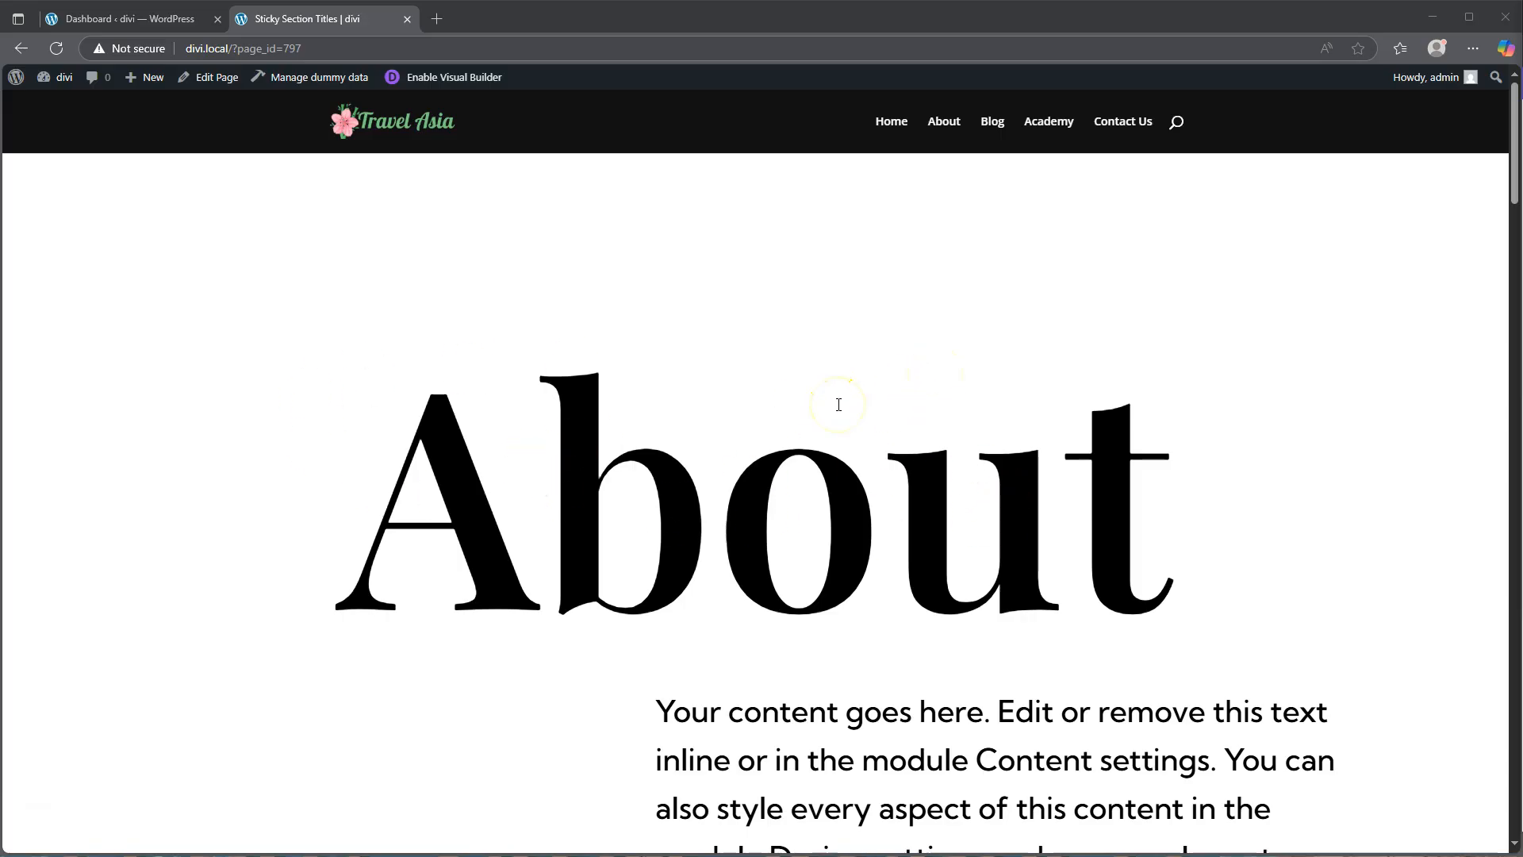
Step: Scroll through the existing demo page to examine how the large section titles stick while scrolling
scroll(838, 405, "down", 2)
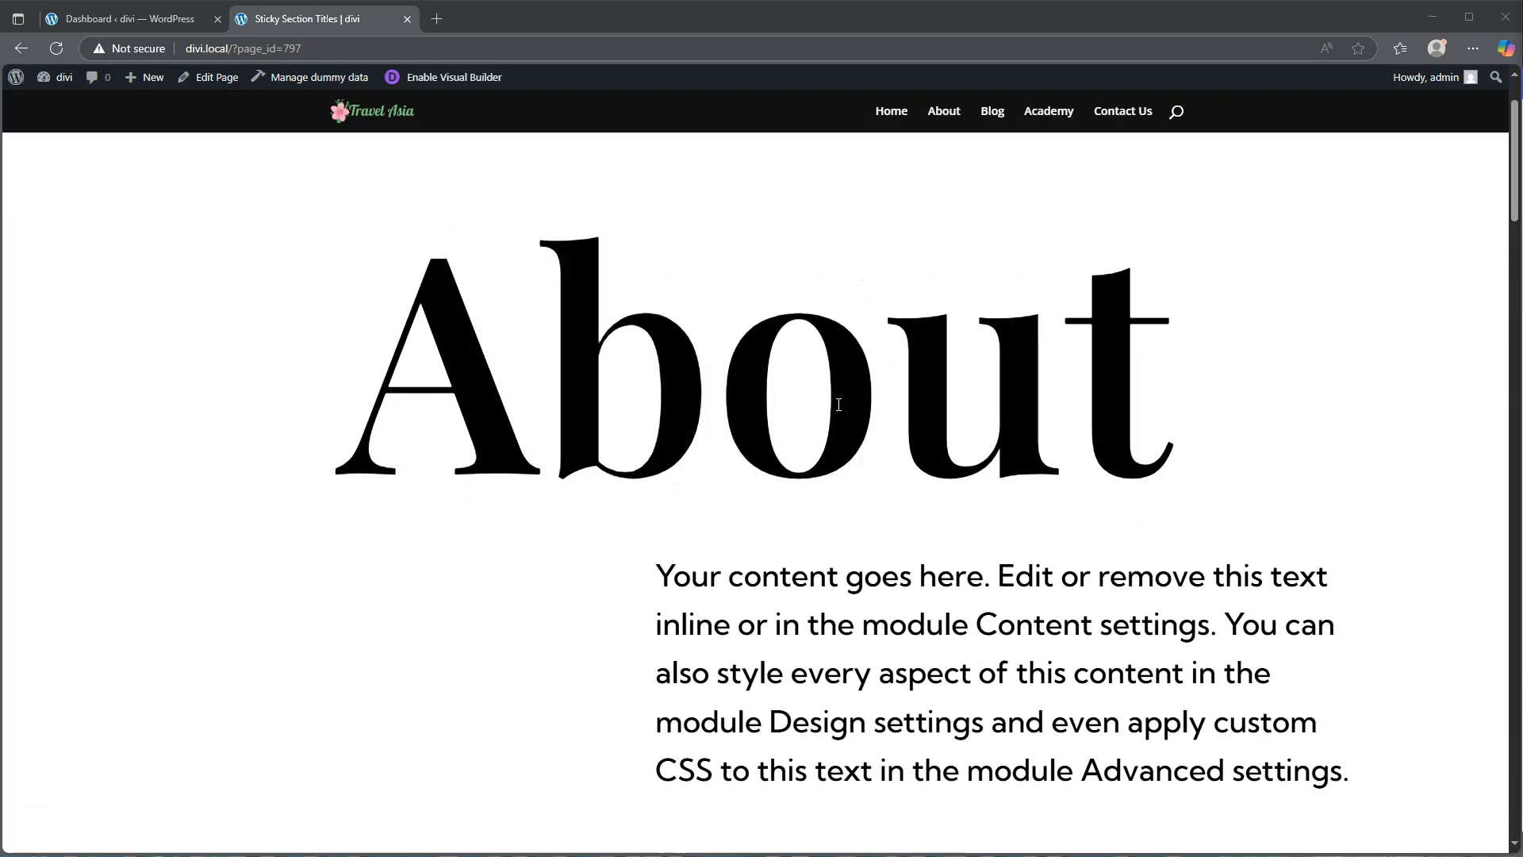
scroll(838, 405, "down", 1)
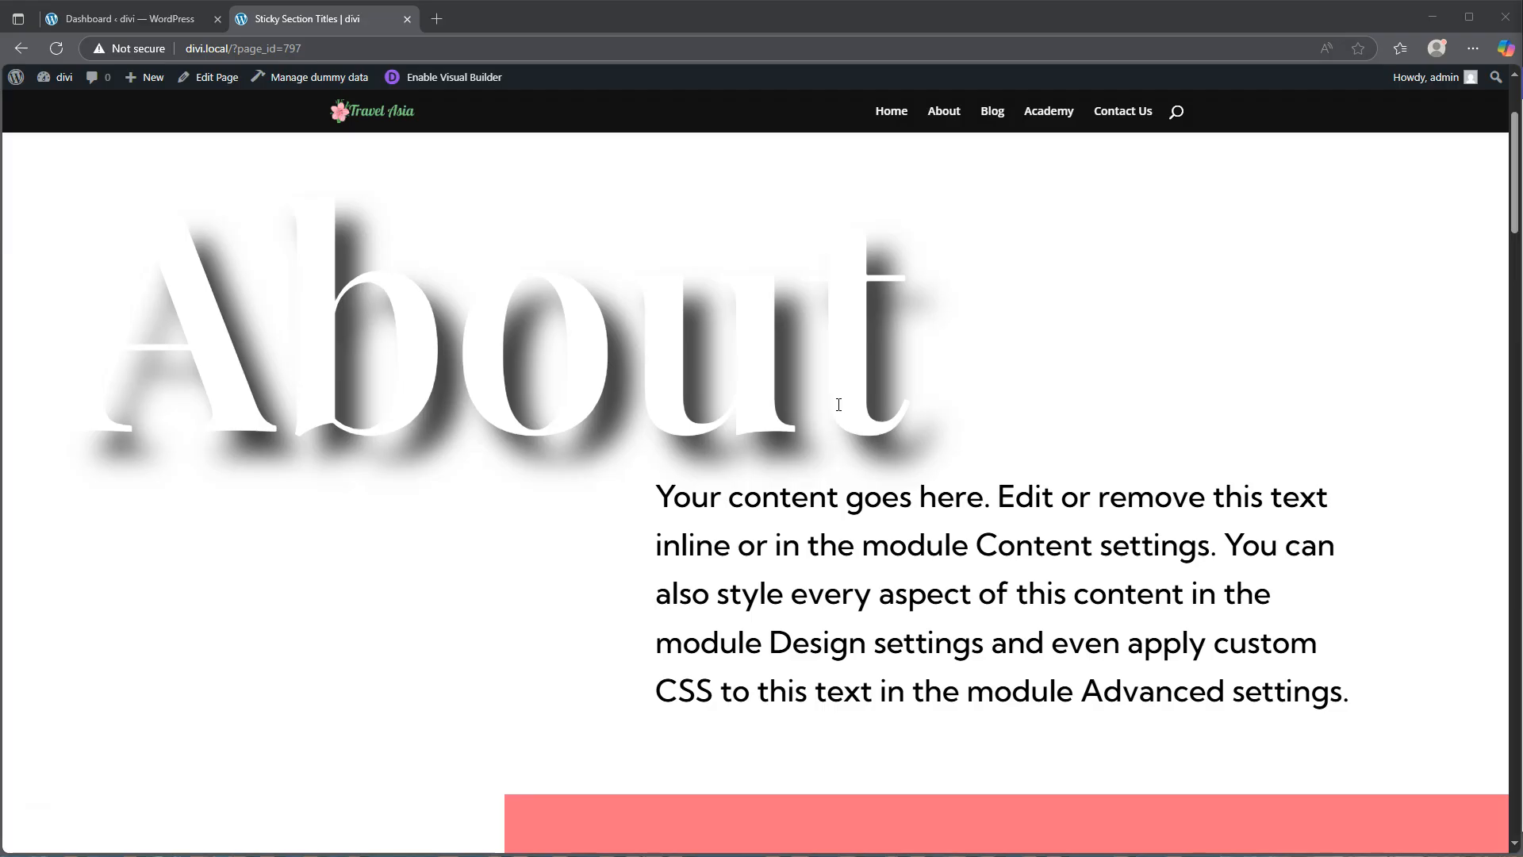
scroll(839, 404, "down", 4)
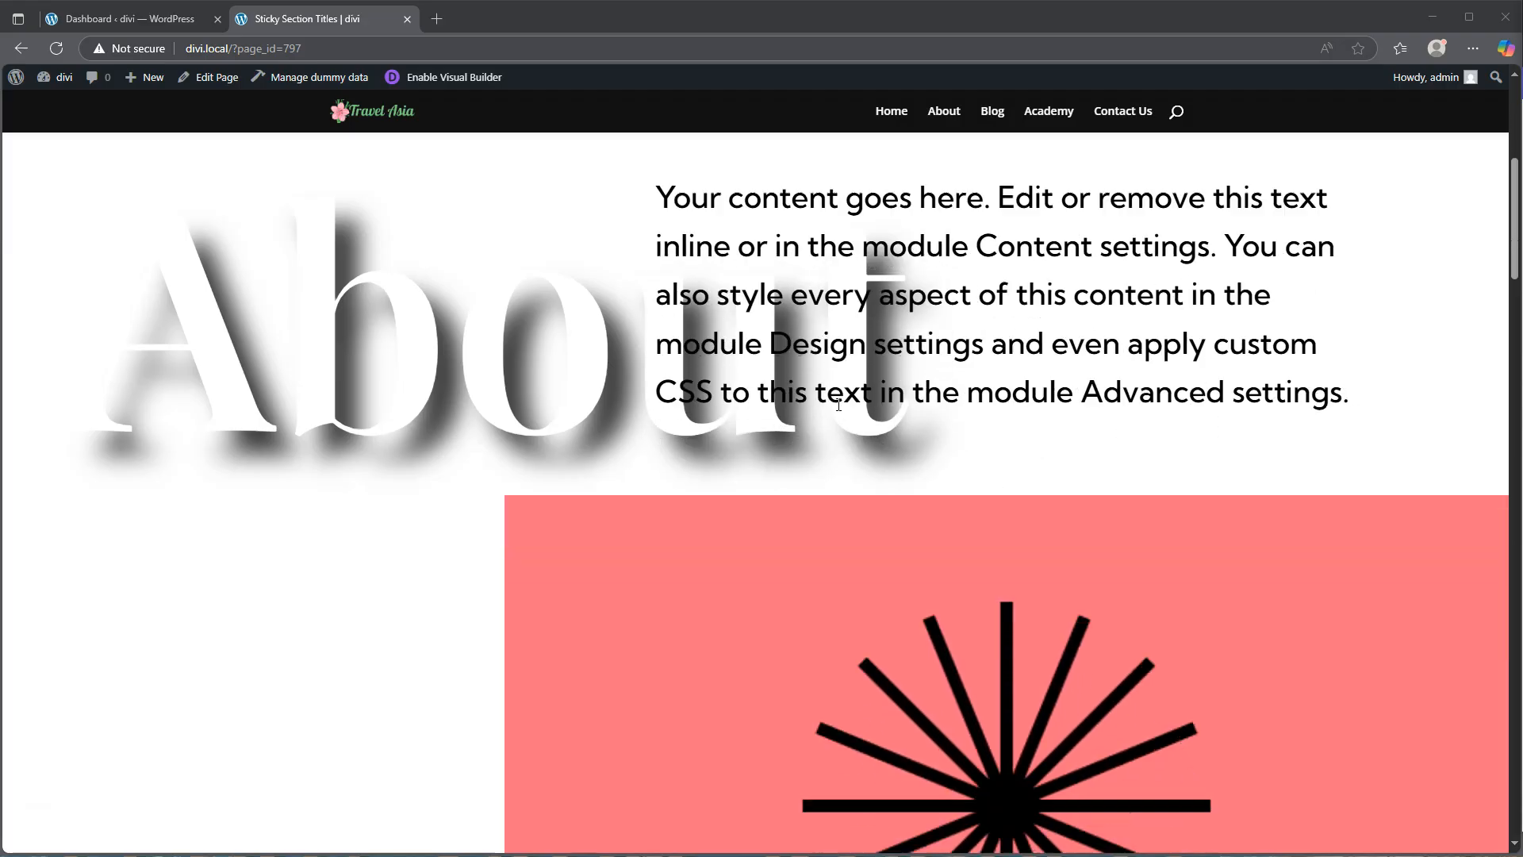
scroll(839, 404, "down", 4)
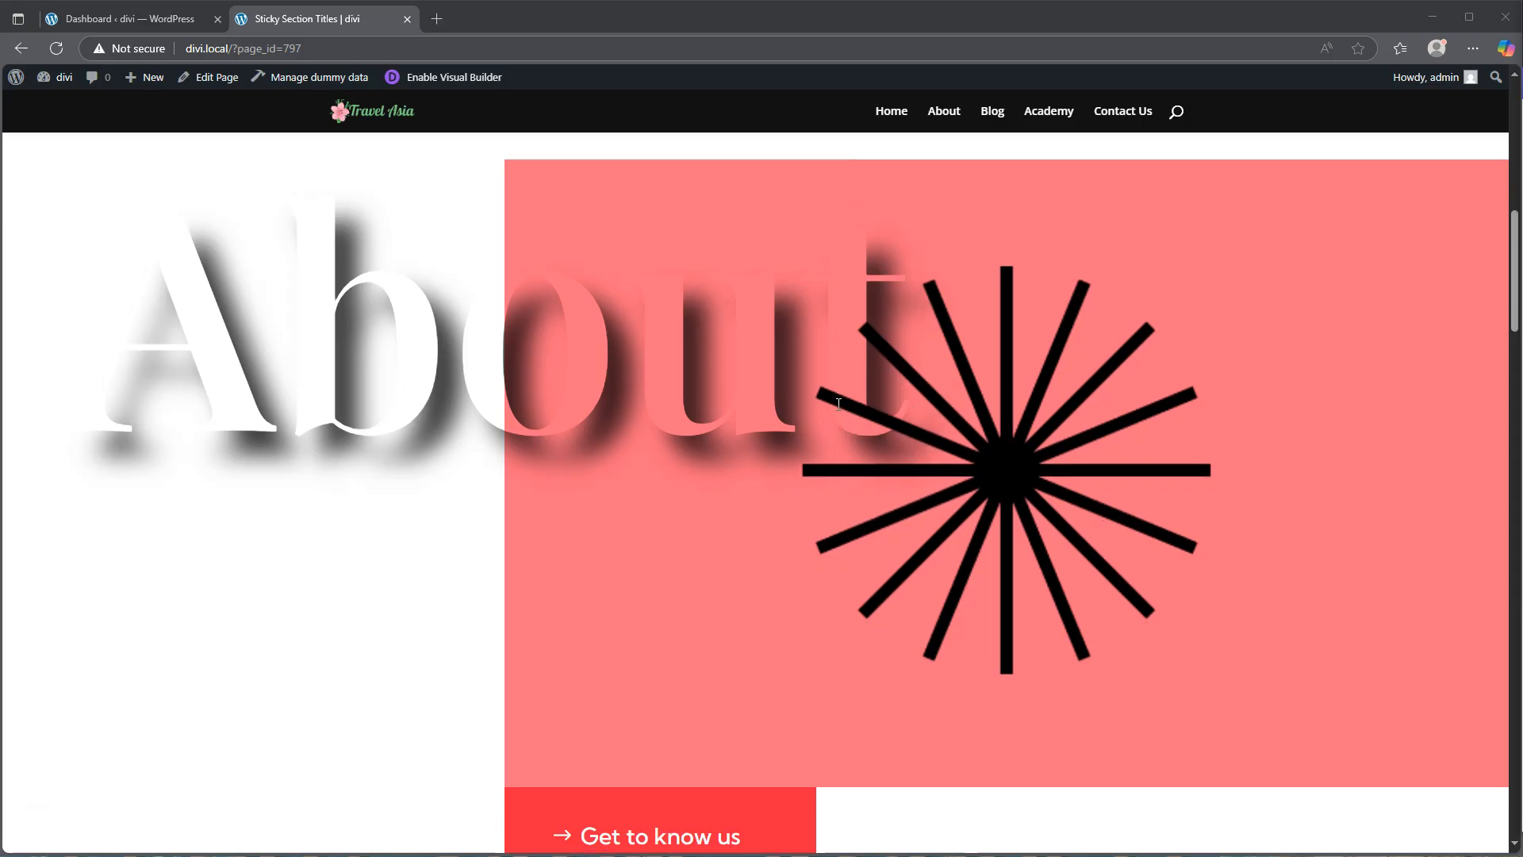
scroll(838, 404, "down", 1)
scroll(838, 405, "down", 8)
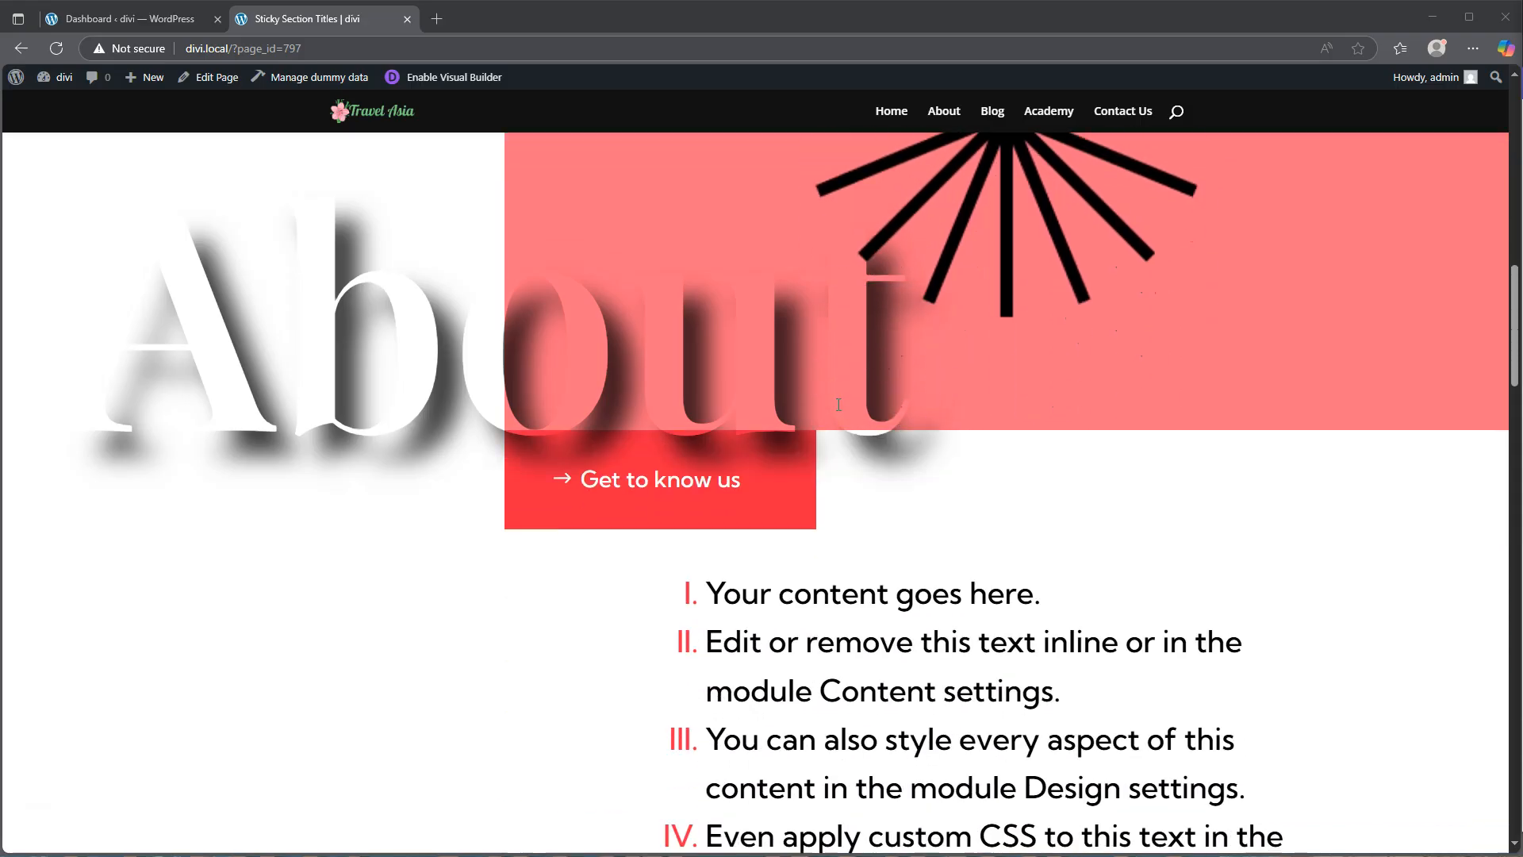
scroll(838, 405, "down", 5)
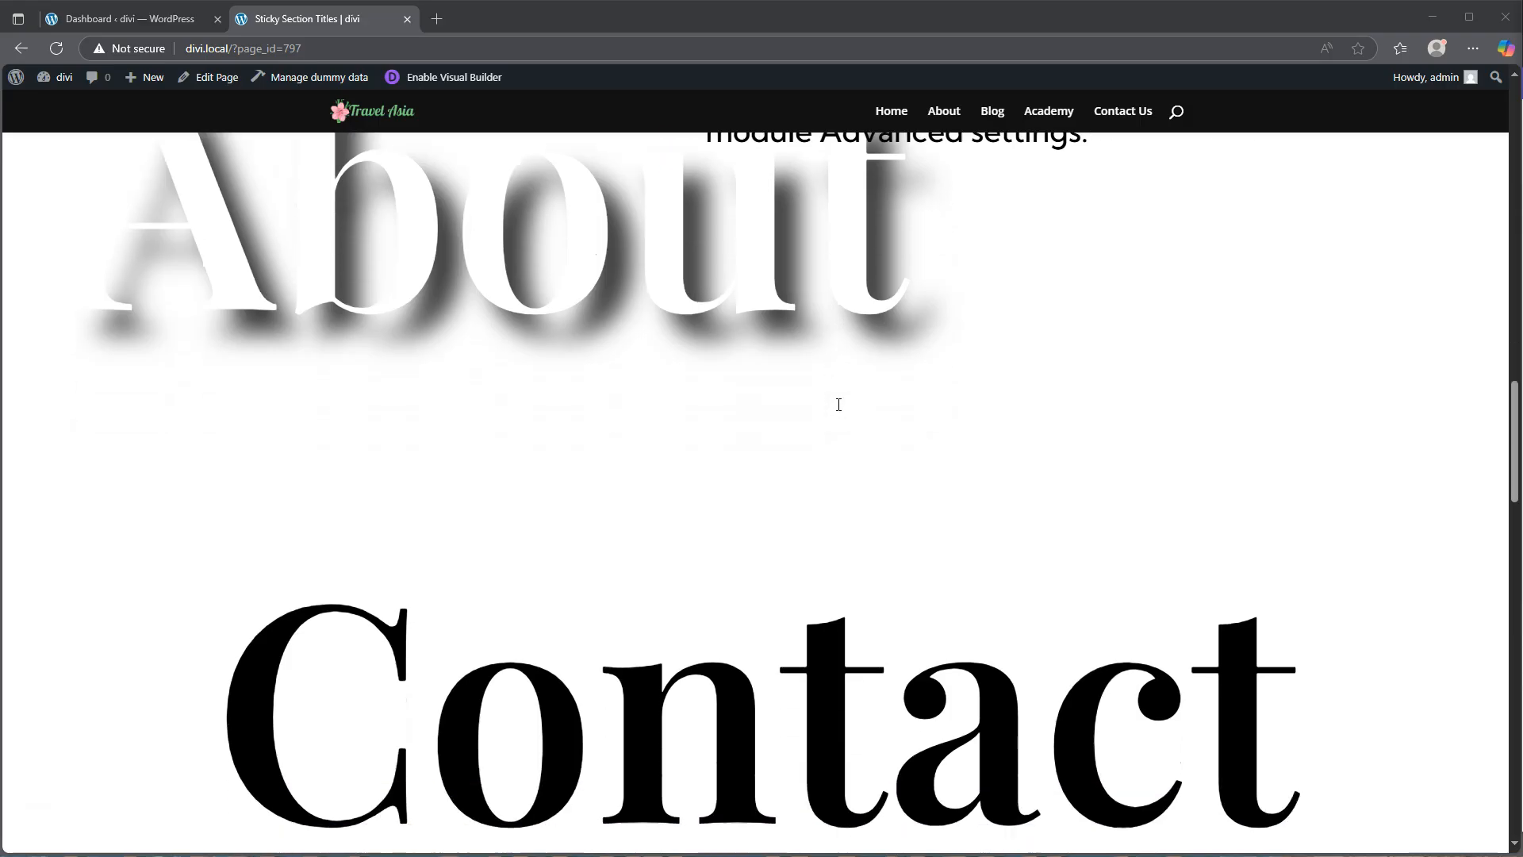
scroll(838, 405, "down", 5)
scroll(839, 404, "down", 1)
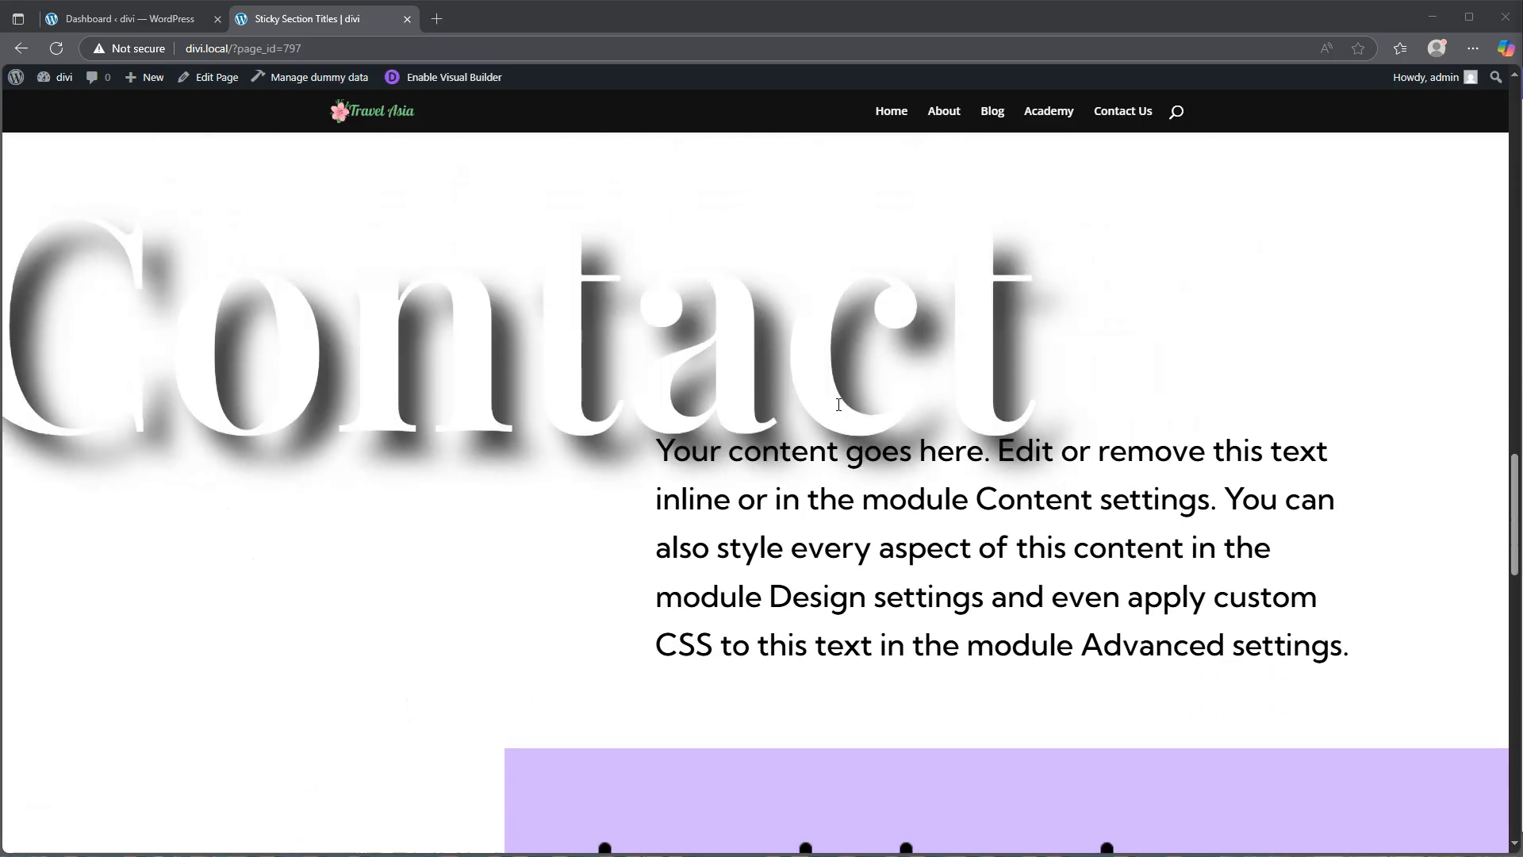
scroll(839, 405, "down", 10)
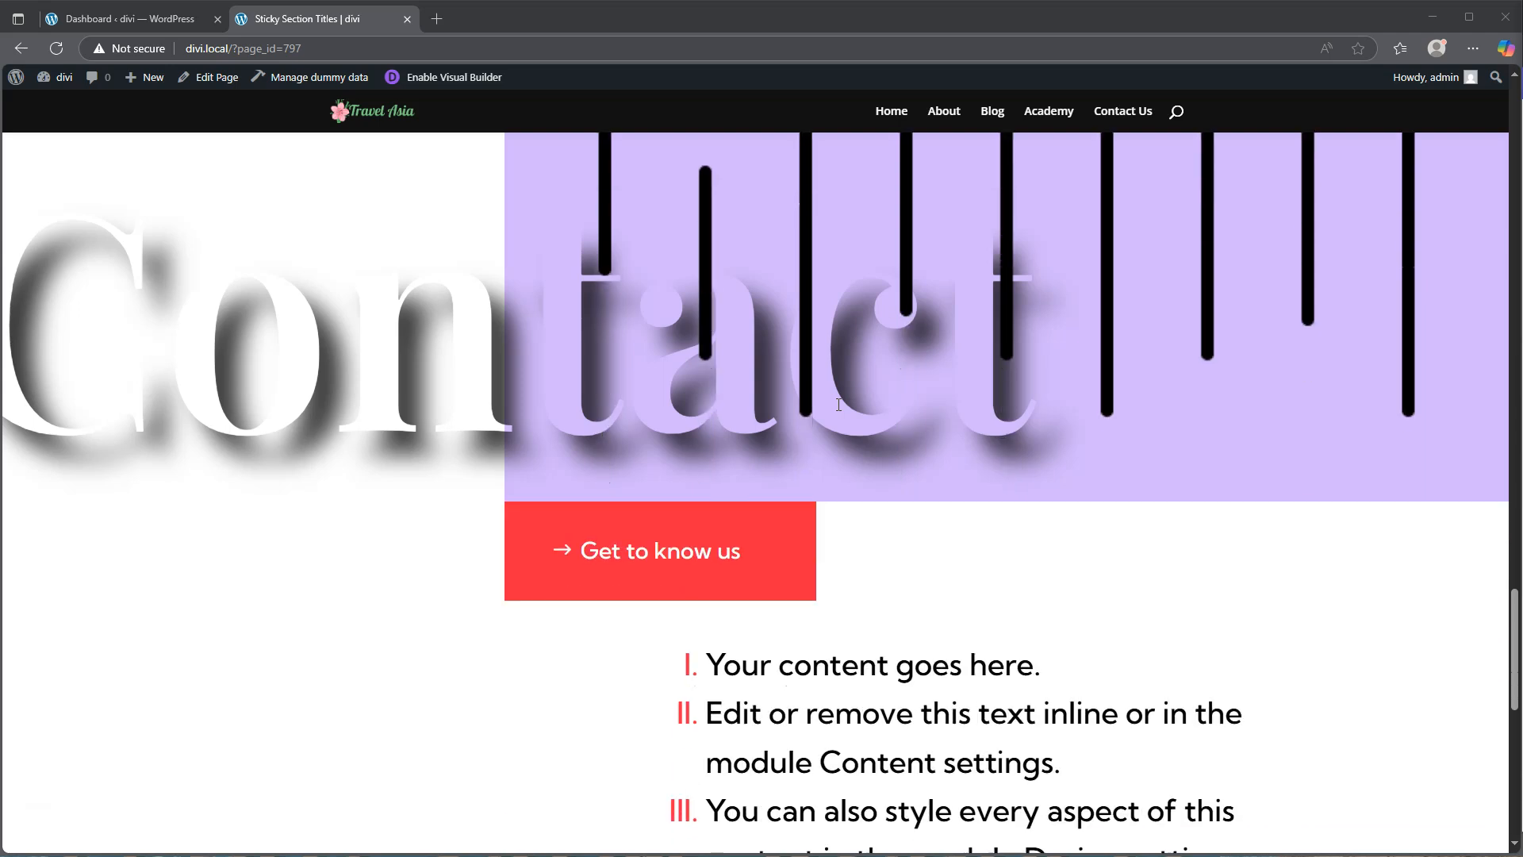
scroll(839, 404, "down", 7)
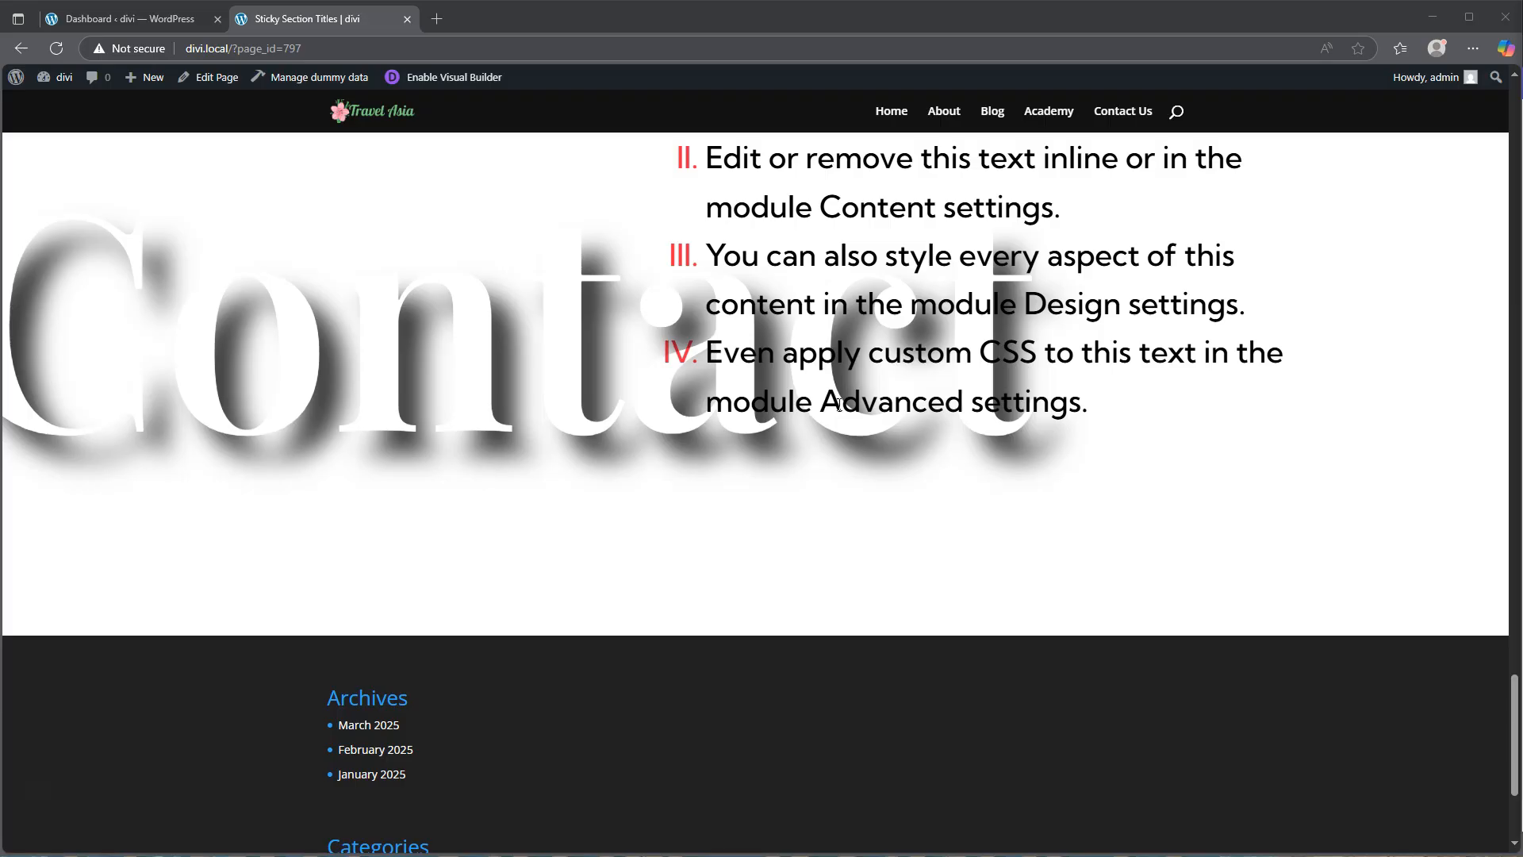
scroll(802, 554, "up", 15)
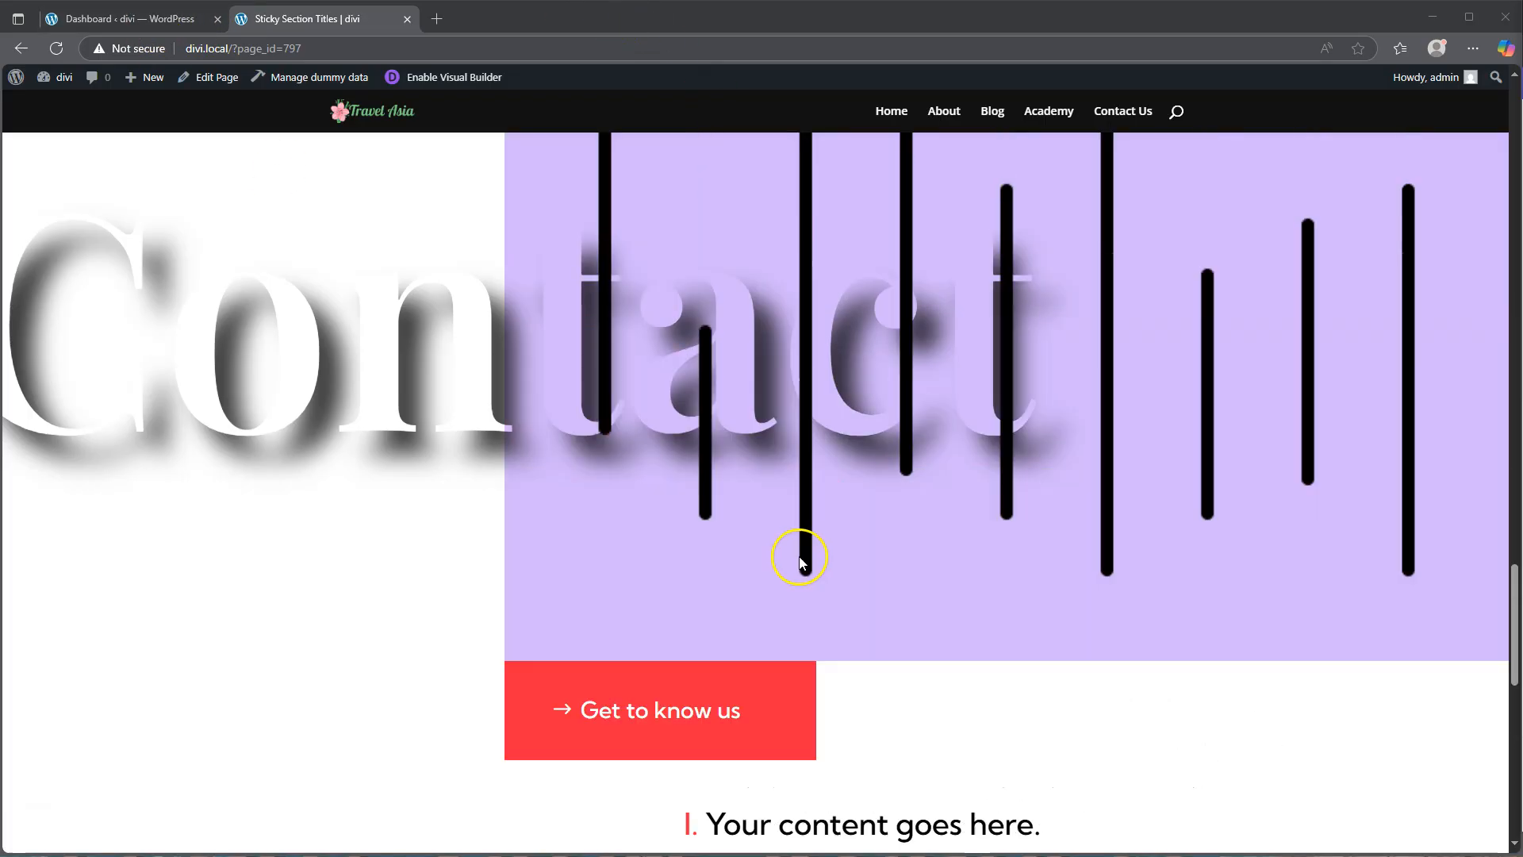
scroll(759, 556, "up", 15)
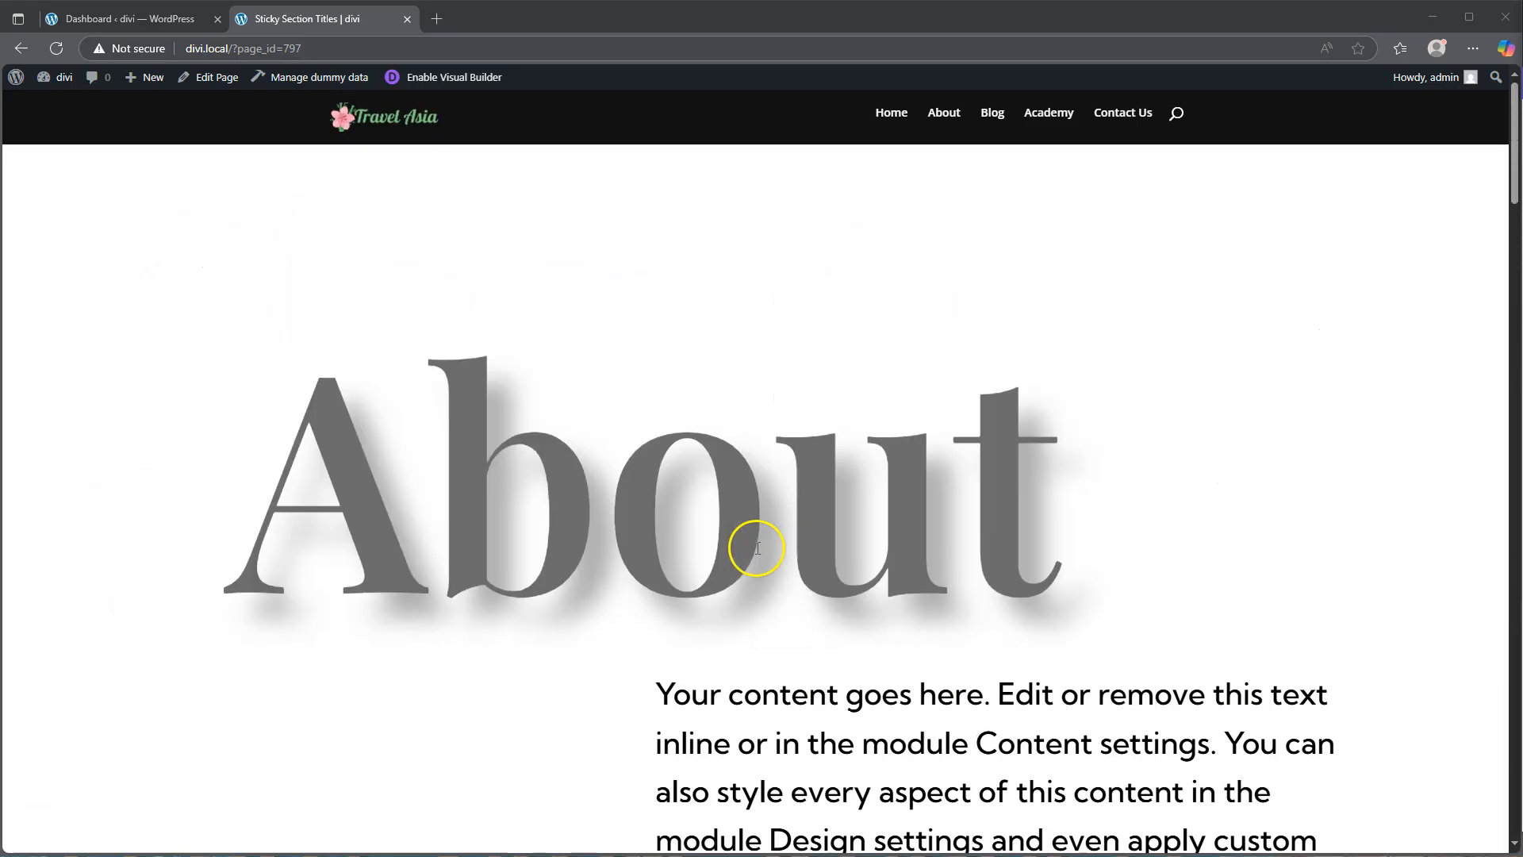
Step: Open the pages list from the dashboard in a new tab and start adding a new page
left_click(77, 19)
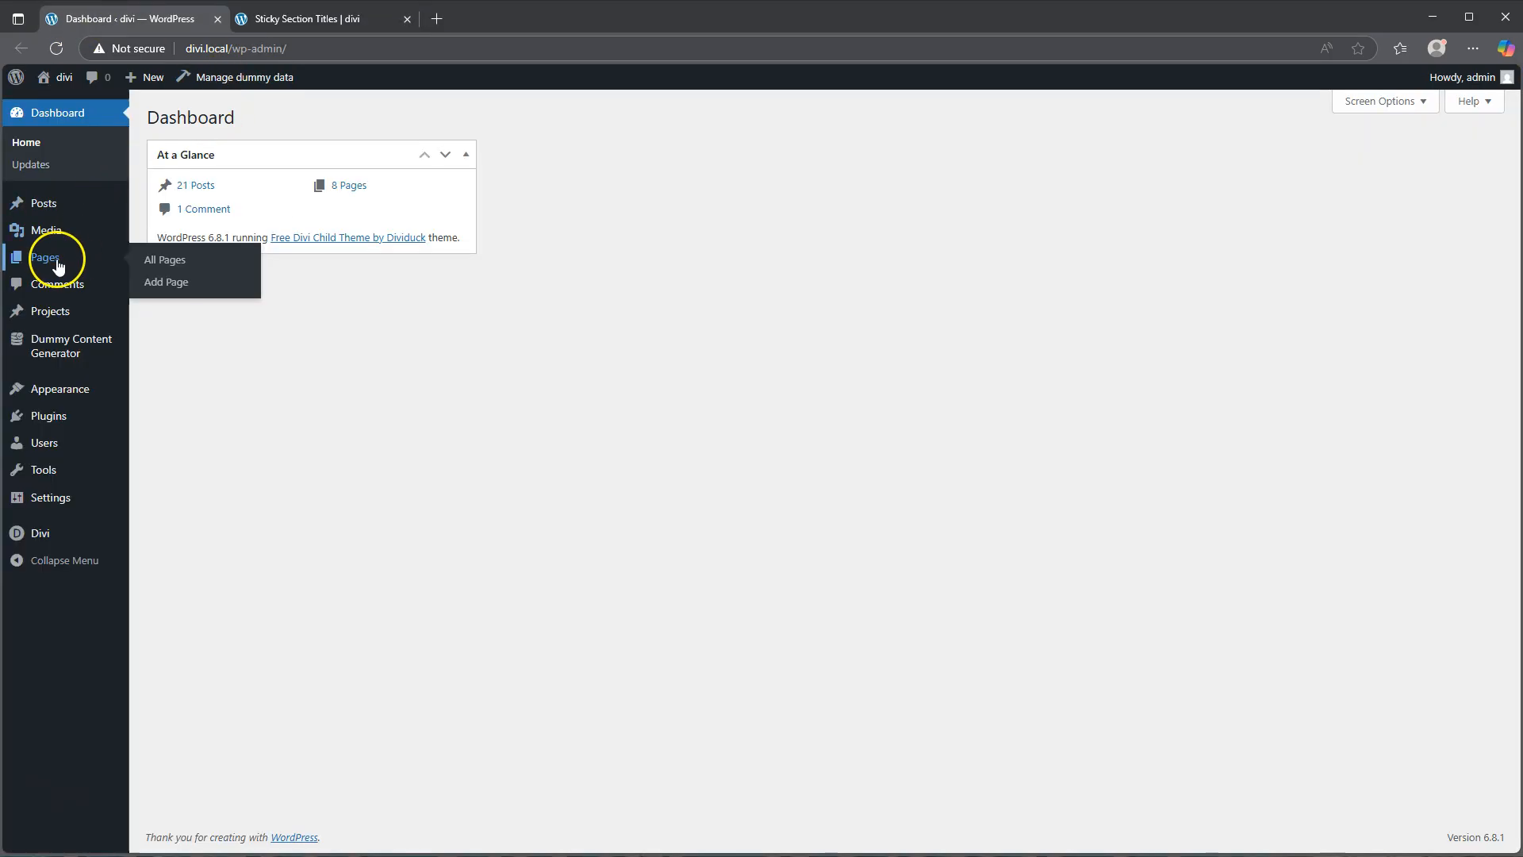
right_click(144, 260)
left_click(195, 278)
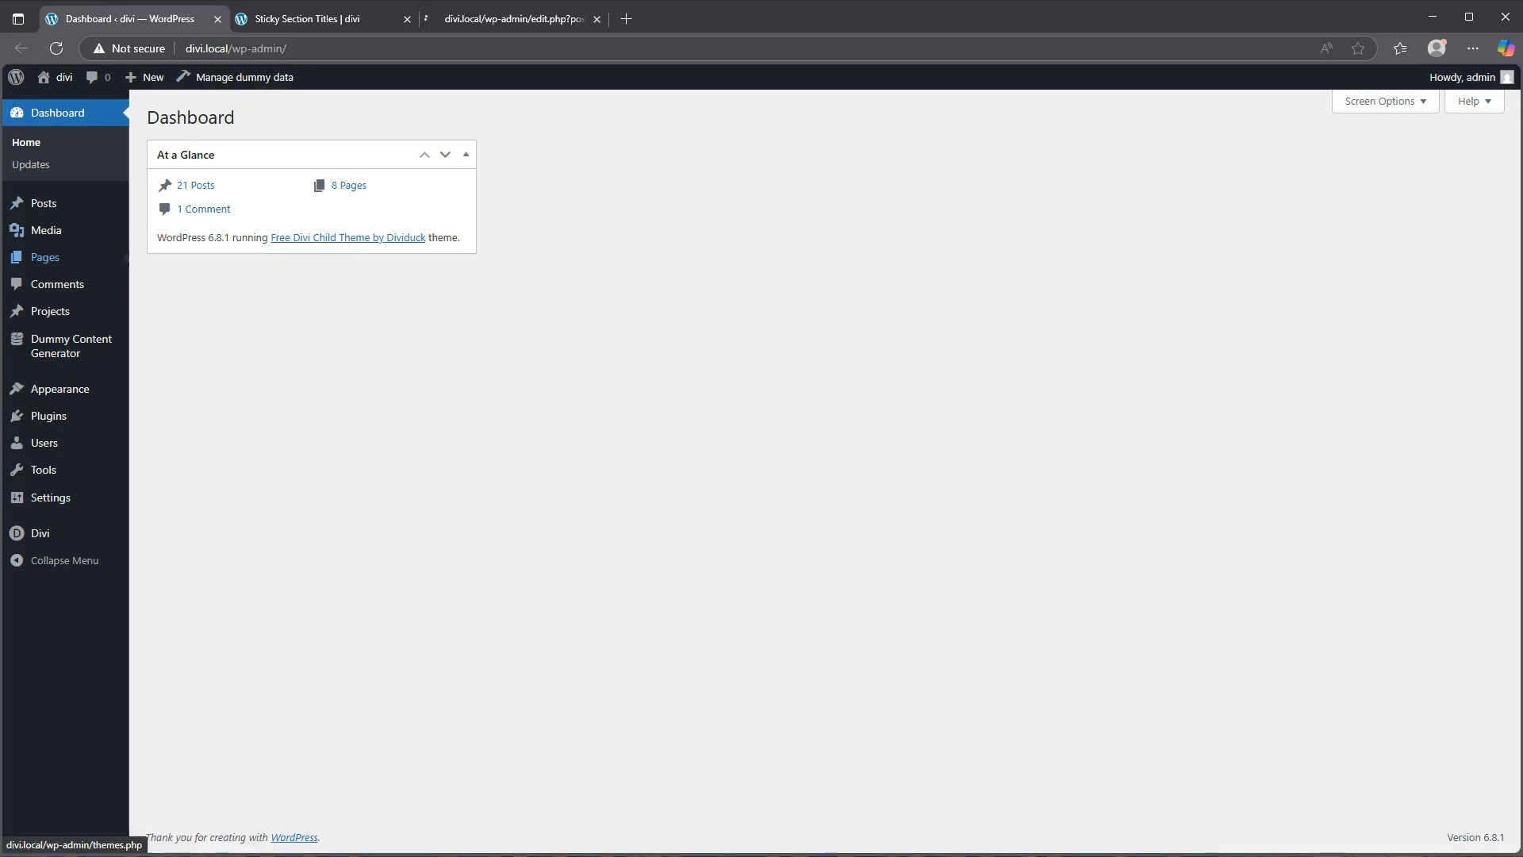
left_click(508, 18)
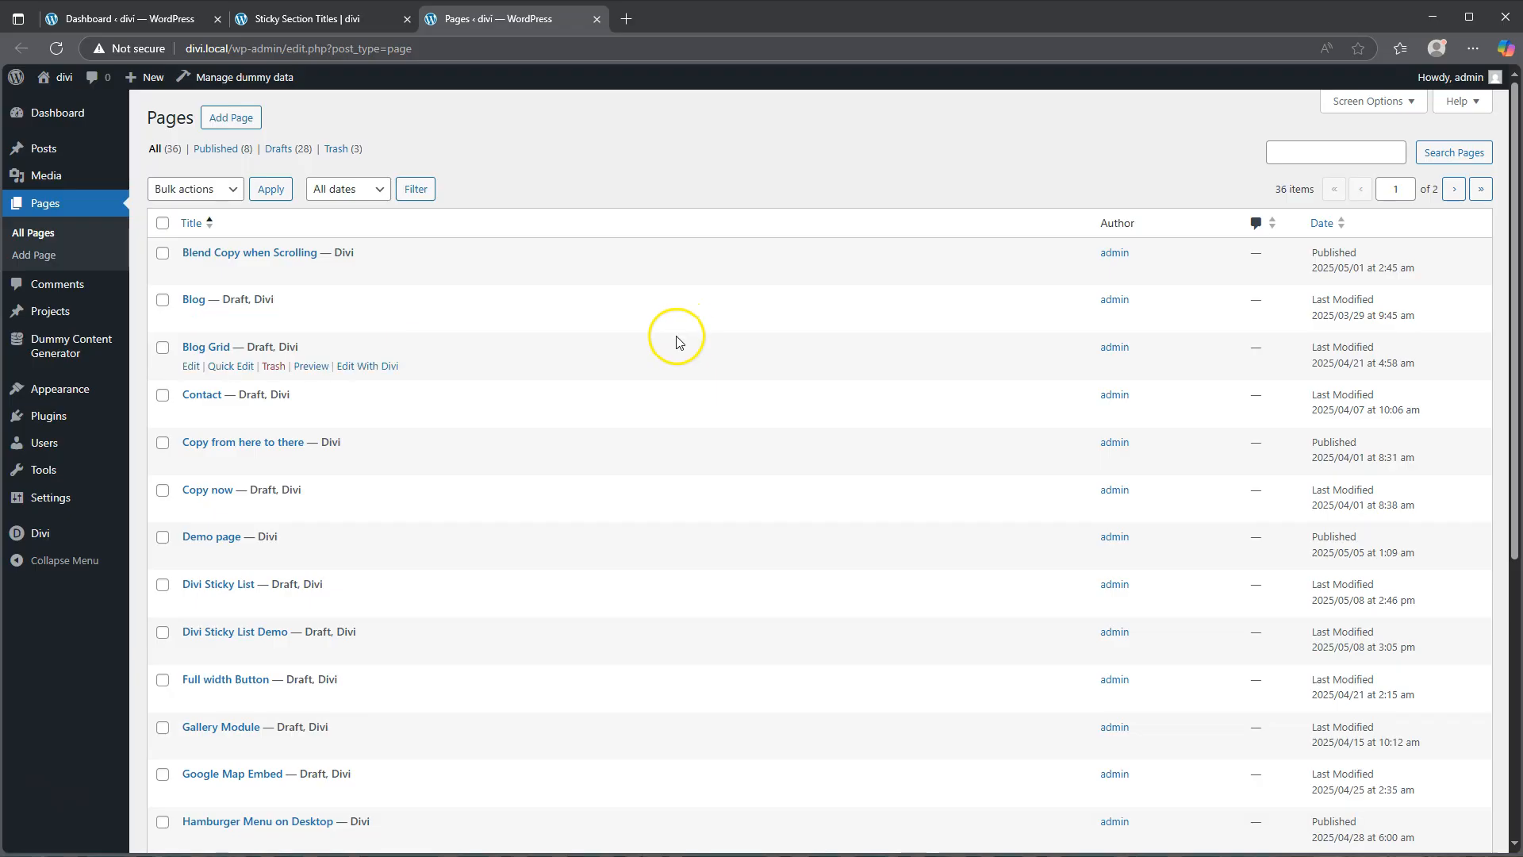
left_click(230, 117)
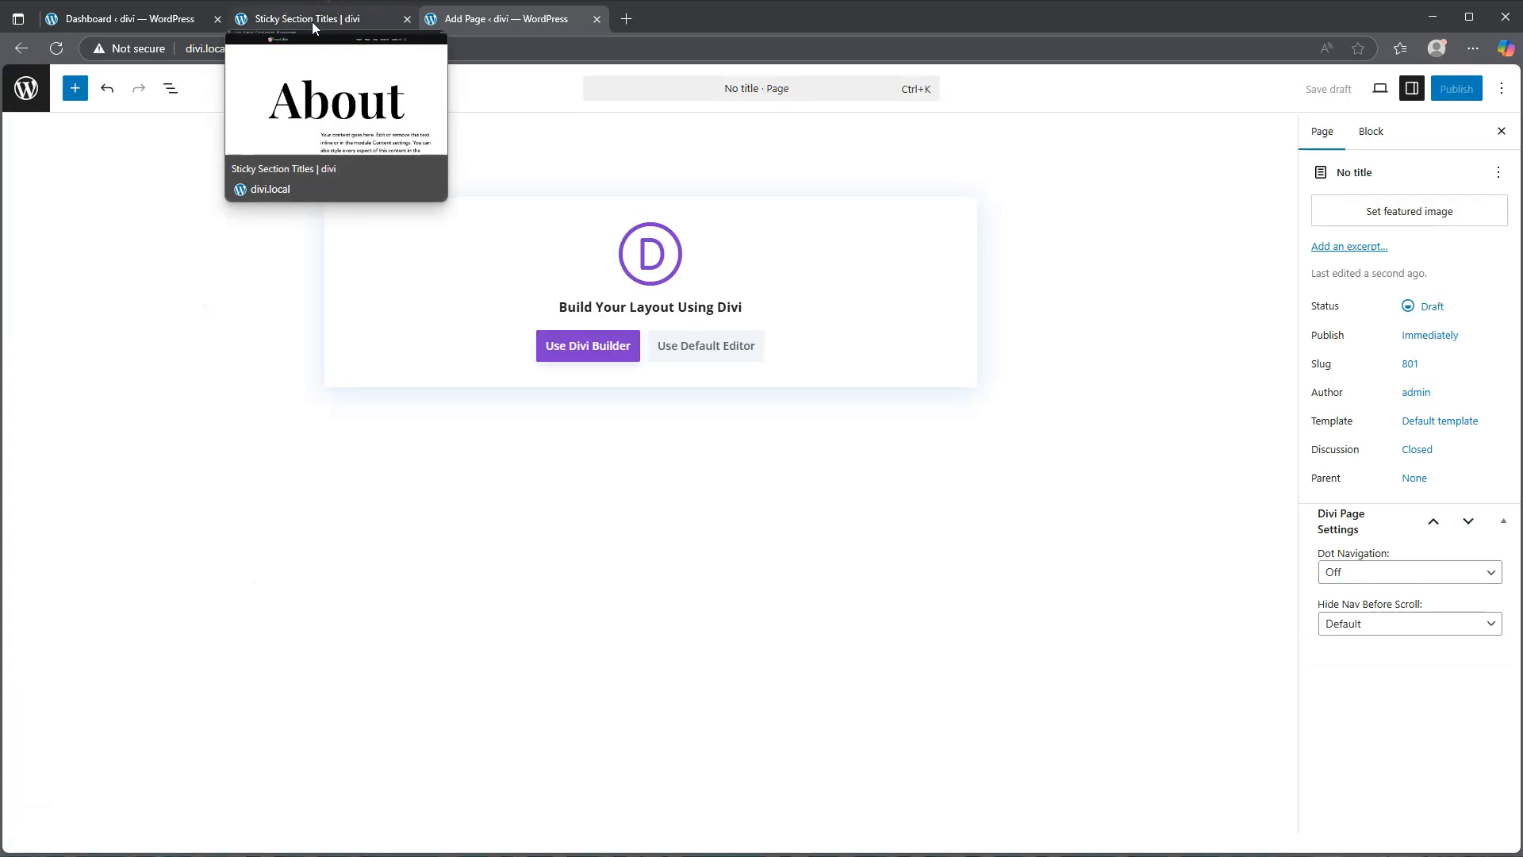
Step: Title the new page Sticky Section Titles Demo
left_click(438, 173)
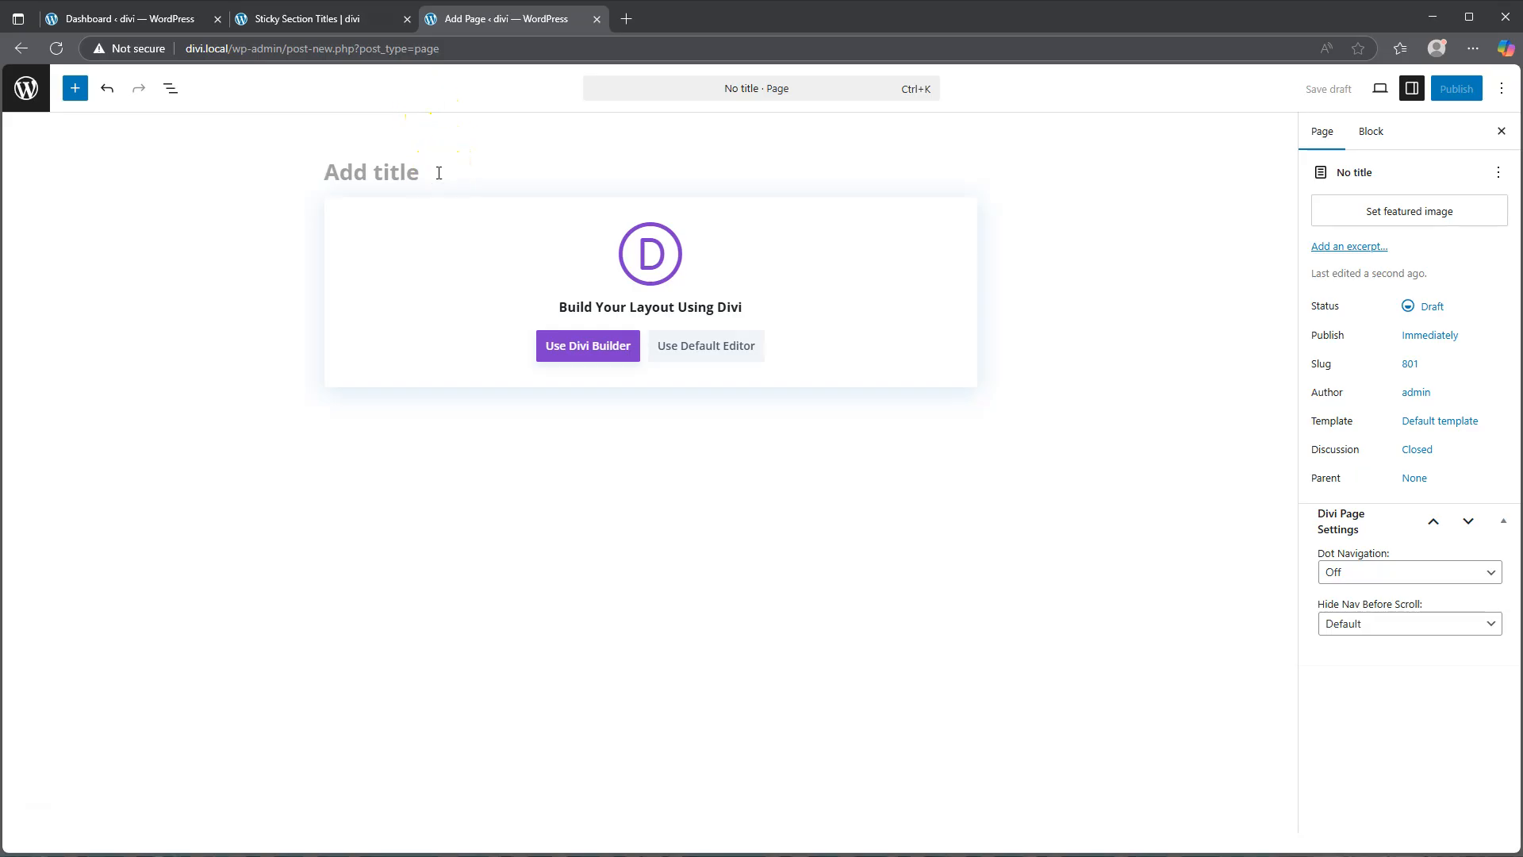
type("St")
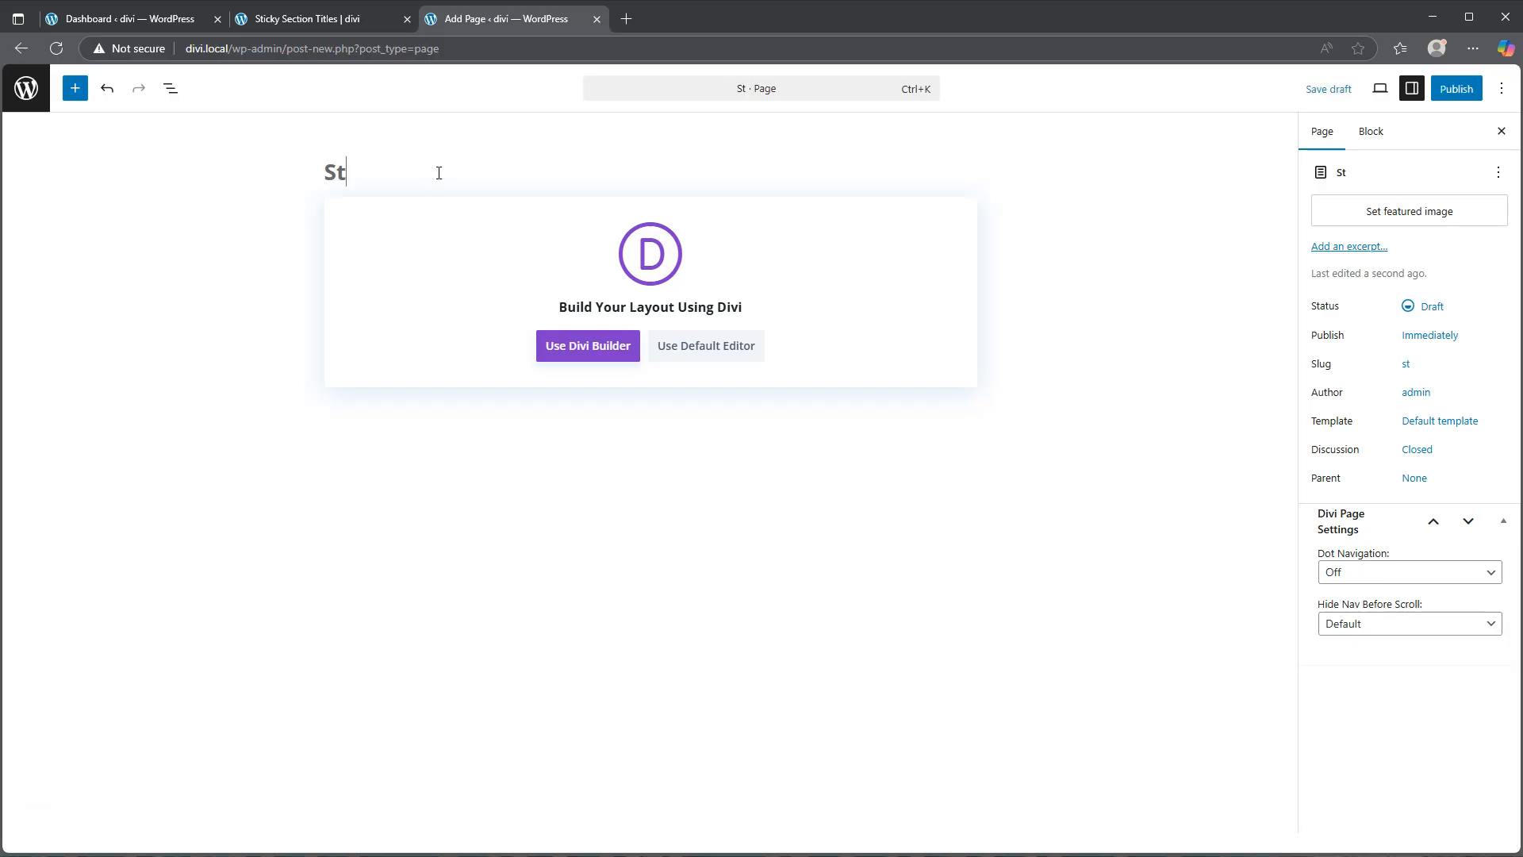
type("icky Secti")
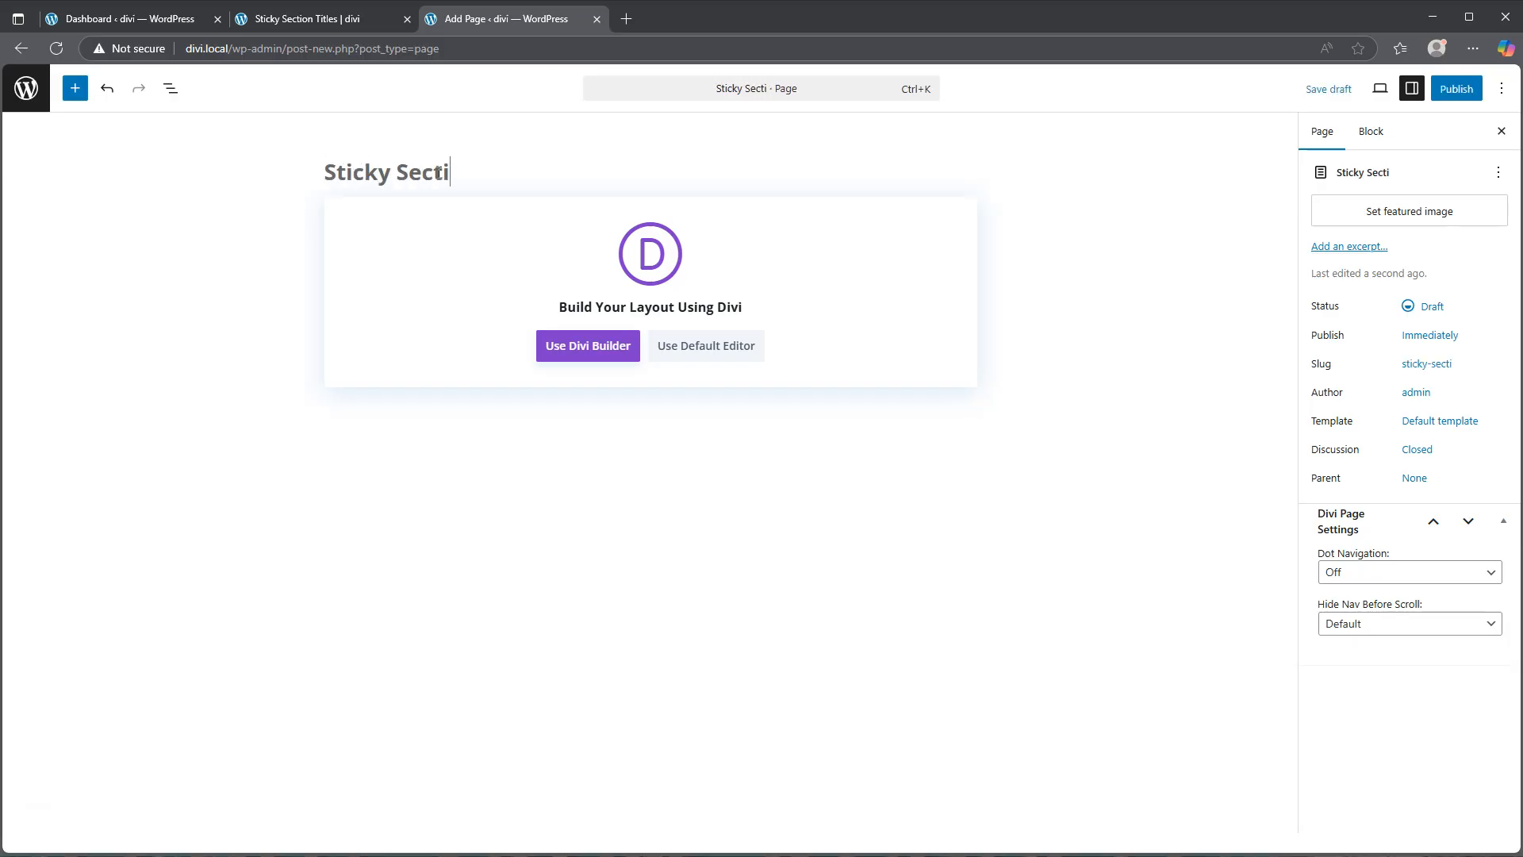
type("on Titles Demo")
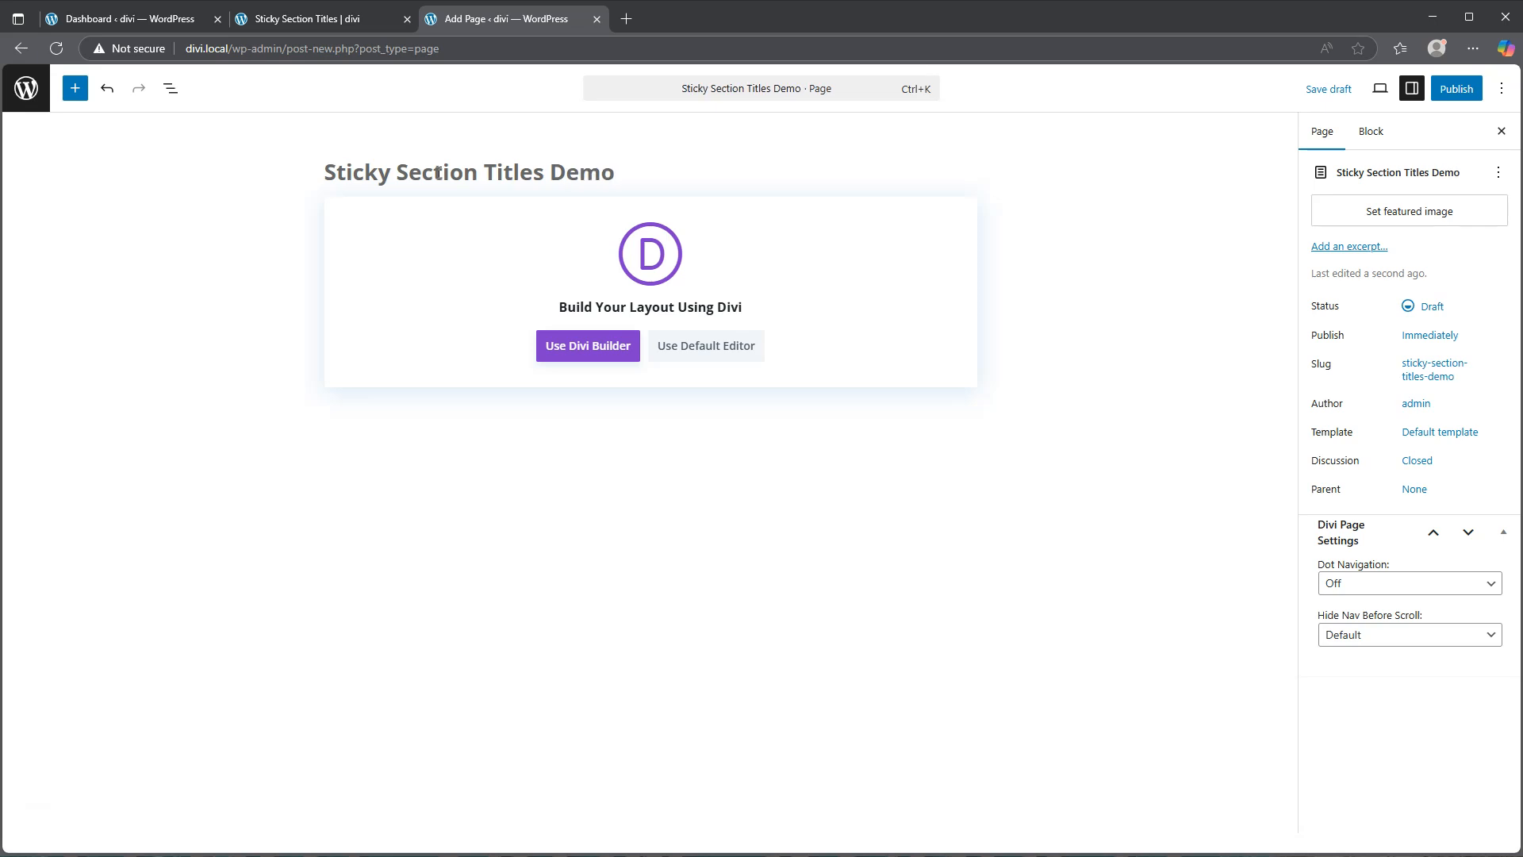
Step: Open the page in the Divi Builder and choose to build from scratch, dismissing the row picker
left_click(601, 347)
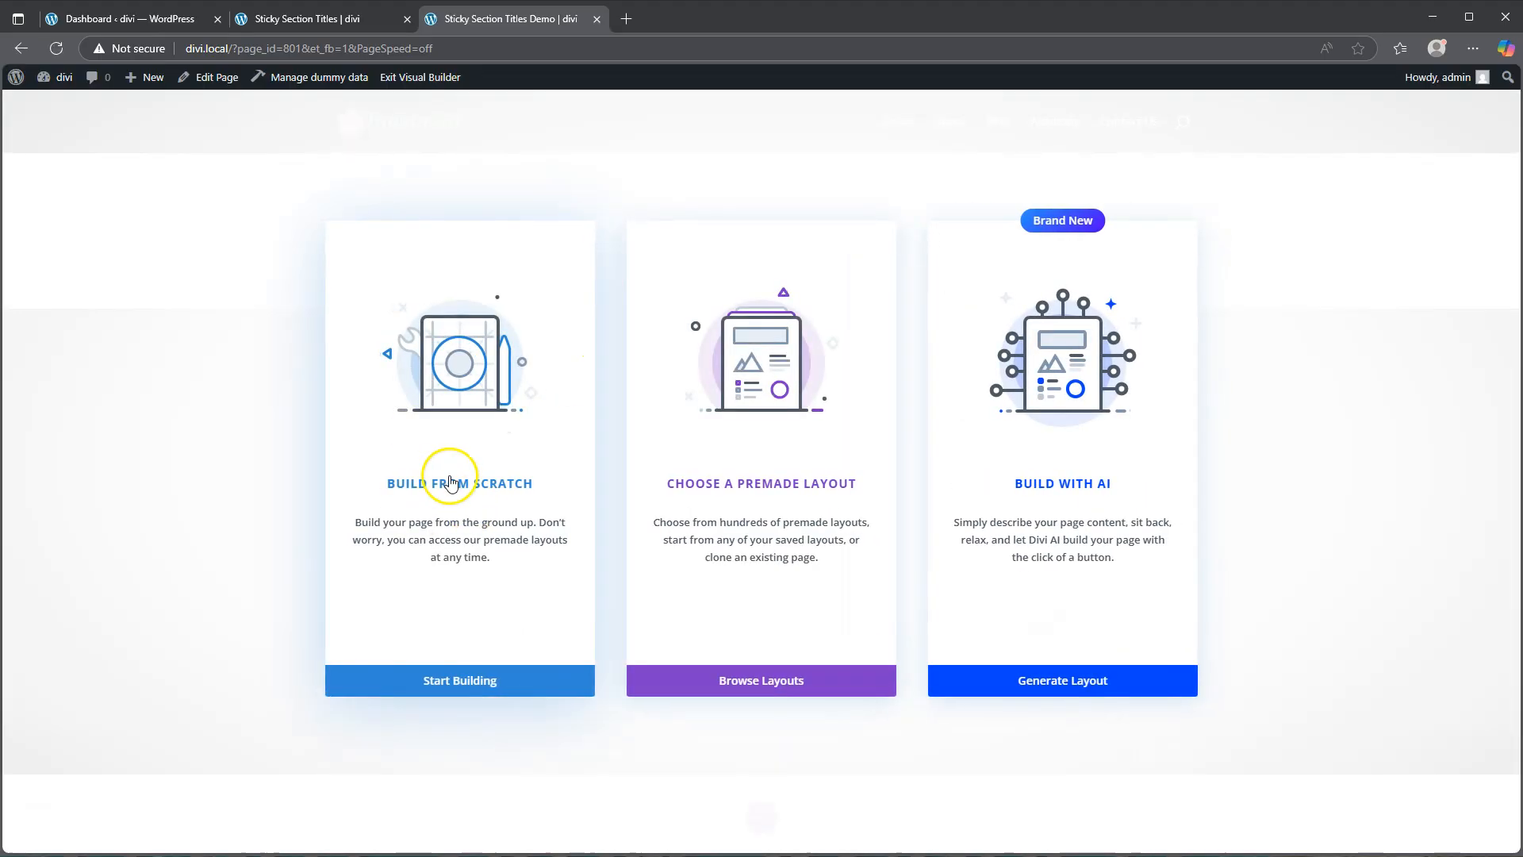
left_click(492, 501)
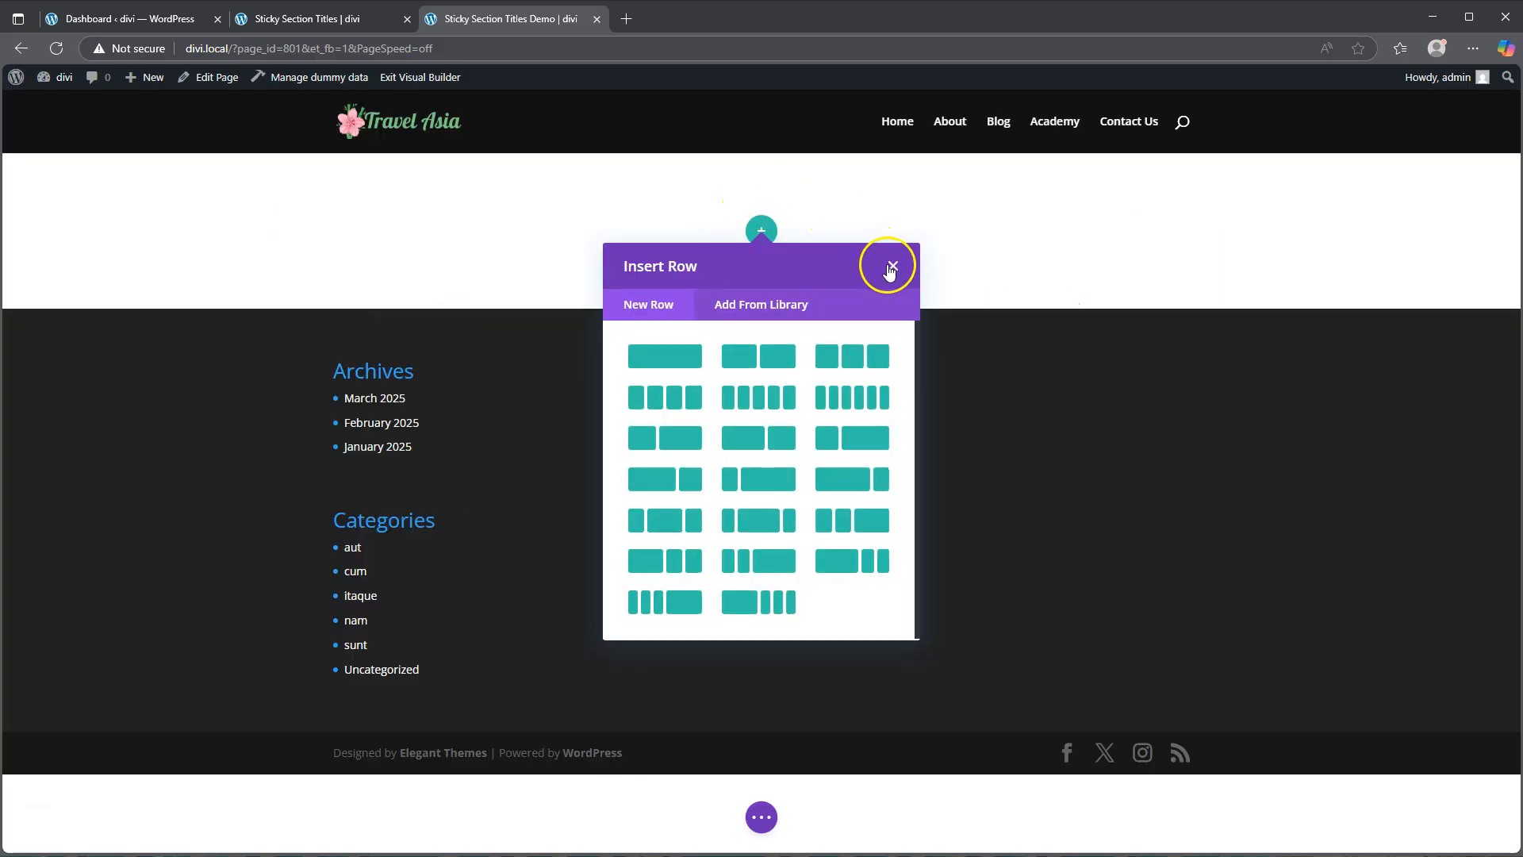
left_click(892, 266)
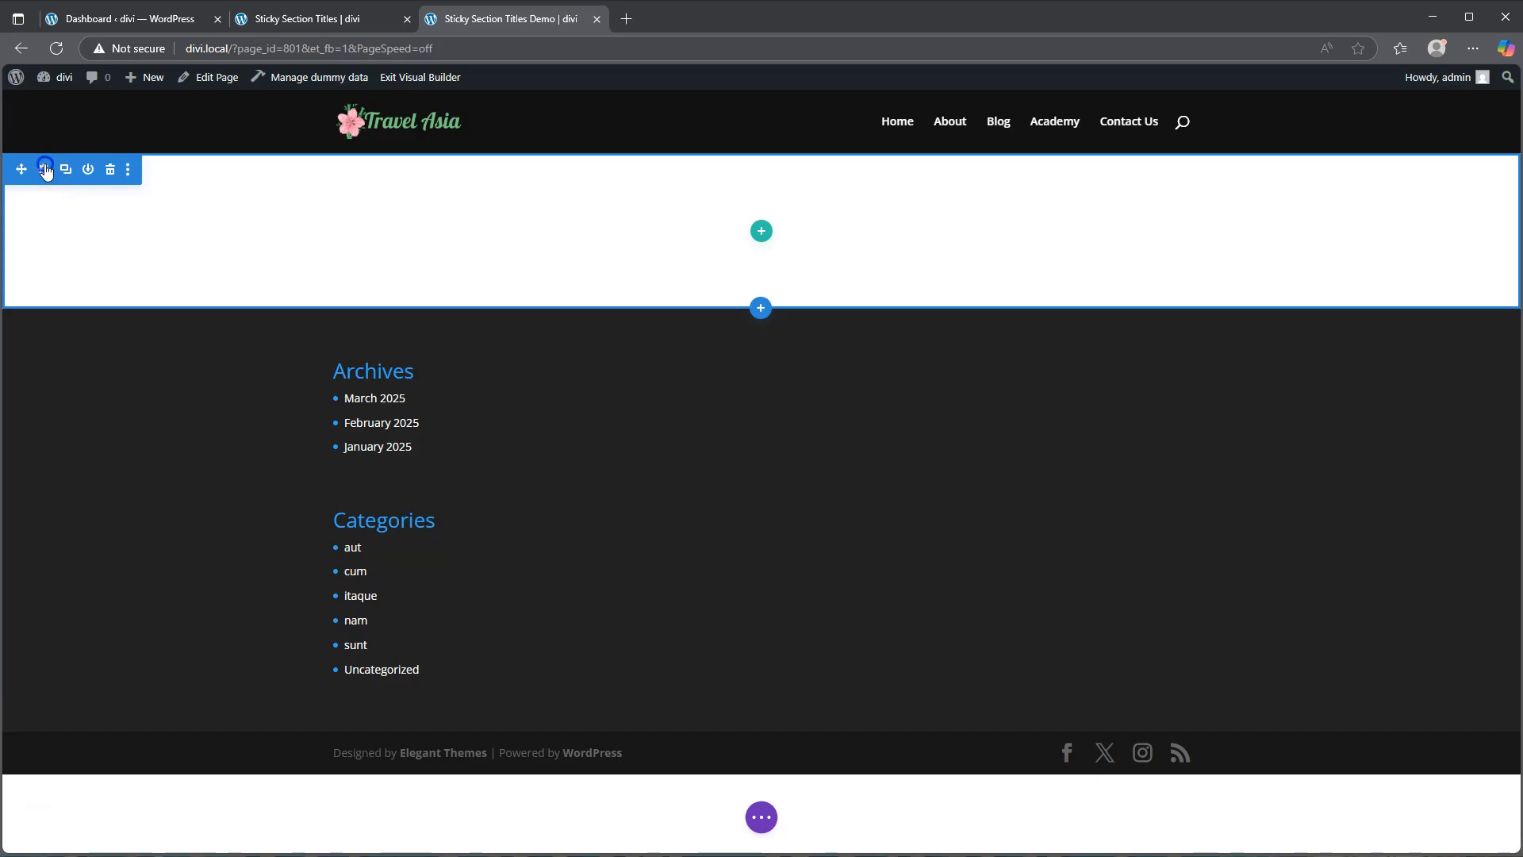
Step: Set the section's top and bottom padding to 200px and save the section settings
left_click(43, 169)
left_click(1251, 355)
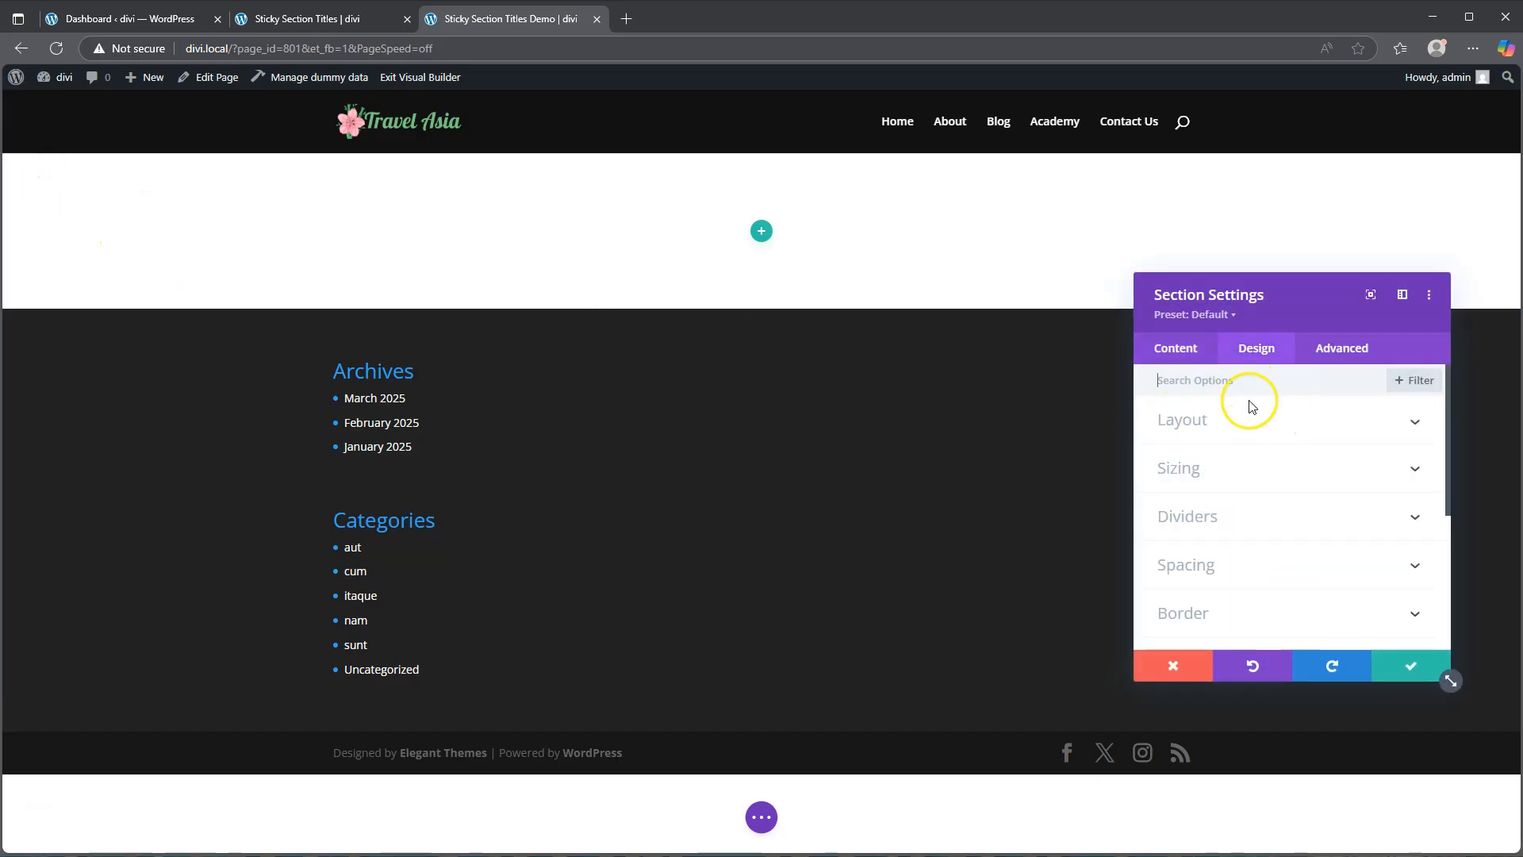
left_click(1225, 565)
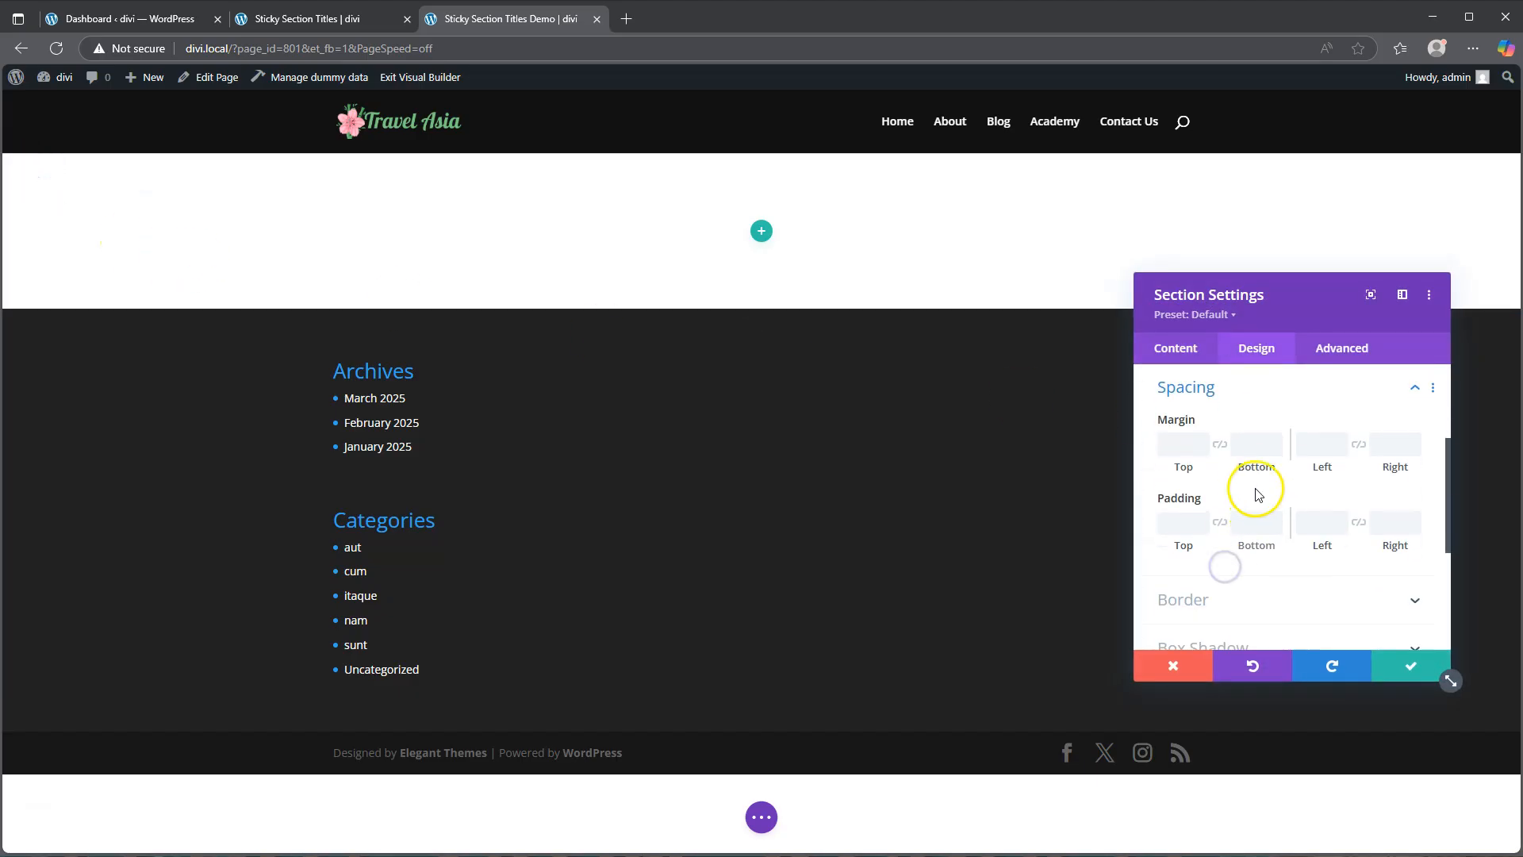
left_click(1193, 526)
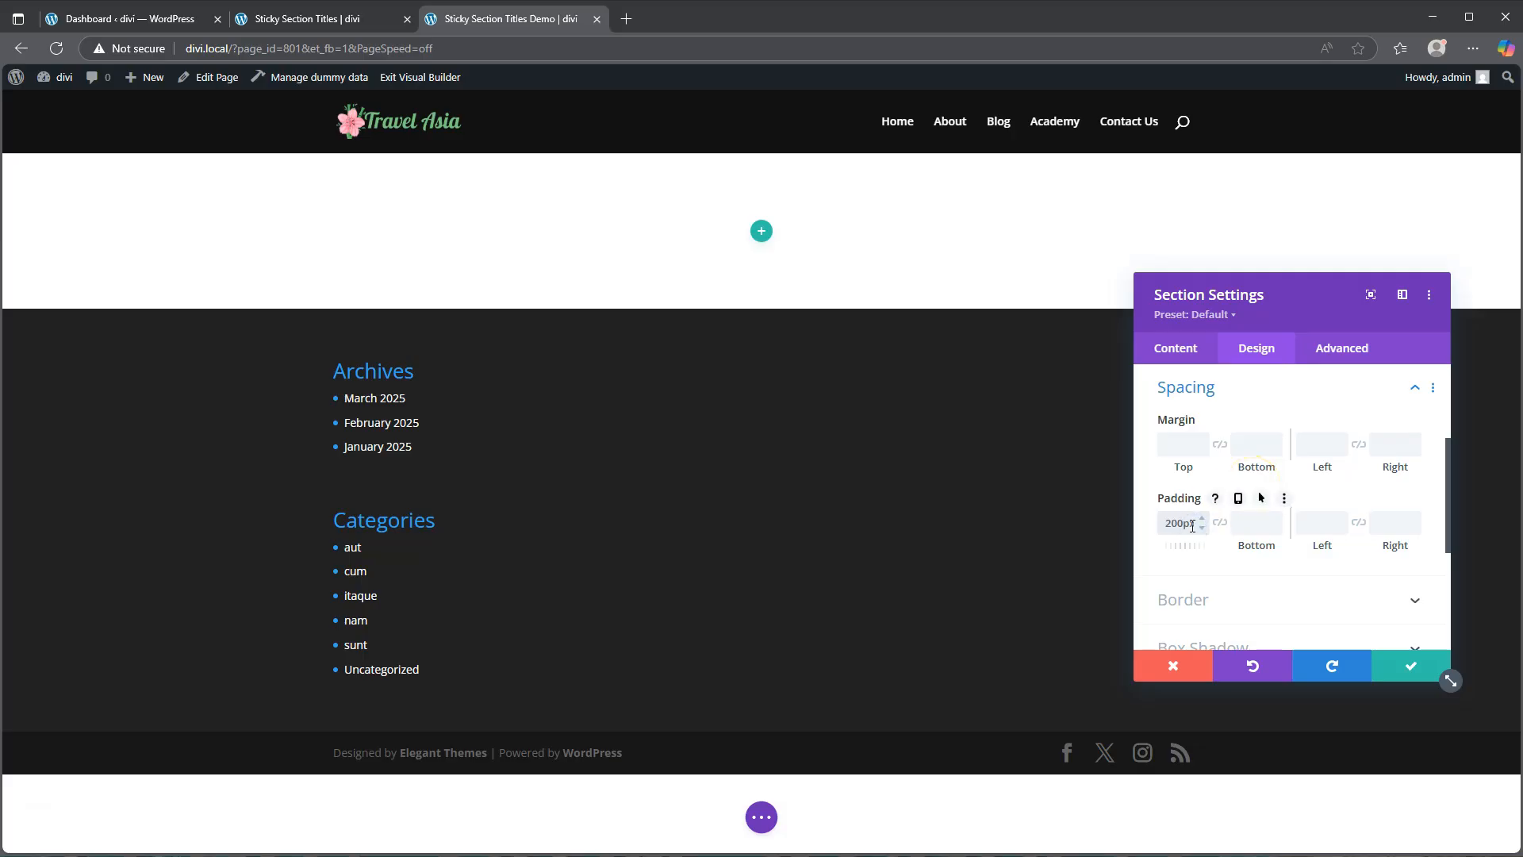
left_click(1219, 522)
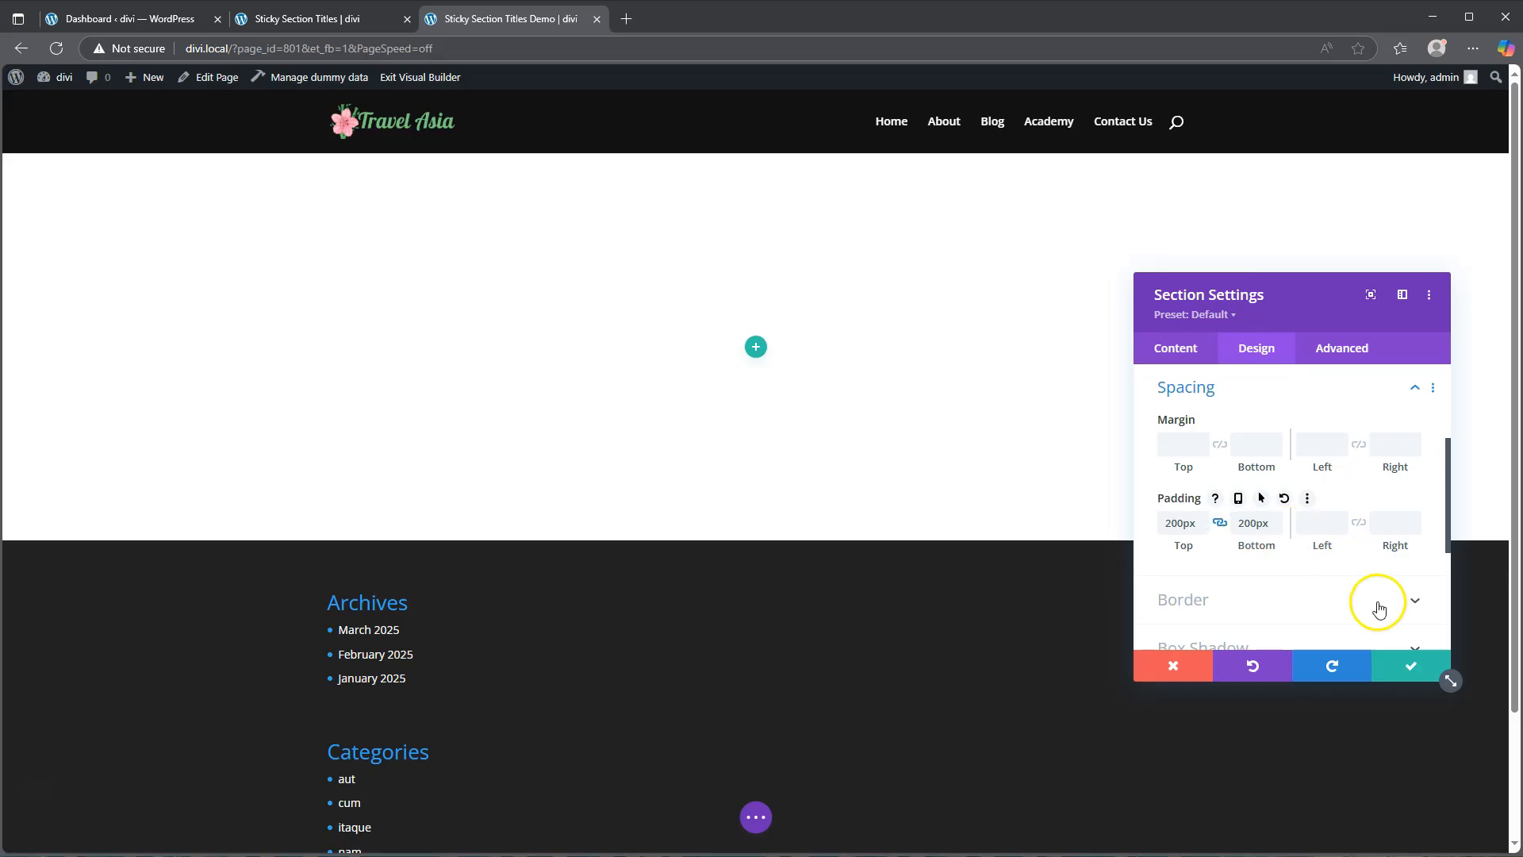
left_click(1405, 666)
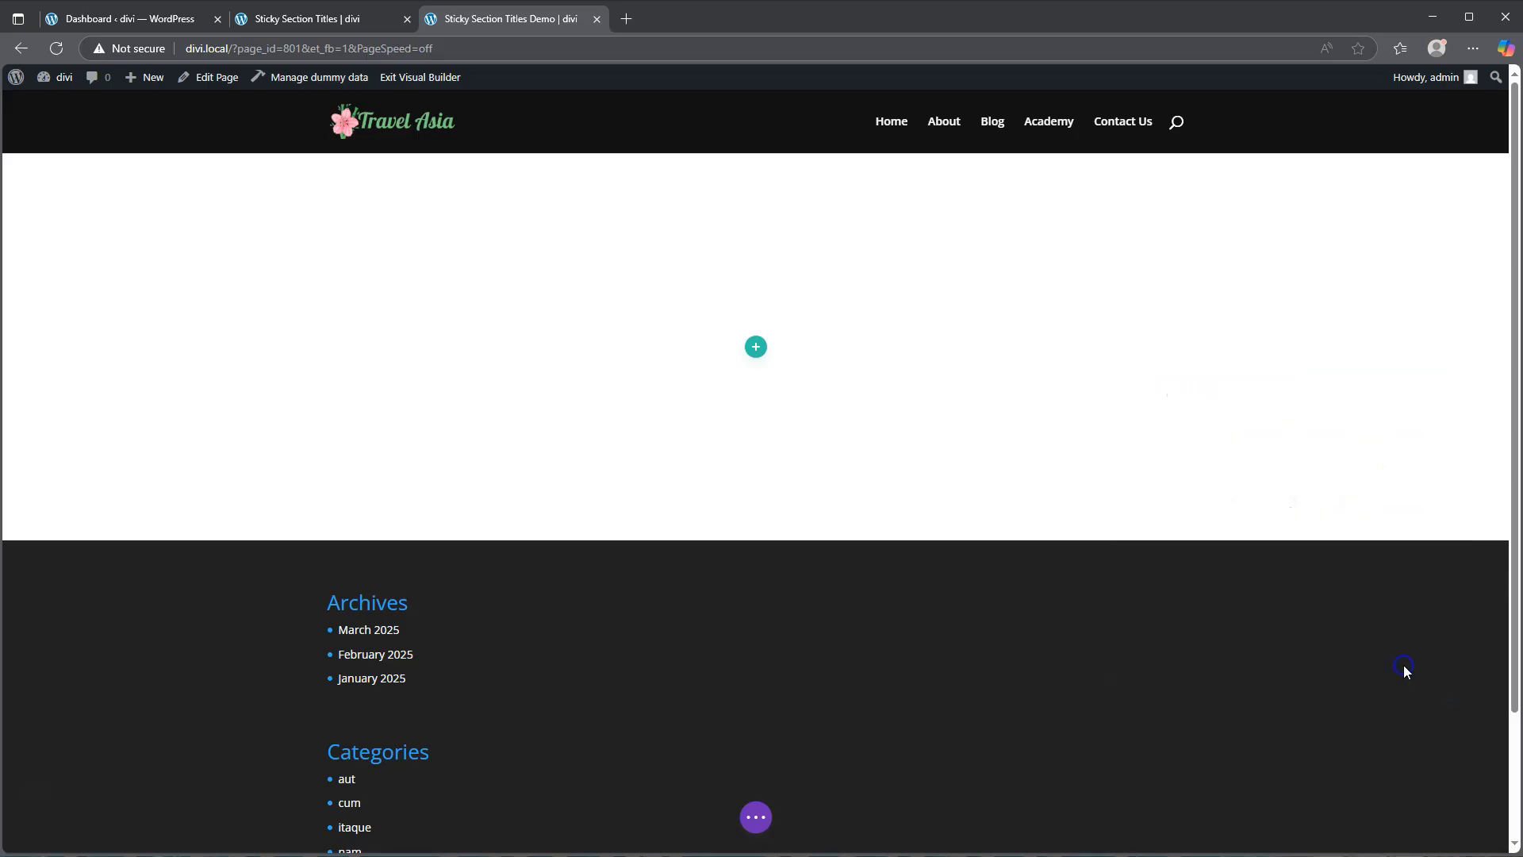
Step: Insert a one-column row into the section, closing the module picker
left_click(756, 346)
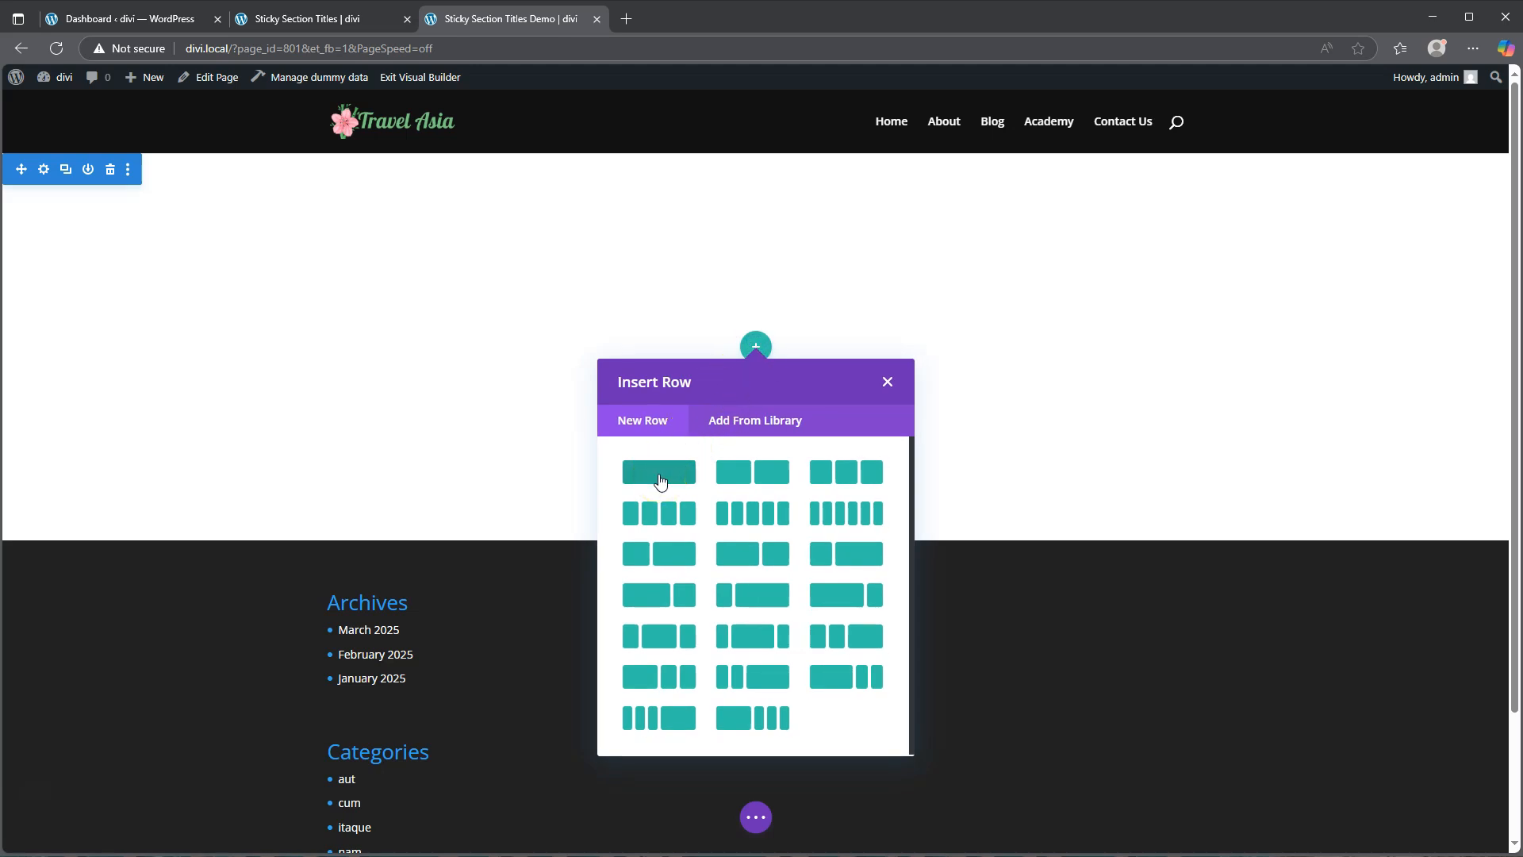
left_click(659, 473)
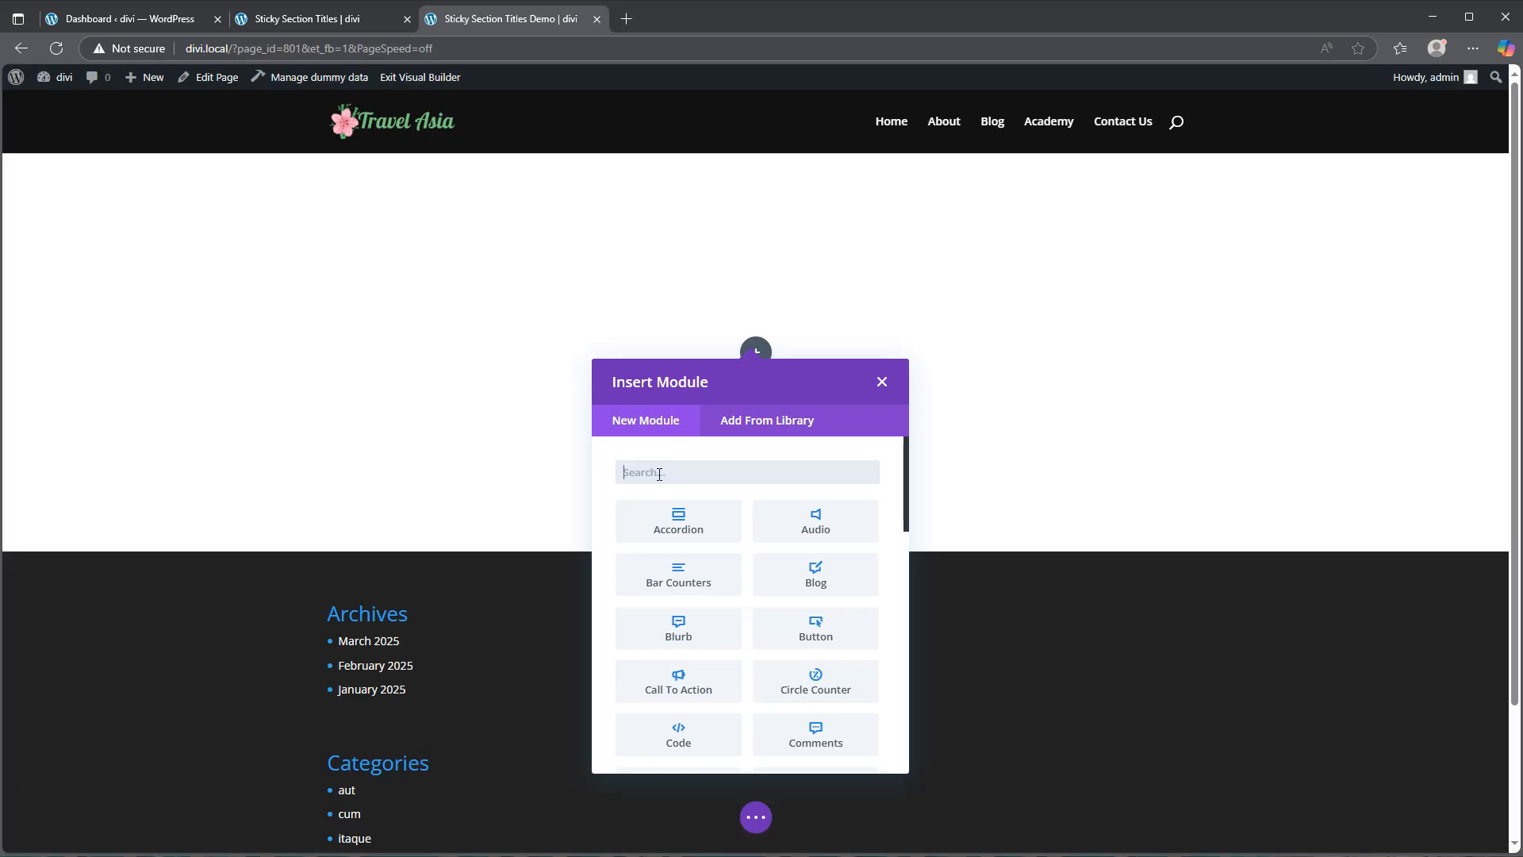
left_click(881, 382)
Step: In the row's design settings, enable custom gutter width and set the gutter width to 1
left_click(369, 328)
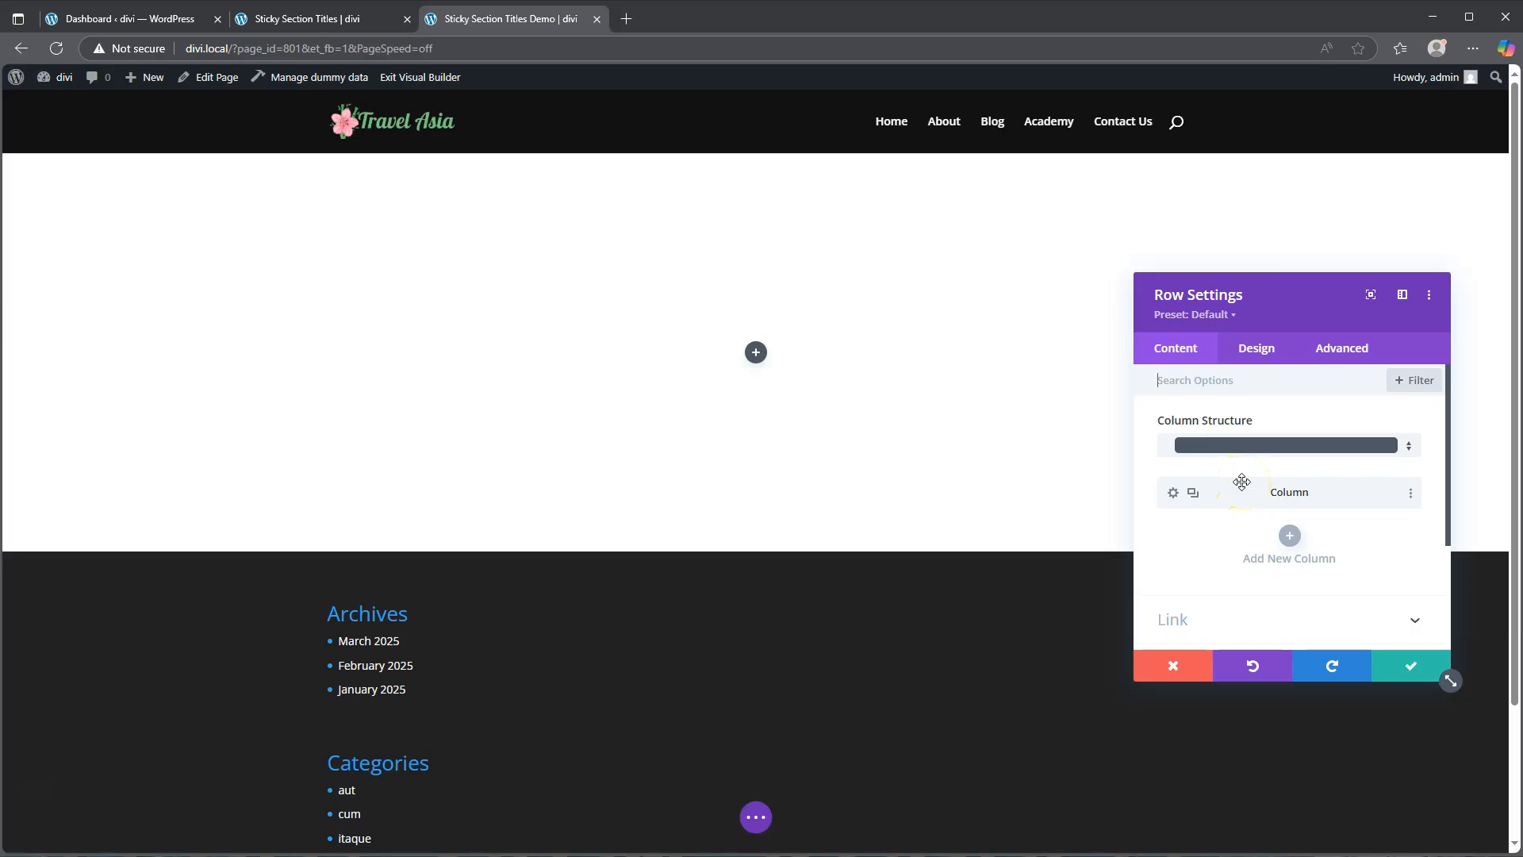
left_click(1259, 349)
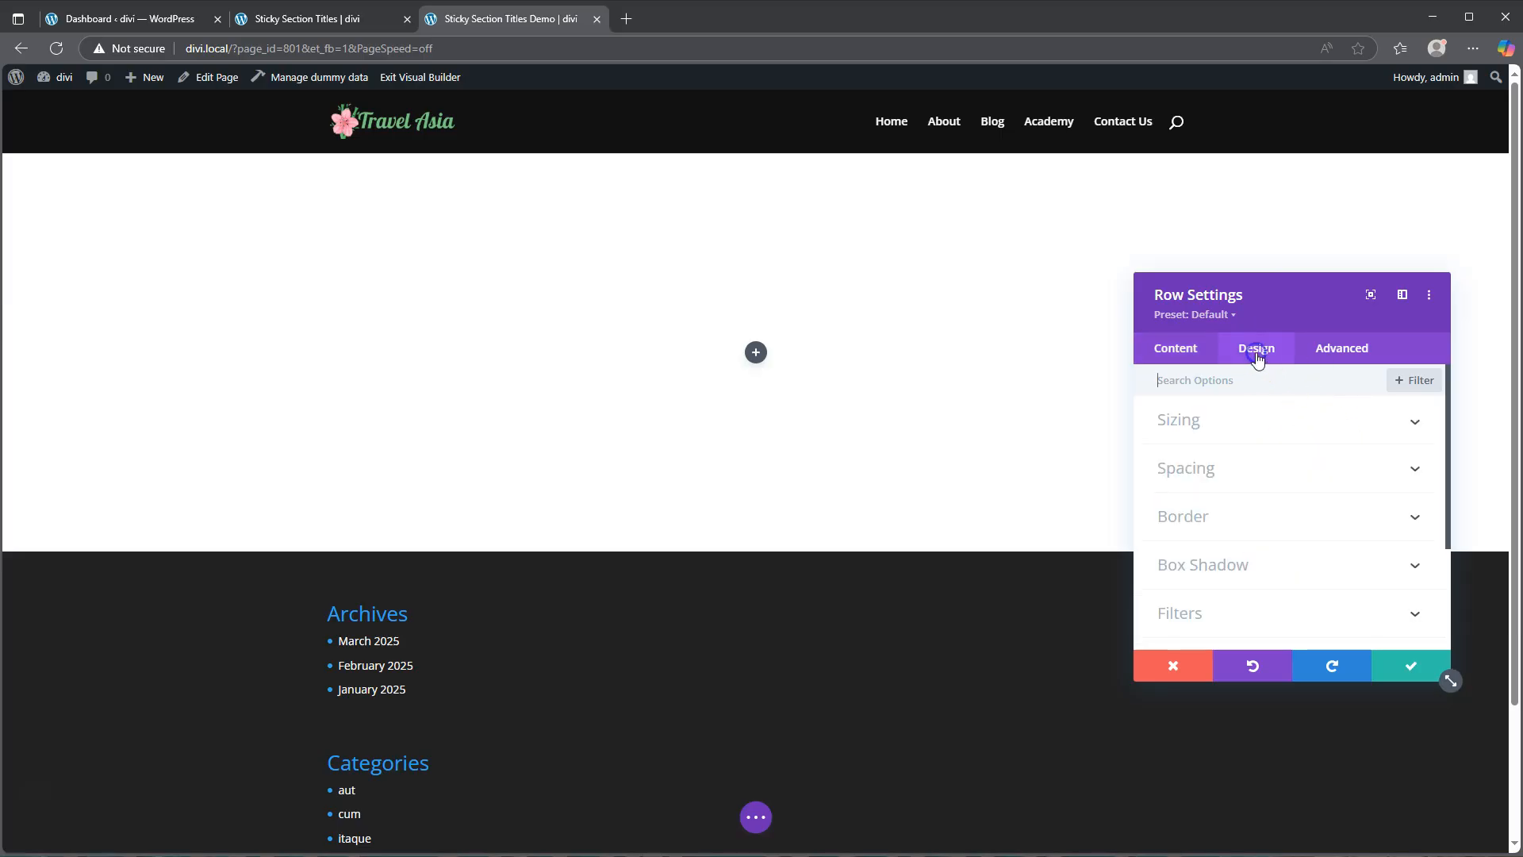
left_click(1209, 421)
left_click(1180, 477)
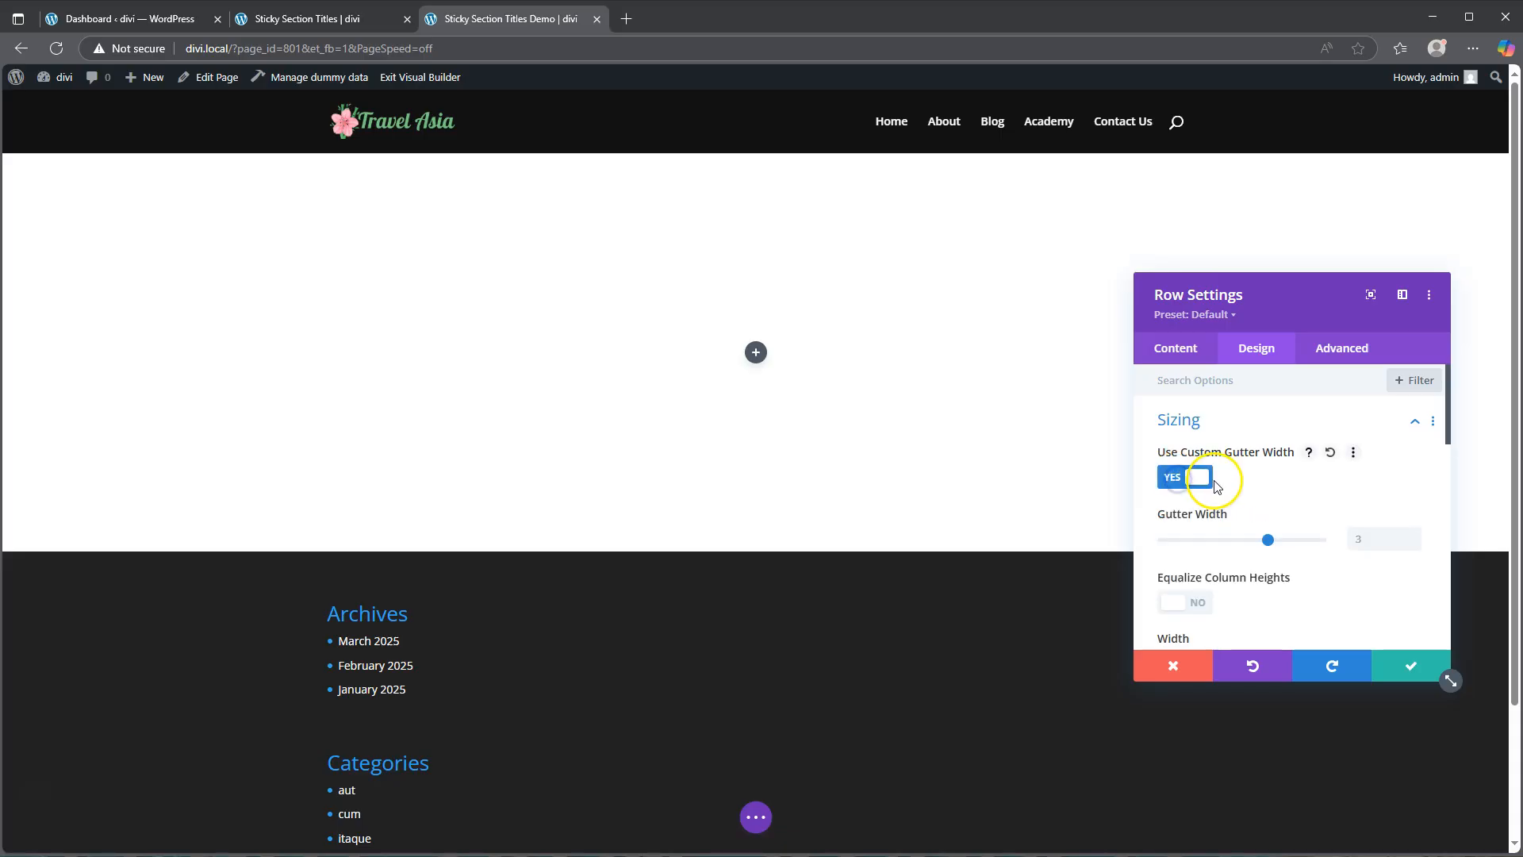
left_click_drag(1266, 538, 1142, 528)
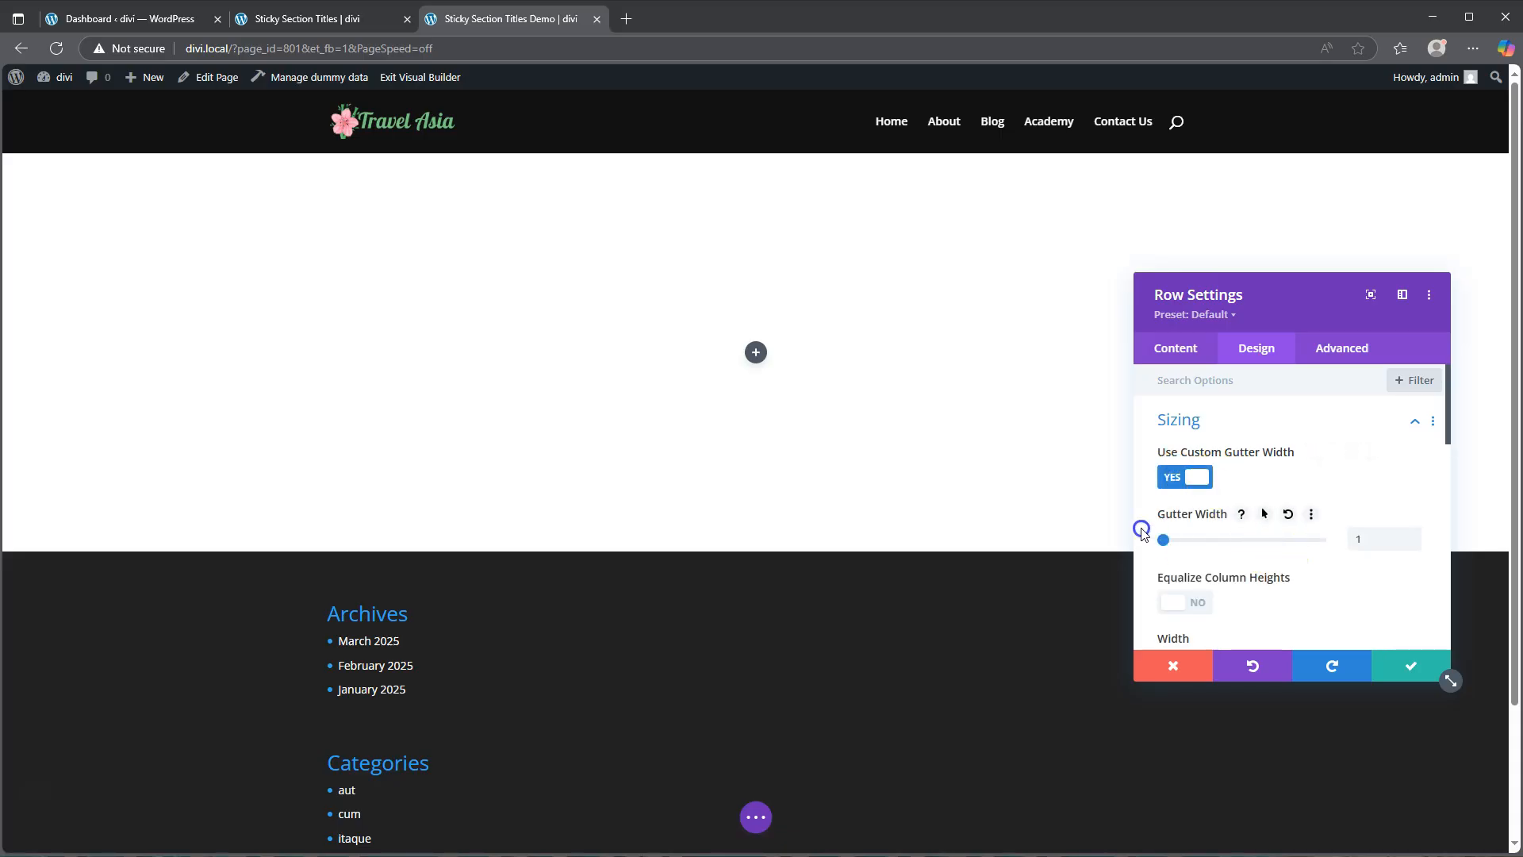
Step: Set the row's width and max width to 100% and save the row settings
scroll(1305, 546, "down", 2)
left_click_drag(1289, 505, 1339, 509)
left_click(1368, 569)
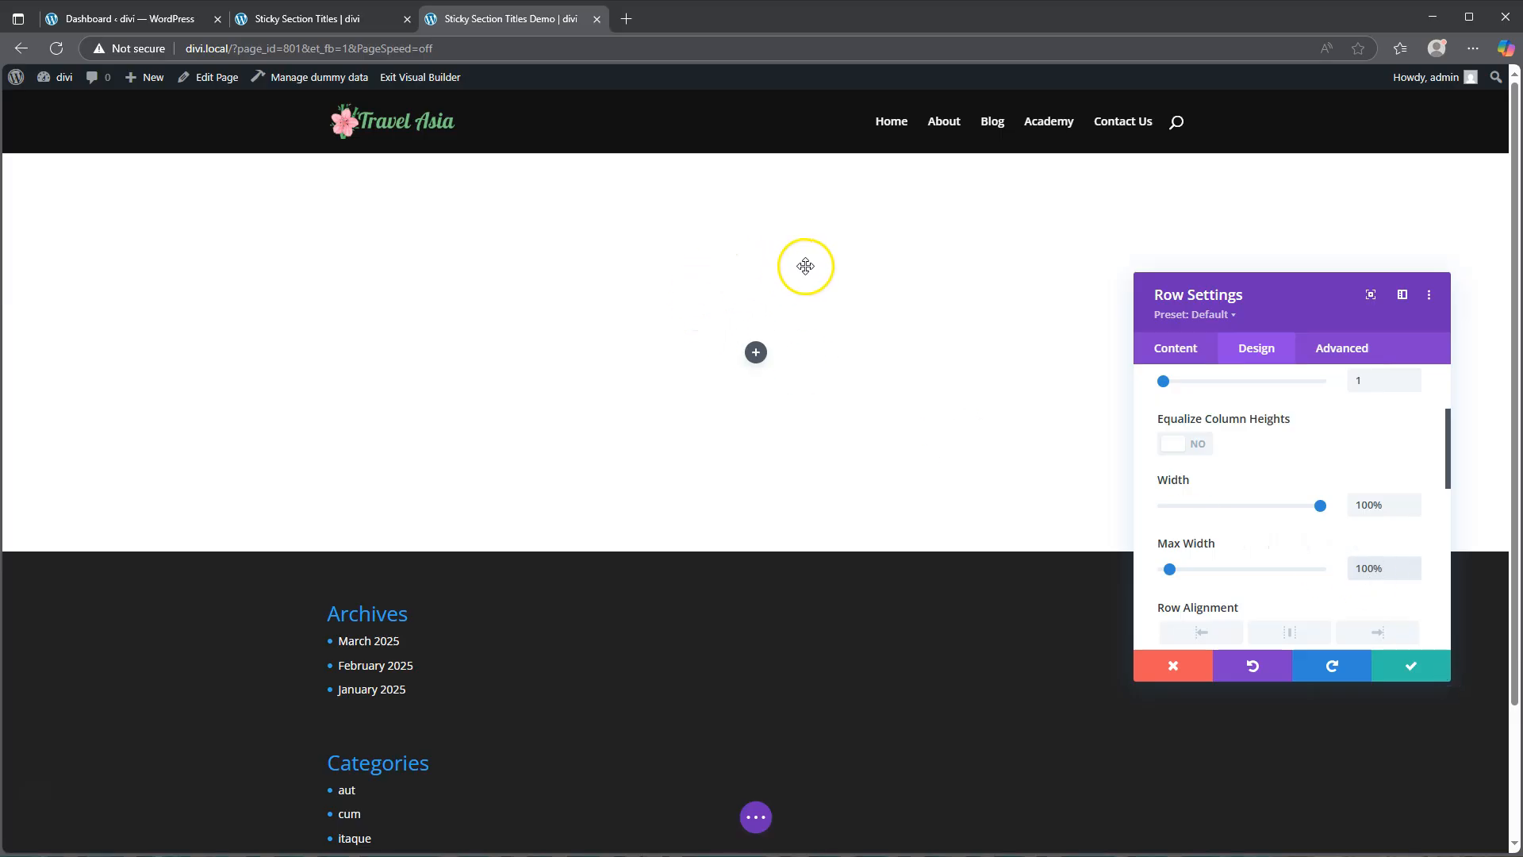
left_click(1409, 668)
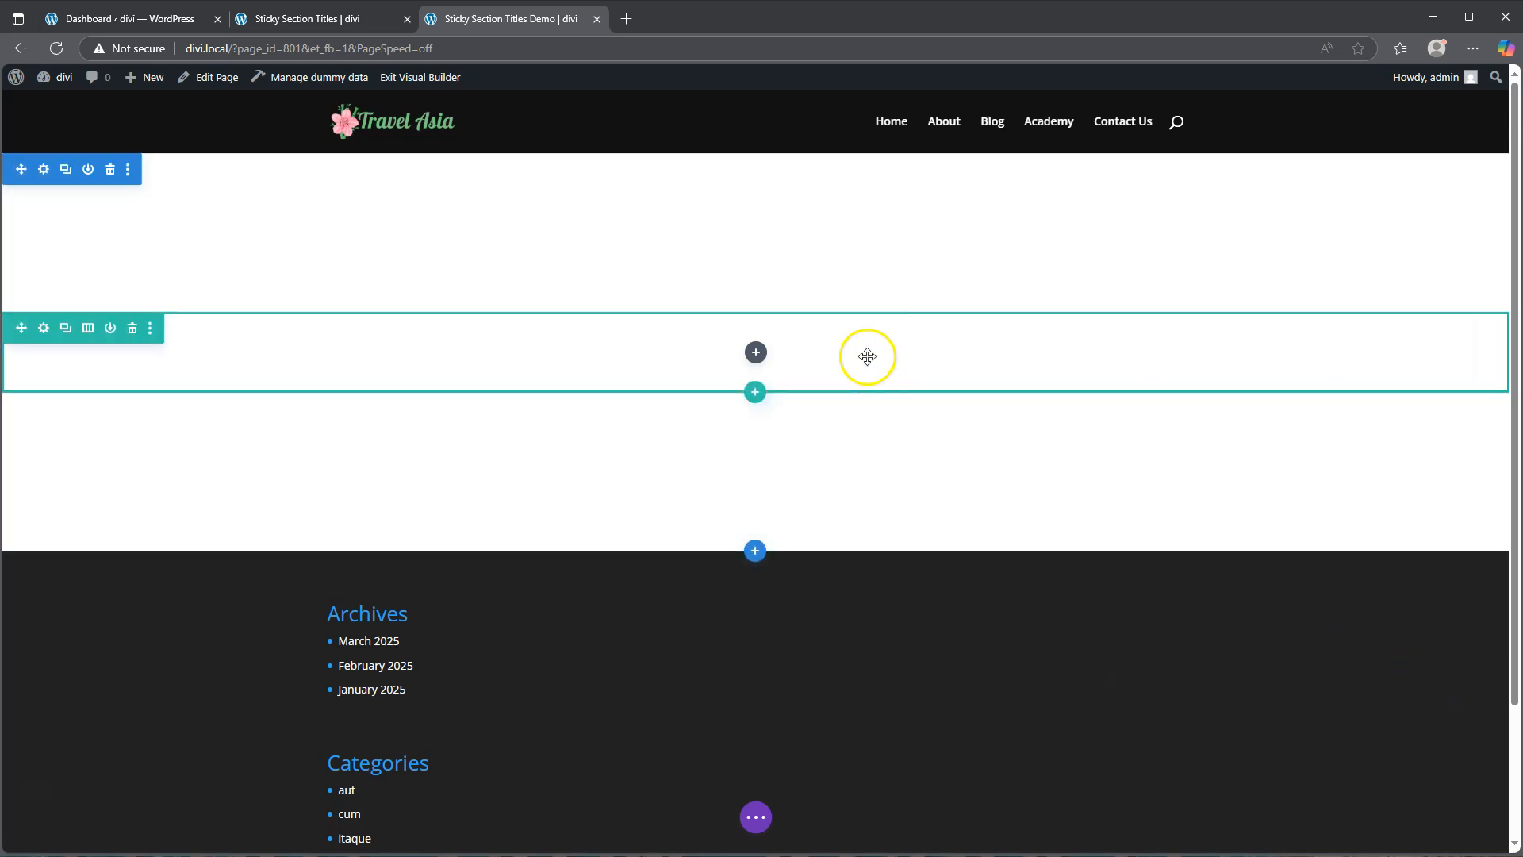
Step: Add a Text module to the one-column row
left_click(755, 352)
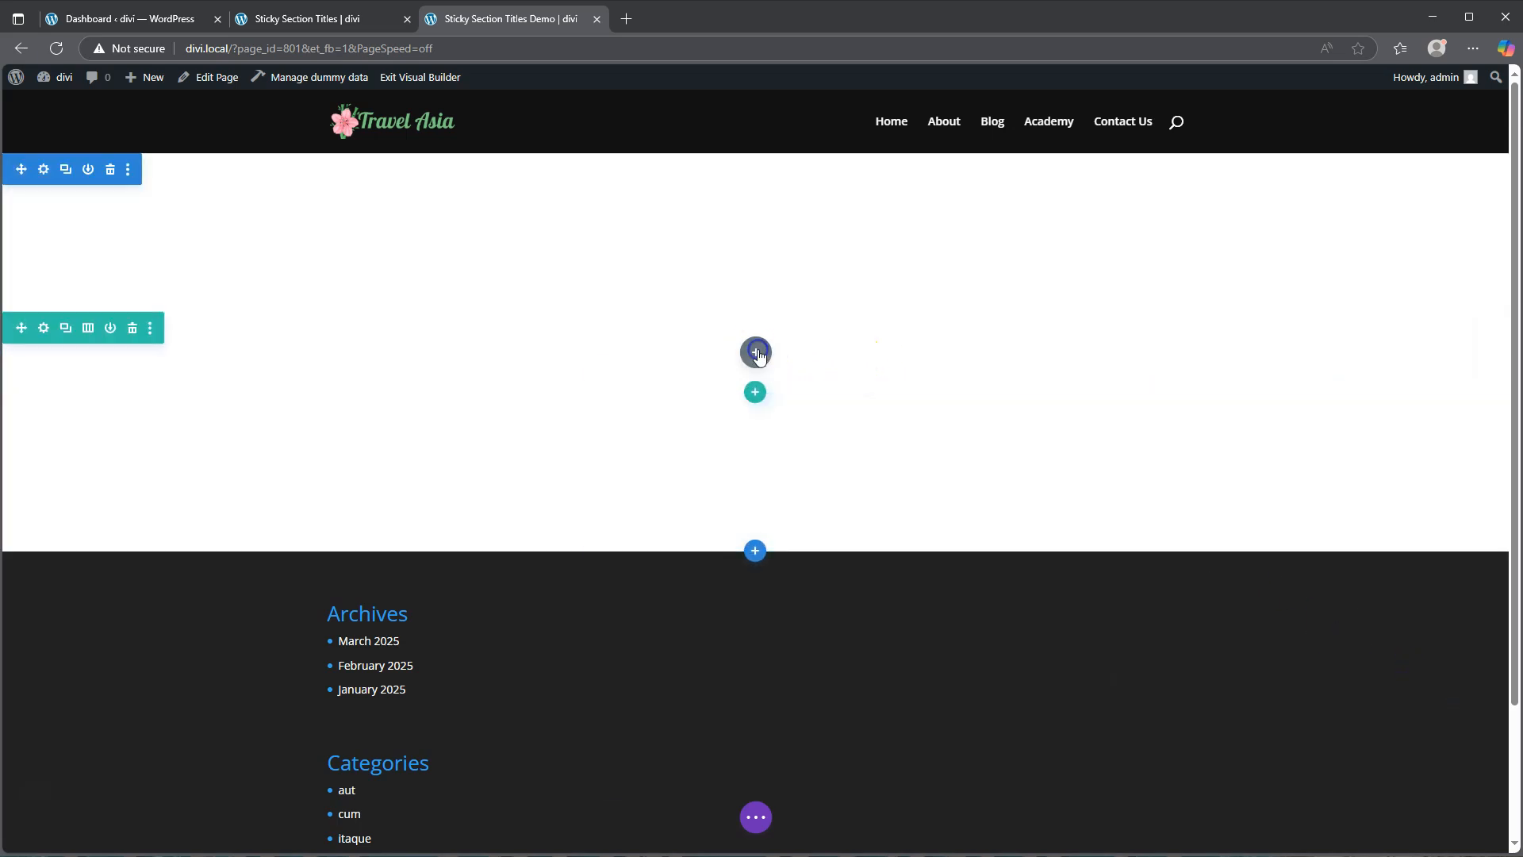
scroll(764, 517, "down", 3)
scroll(764, 518, "down", 6)
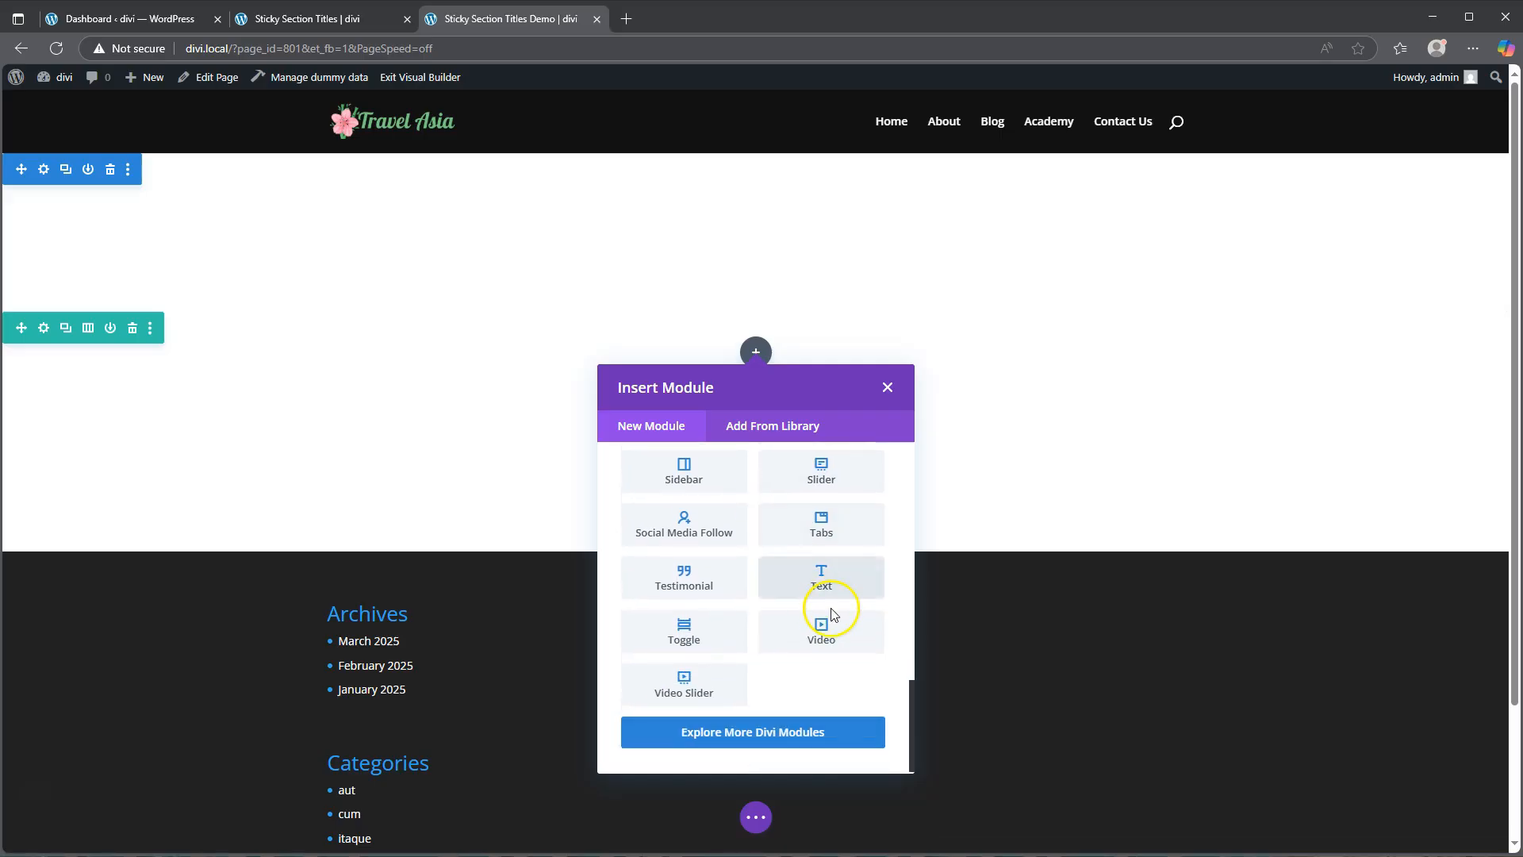
left_click(823, 583)
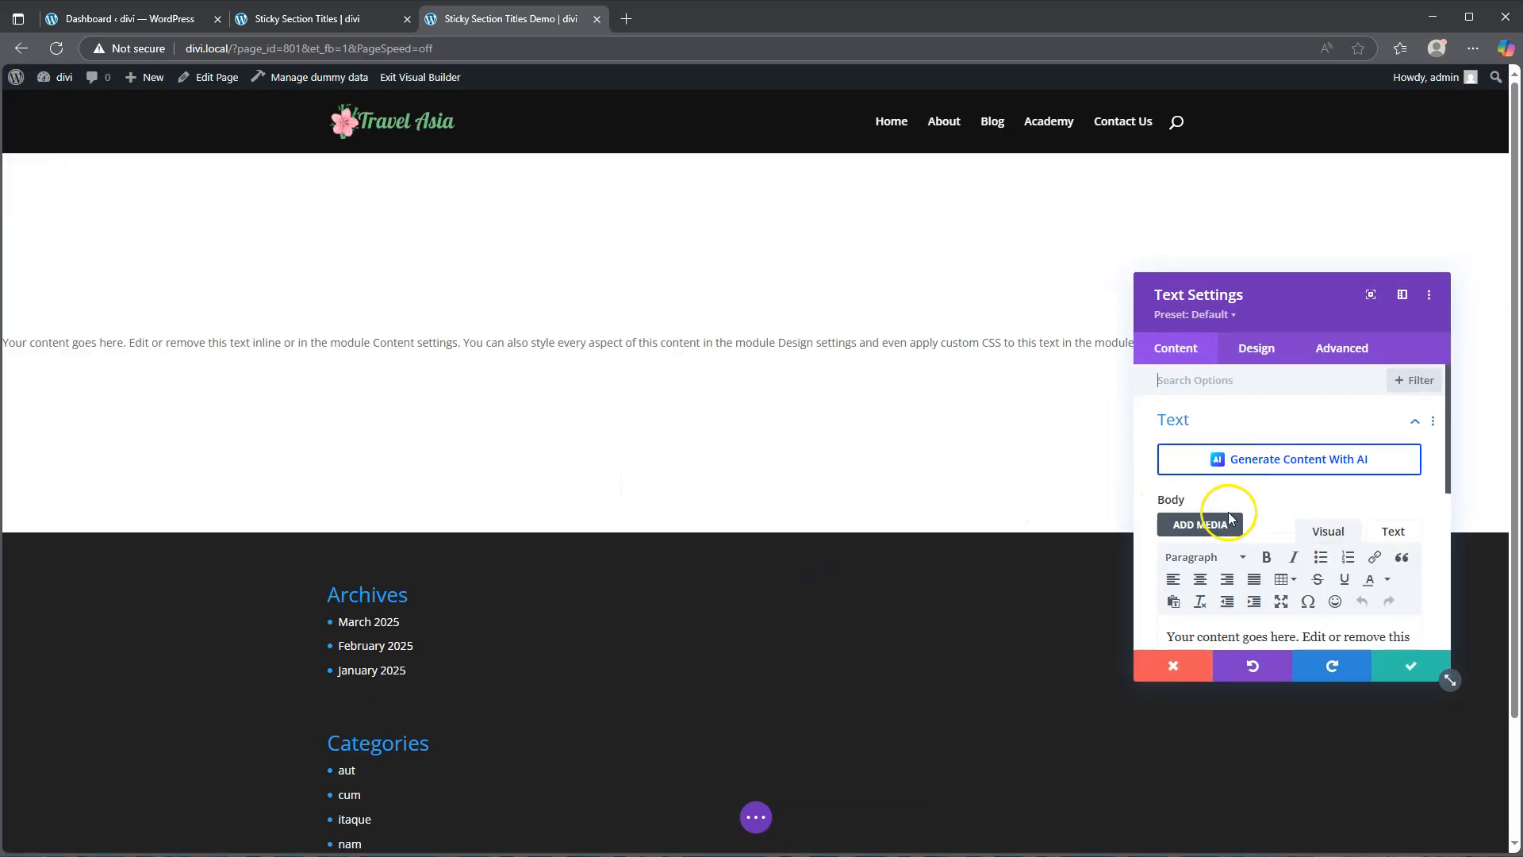
Step: Check the reference Sticky Section Titles page, then replace the Text module's body with About
scroll(1291, 518, "down", 2)
left_click(325, 18)
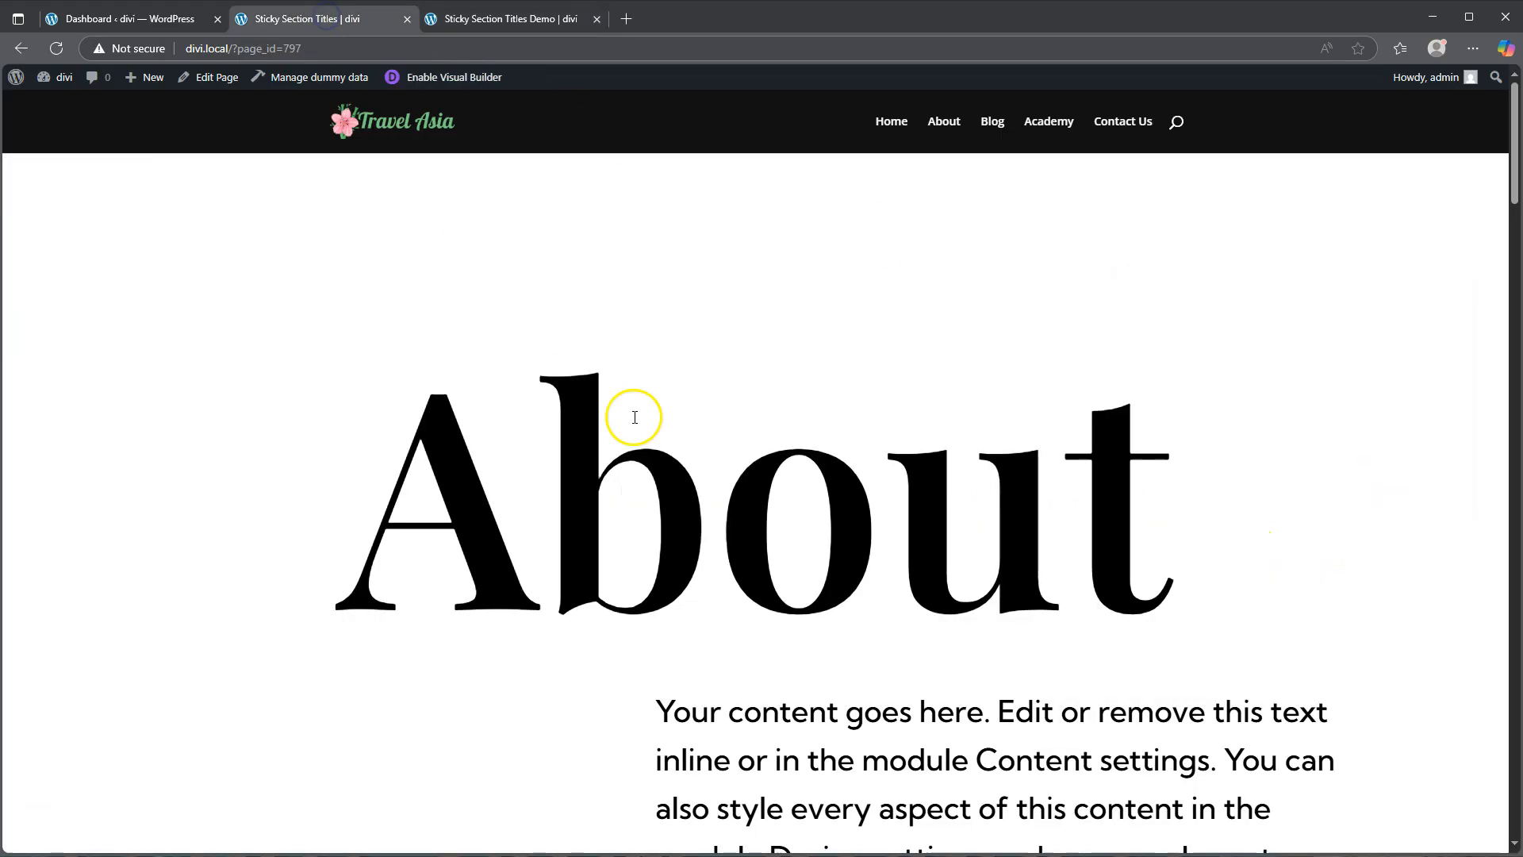
left_click(528, 15)
left_click_drag(1339, 573, 1119, 469)
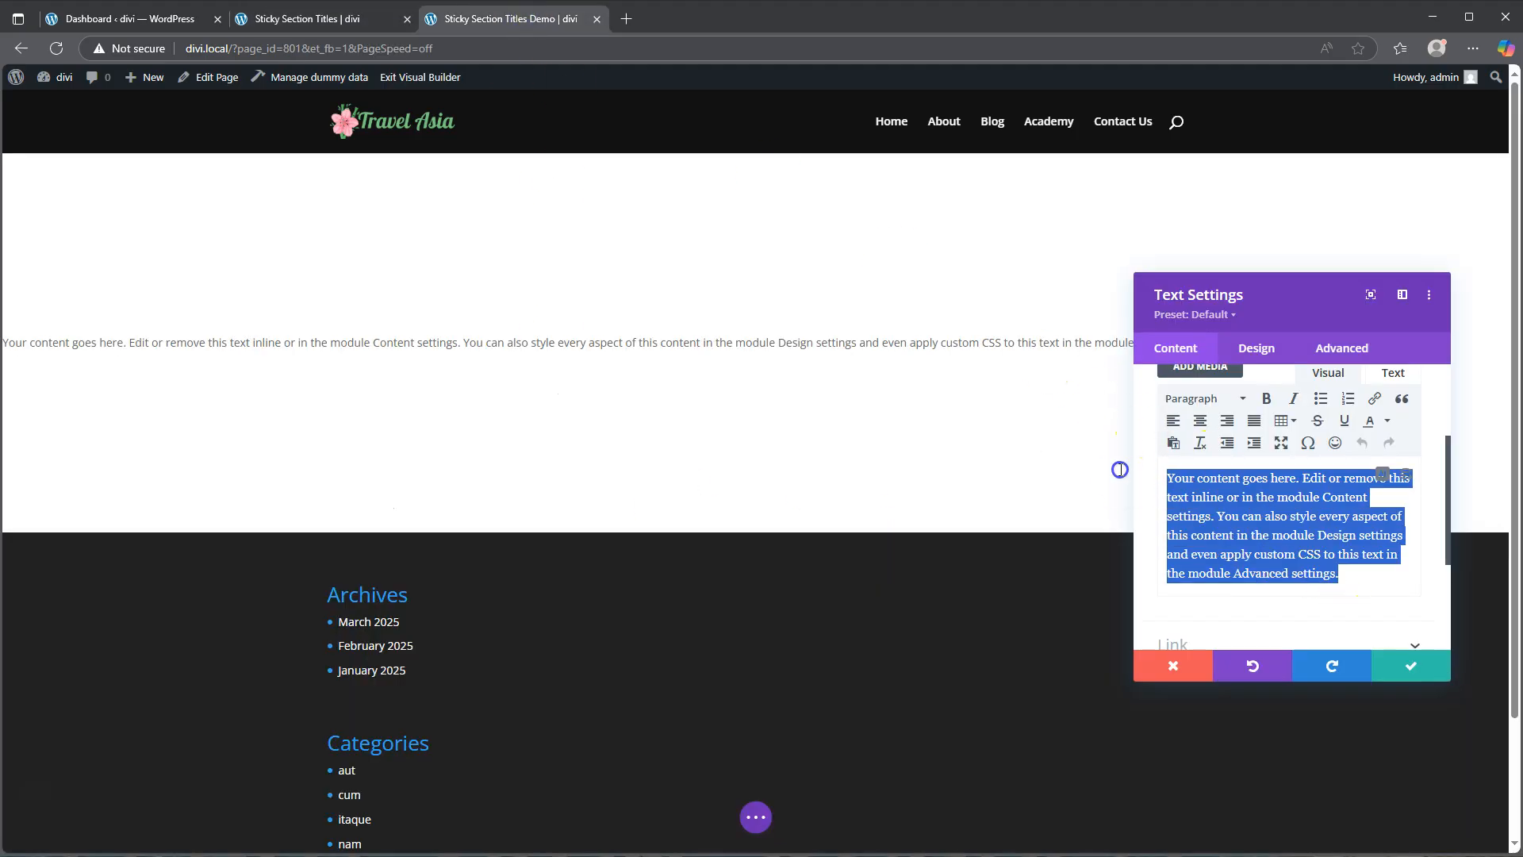
type("About")
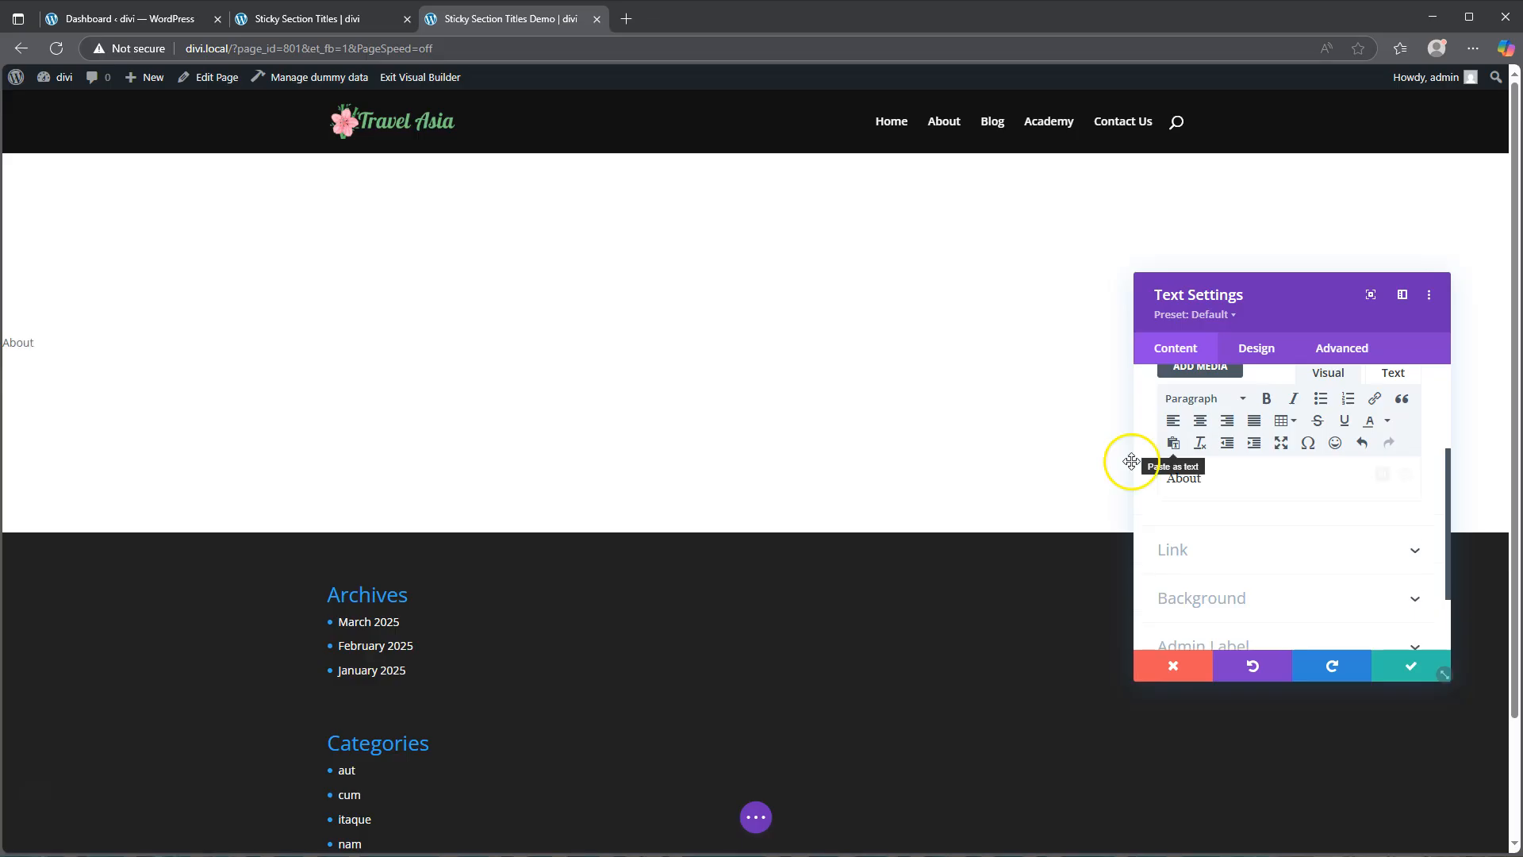
Step: Format About as Heading 2 and set the Heading 2 font to Playfair Display
left_click(1196, 398)
left_click(1222, 497)
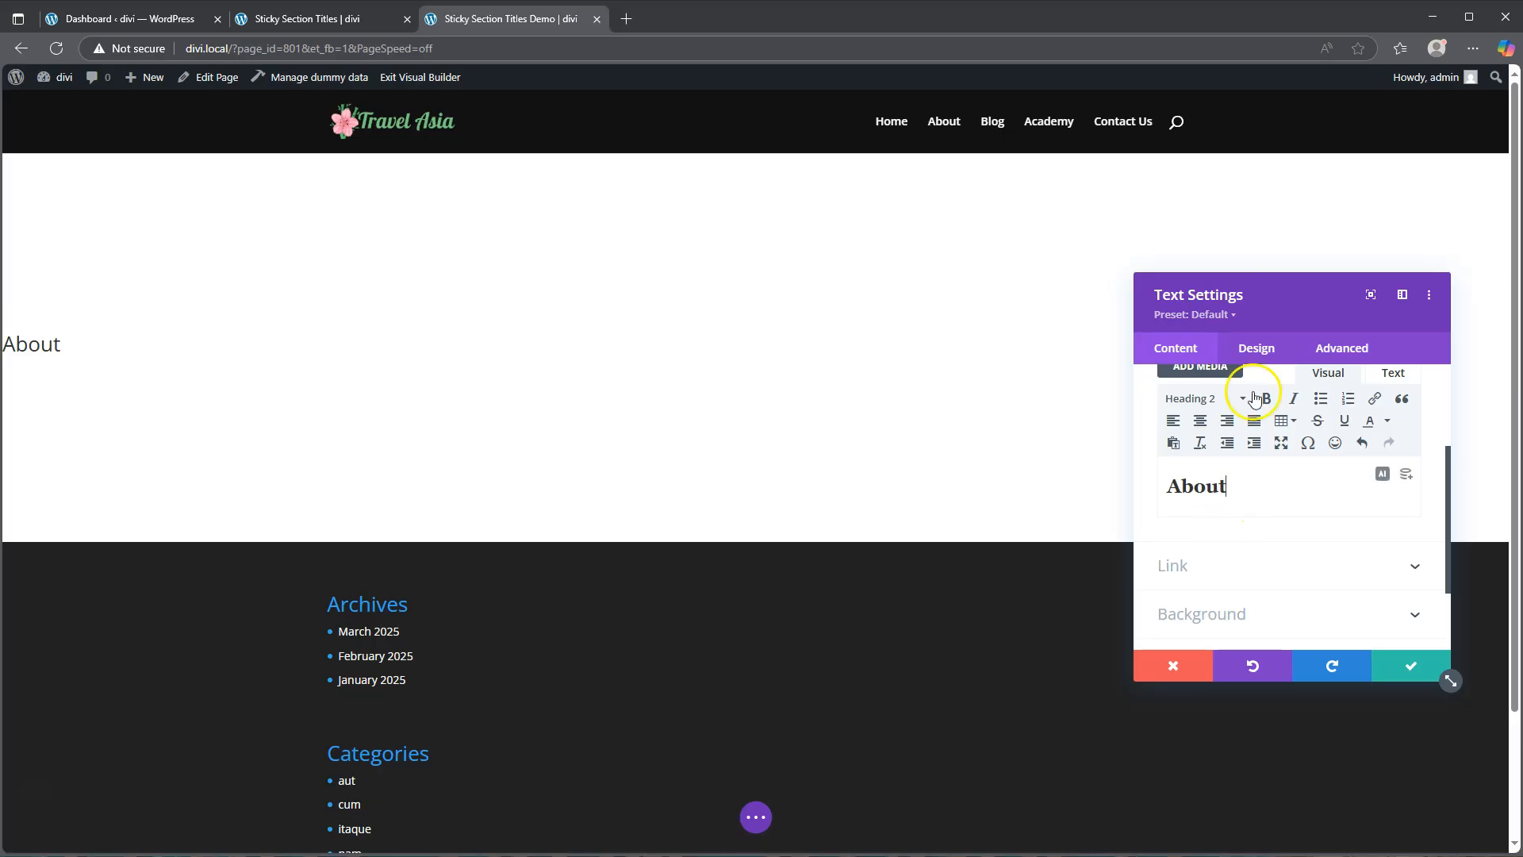
left_click(1257, 348)
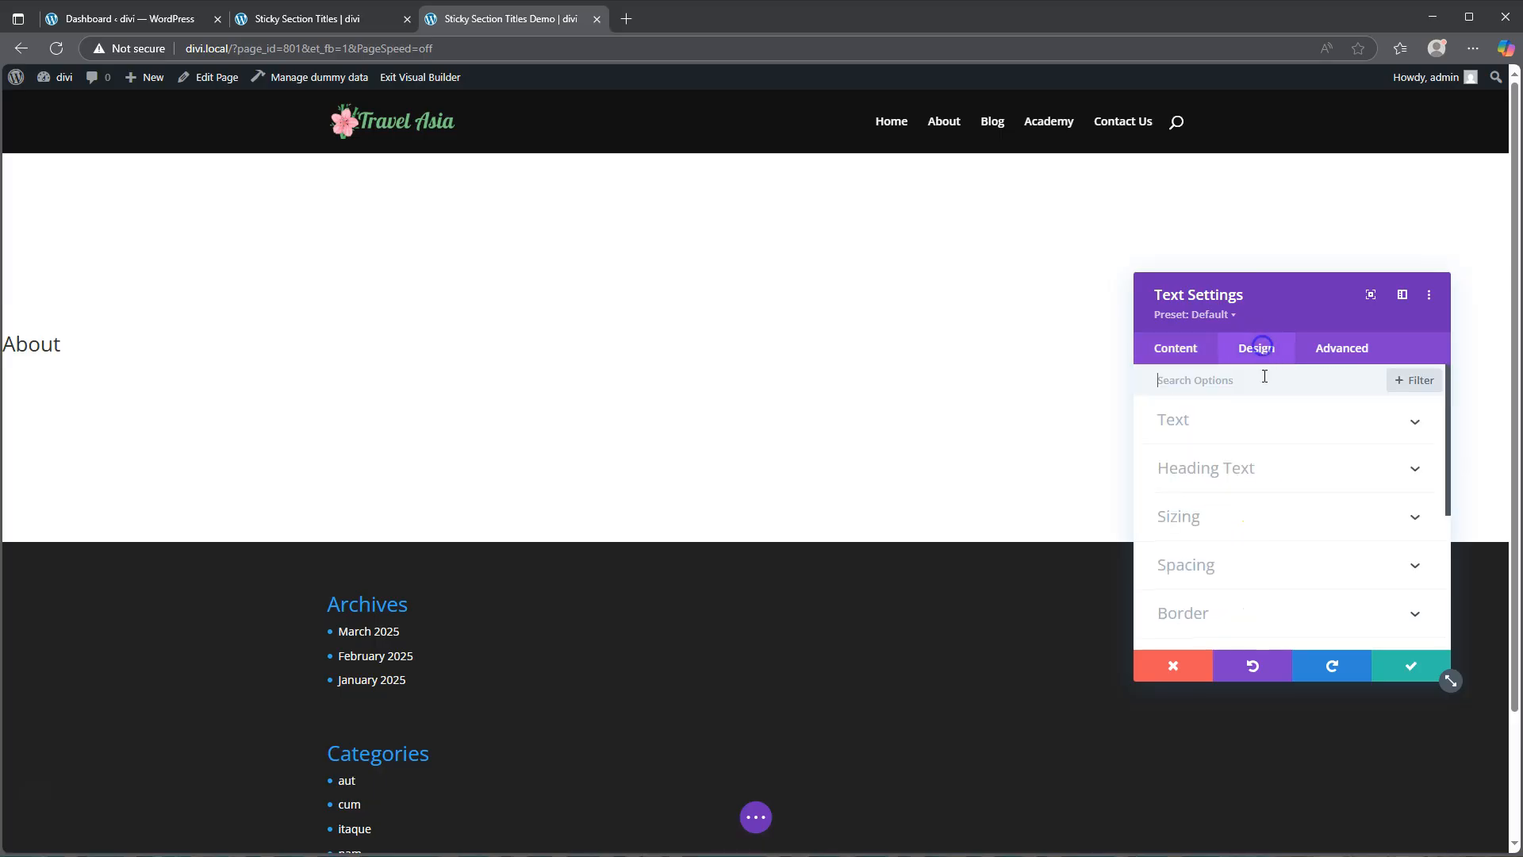
left_click(1234, 467)
left_click(1222, 429)
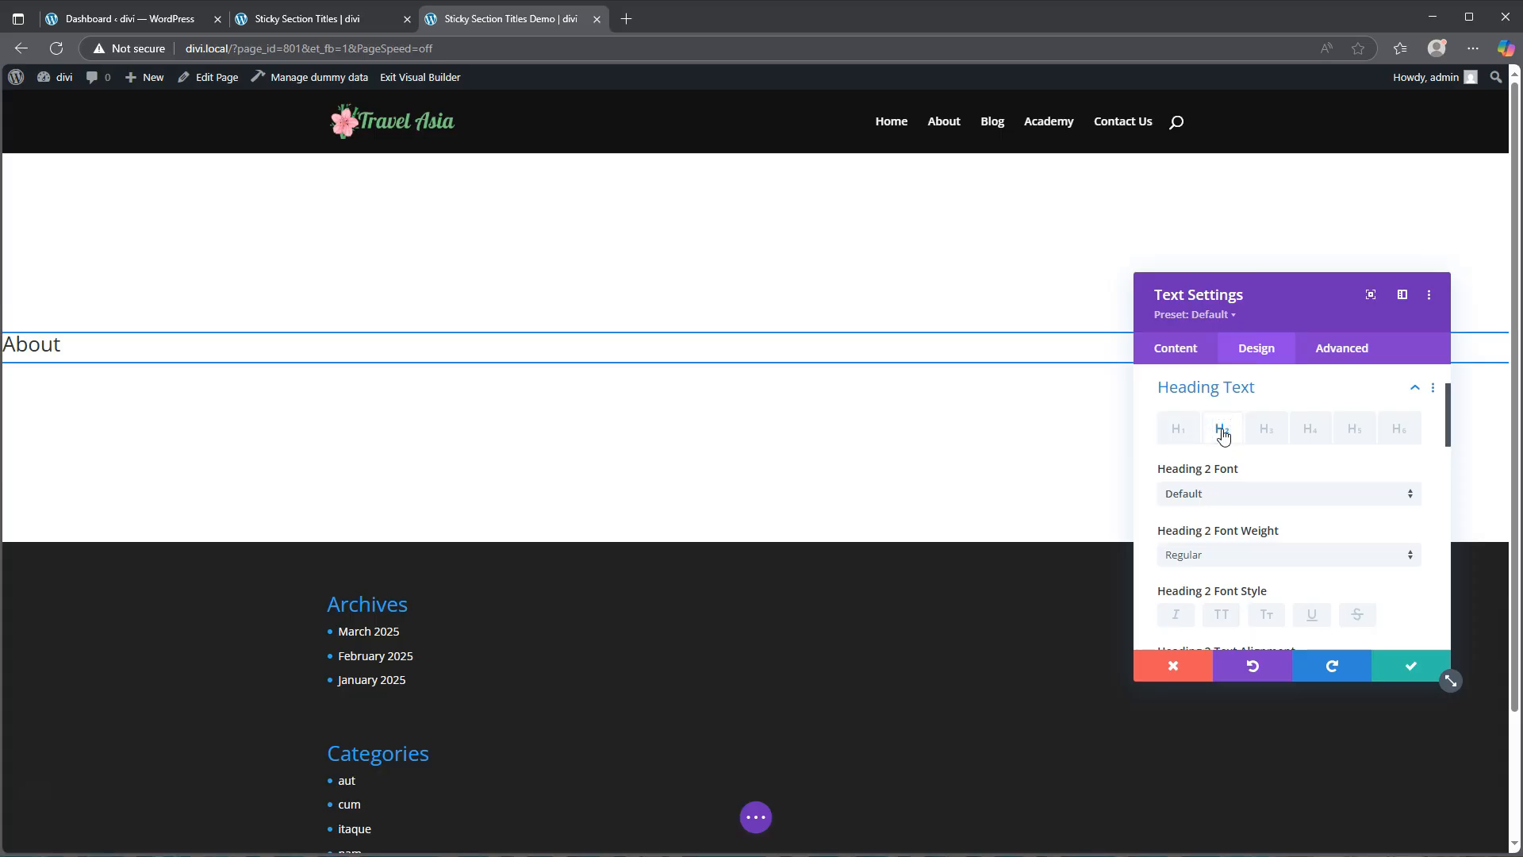
left_click(1216, 493)
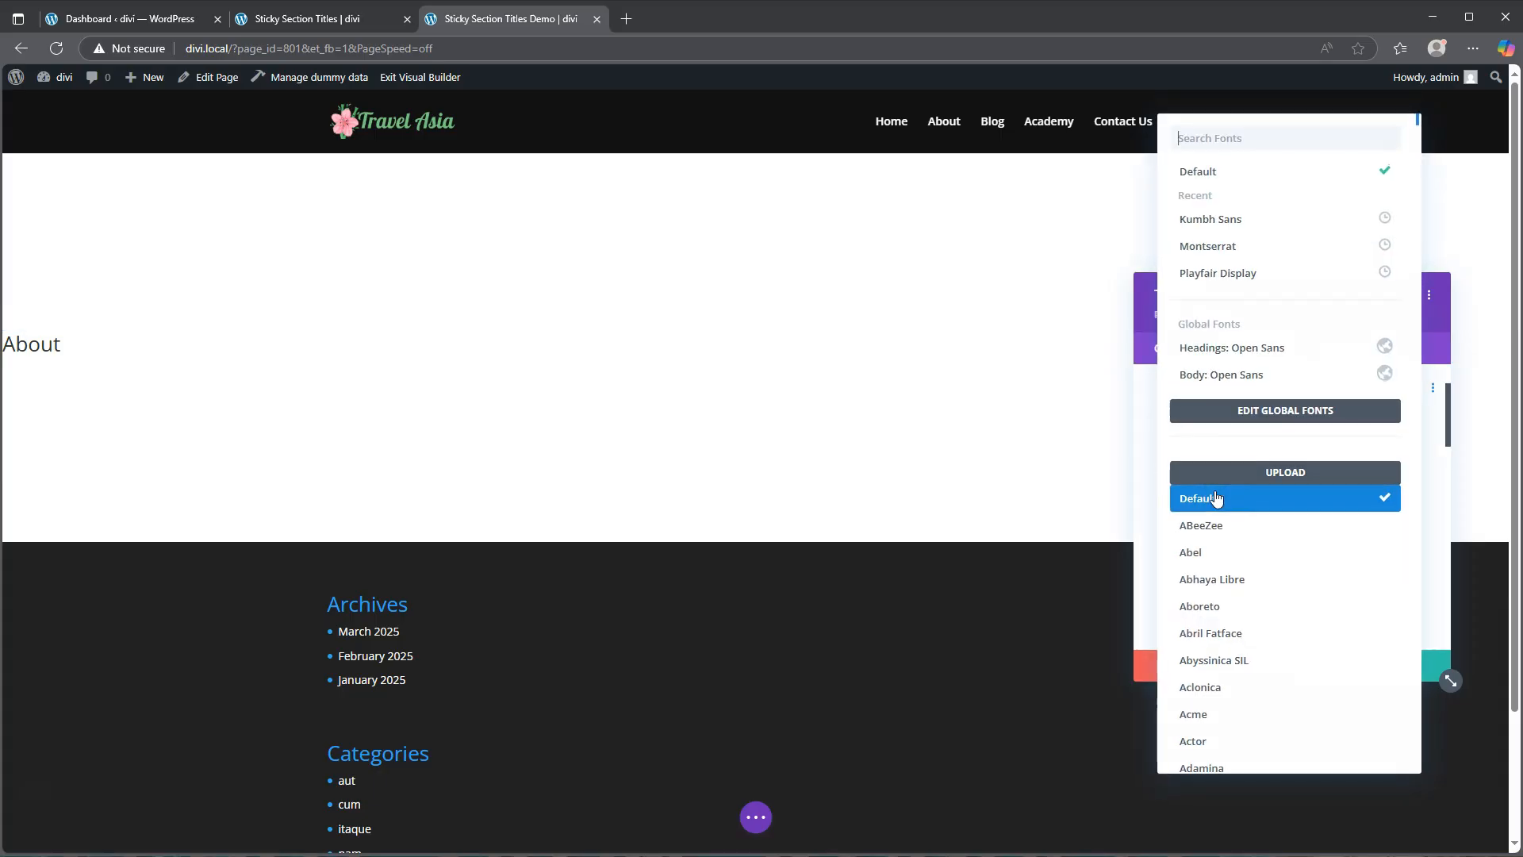
left_click(1221, 273)
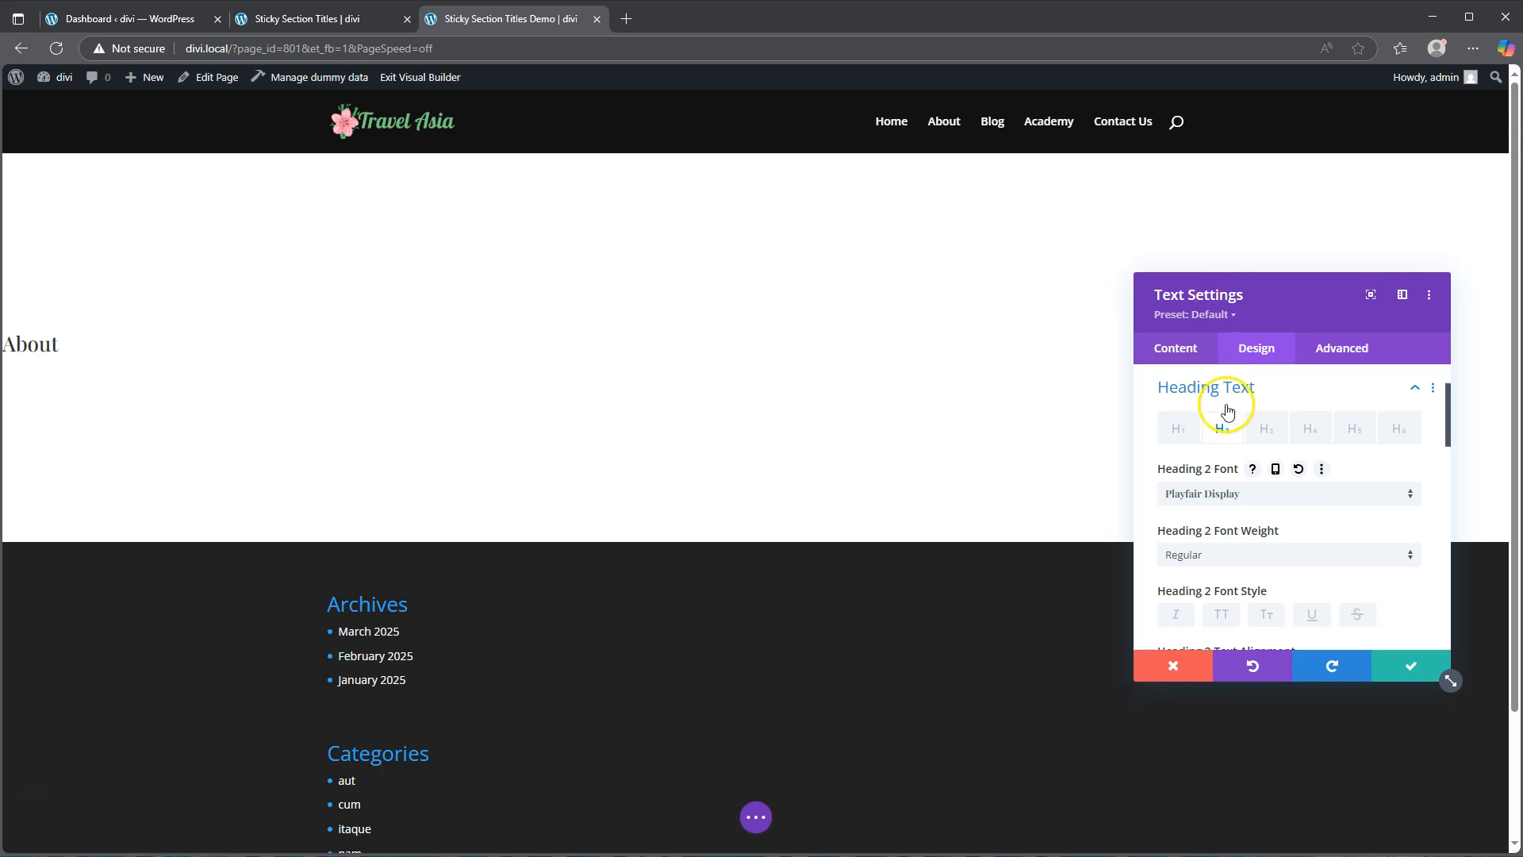
Step: Set the Heading 2 font weight to Semi Bold, center alignment, and text color to black #000000
left_click(1229, 555)
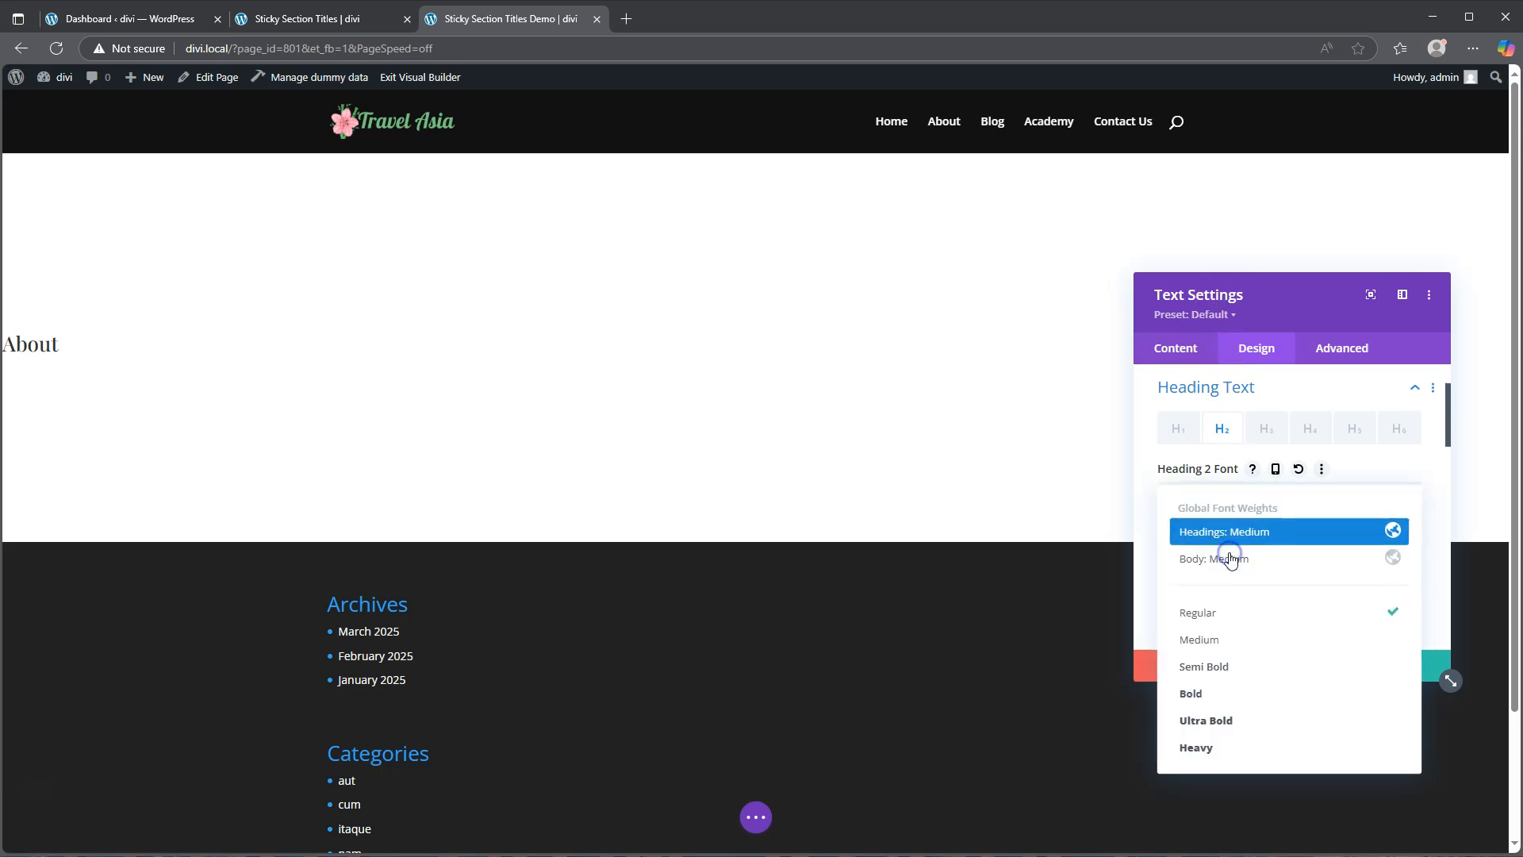
left_click(1229, 671)
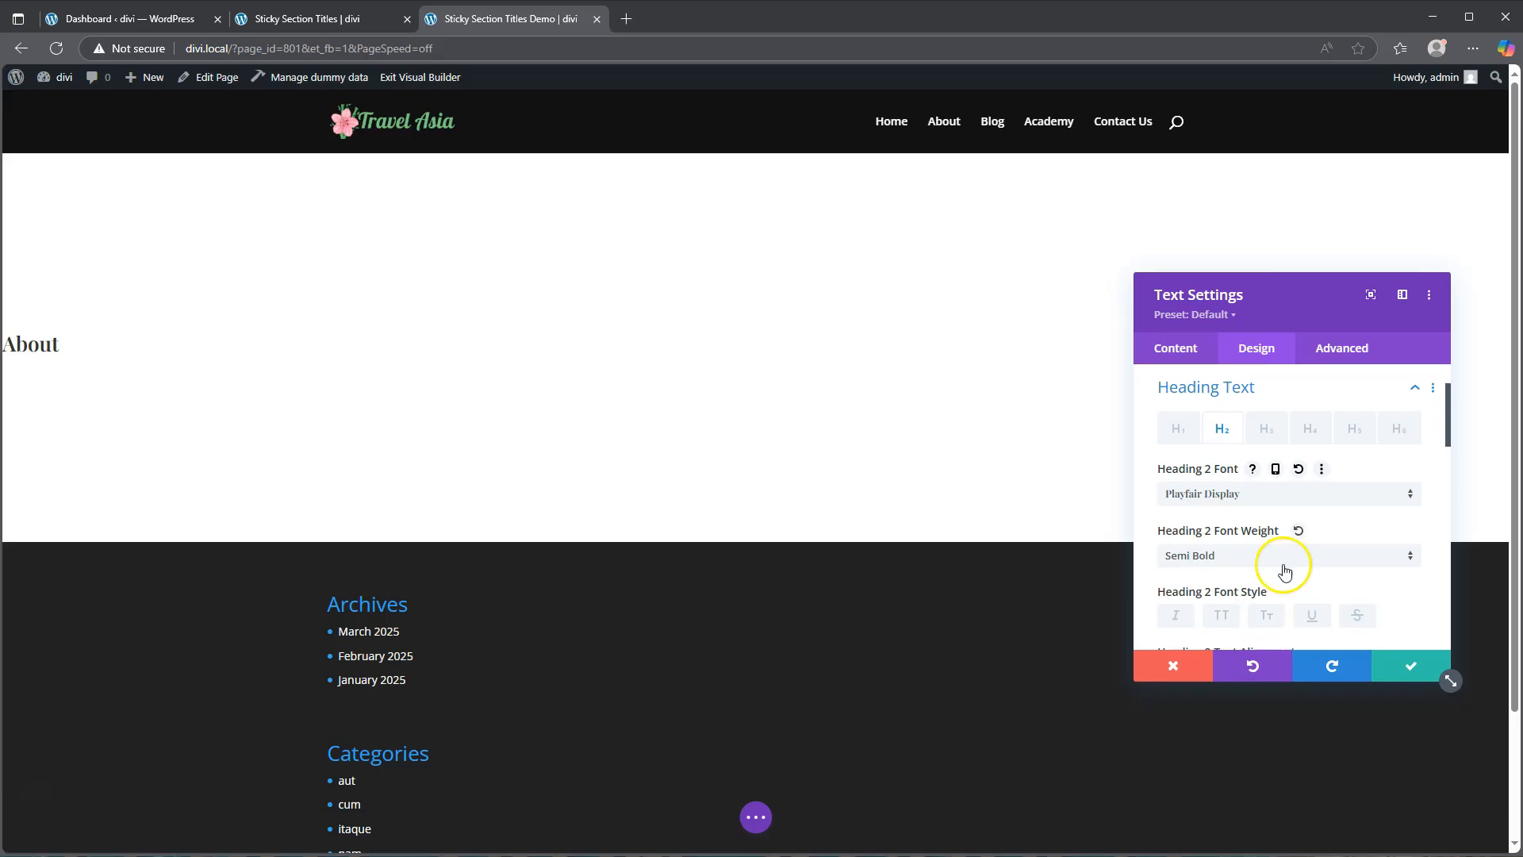
scroll(1288, 530, "down", 2)
left_click(1261, 520)
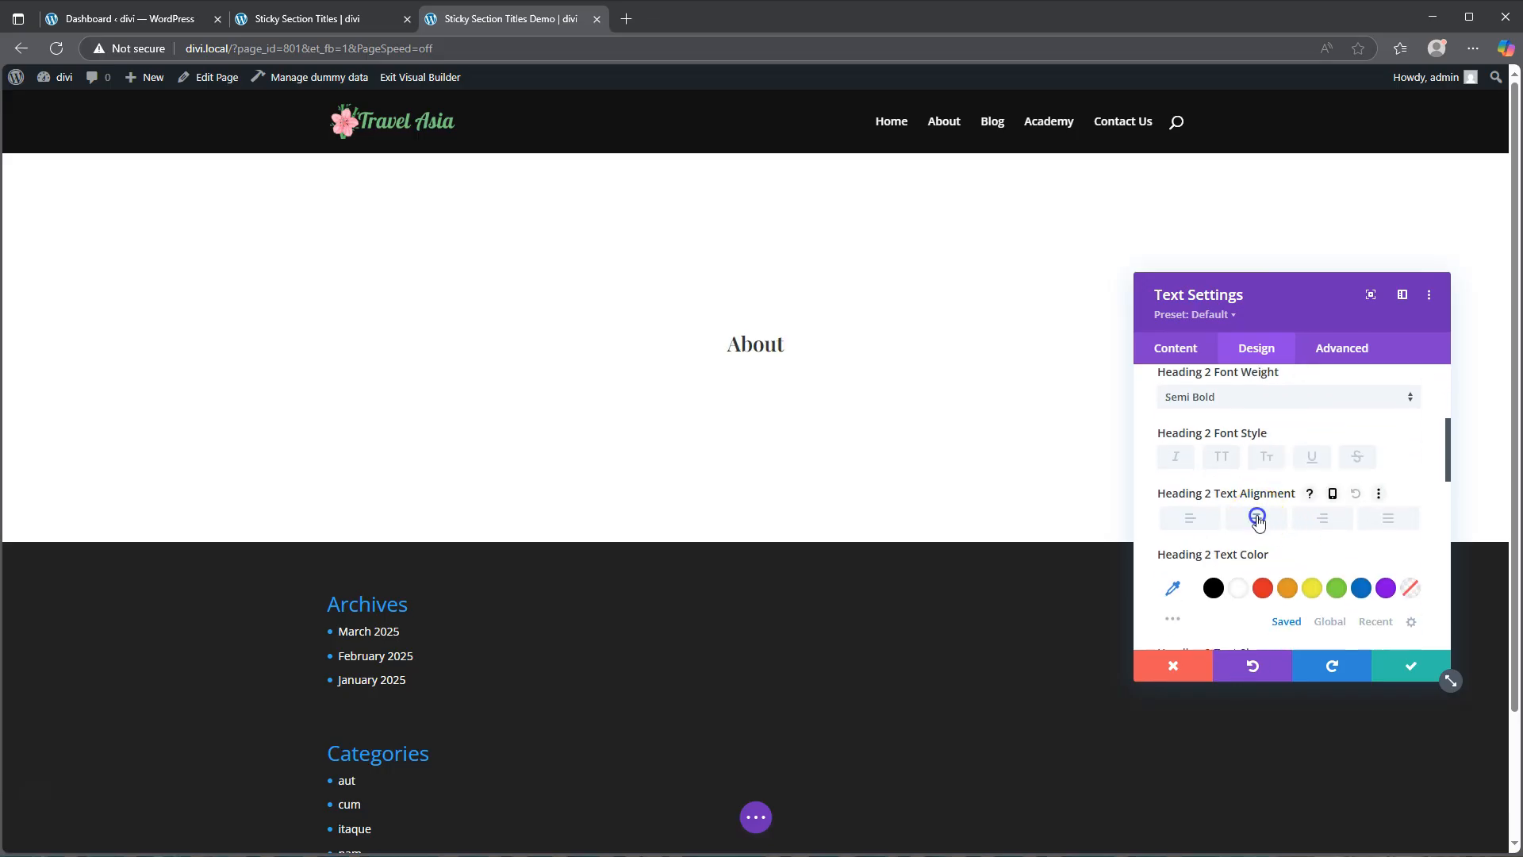
scroll(1258, 522, "down", 1)
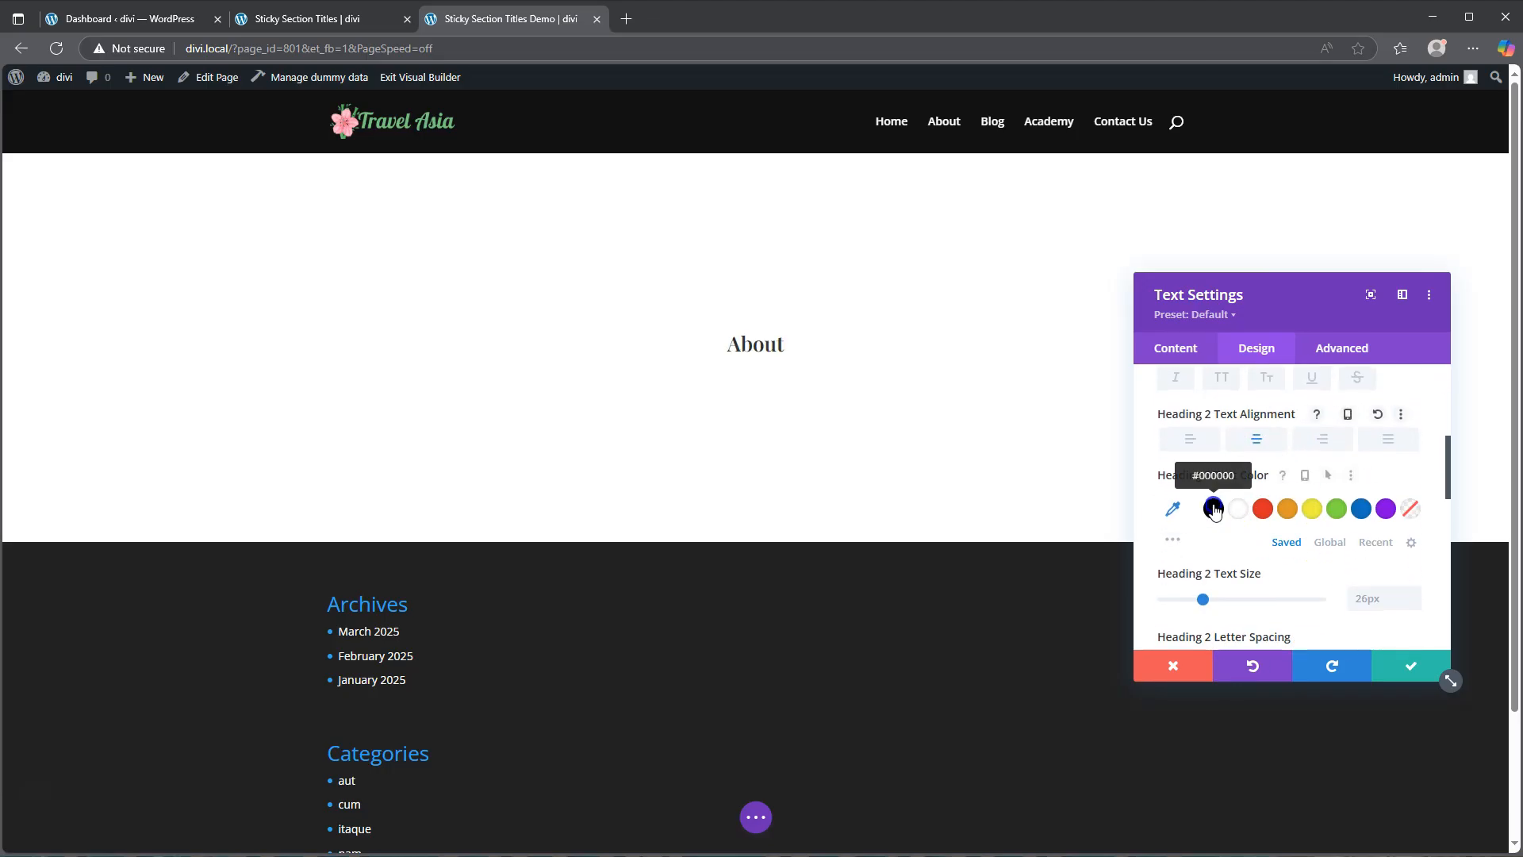
left_click(1213, 508)
Step: Enable responsive Heading 2 text size and set the desktop size to 20vw
scroll(1214, 509, "down", 2)
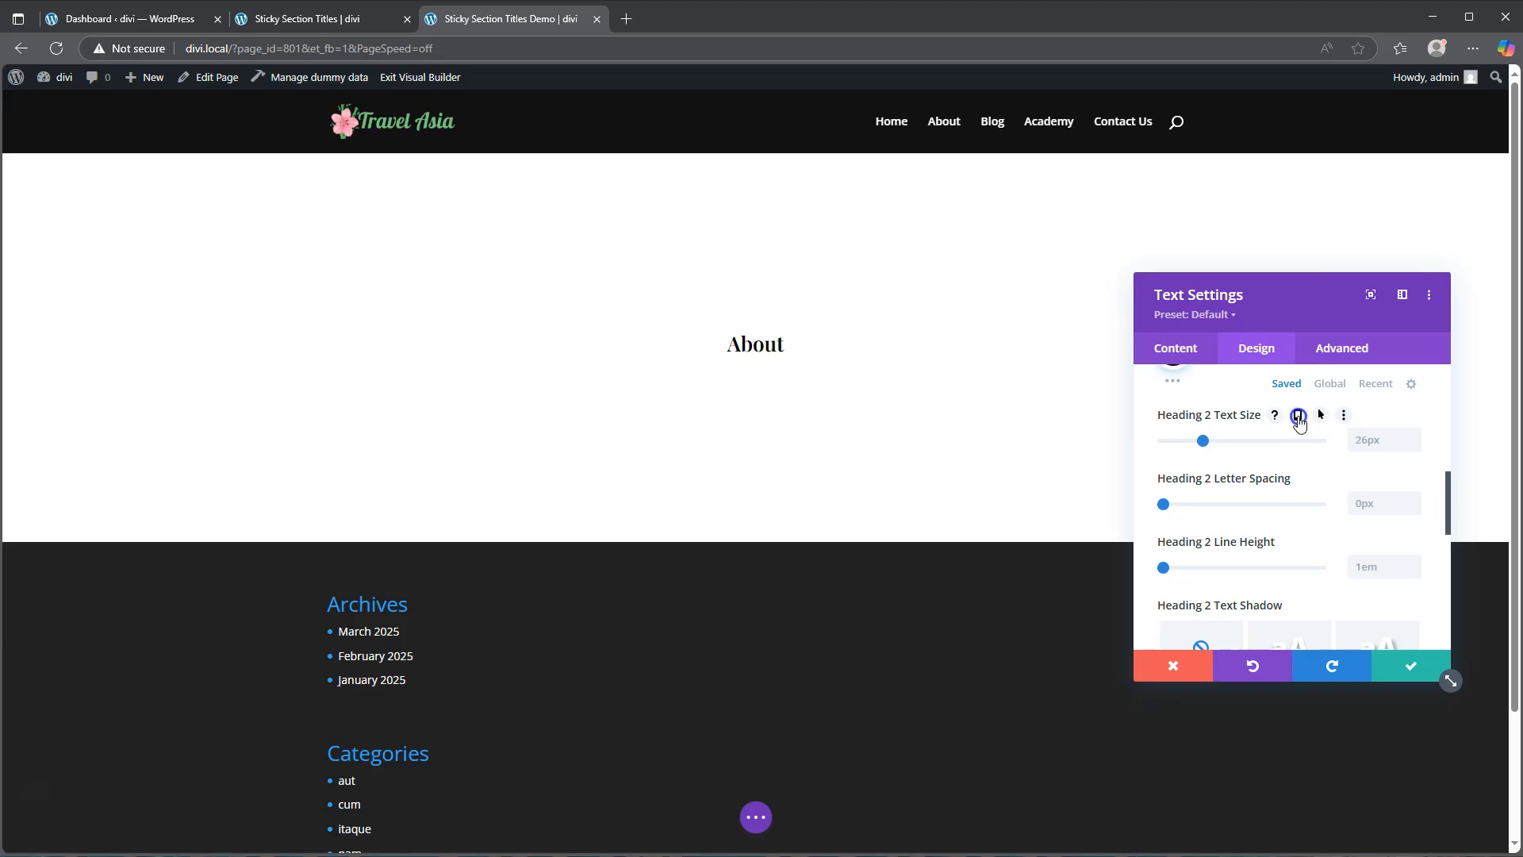
left_click(1299, 417)
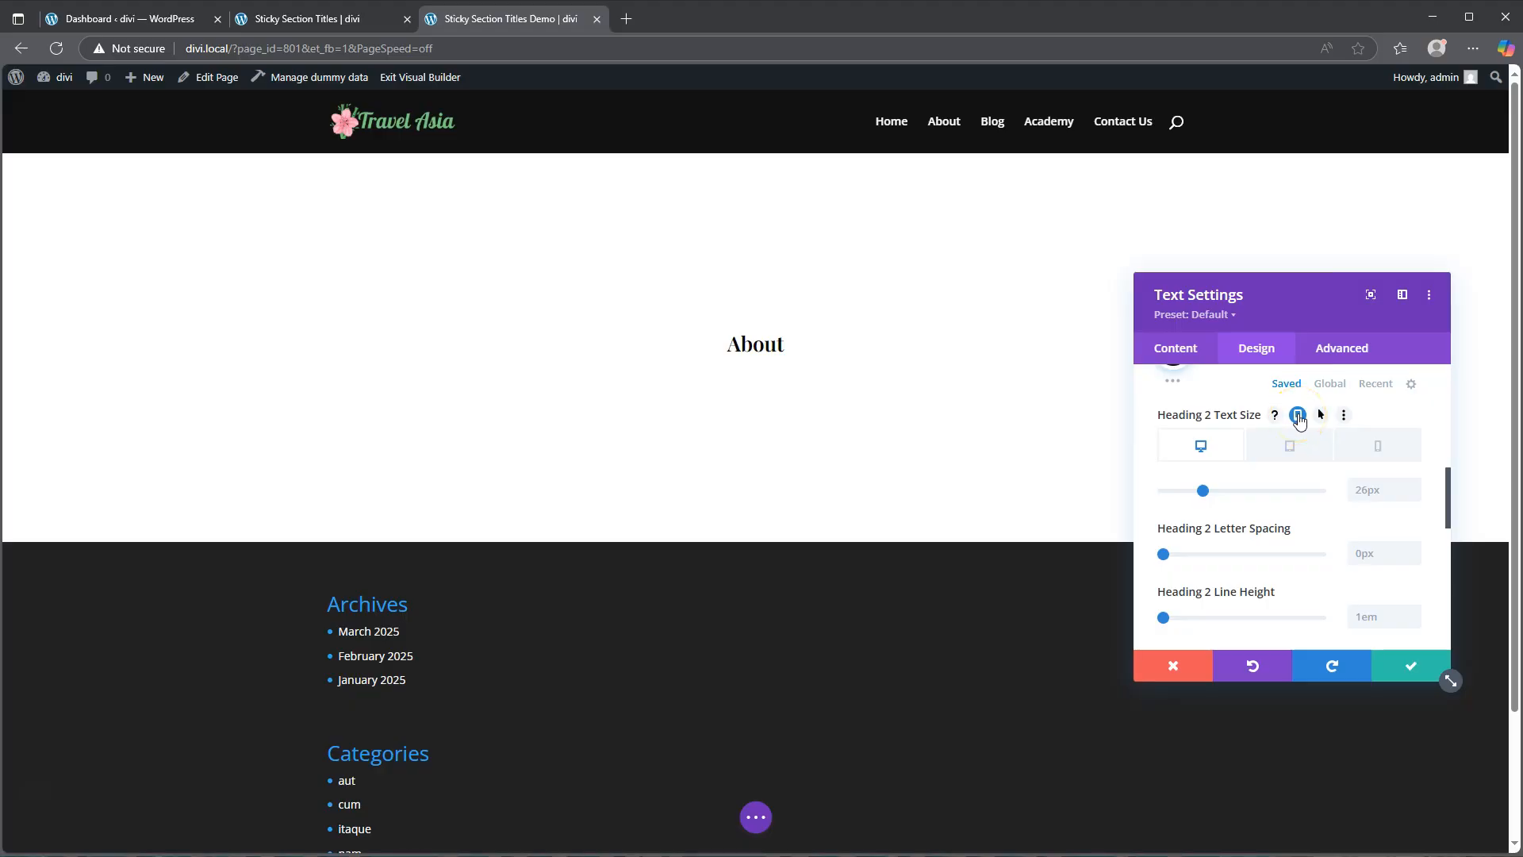
left_click(1373, 492)
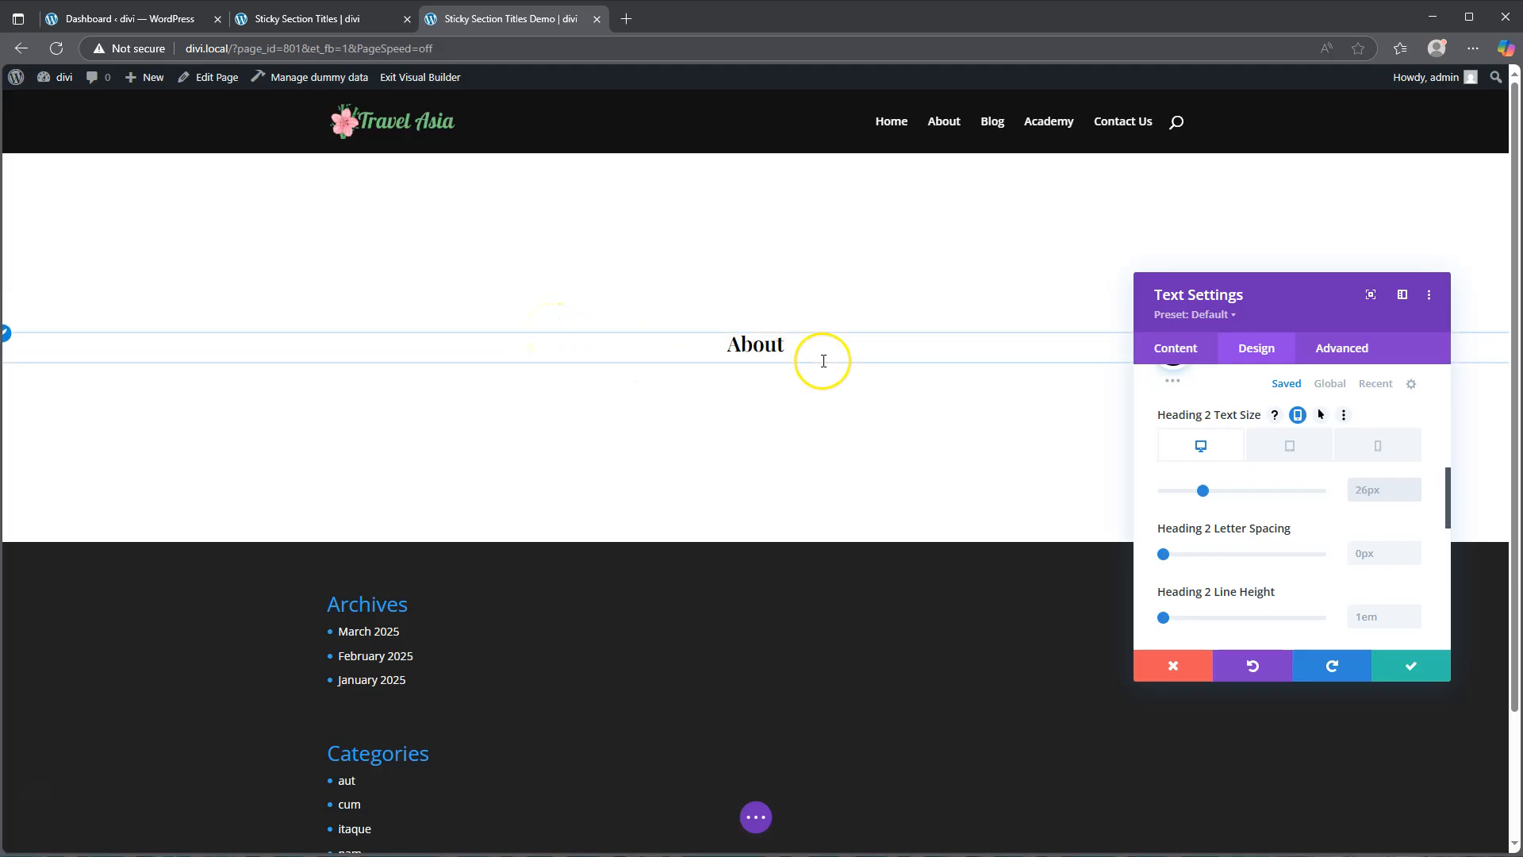
left_click(1374, 492)
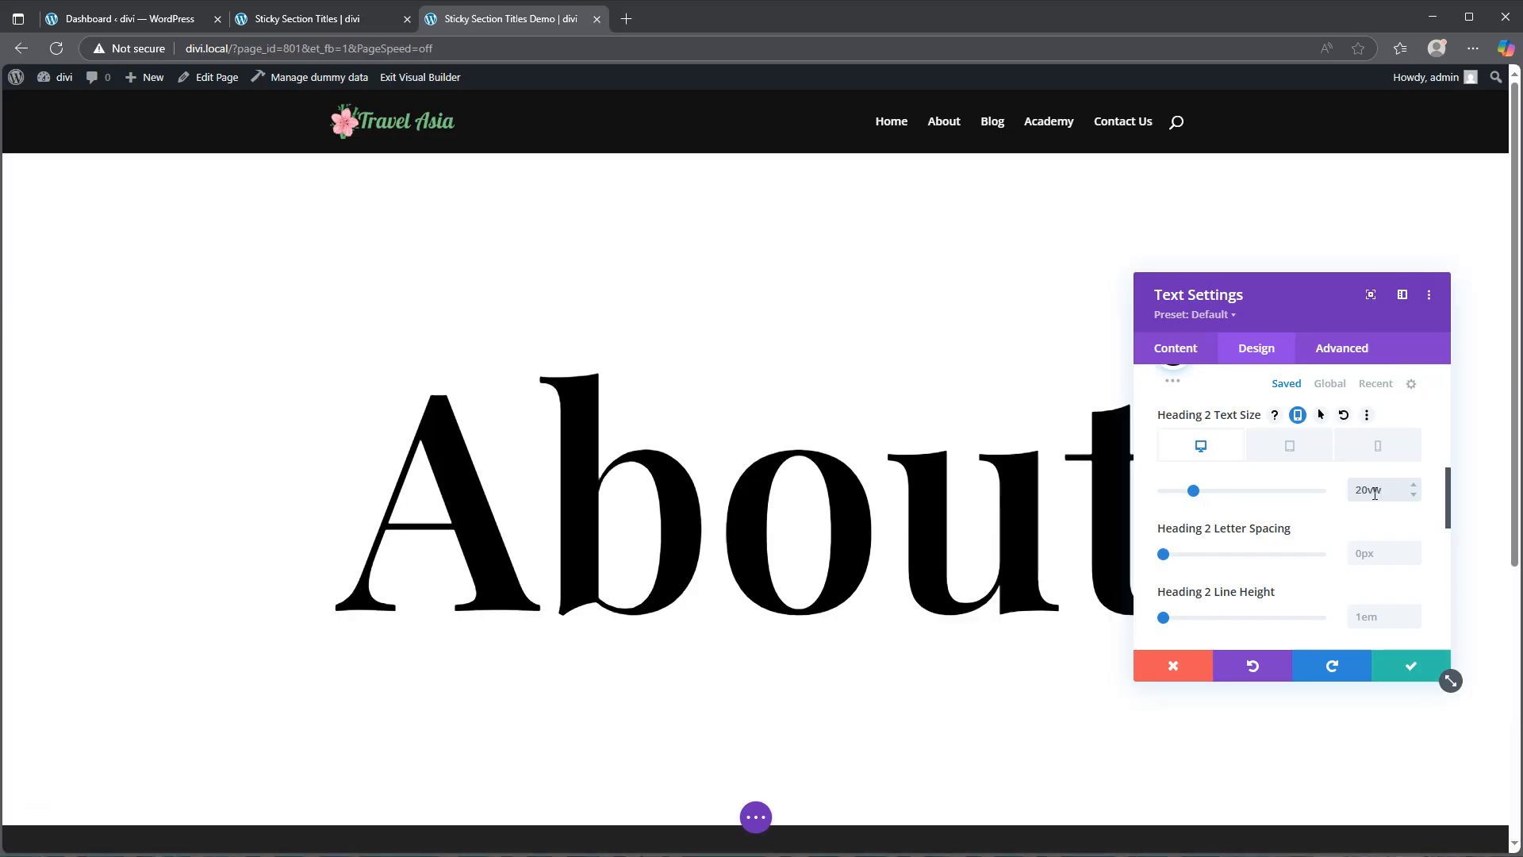
left_click(1376, 493)
Step: Set the tablet Heading 2 text size to 28vw and save the Text module settings
left_click(1289, 447)
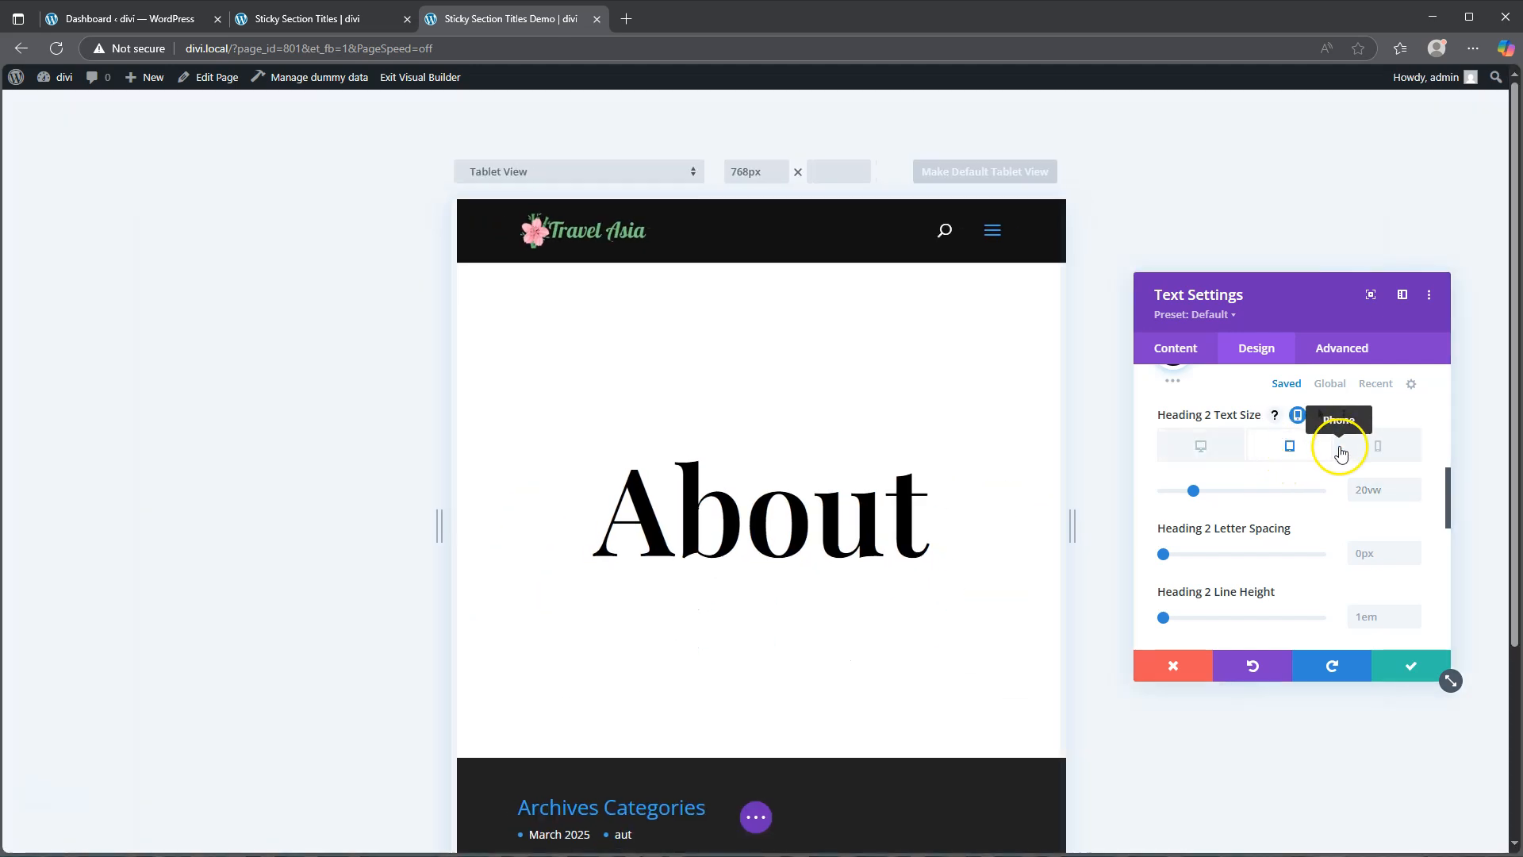
left_click(1419, 486)
left_click(1419, 487)
left_click(1418, 486)
left_click(1418, 486)
left_click(1418, 486)
left_click(1418, 486)
left_click(1418, 486)
left_click(1418, 486)
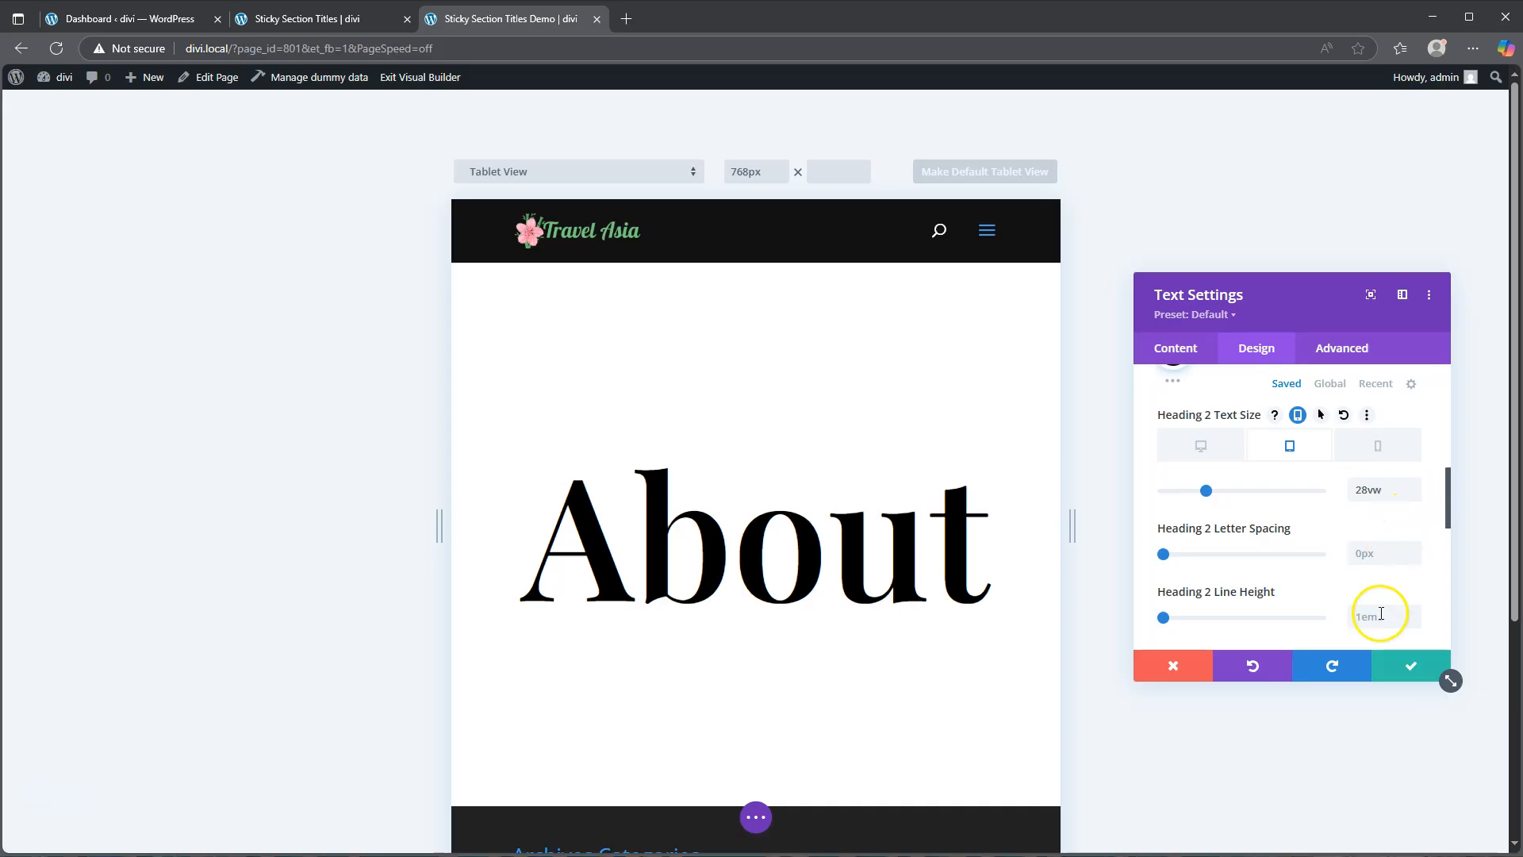
left_click(1404, 674)
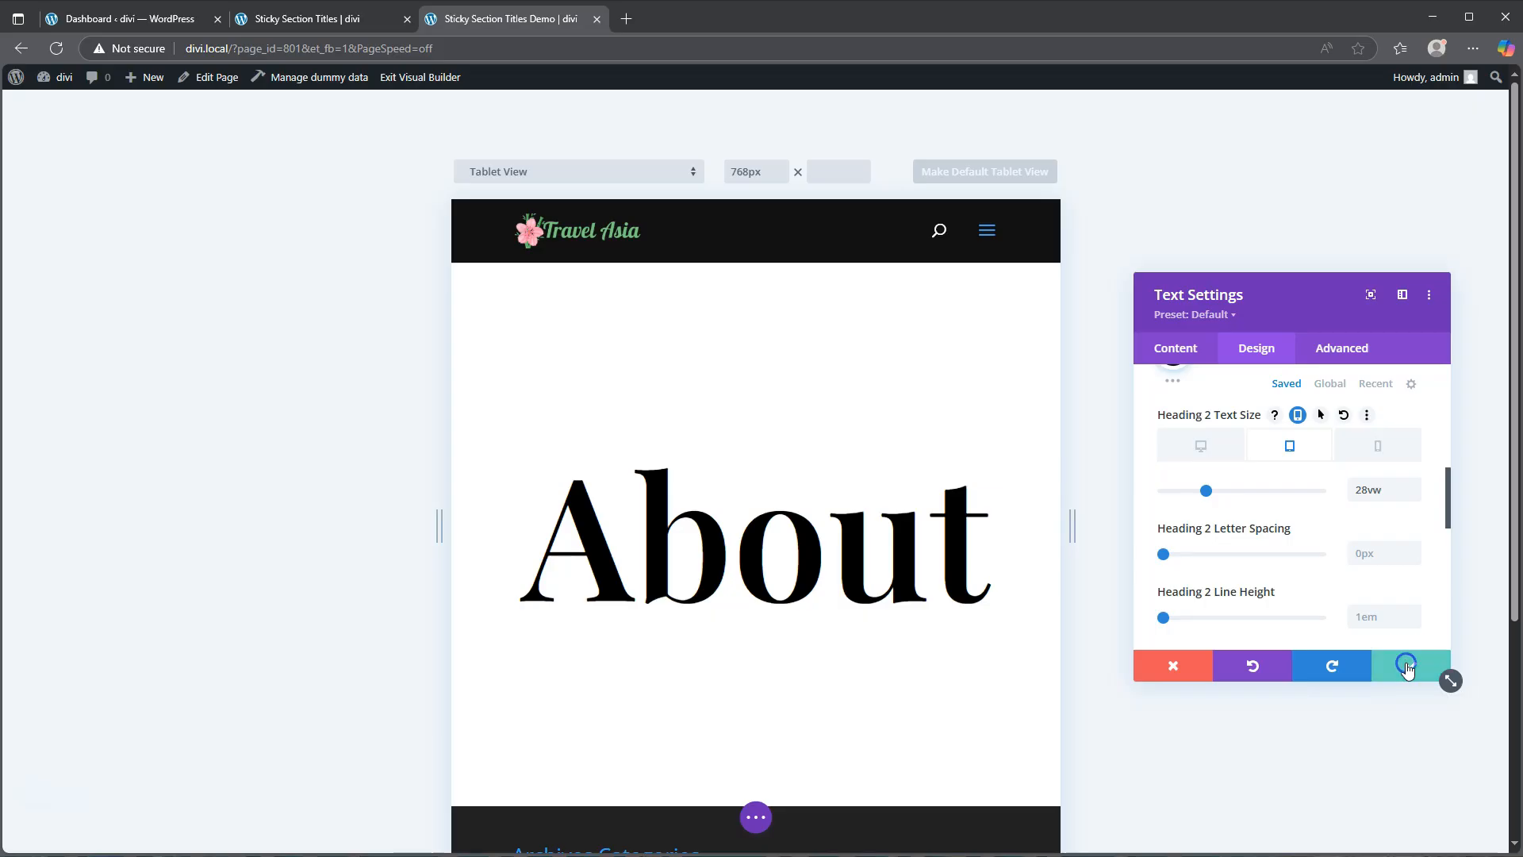
Step: Insert a two-column row, one-third and two-thirds, below the heading, closing the module picker
scroll(753, 438, "down", 3)
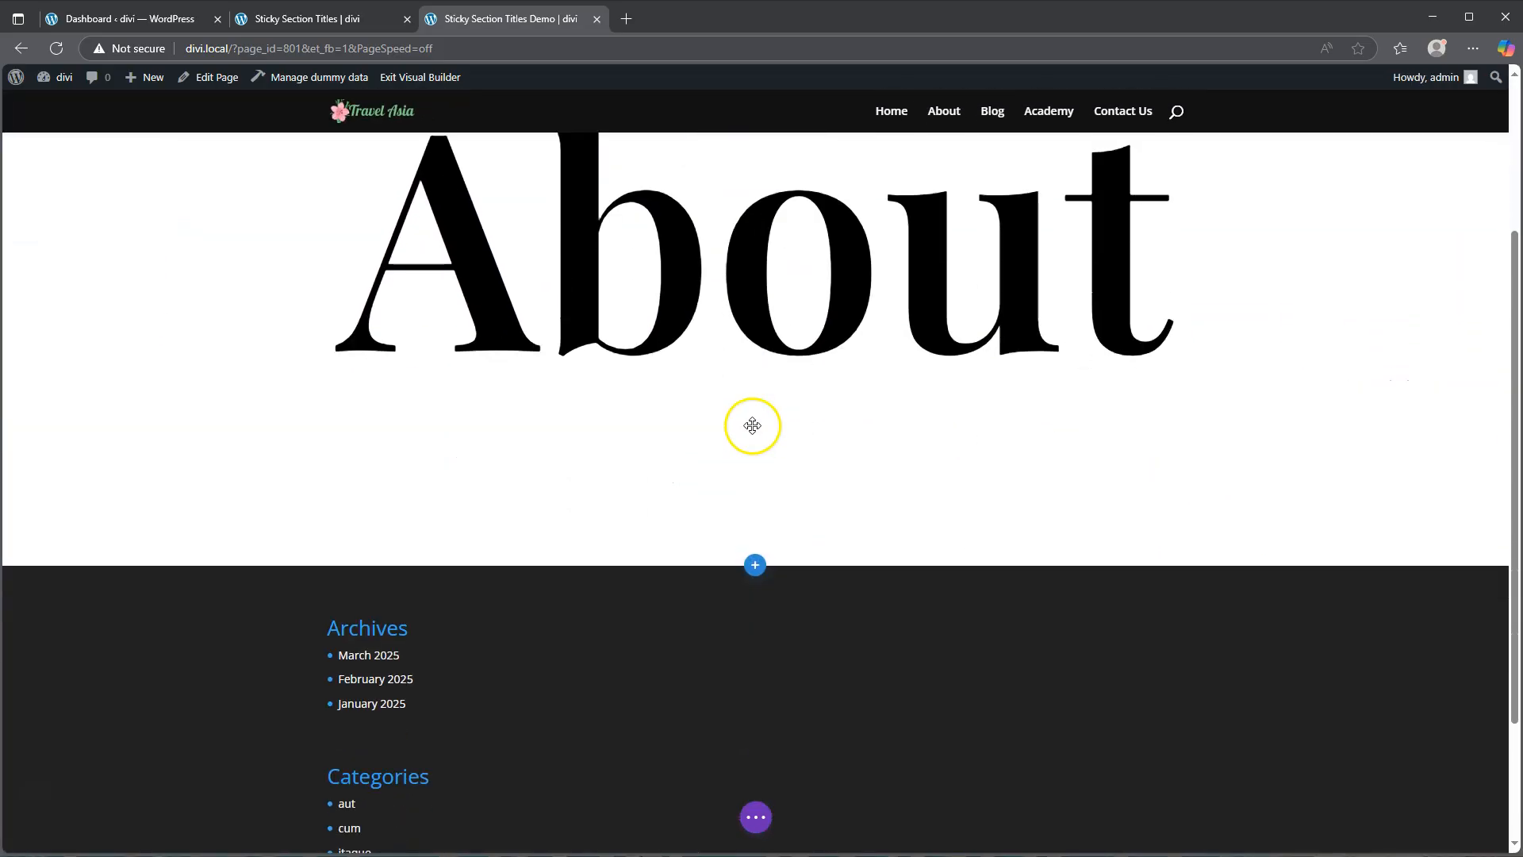
left_click(753, 409)
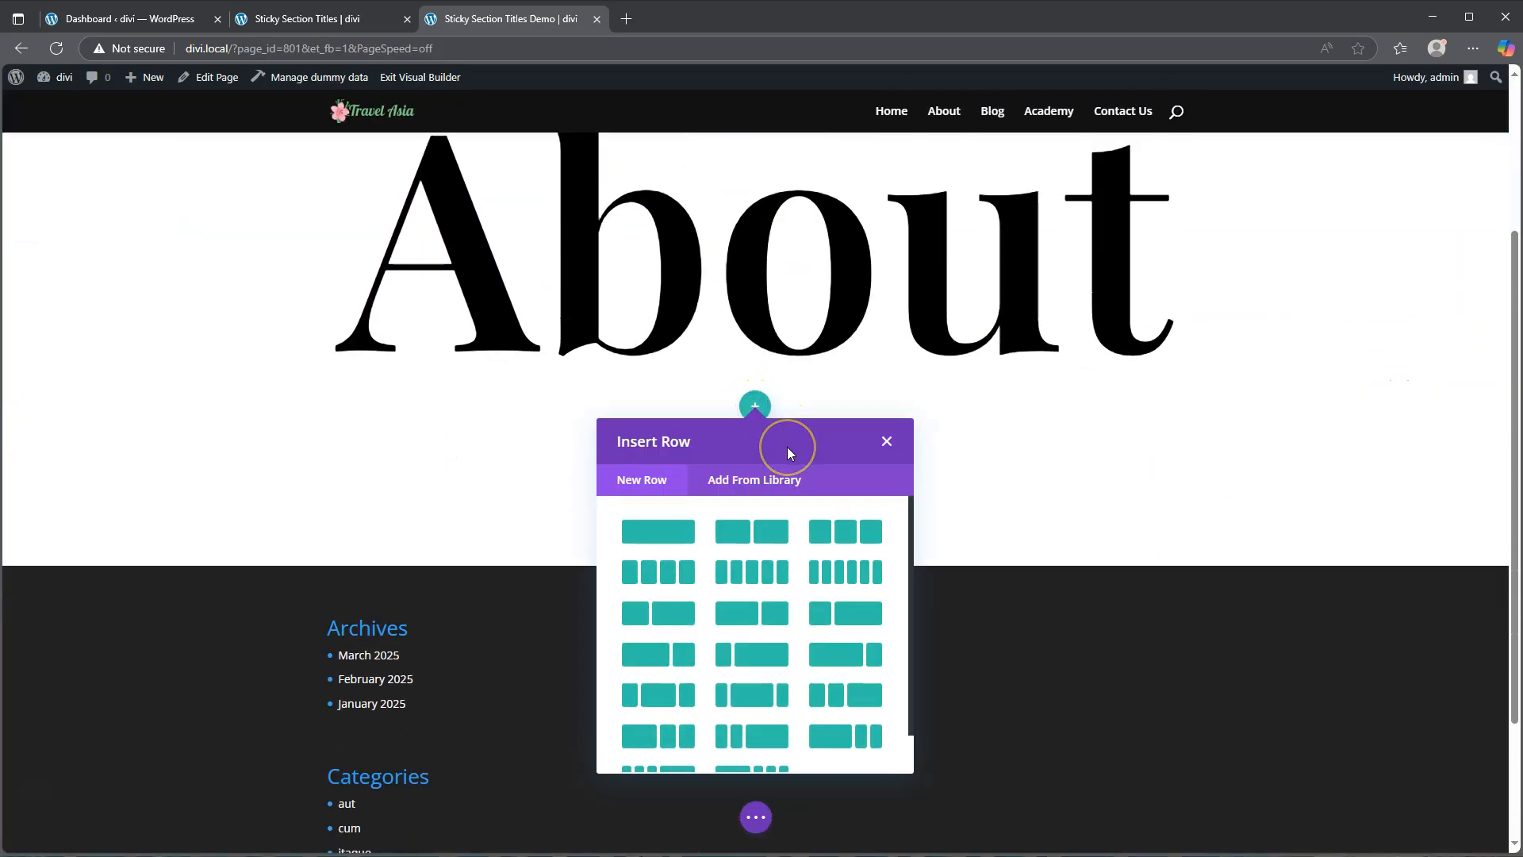
left_click(848, 617)
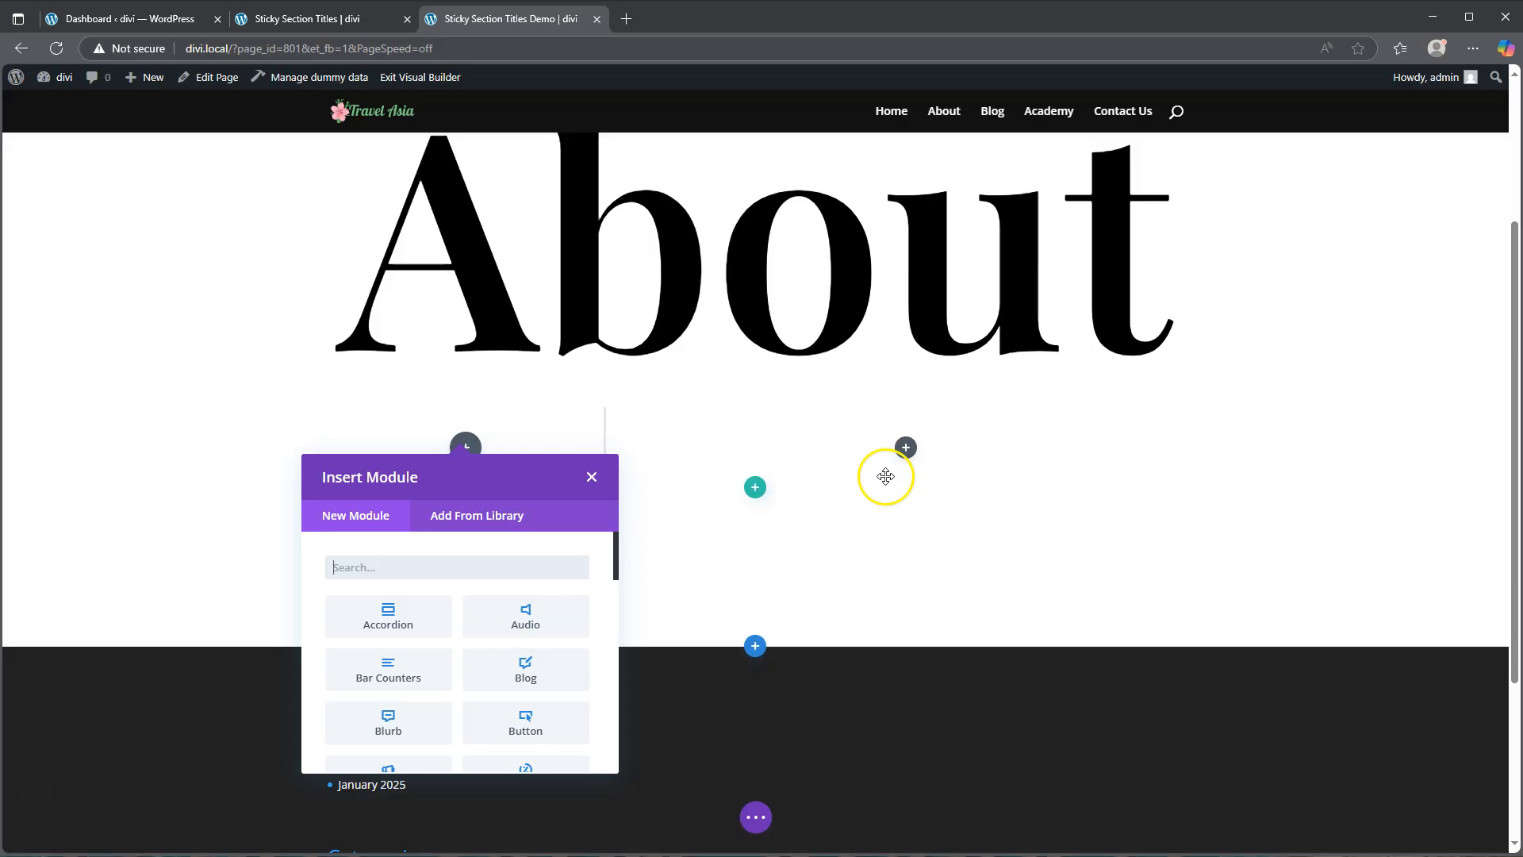
left_click(592, 477)
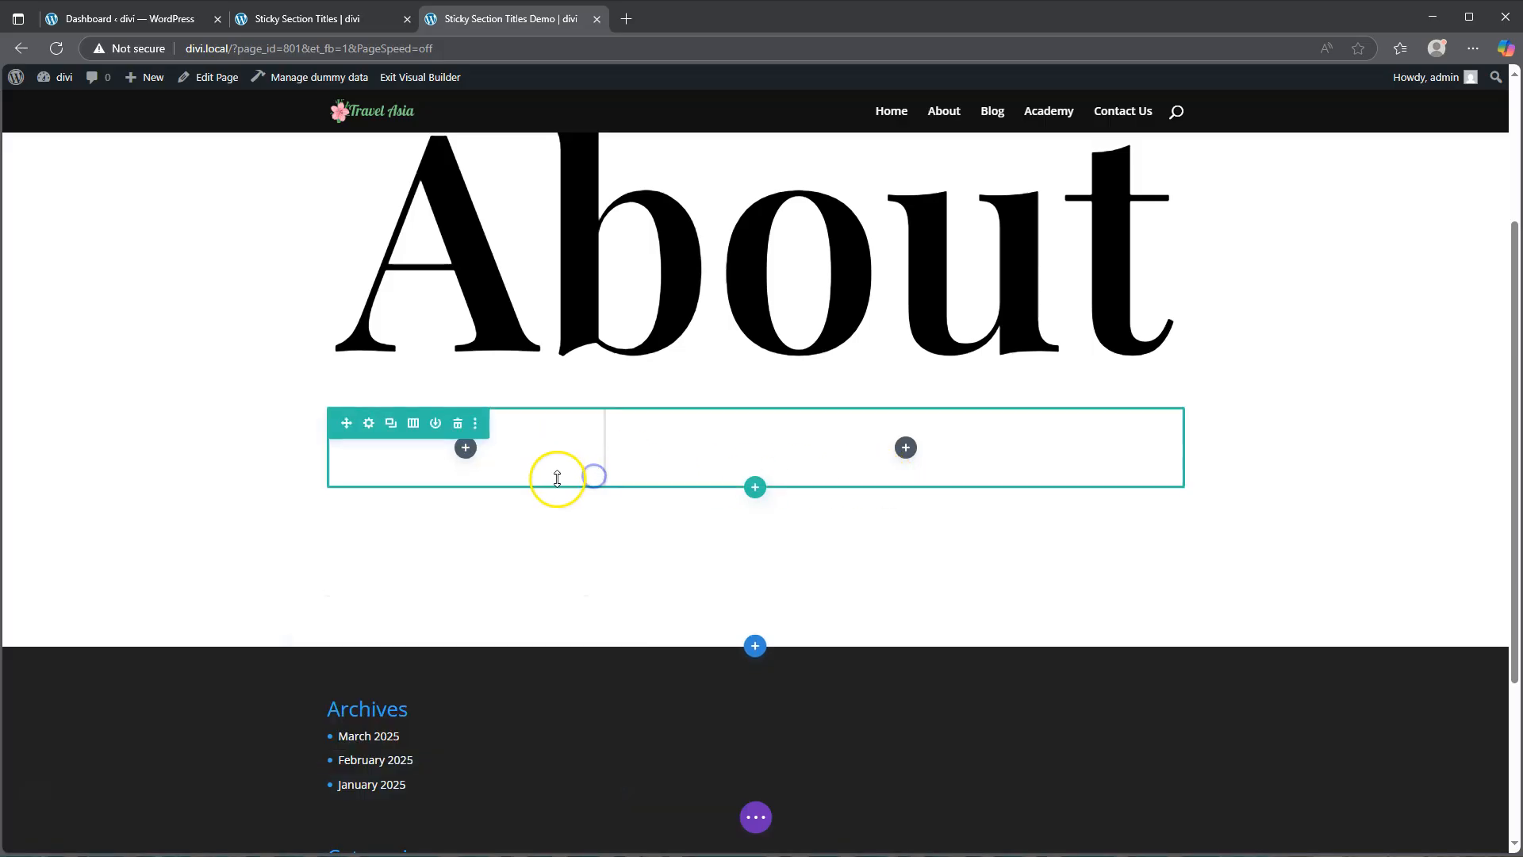
Step: In the new row's design settings, enable custom gutter width and set the gutter width to 1
left_click(369, 422)
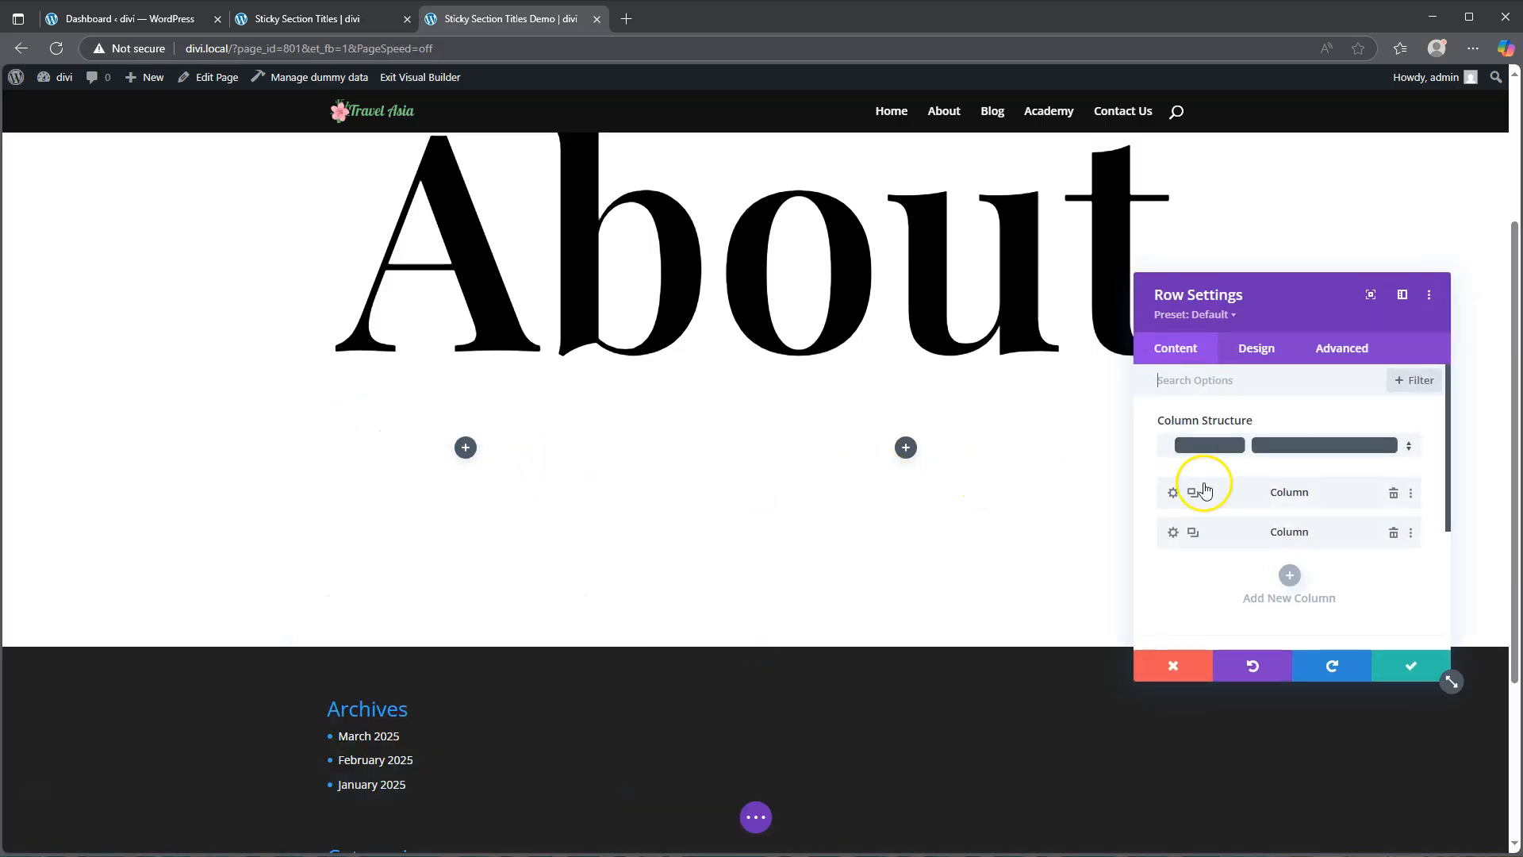
left_click(1260, 350)
left_click(1230, 426)
left_click(1199, 479)
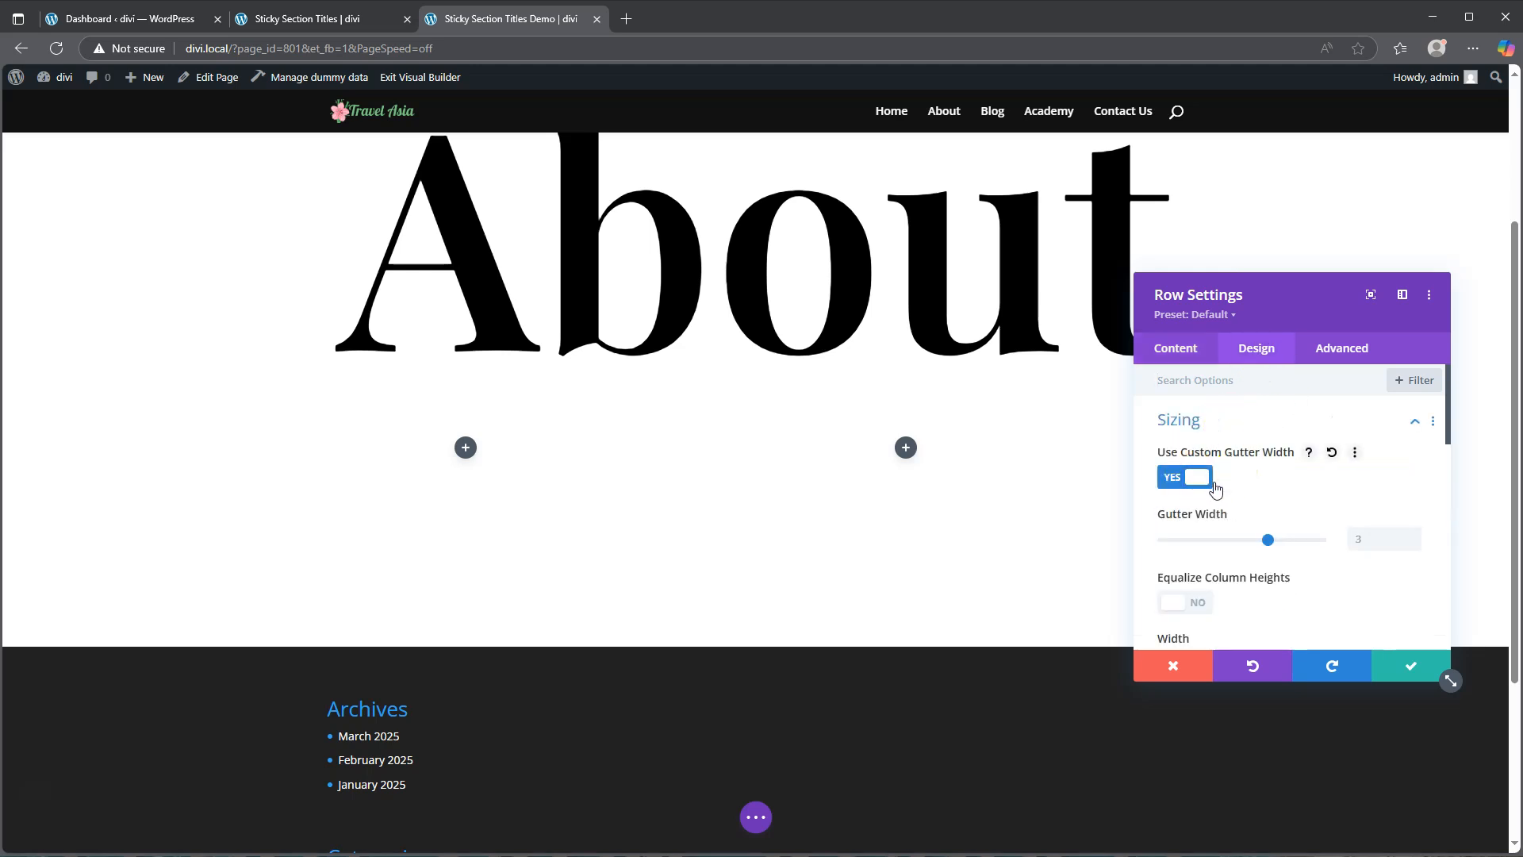
left_click_drag(1266, 538, 1132, 528)
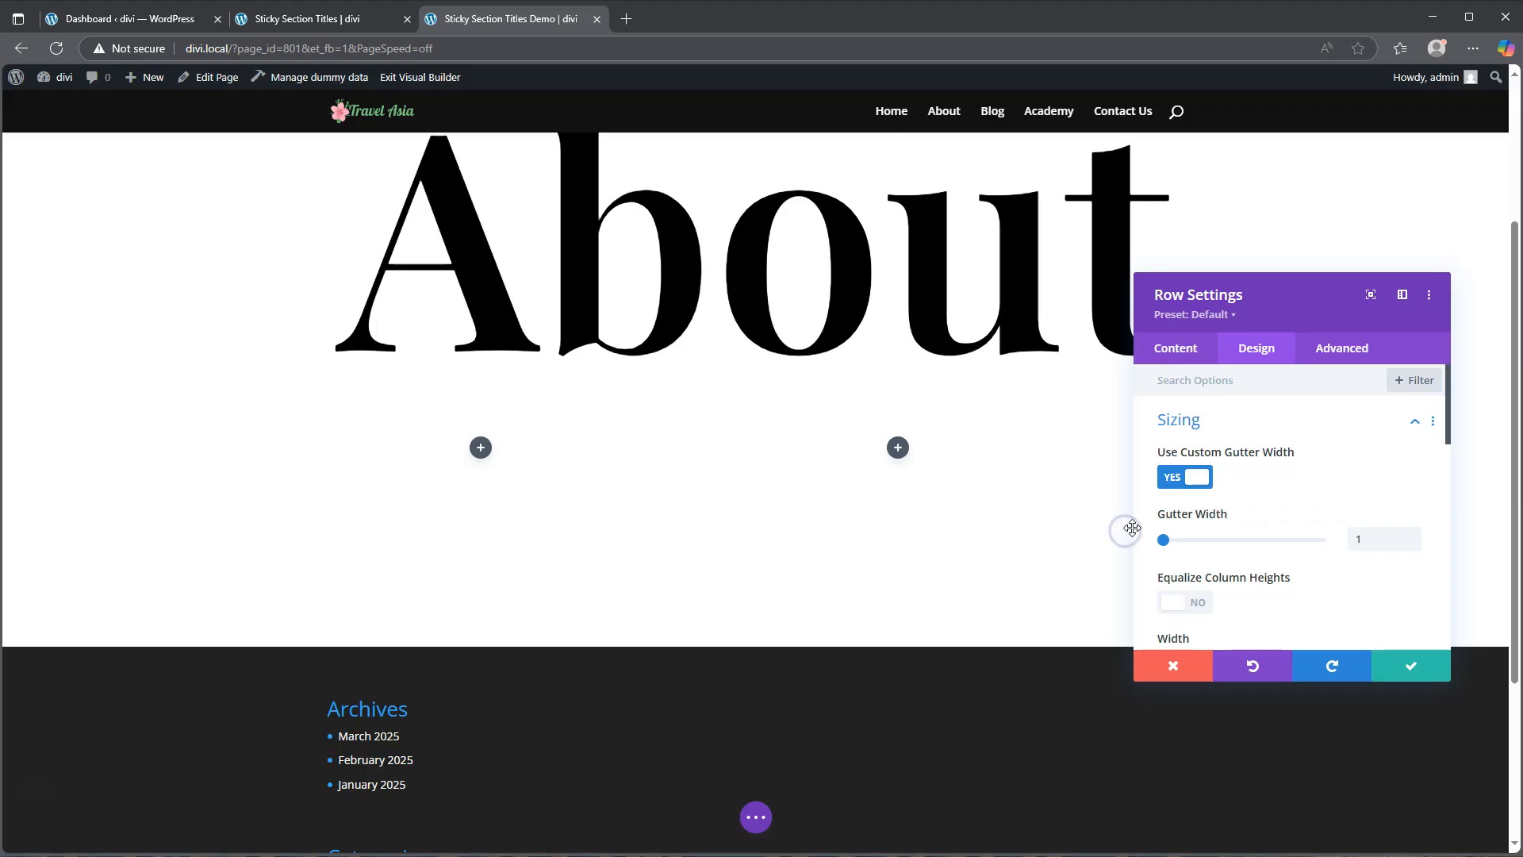
Step: Set the row's width and max width to 100% and save the row settings
scroll(1269, 554, "down", 2)
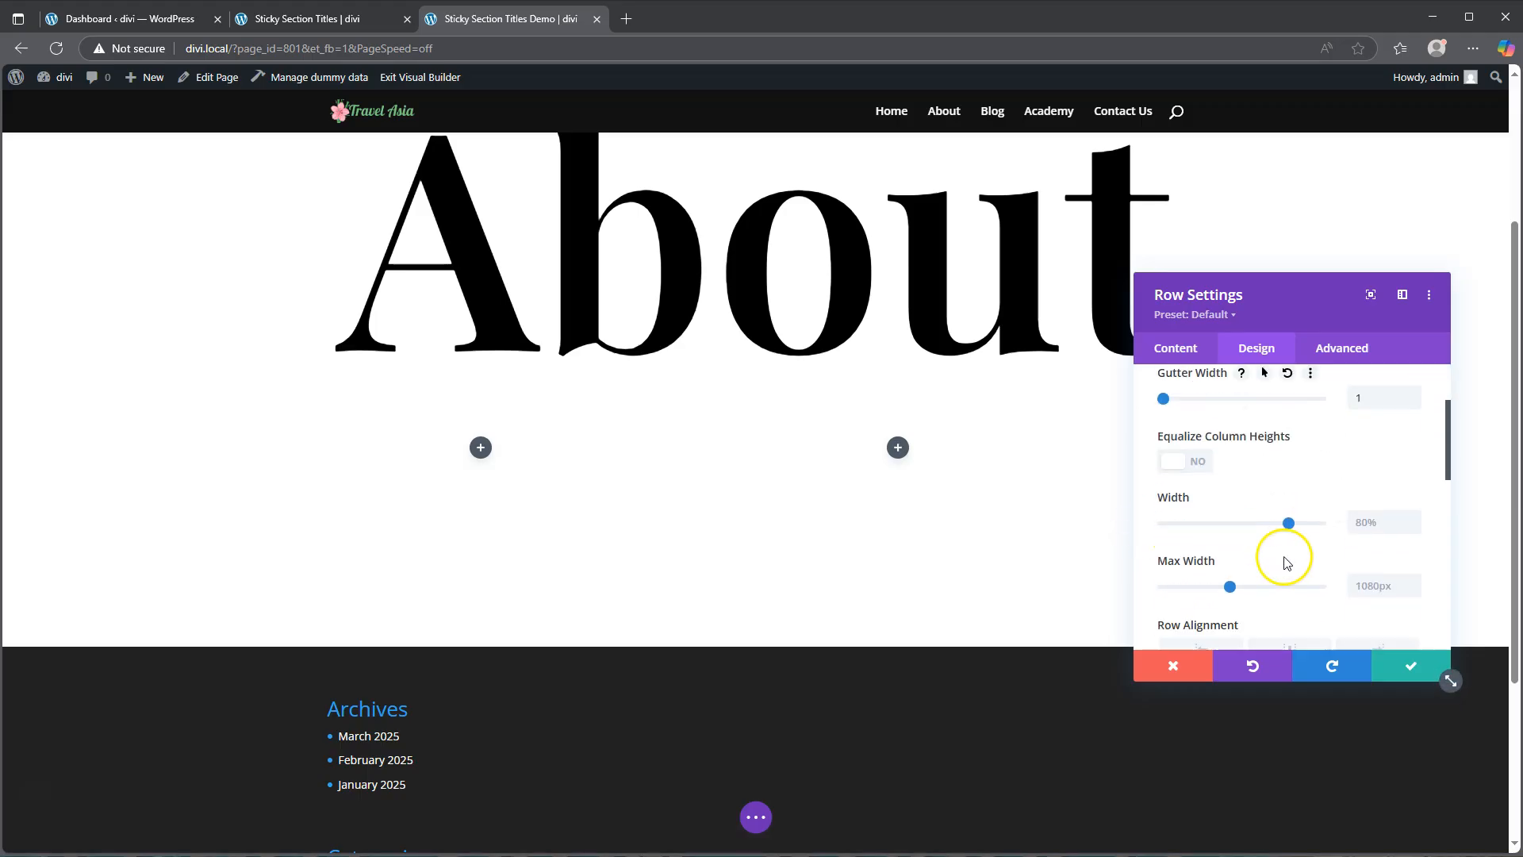
left_click_drag(1293, 514, 1350, 510)
left_click(1372, 569)
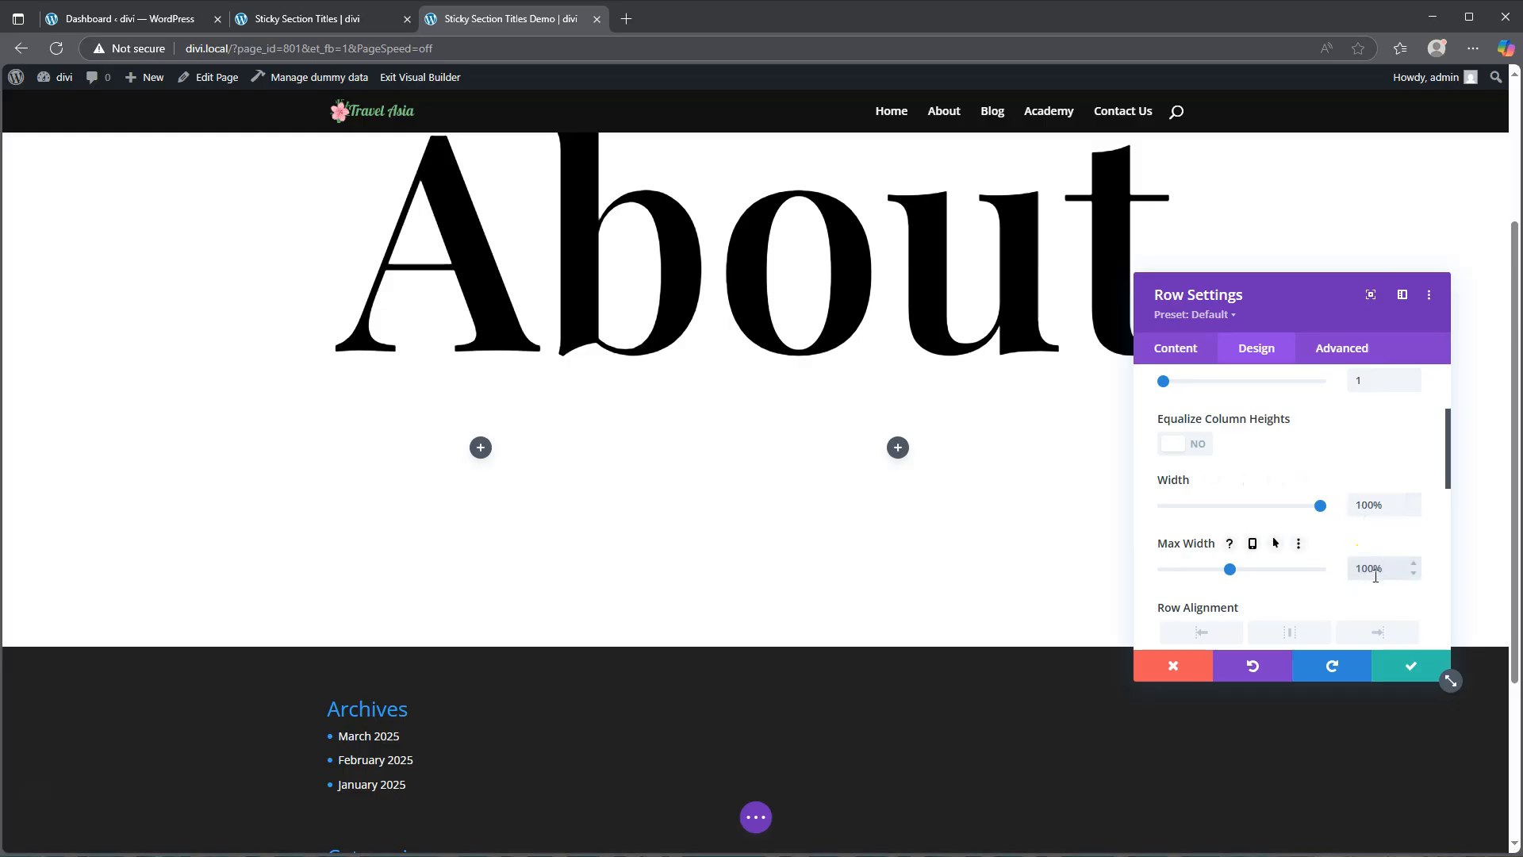
left_click(1404, 666)
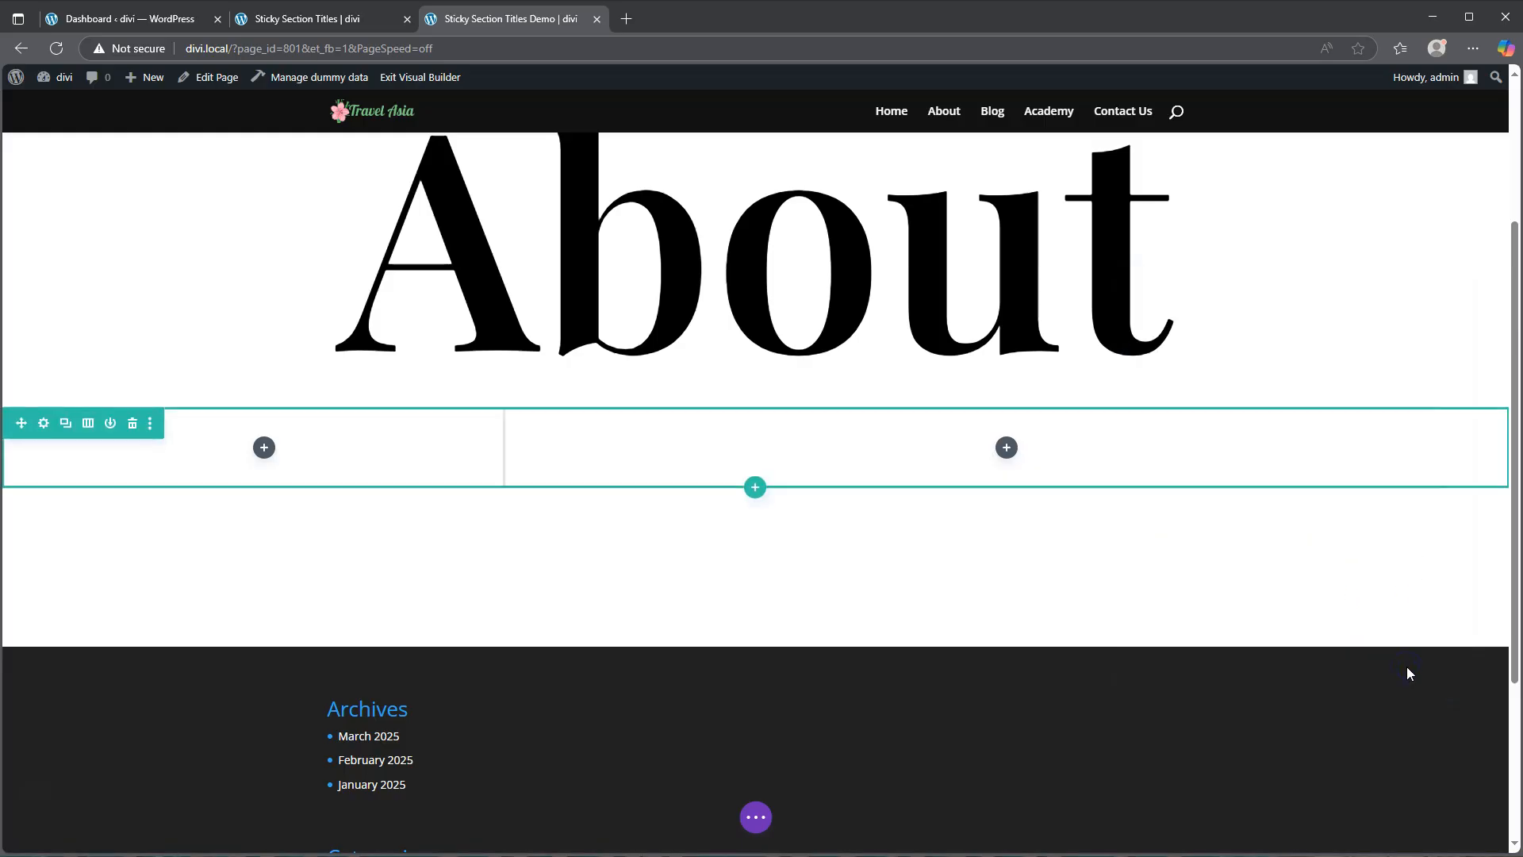
Step: Insert a Text module into the right-hand two-thirds column
left_click(1006, 447)
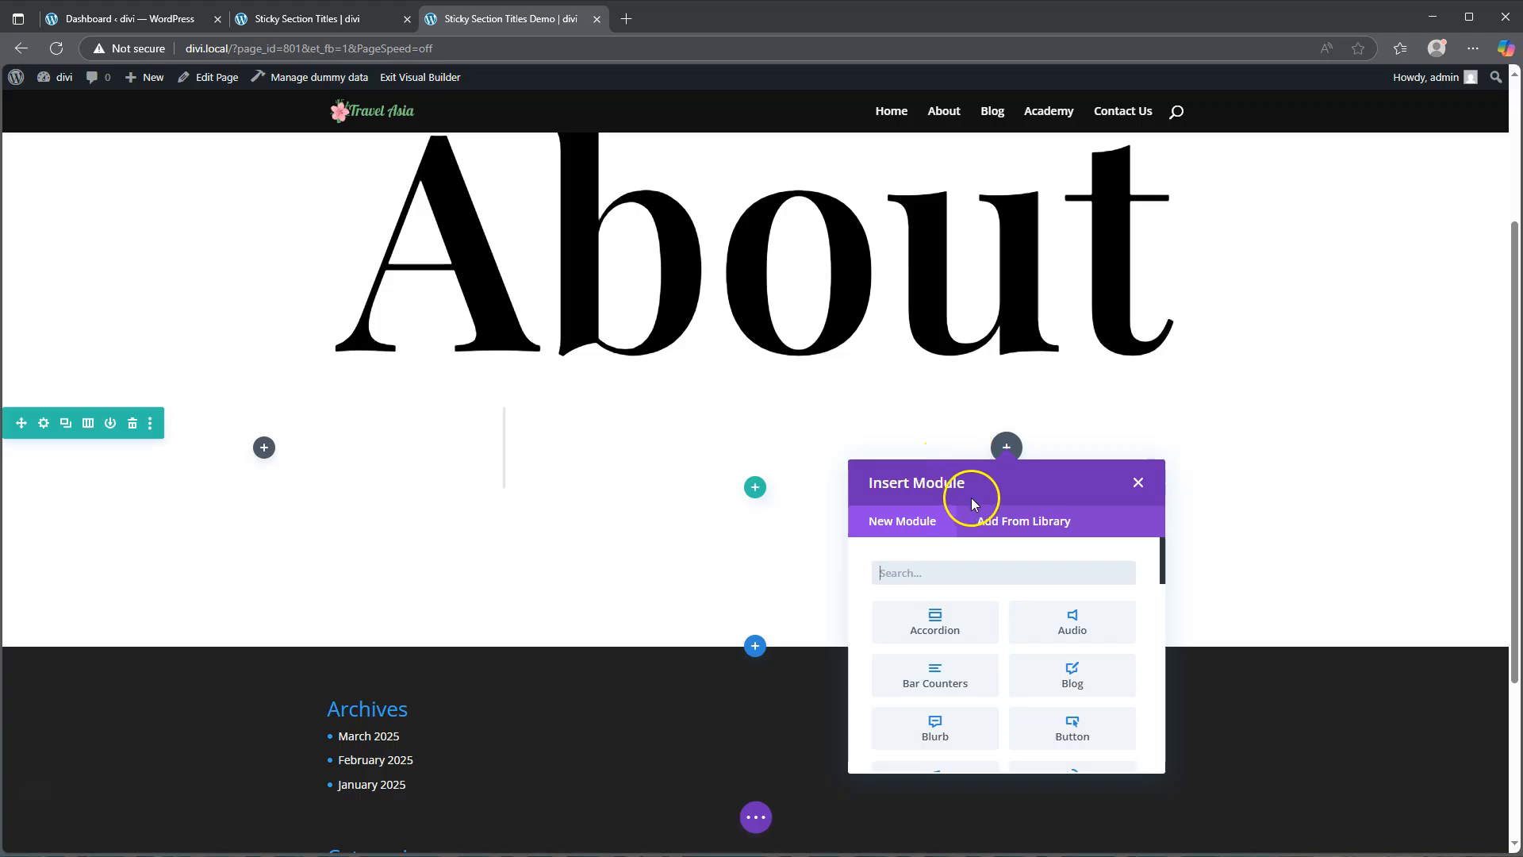
left_click(951, 565)
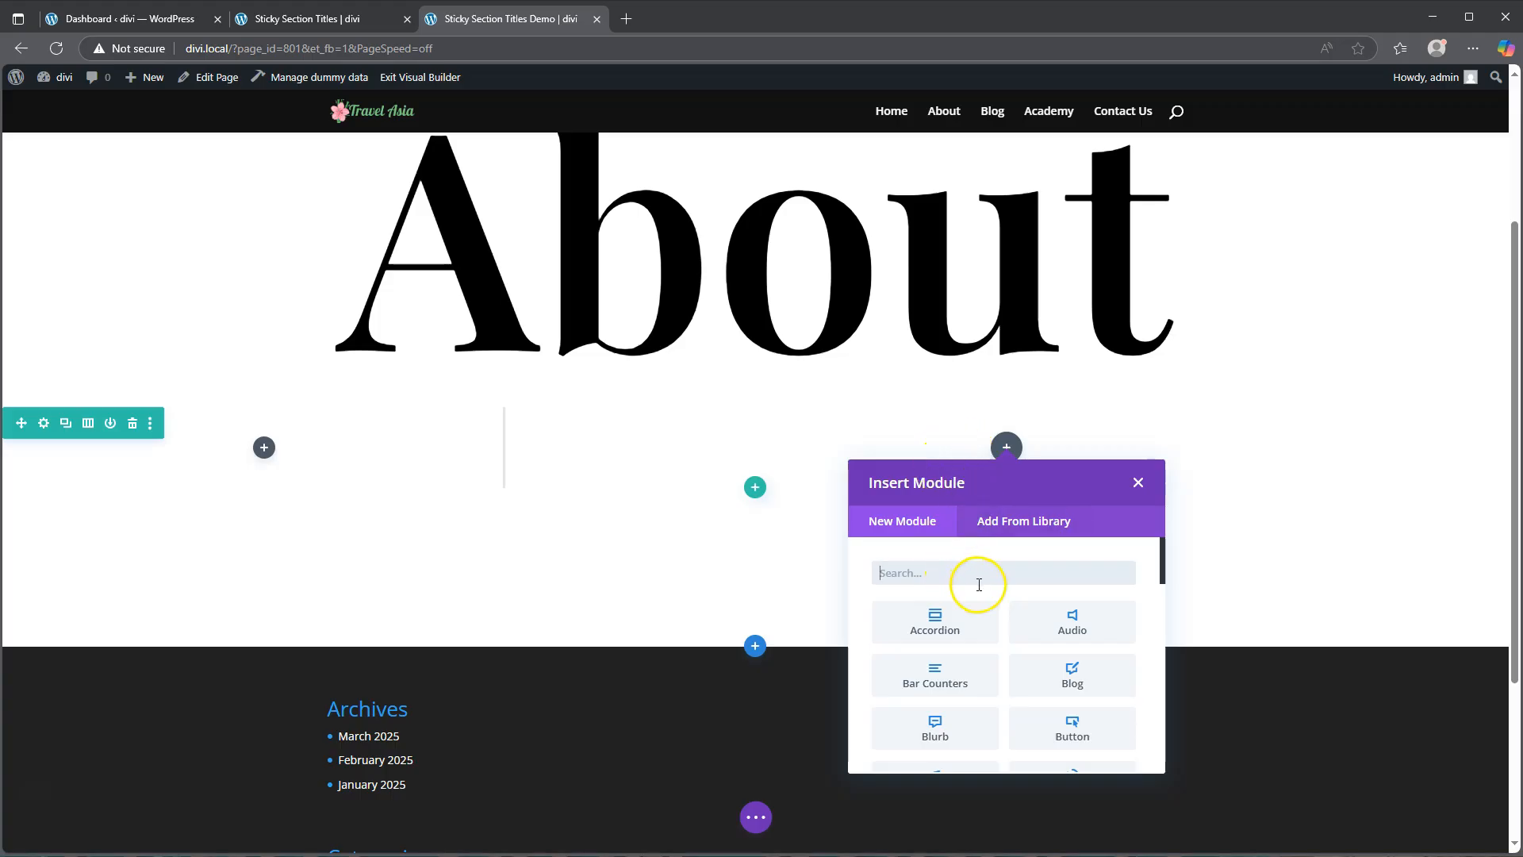
scroll(981, 591, "down", 10)
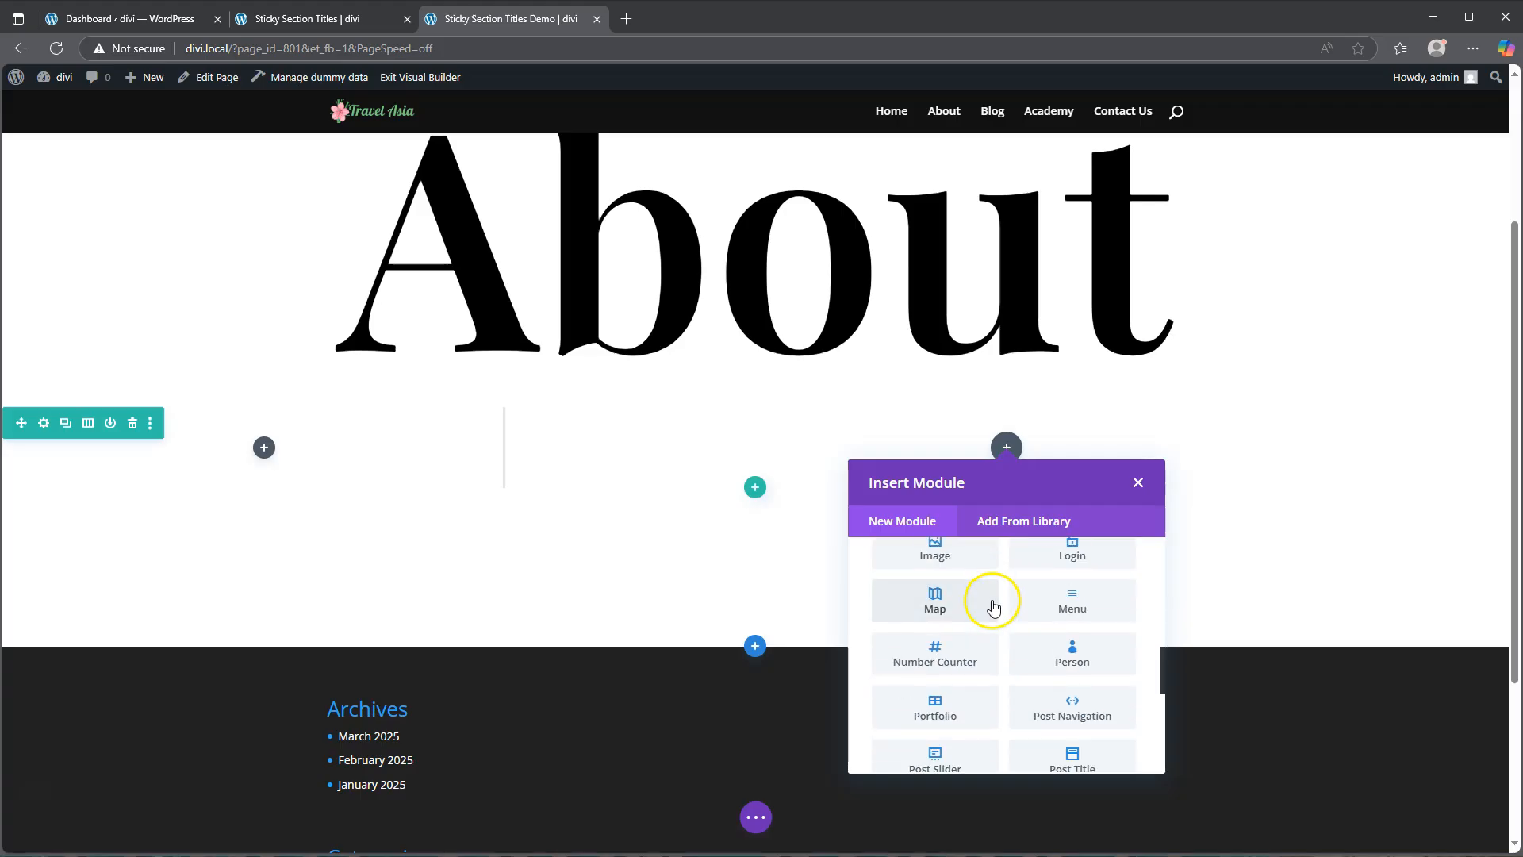
left_click(1072, 579)
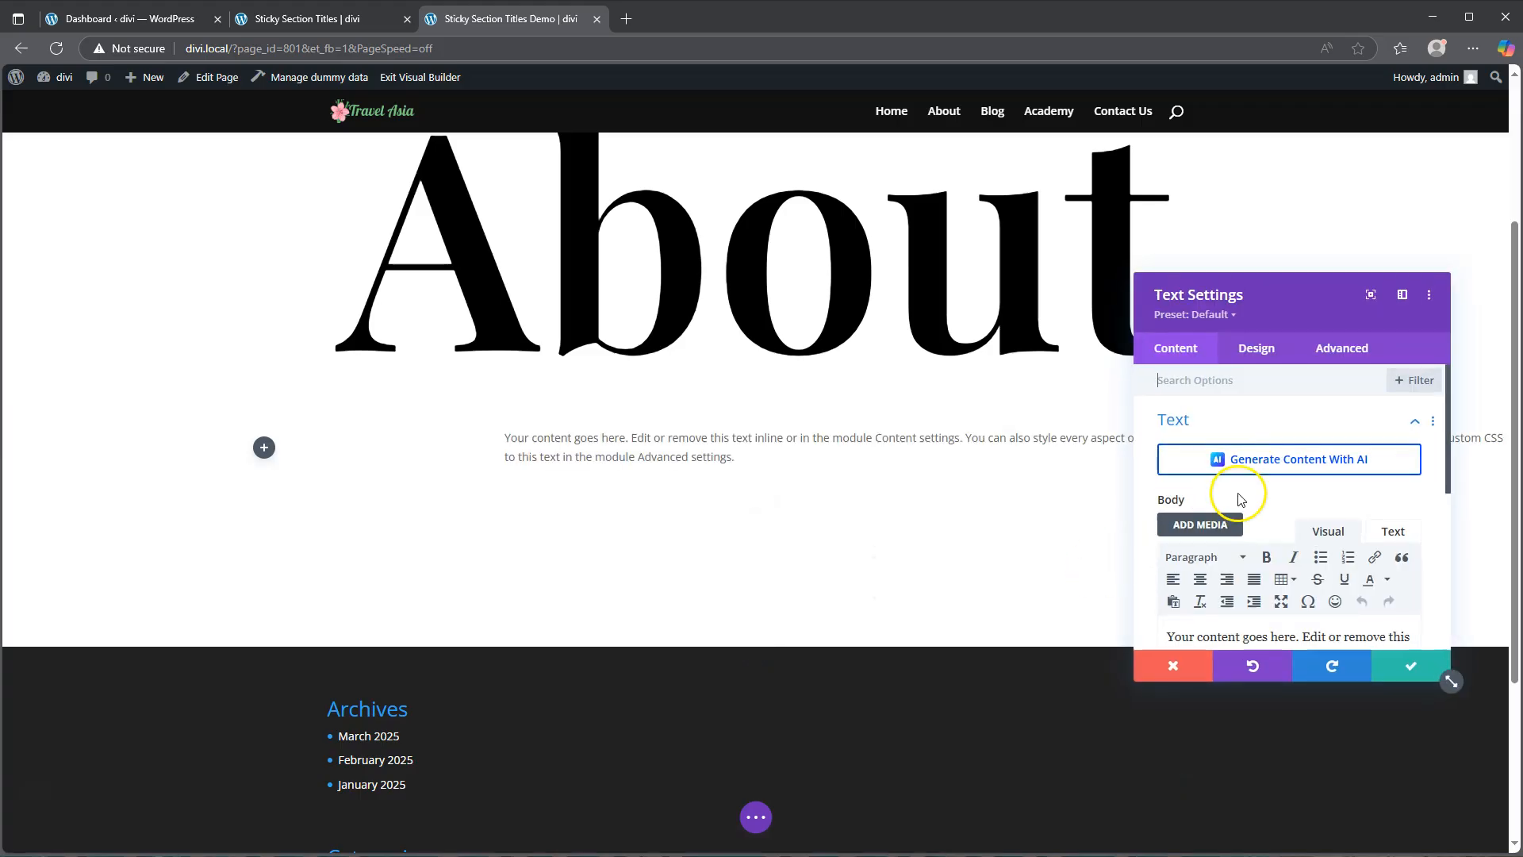
Step: In the Text module's design settings, set the text font to Kumbh Sans and the text color to black
left_click(1262, 348)
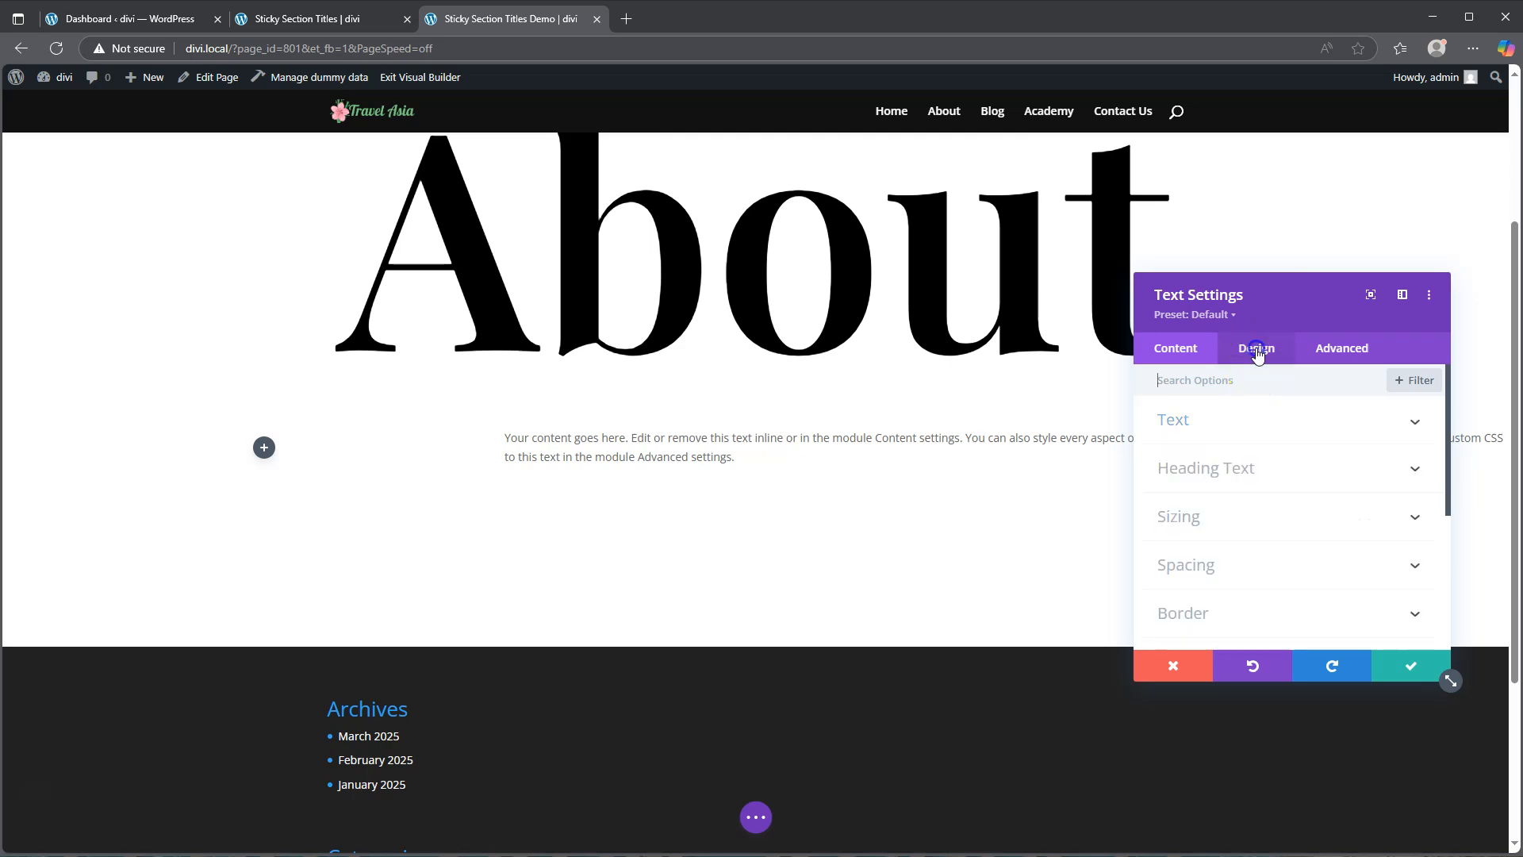
left_click(1243, 418)
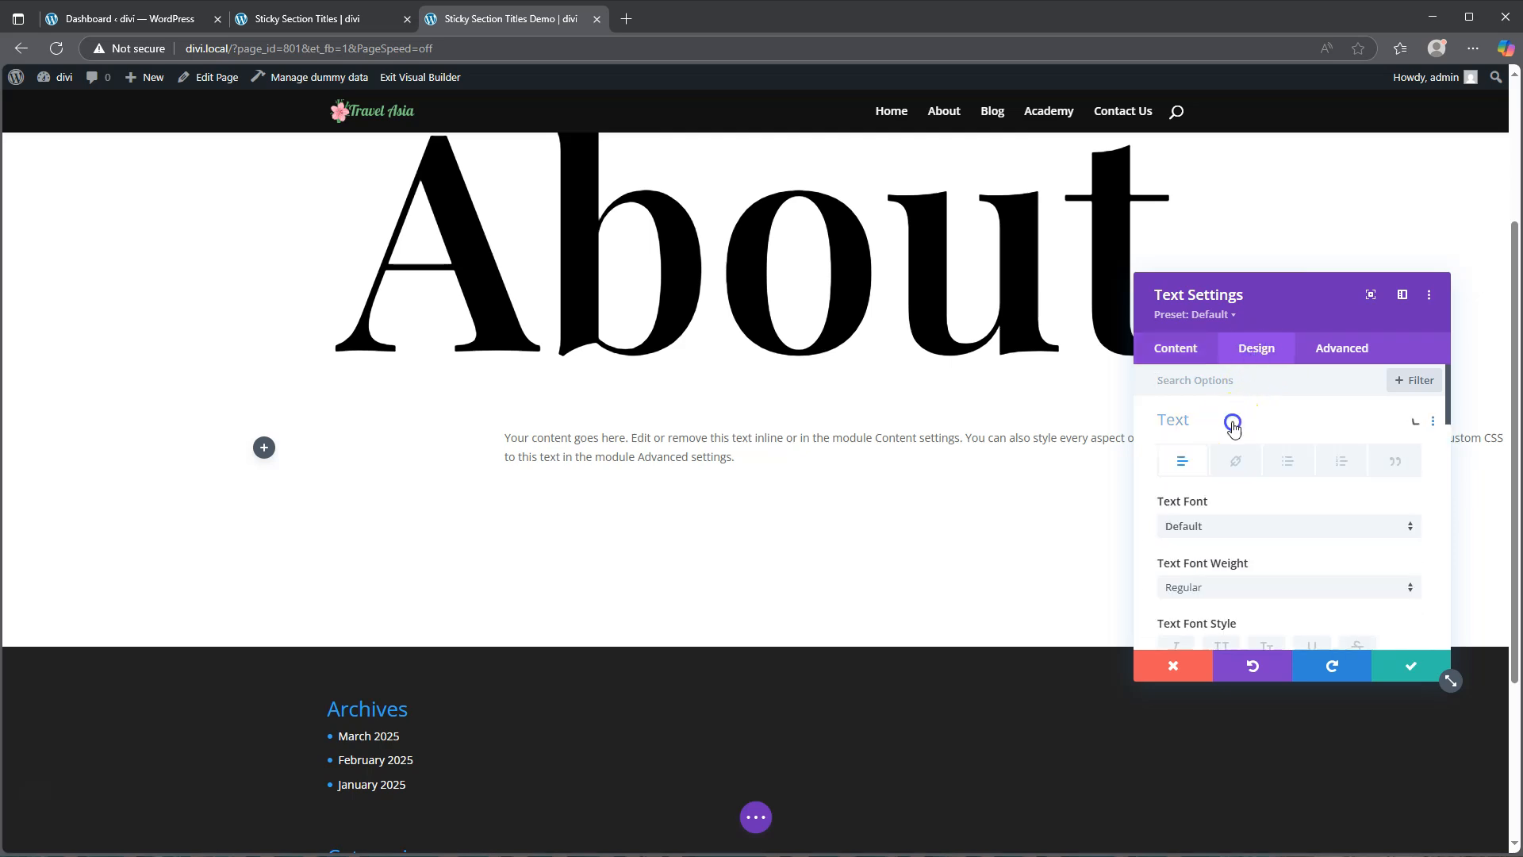
left_click(1243, 530)
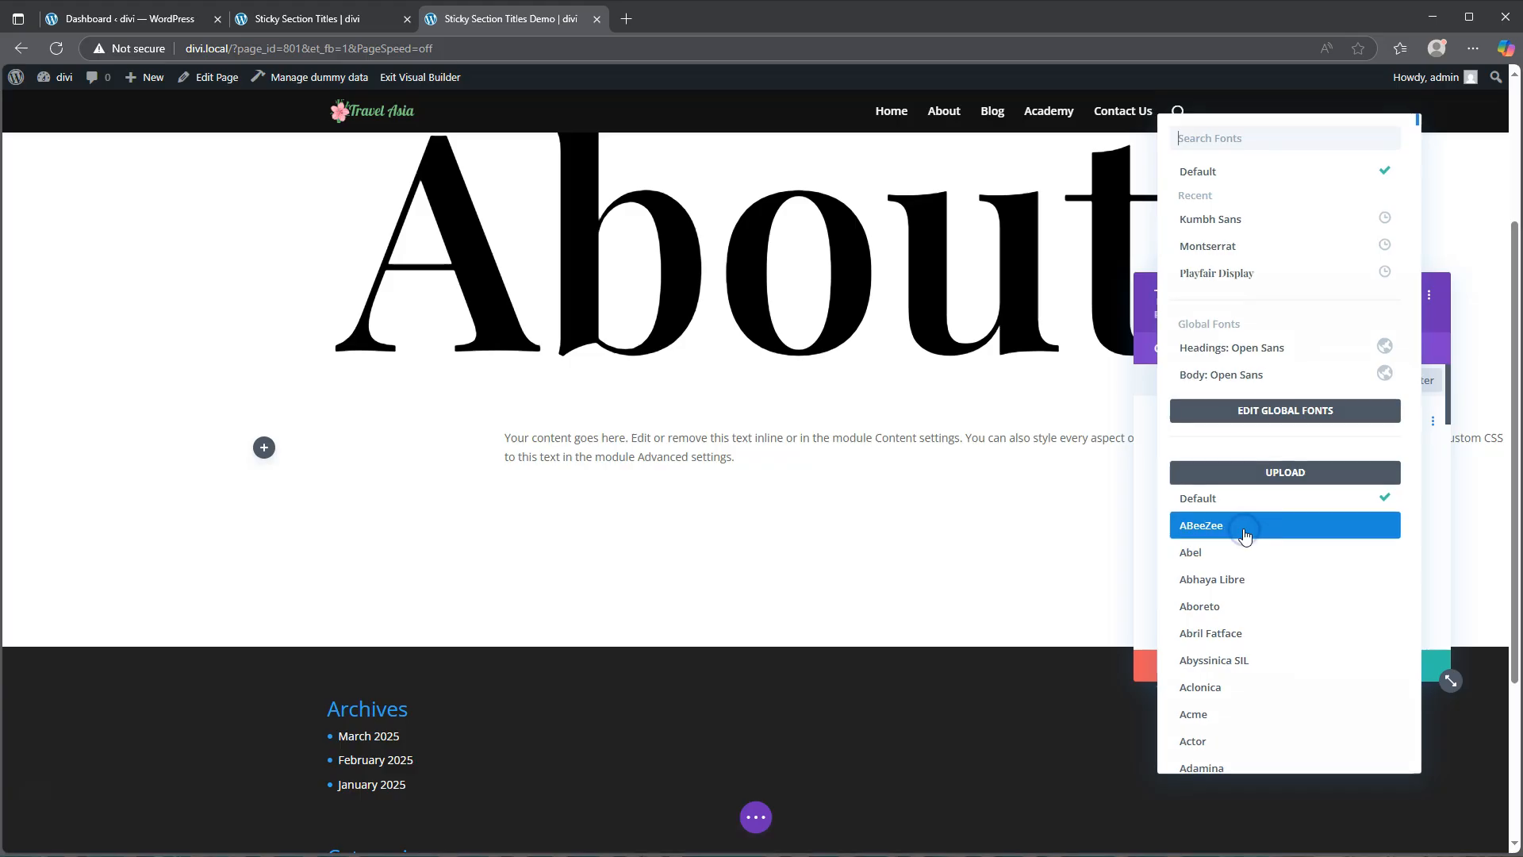
left_click(1211, 219)
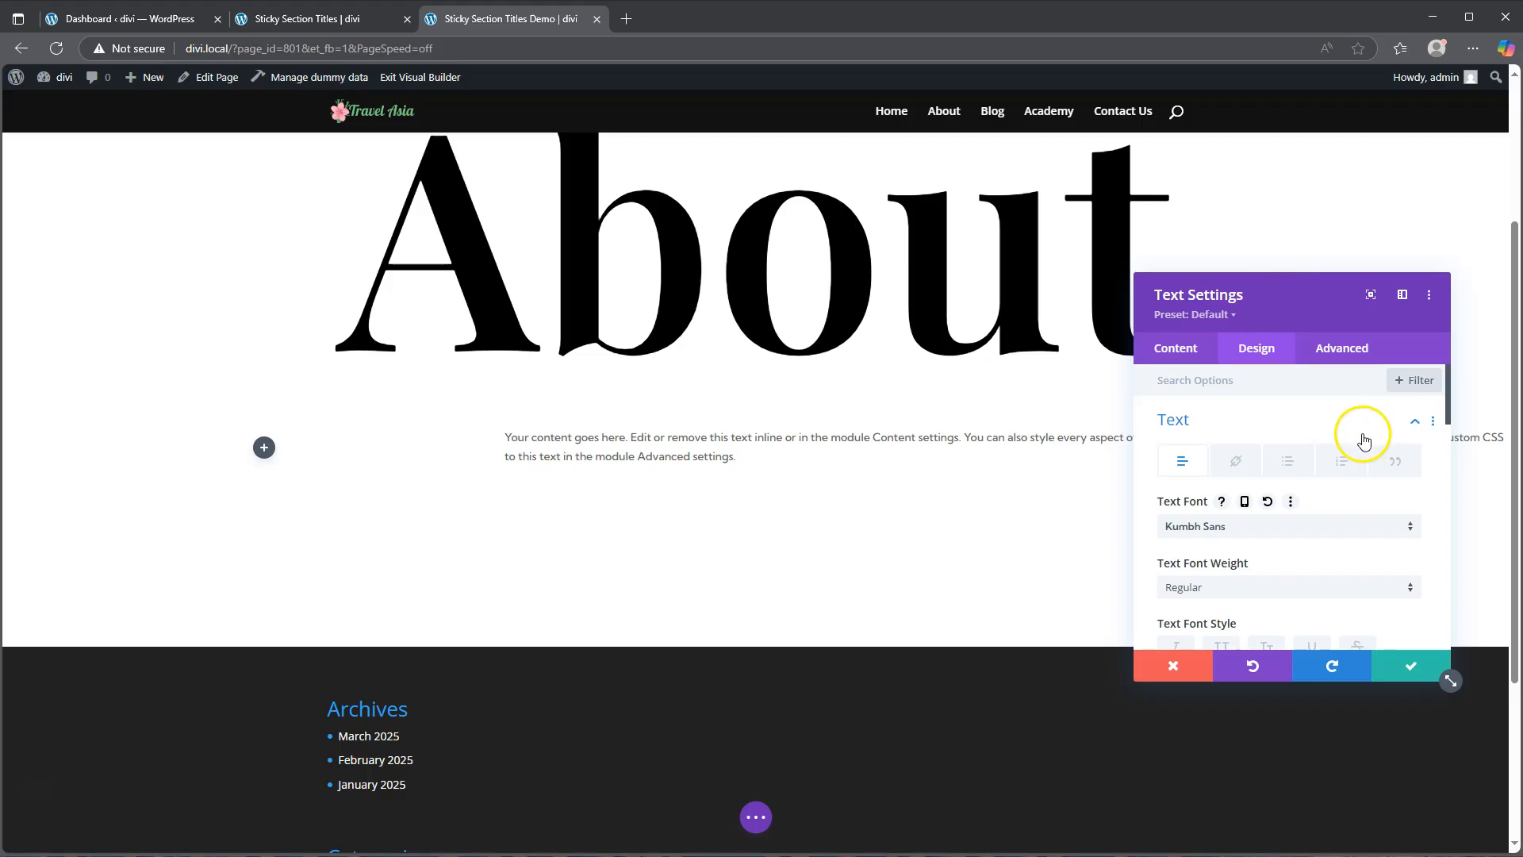
scroll(1216, 579, "down", 2)
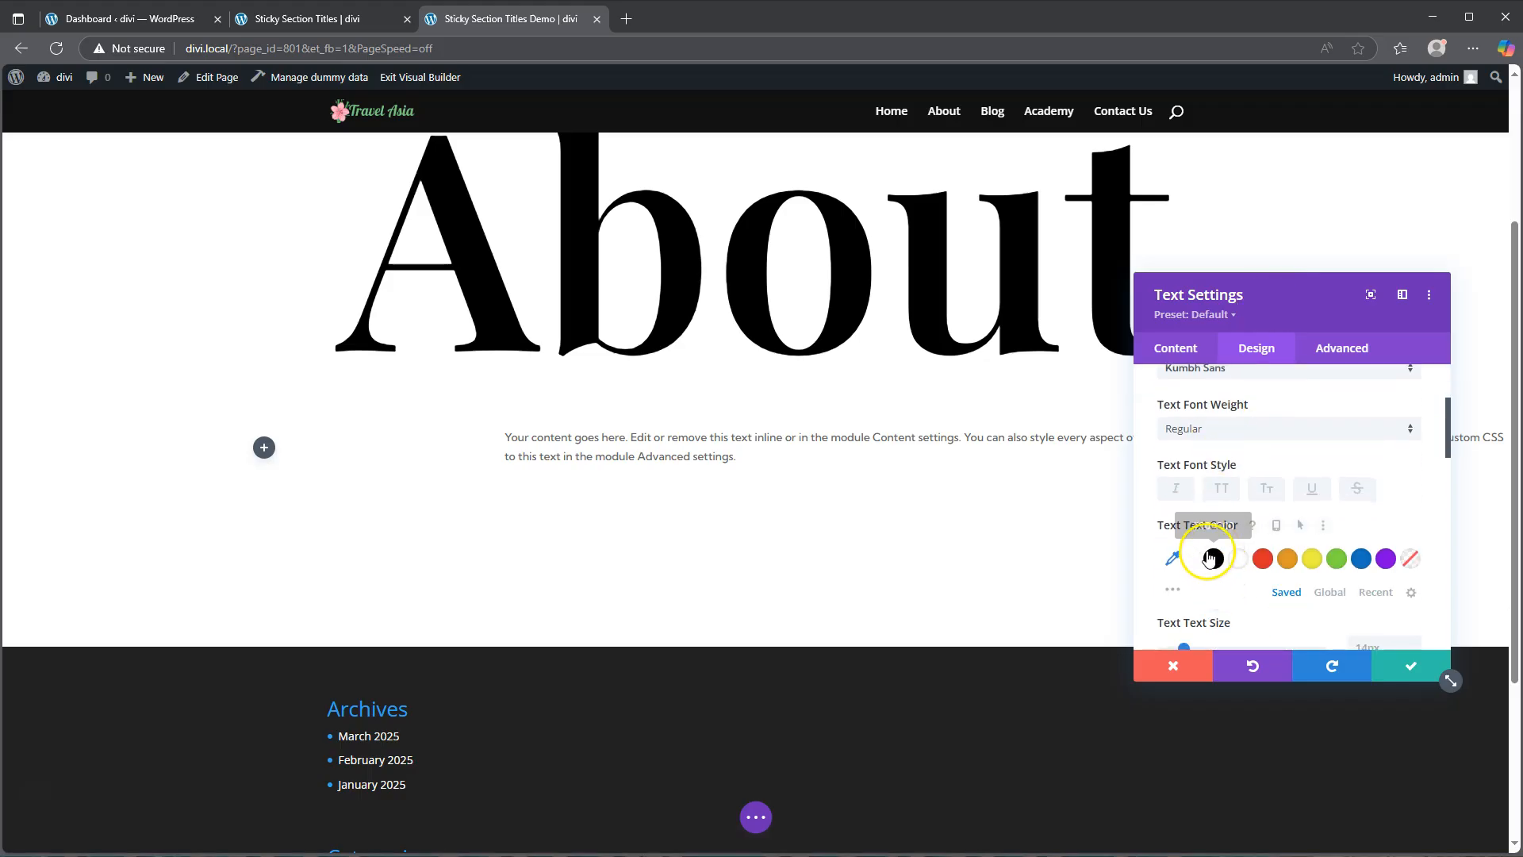
left_click(1211, 558)
scroll(1254, 544, "down", 2)
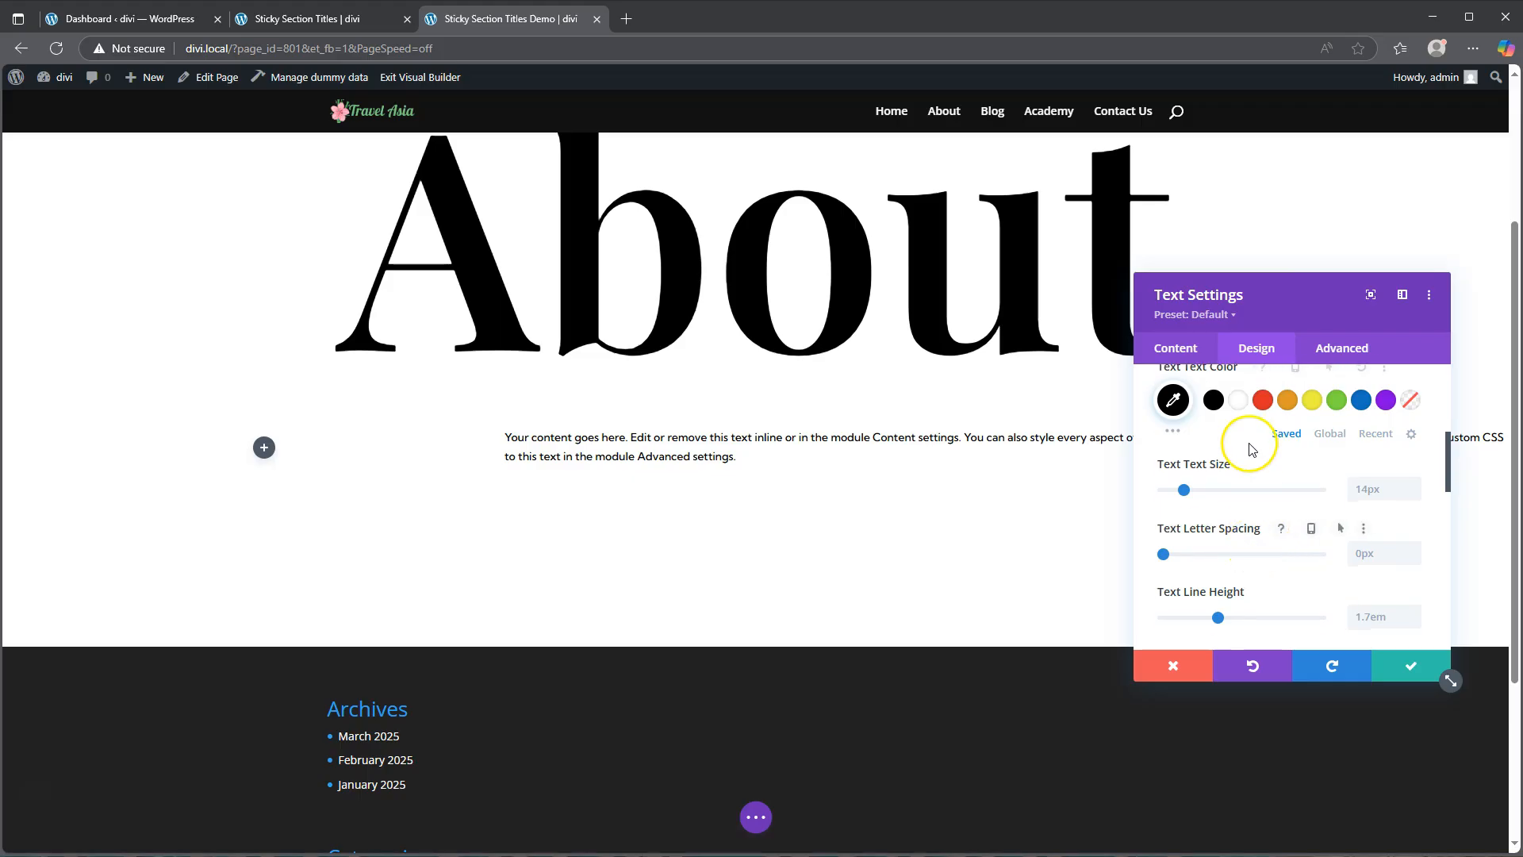
Step: Set the responsive text size to 2vw on desktop, 4vw on tablet and 5vw on phone
mouse_move(1245, 468)
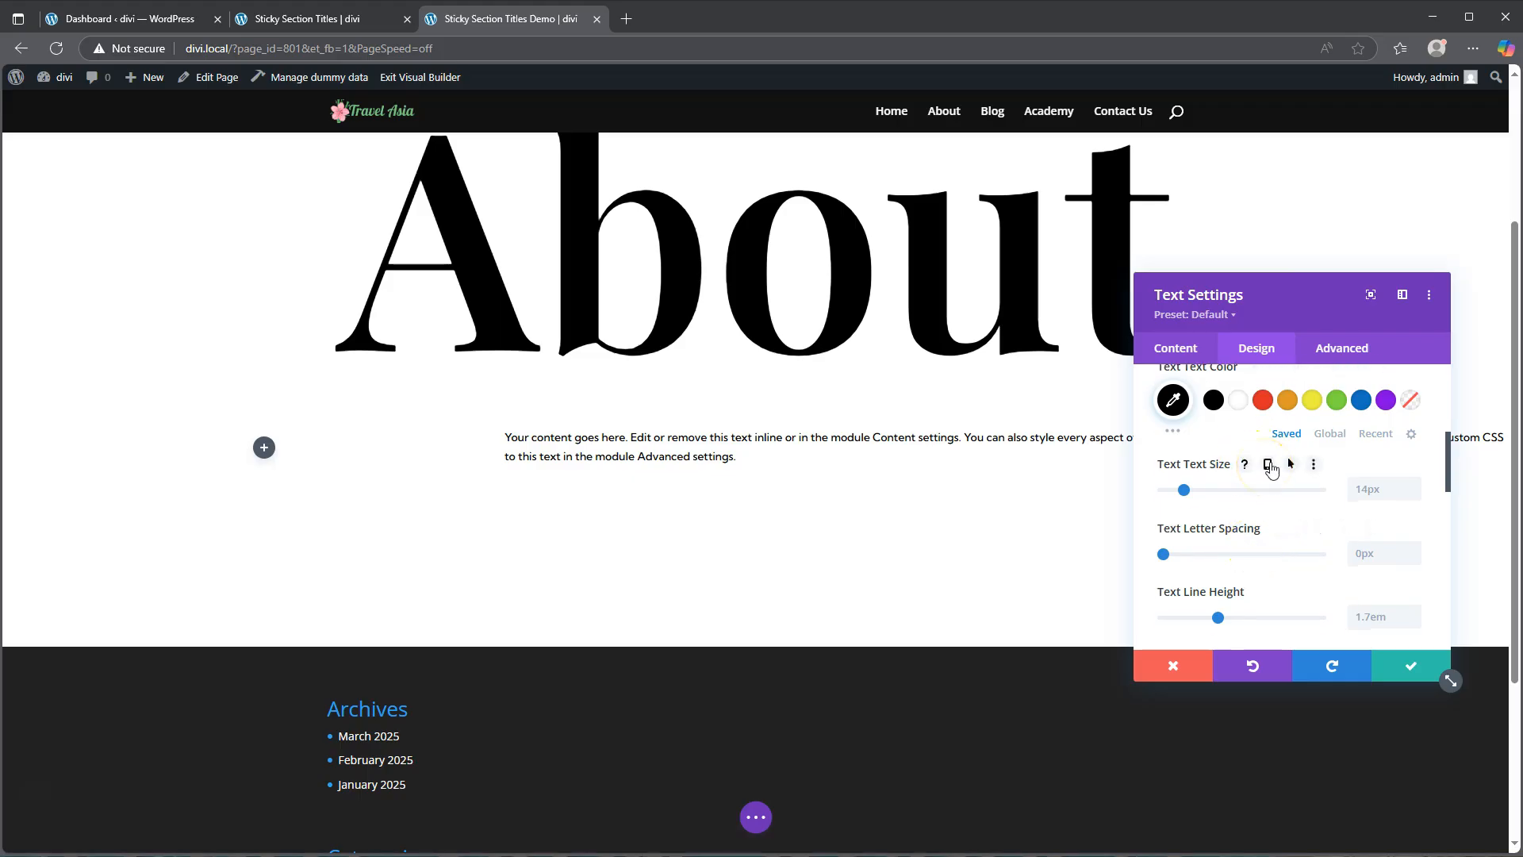
left_click(1268, 468)
left_click(1367, 540)
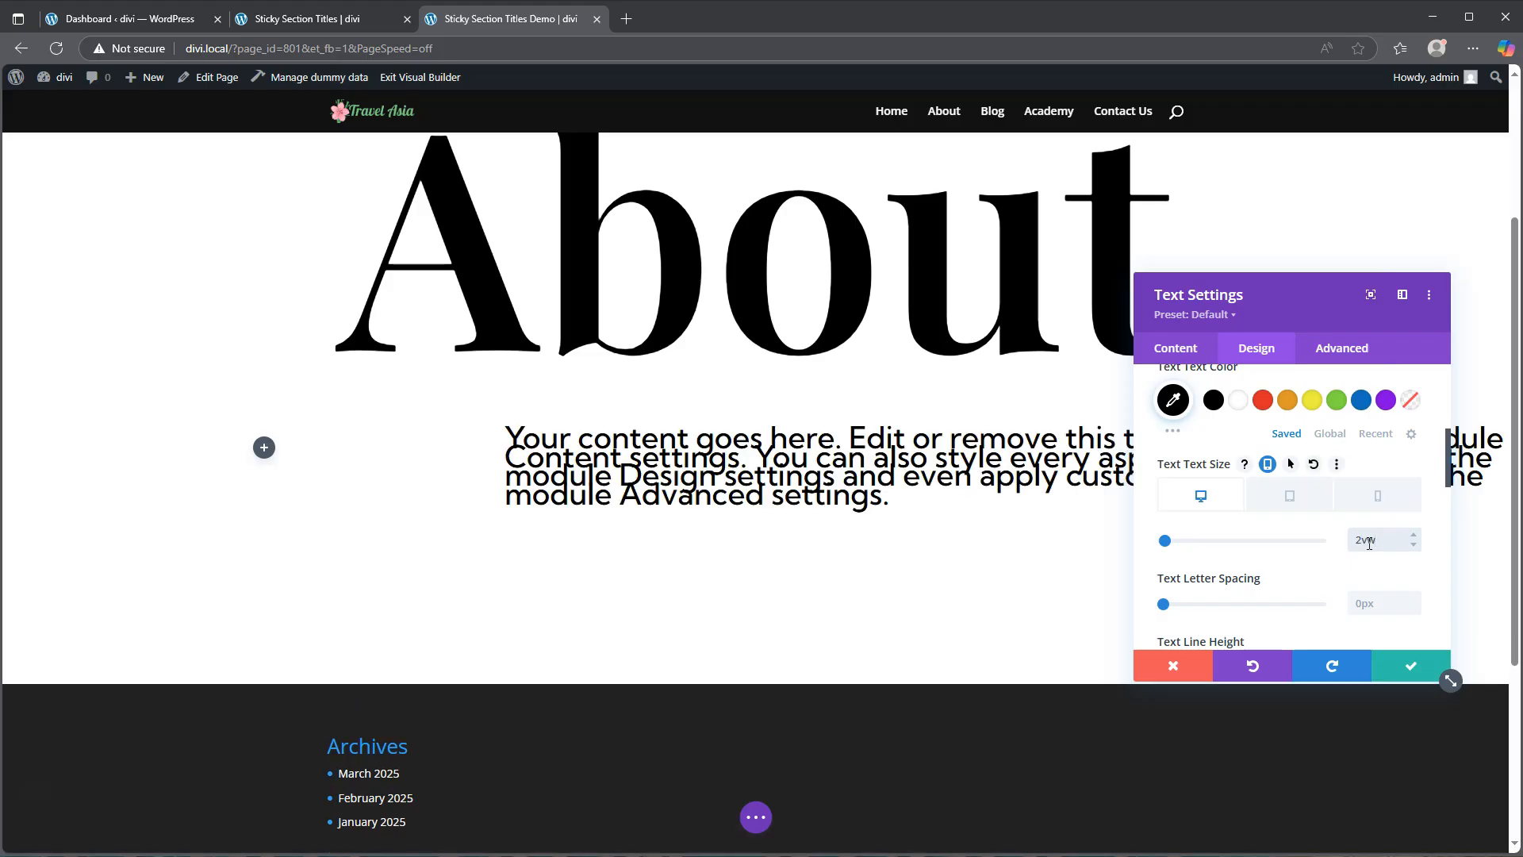
left_click(1292, 501)
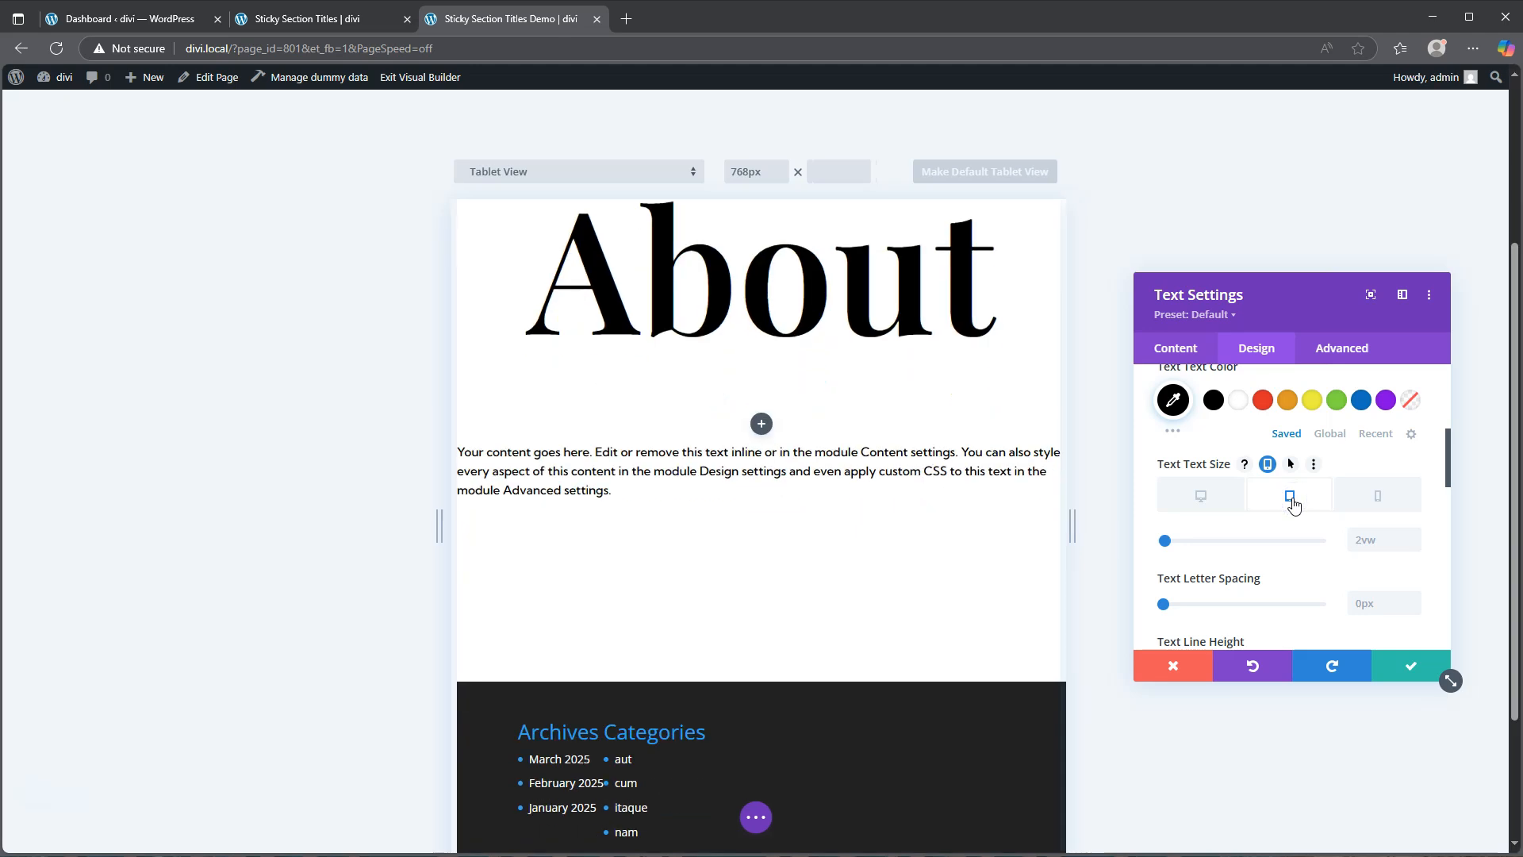
left_click(1292, 503)
left_click(1374, 544)
left_click(1416, 536)
left_click(1416, 536)
left_click(1376, 542)
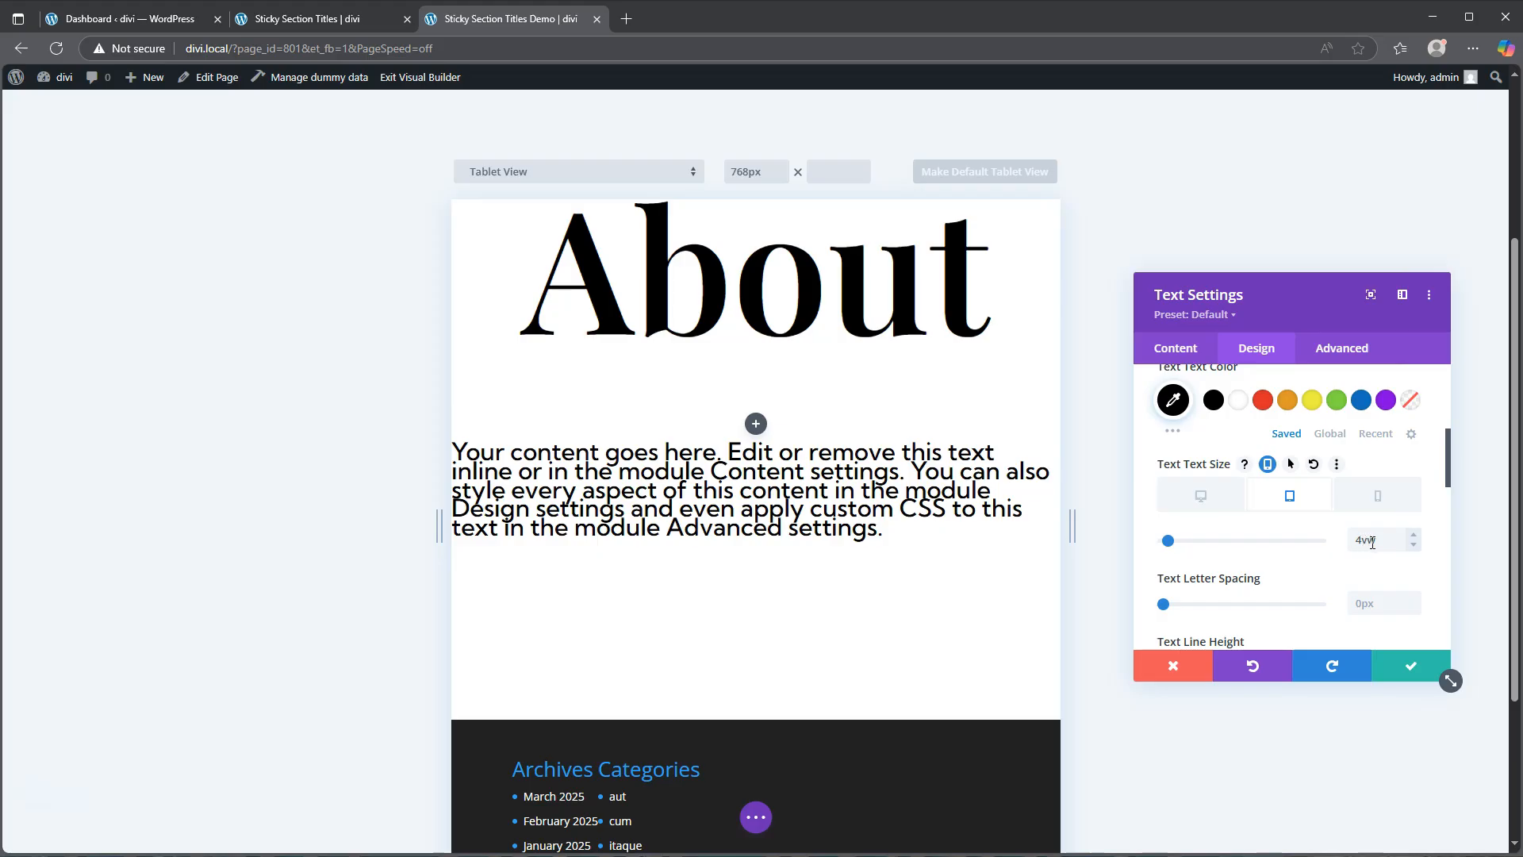
left_click(1363, 540)
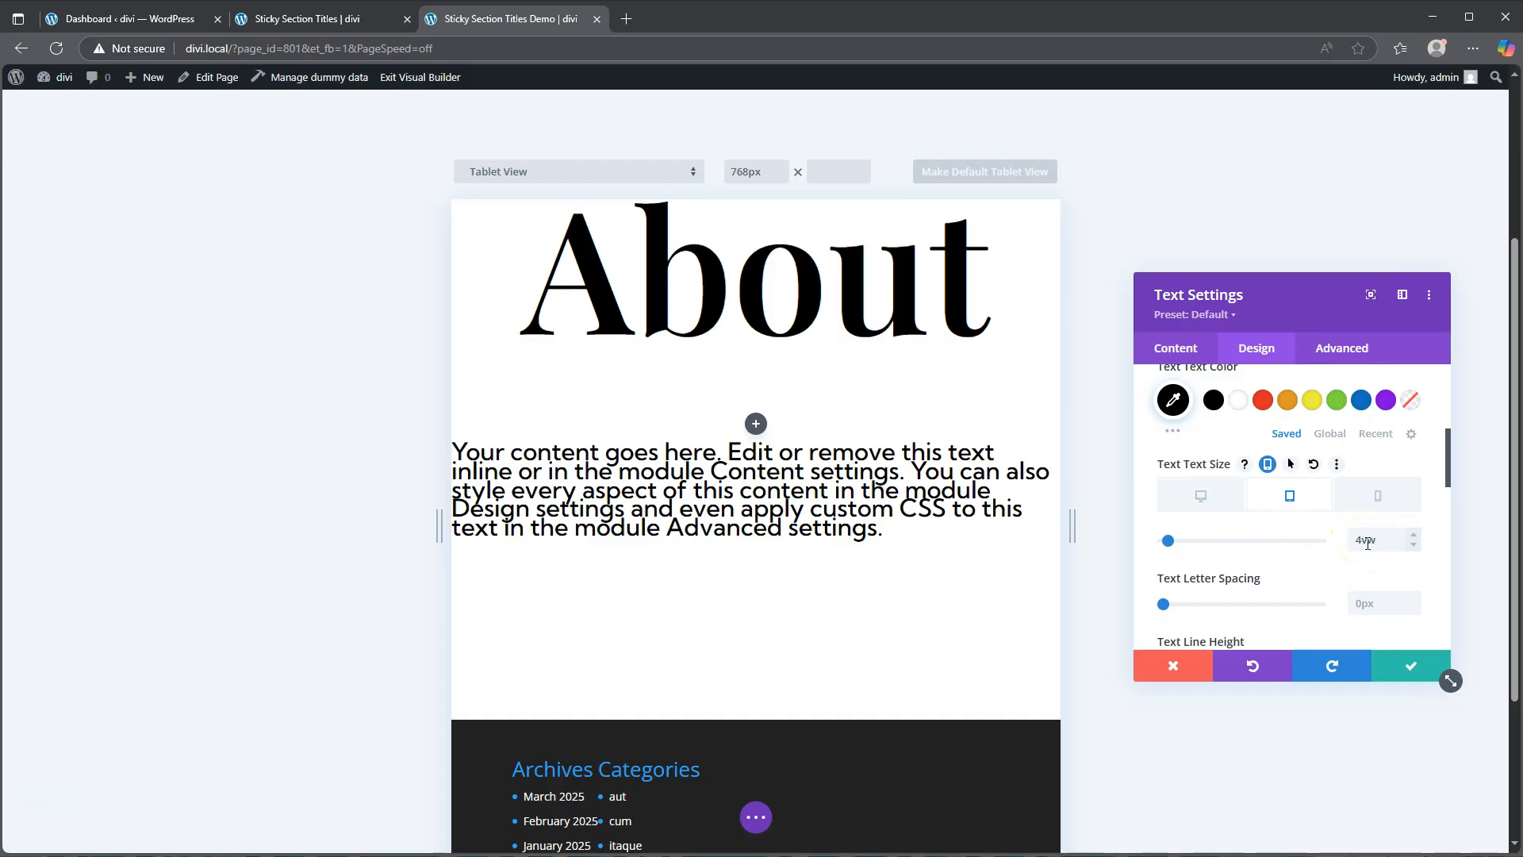
left_click(1377, 497)
left_click(1414, 535)
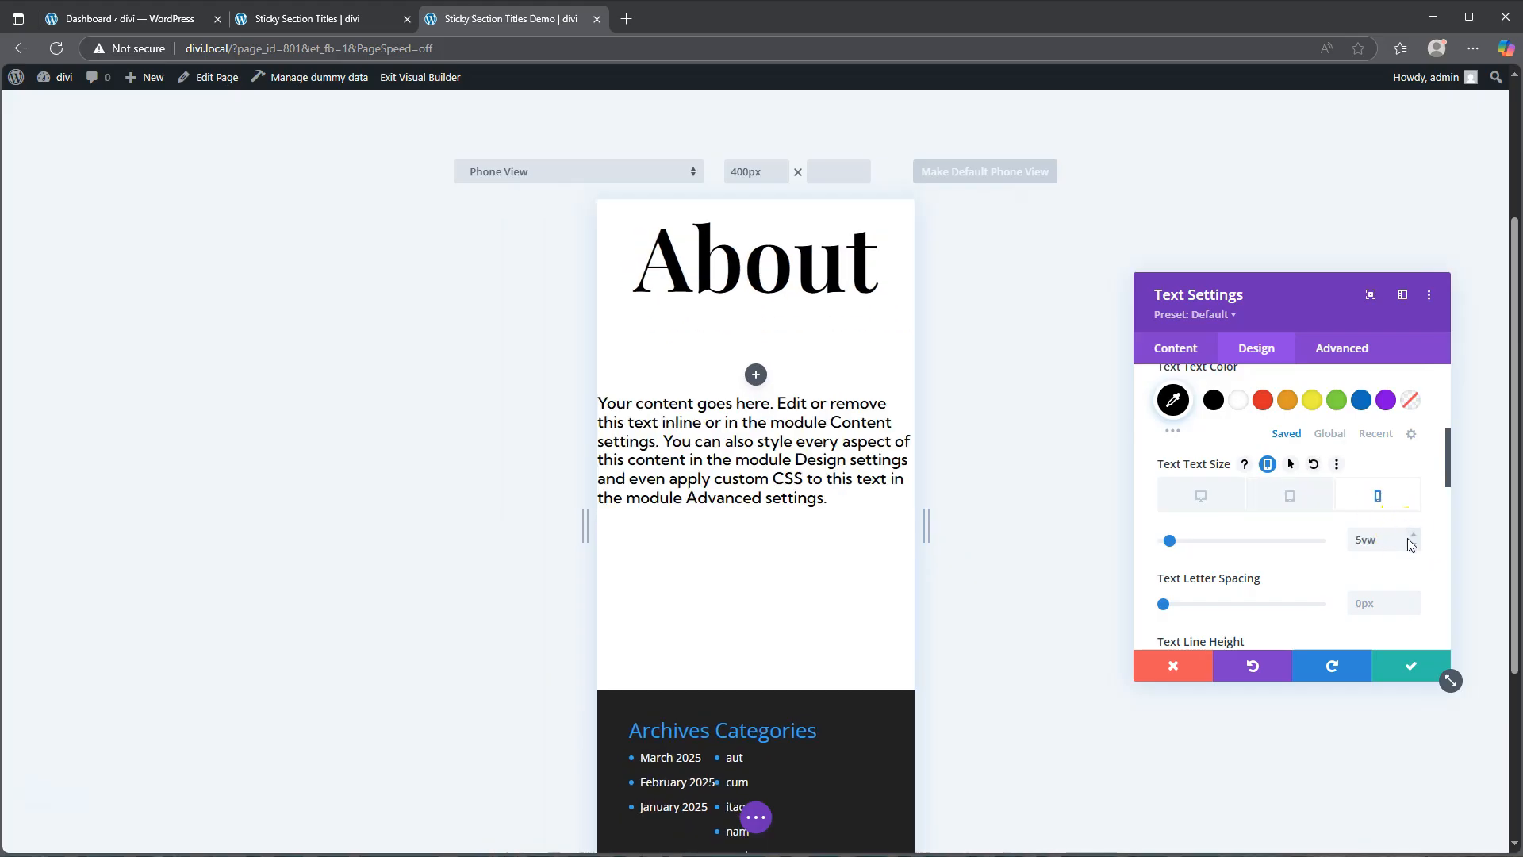
scroll(1269, 555, "down", 1)
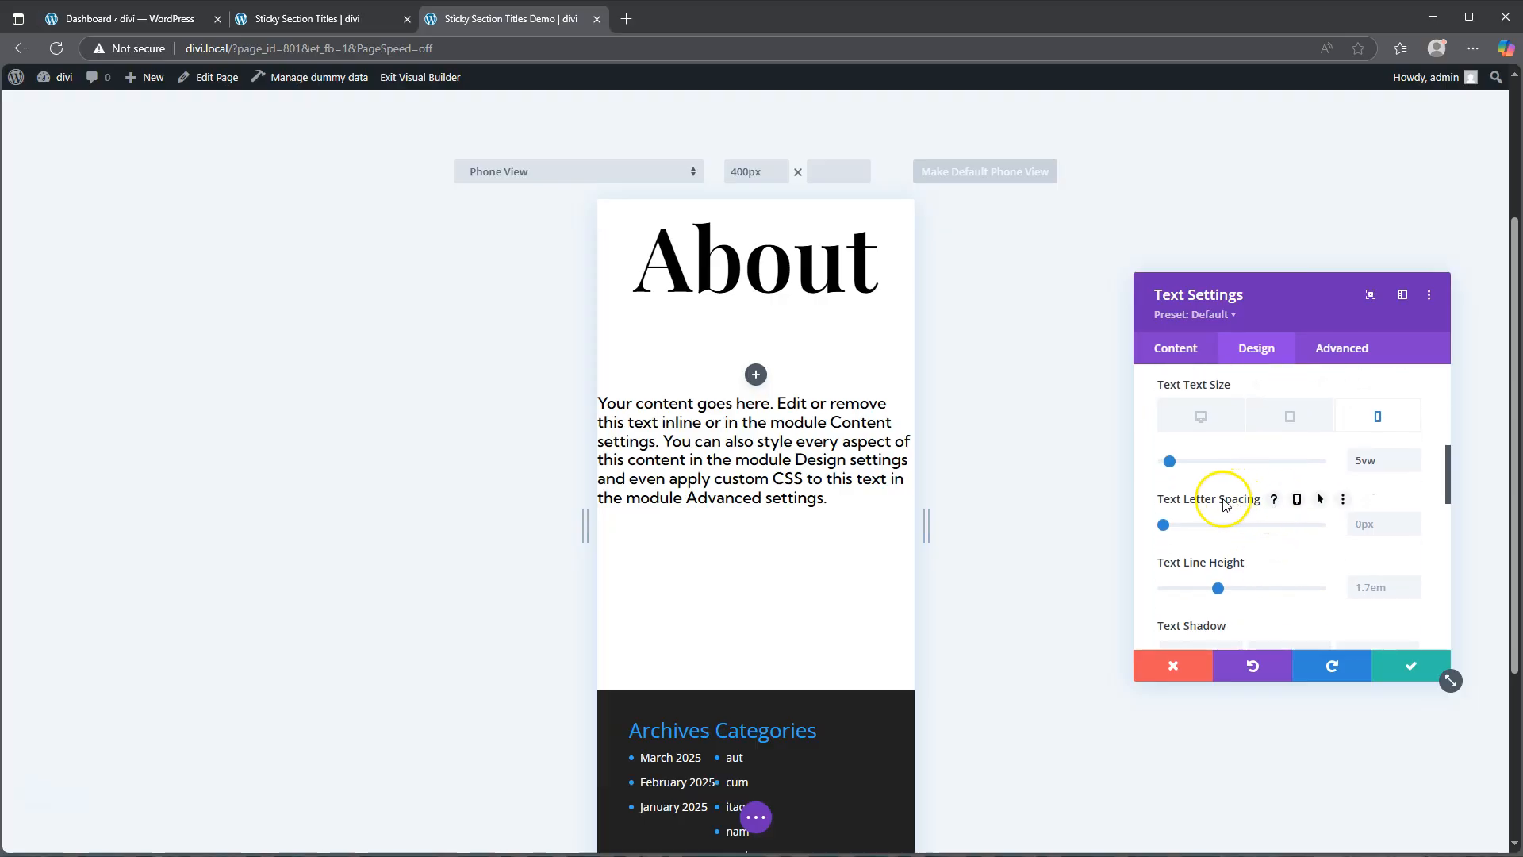
Step: On desktop, set the text letter spacing to -0.1px and the line height to 1.6em
left_click(1200, 417)
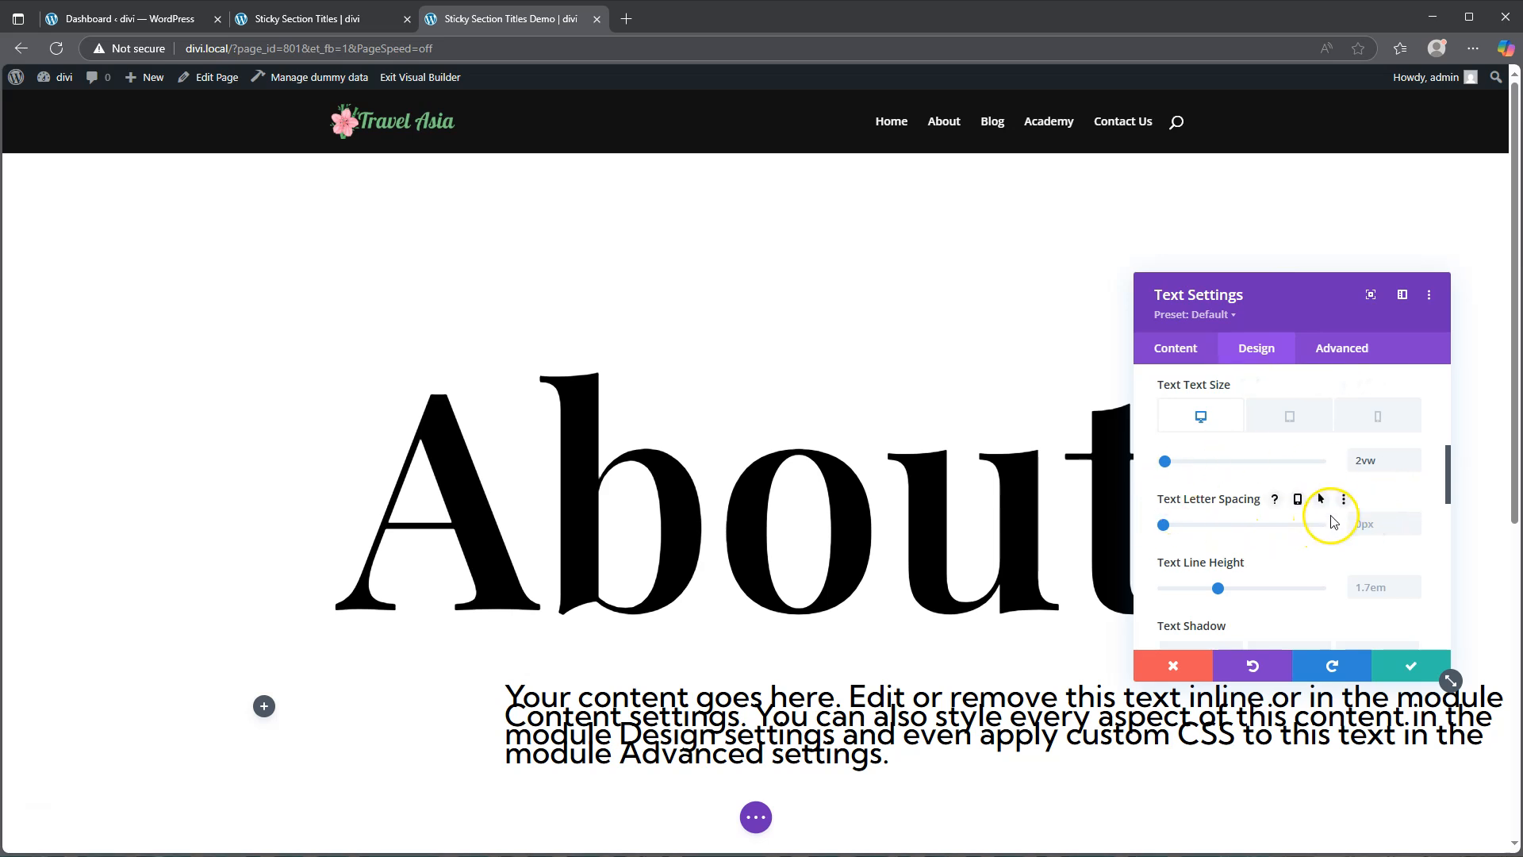
left_click(1370, 521)
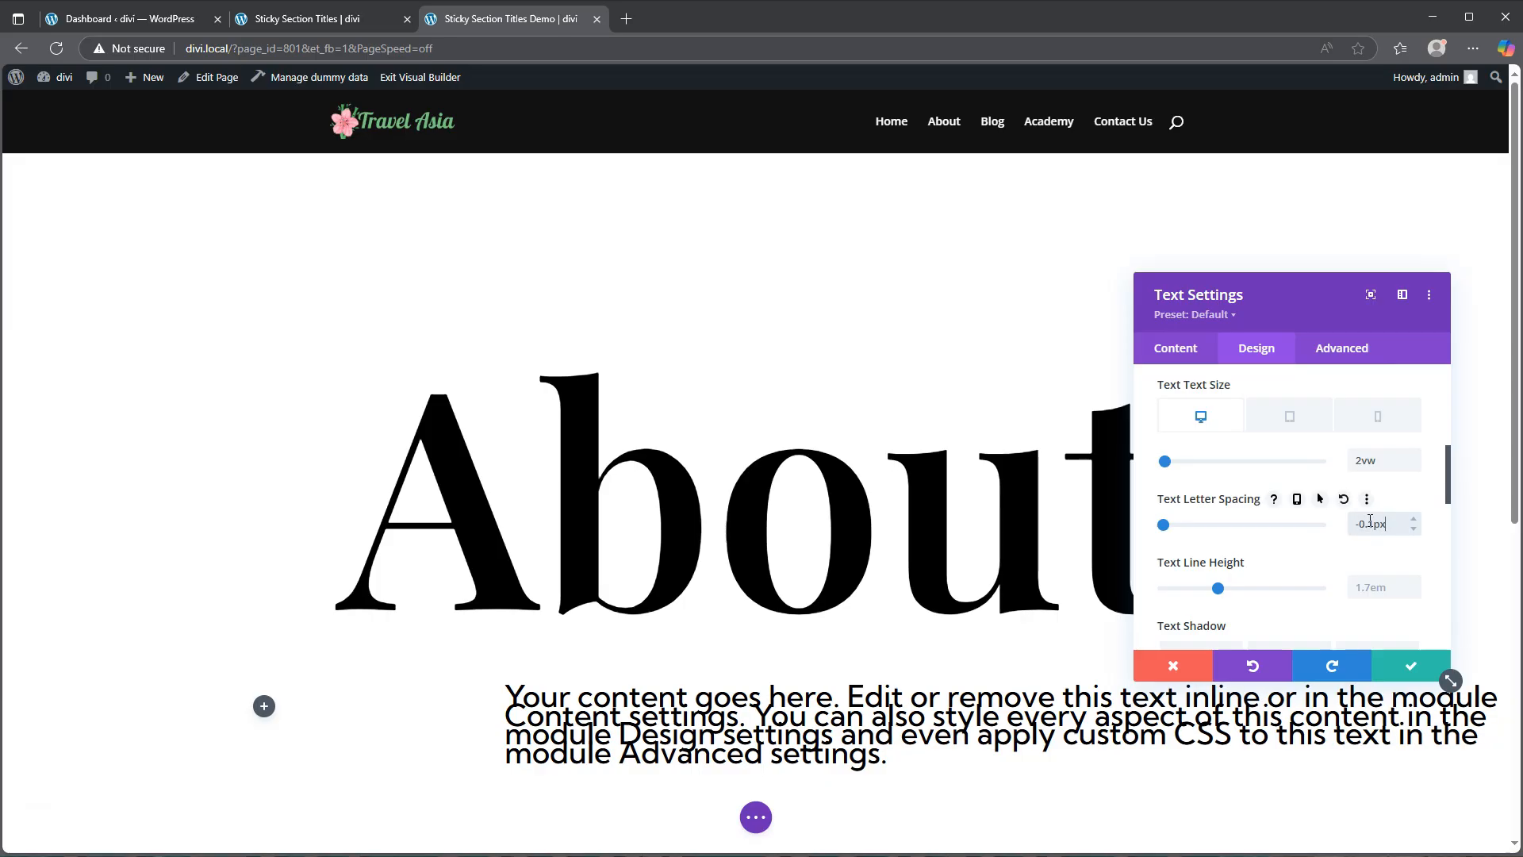
left_click(1323, 761)
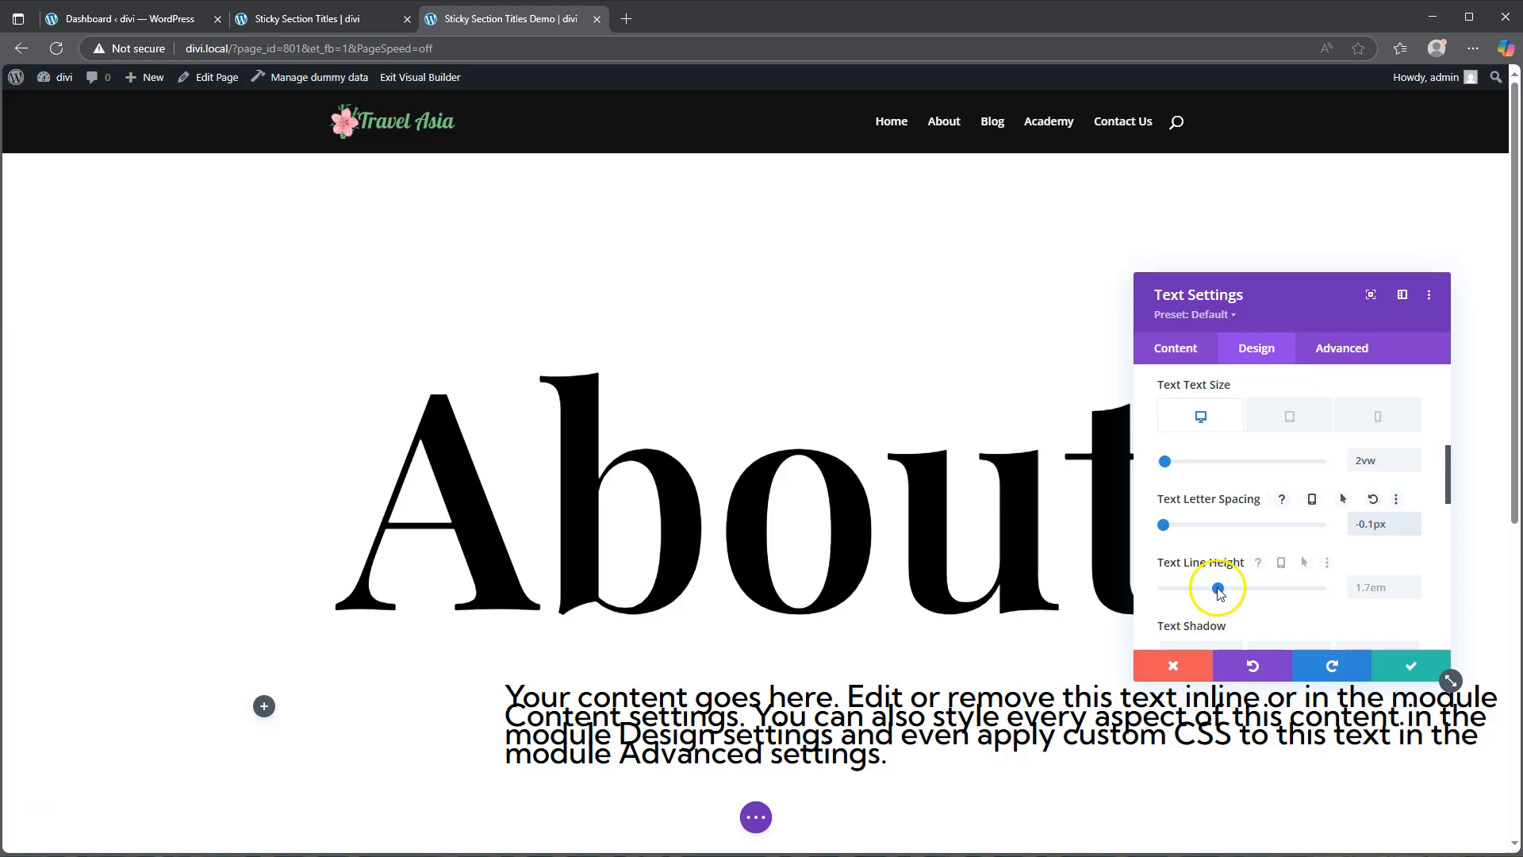
left_click_drag(1215, 591, 1210, 588)
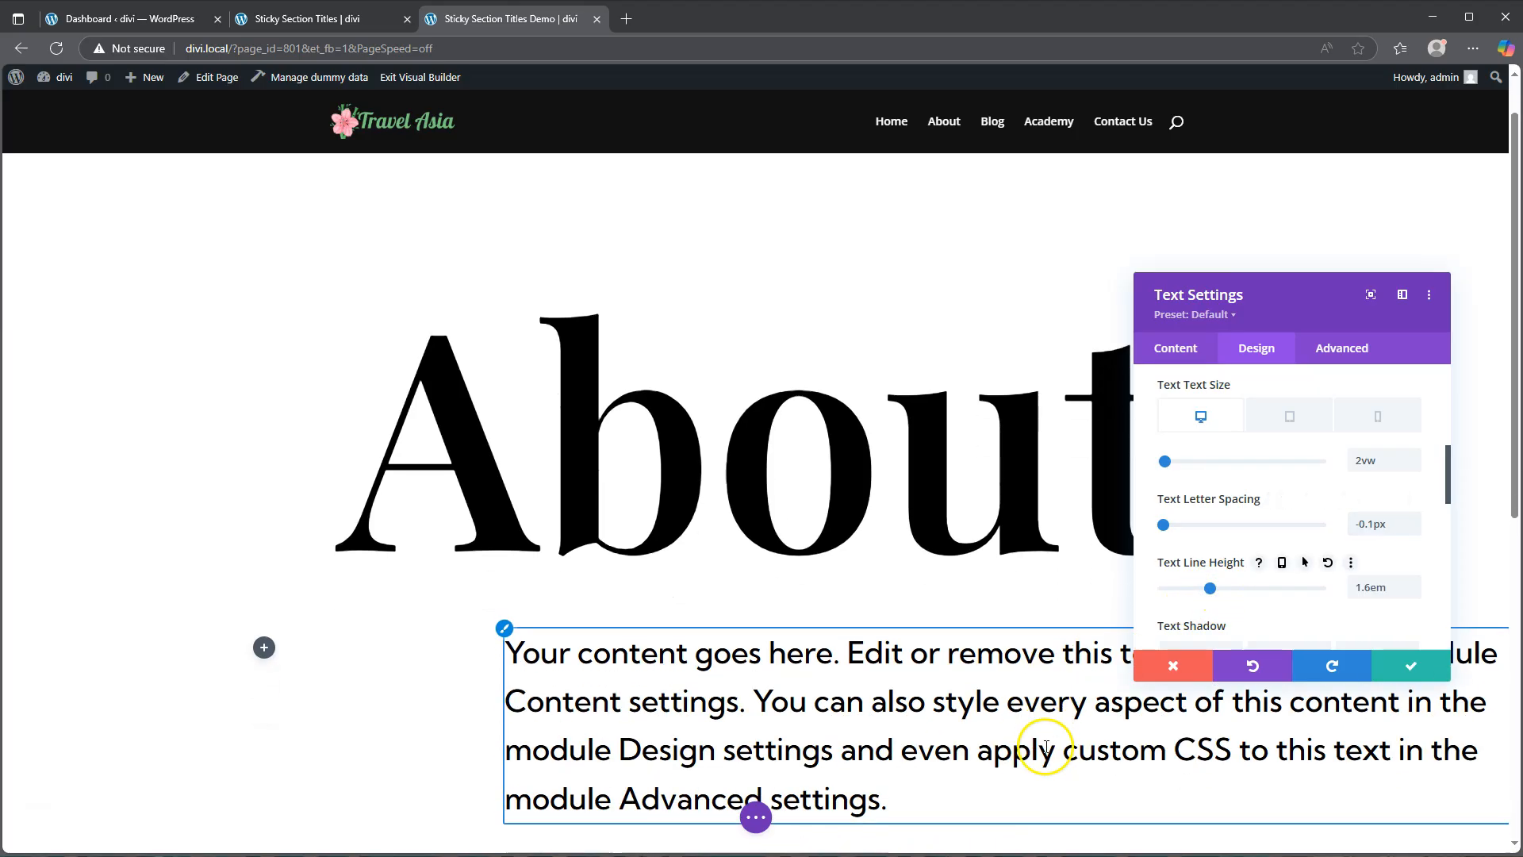
Step: In the Sizing settings, set the module width to 70% on desktop and 90% on tablet
scroll(1045, 748, "down", 2)
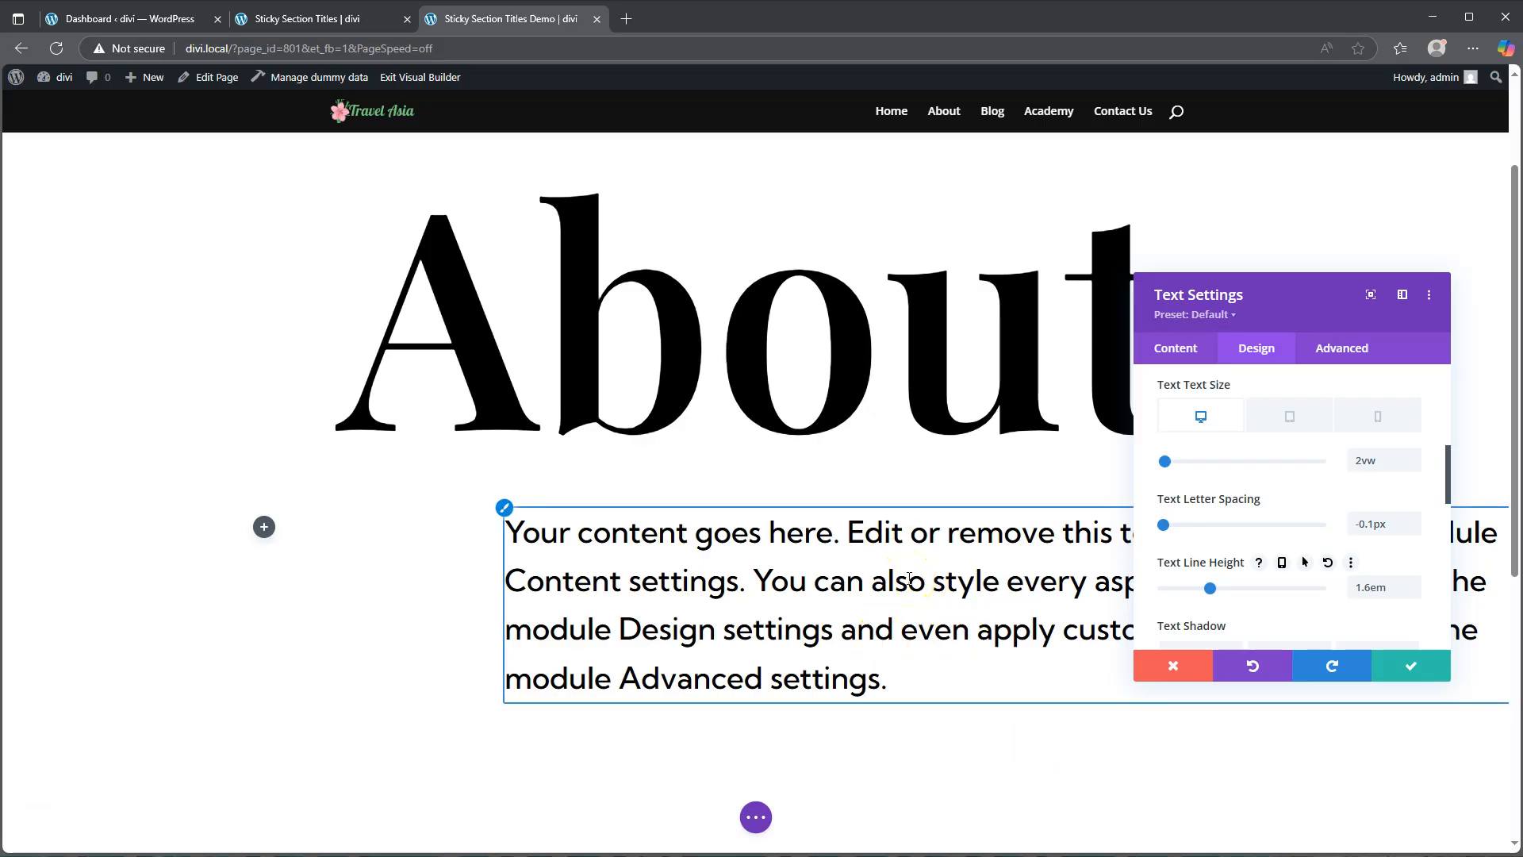
scroll(1289, 517, "down", 5)
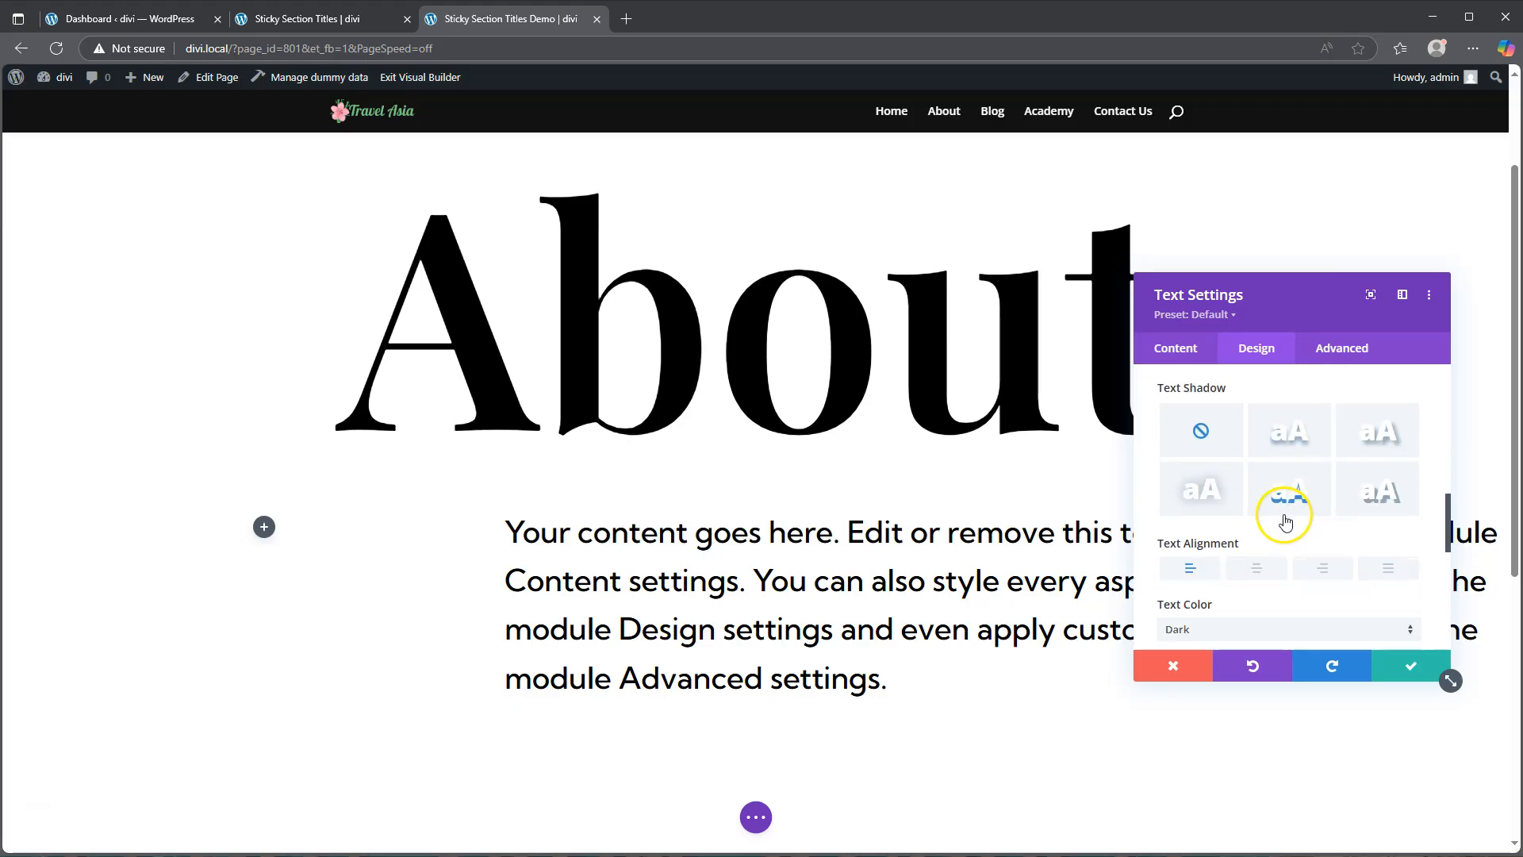
scroll(1282, 521, "down", 2)
left_click(1240, 418)
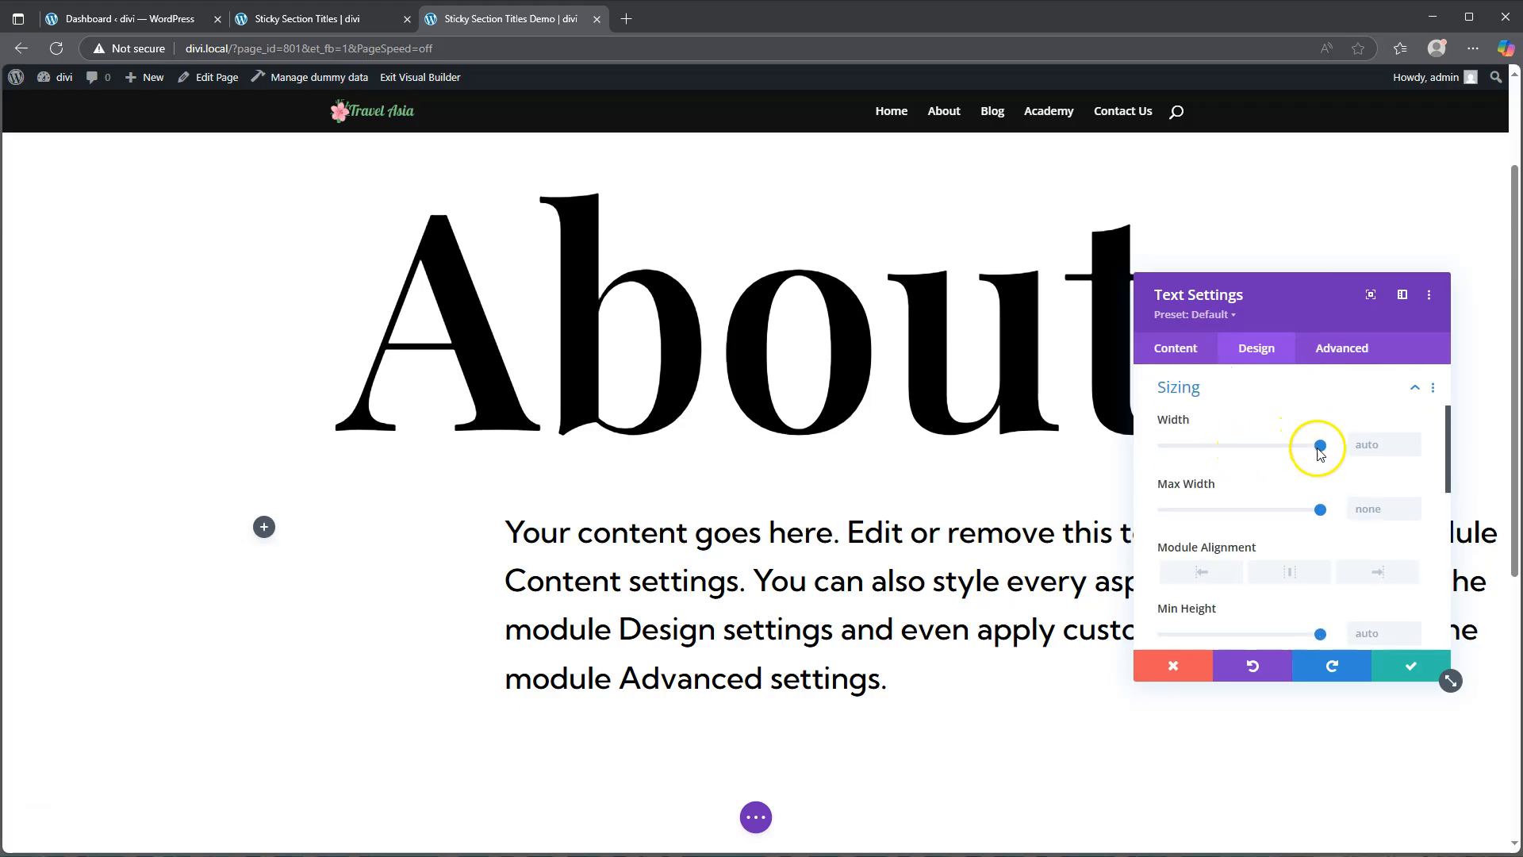
left_click_drag(1321, 447, 1275, 445)
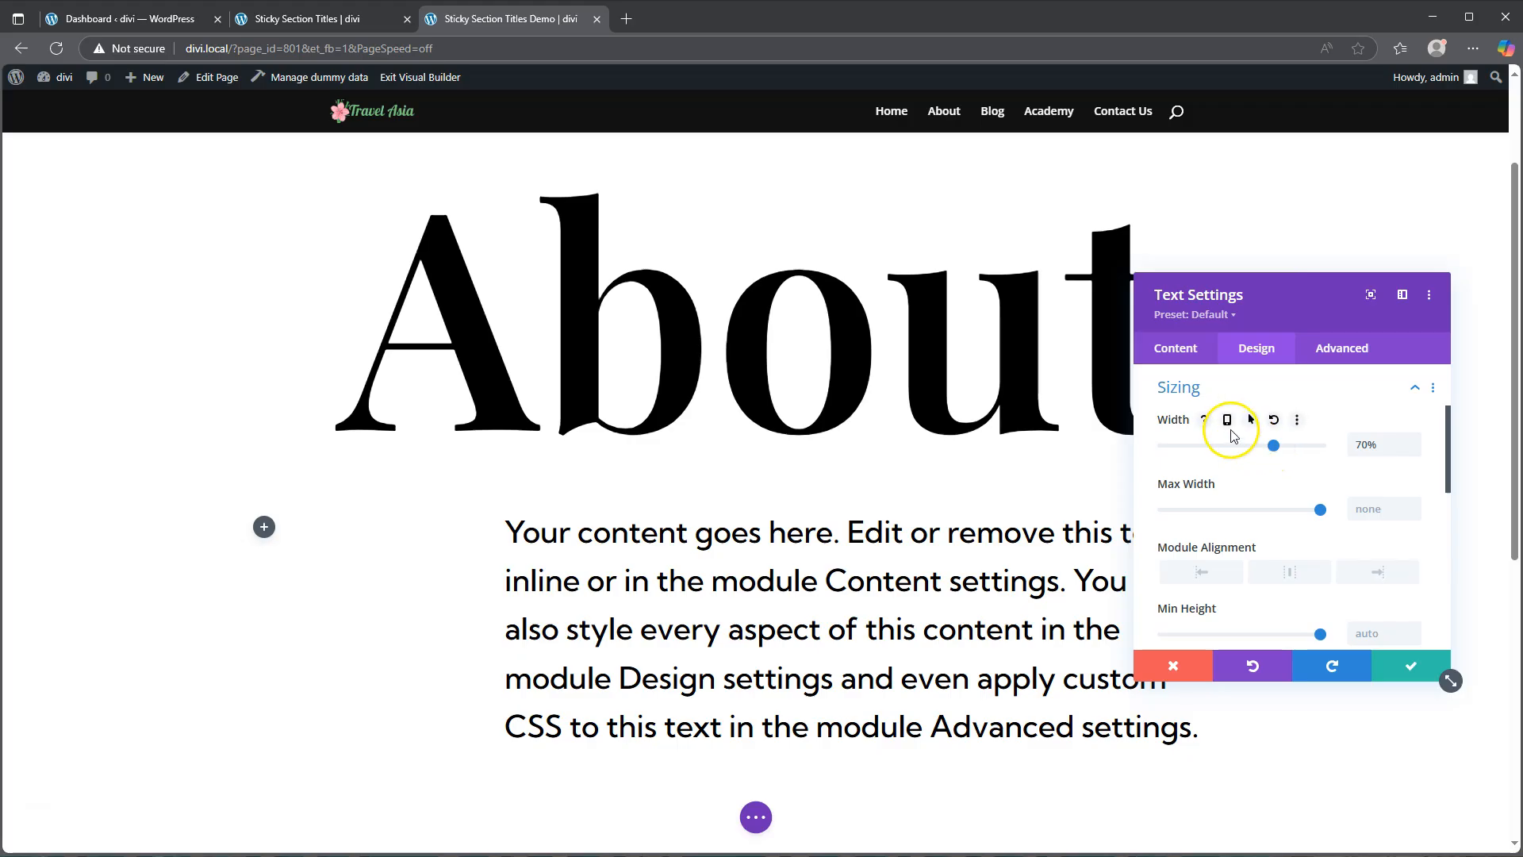
left_click(1227, 420)
left_click(1289, 451)
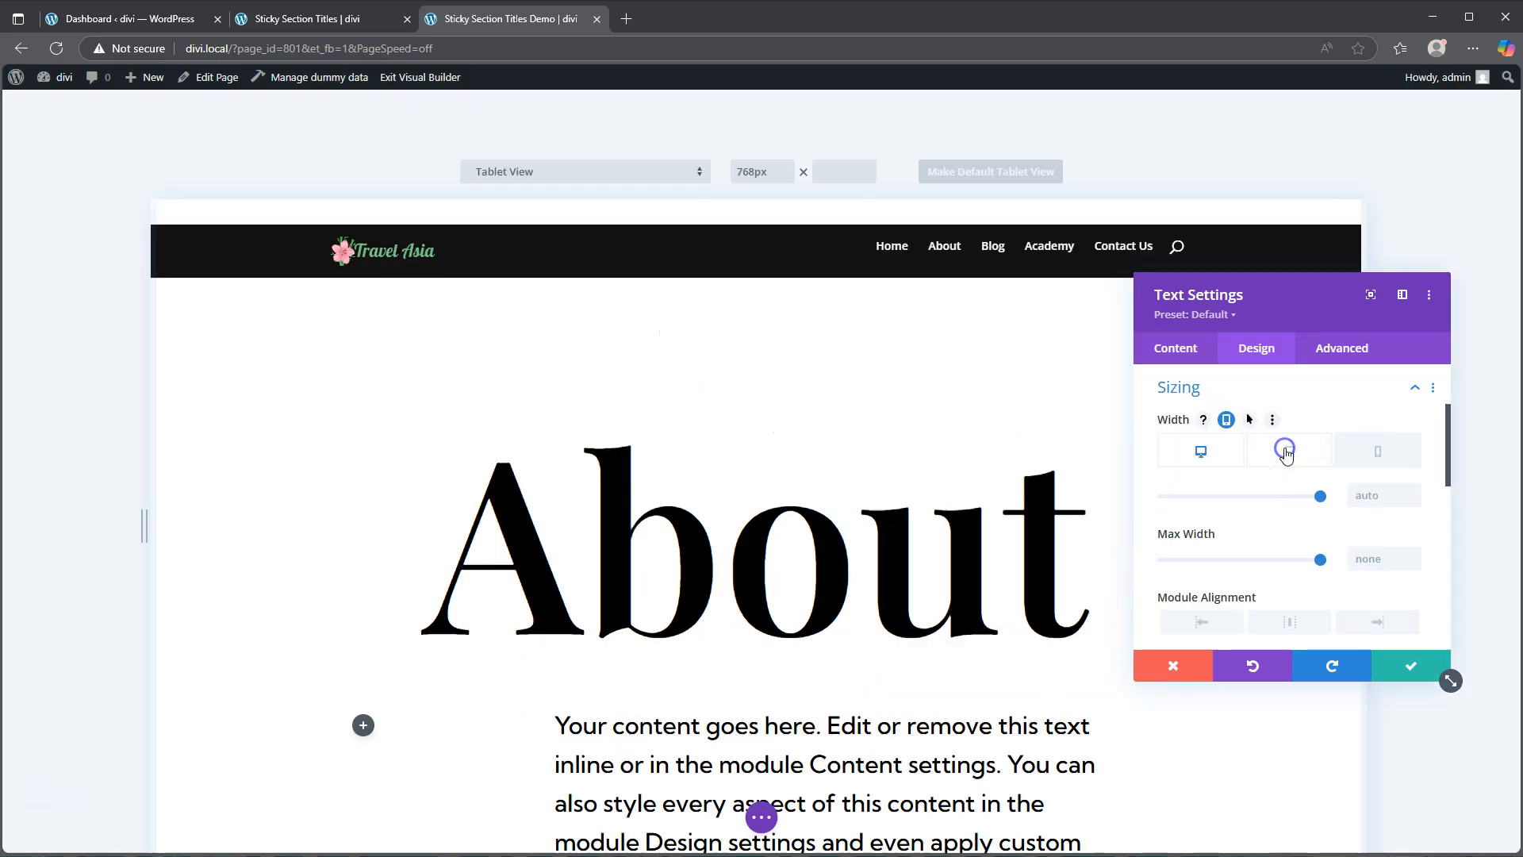
left_click(1320, 496)
left_click_drag(1321, 496, 1307, 497)
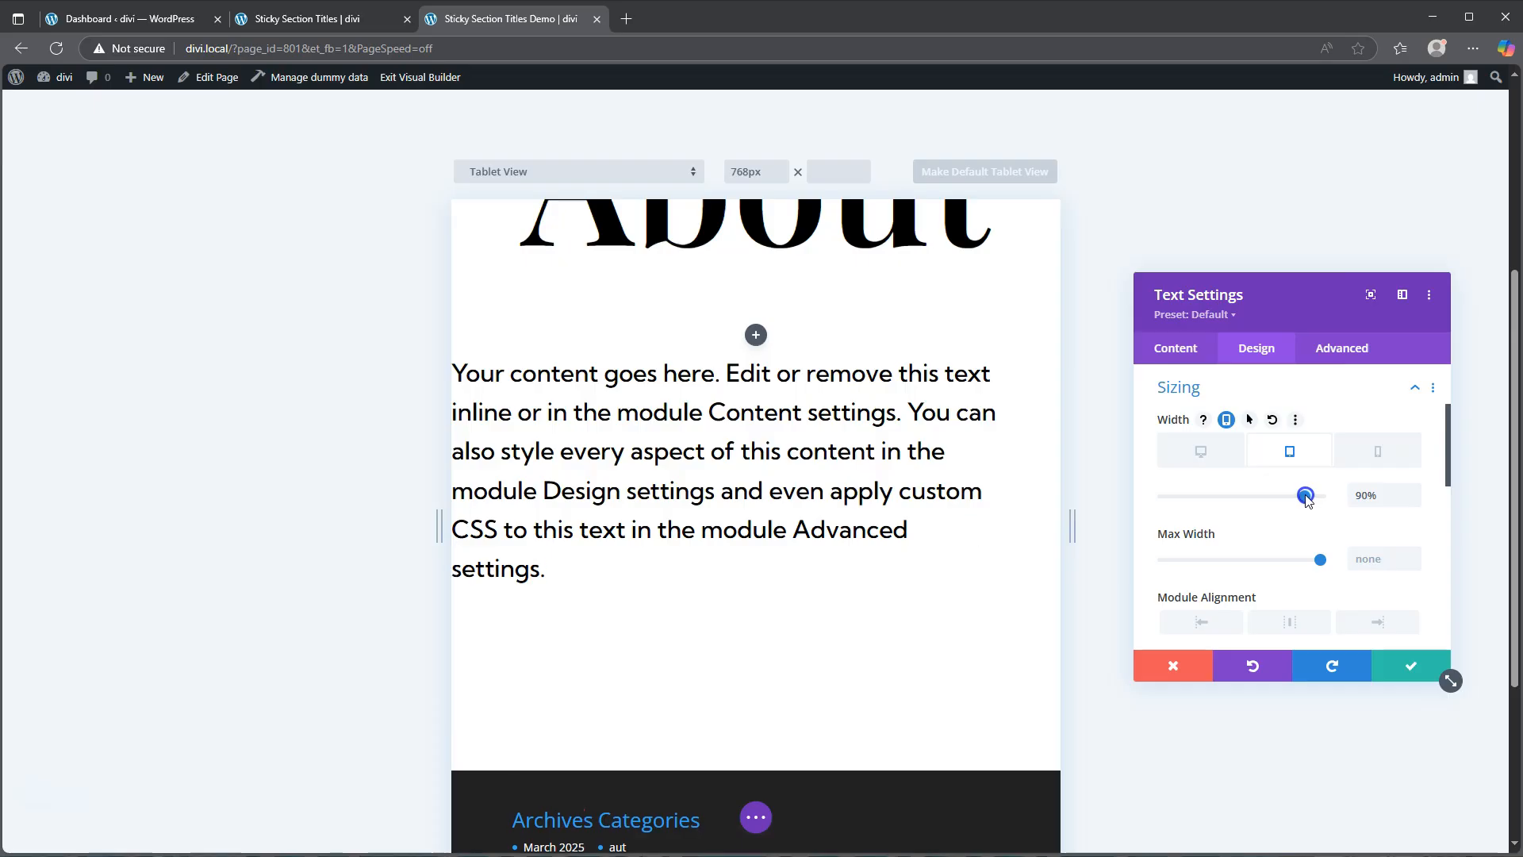
Step: Set the Text module's alignment to centered on desktop
left_click(1200, 450)
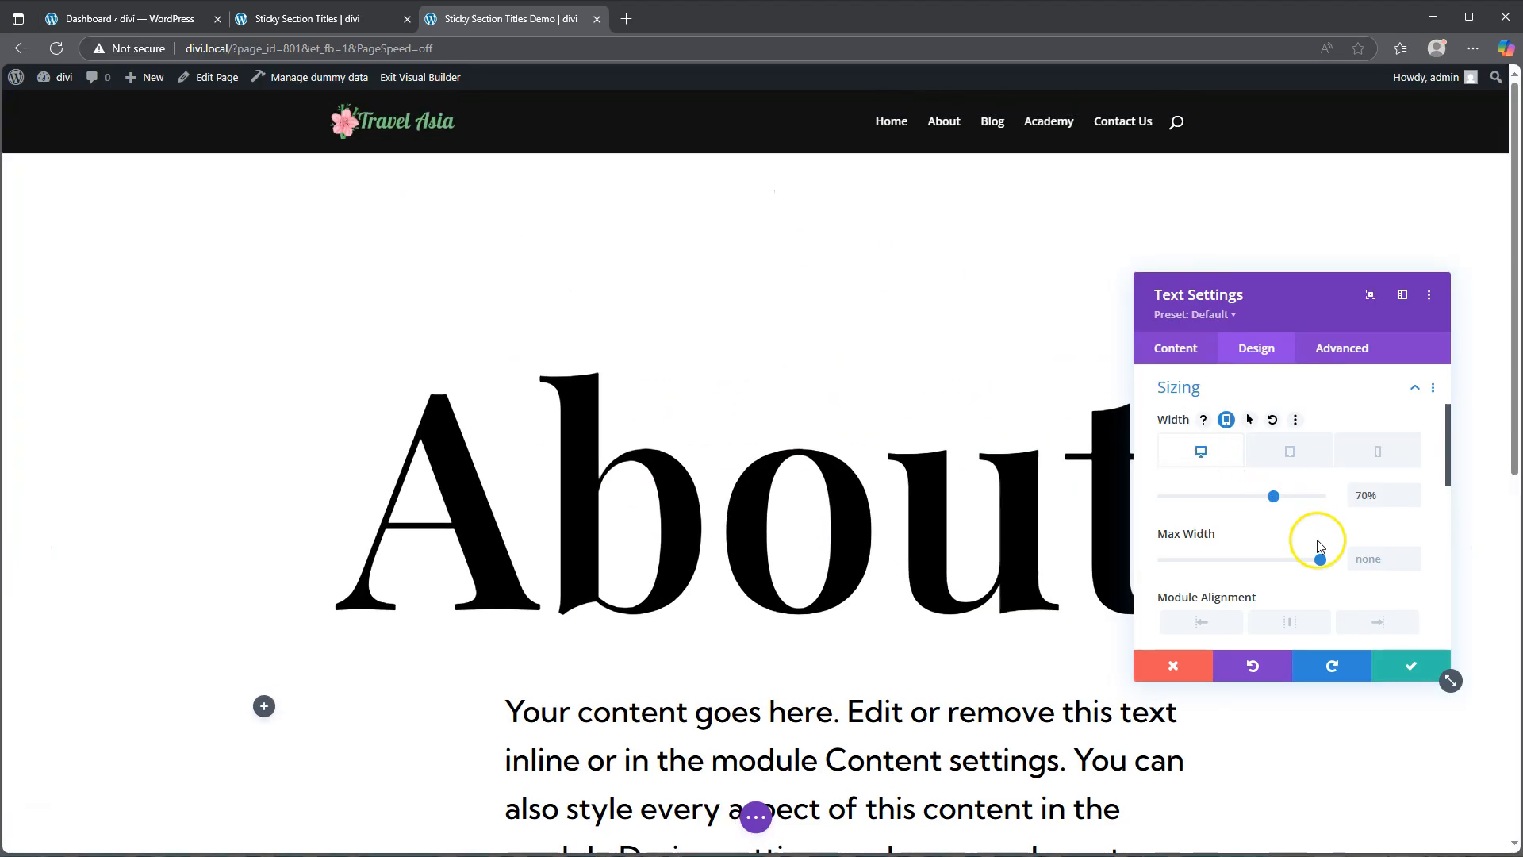
left_click(1287, 622)
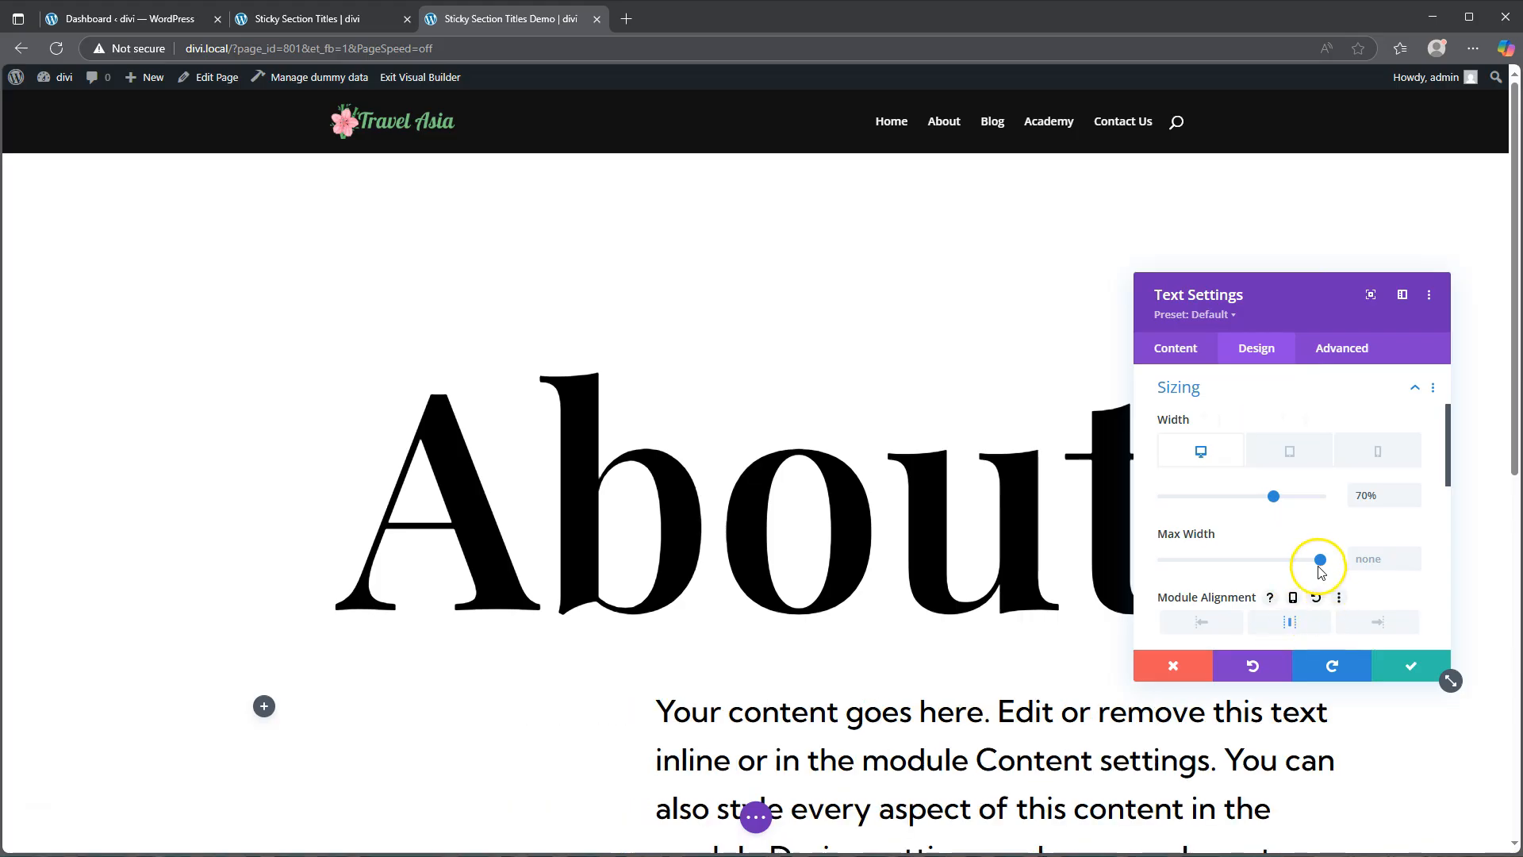
scroll(1319, 563, "down", 2)
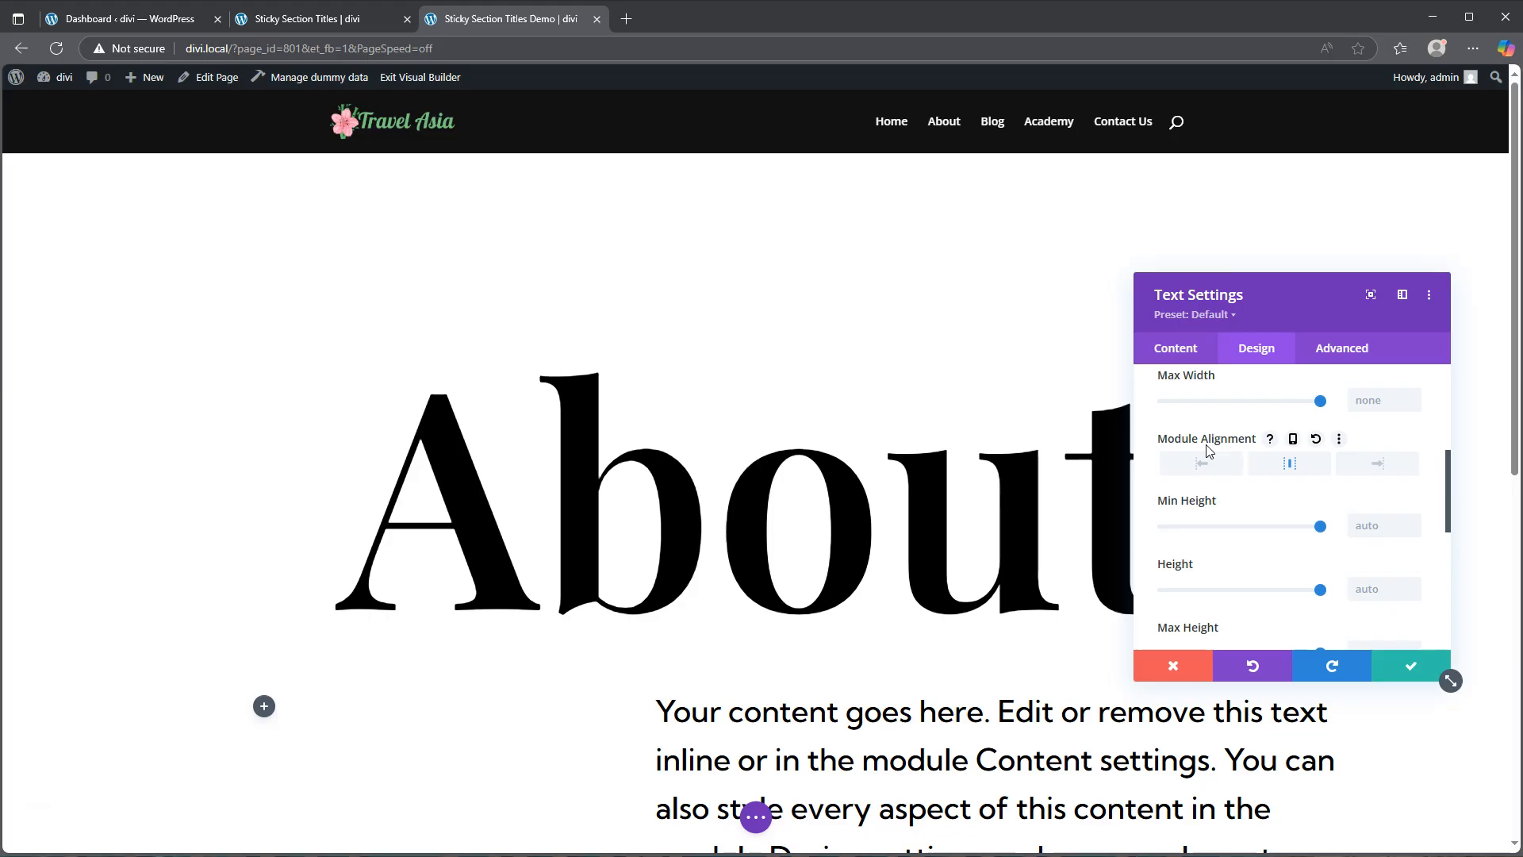
scroll(877, 487, "down", 4)
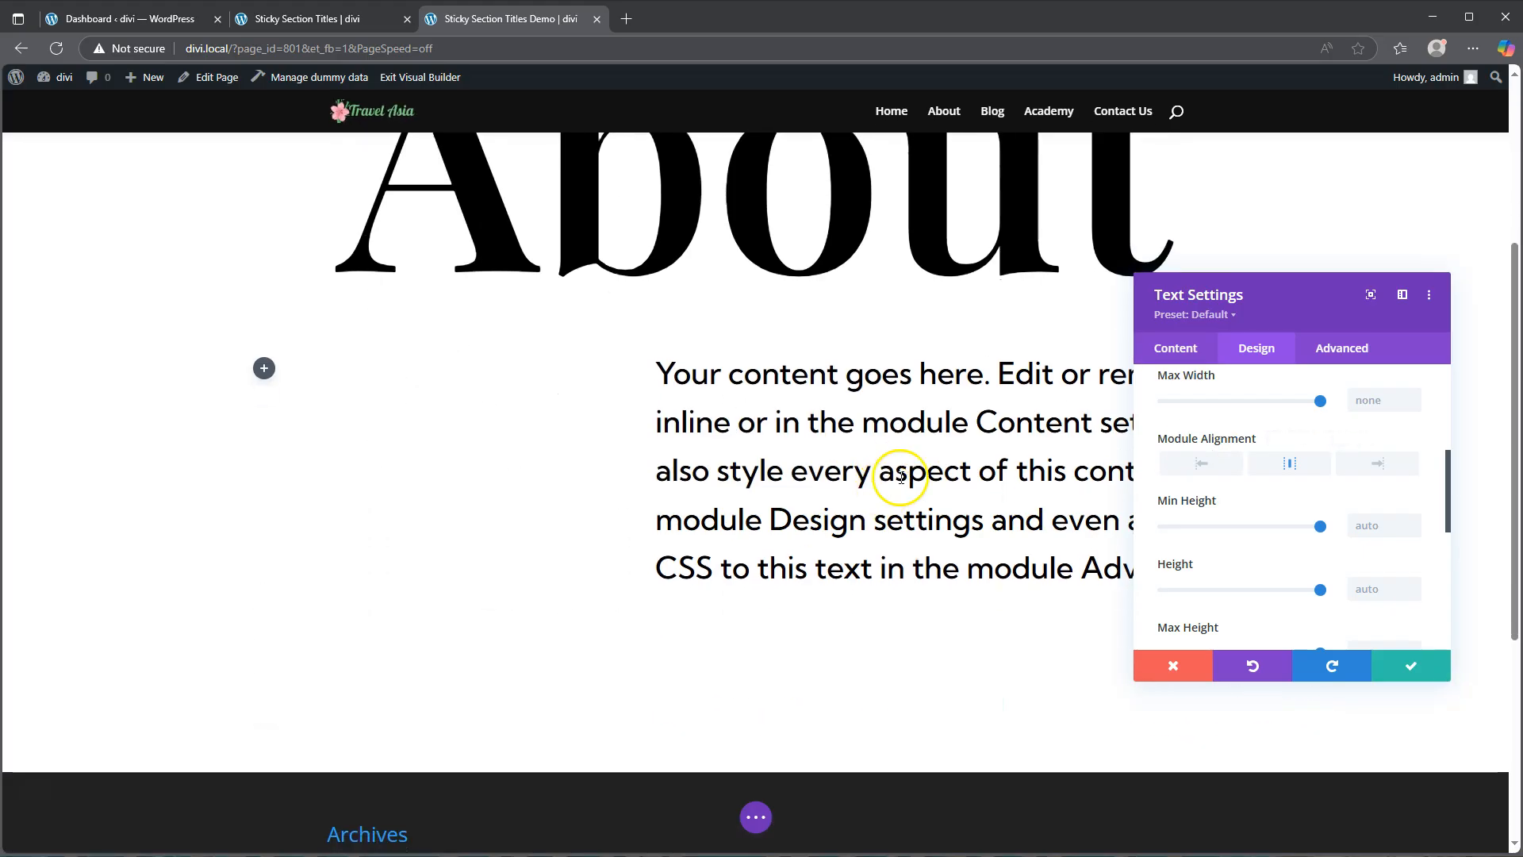
Step: Scroll through the reference Sticky Section Titles page in the other tab to compare the layout
left_click(325, 18)
scroll(877, 493, "down", 3)
scroll(879, 496, "down", 7)
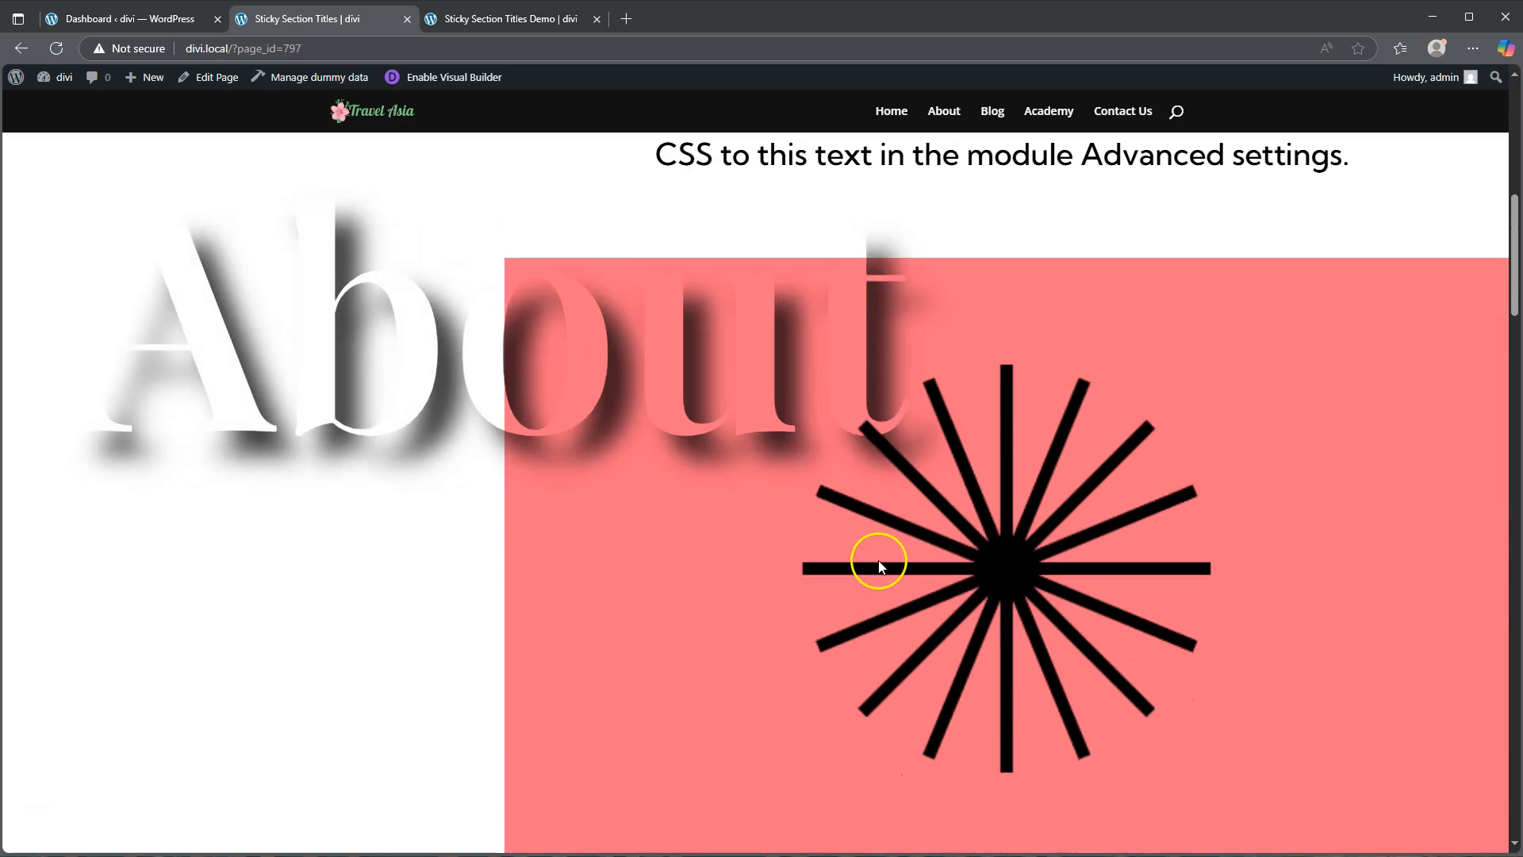
Step: Return to the demo page and save the Text module settings
left_click(512, 17)
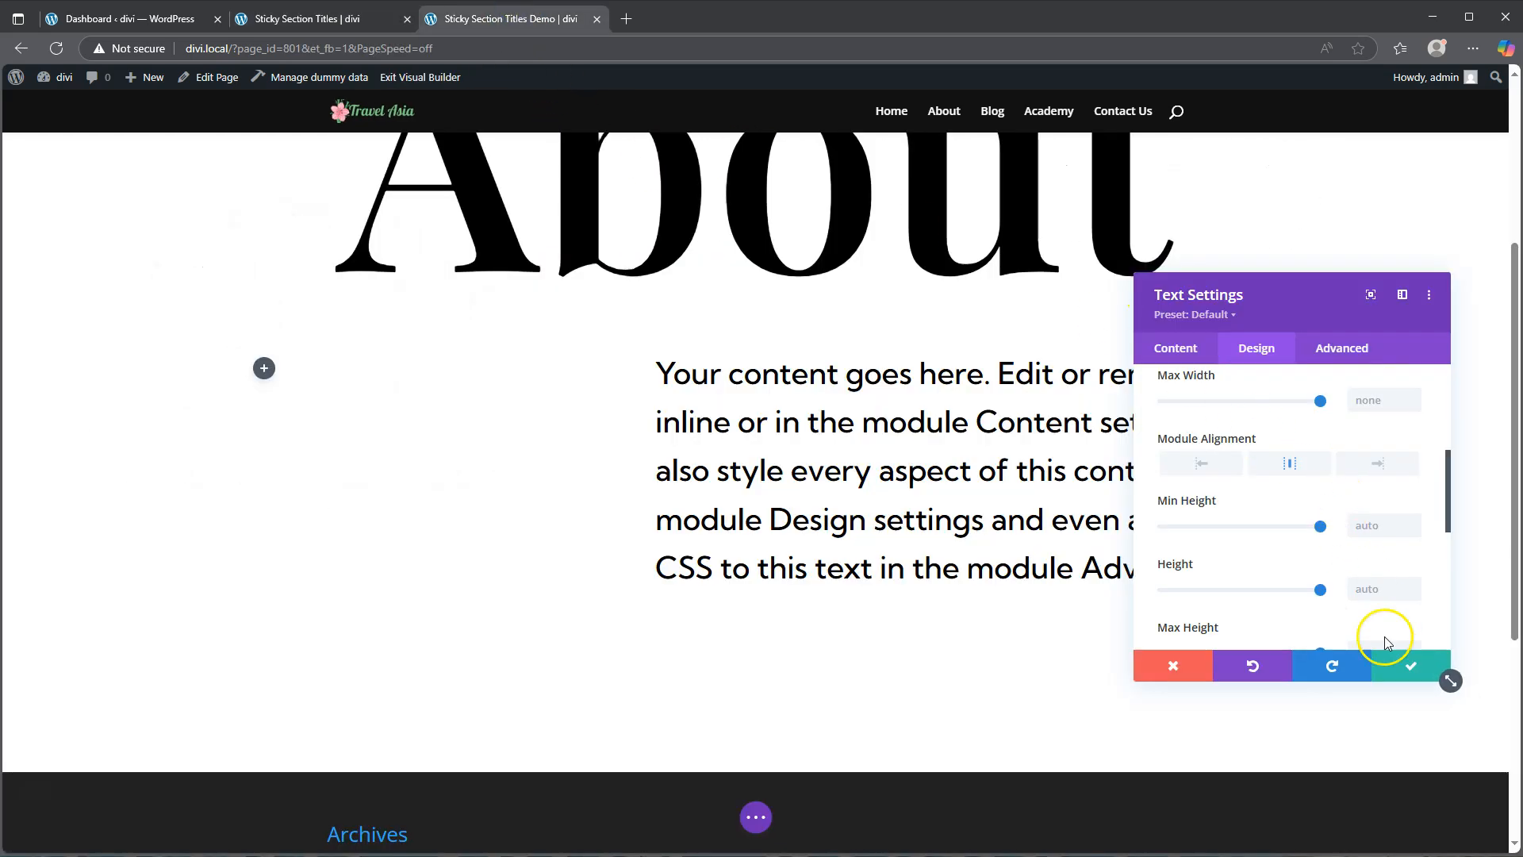
left_click(1404, 668)
scroll(1051, 587, "down", 2)
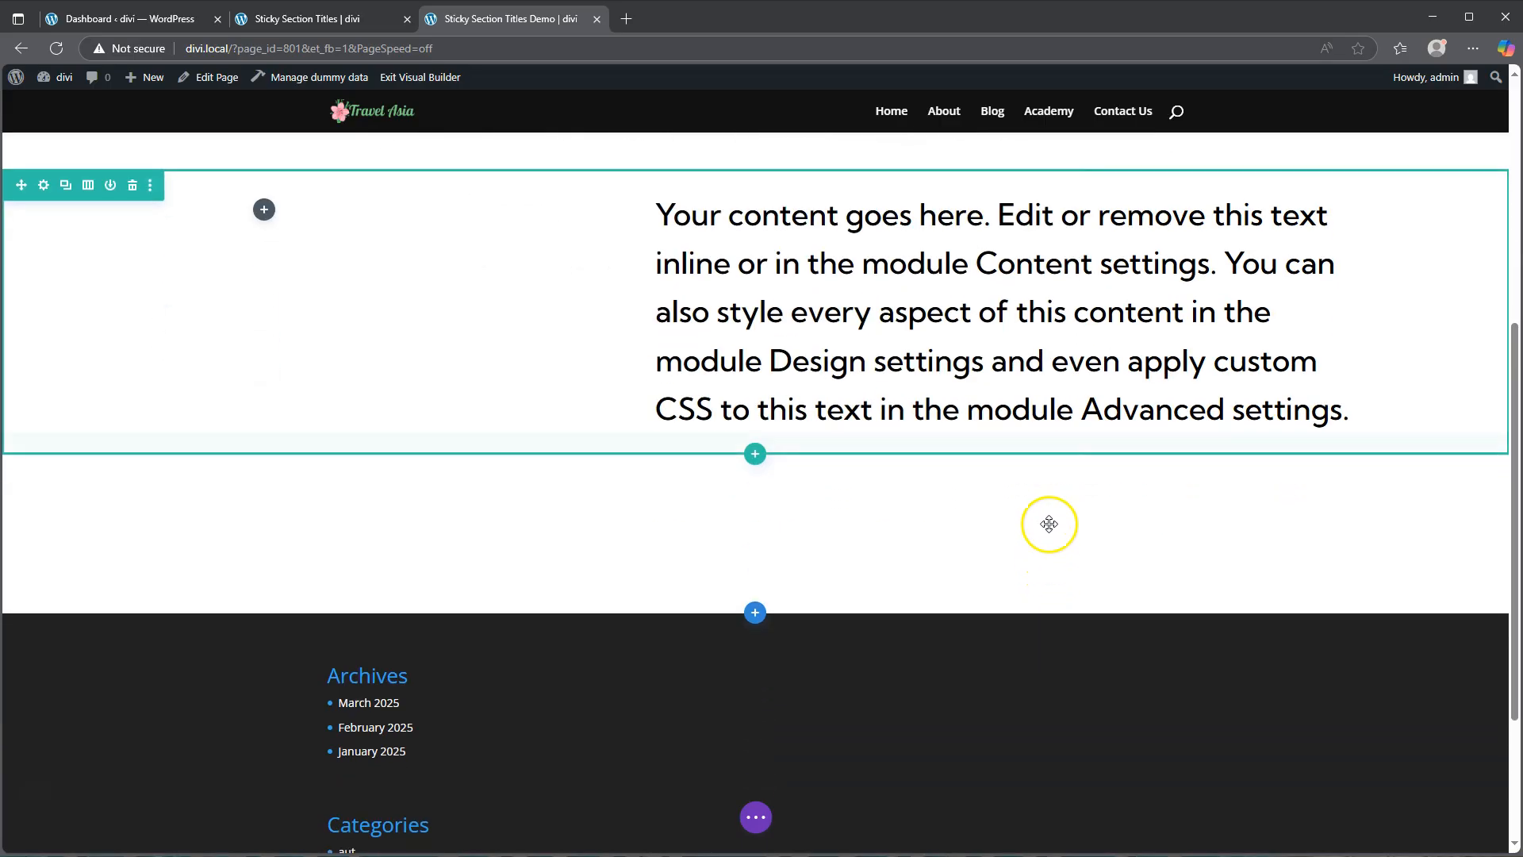
Step: Add an Image module below the Text module and choose the financial-planning-29 image from the media library
left_click(1004, 407)
scroll(984, 599, "down", 3)
scroll(976, 627, "down", 1)
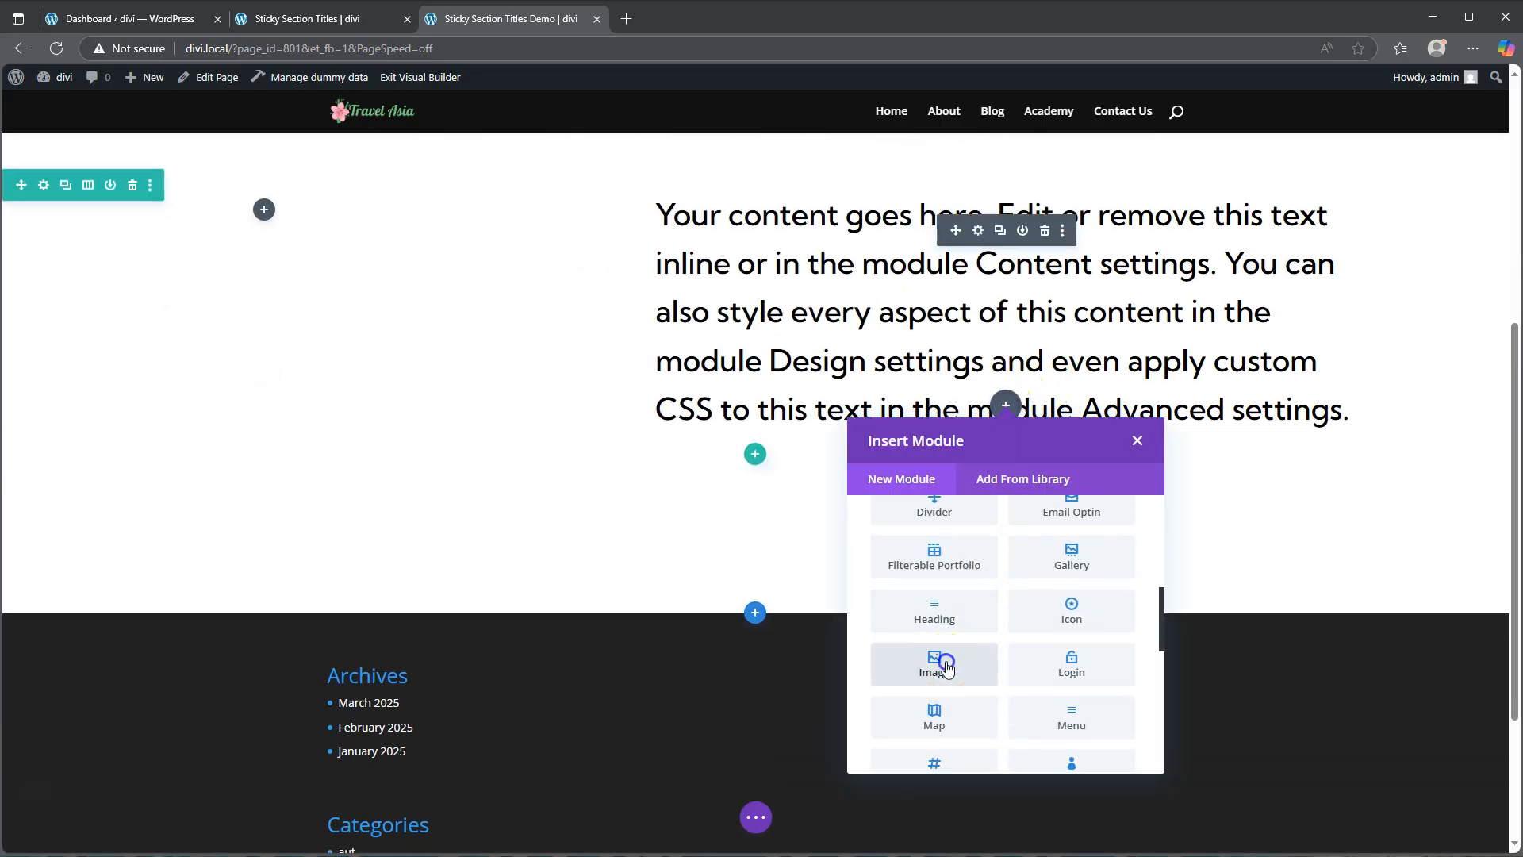
left_click(945, 661)
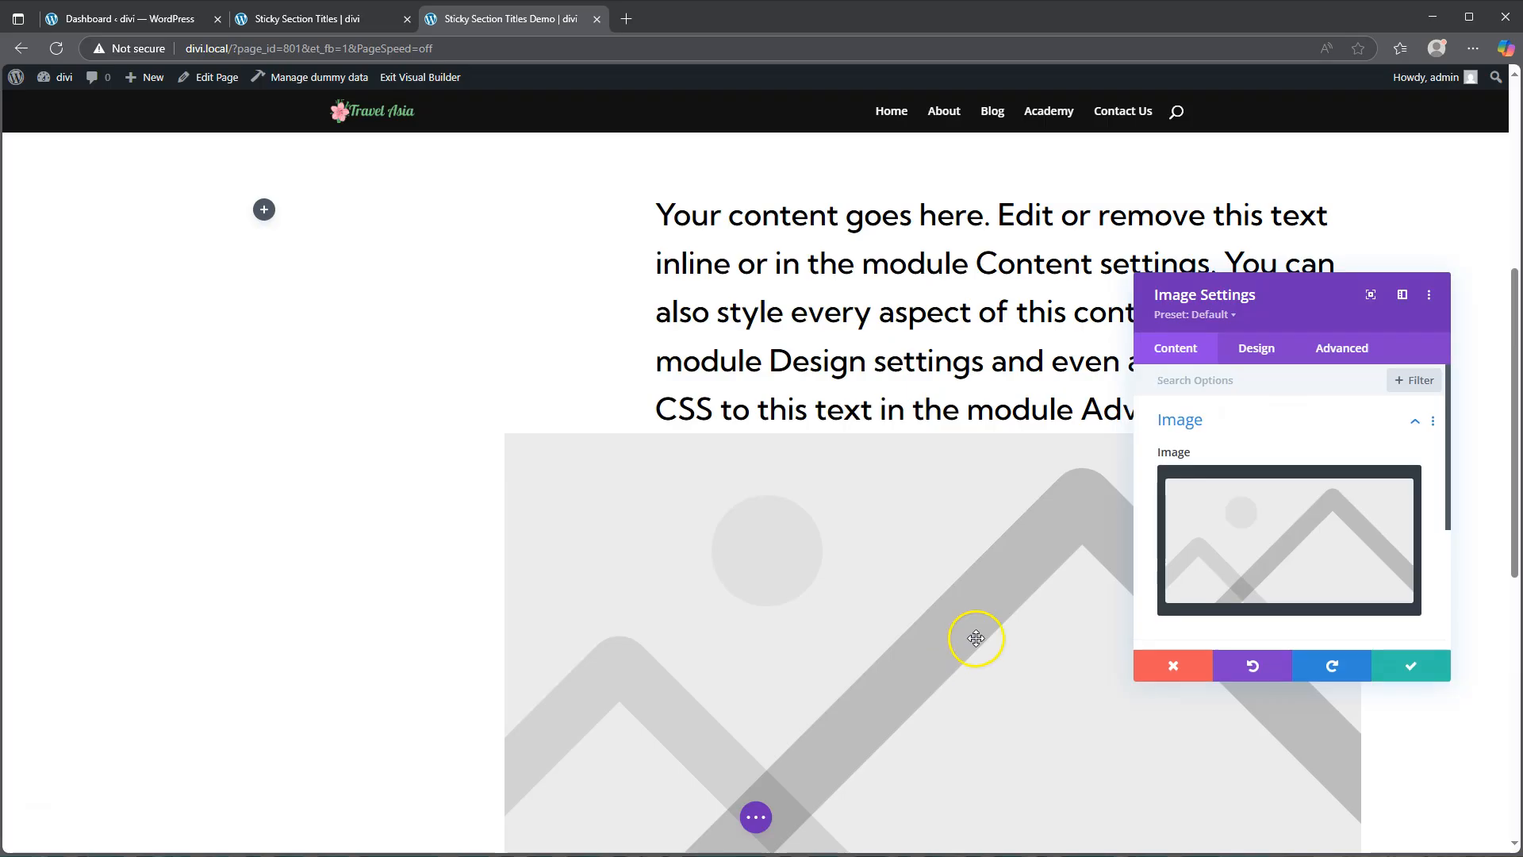
left_click(1275, 537)
left_click(956, 496)
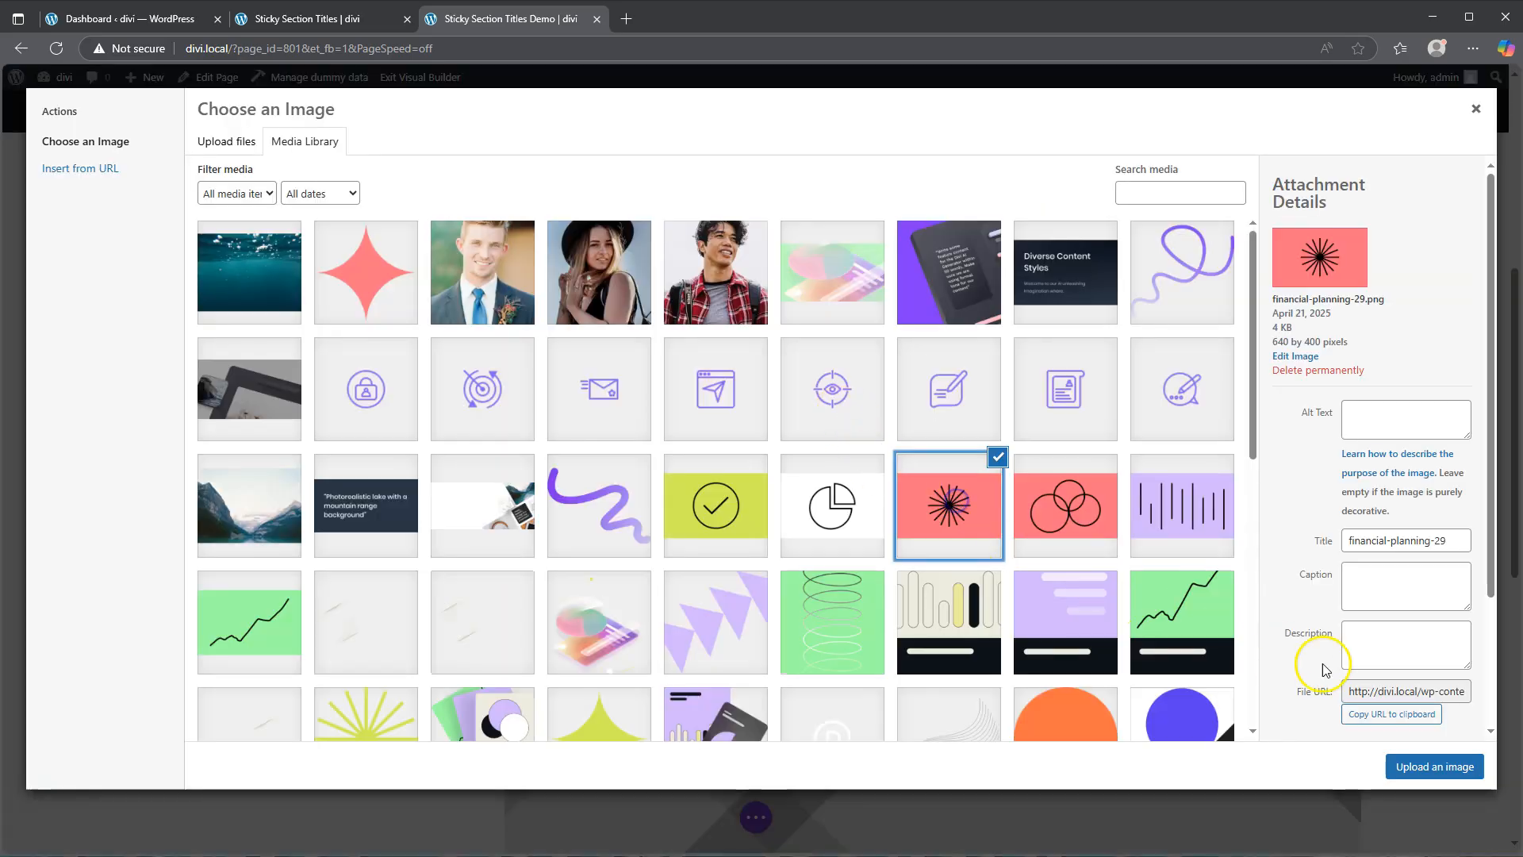
left_click(1437, 768)
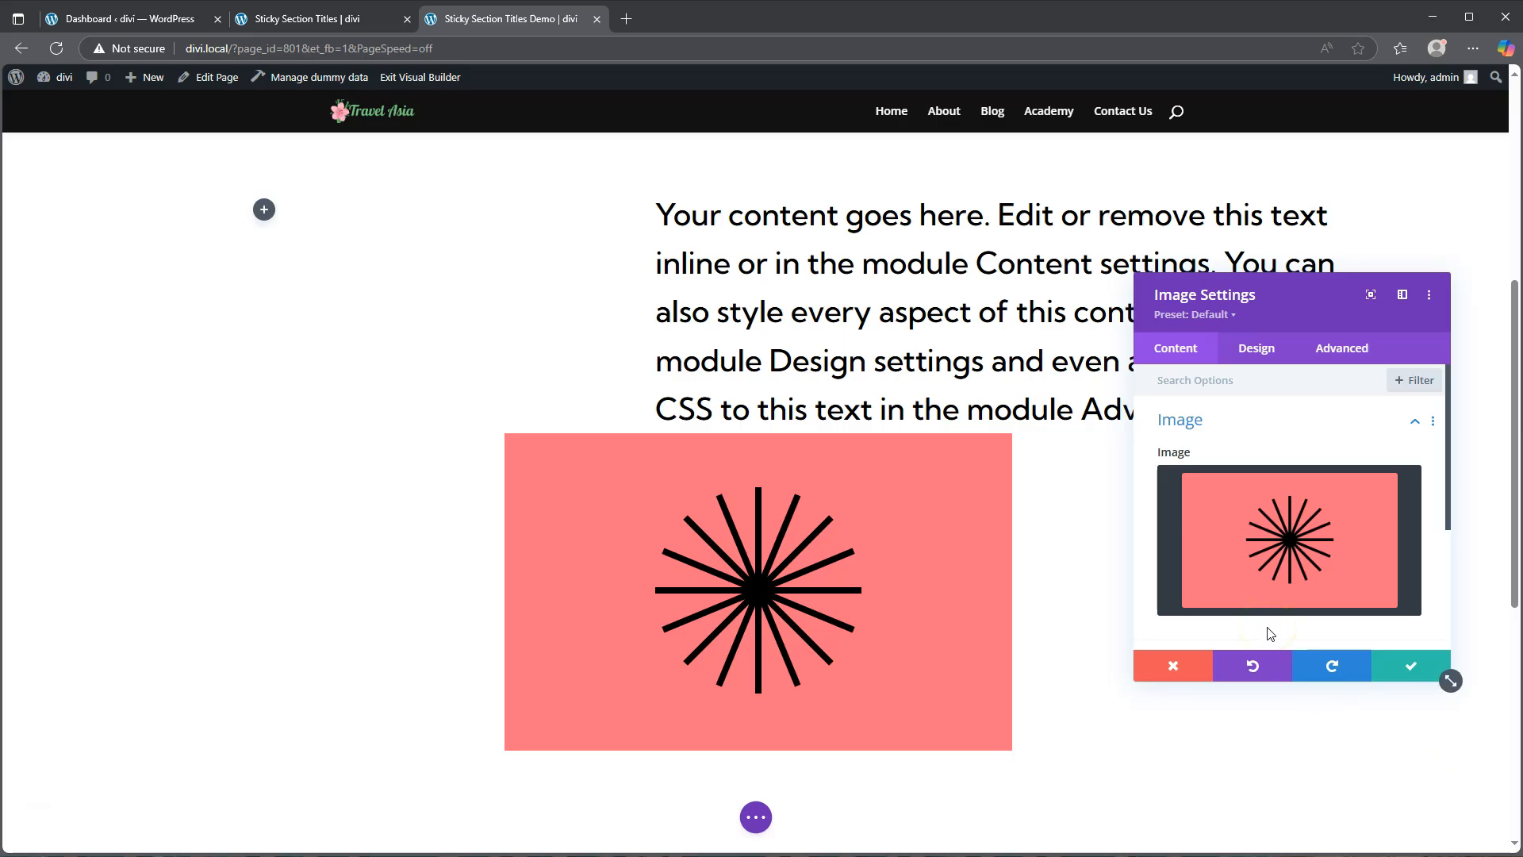
Step: Turn on Force Fullwidth in the image's Sizing settings
left_click(1257, 352)
left_click(1206, 468)
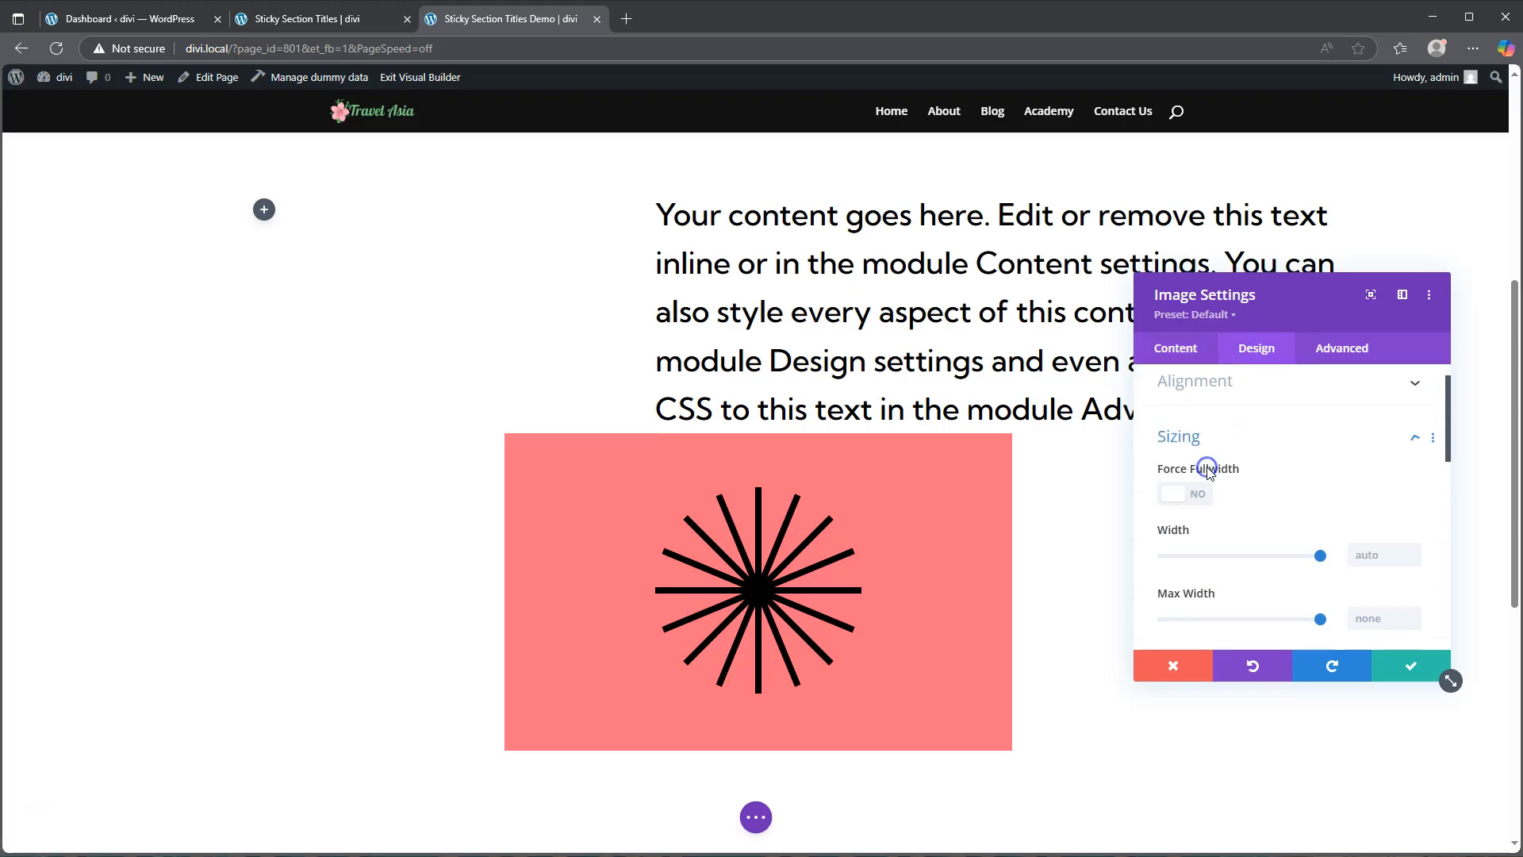
left_click(1192, 449)
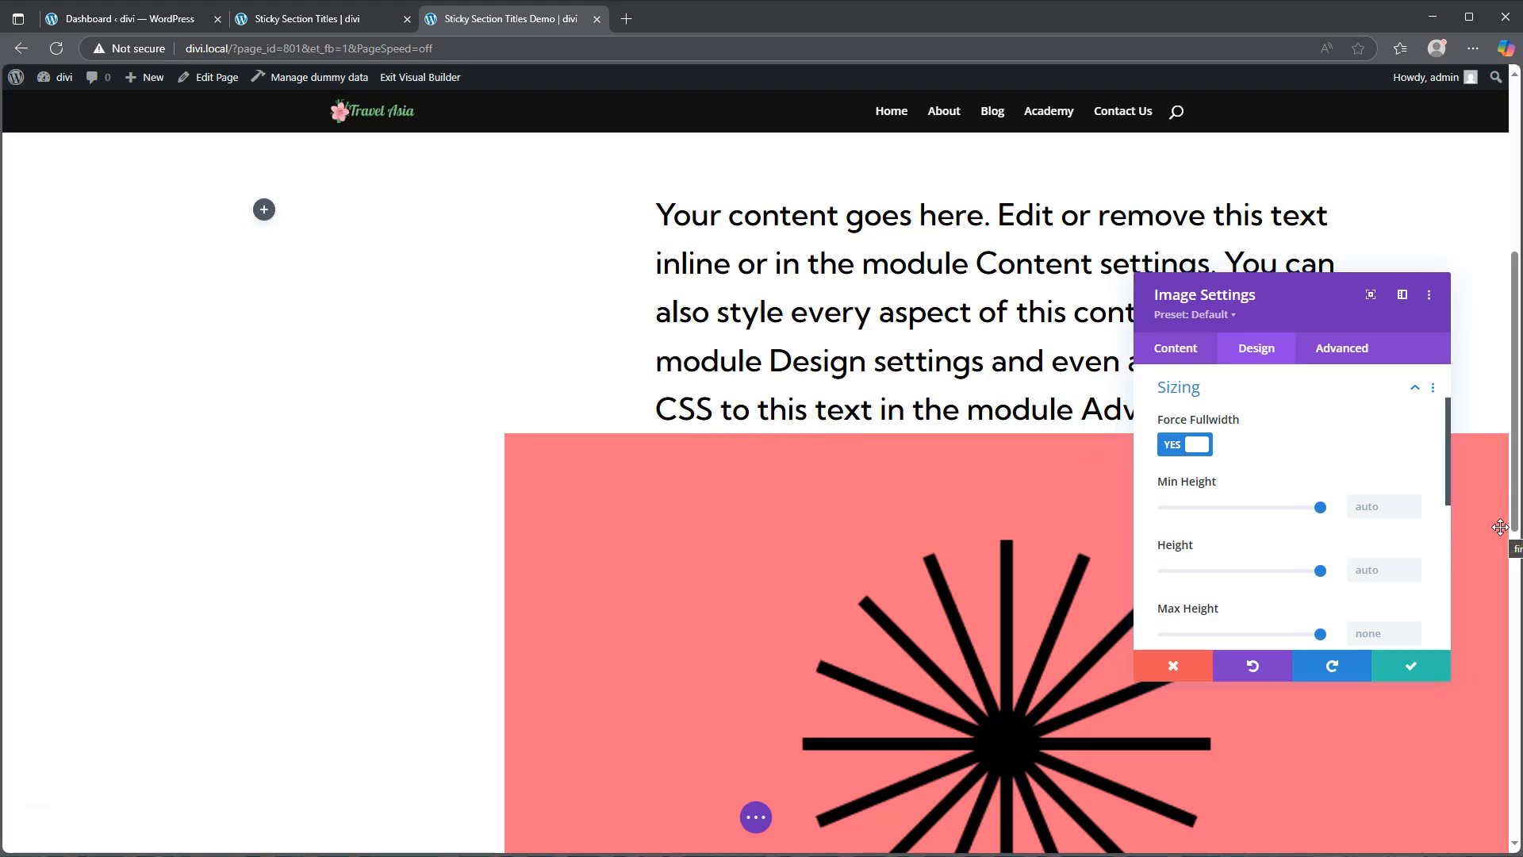
Step: Set the image's top margin to 100px and save the Image module settings
scroll(1306, 555, "down", 8)
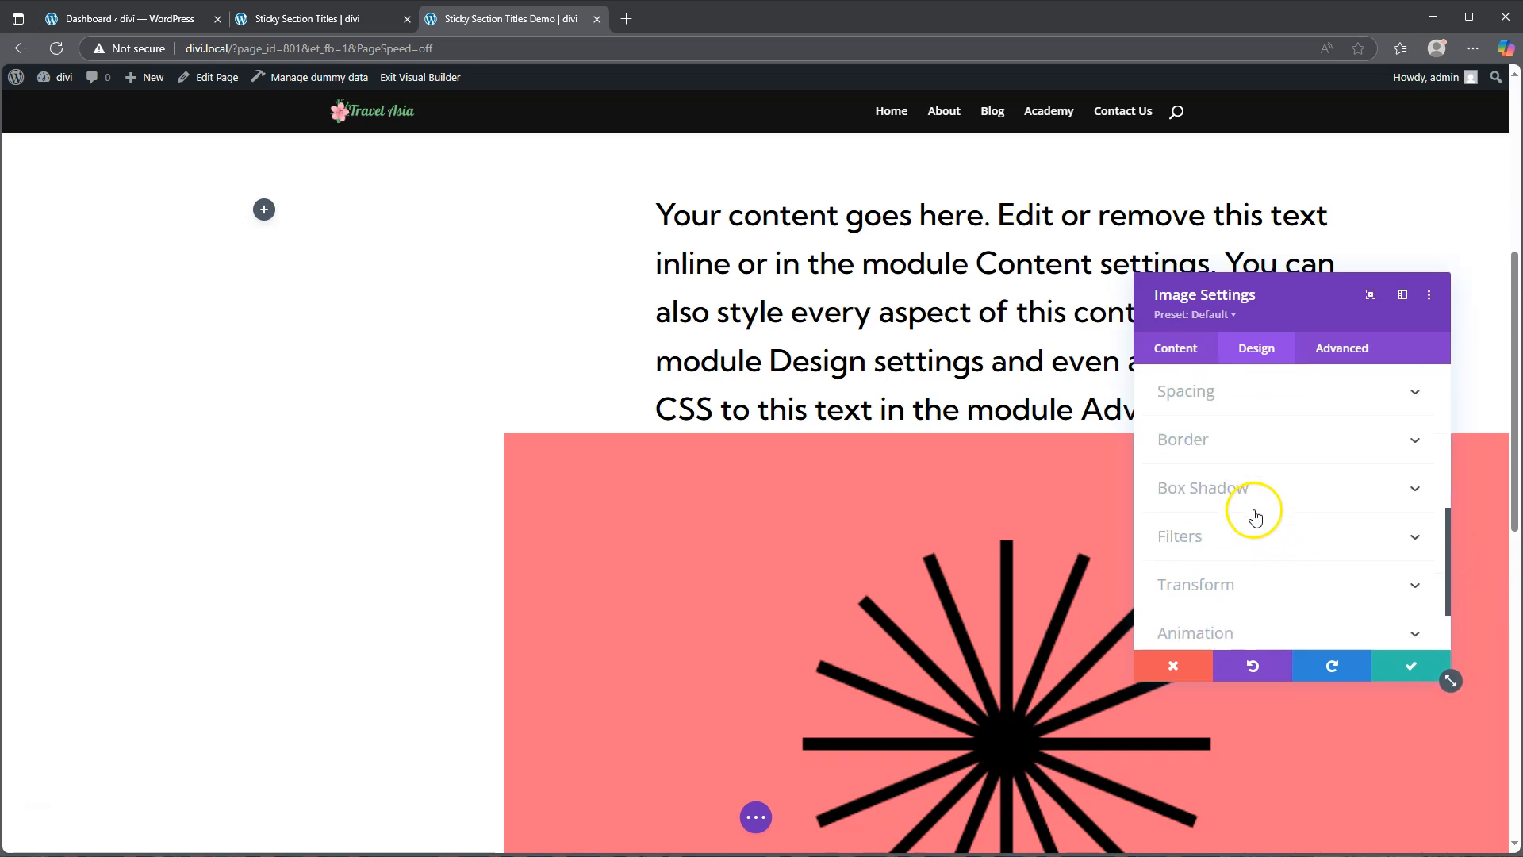
left_click(1243, 388)
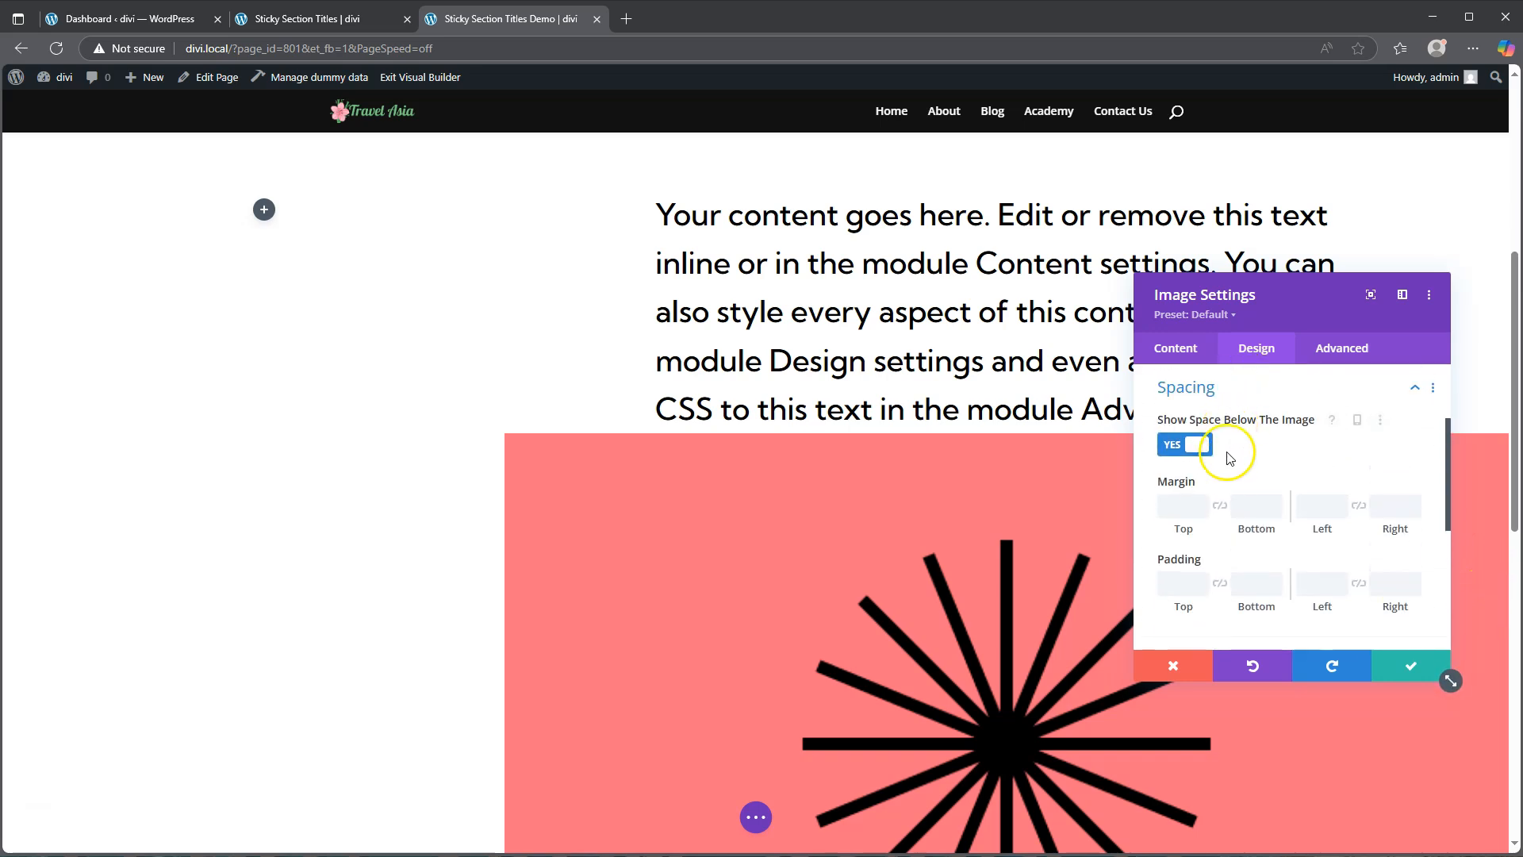
left_click(1180, 508)
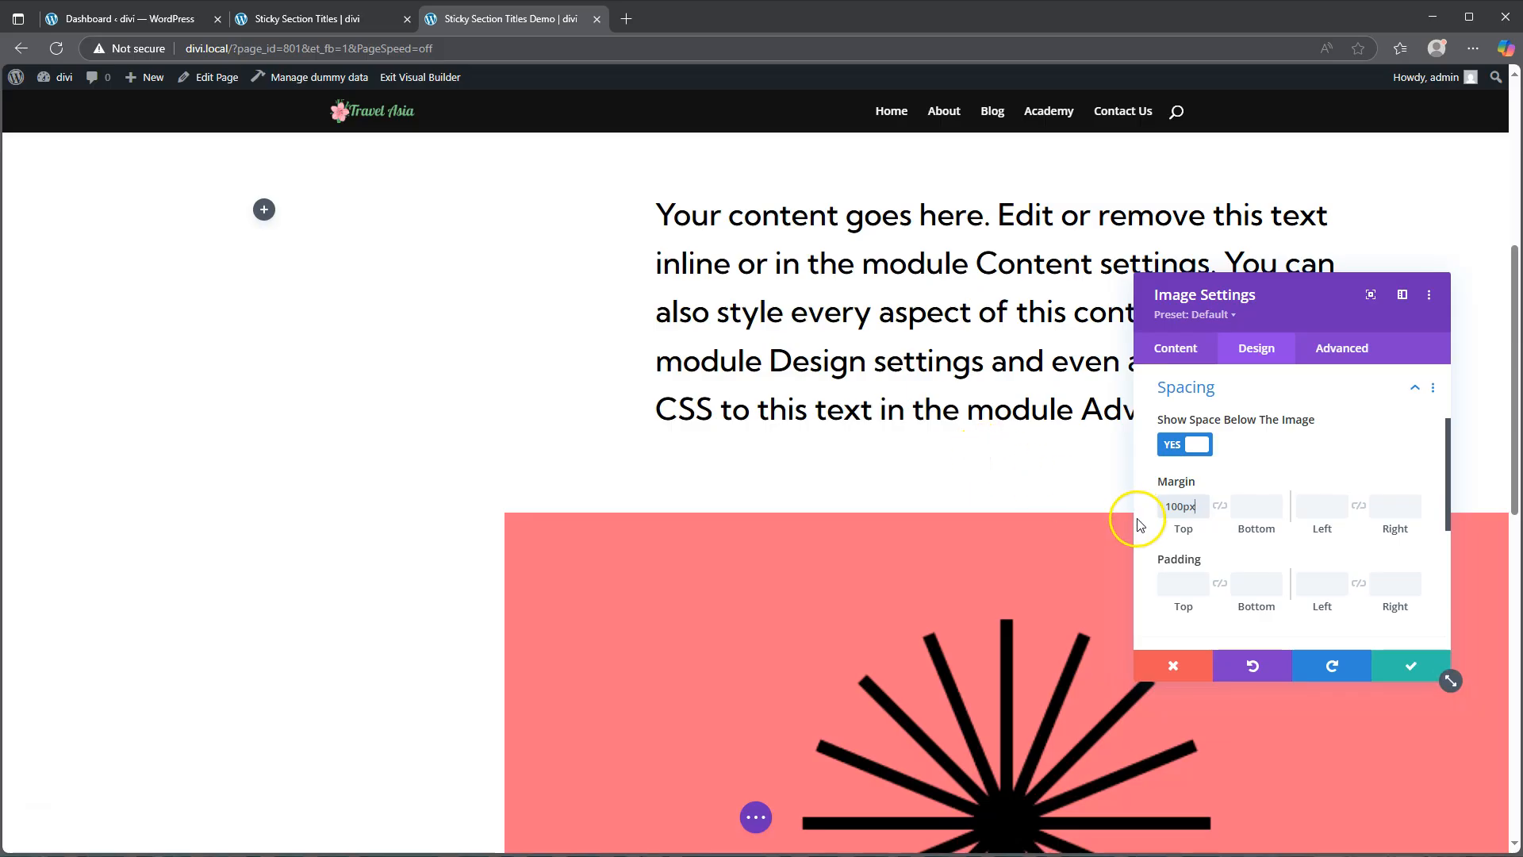
left_click(1410, 665)
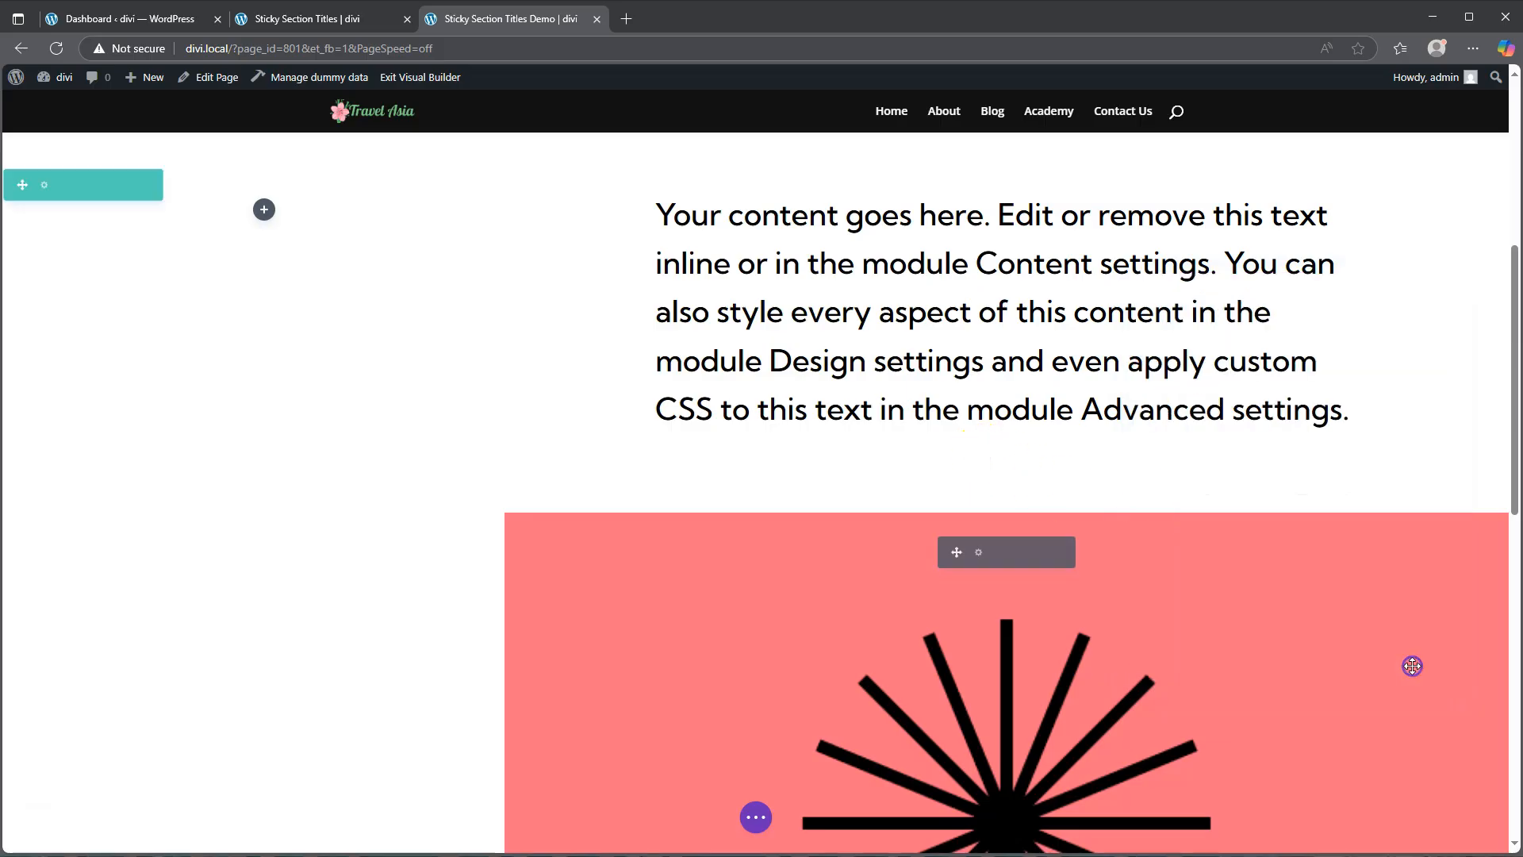
Step: Compare the image layout with the reference Sticky Section Titles page in the other tab
scroll(1149, 629, "down", 5)
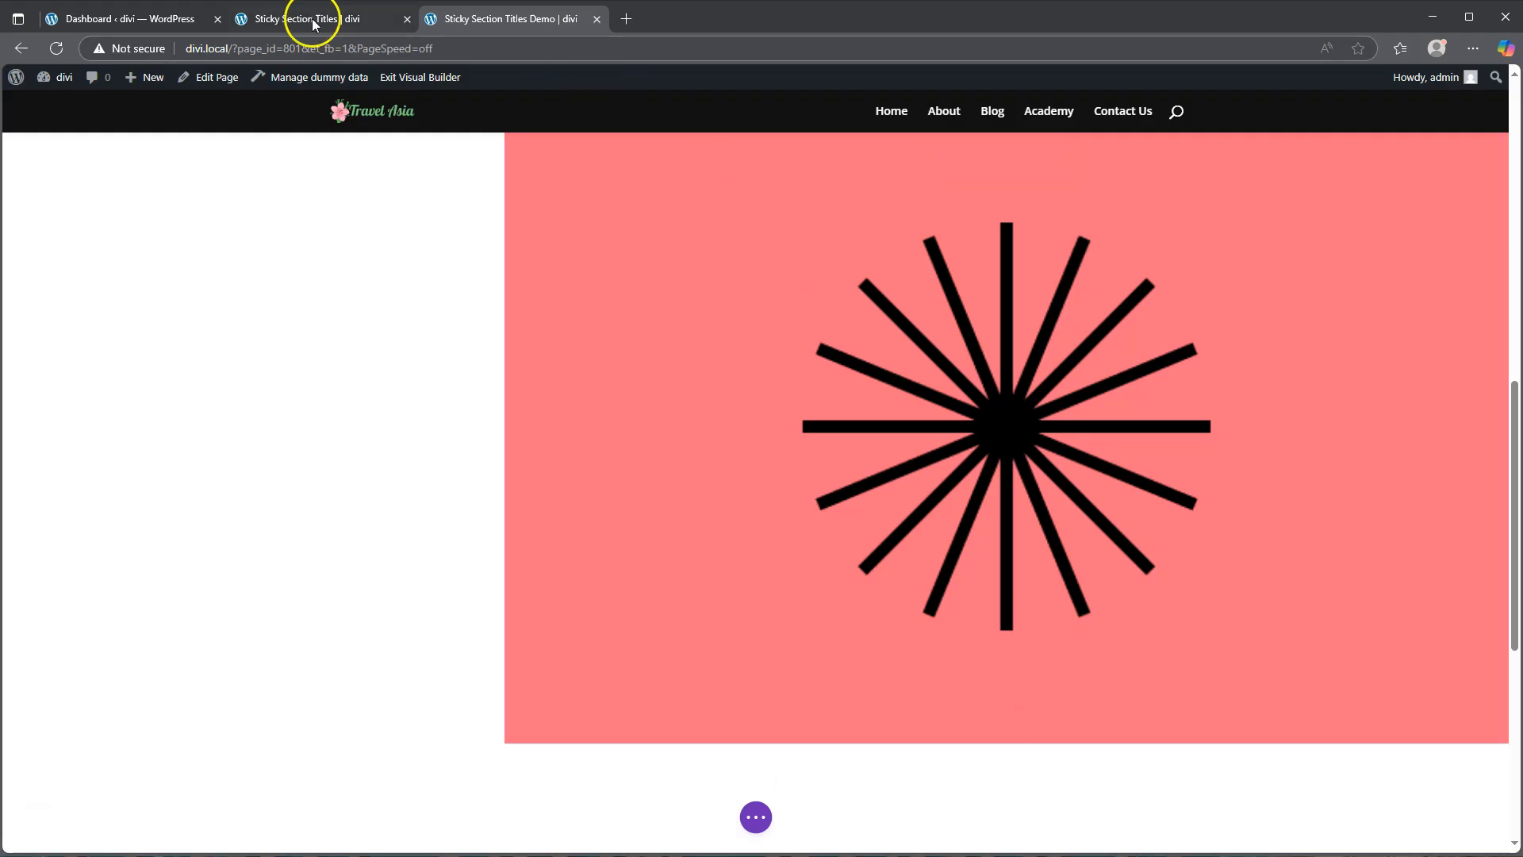
left_click(314, 25)
scroll(808, 379, "down", 5)
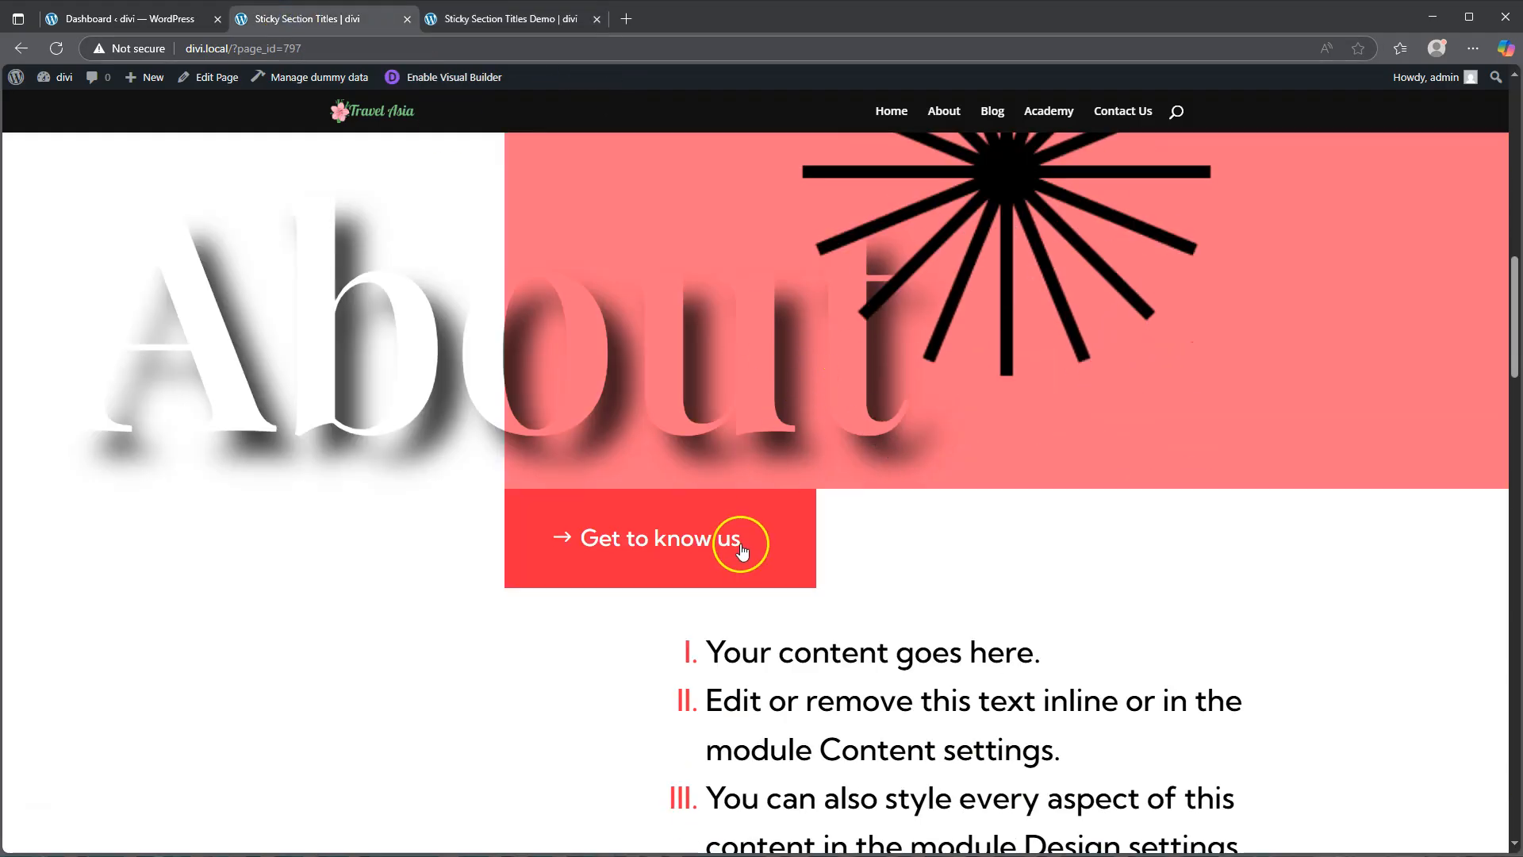
left_click(472, 21)
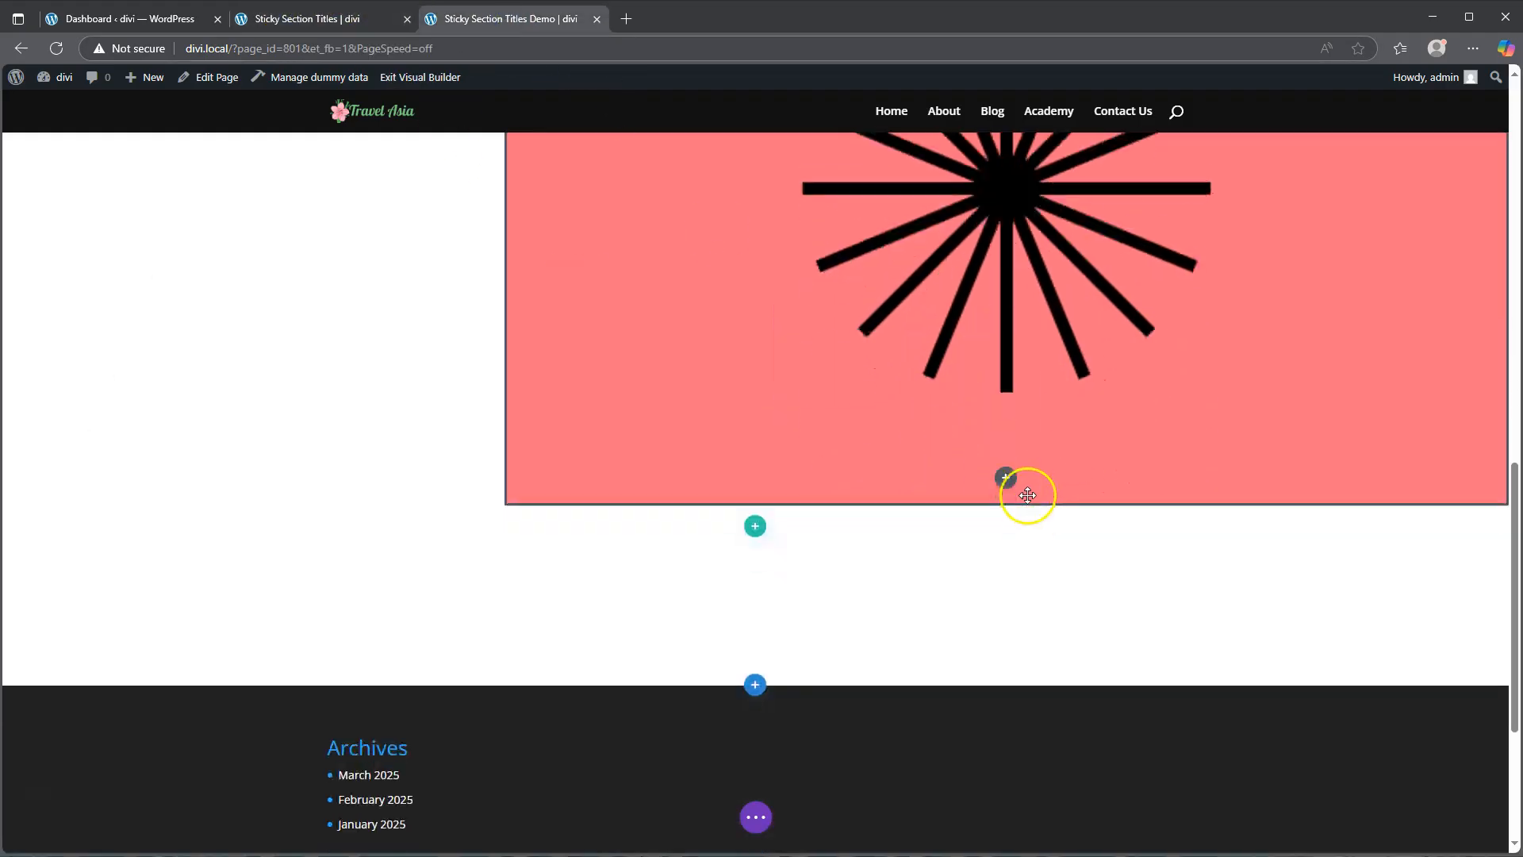
Step: Add a Button module below the image and change its text to Get to know us
left_click(1006, 478)
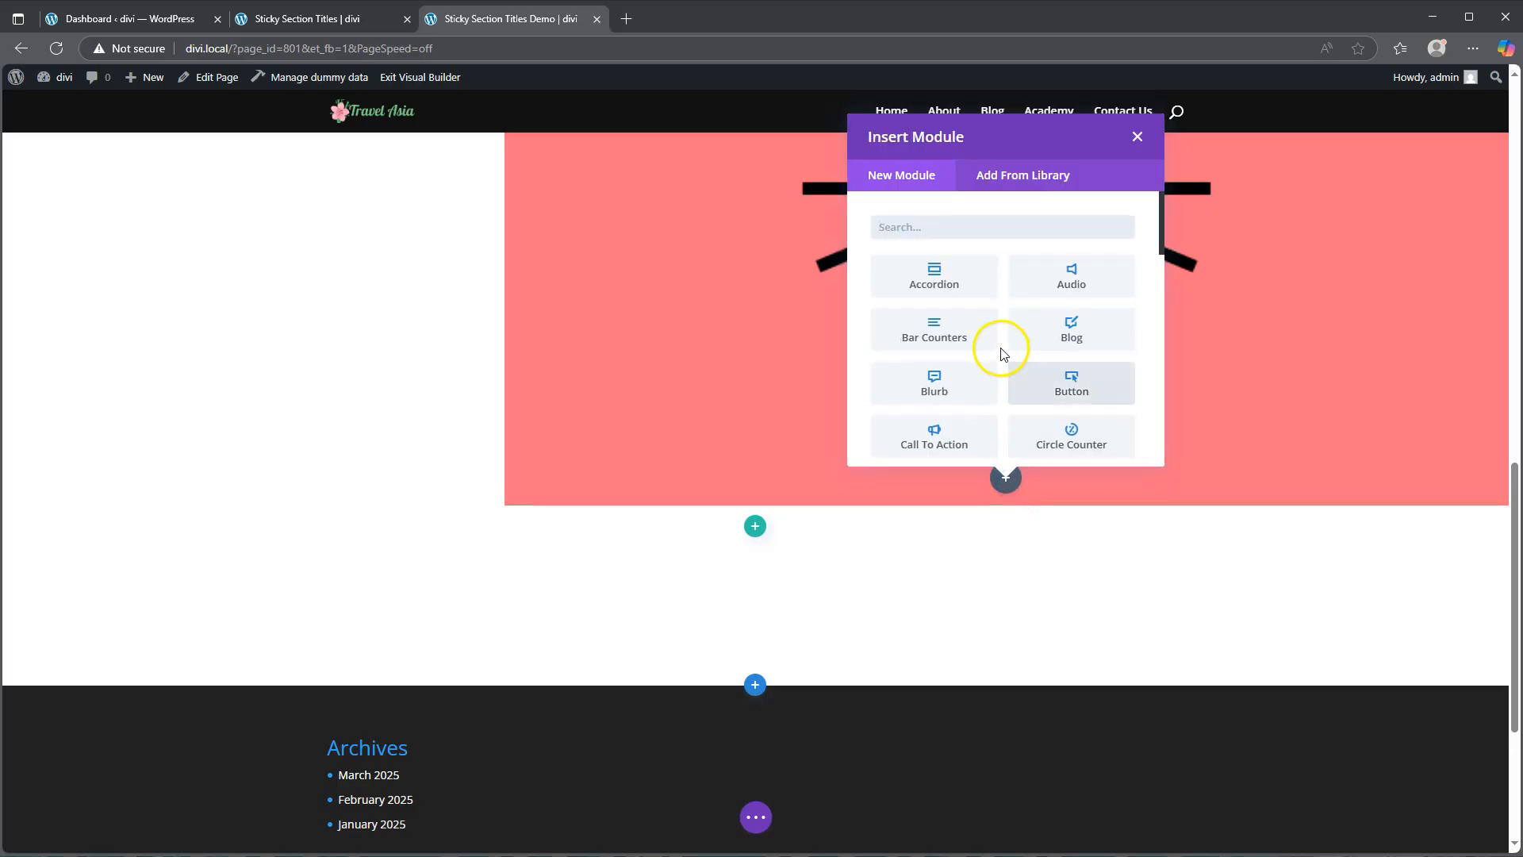
left_click(1064, 384)
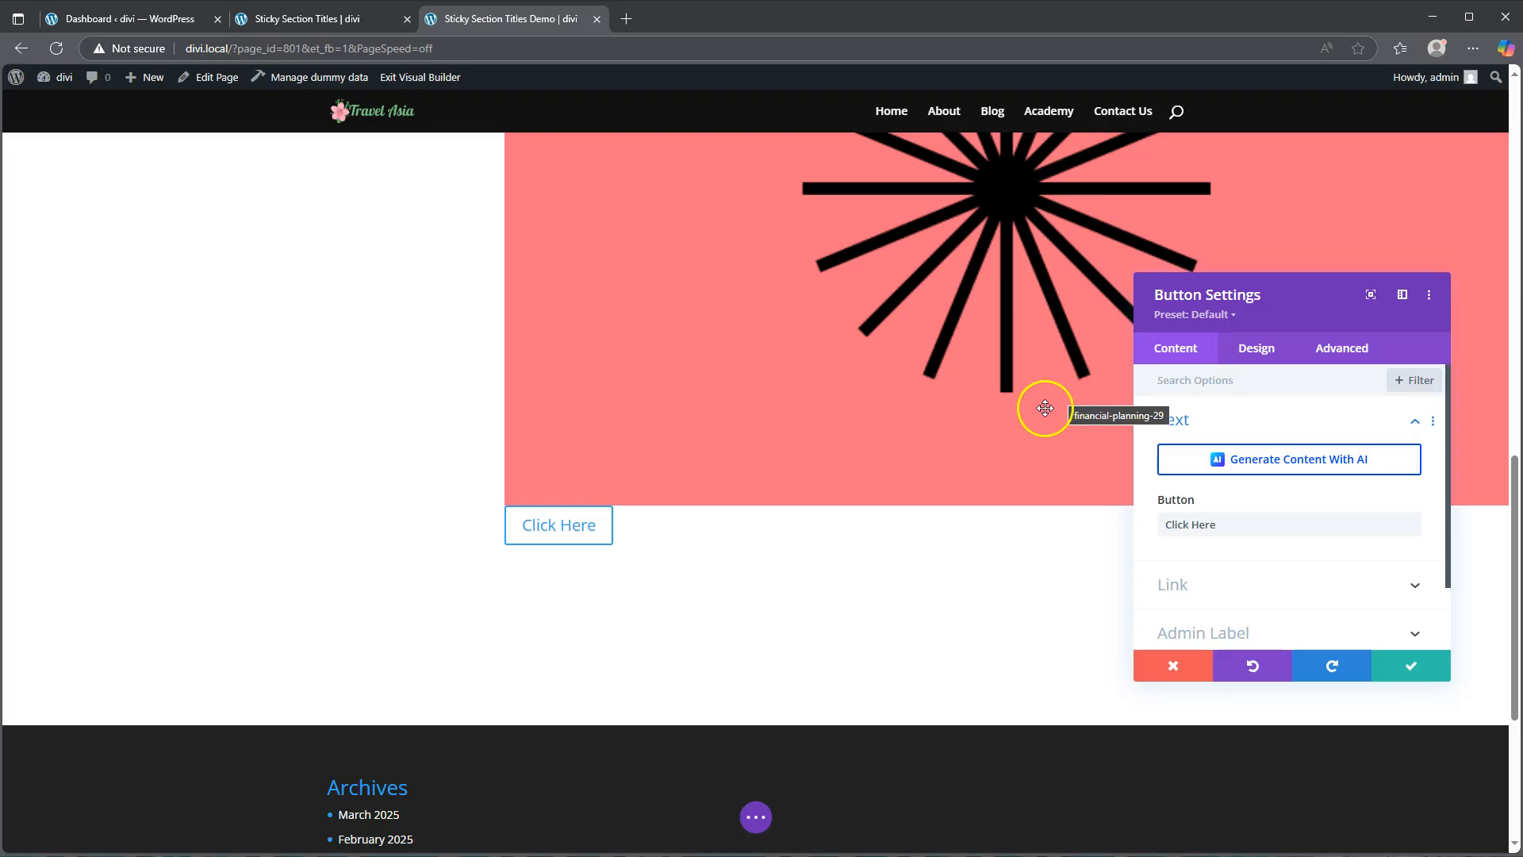
left_click_drag(1234, 523, 1133, 525)
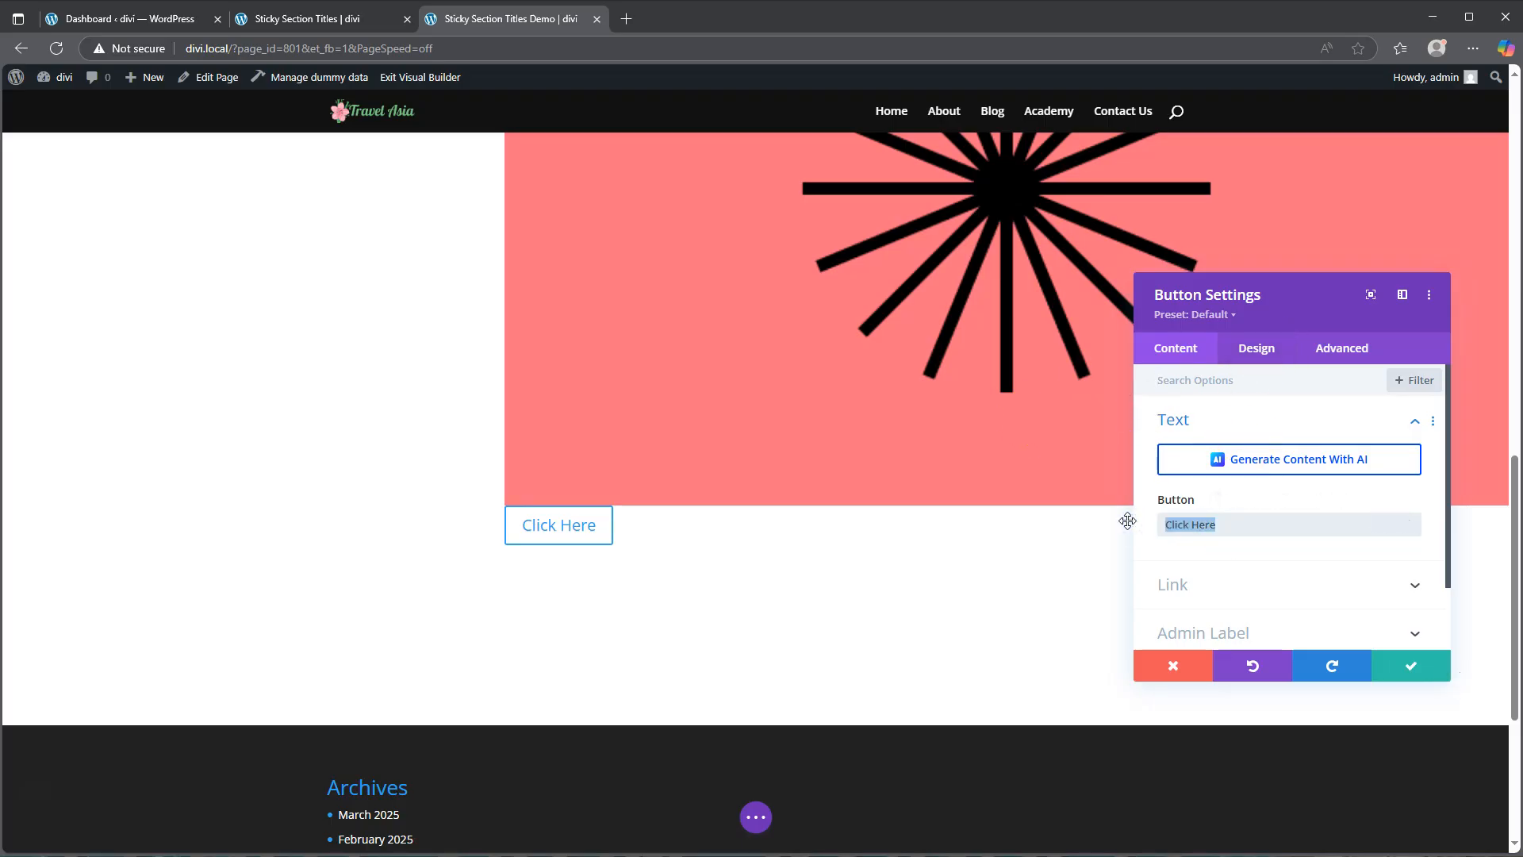
left_click(341, 16)
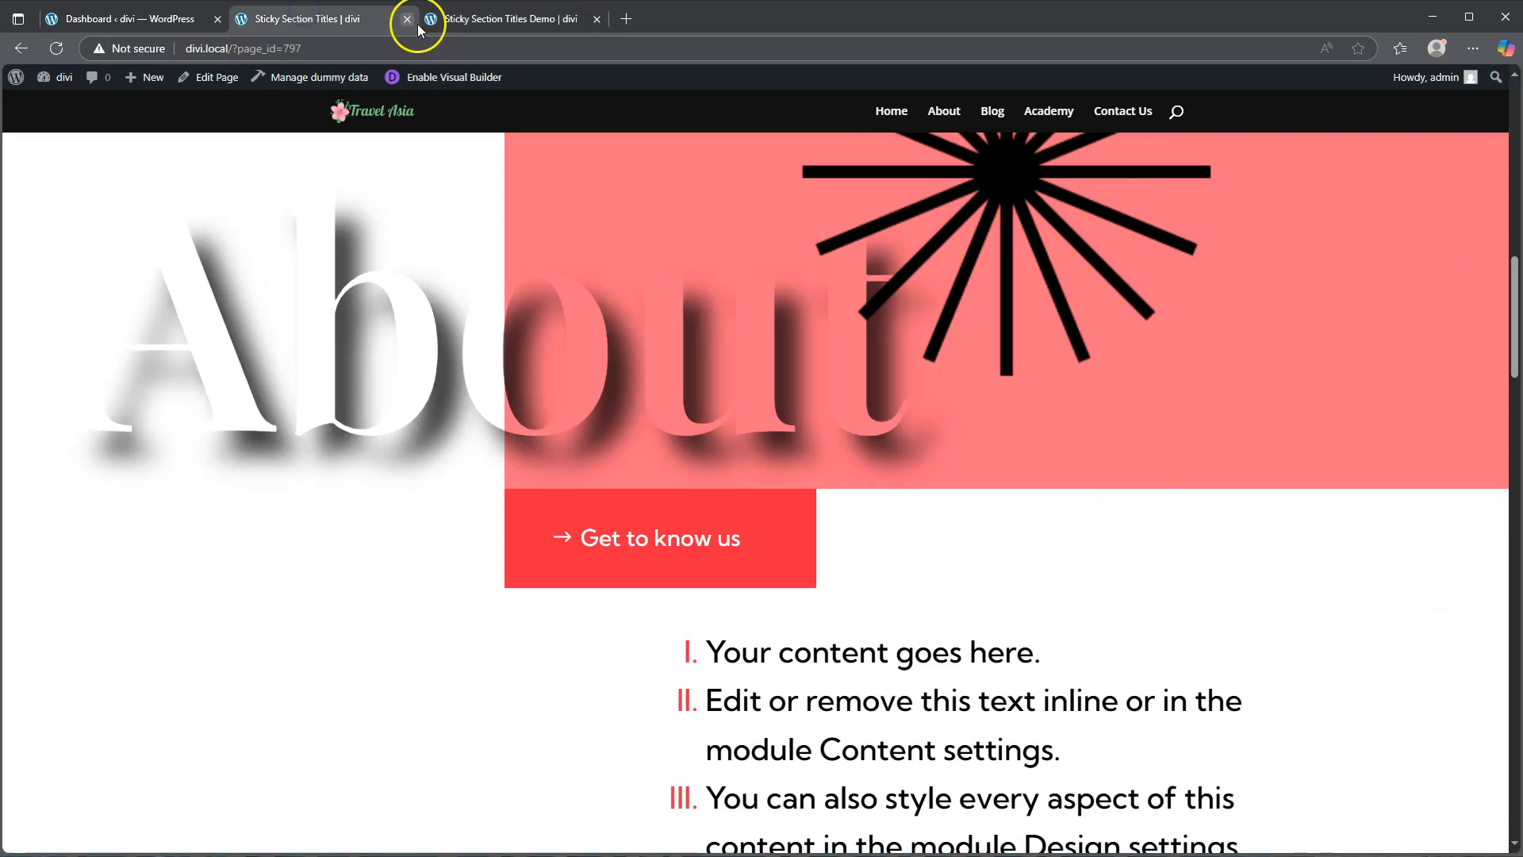
left_click(514, 21)
type("Get to know us")
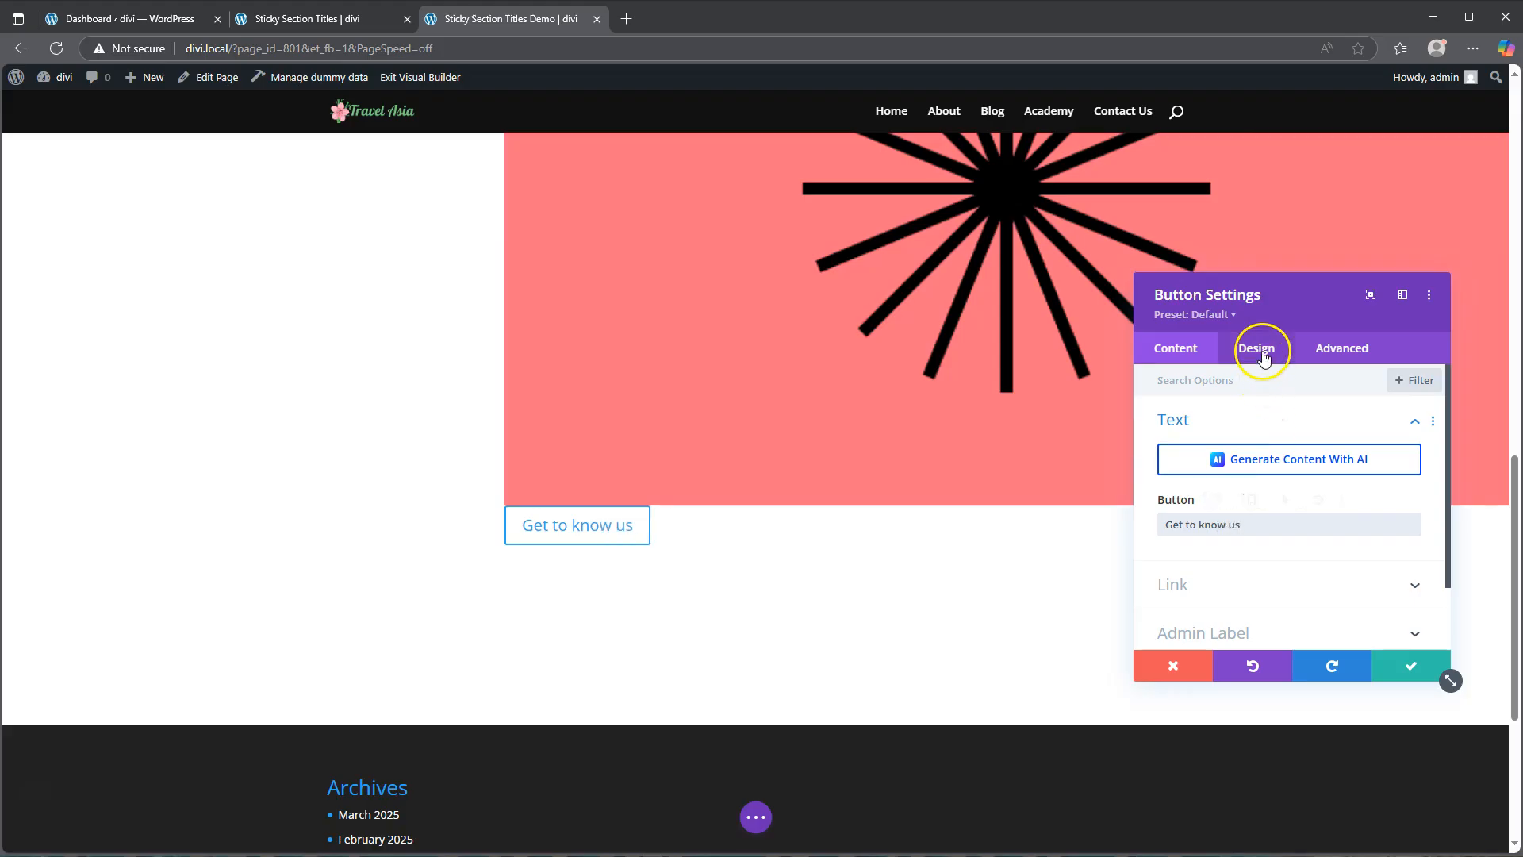
Step: Turn on custom styles for the button in its Design settings
left_click(1258, 349)
left_click(1206, 525)
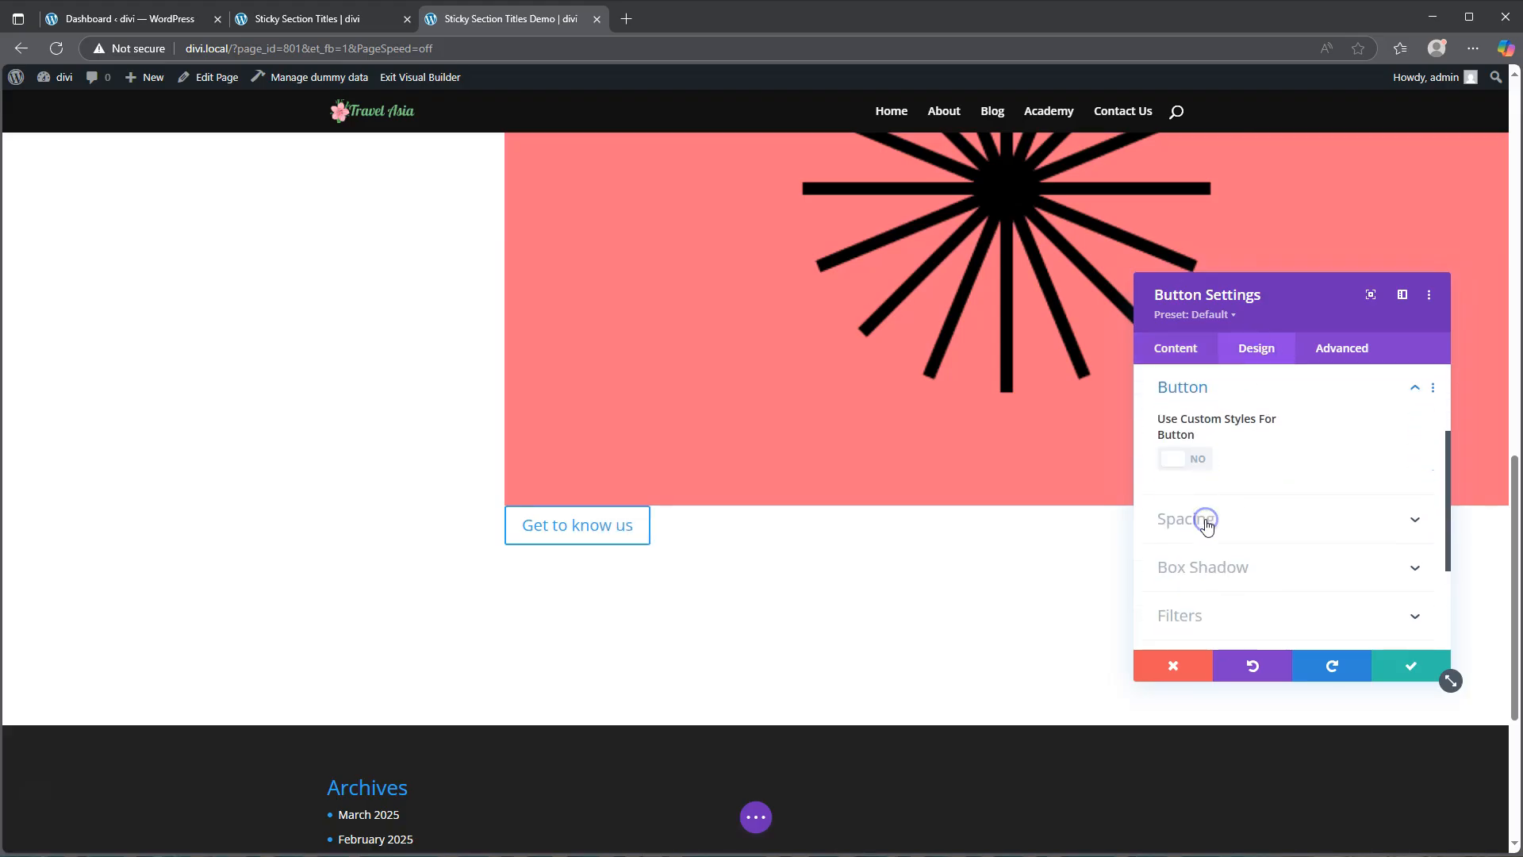
left_click(1187, 460)
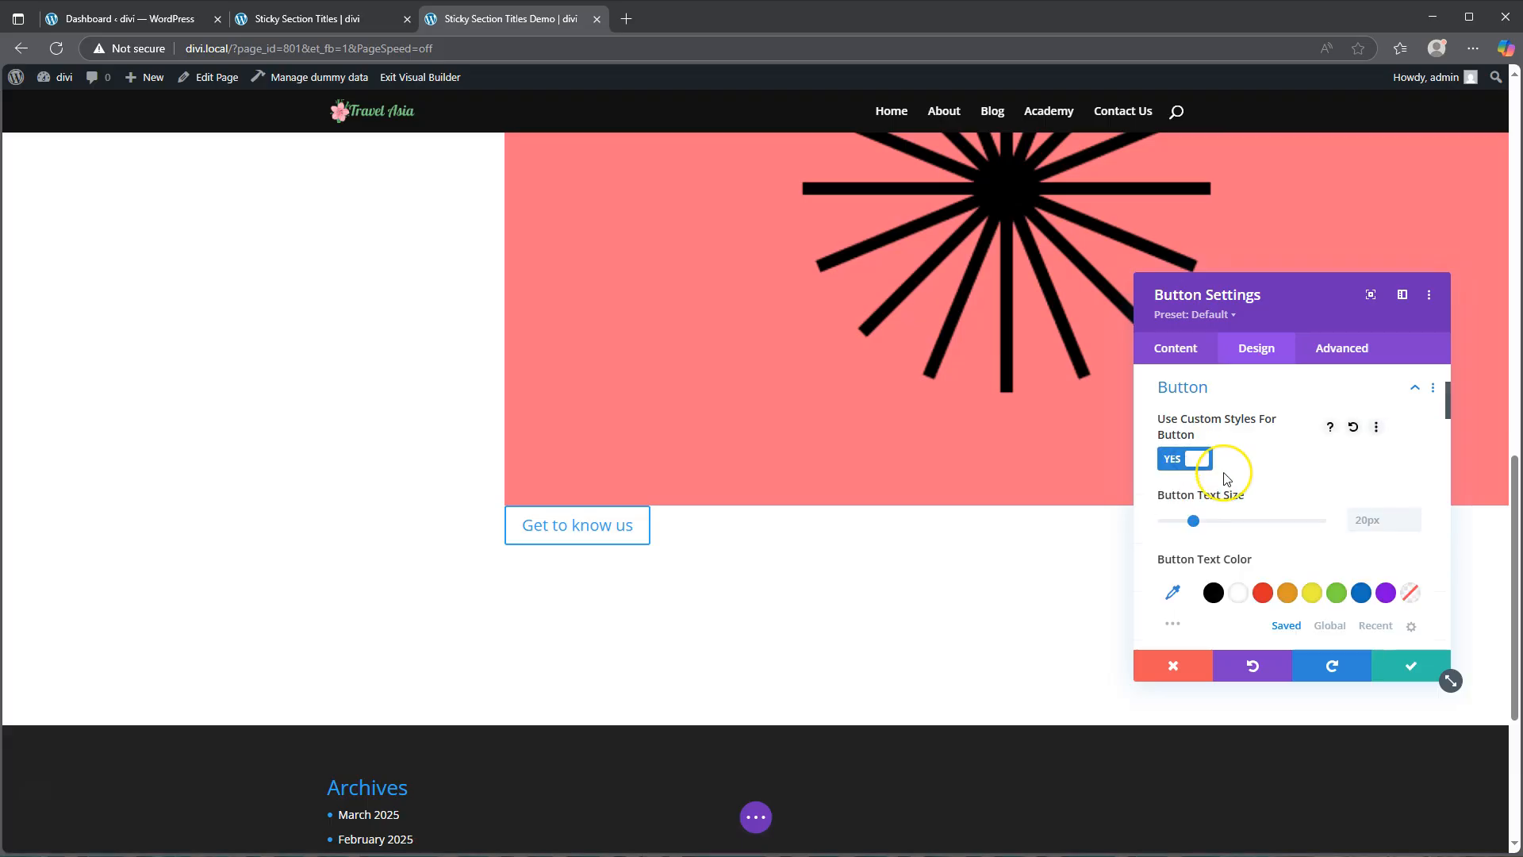
Step: Make the button text size responsive: 1.5vw on desktop and 2.5vw on tablet
scroll(1227, 477, "down", 1)
mouse_move(1261, 423)
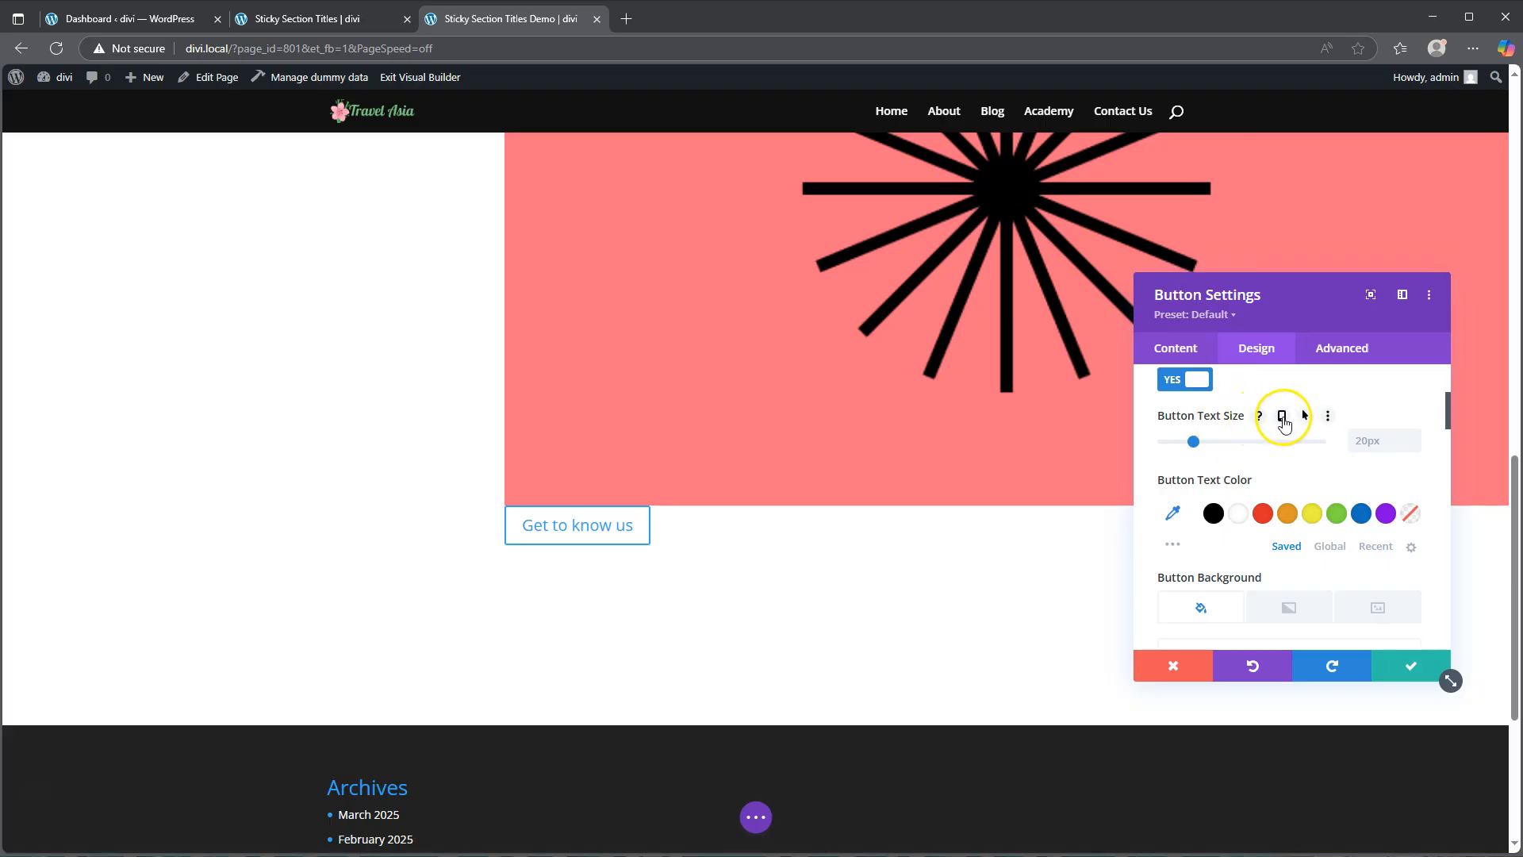
left_click(1282, 418)
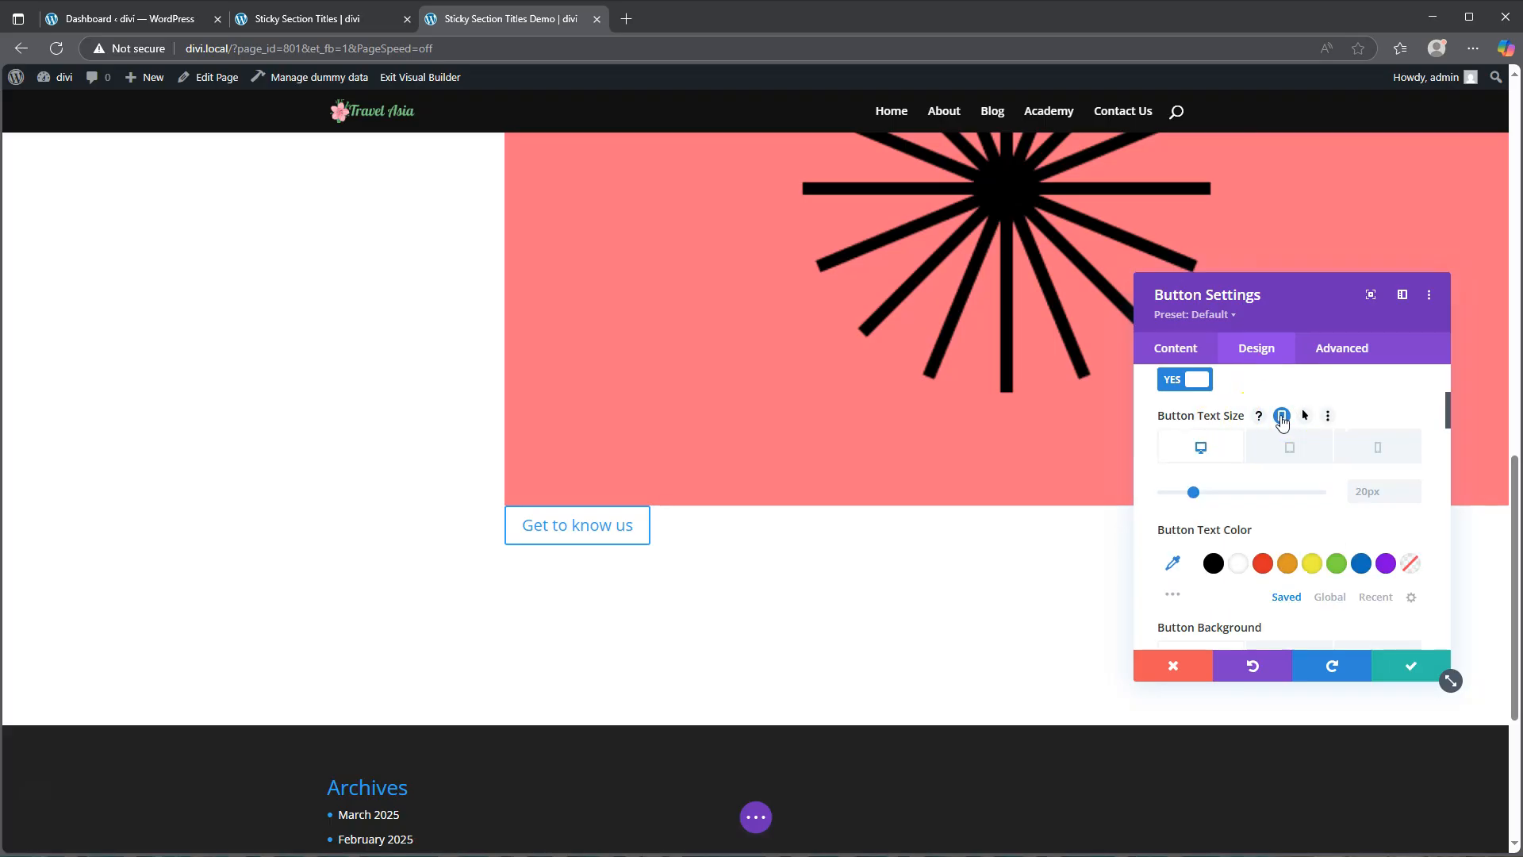
left_click(1376, 495)
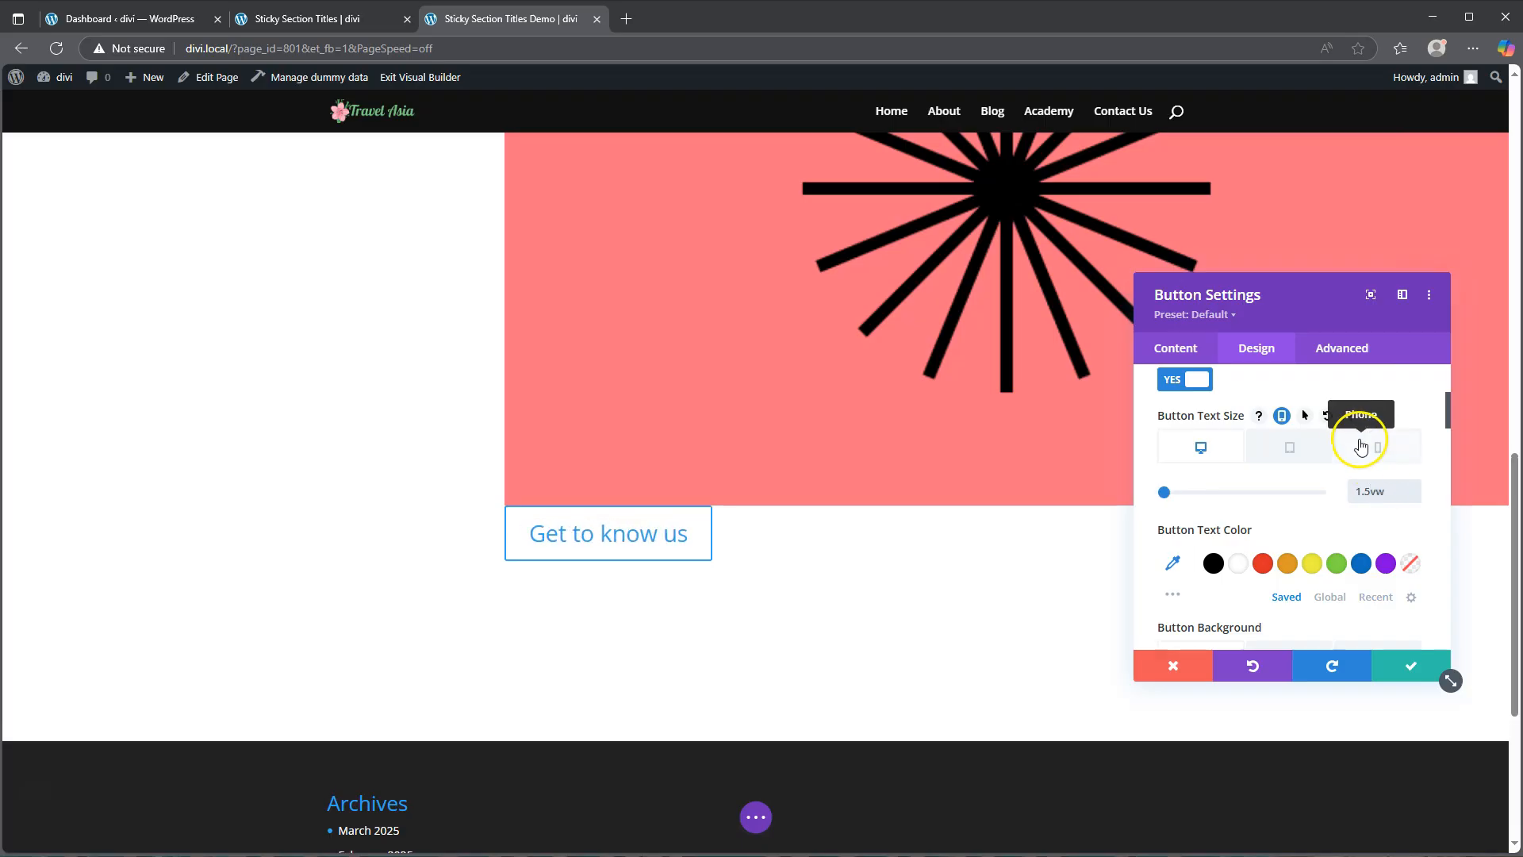
left_click(1287, 444)
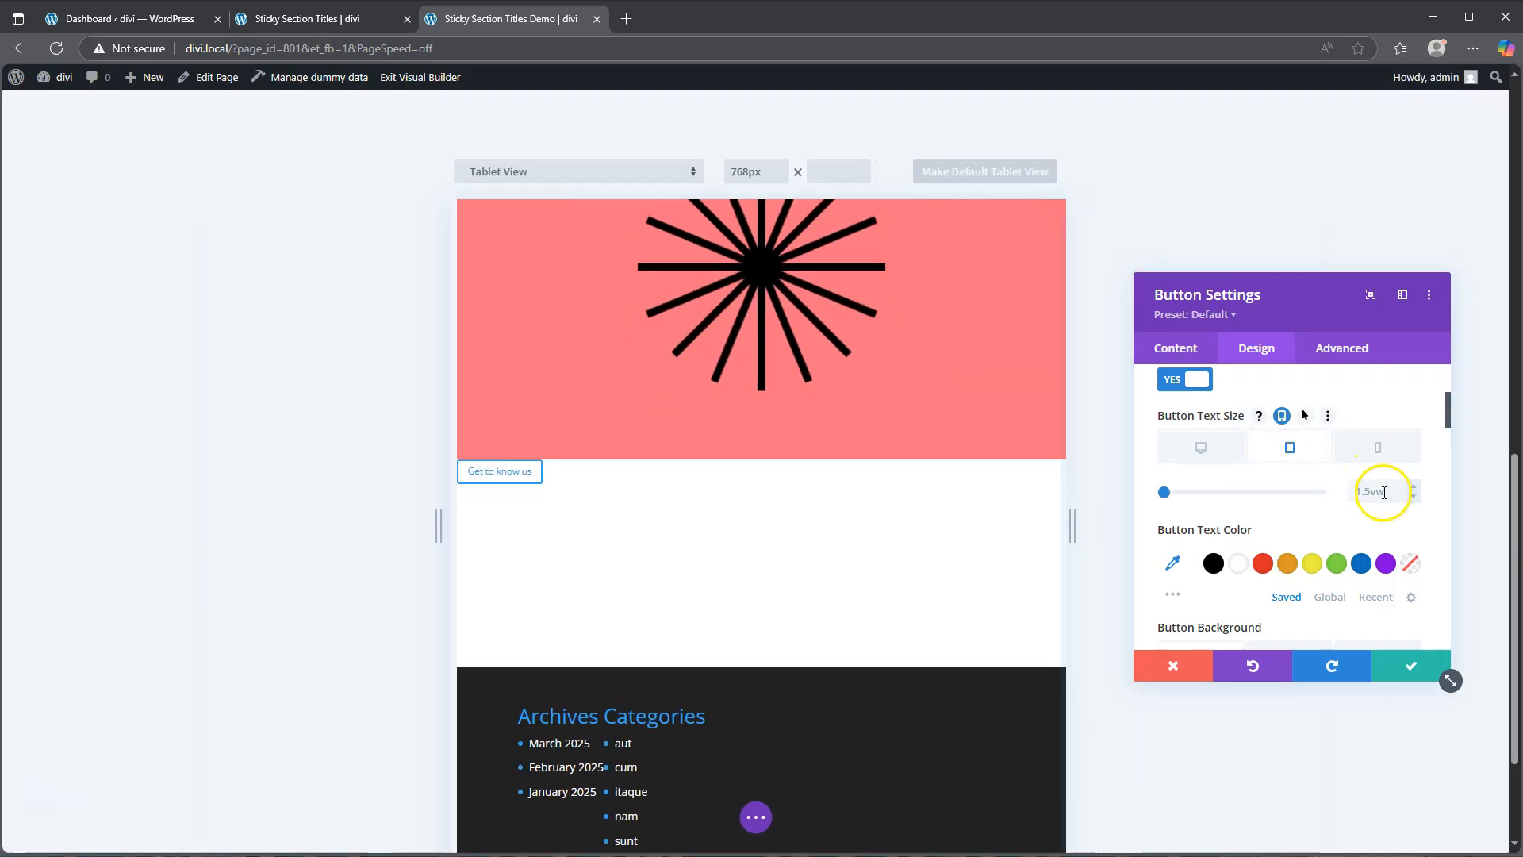
left_click(1415, 487)
left_click(1415, 487)
left_click(1416, 487)
left_click(1415, 487)
left_click(1415, 487)
left_click(1415, 487)
left_click(1416, 487)
left_click(1415, 487)
left_click(1415, 487)
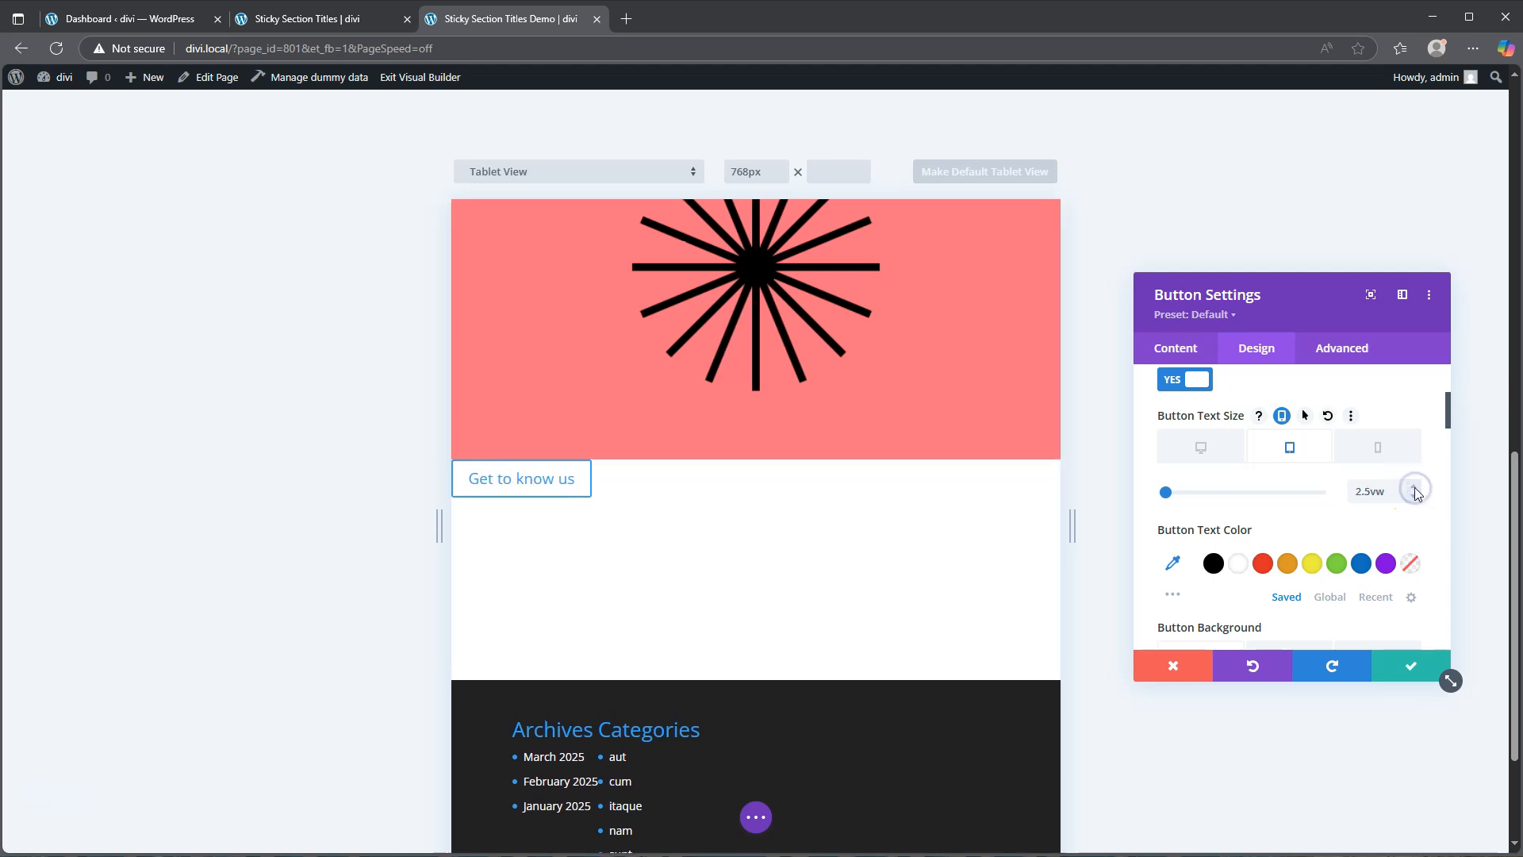
Step: Set the button text size to 3.5vw on phone
left_click(1378, 447)
left_click(1415, 487)
left_click(1415, 487)
left_click(1415, 487)
left_click(1415, 487)
left_click(1415, 488)
left_click(1415, 487)
left_click(1415, 487)
left_click(1415, 487)
left_click(1415, 487)
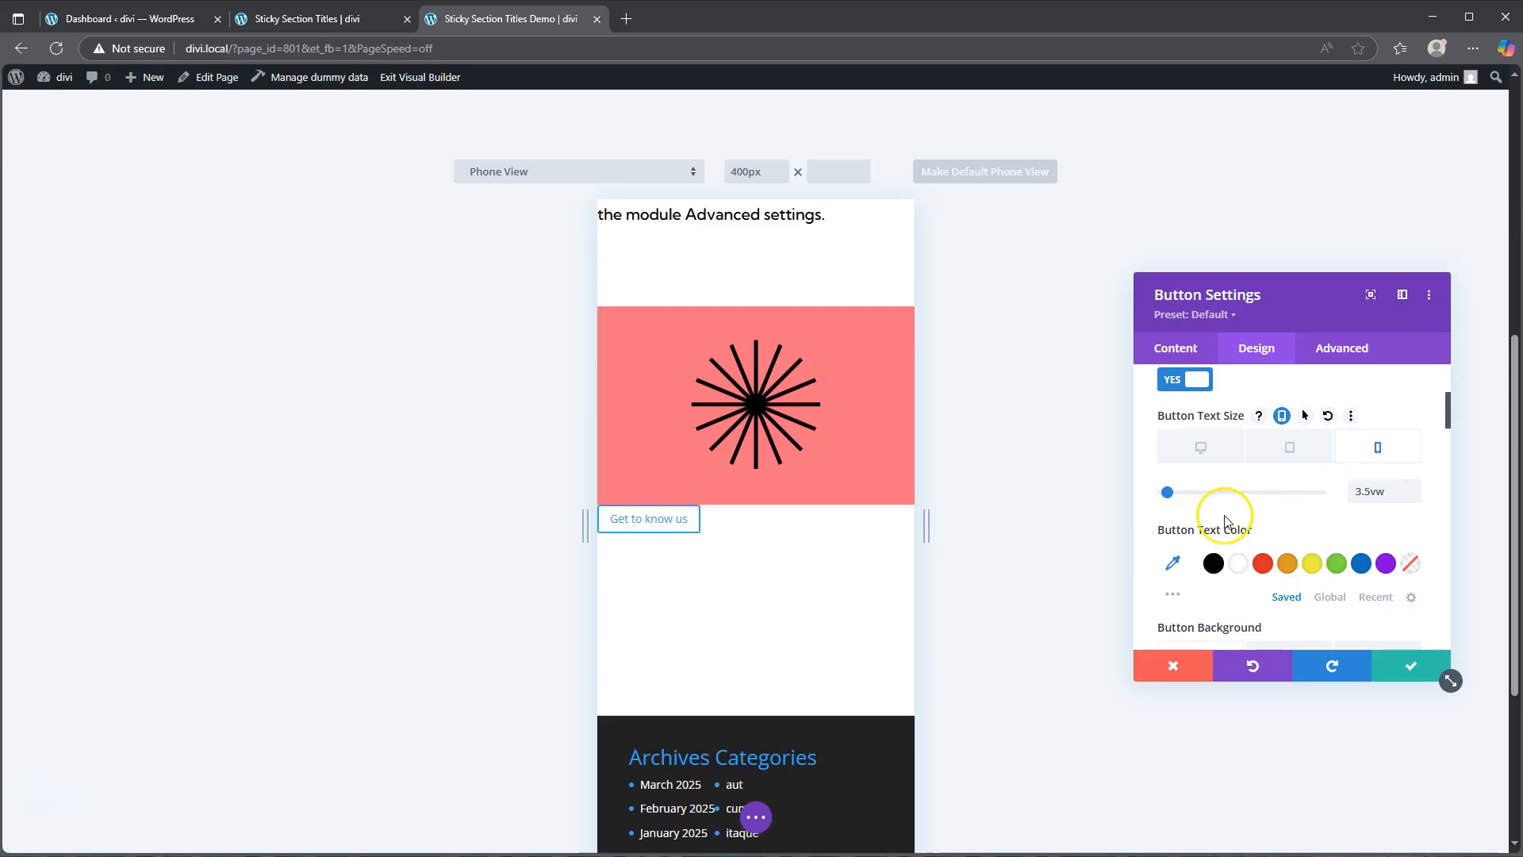
Step: Set the button text colour to white and its background colour to #f6223e
left_click(1238, 566)
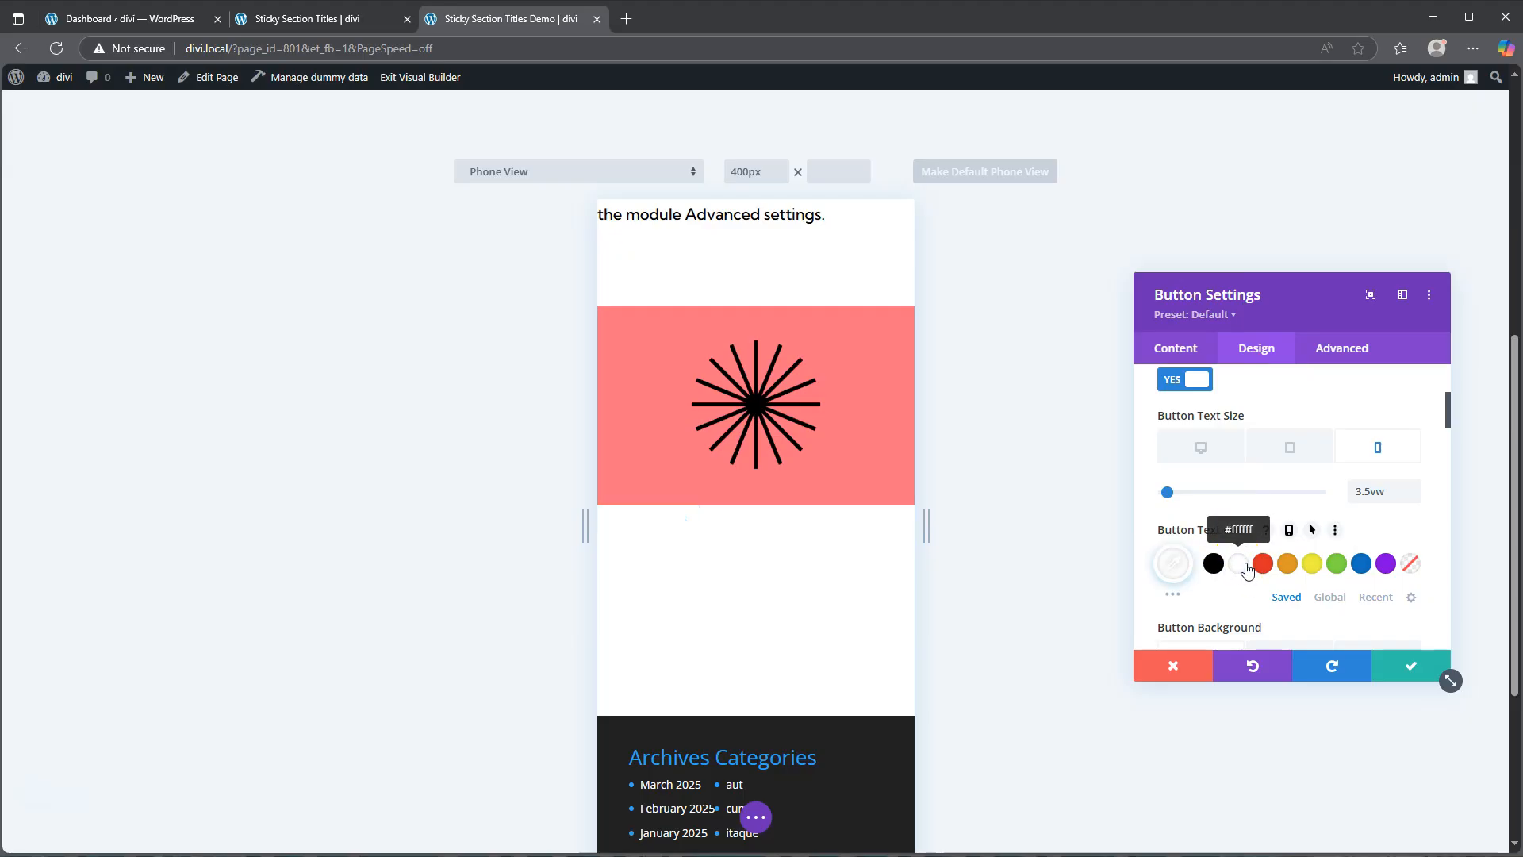
scroll(1247, 569, "down", 2)
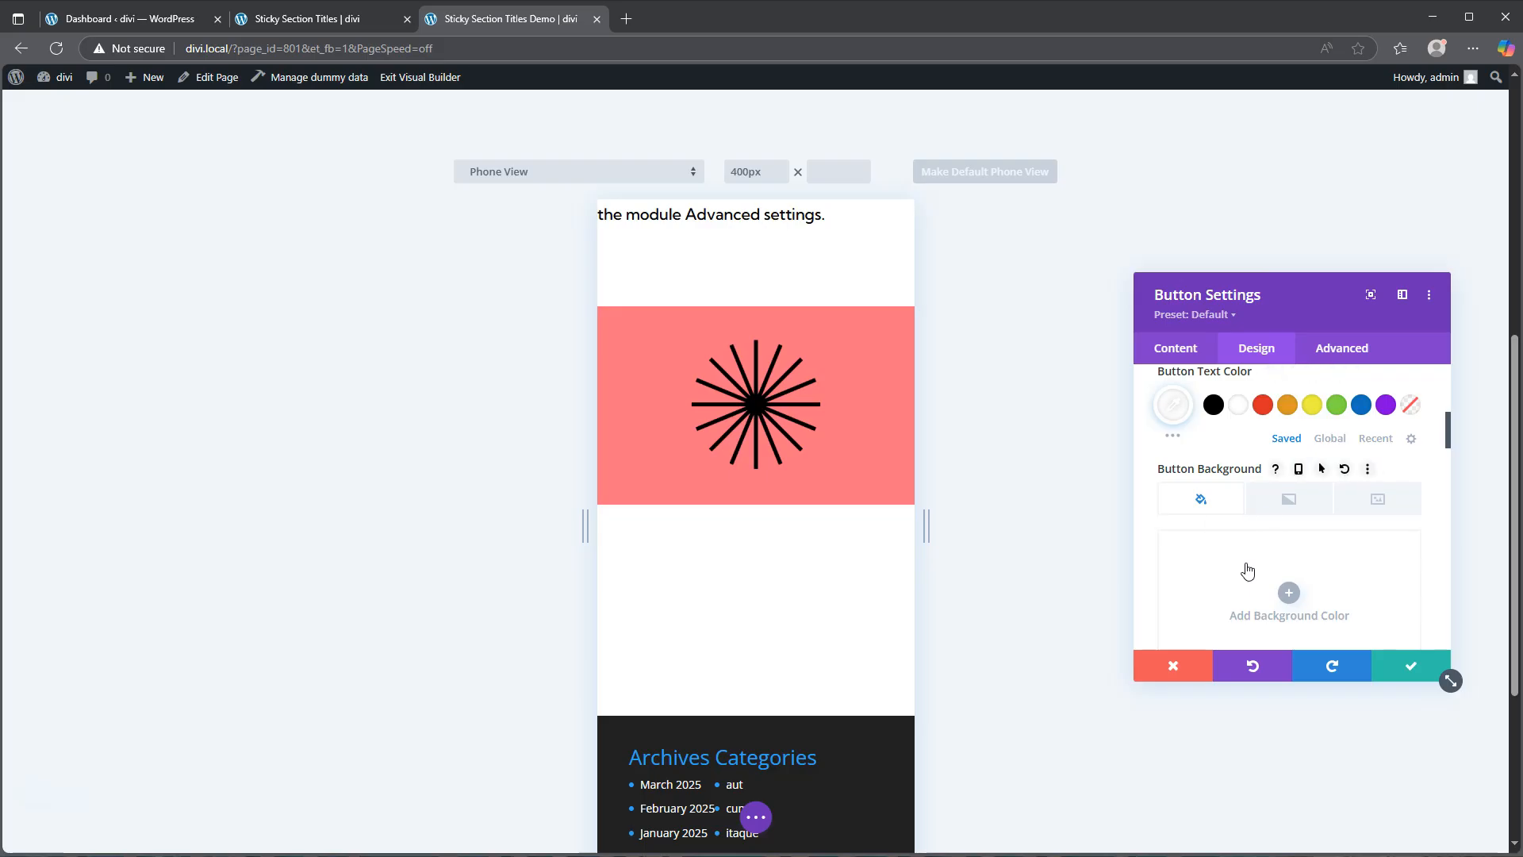
left_click(1290, 587)
scroll(1292, 585, "down", 2)
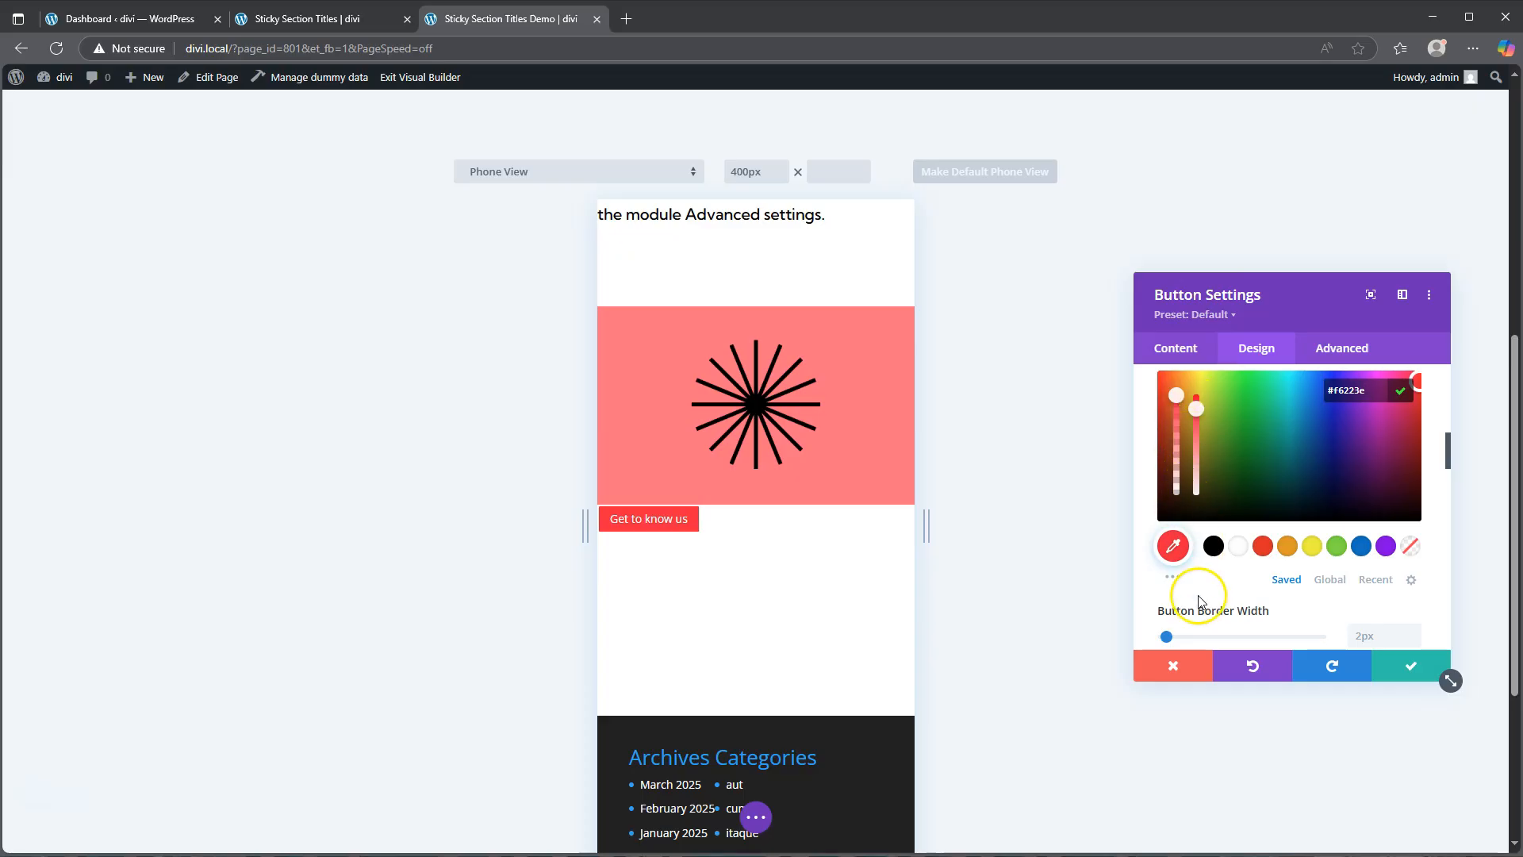
Step: Set the button border width to 0px and change the button font to Kumbh Sans
scroll(1190, 611, "down", 1)
left_click_drag(1174, 562, 1152, 561)
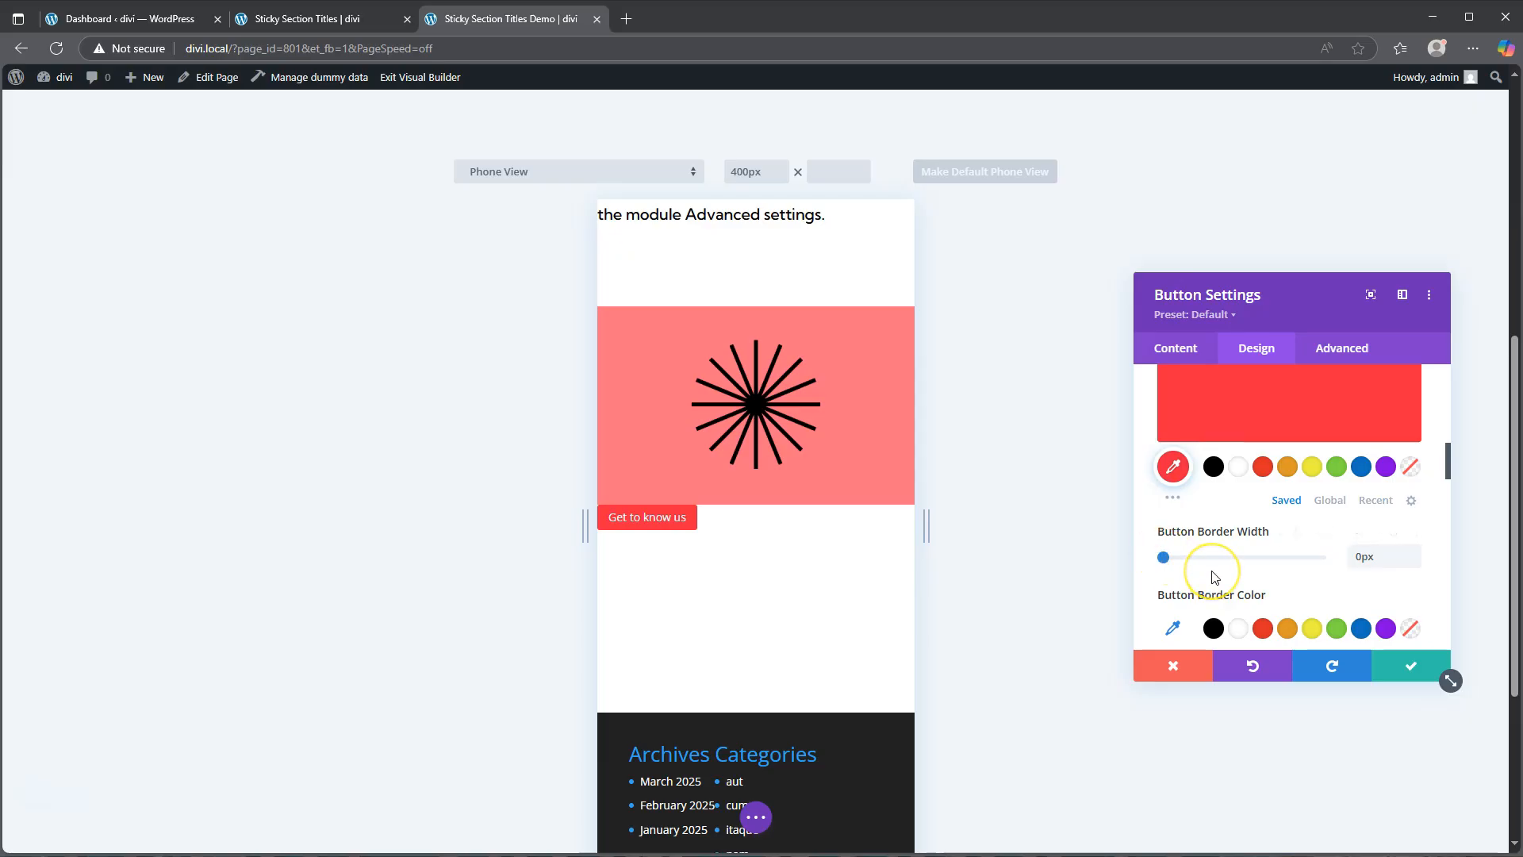
scroll(1202, 547, "down", 3)
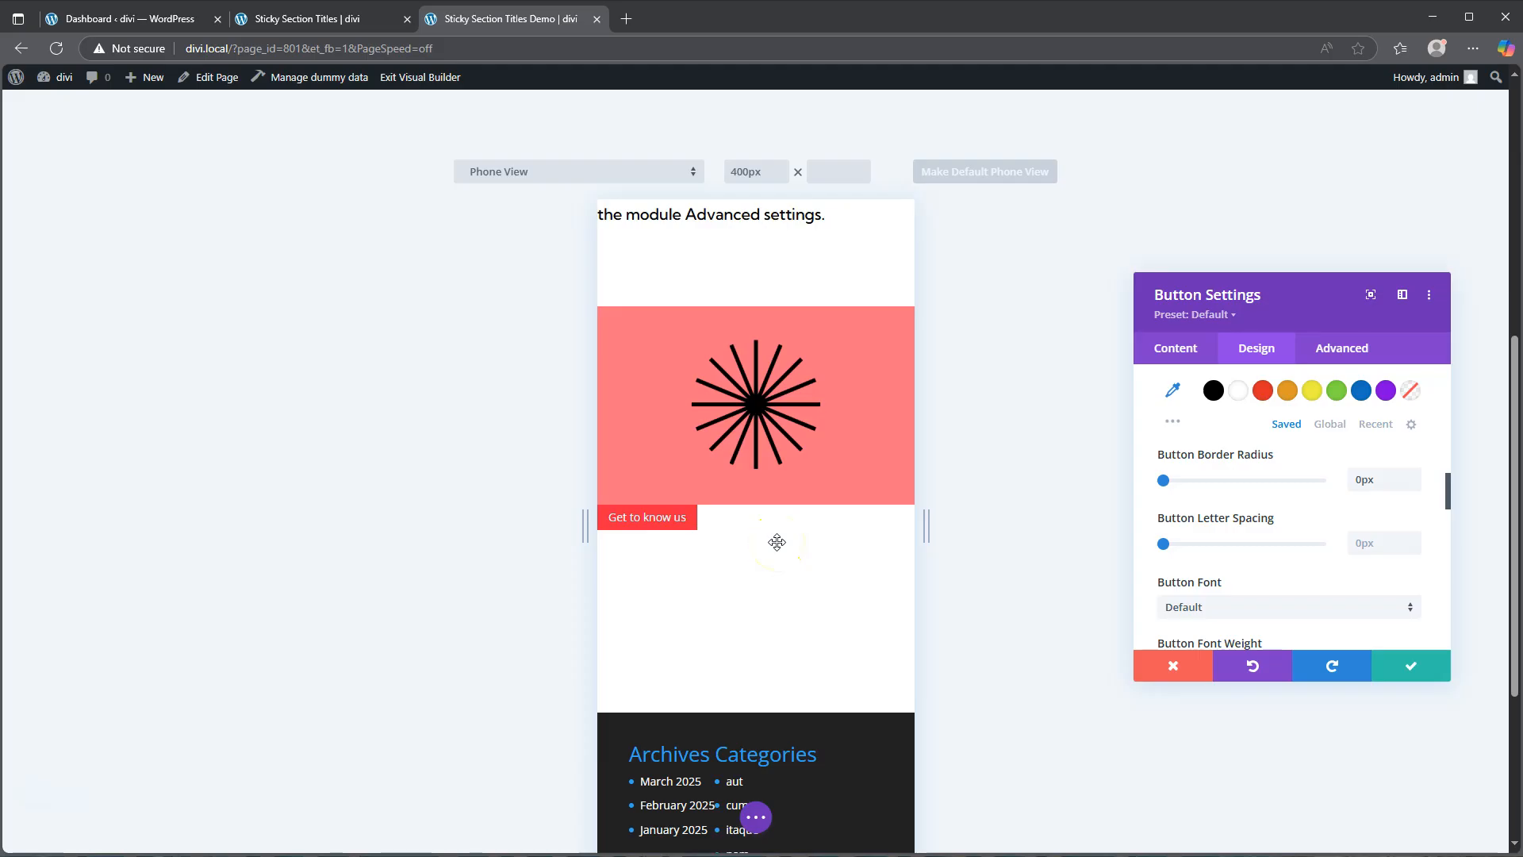
scroll(1226, 512, "down", 2)
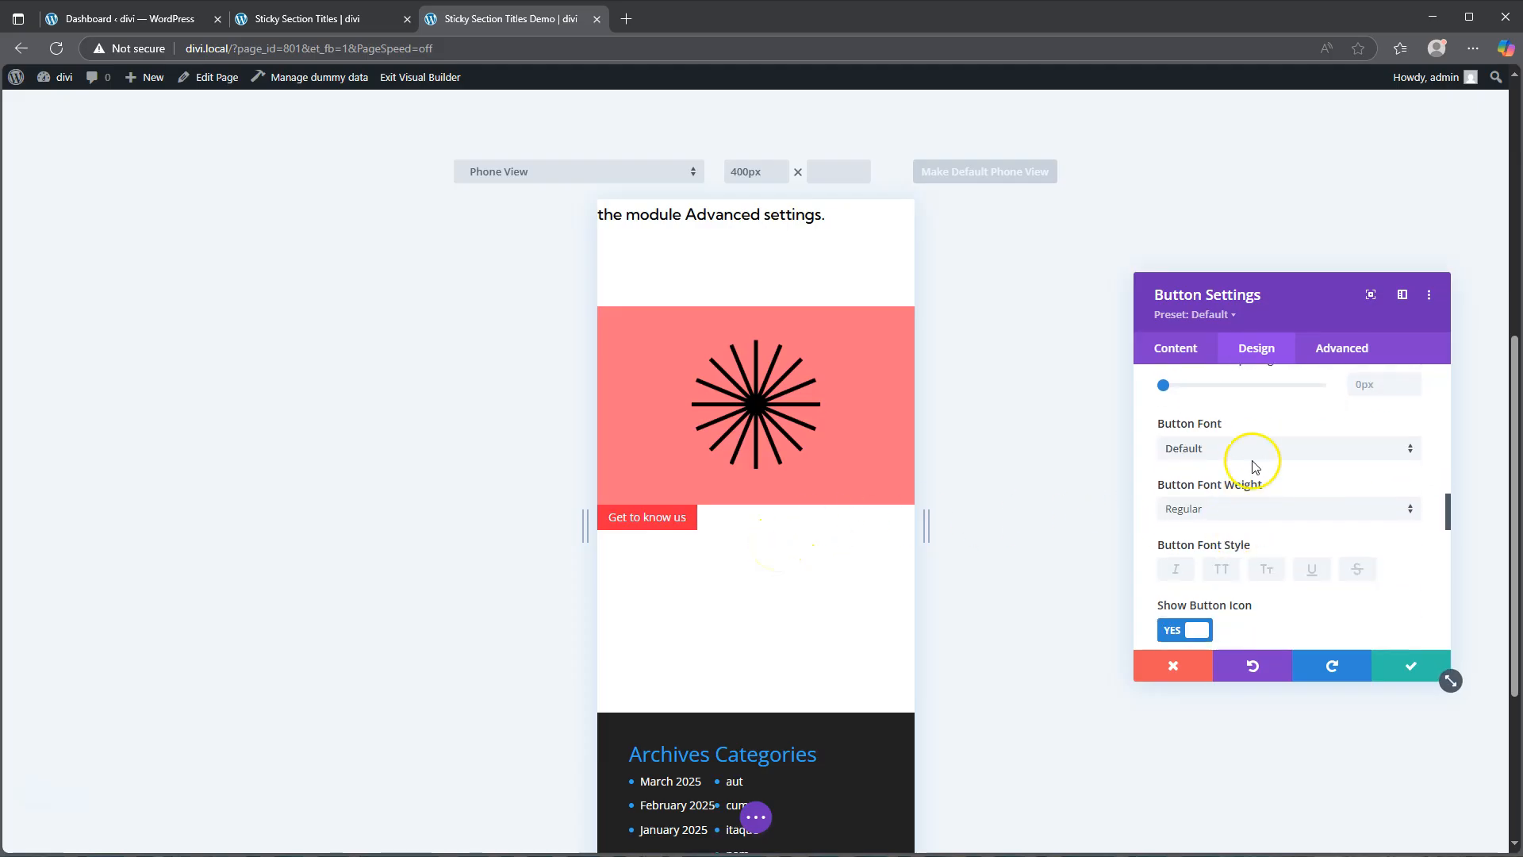
left_click(1254, 448)
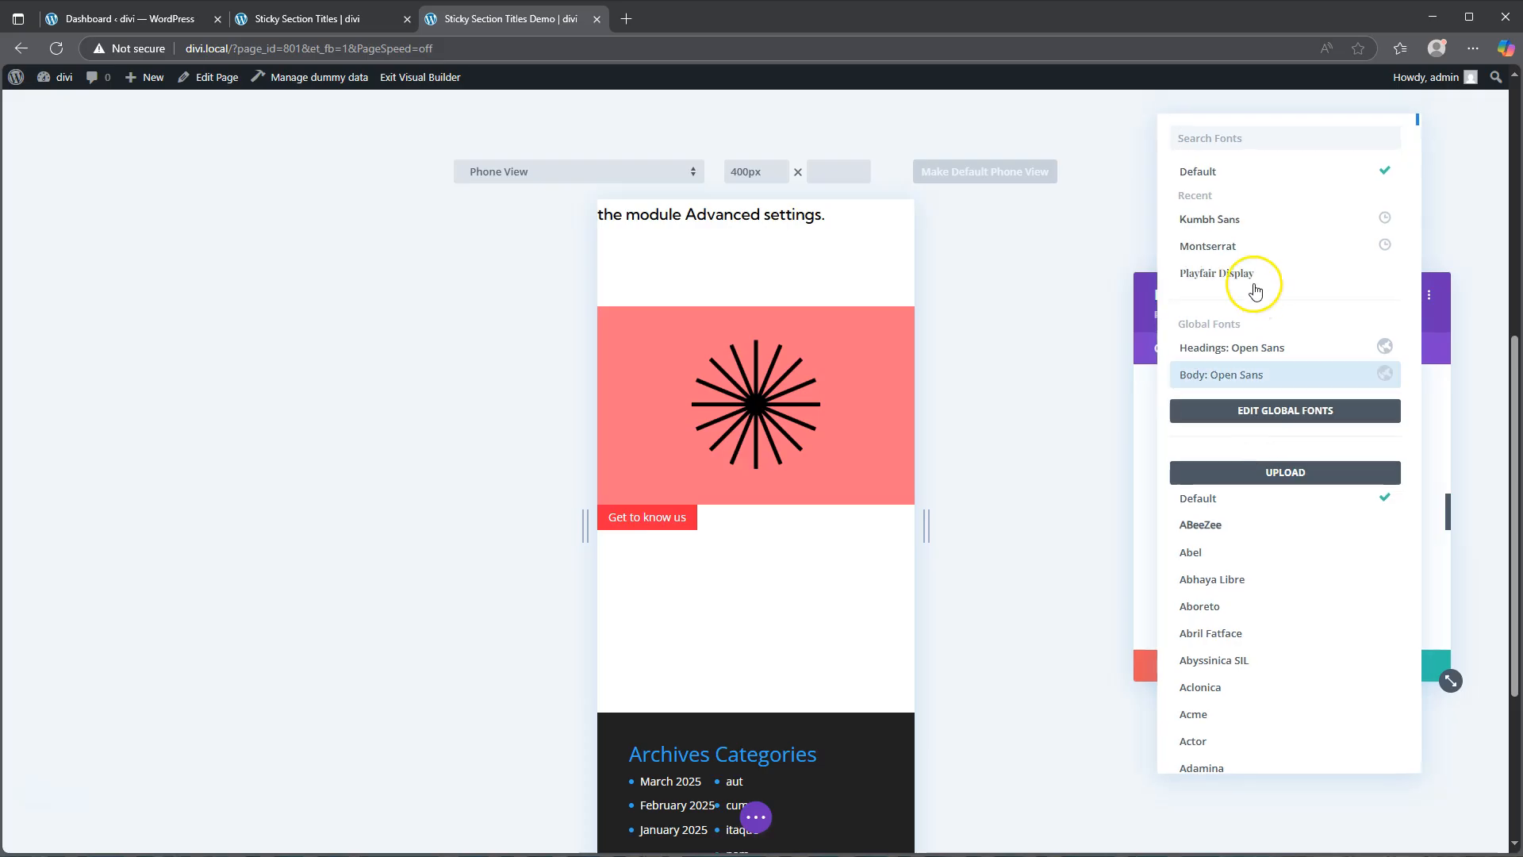
left_click(1239, 224)
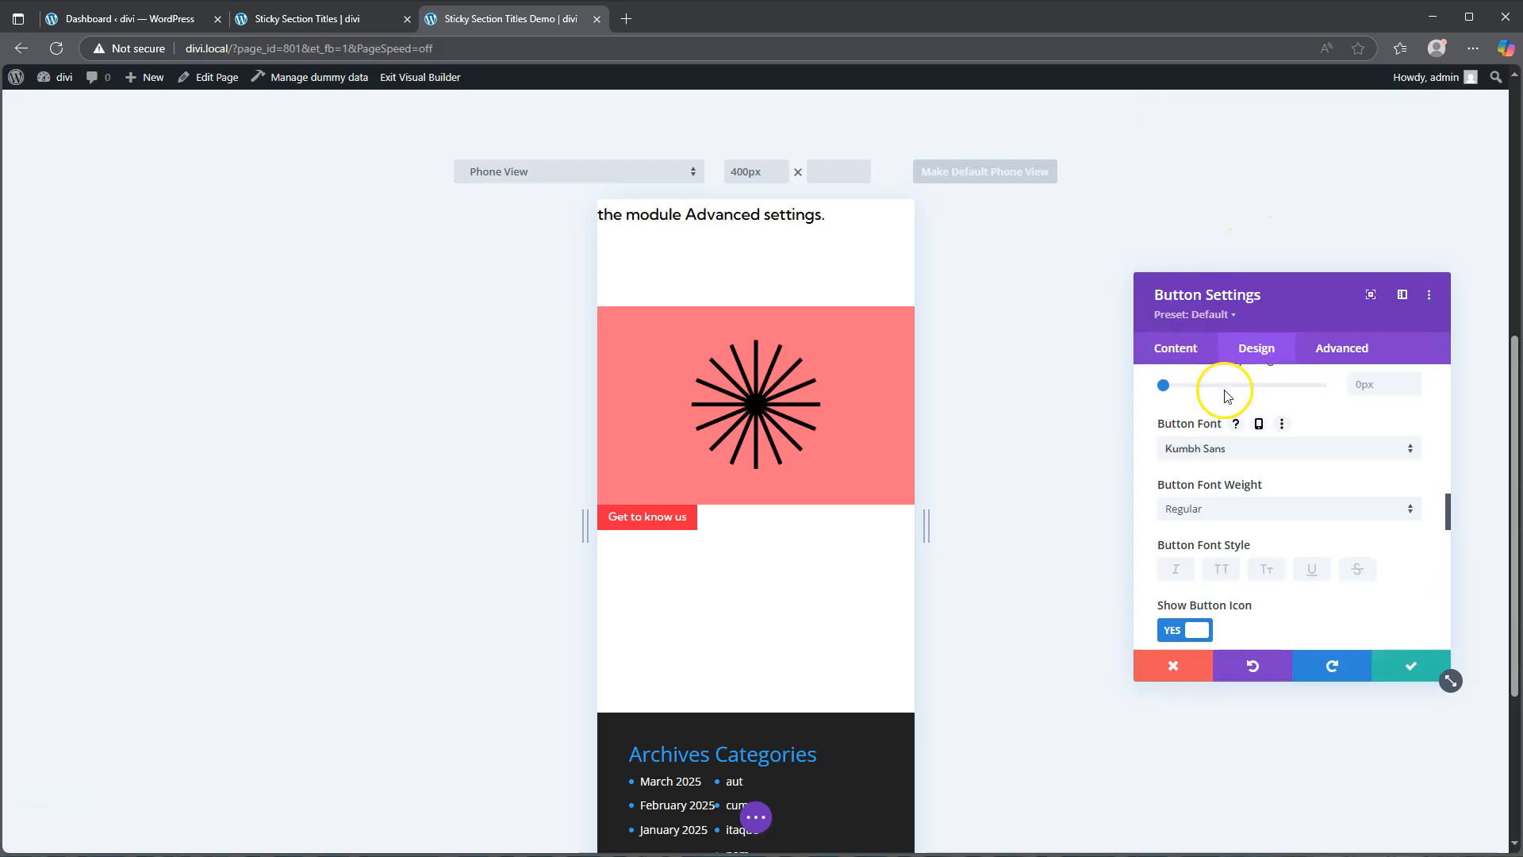
scroll(1249, 518, "down", 2)
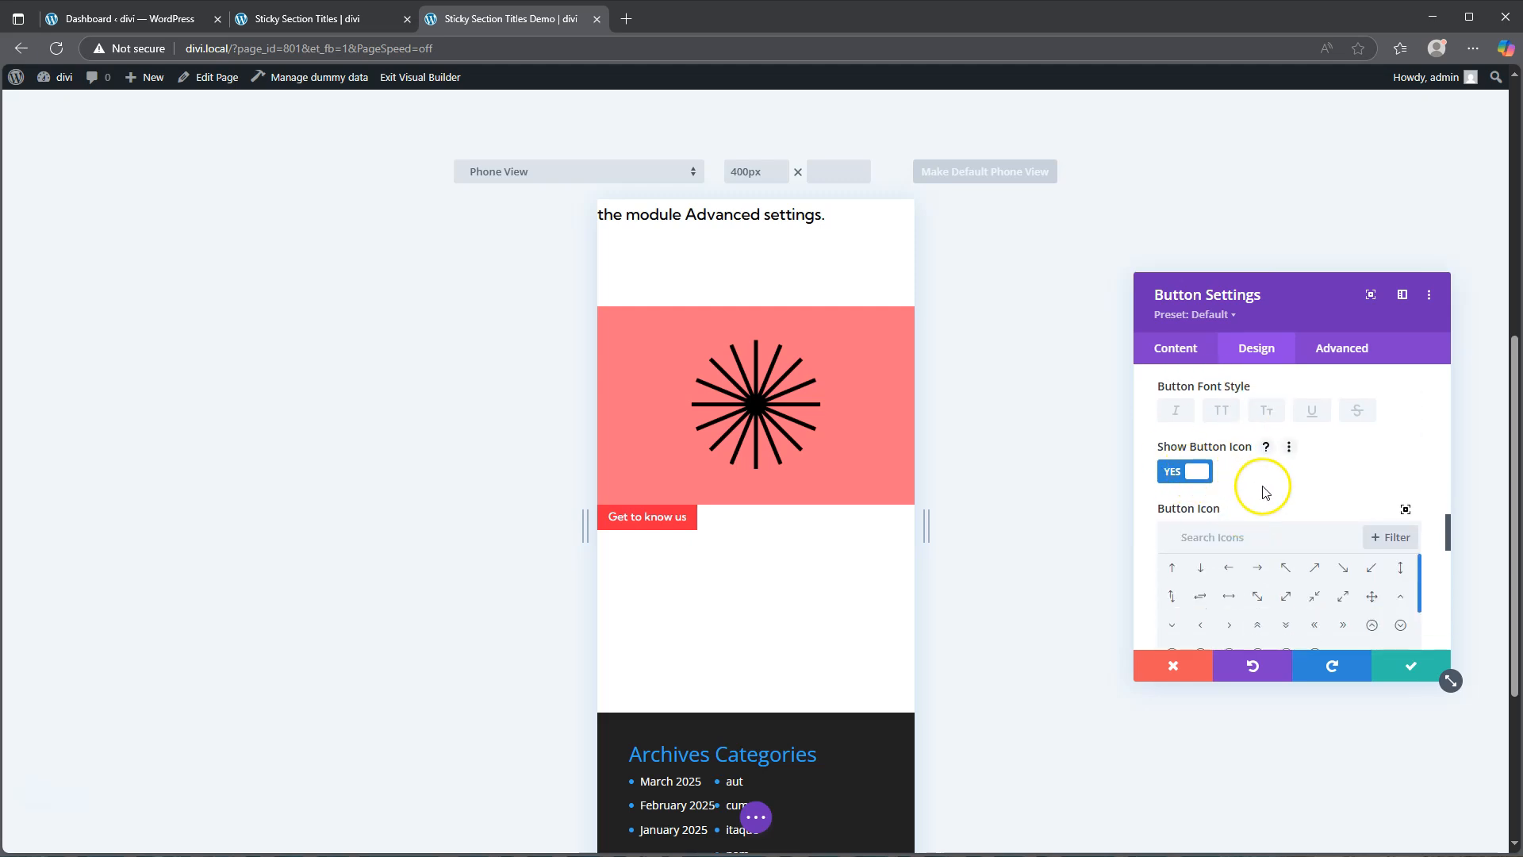
Step: Choose a right-arrow button icon placed on the left and turn off showing the icon only on hover
left_click(1258, 568)
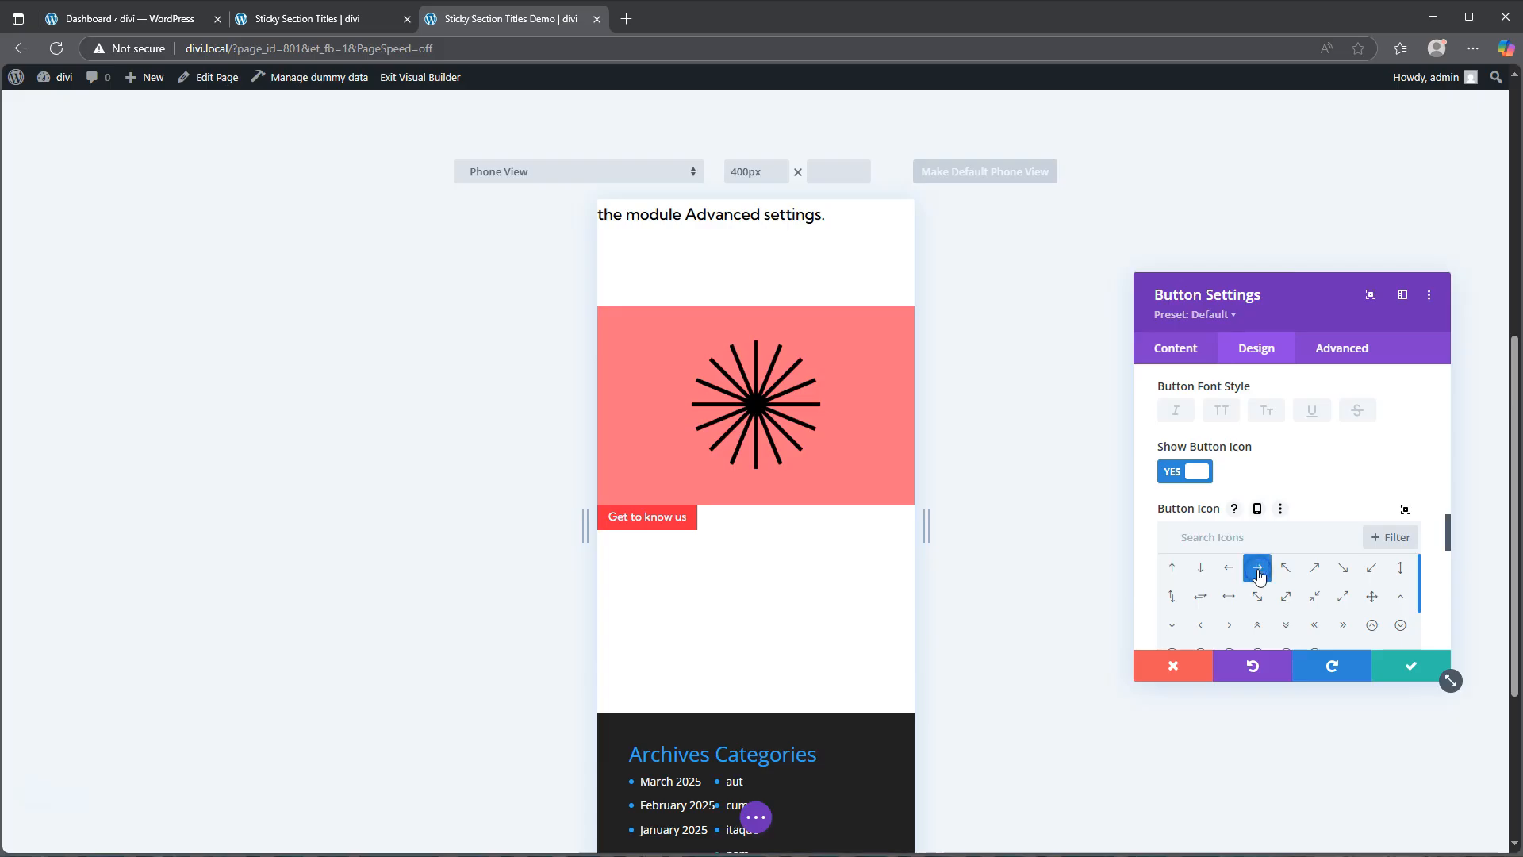
scroll(1308, 475, "down", 3)
left_click(1222, 526)
left_click(1207, 568)
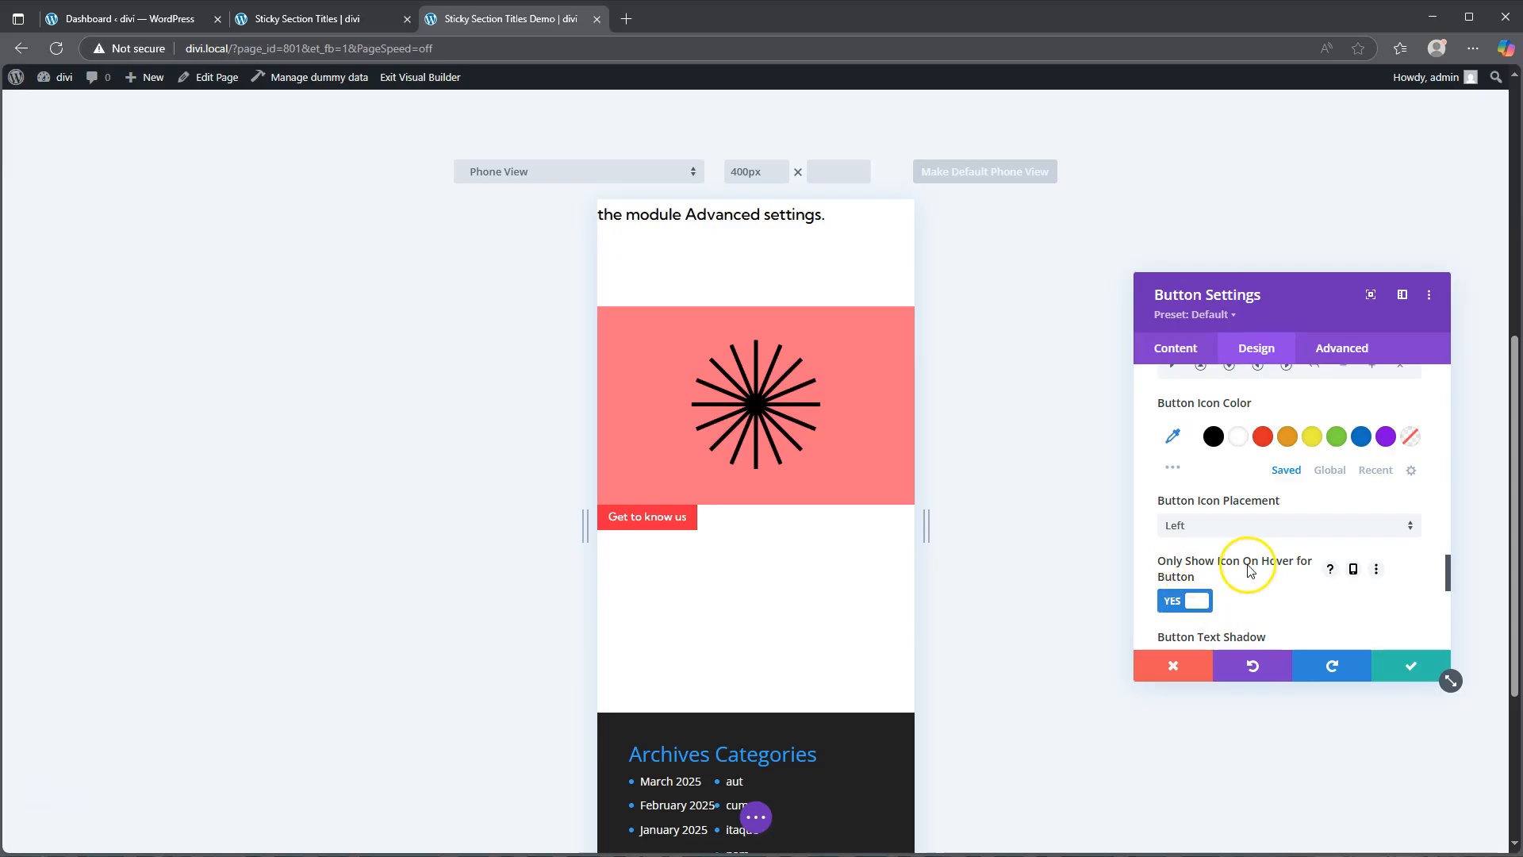
left_click(1195, 607)
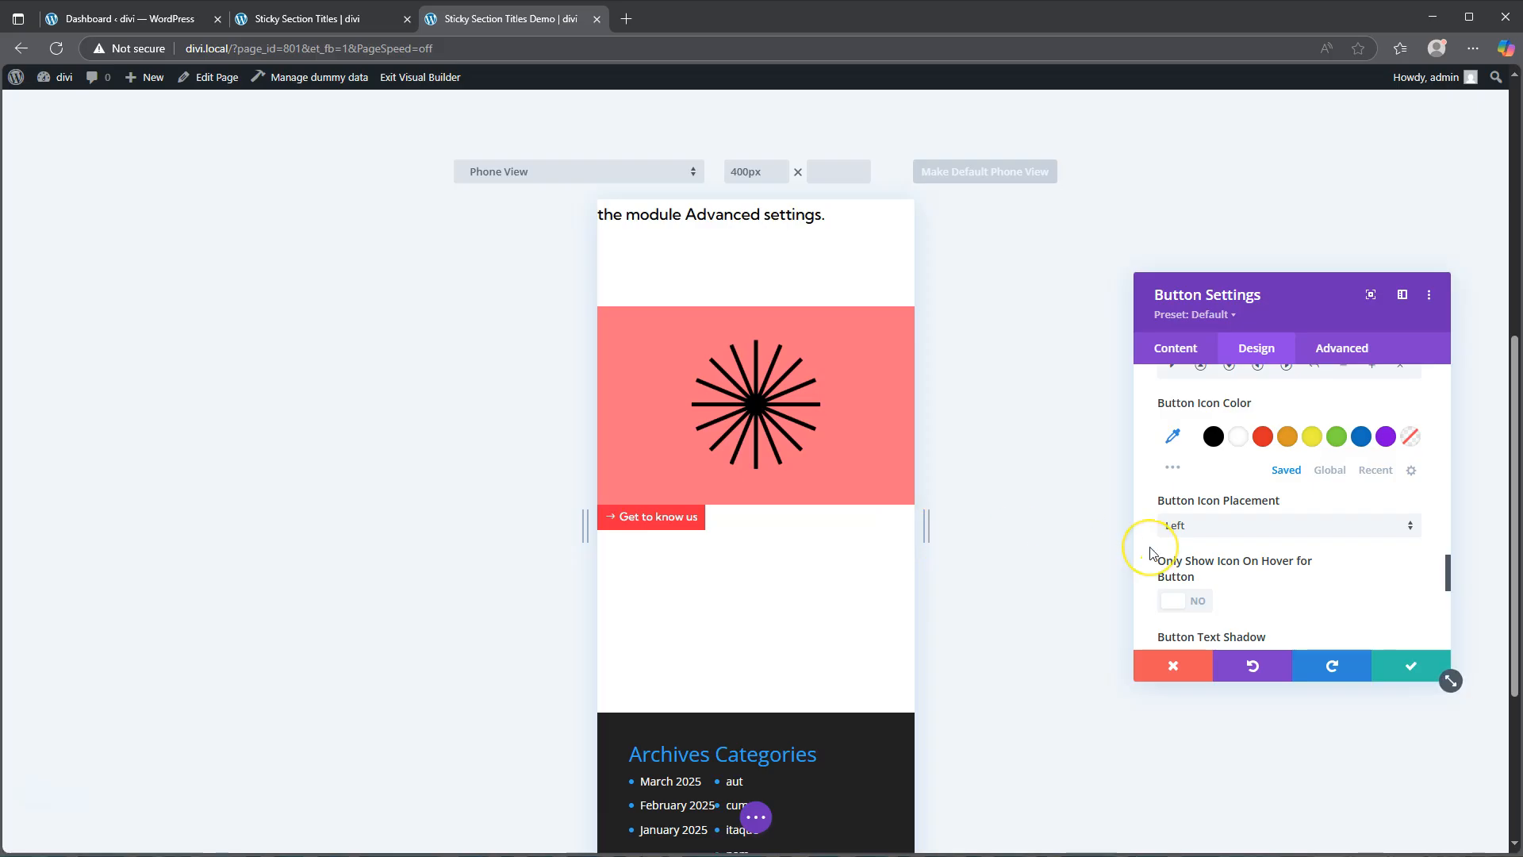
Step: Set the button's top and bottom padding to 3%, linked together
scroll(1285, 577, "down", 3)
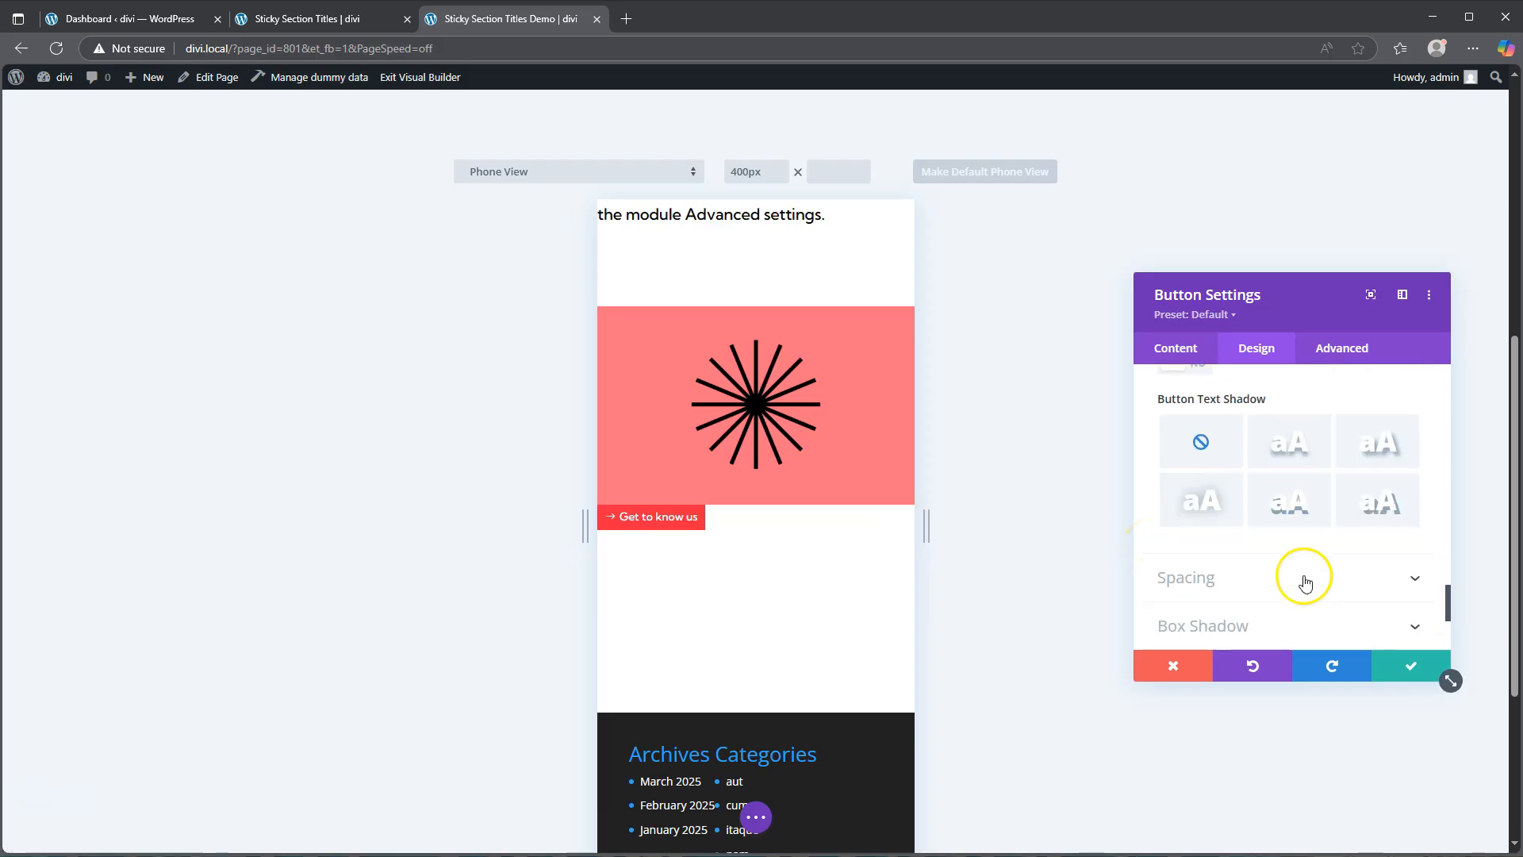
scroll(1245, 533, "down", 1)
left_click(1217, 503)
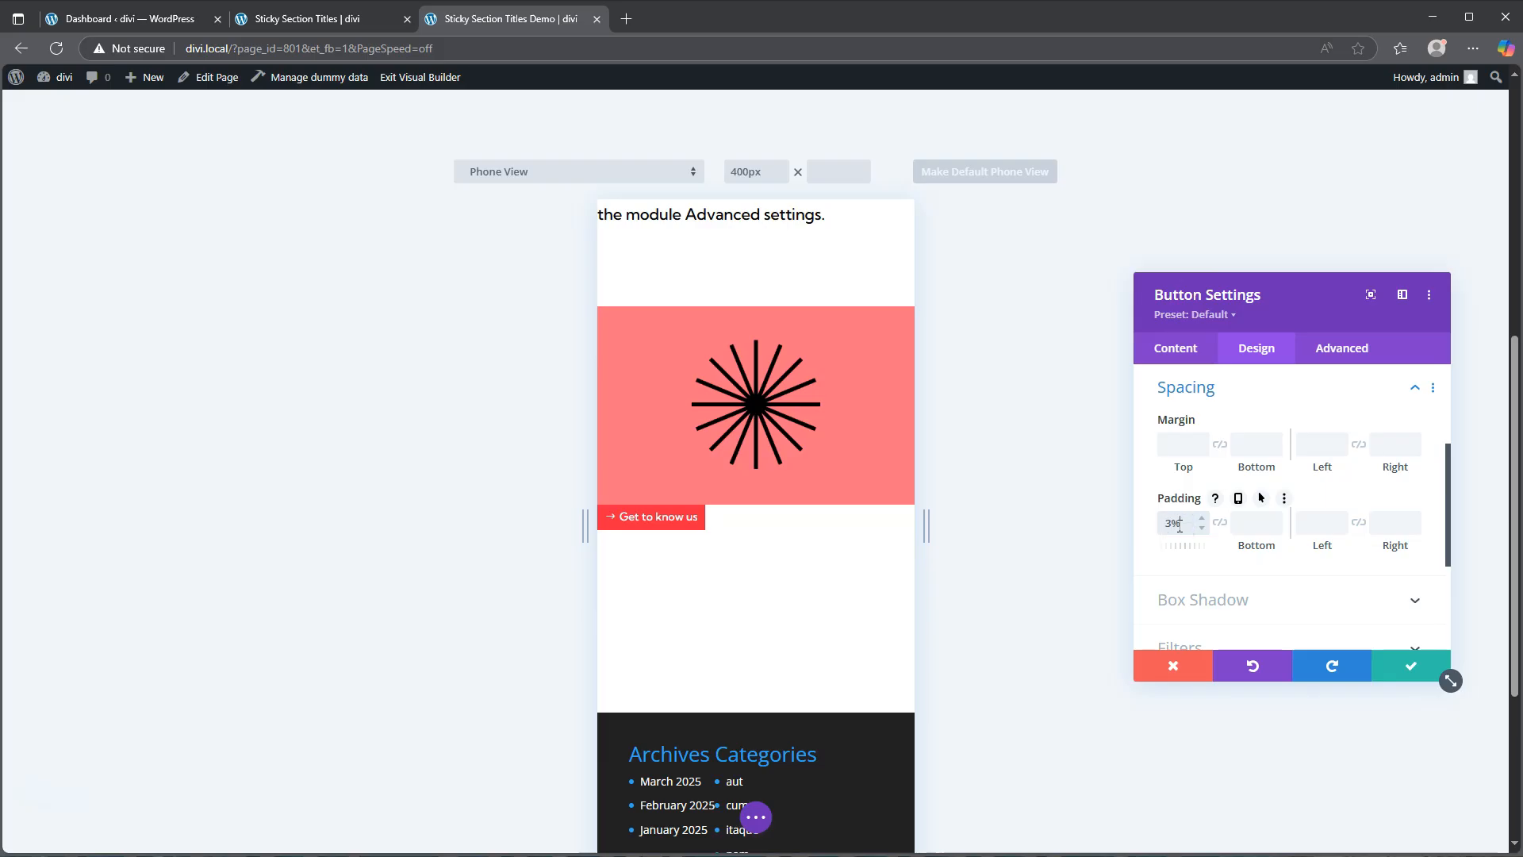
left_click(1221, 525)
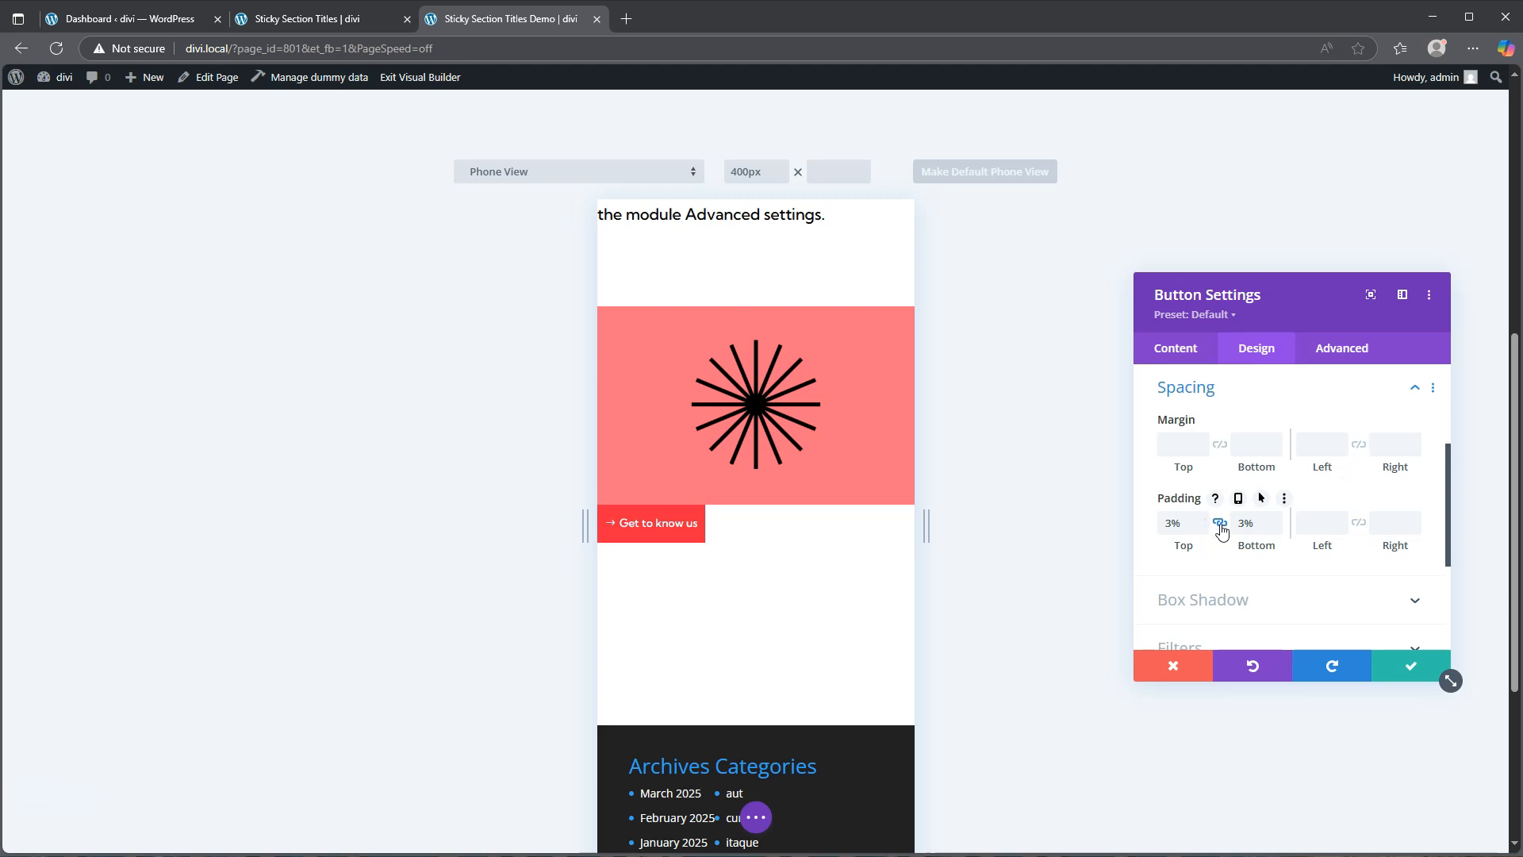
Step: Make the button padding responsive and set the top and bottom padding to 5% on phone
left_click(1236, 500)
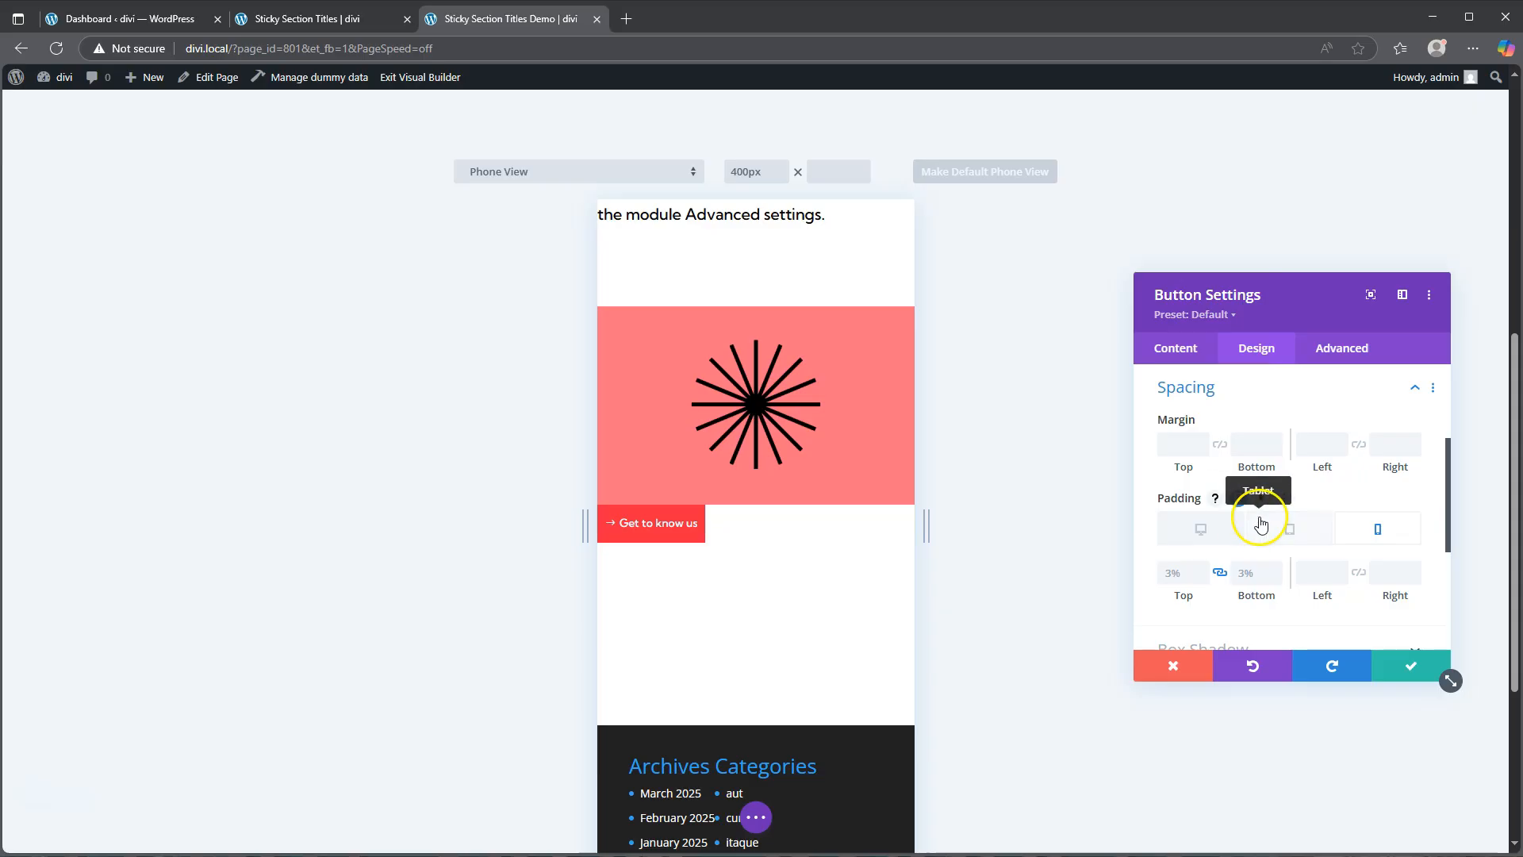
left_click(1203, 528)
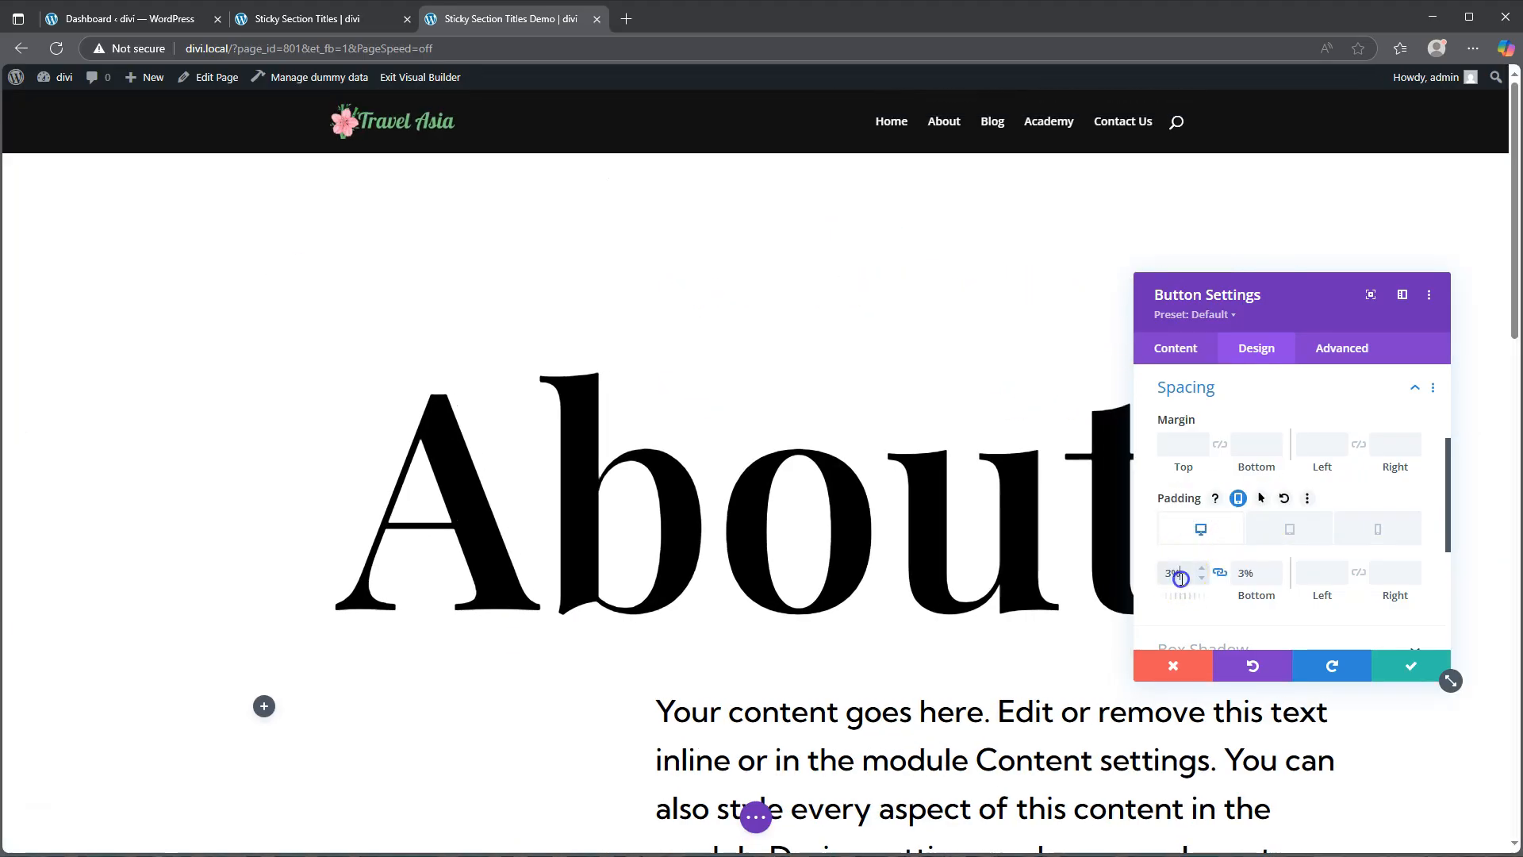
left_click(1292, 529)
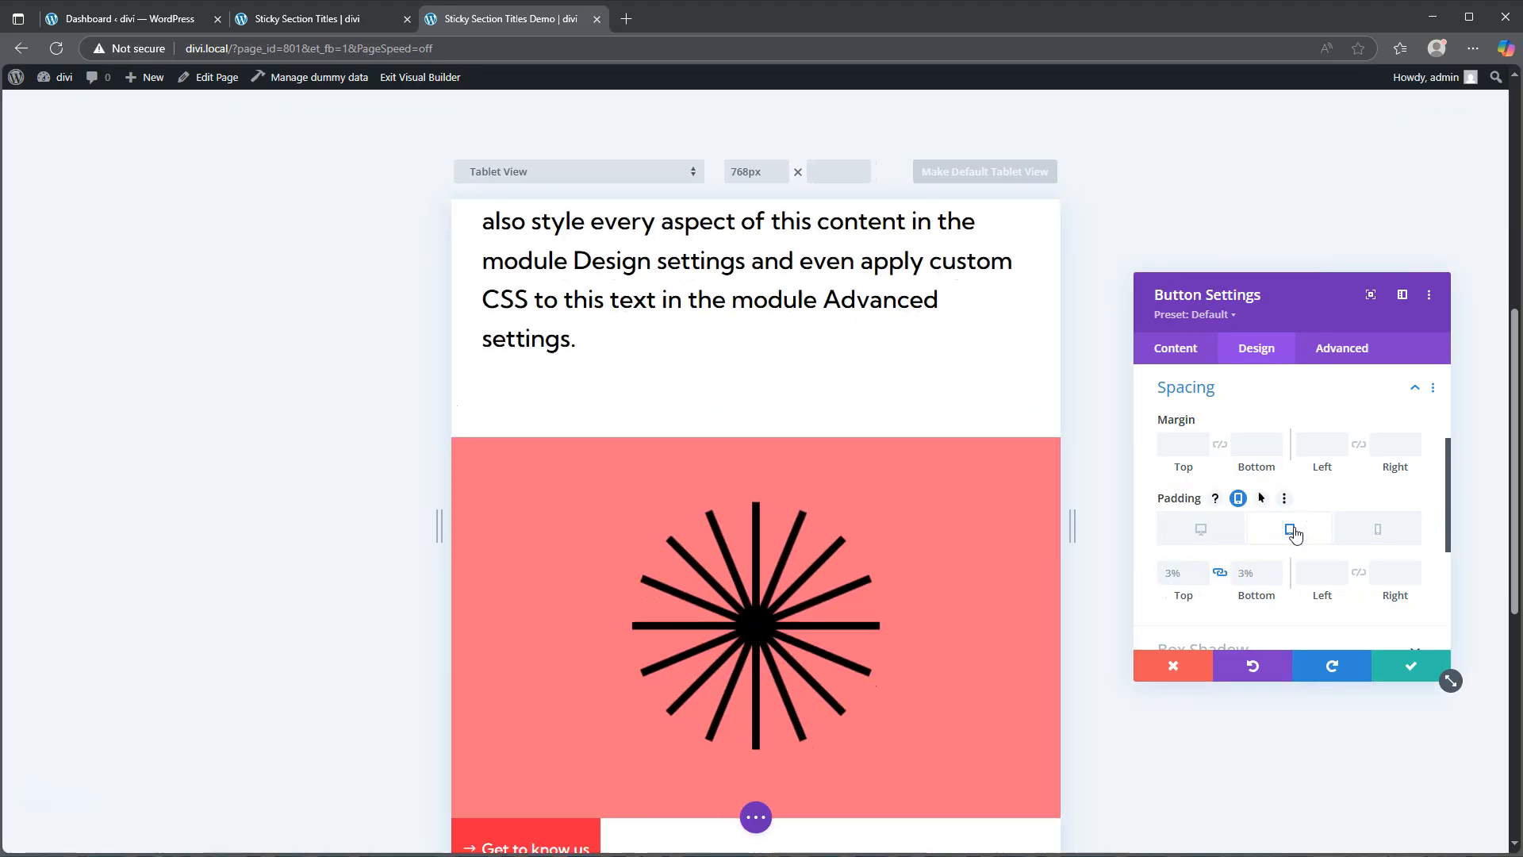
left_click(1377, 529)
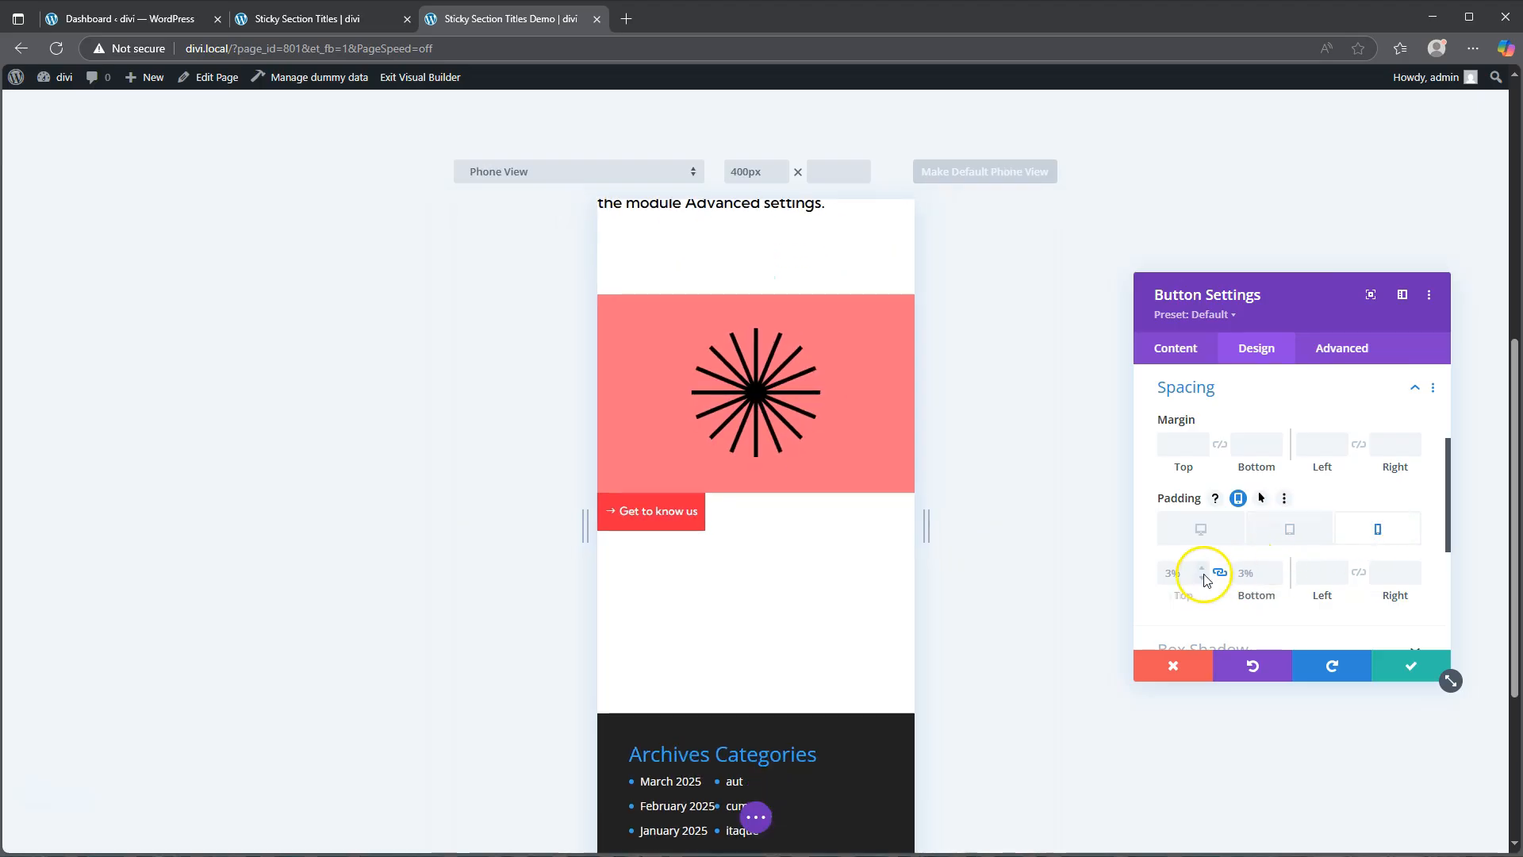
left_click(1201, 568)
left_click(1201, 568)
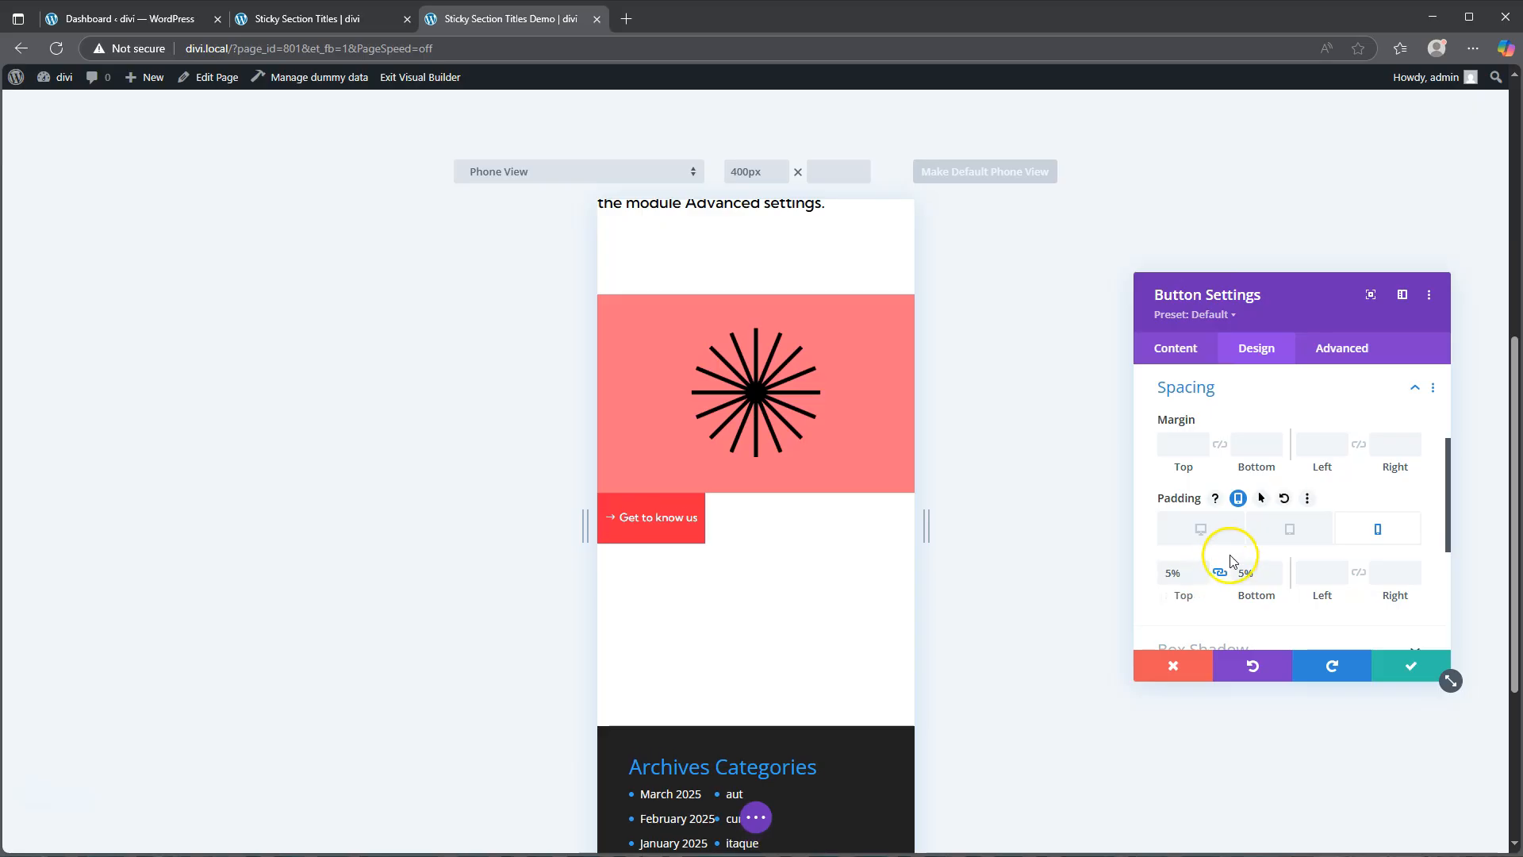
Step: Set the button's left and right padding to 5vw on desktop, linked together
left_click(1200, 528)
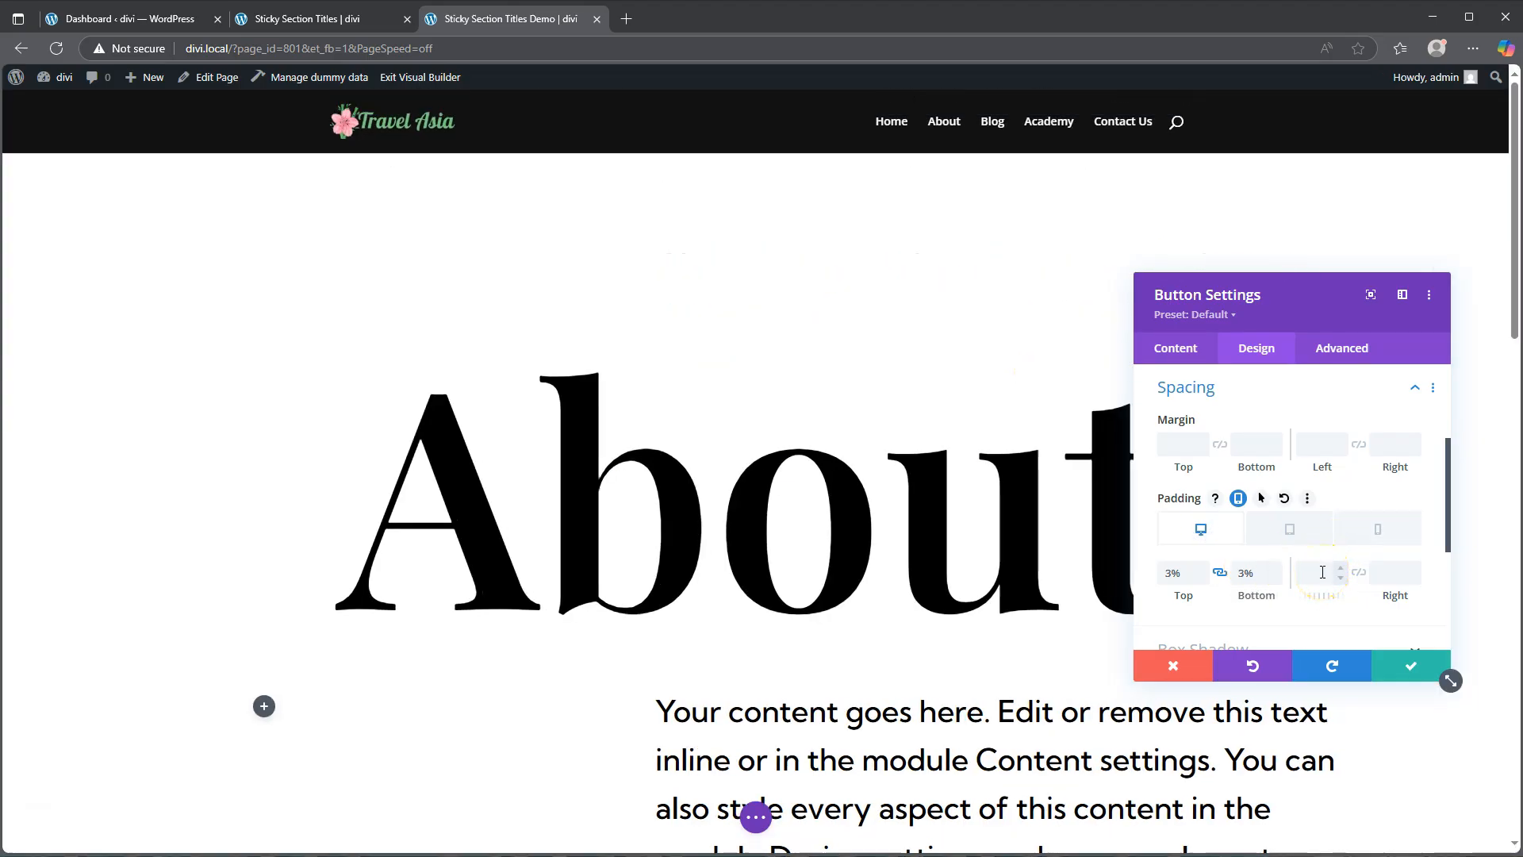
left_click(1323, 572)
left_click(1354, 577)
scroll(1054, 537, "down", 15)
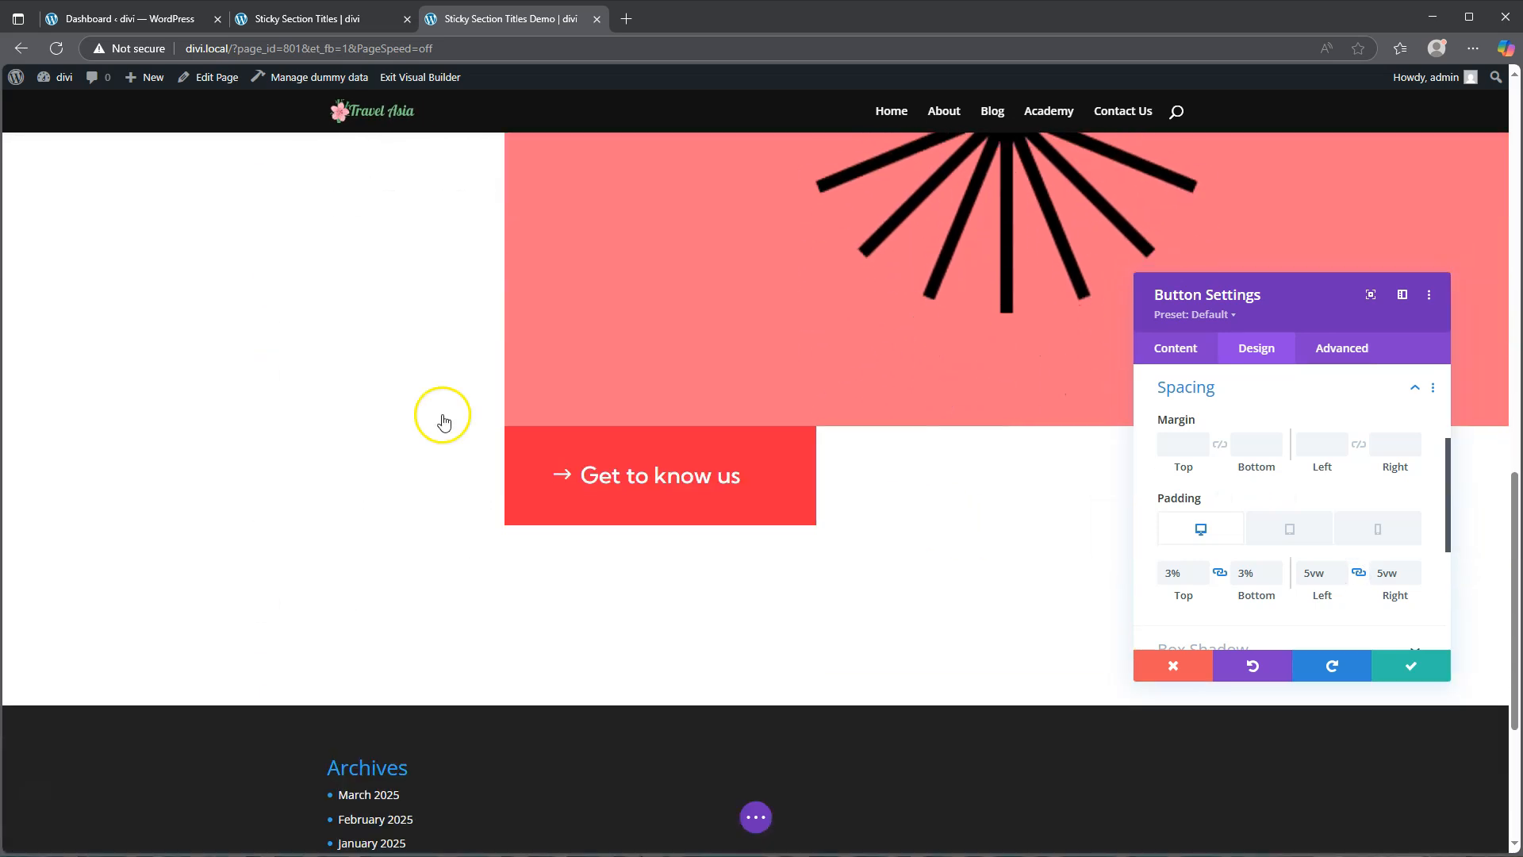
Step: Set the button's left and right padding to 8vw on tablet and 12vw on phone, then save the settings
left_click(1293, 530)
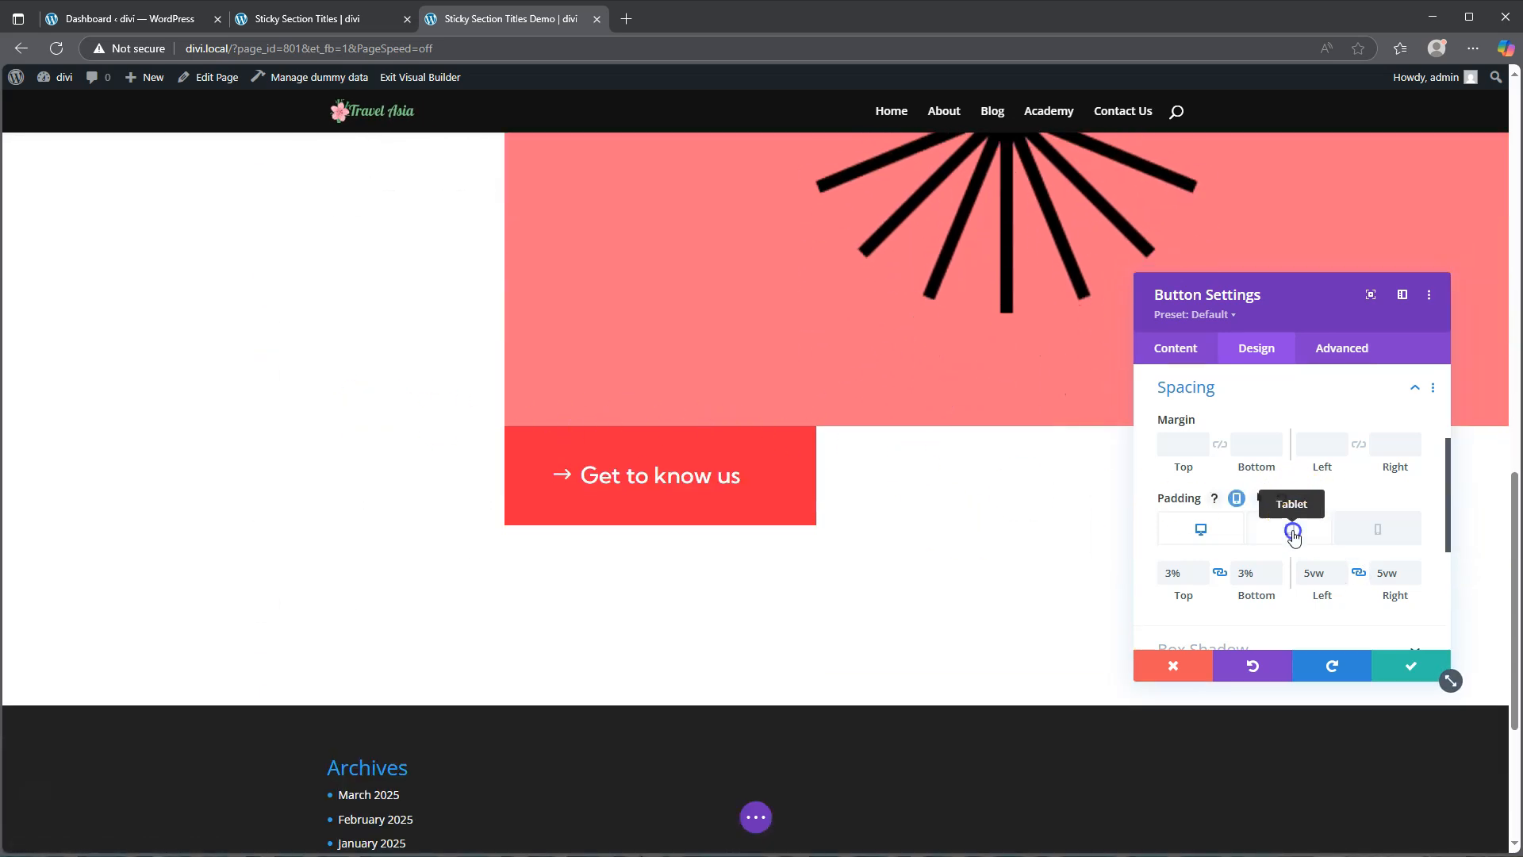
left_click(1340, 569)
left_click(1341, 570)
left_click(1341, 569)
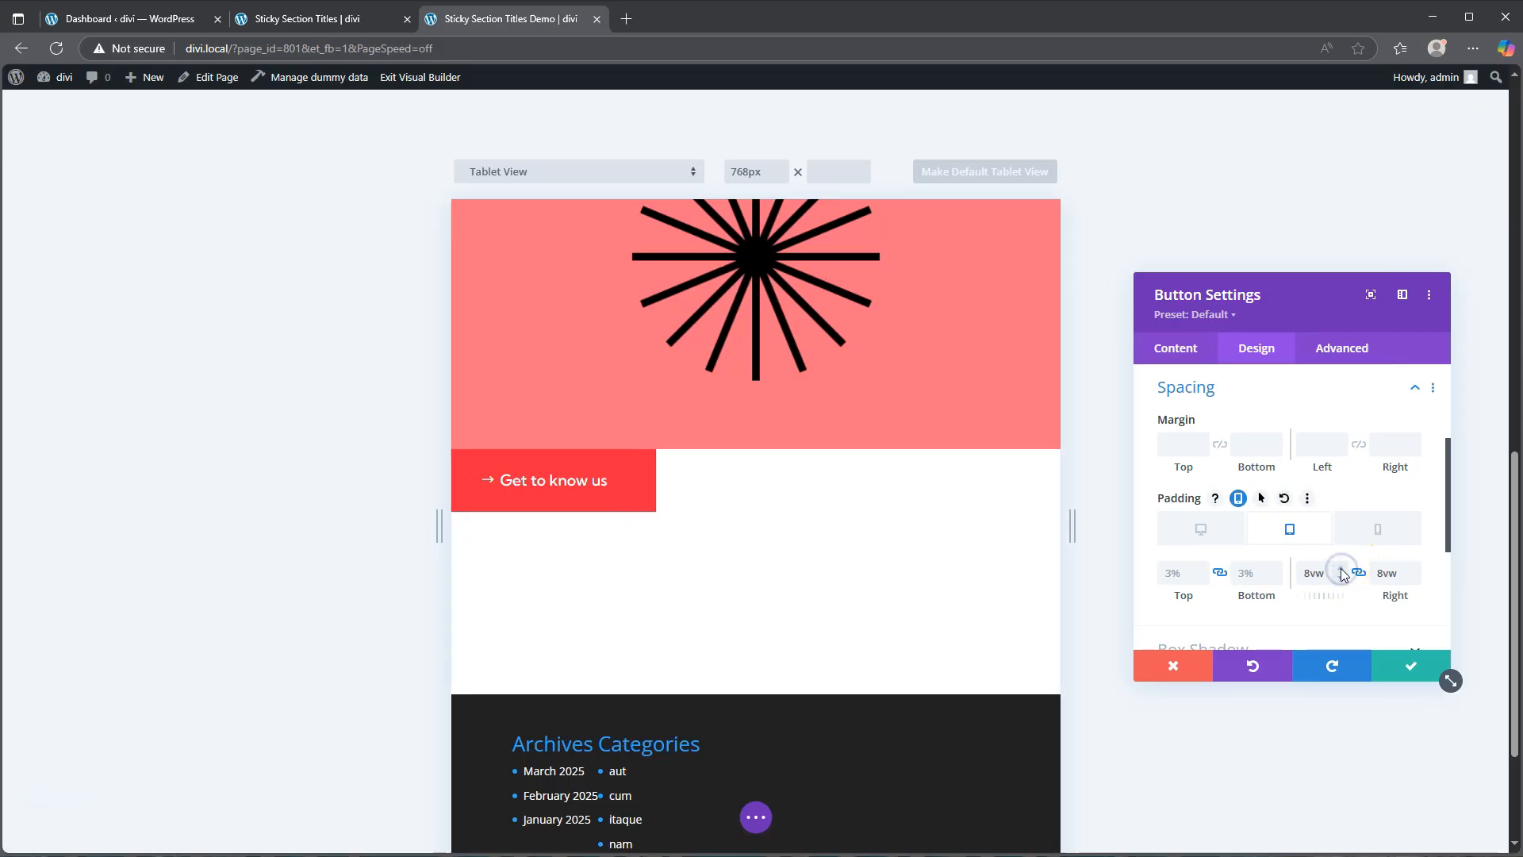
left_click(1376, 527)
left_click(1341, 569)
left_click(1340, 570)
left_click(1340, 570)
left_click(1341, 570)
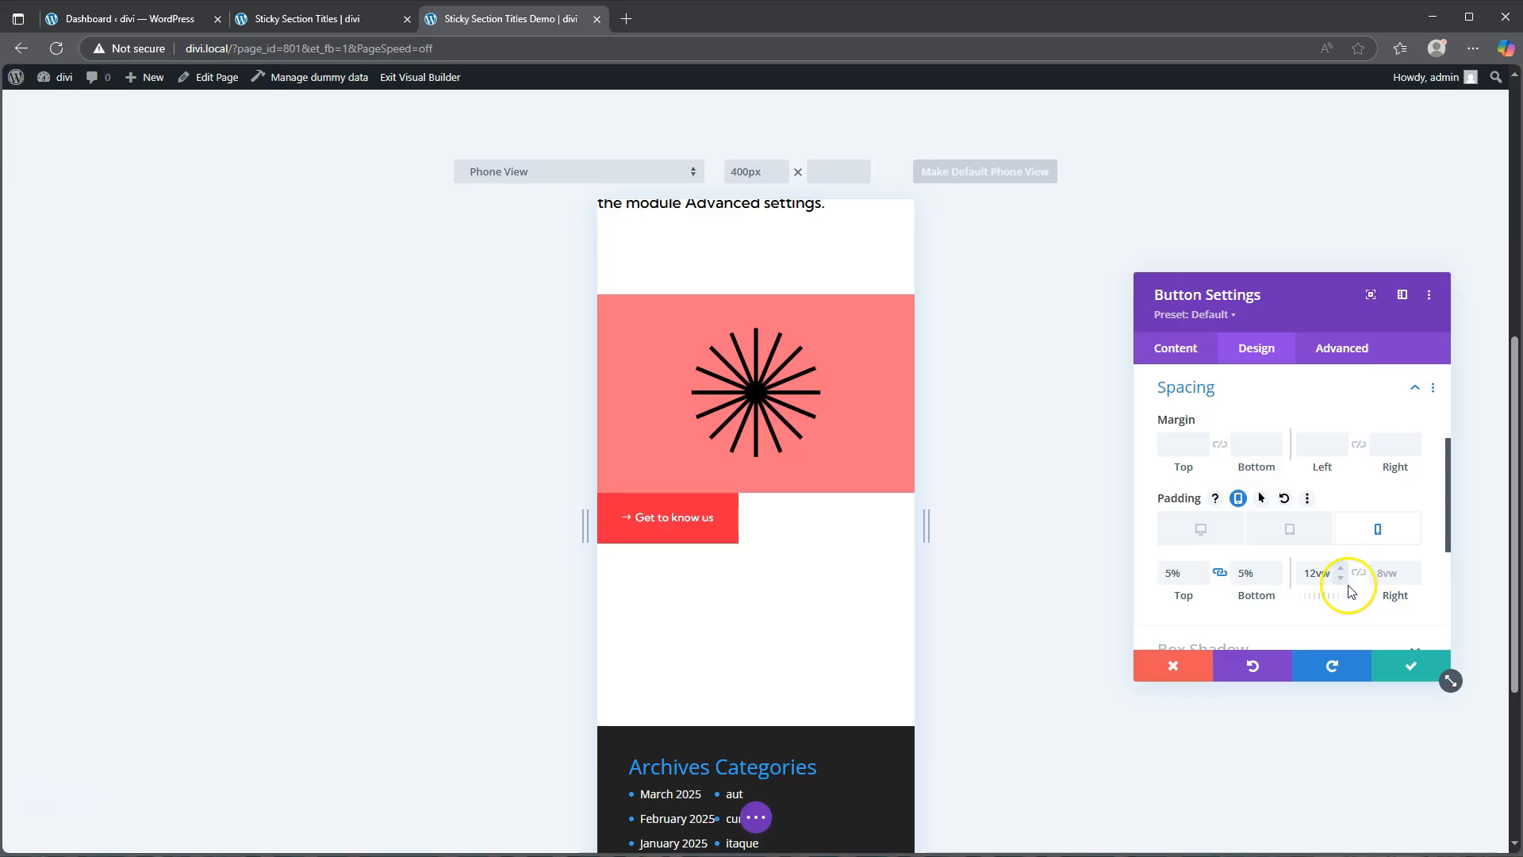
left_click(1412, 665)
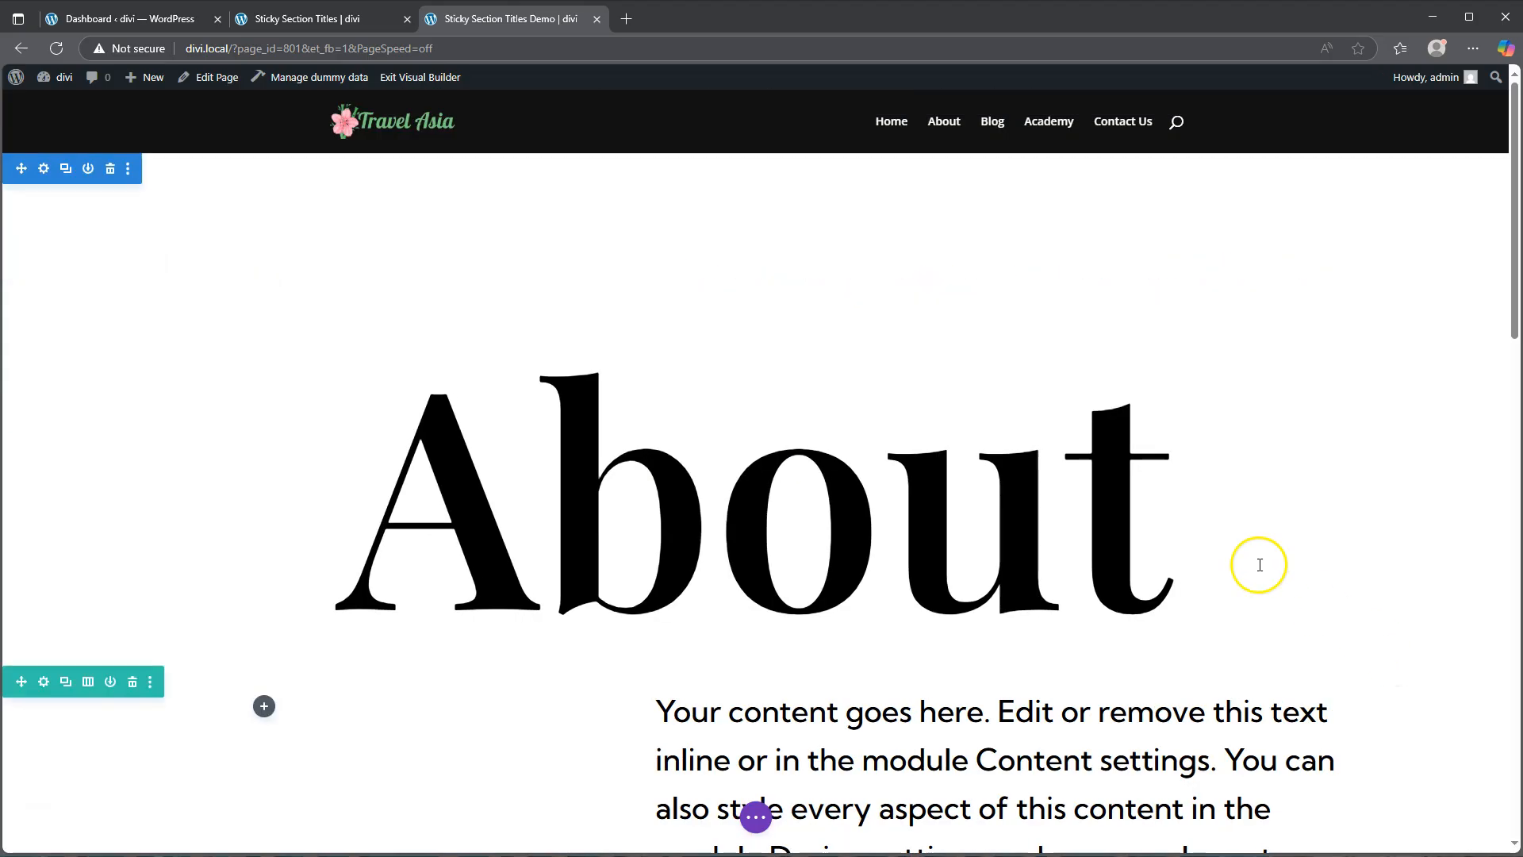
Step: Compare the layout with the original Sticky Section Titles page in the other tab
scroll(1044, 493, "down", 13)
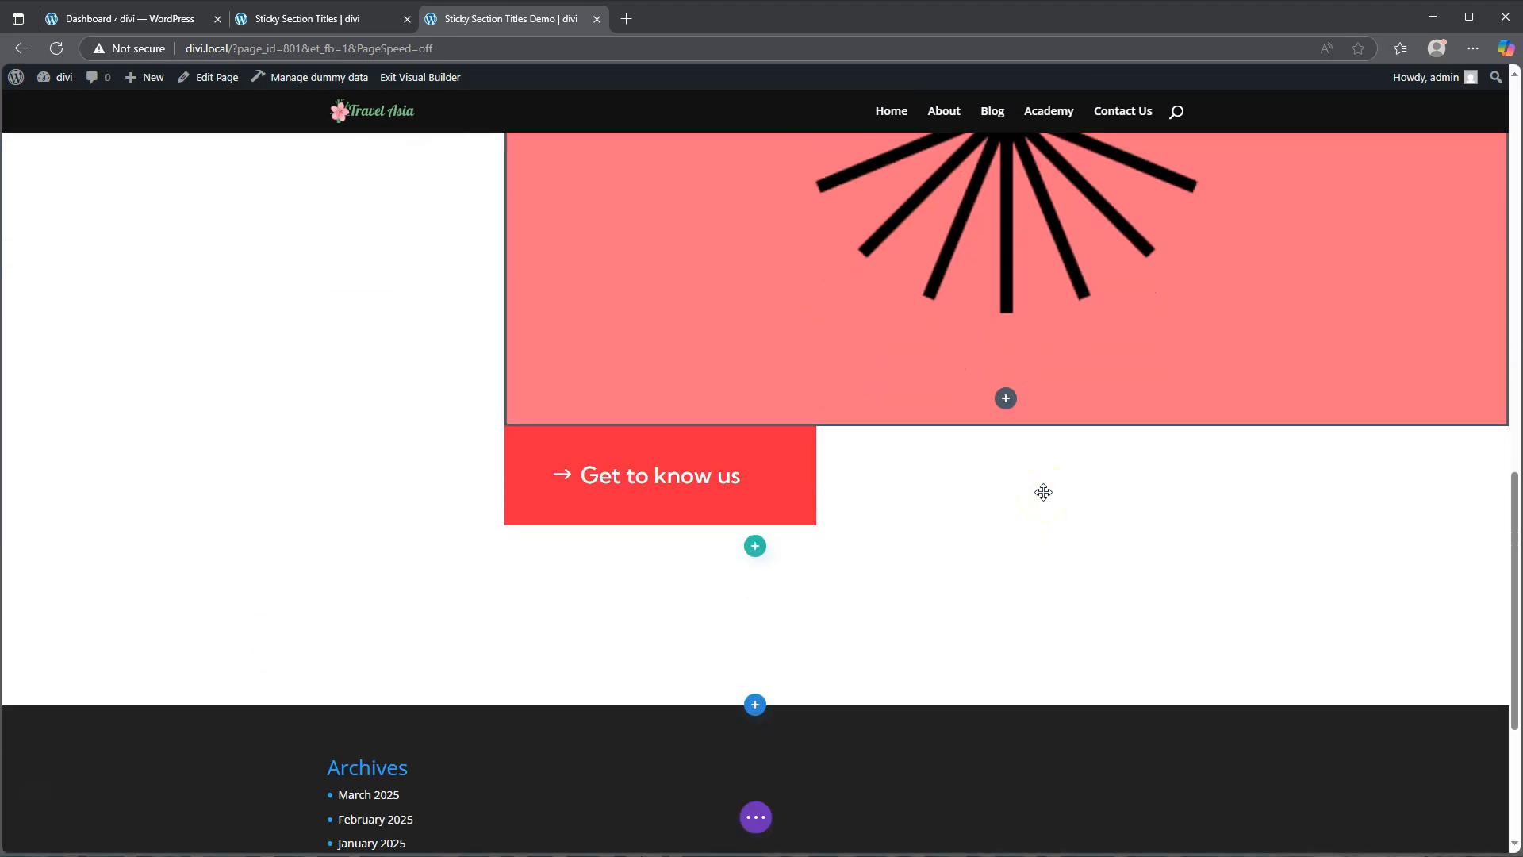
scroll(1044, 492, "up", 3)
left_click(304, 23)
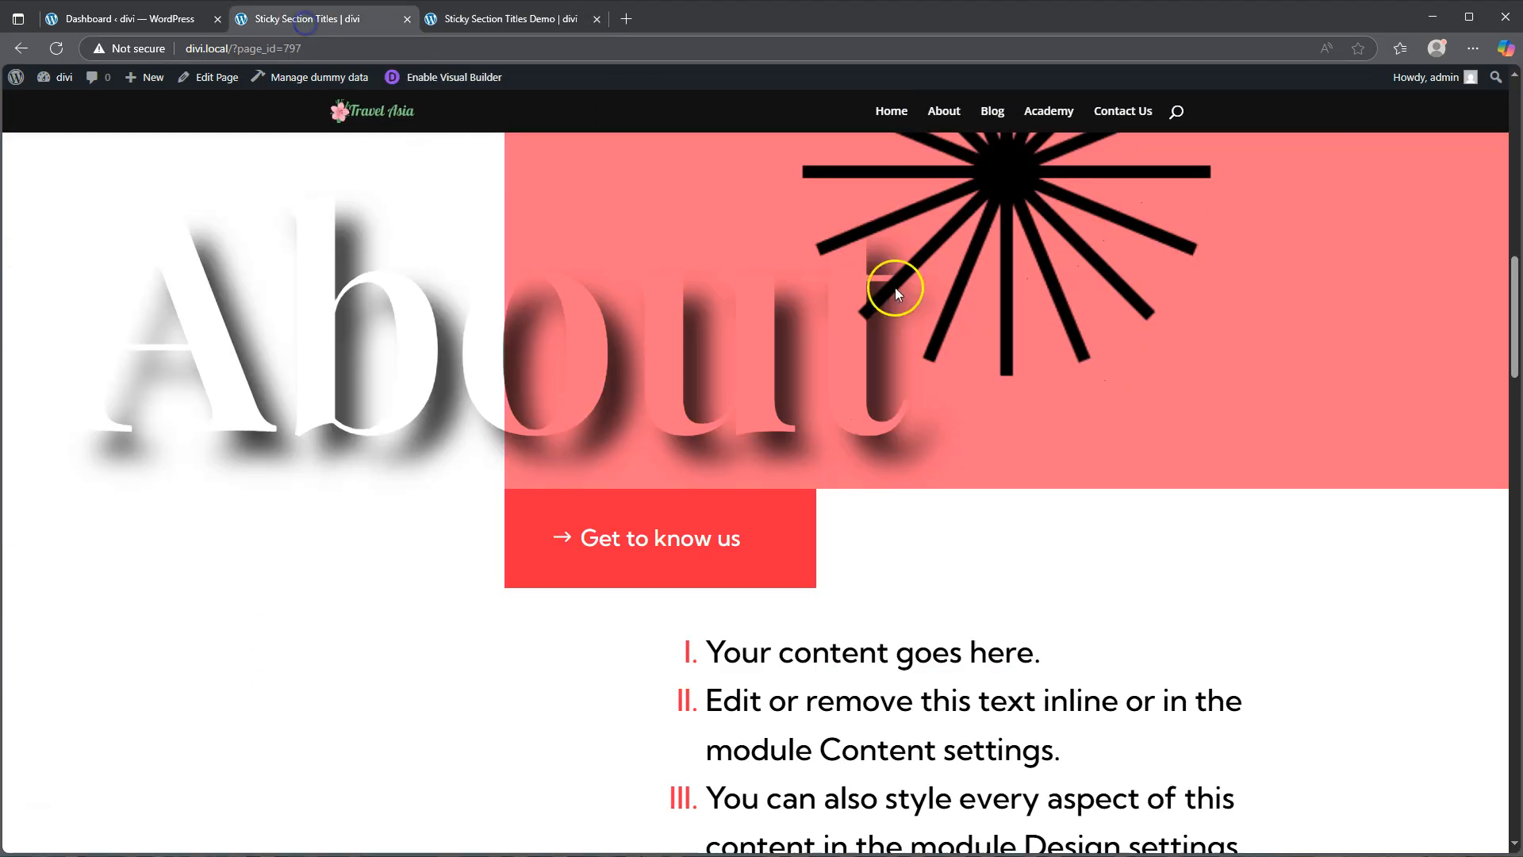
scroll(904, 333, "down", 3)
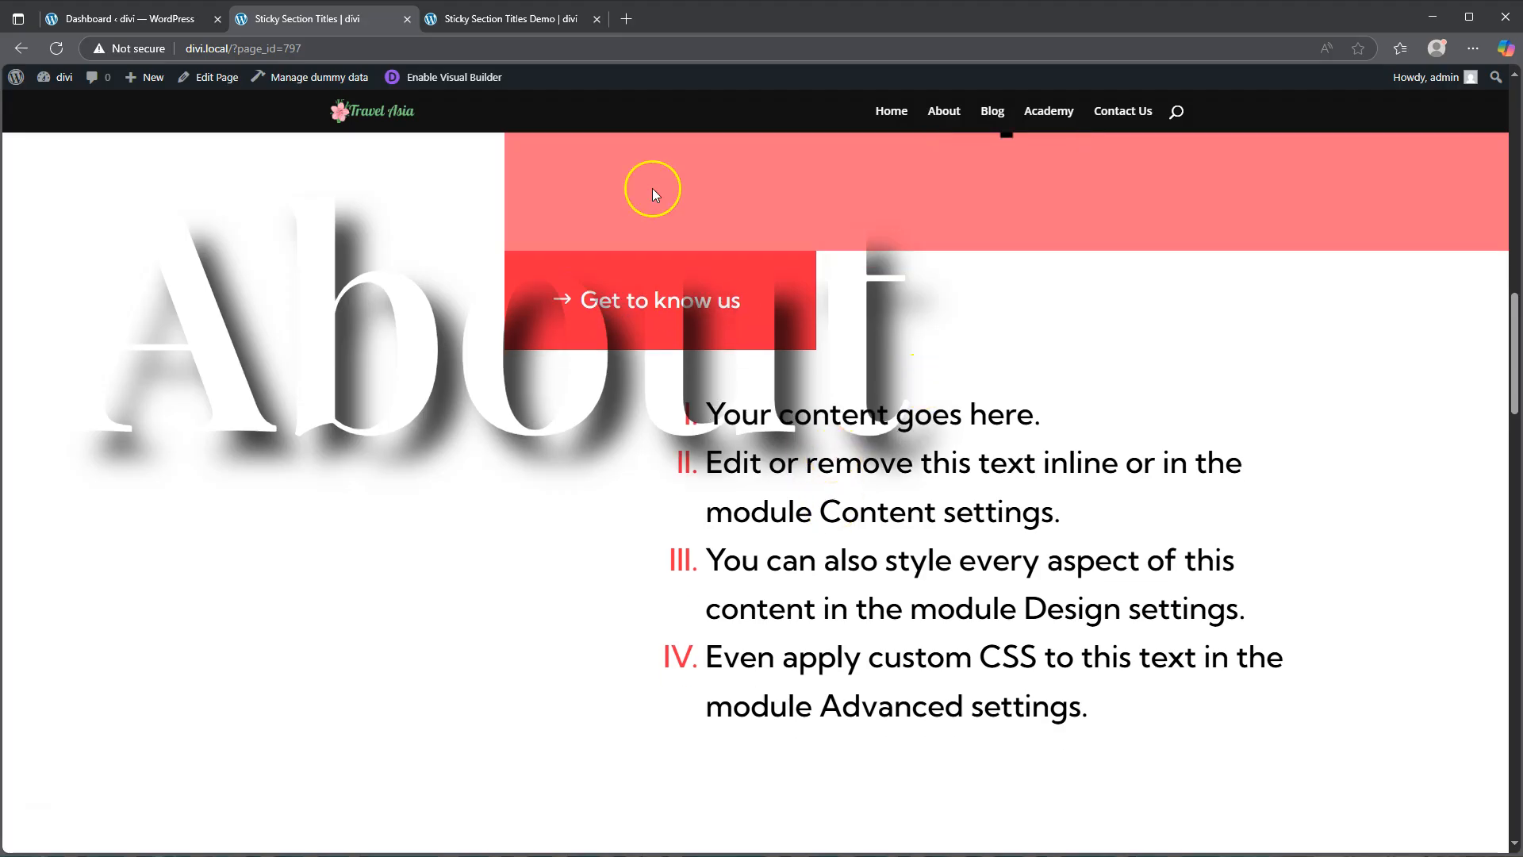
left_click(494, 22)
scroll(912, 317, "down", 4)
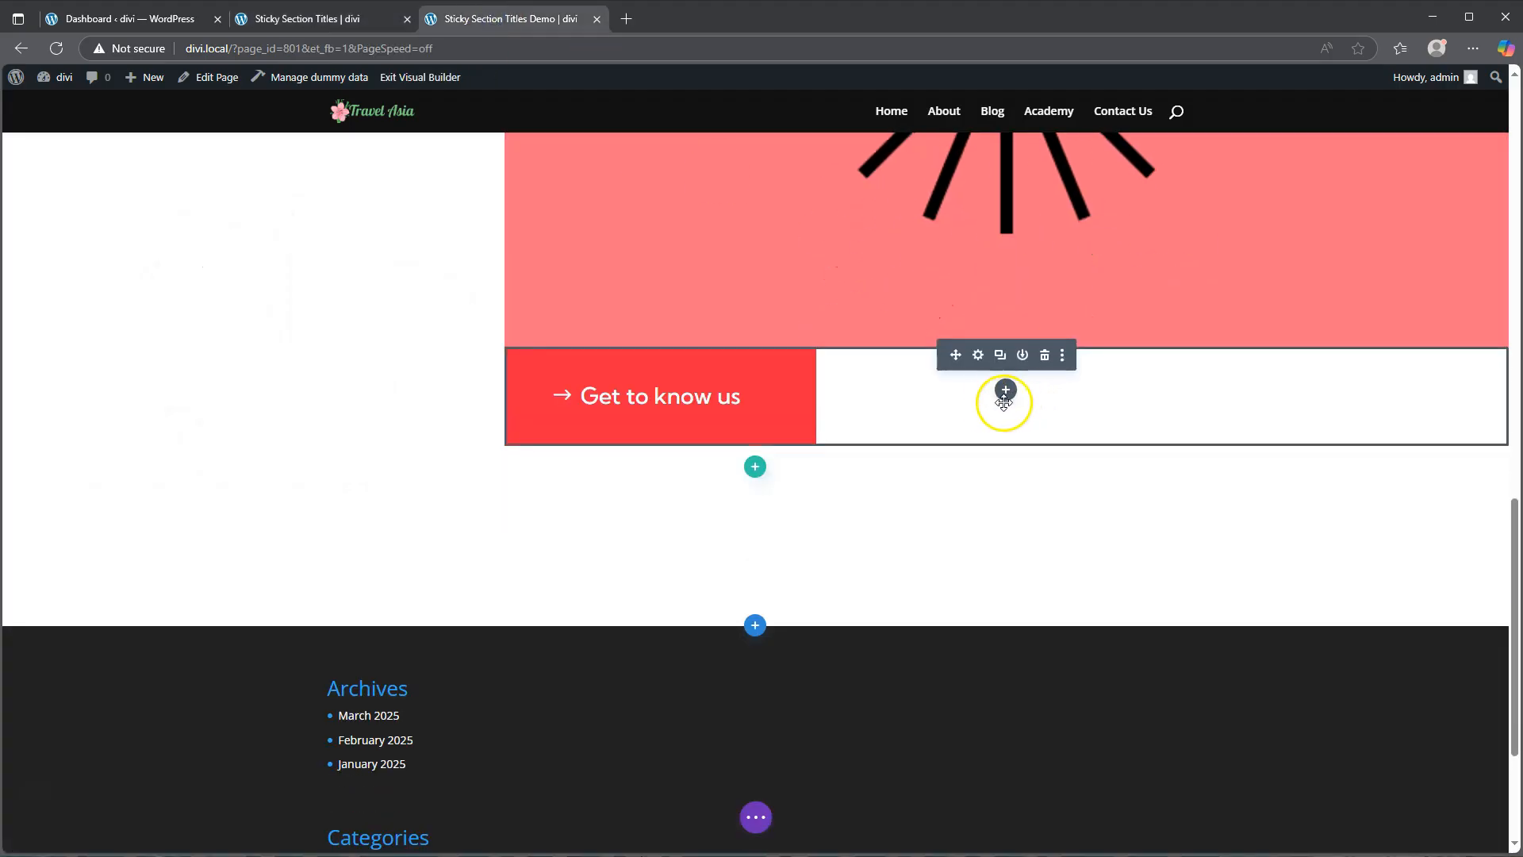
Step: Add a Text module to the empty column beside the button
left_click(1005, 397)
scroll(1011, 587, "down", 2)
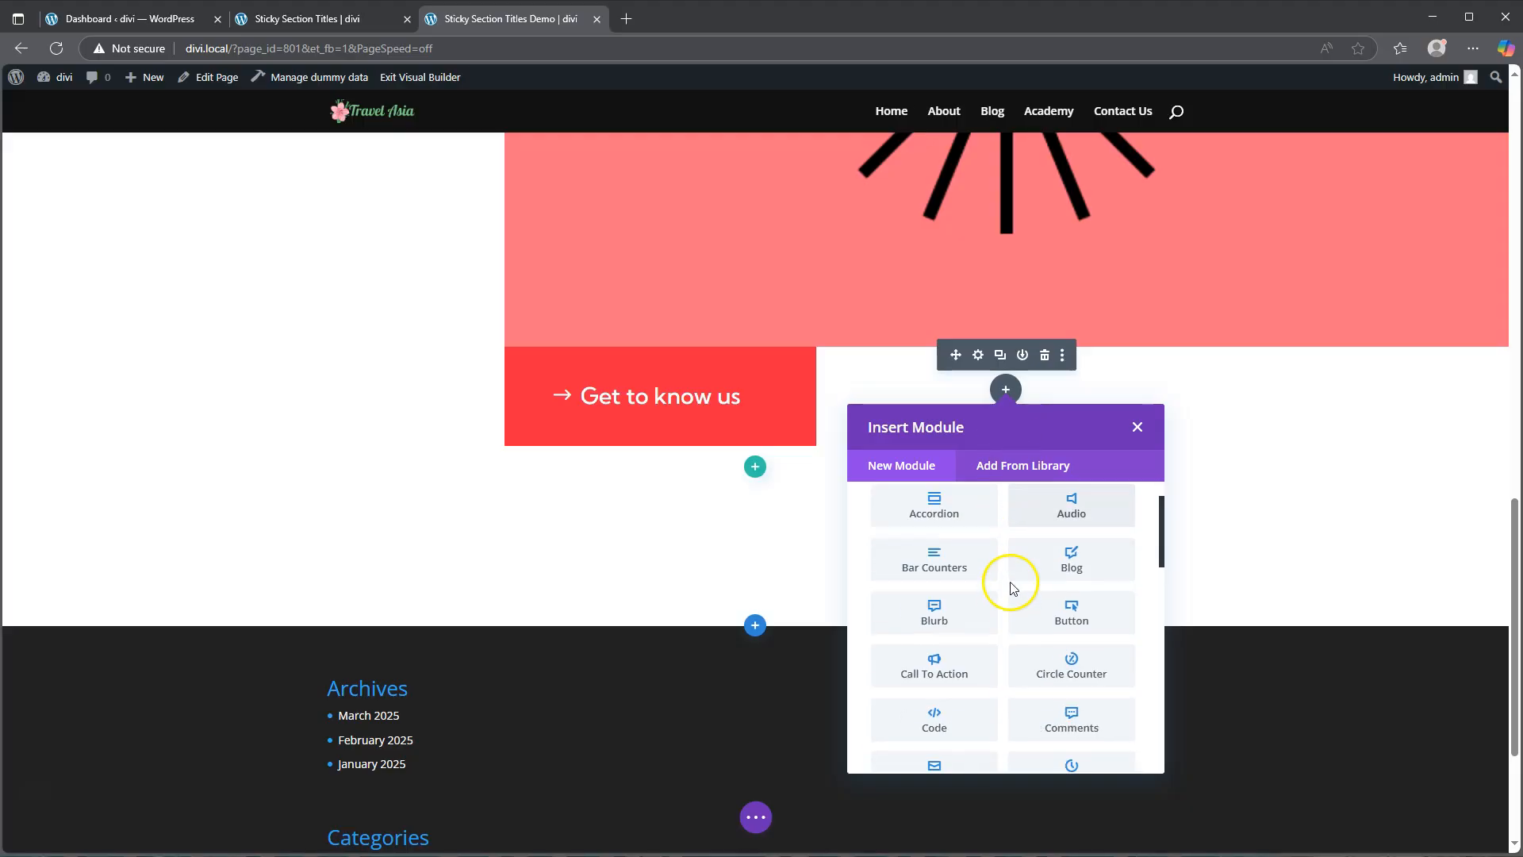
scroll(1024, 611, "down", 2)
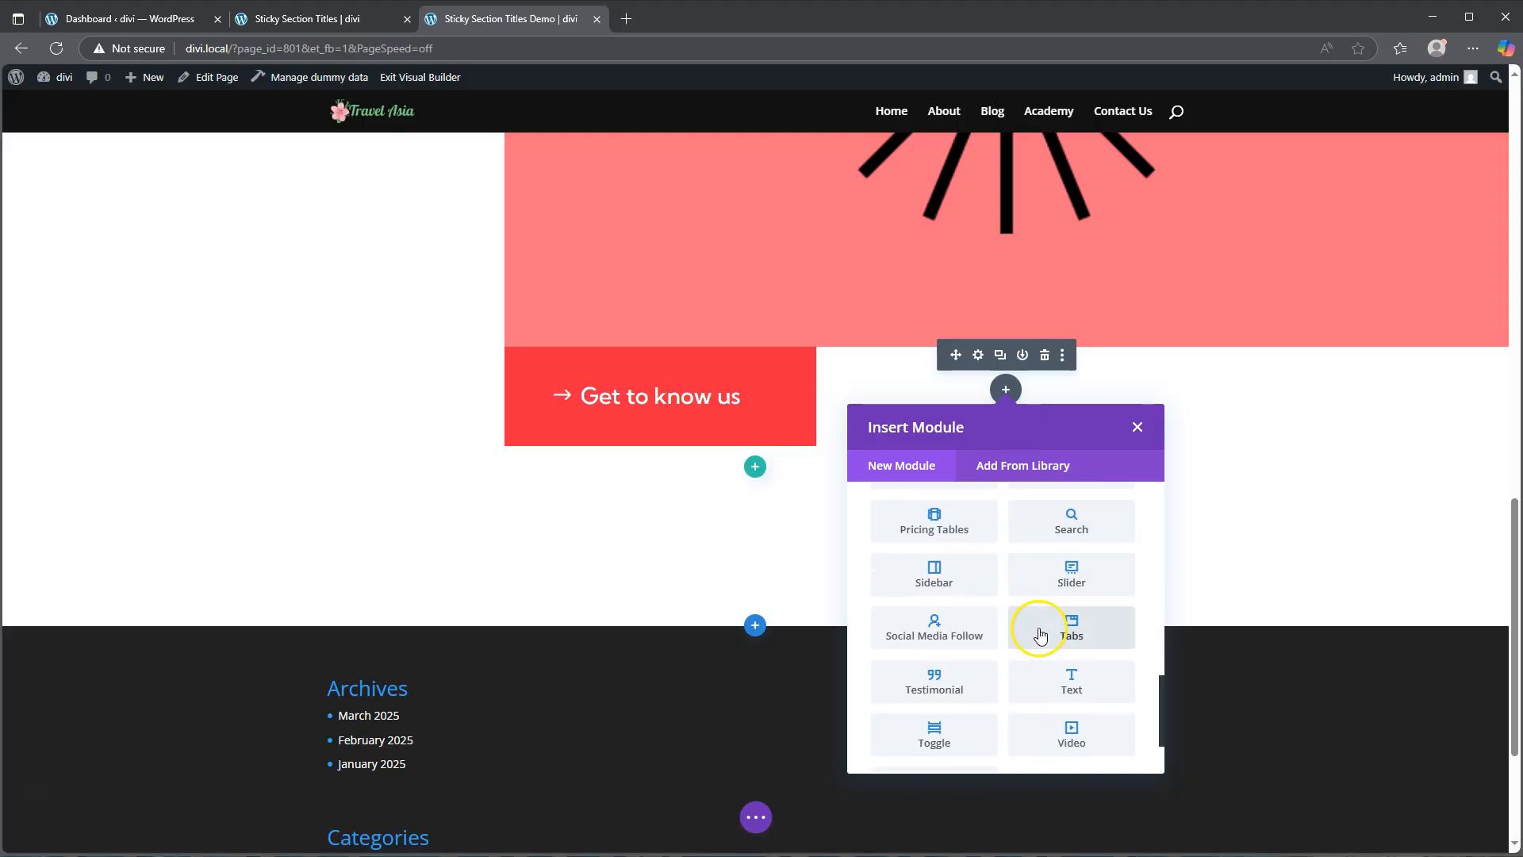
left_click(1069, 682)
scroll(1293, 546, "down", 1)
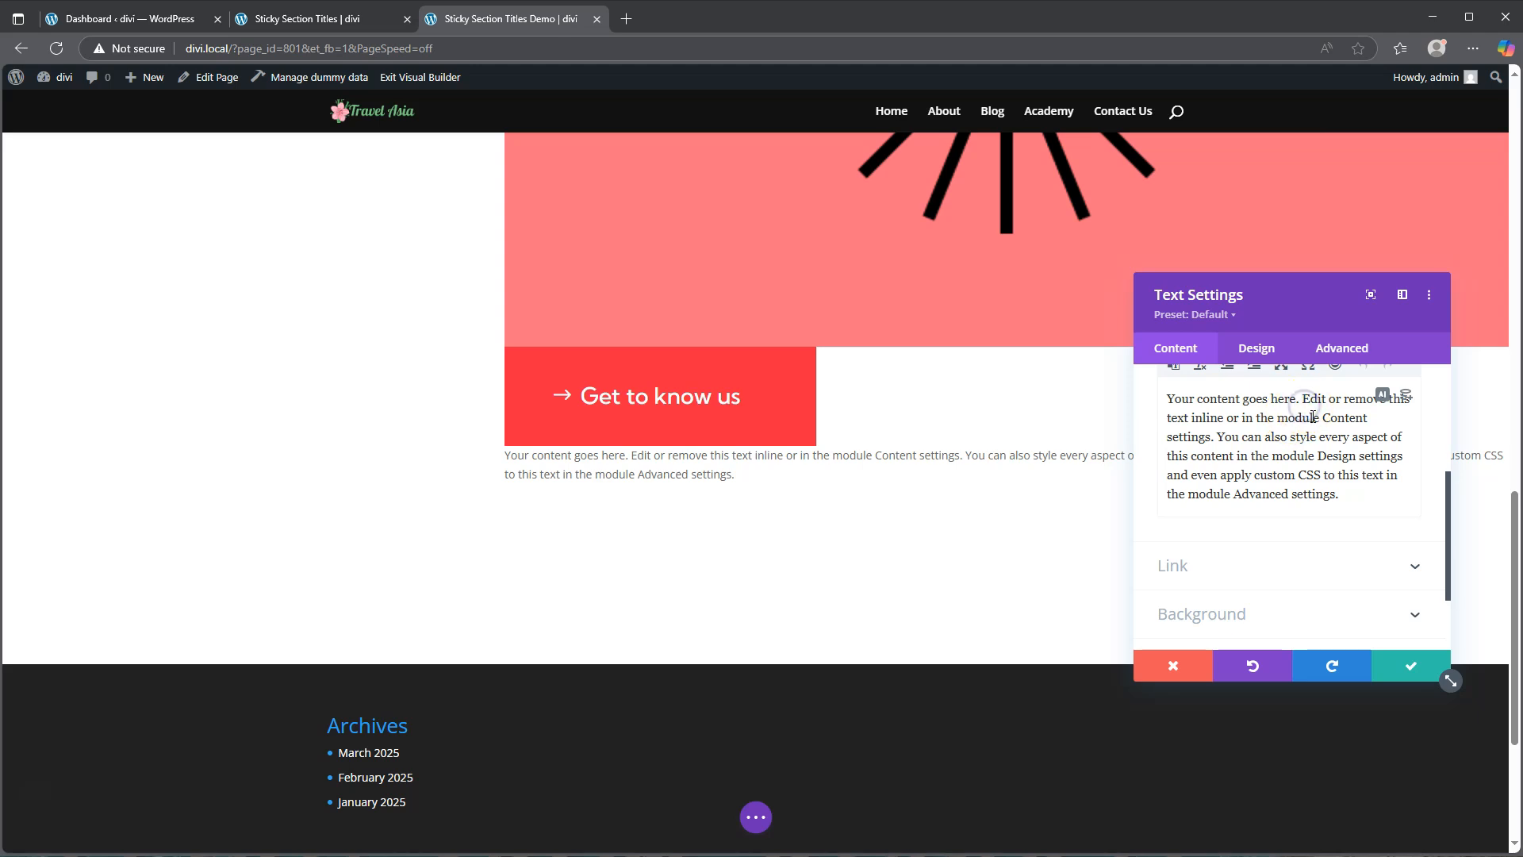
Step: Split the default text into separate paragraphs at each sentence
key("Return")
left_click(1309, 449)
key("Return")
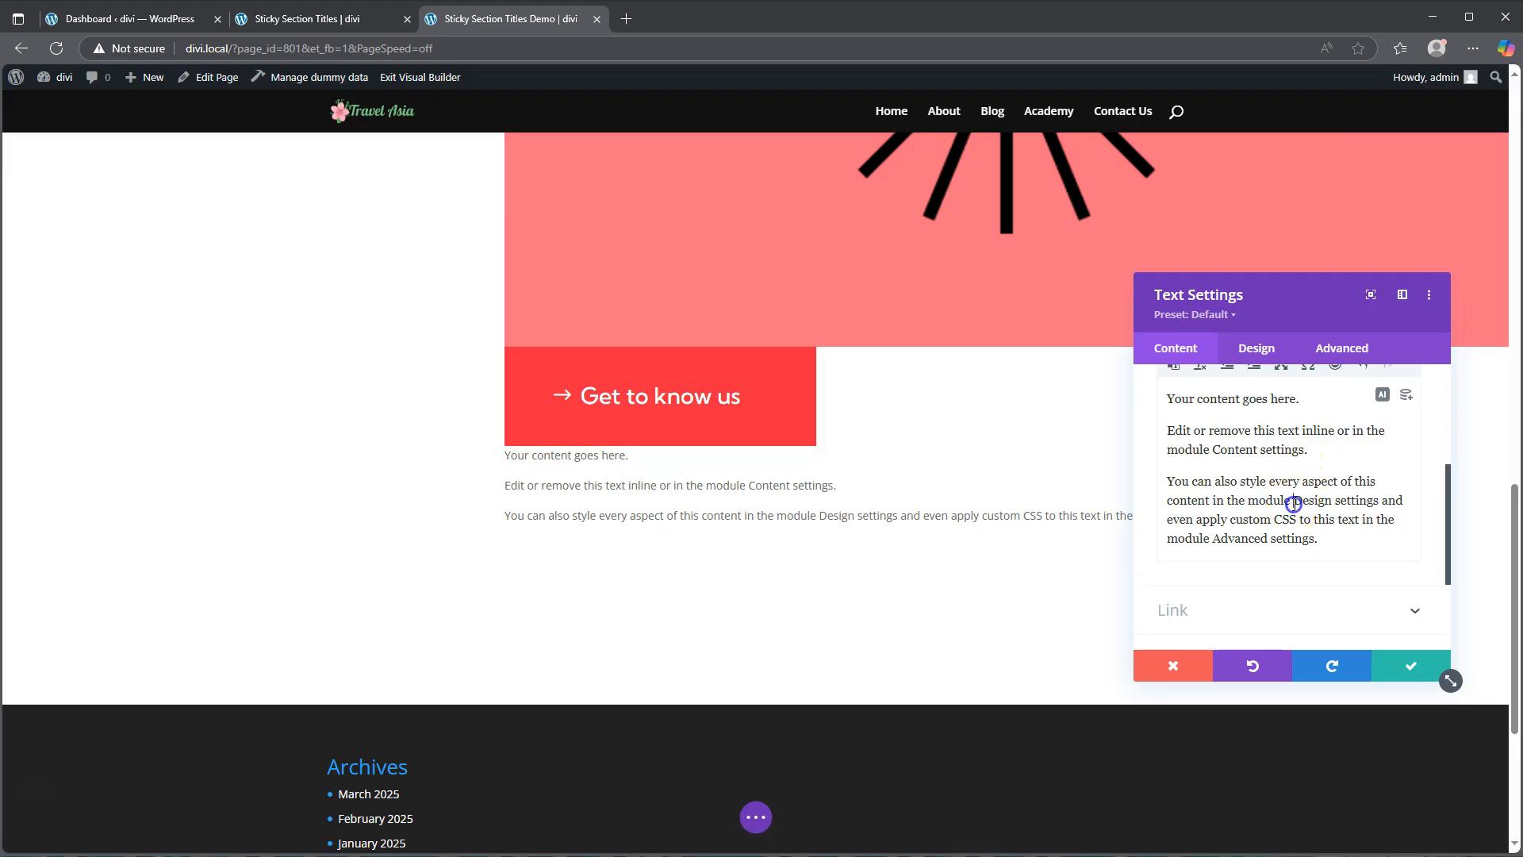
key("Return")
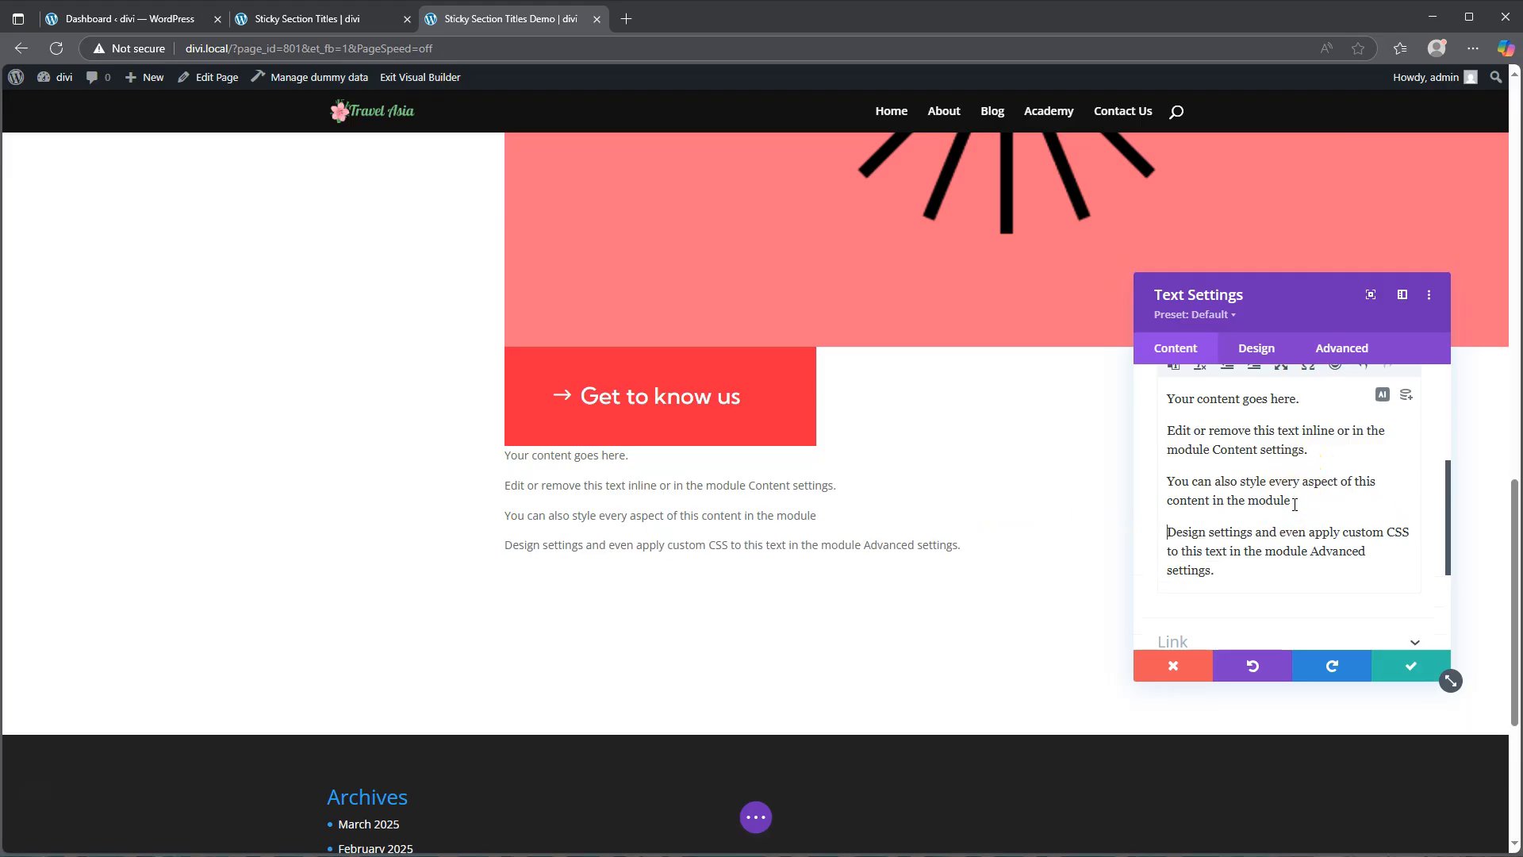
left_click(1310, 551)
key("Return")
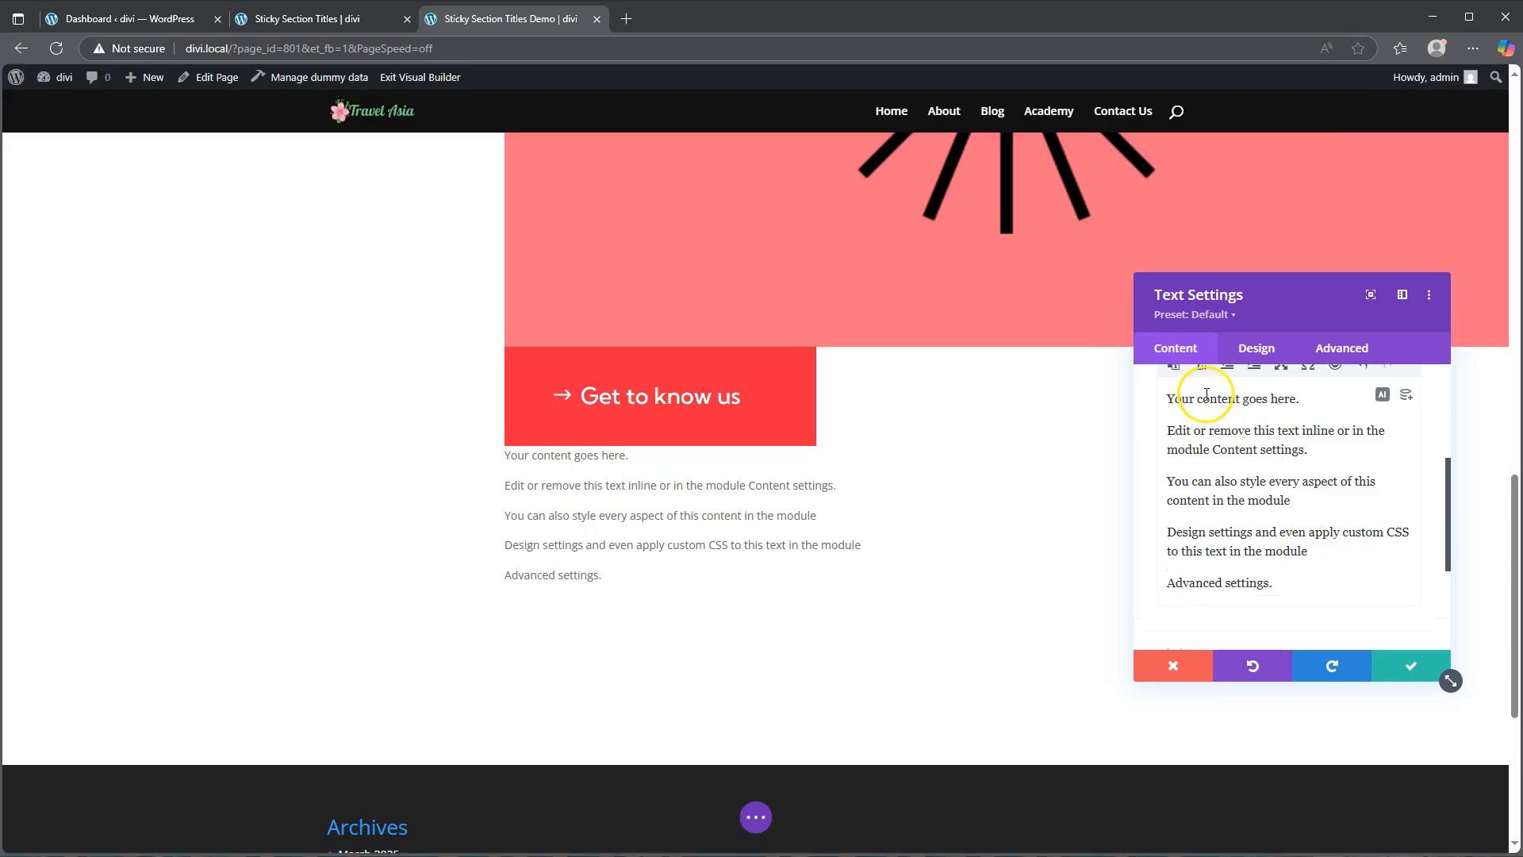
Step: Turn all of the text into a numbered list
left_click_drag(1197, 399, 1285, 571)
scroll(1275, 560, "up", 3)
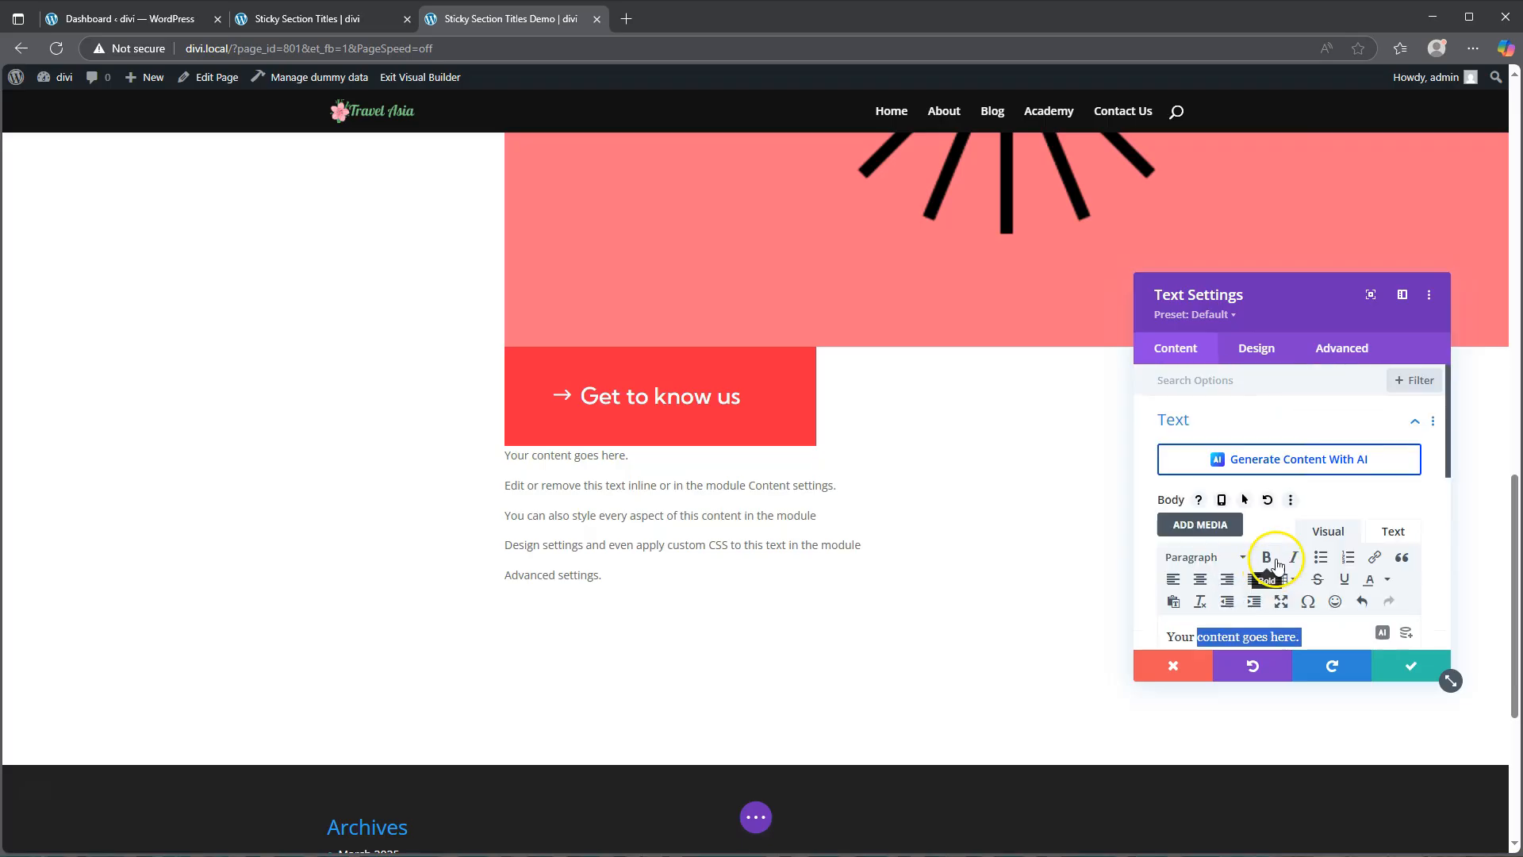
left_click(1348, 558)
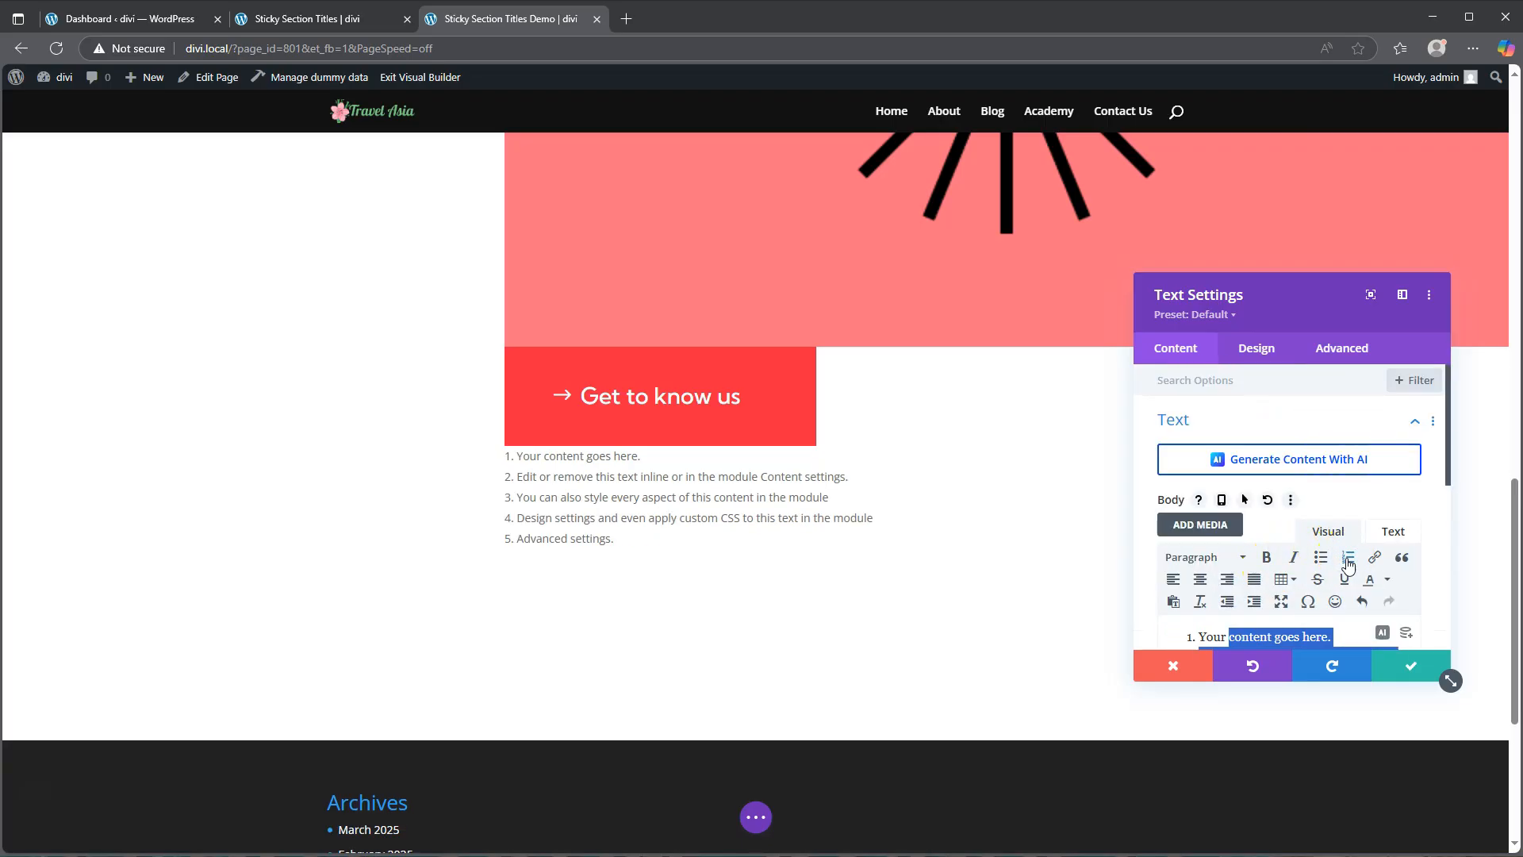
Step: Set the text font to Kumbh Sans and the text colour to black
left_click(1253, 351)
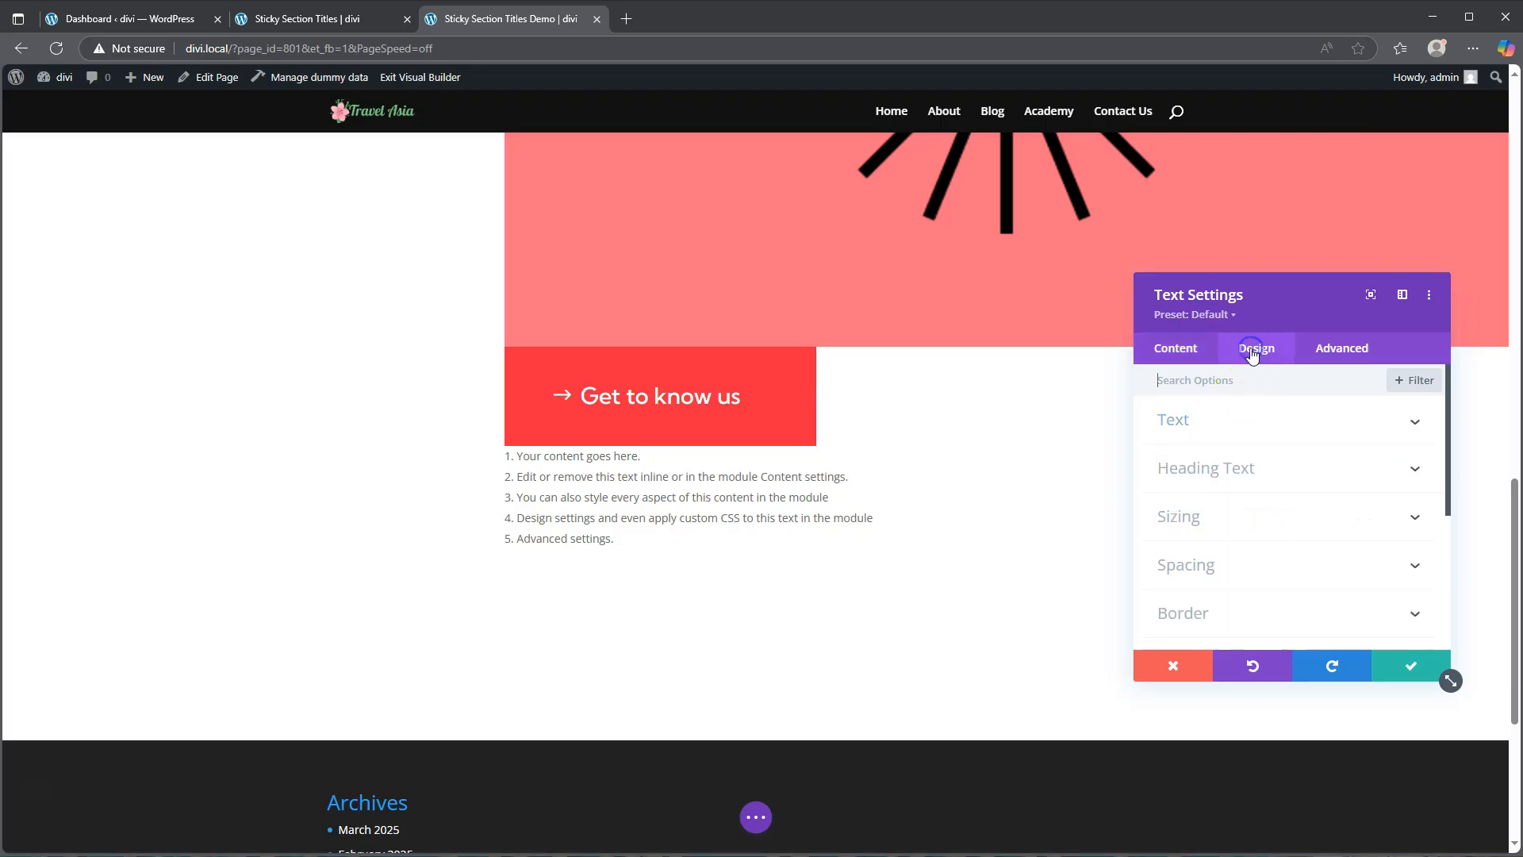
left_click(1227, 435)
left_click(1263, 529)
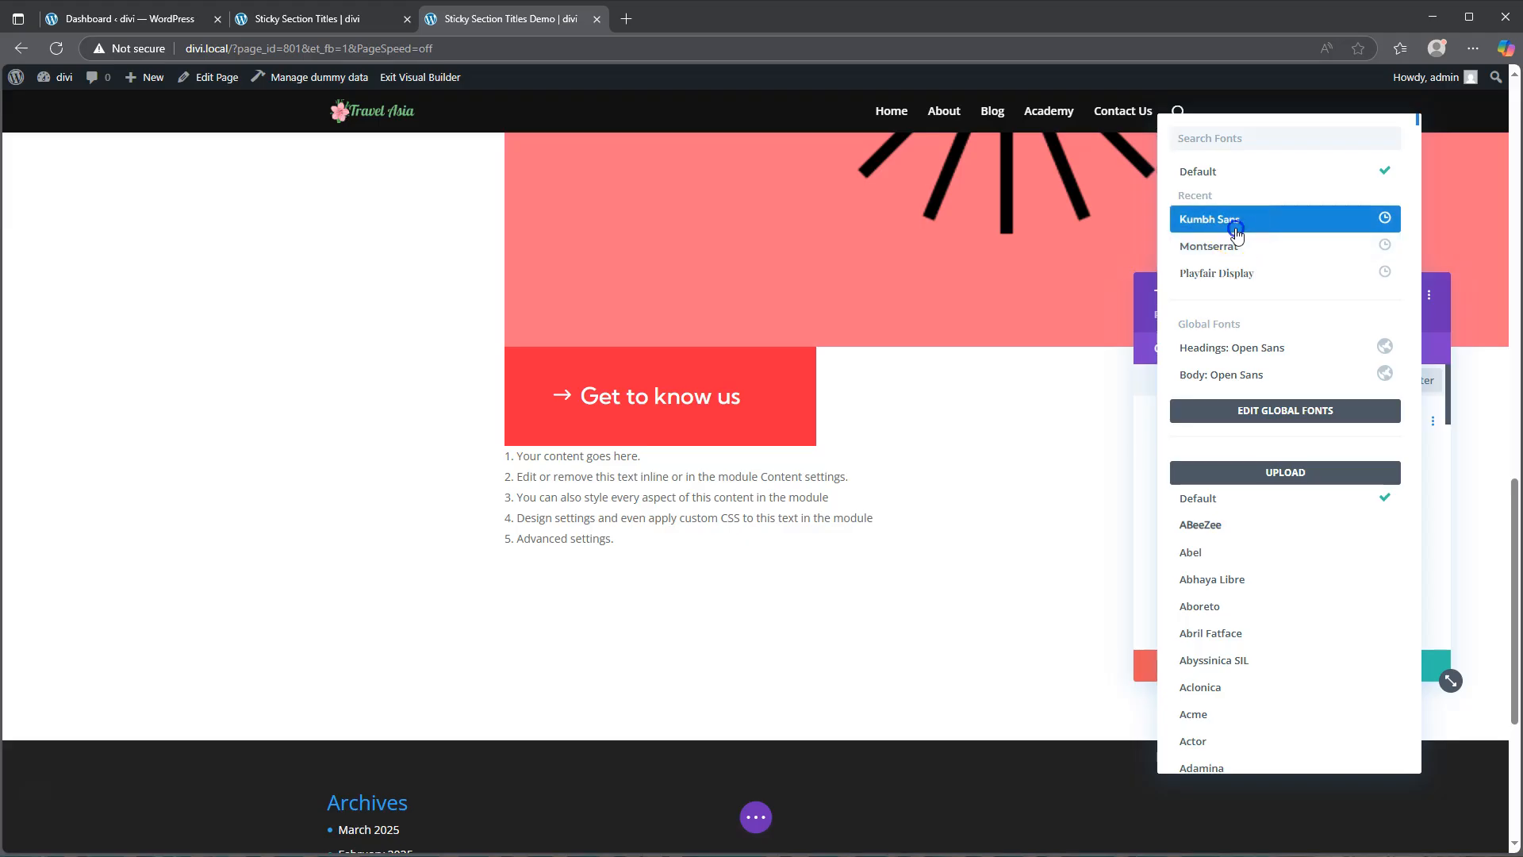
left_click(1236, 233)
scroll(1267, 581, "down", 2)
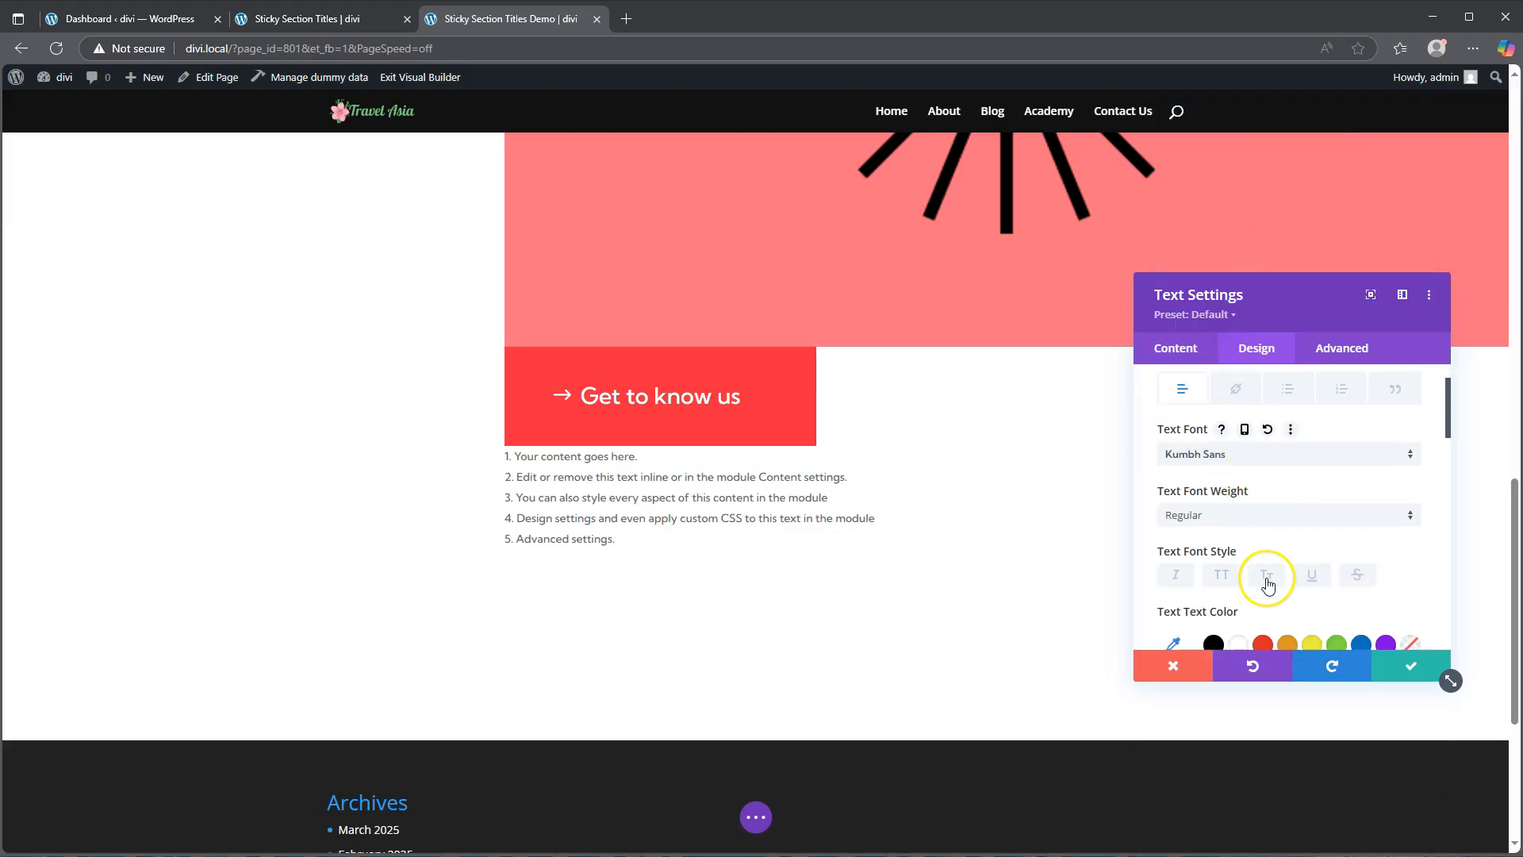
left_click(1214, 560)
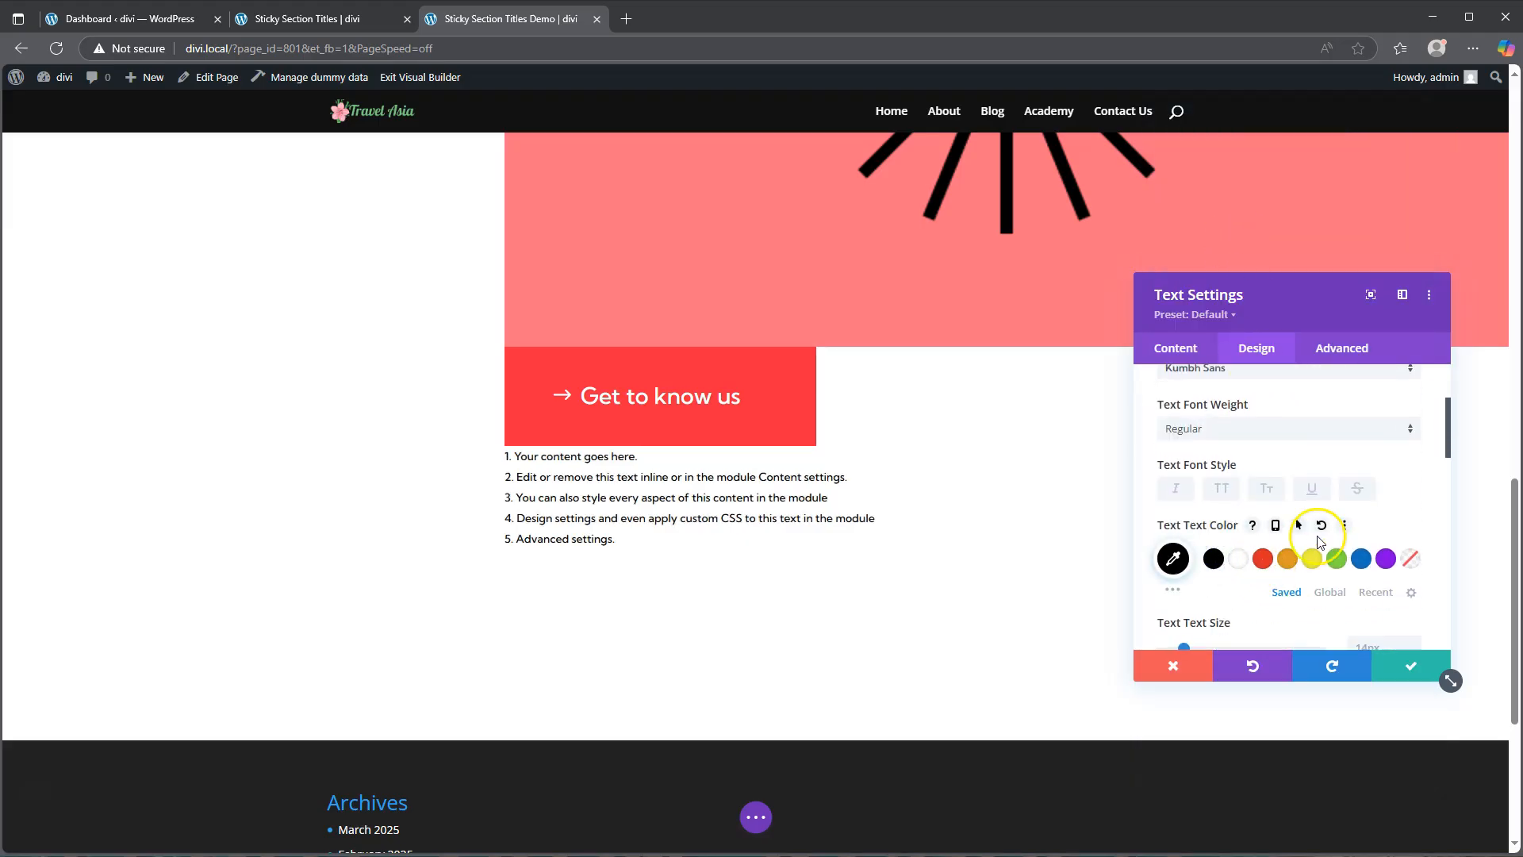
Step: Make the text size responsive: 2vw on desktop, 4vw on tablet and 5vw on phone
scroll(1317, 548, "down", 2)
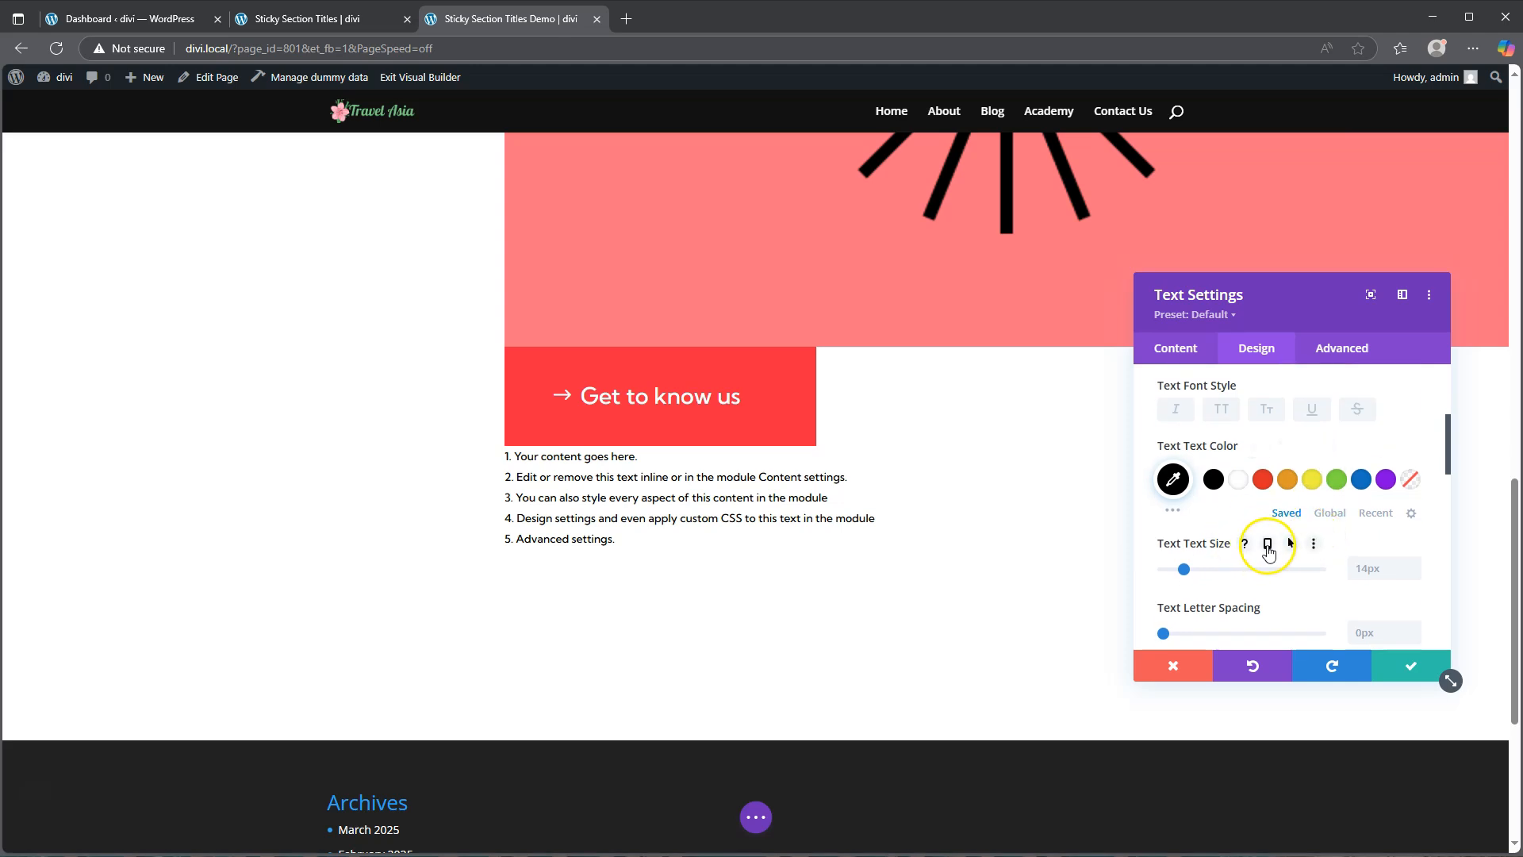
left_click(1268, 547)
left_click(1371, 621)
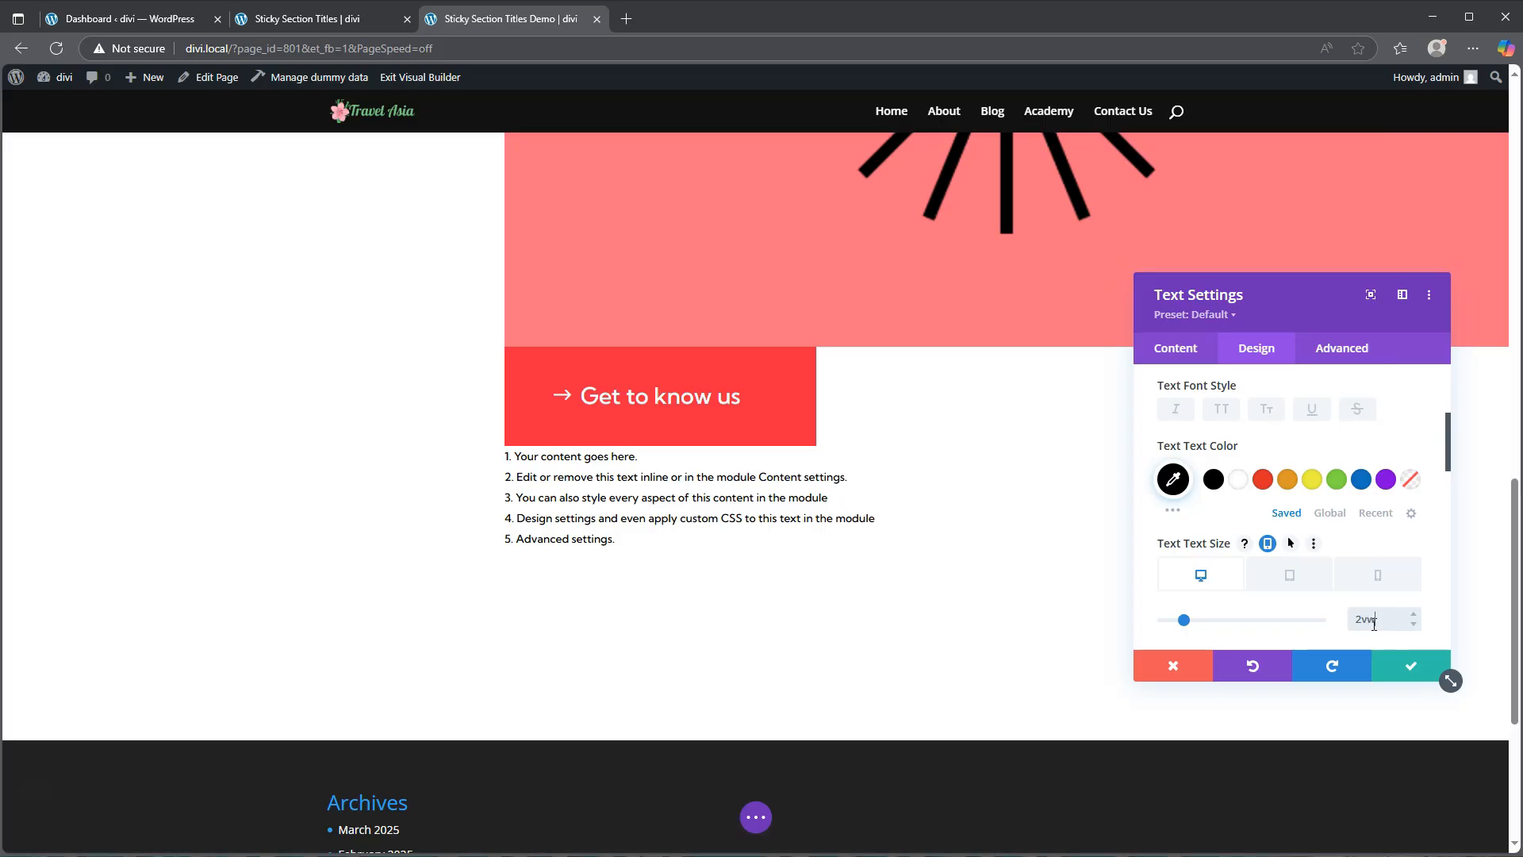
left_click(1290, 579)
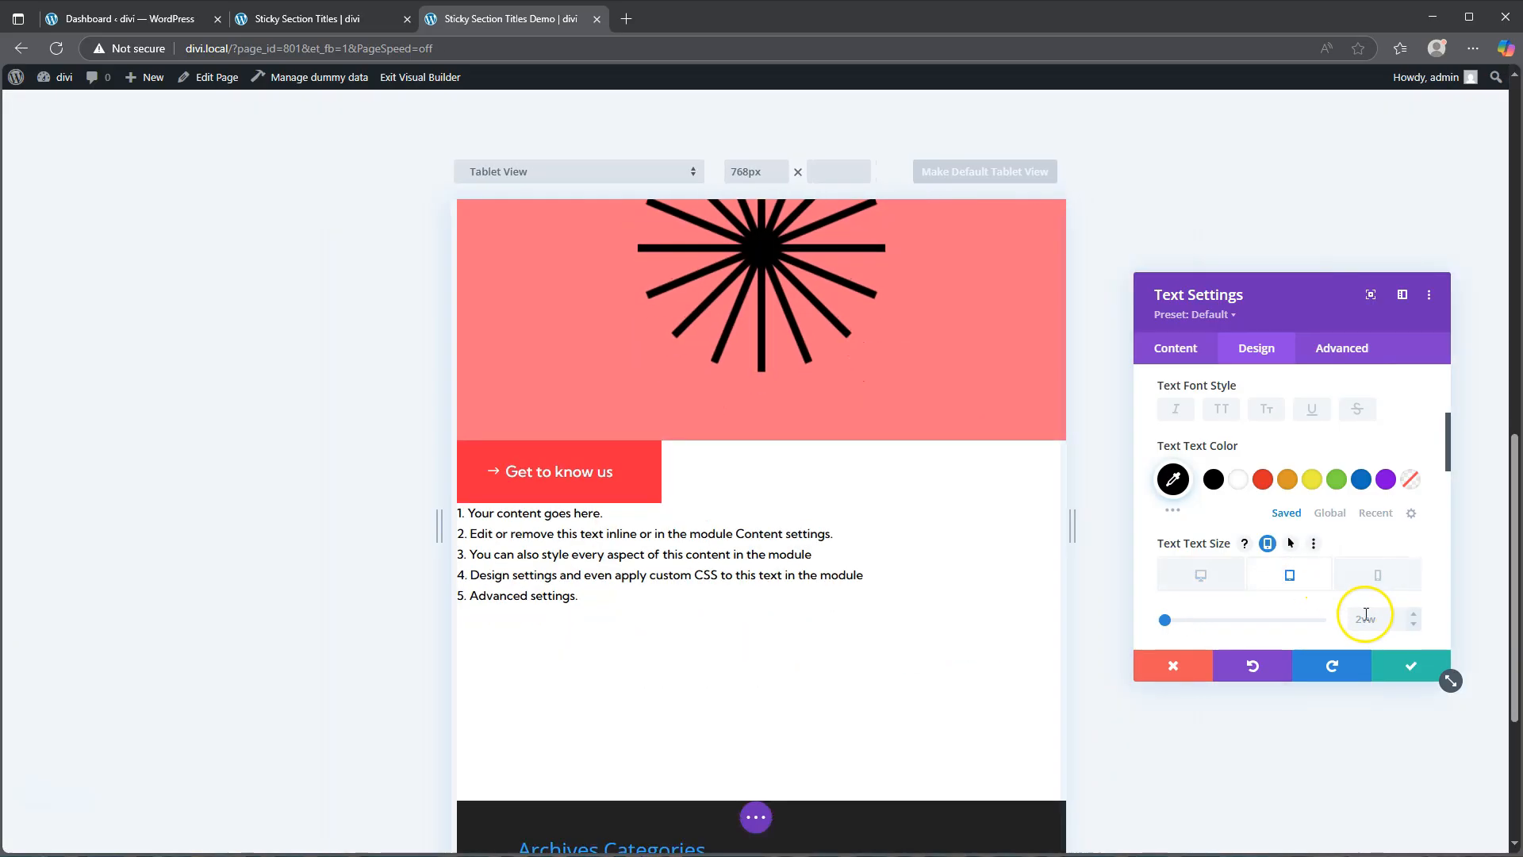
left_click(1412, 615)
left_click(1412, 615)
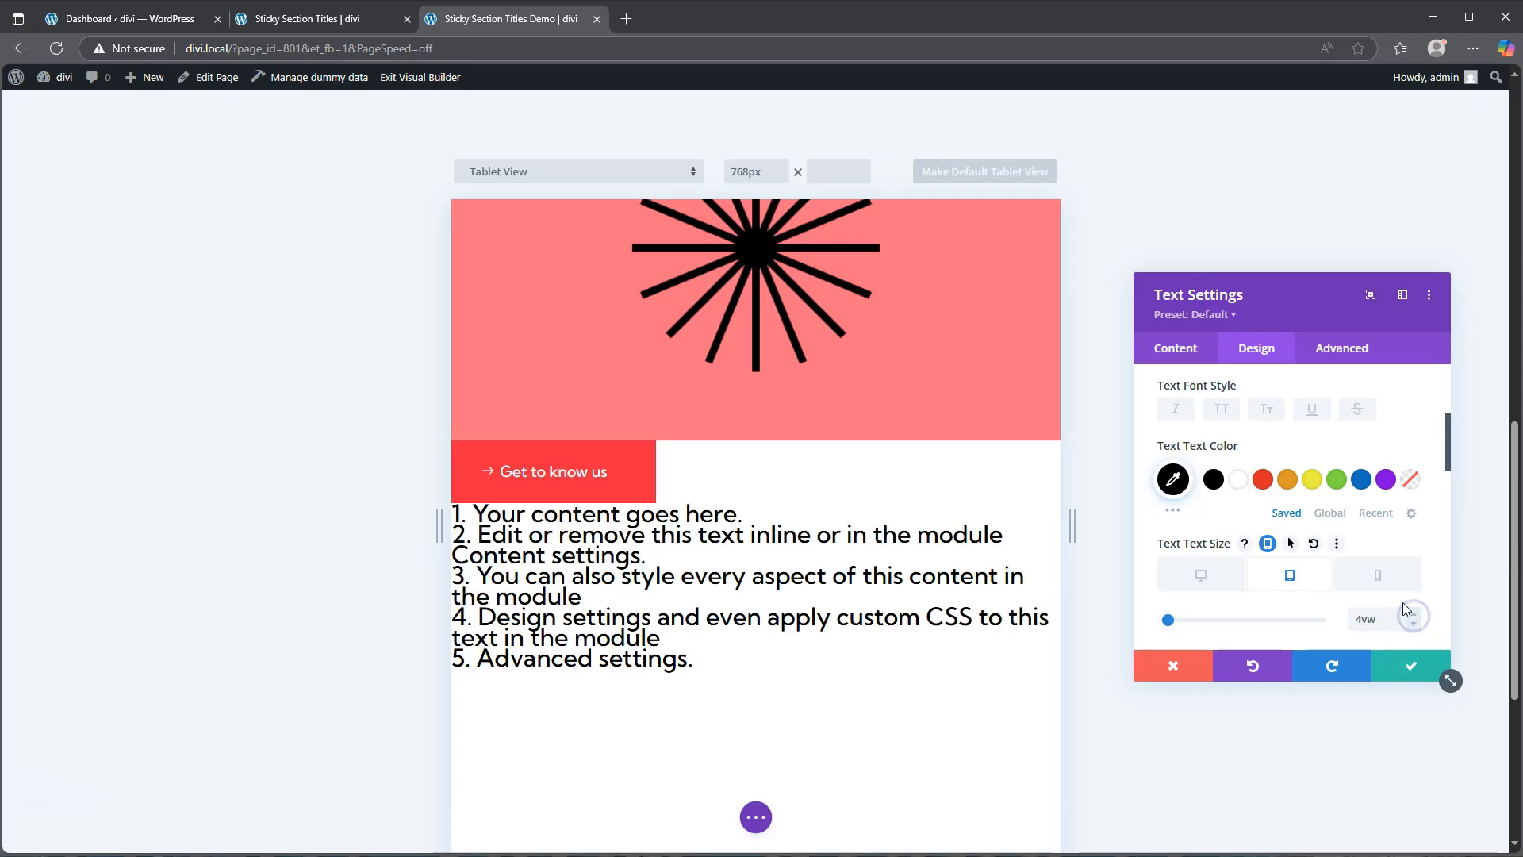
left_click(1382, 578)
left_click(1412, 616)
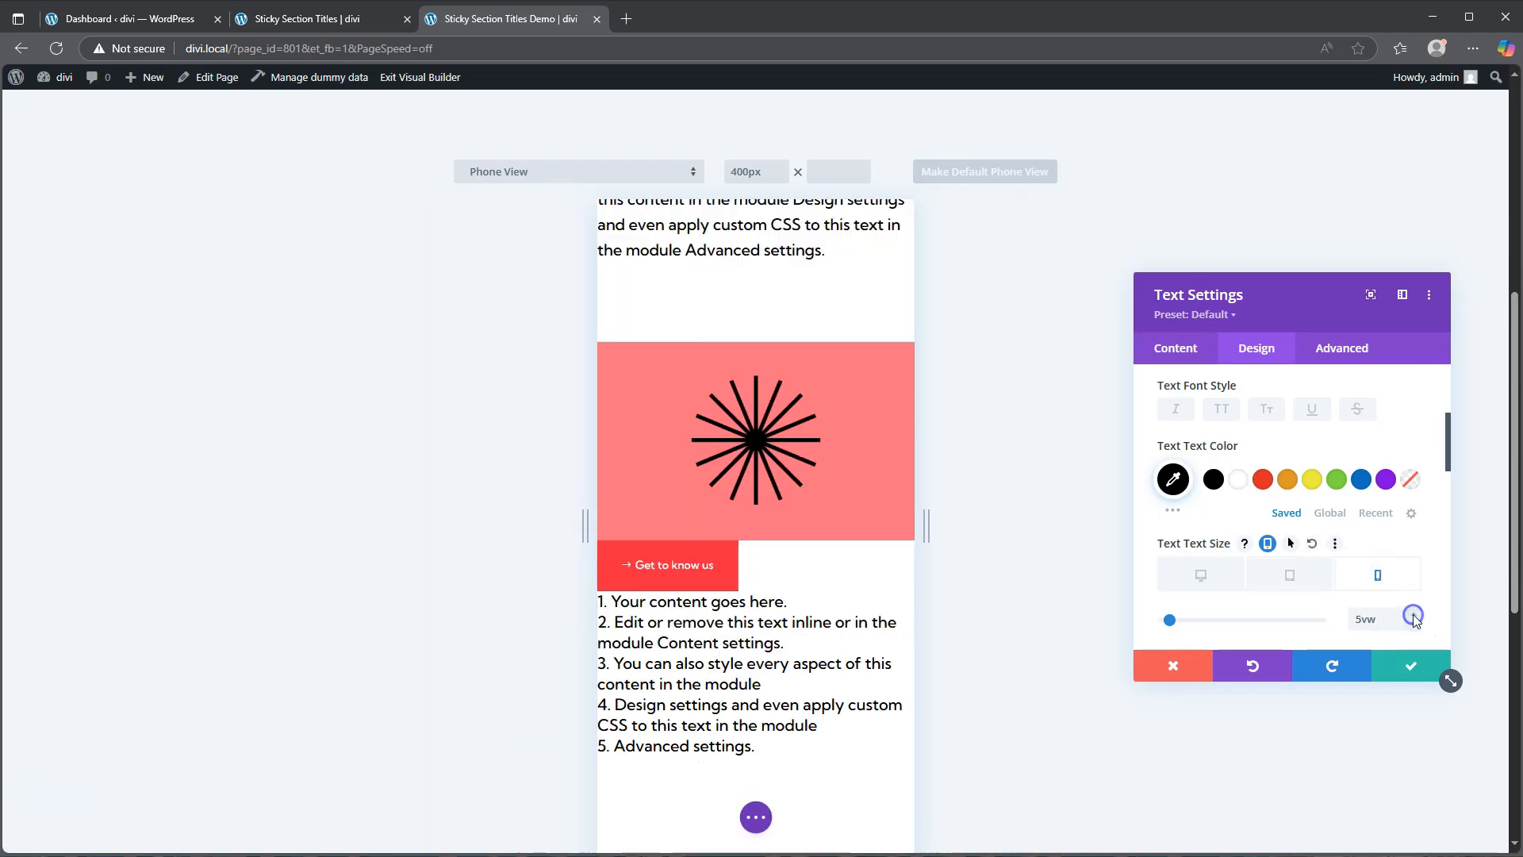
left_click(1201, 574)
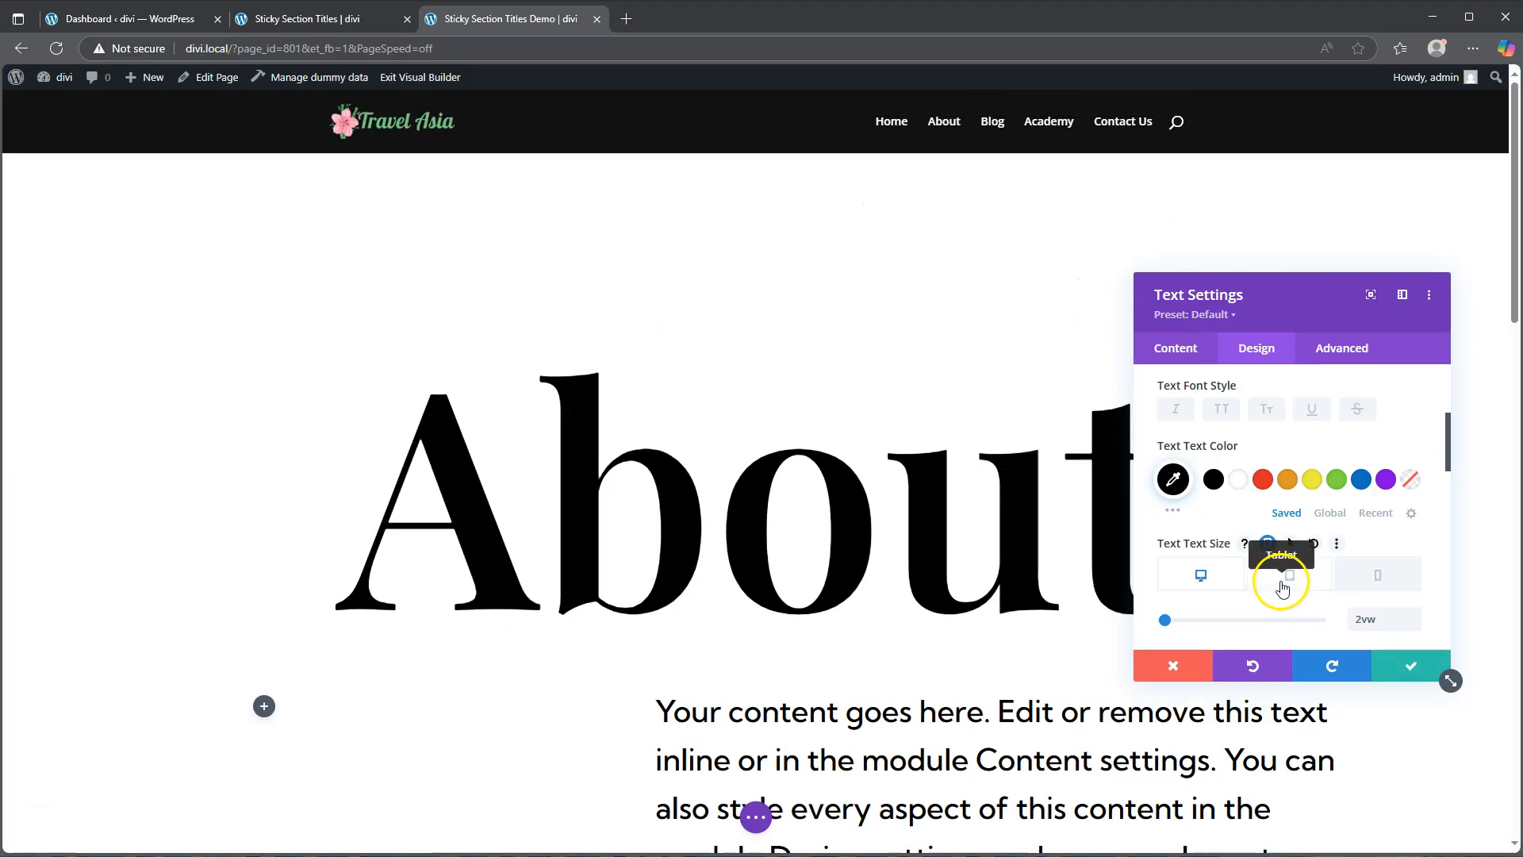
Step: Set the text letter spacing to -0.1px and the line height to 1.6em
scroll(1266, 592, "down", 2)
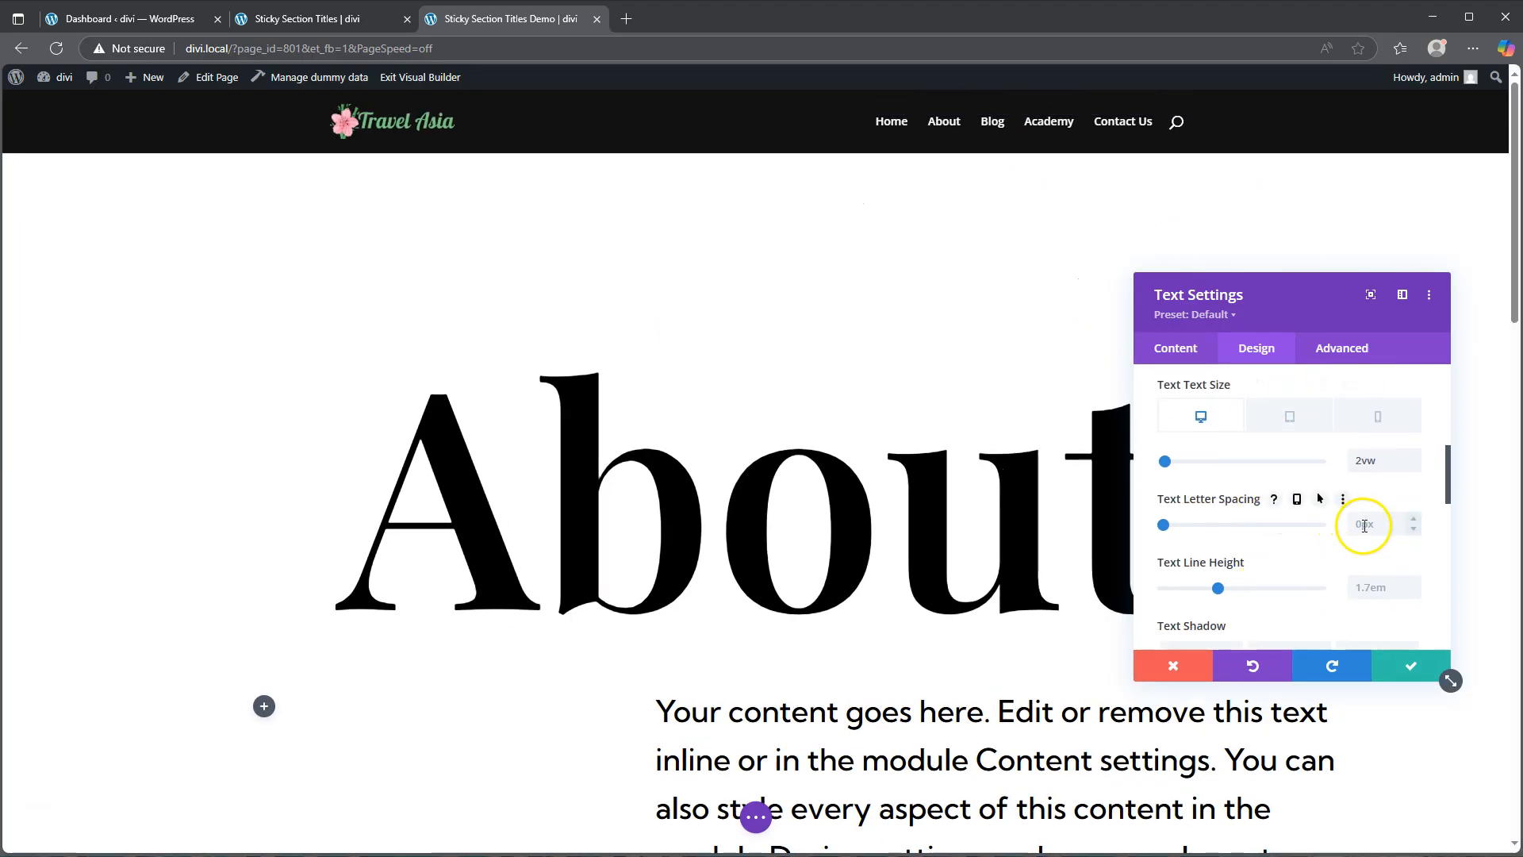
type("-")
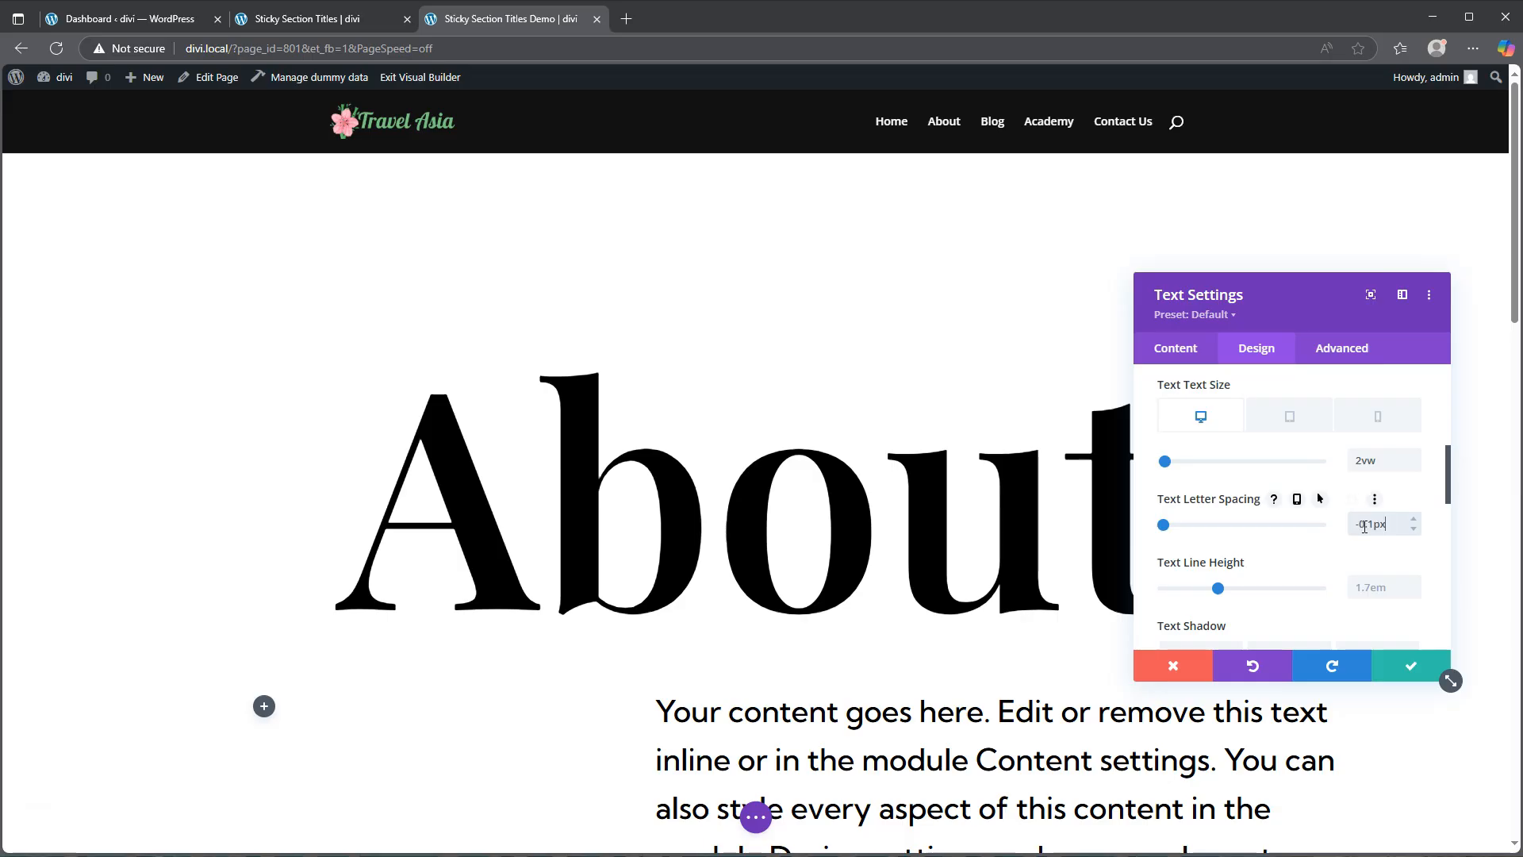
type("0.1px")
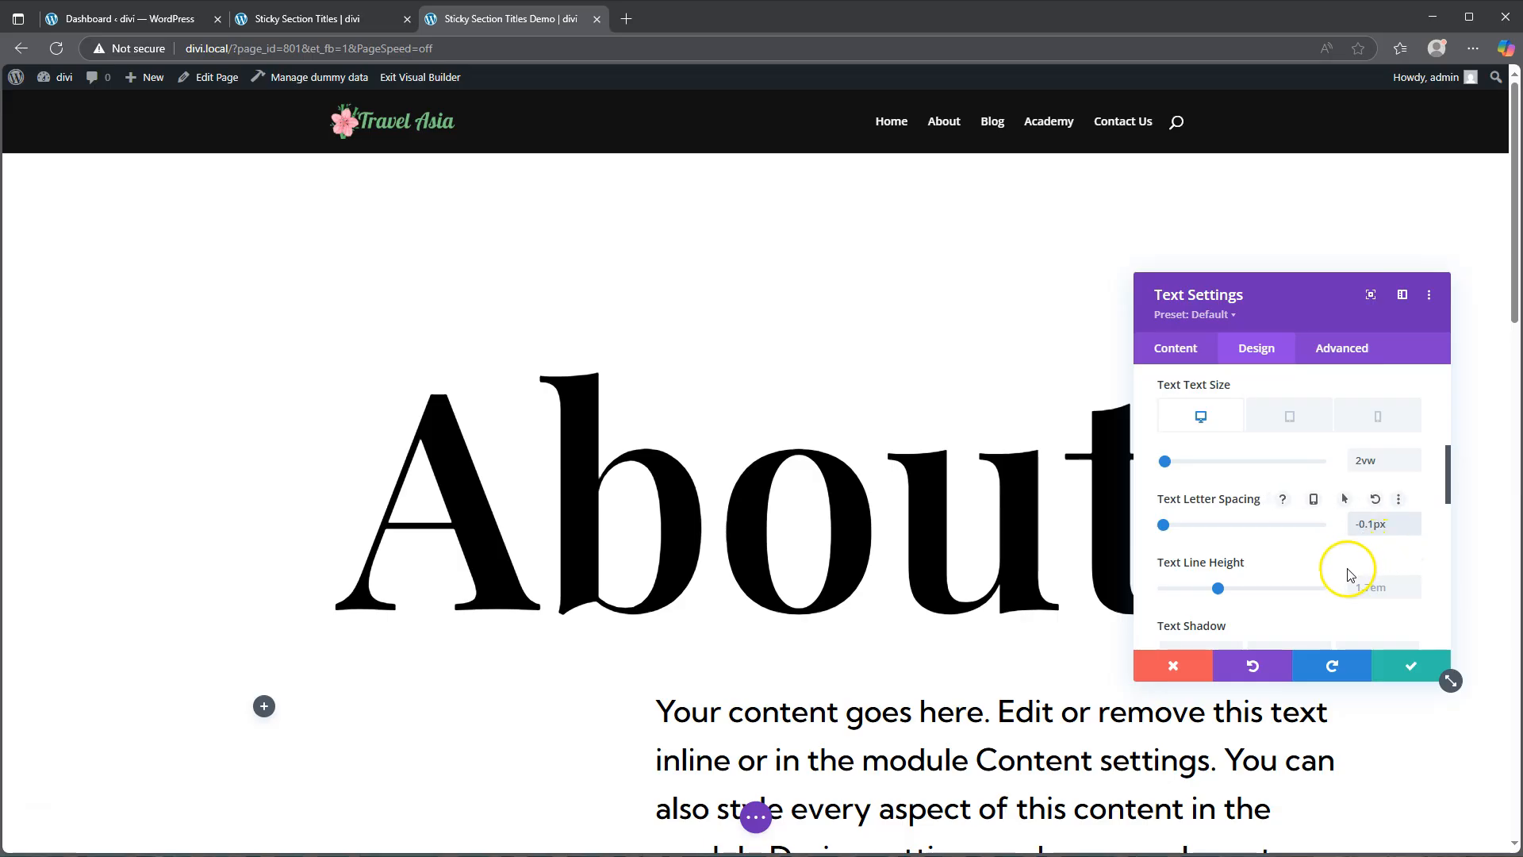
scroll(1047, 512, "down", 5)
scroll(1047, 512, "down", 10)
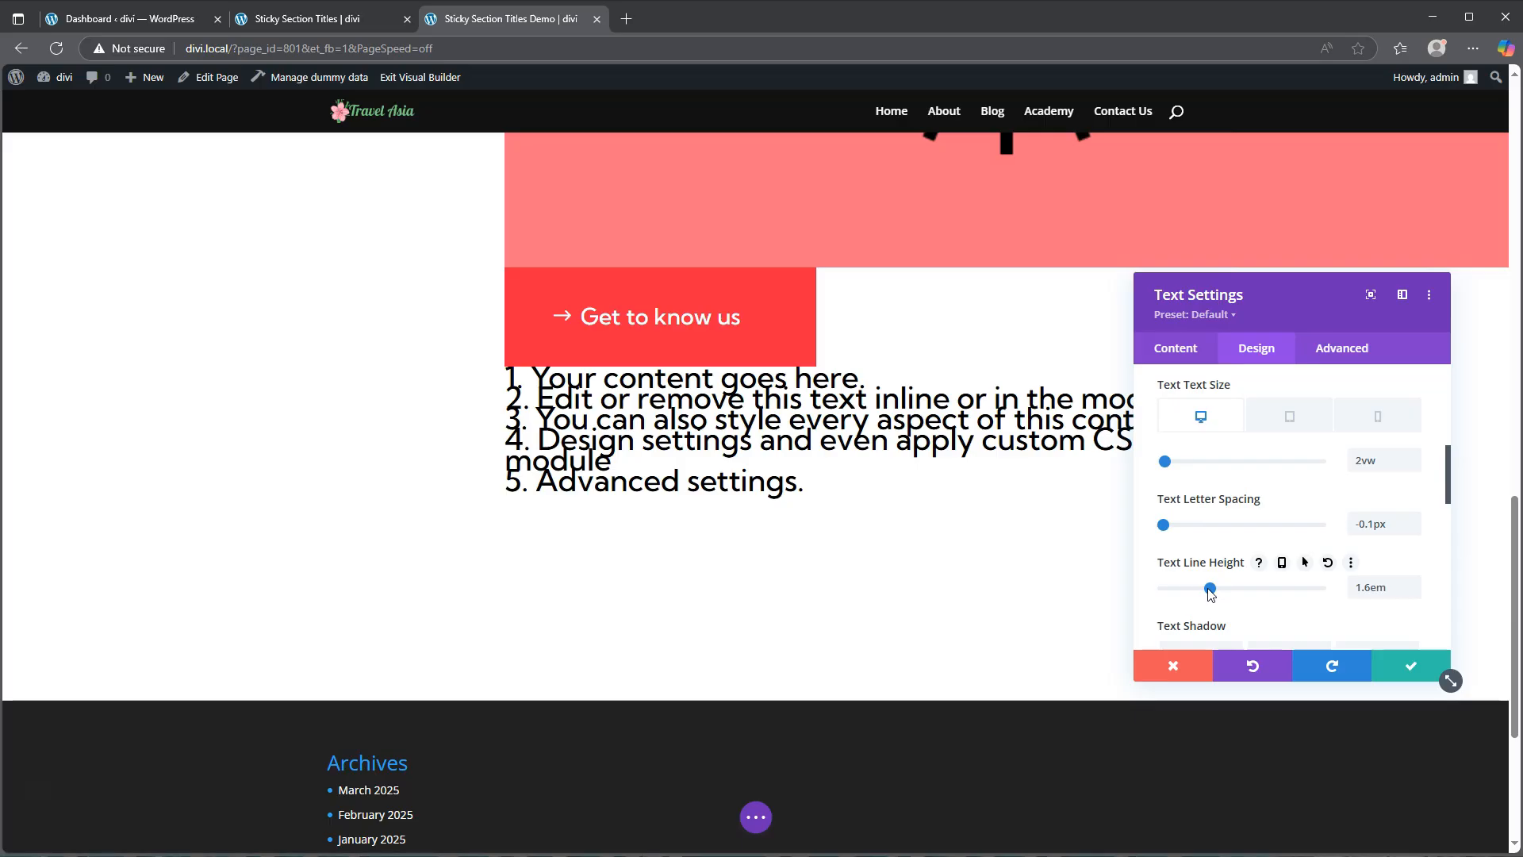
Step: Set the ordered list text colour to #ff2346
scroll(1261, 470, "up", 5)
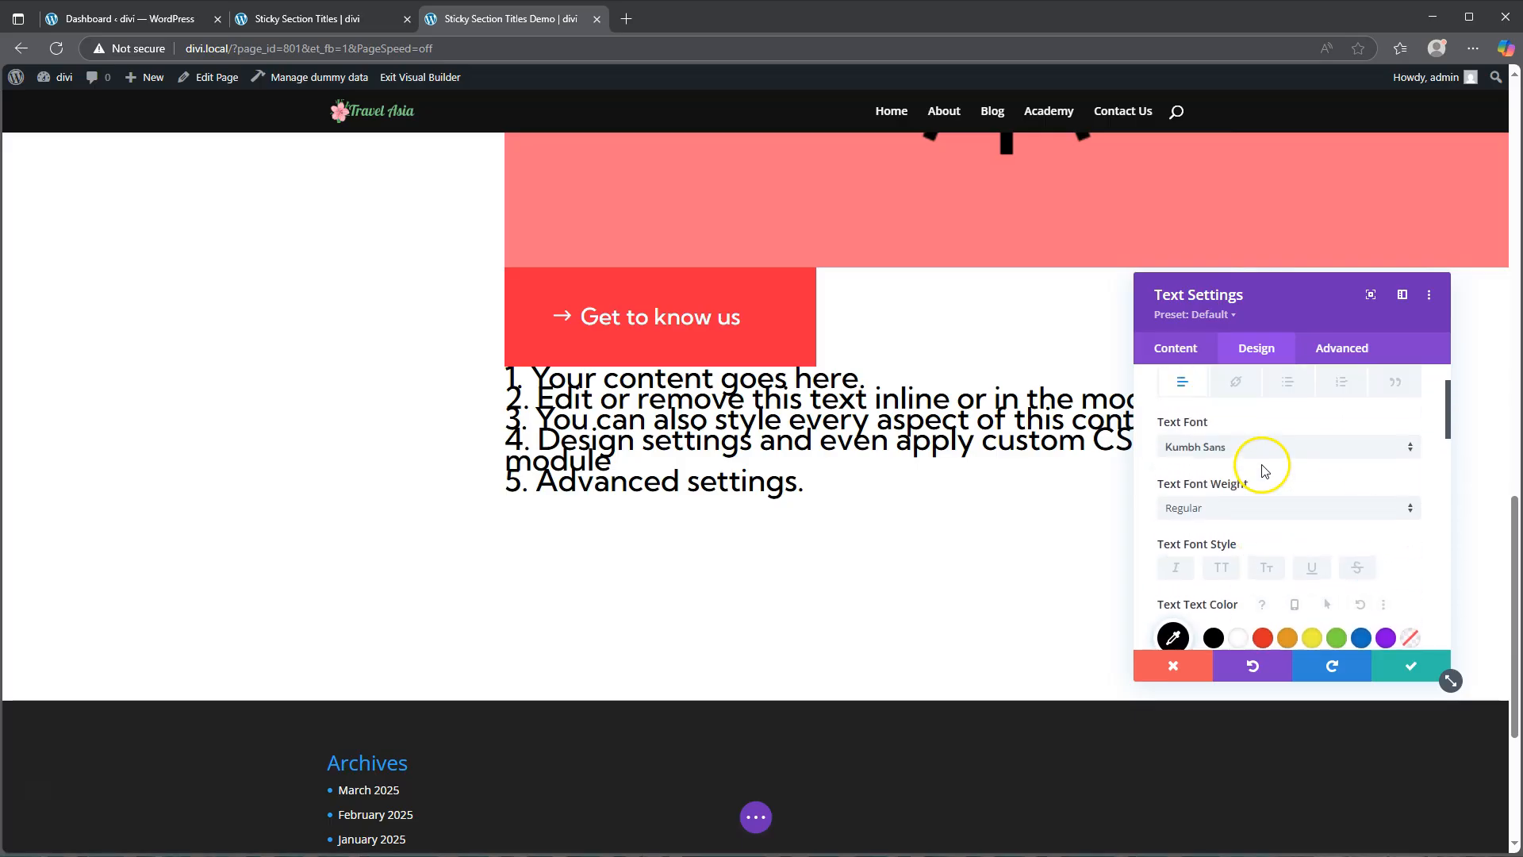
scroll(1264, 469, "up", 1)
left_click(1341, 461)
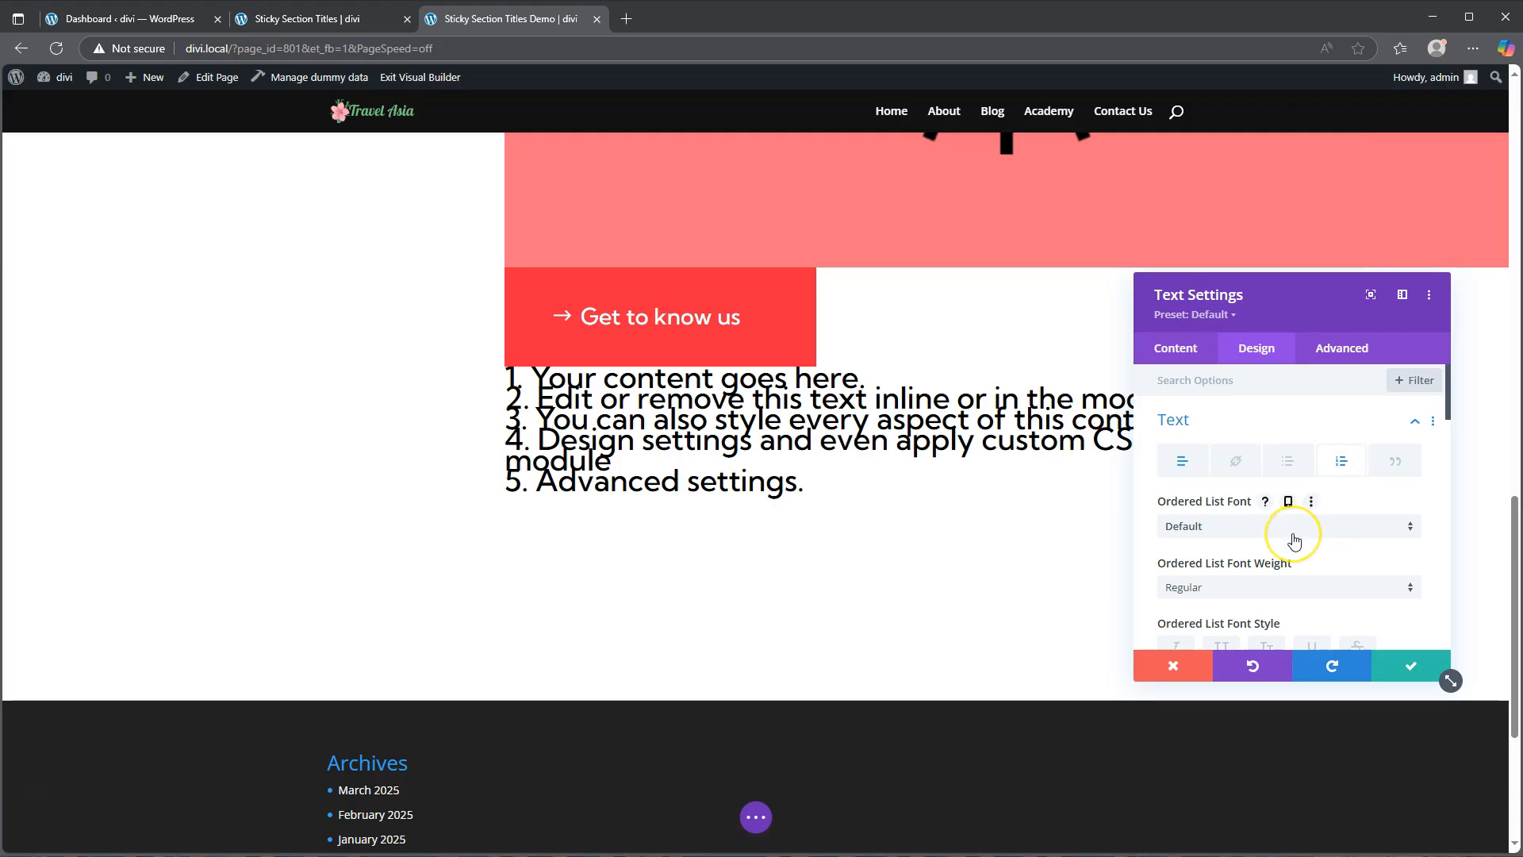
scroll(1294, 541, "down", 5)
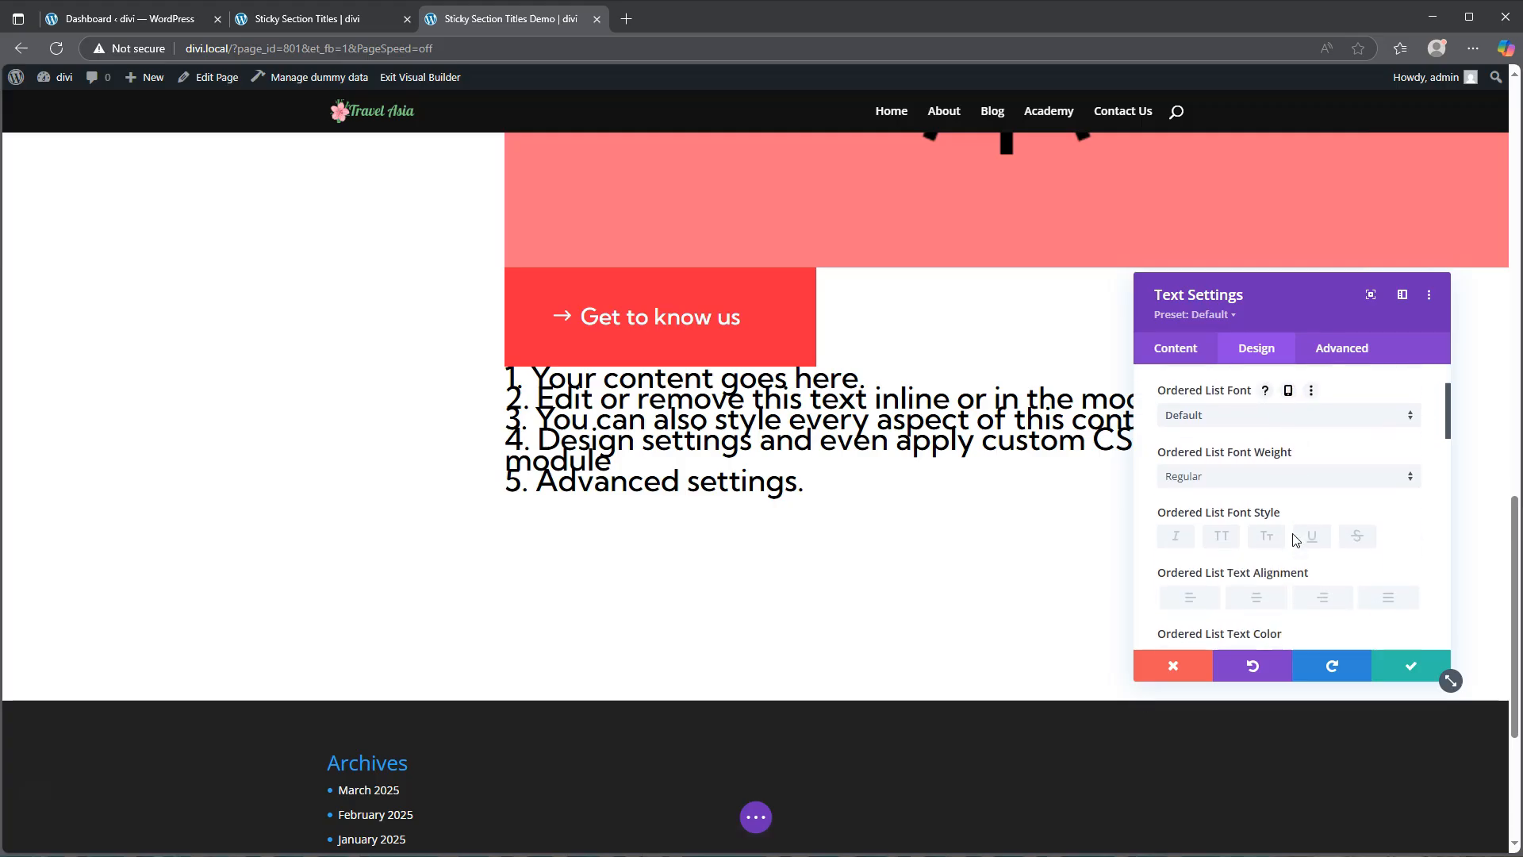
left_click(1172, 541)
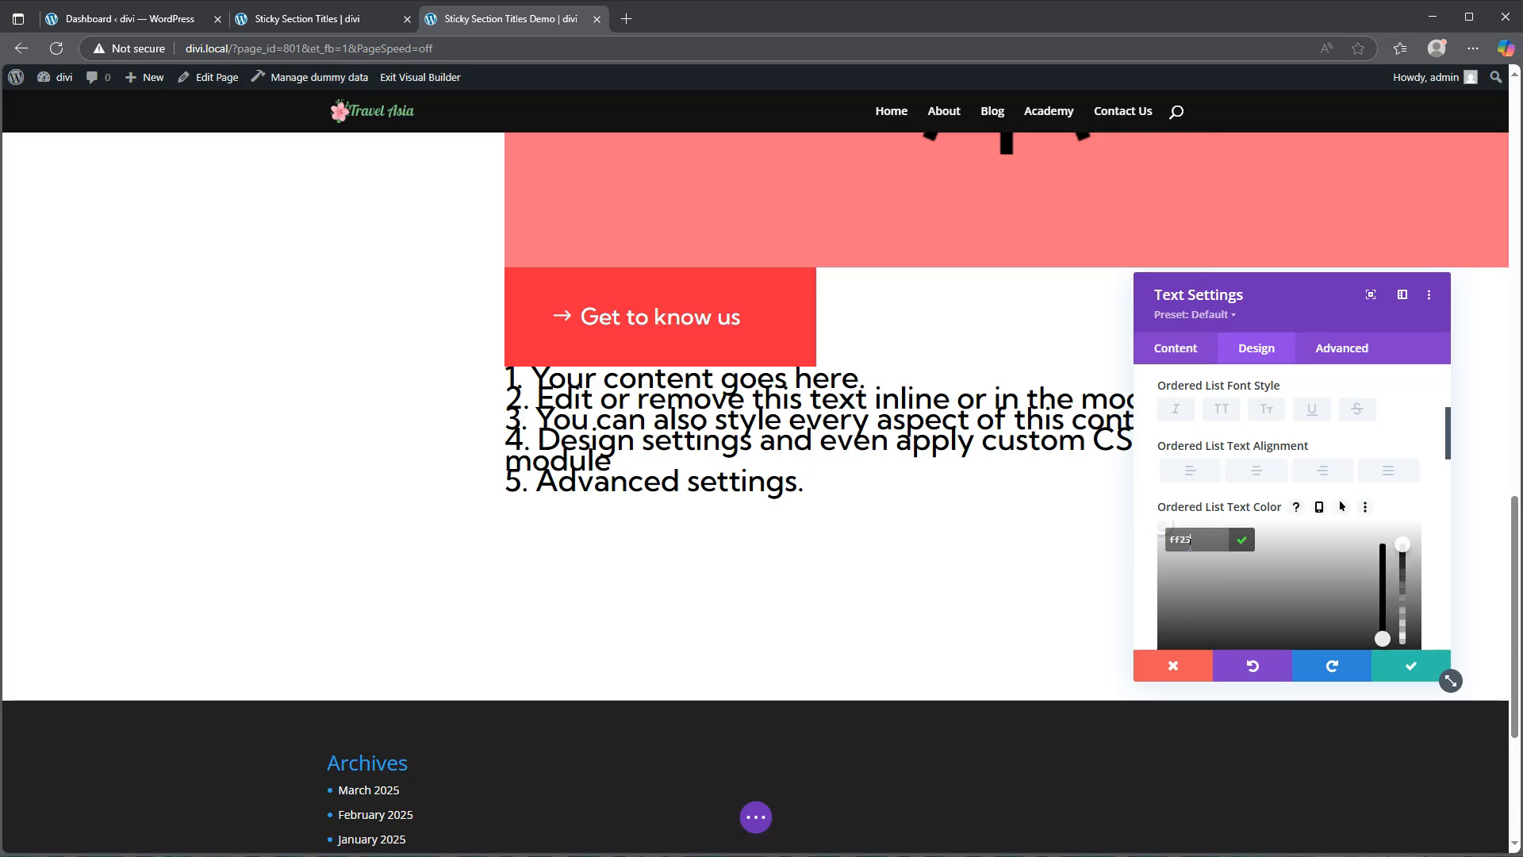
key("Return")
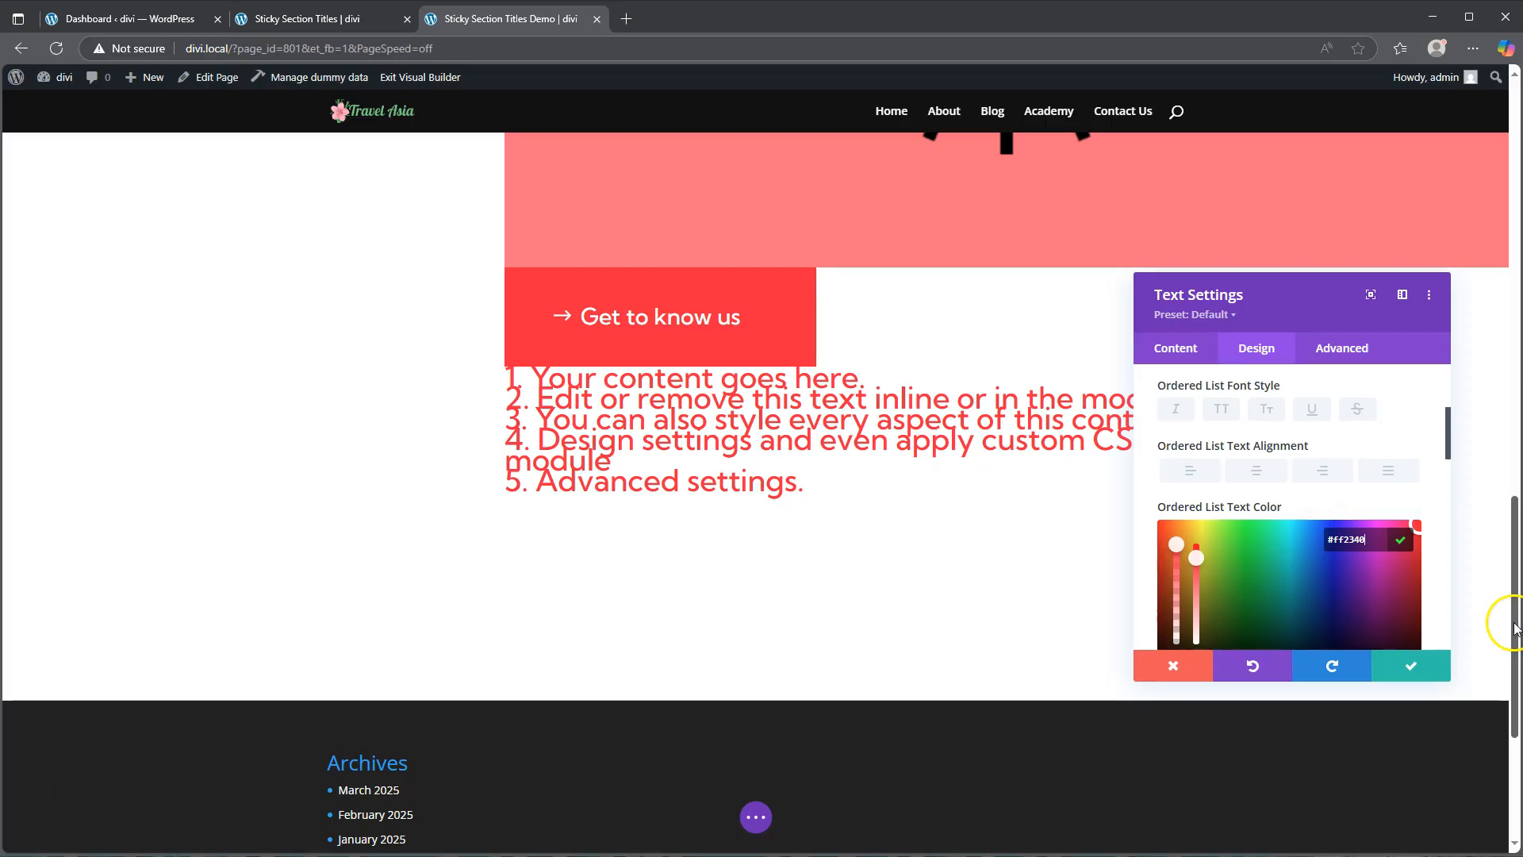
Step: Set the ordered list line height to about 1.6em
scroll(1246, 515, "down", 3)
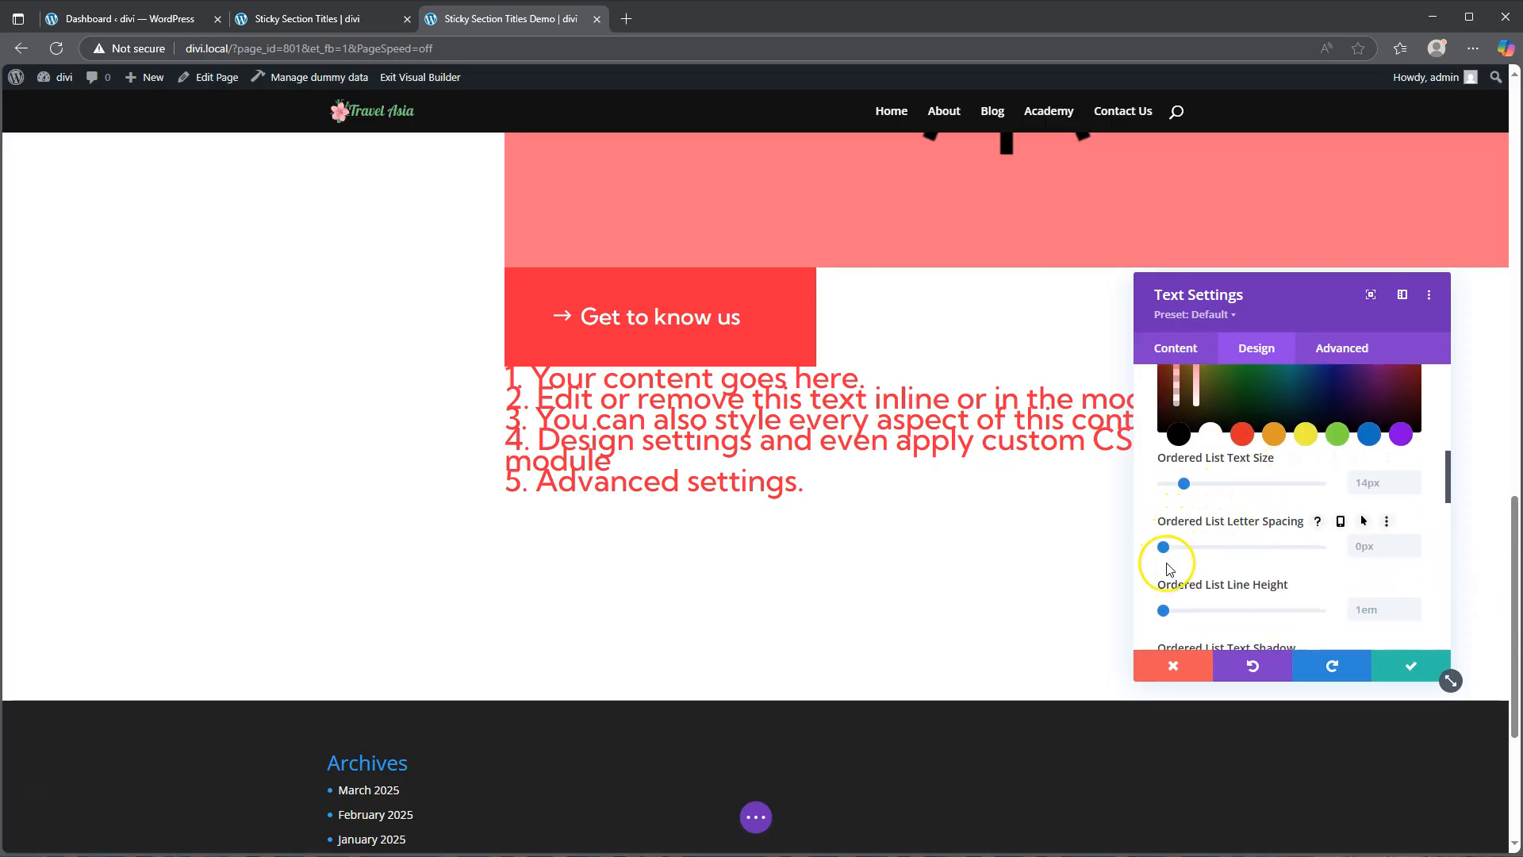
scroll(1164, 613, "down", 2)
left_click_drag(1167, 613, 1214, 551)
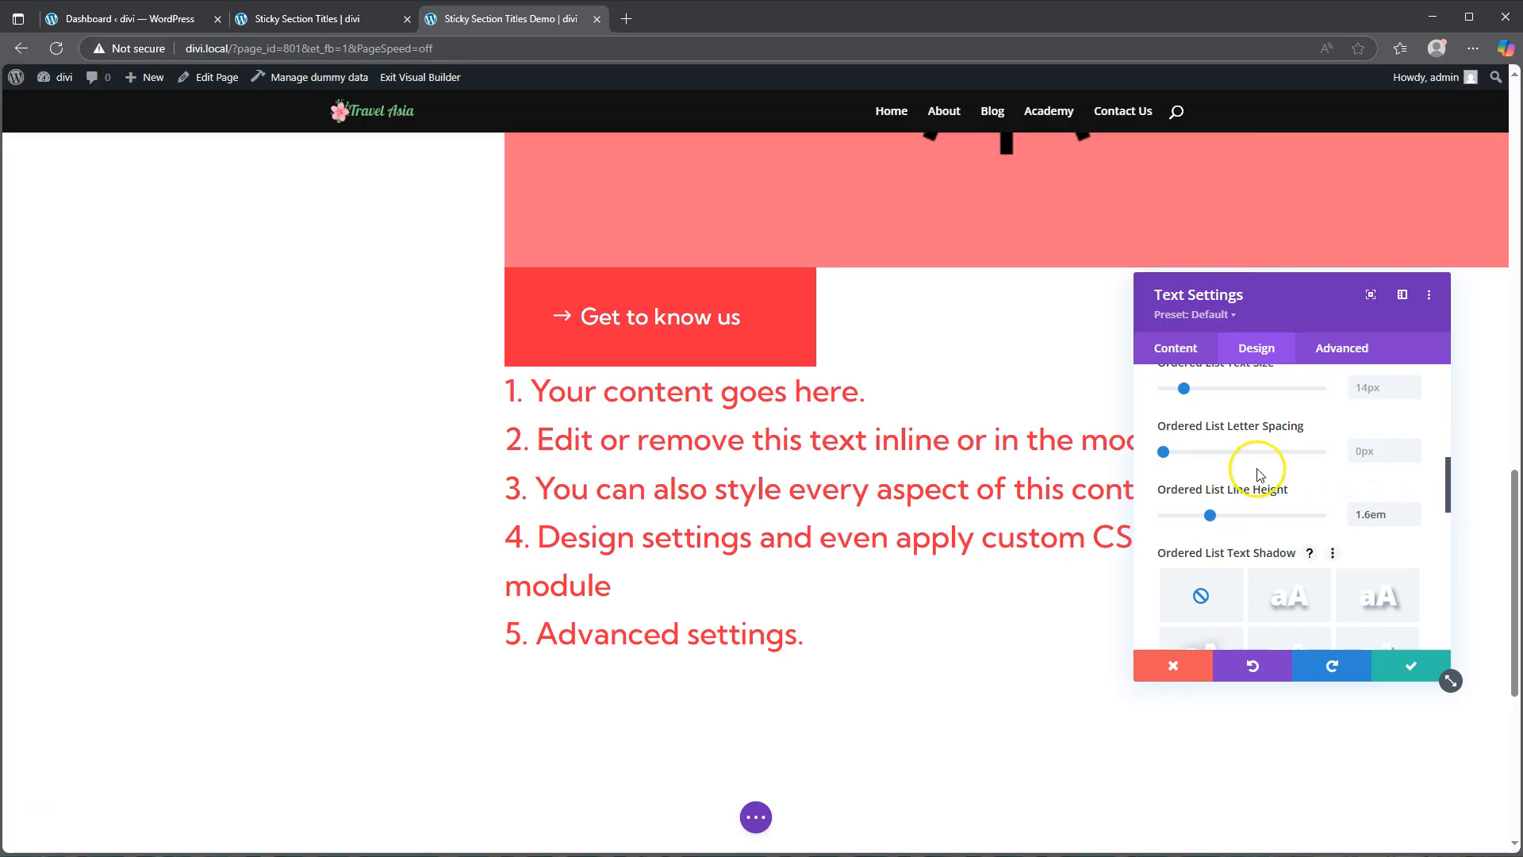
Step: Set the ordered list style type to upper-roman and the style position to Outside
scroll(1241, 491, "down", 3)
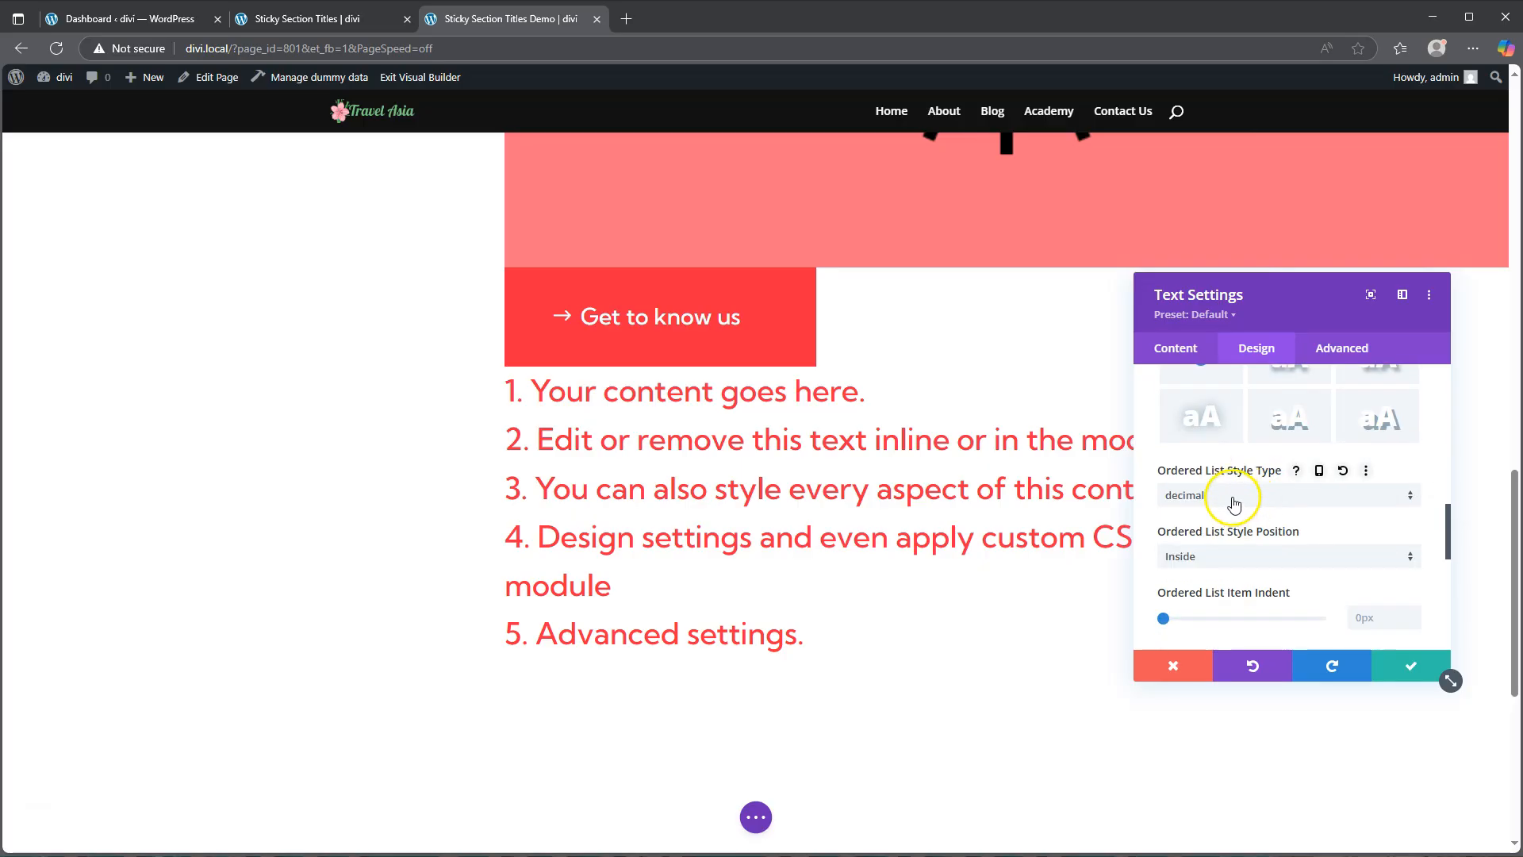
left_click(1233, 500)
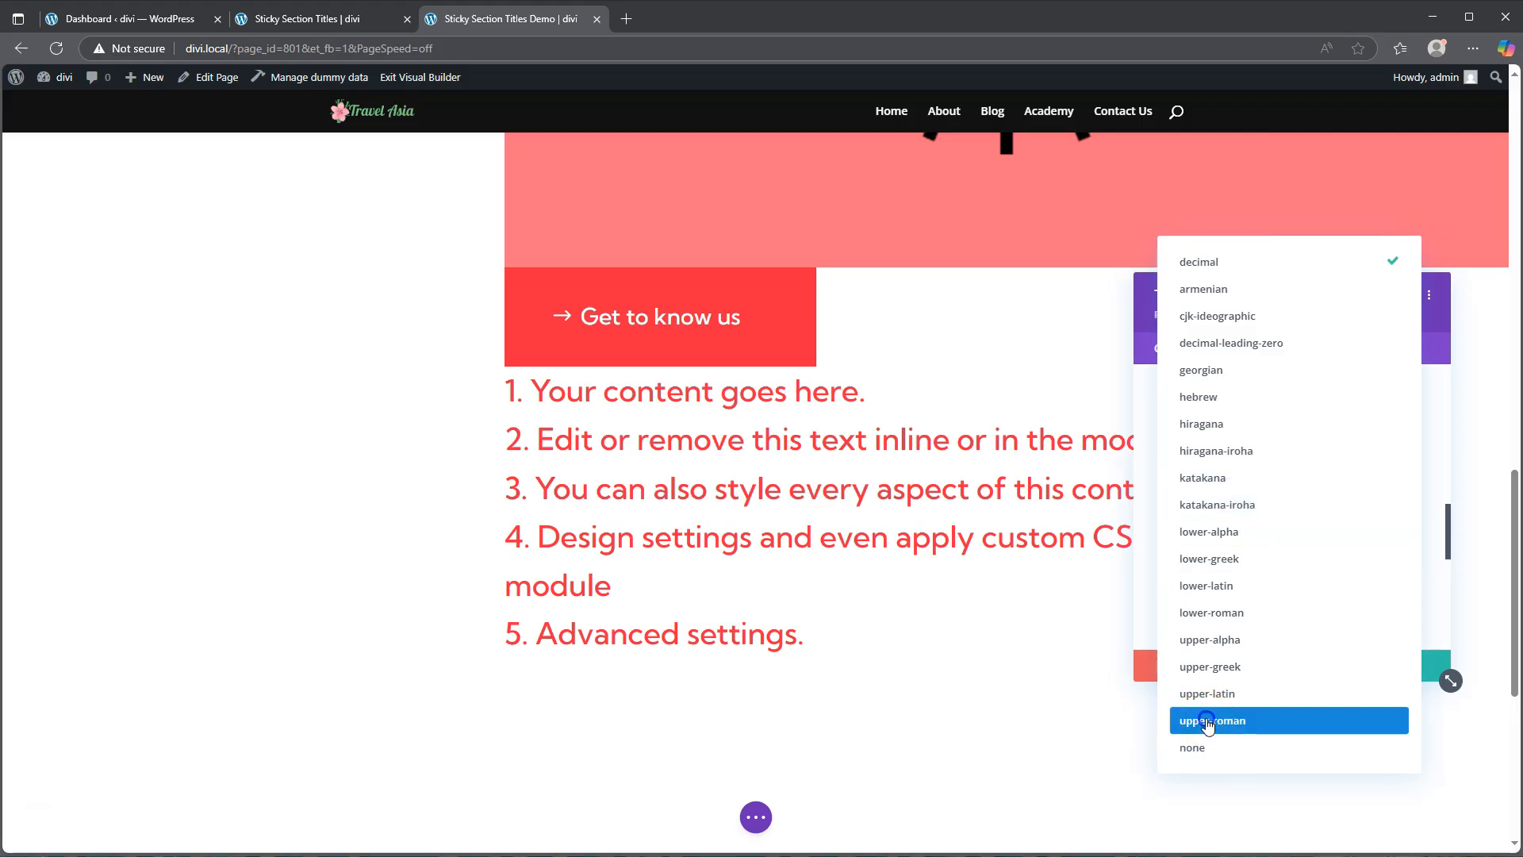
left_click(1207, 720)
scroll(1302, 583, "down", 1)
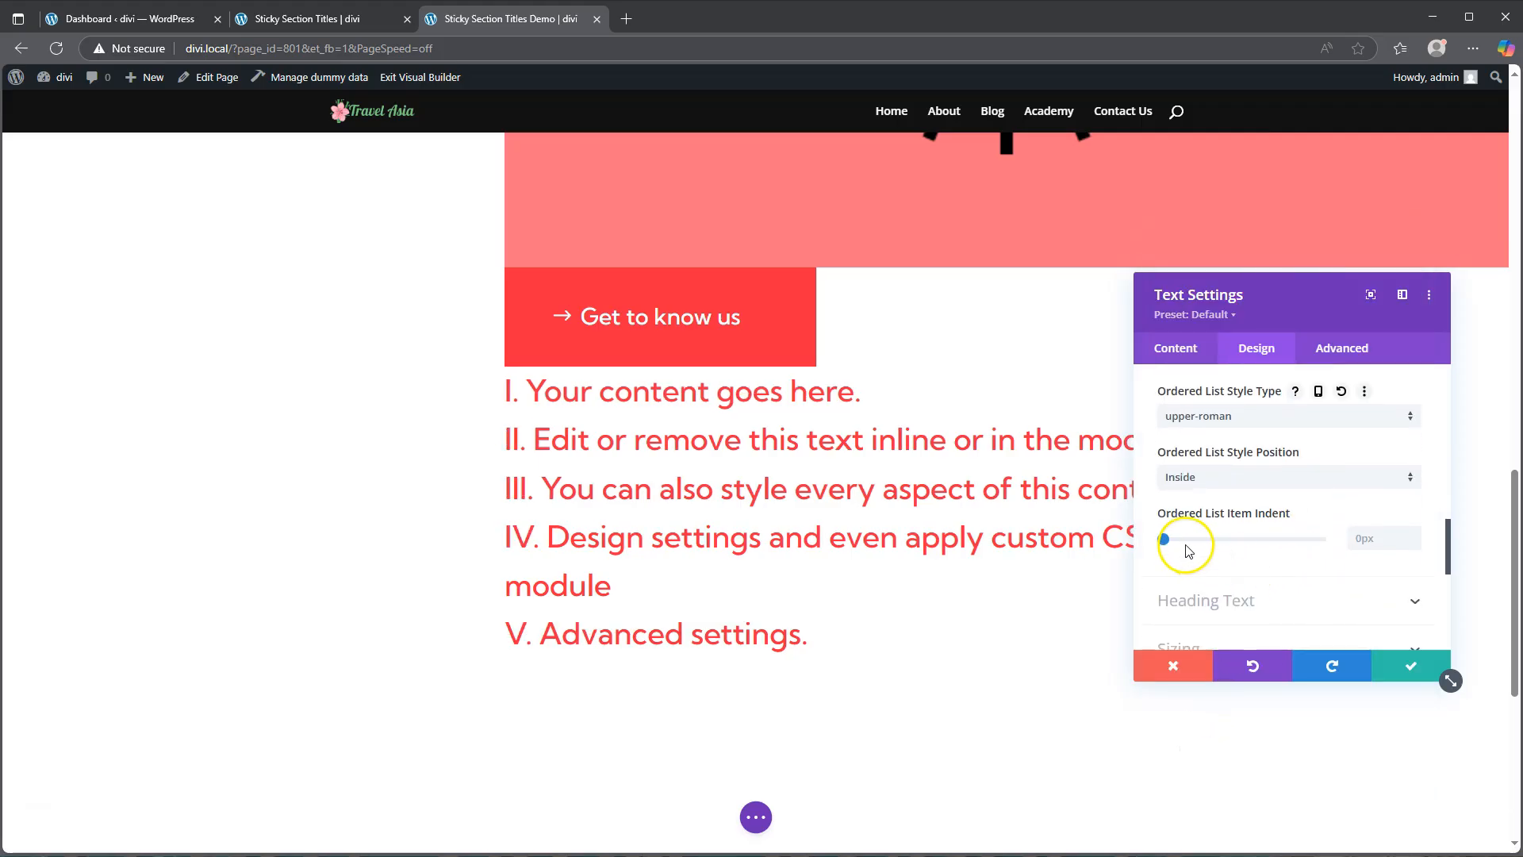
left_click(1224, 477)
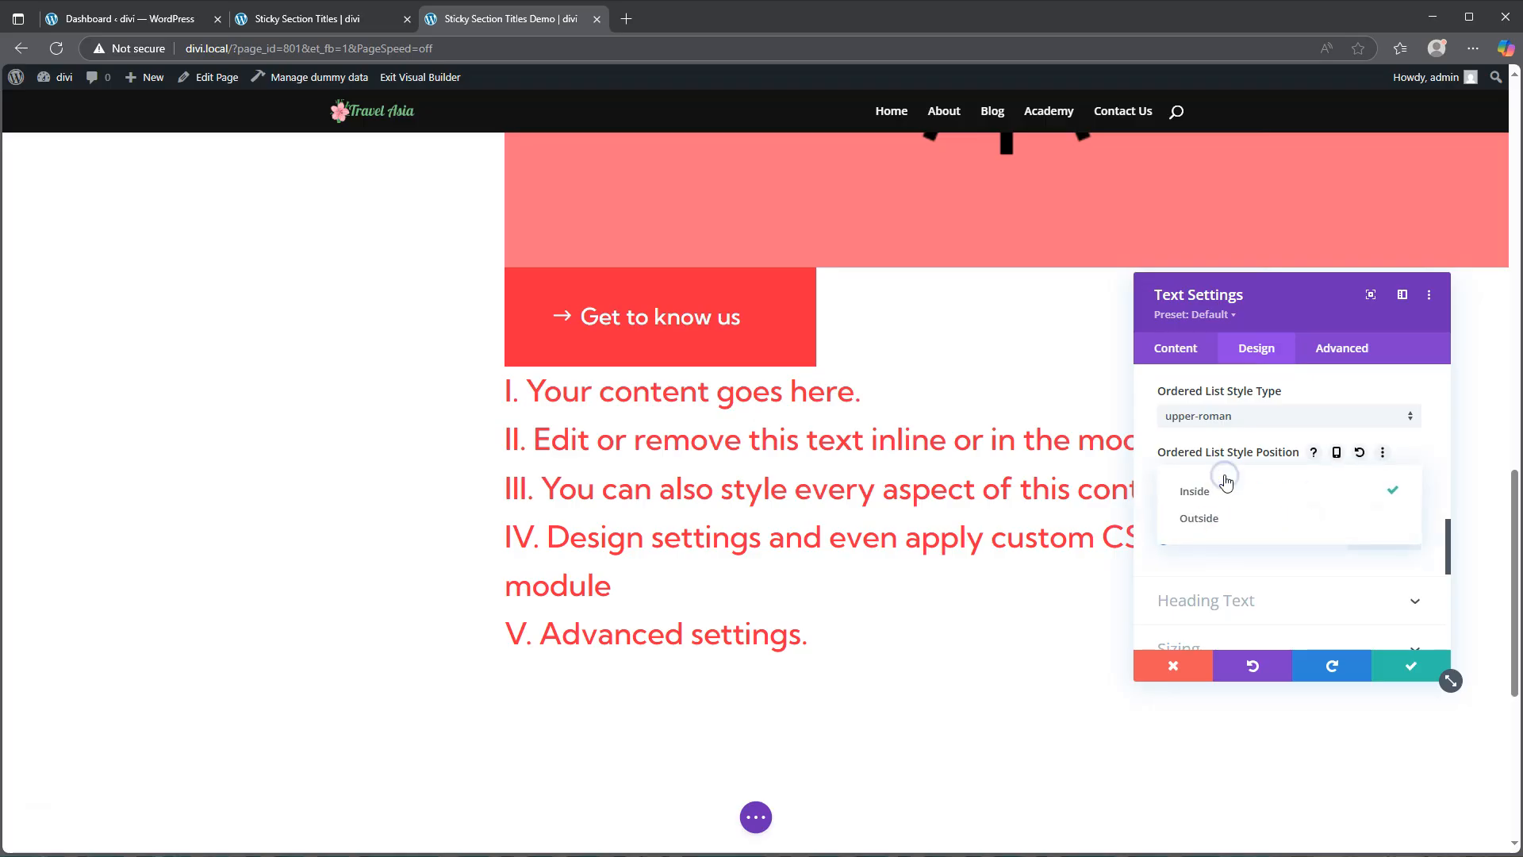
left_click(1213, 522)
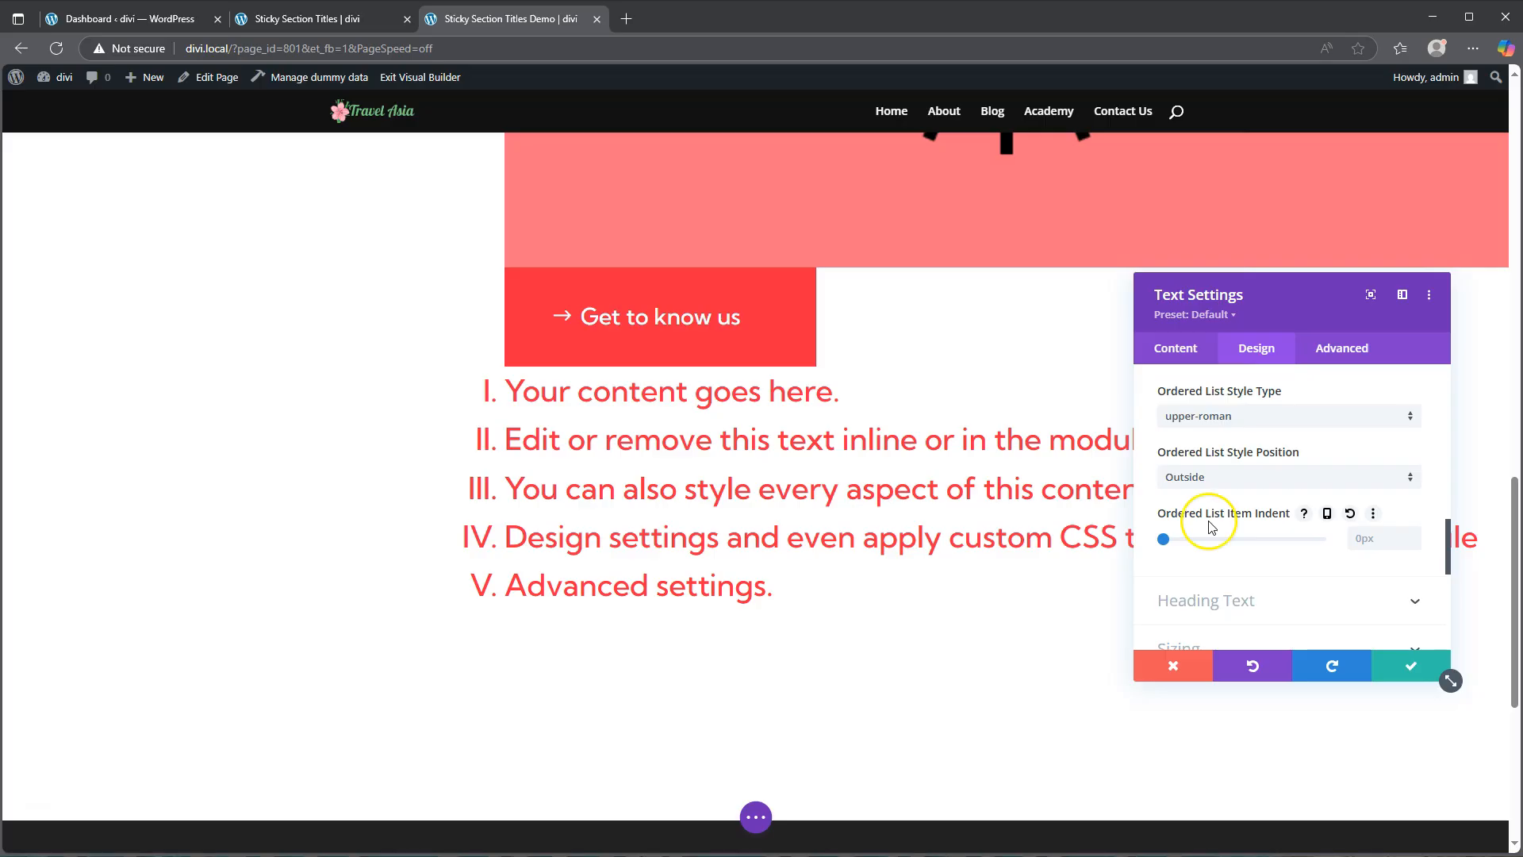
Step: In the body text editor, colour the first list item's text black
left_click(1169, 351)
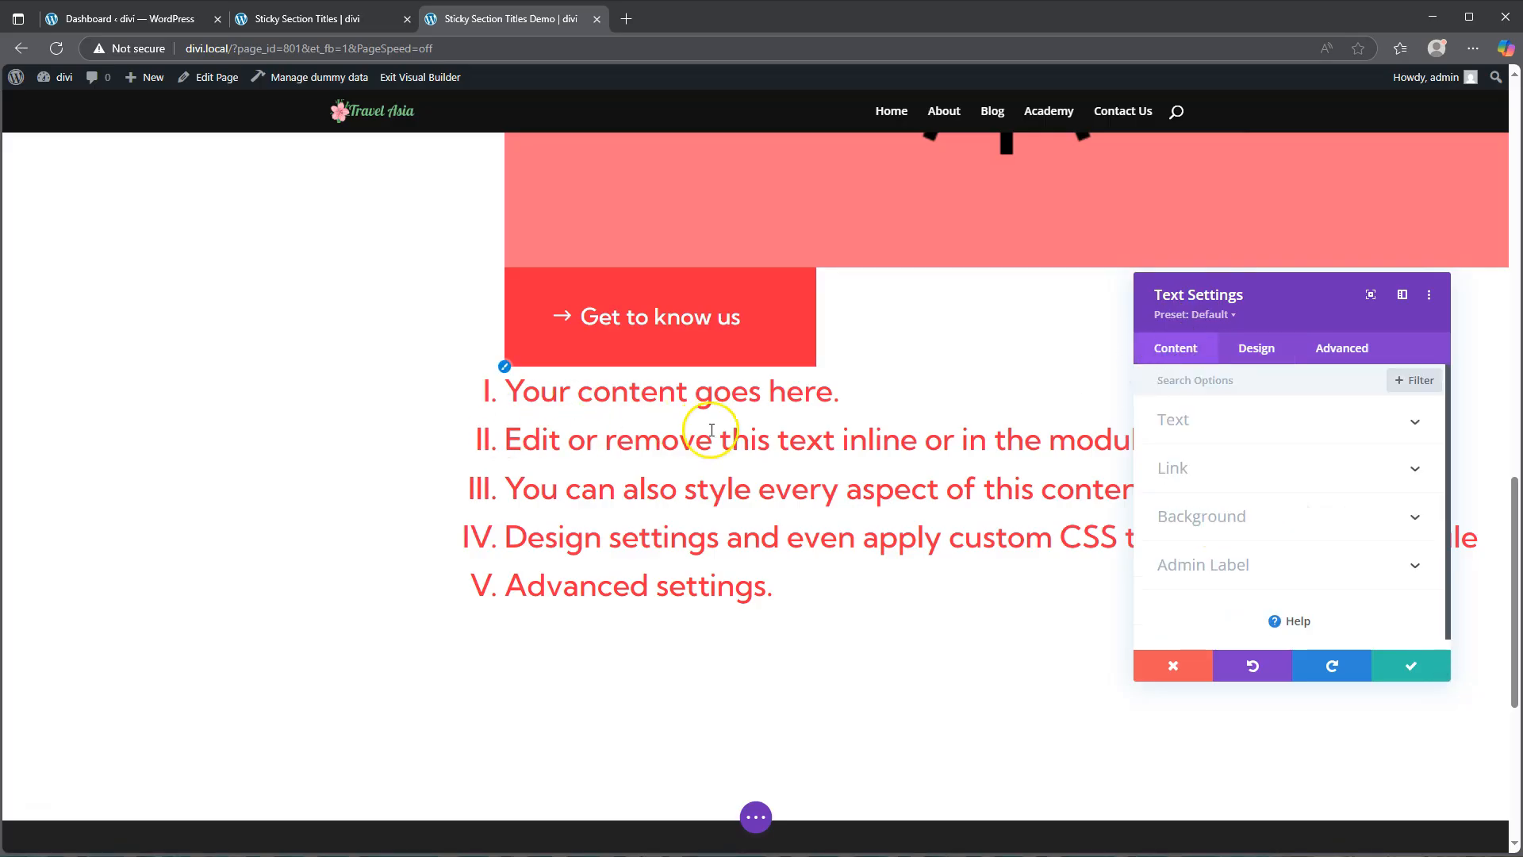
left_click(1241, 437)
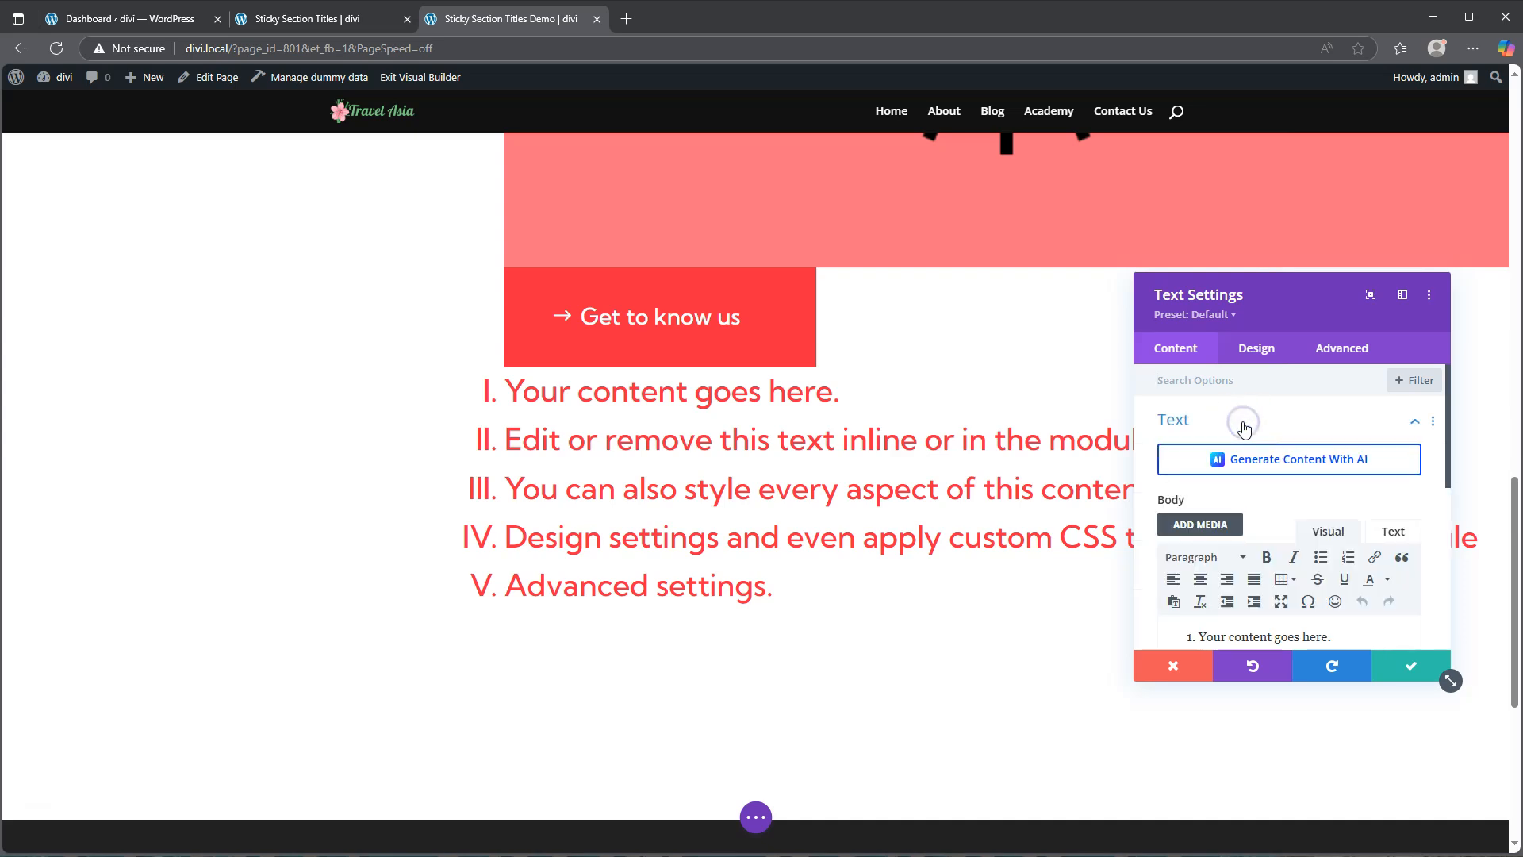
scroll(1244, 428, "down", 2)
left_click_drag(1199, 477, 1346, 484)
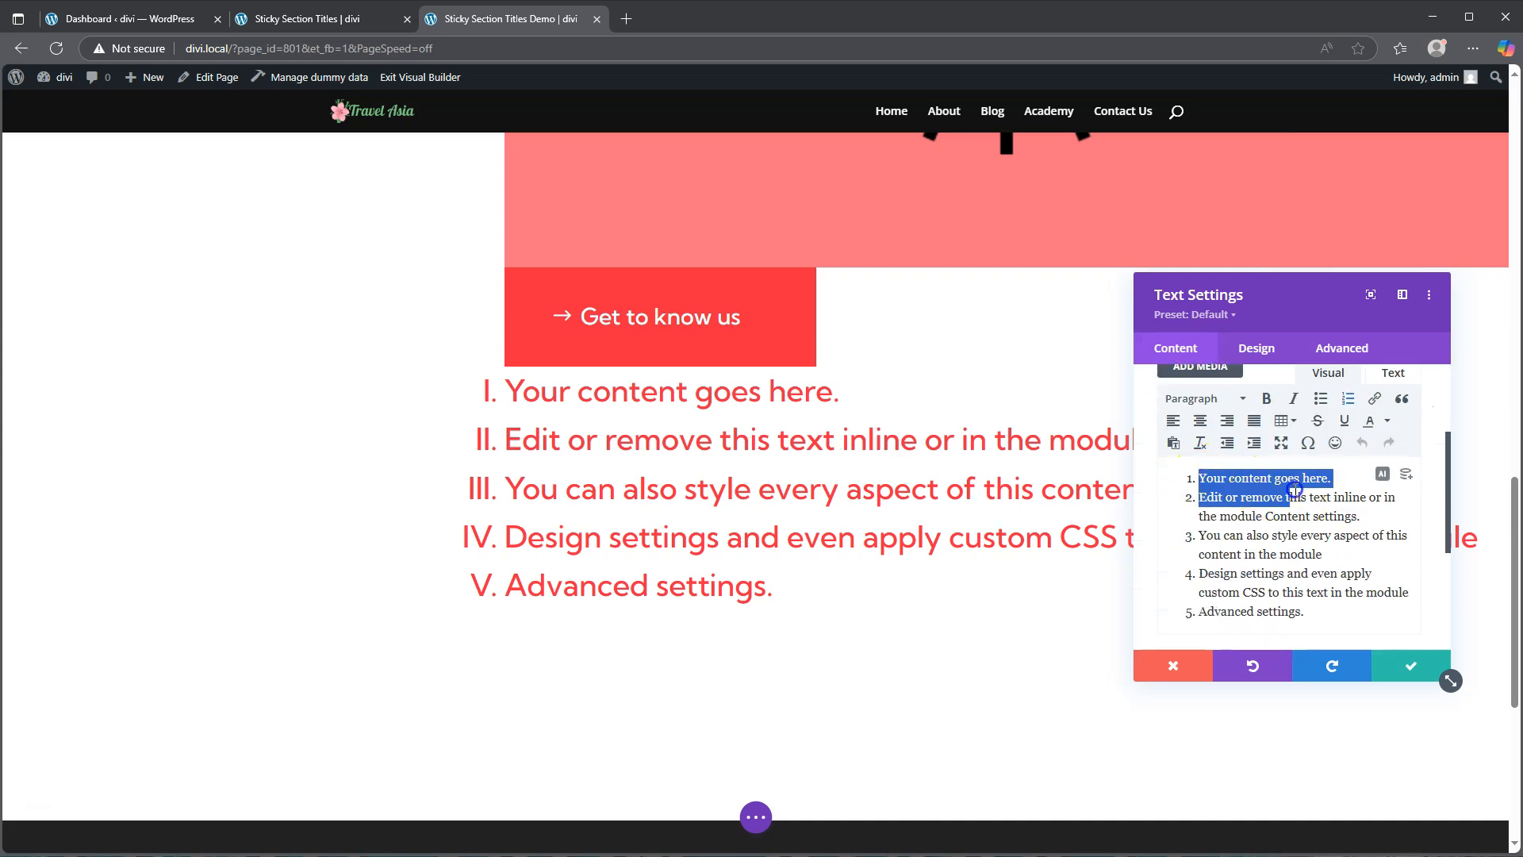
left_click(1386, 426)
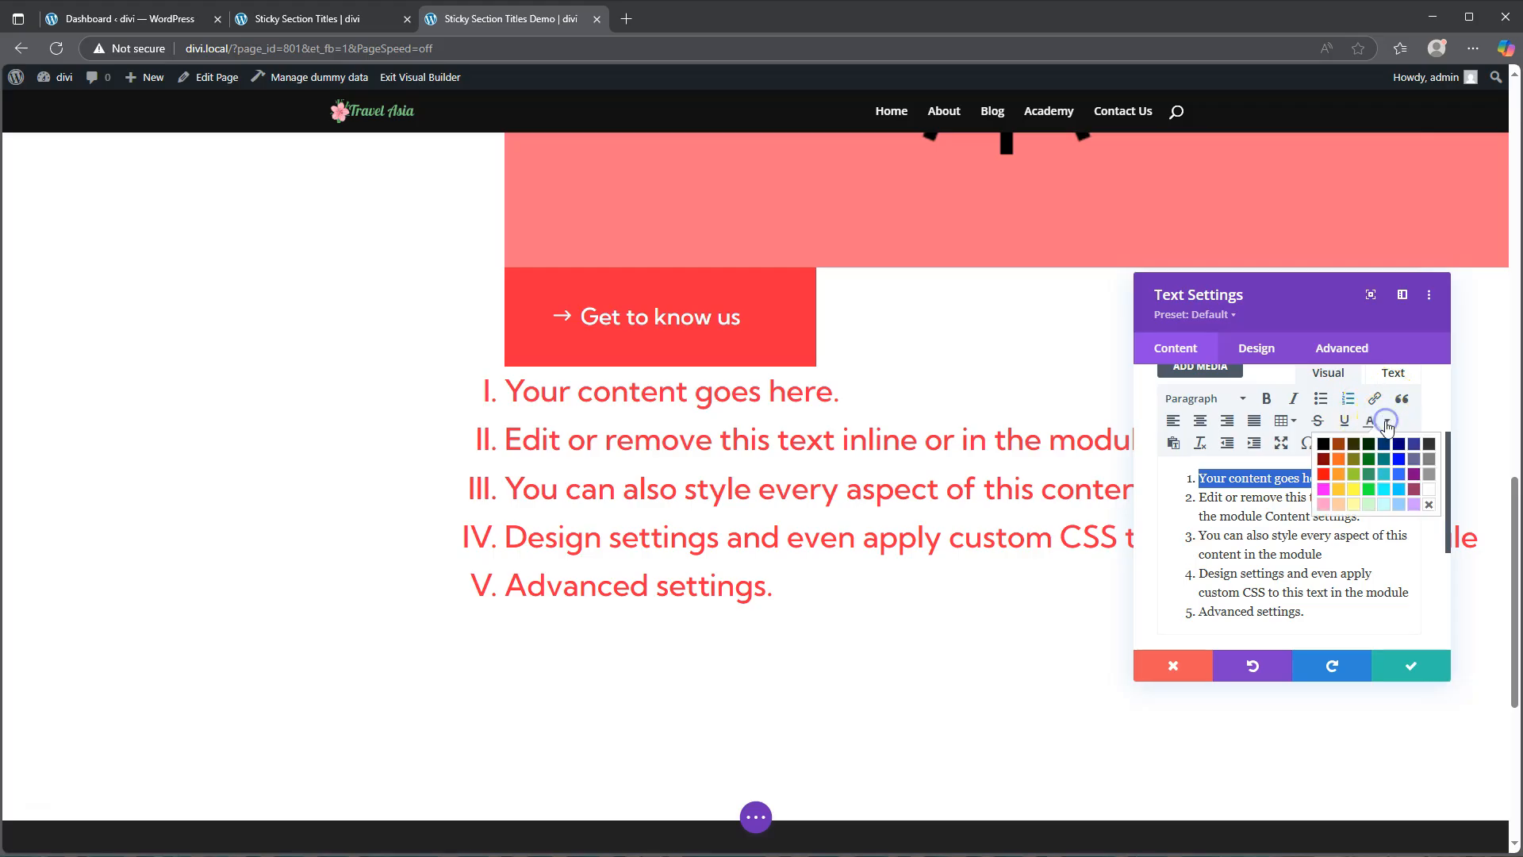
left_click(1318, 445)
Step: Apply the same black text colour to the remaining four list items, leaving the numerals red
left_click_drag(1199, 497, 1347, 519)
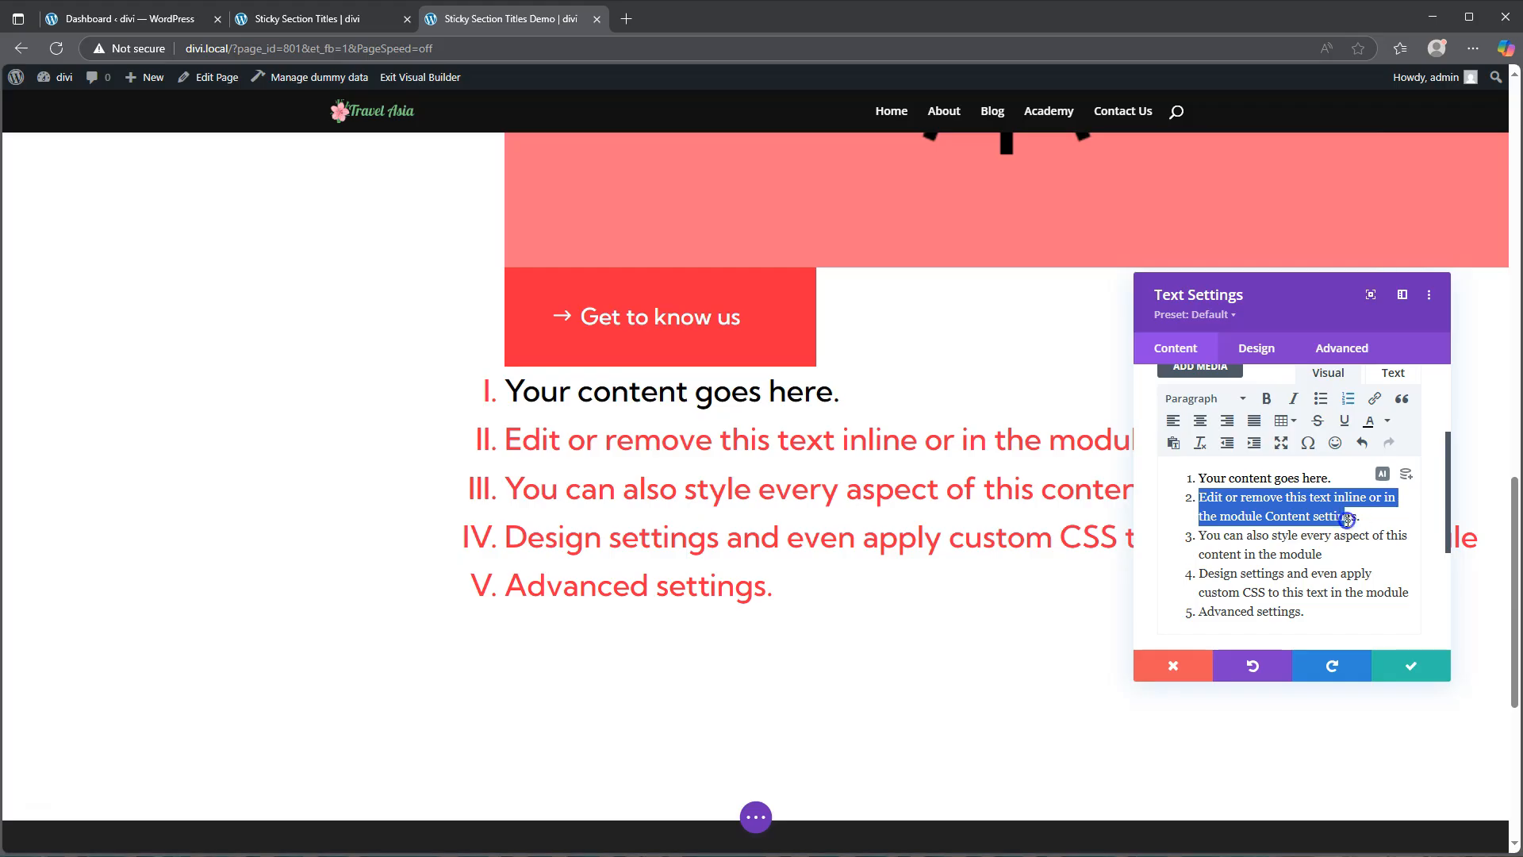
left_click(1369, 421)
left_click_drag(1198, 533, 1315, 547)
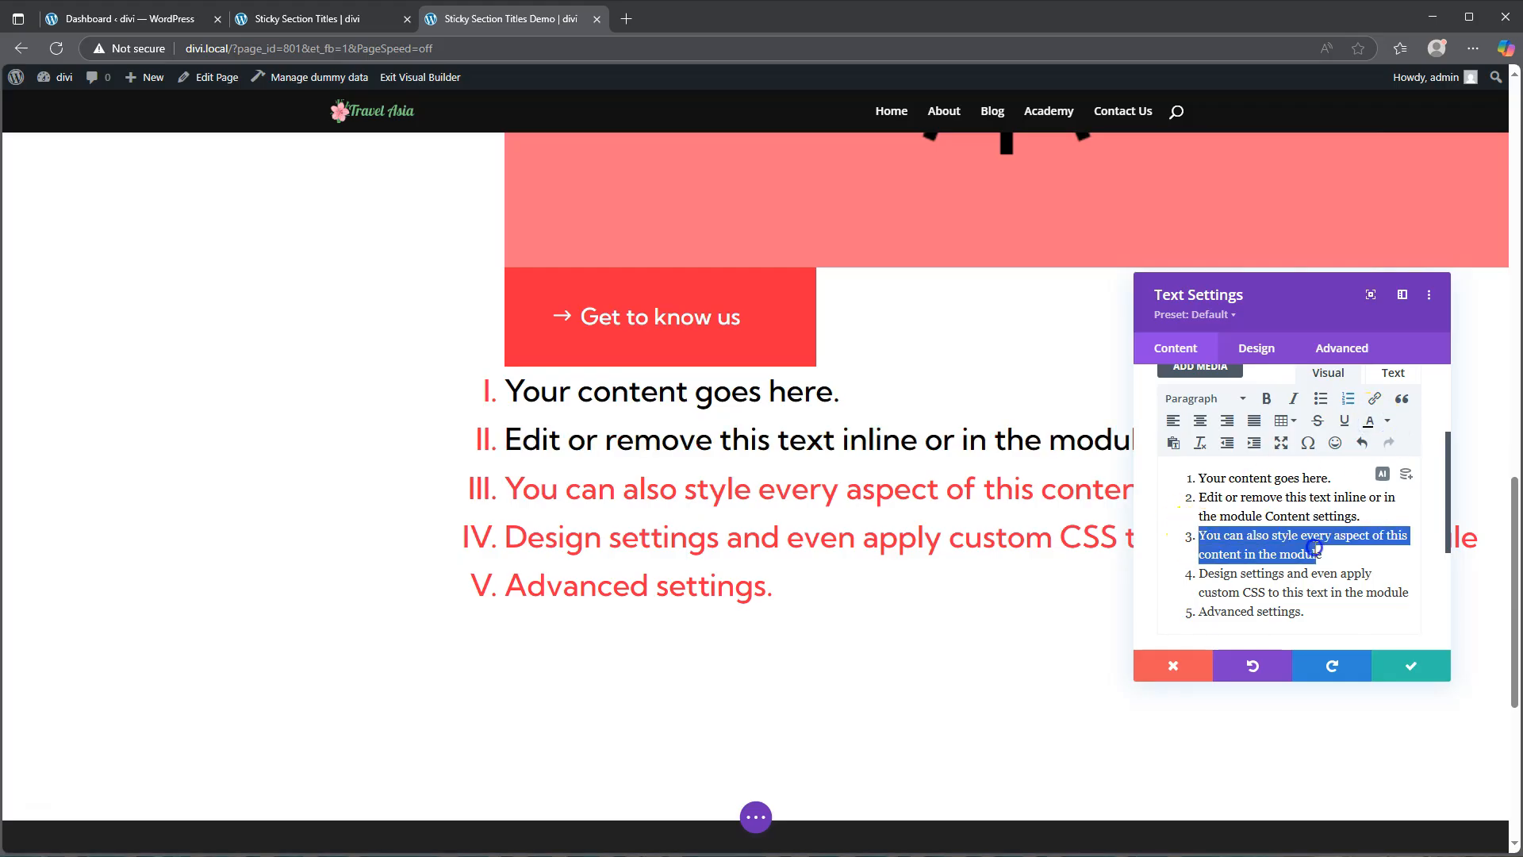
left_click(1369, 421)
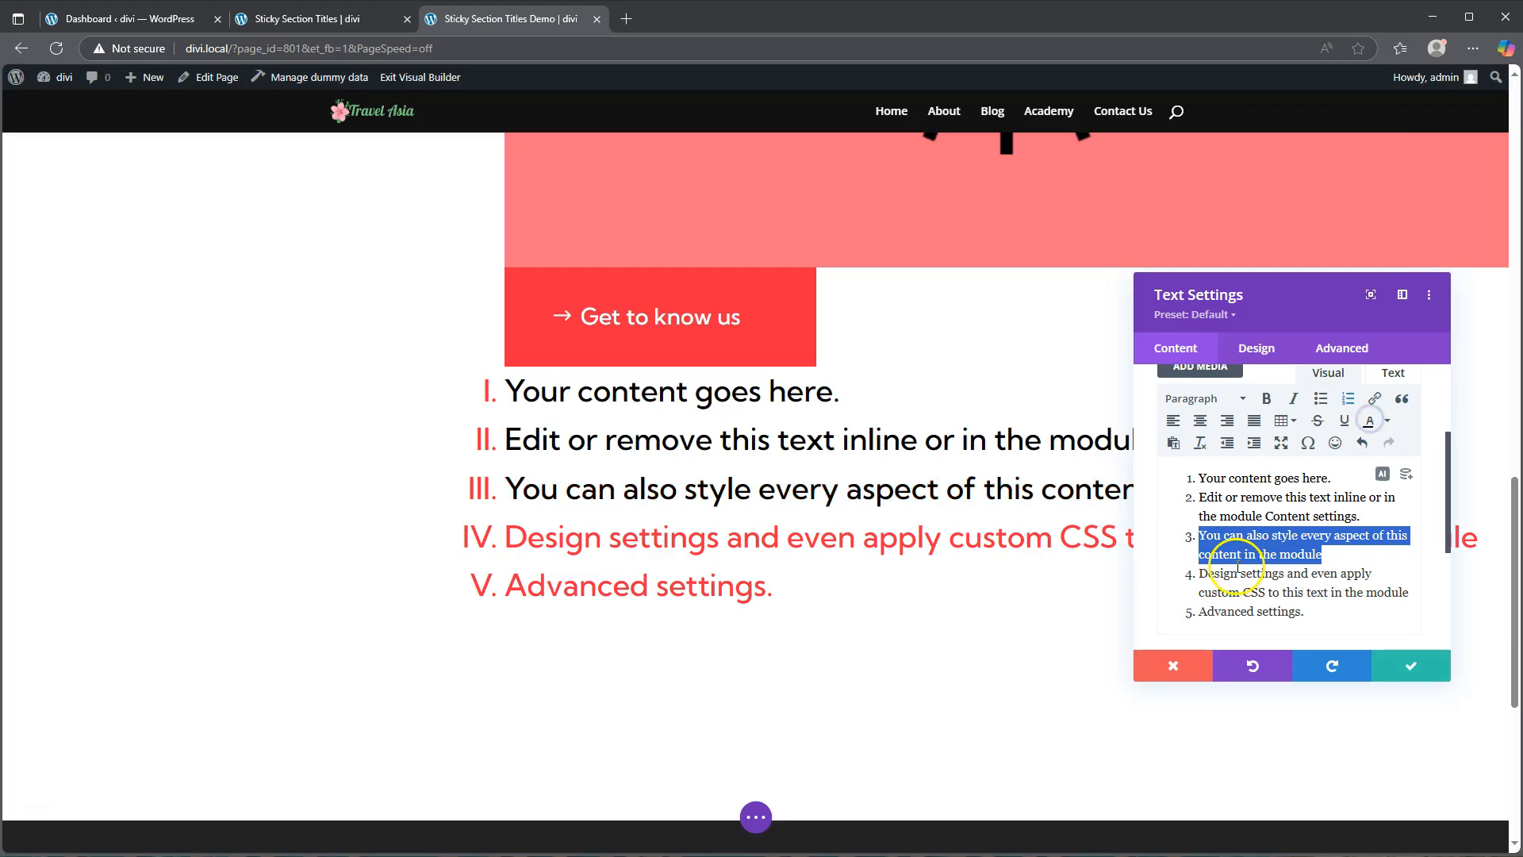
left_click(1201, 573)
left_click_drag(1201, 572, 1411, 595)
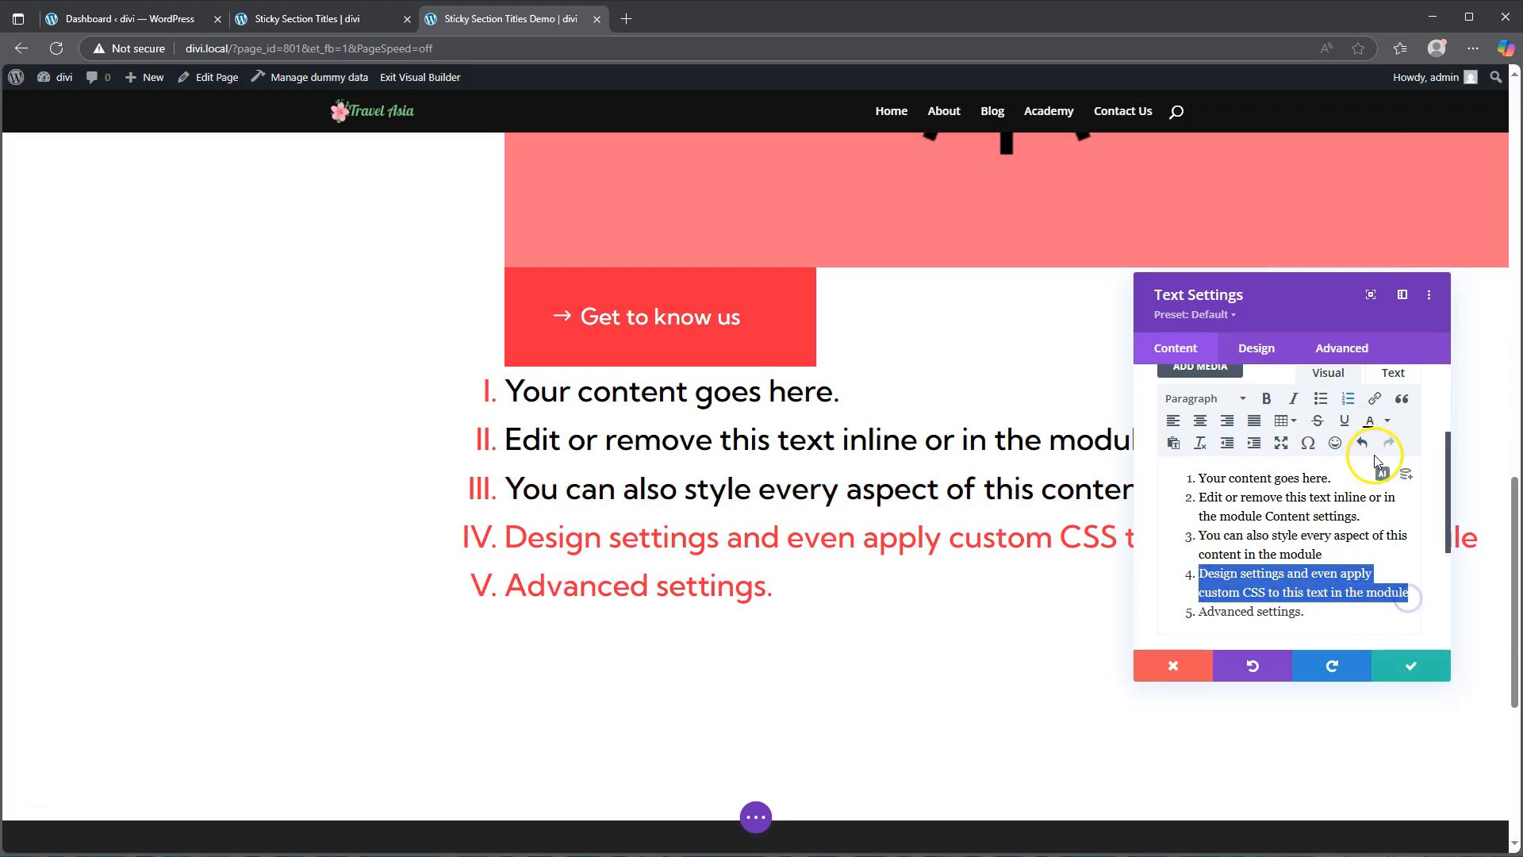
left_click(1369, 421)
left_click_drag(1198, 612, 1317, 613)
left_click(1368, 423)
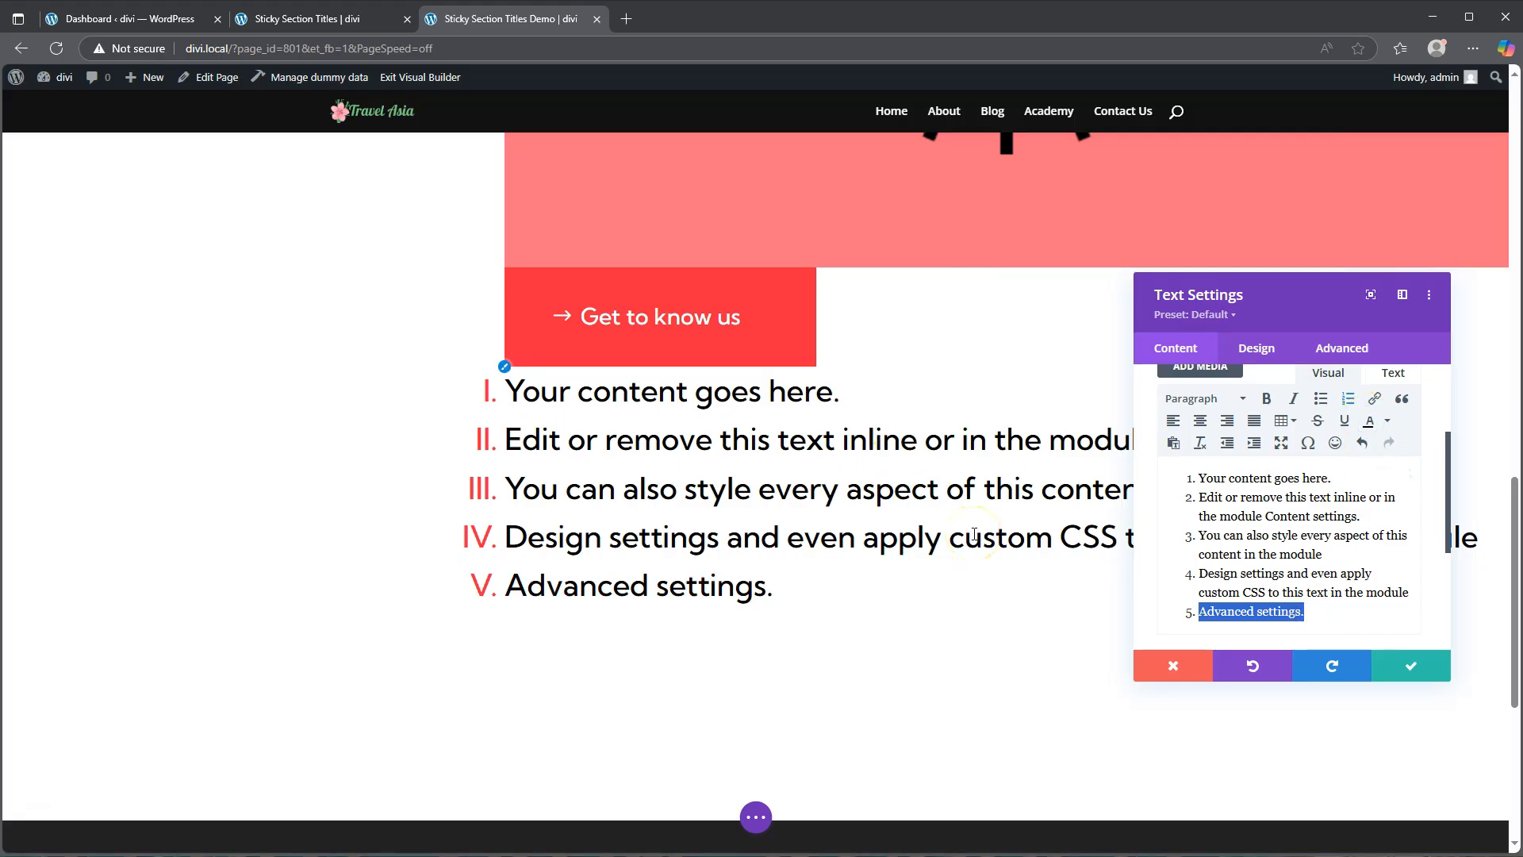
Step: Set the Text module's width to about 70%
left_click(1256, 349)
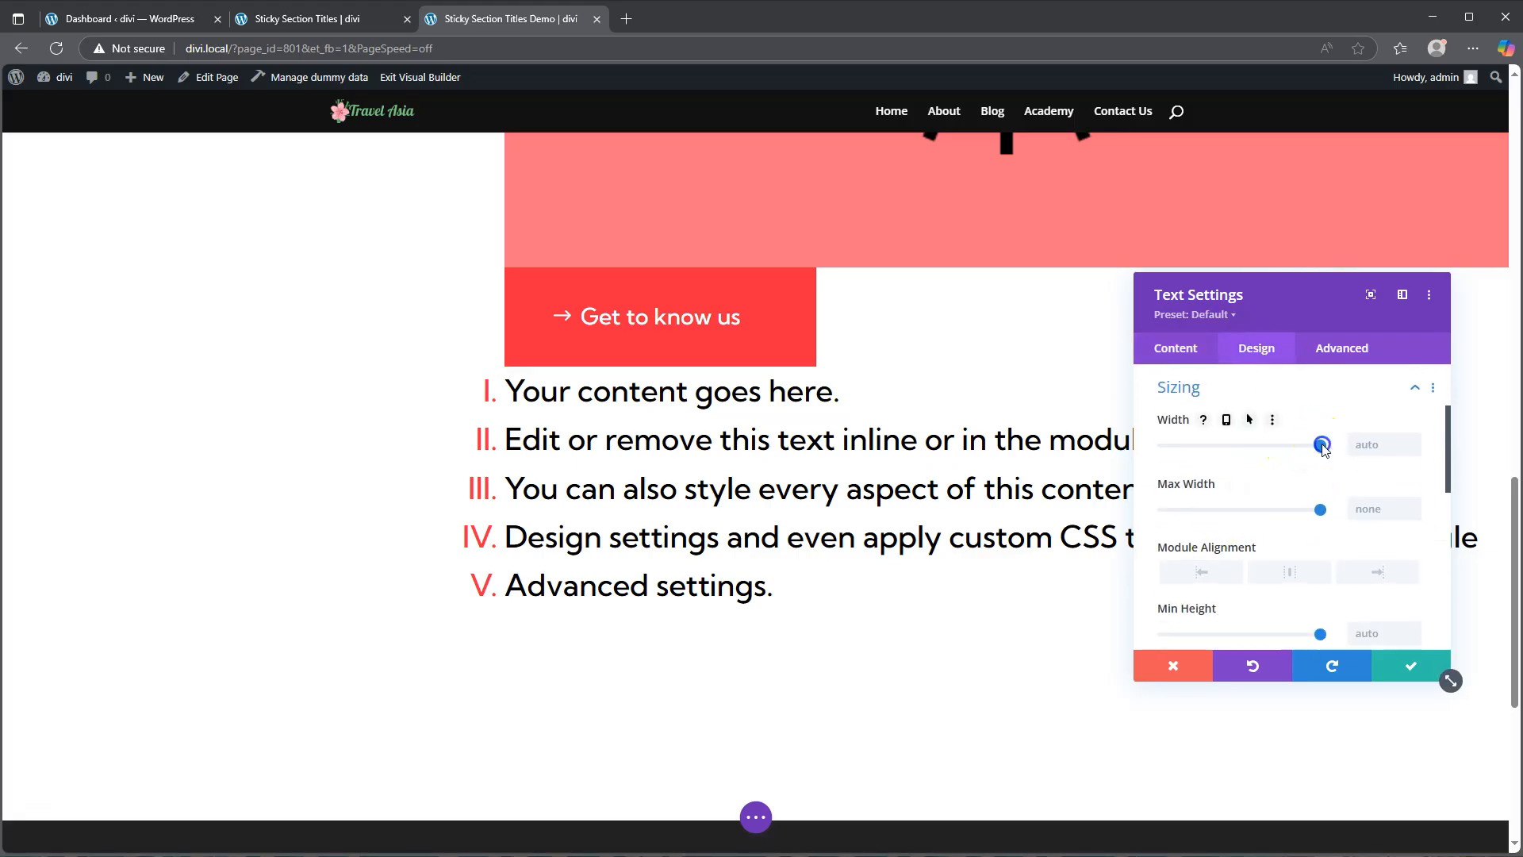
left_click_drag(1315, 448, 1274, 442)
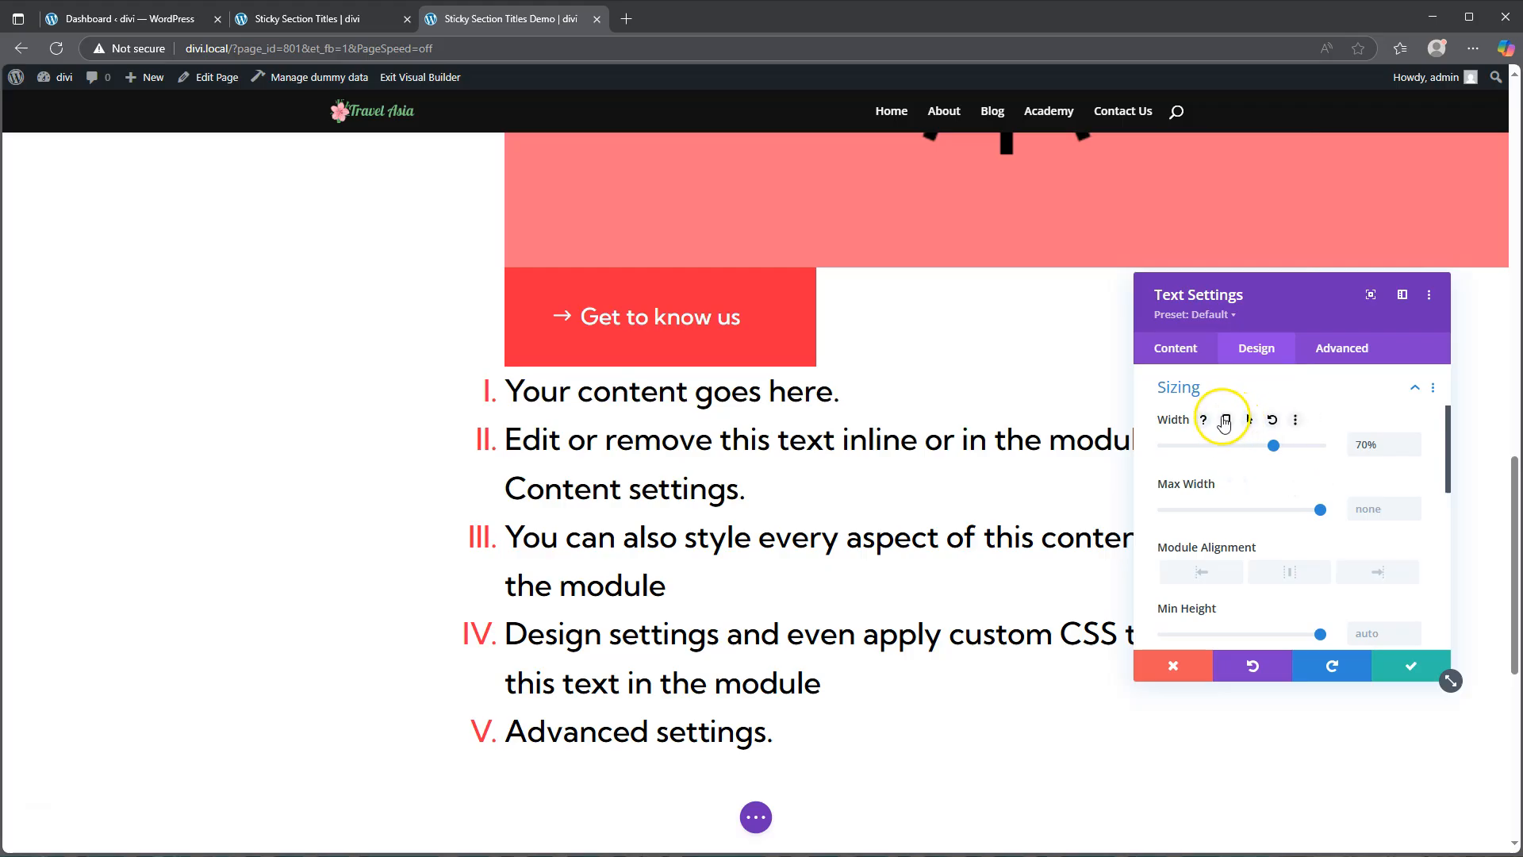
Step: Make the width responsive and set the tablet width to about 90%
left_click(1228, 420)
left_click(1290, 457)
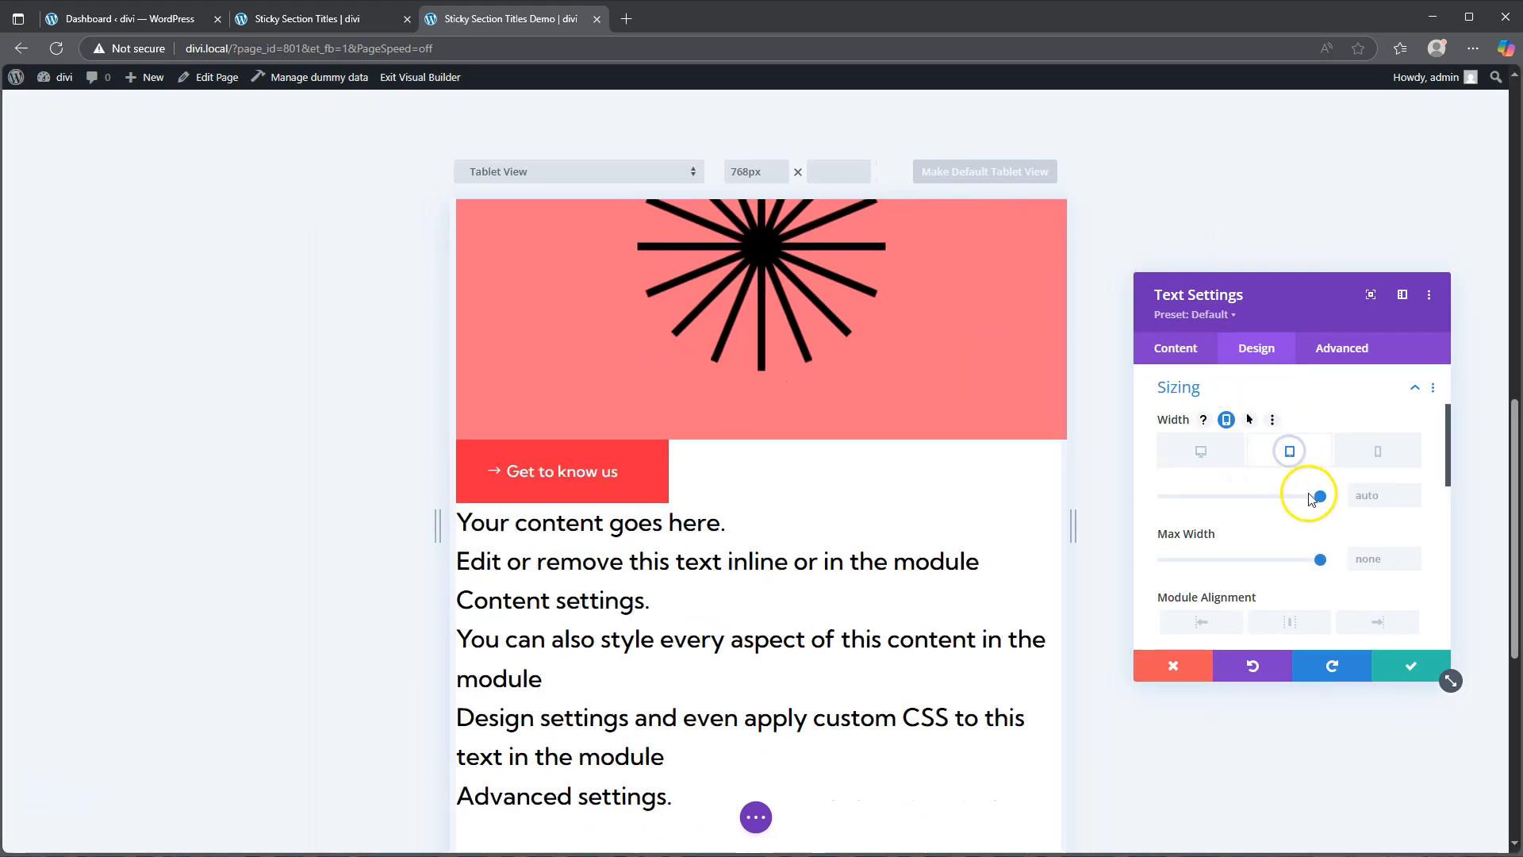
left_click_drag(1315, 497, 1306, 497)
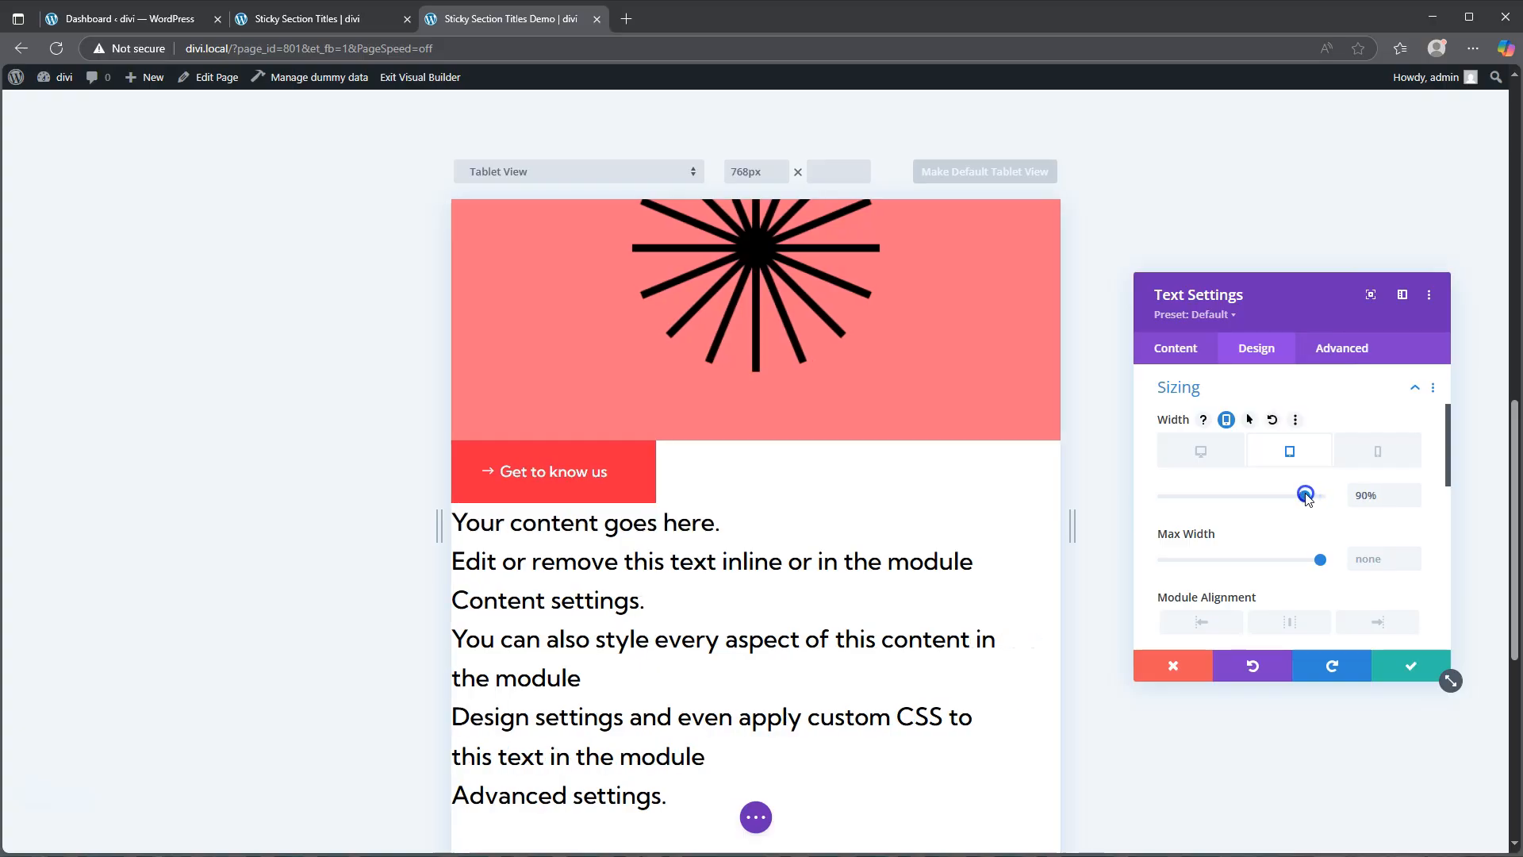
Step: Centre the Text module's module alignment in tablet view
left_click(1289, 622)
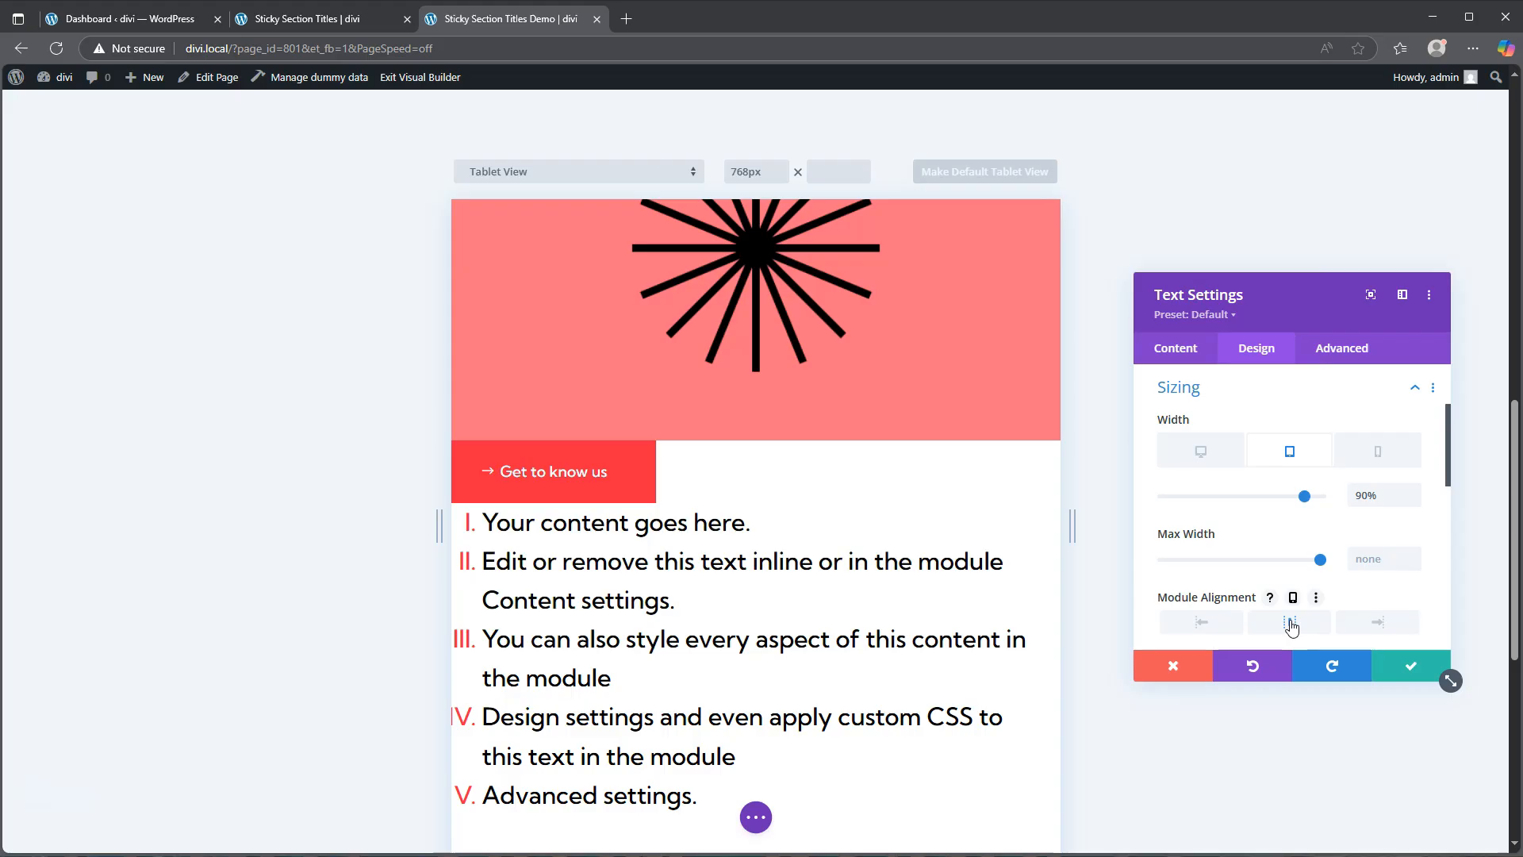
Step: Give the Text module a 50px top margin and linked 5% left and right padding, and save the settings
left_click(1223, 389)
left_click(1201, 433)
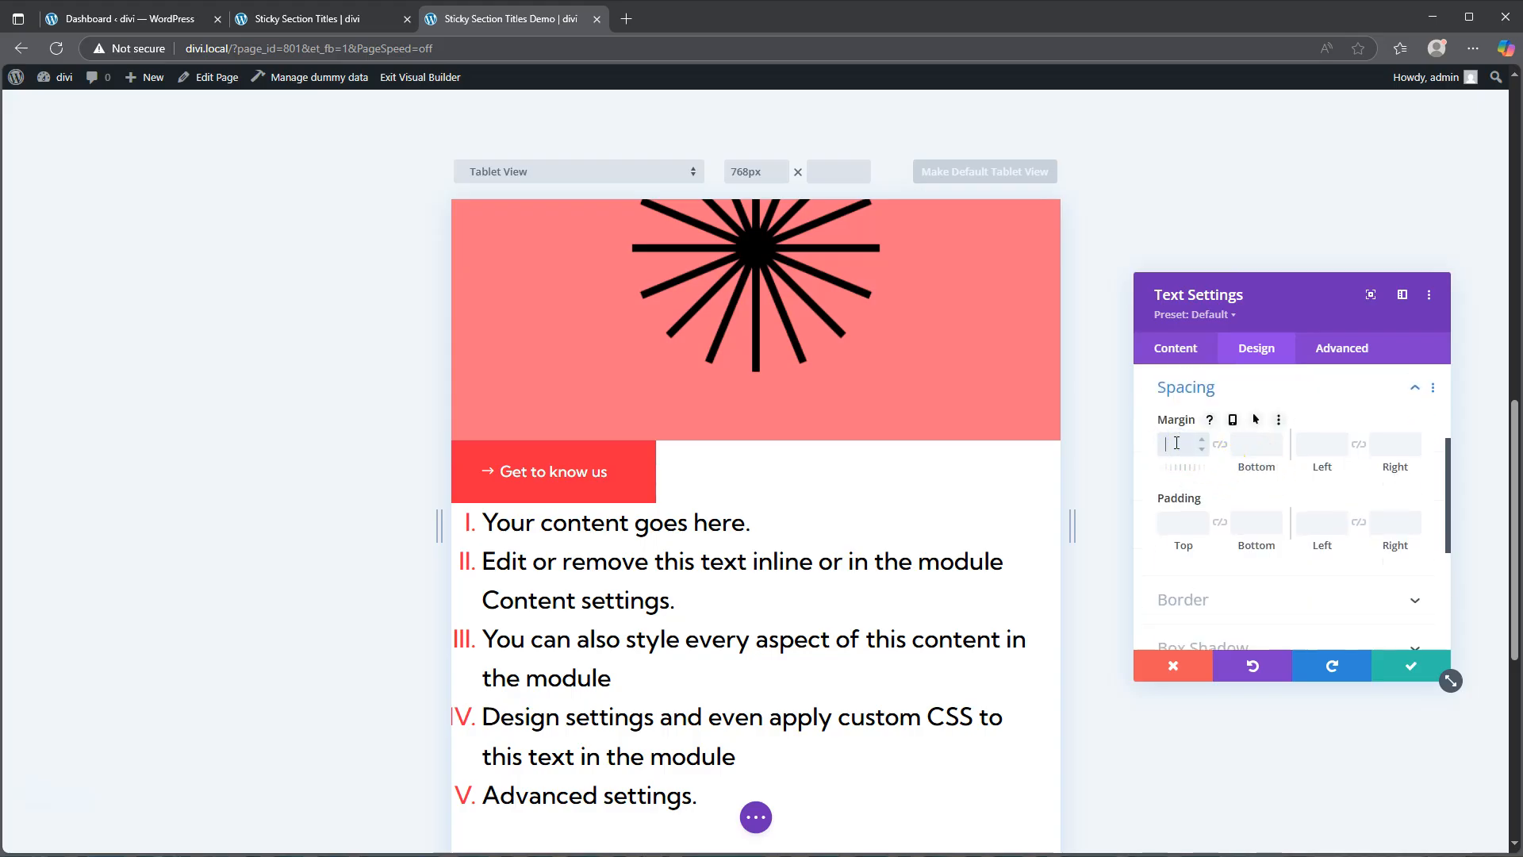
type("px")
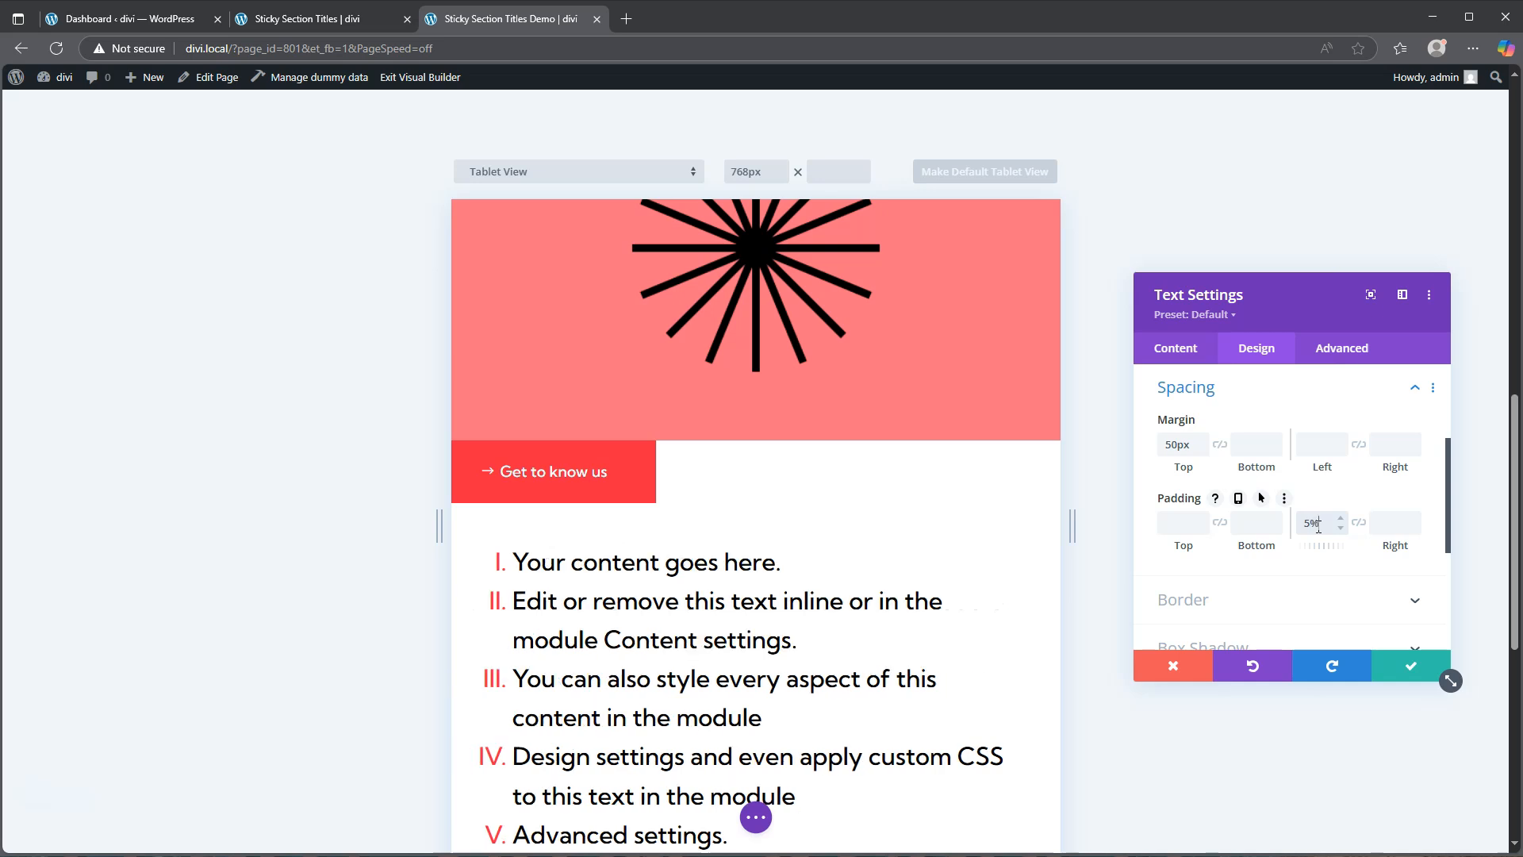
left_click(1359, 522)
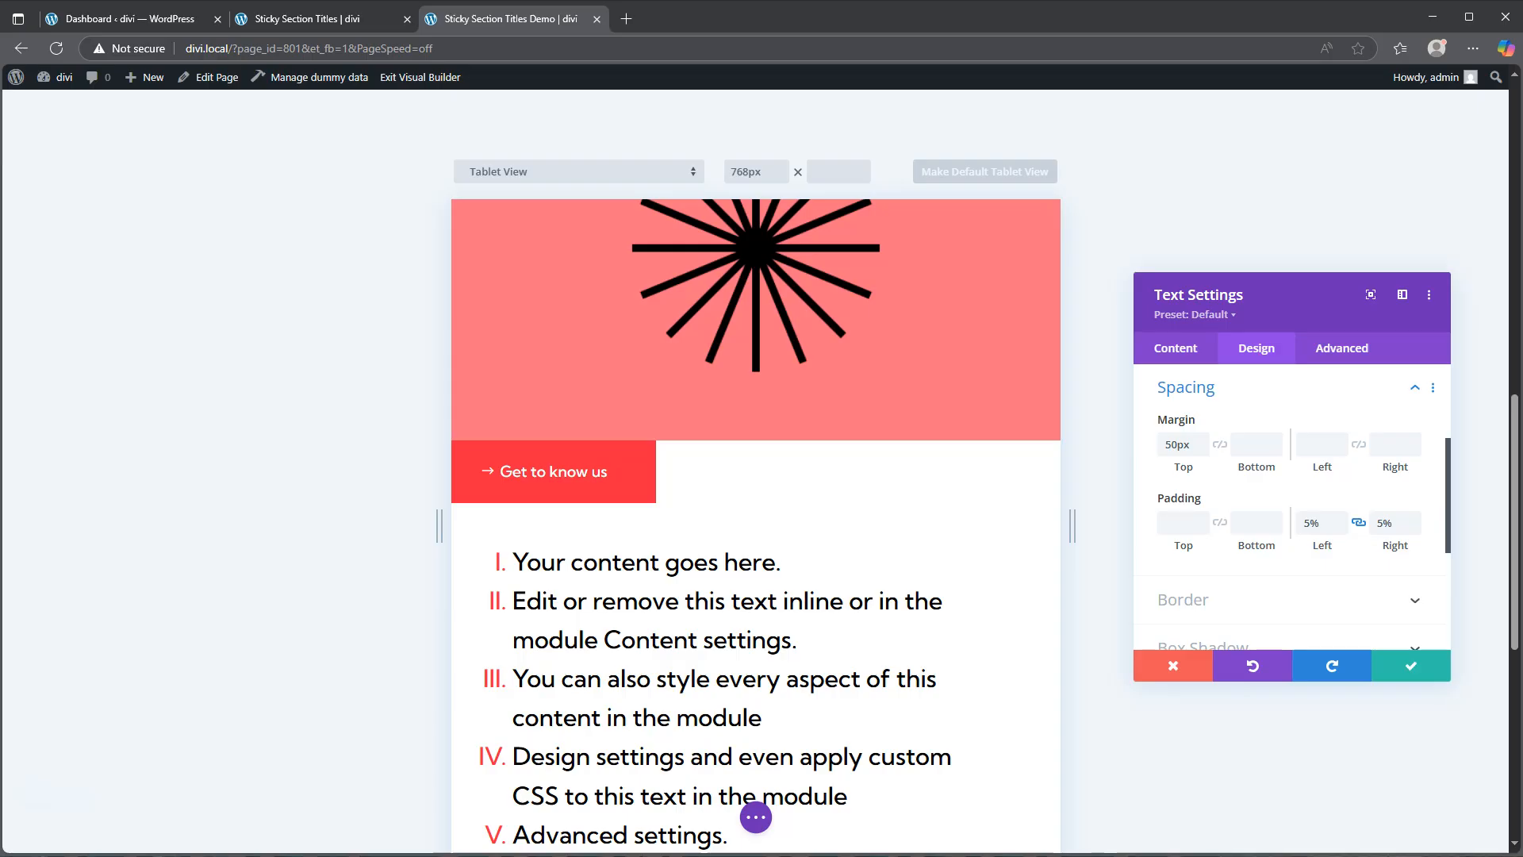
left_click(1411, 665)
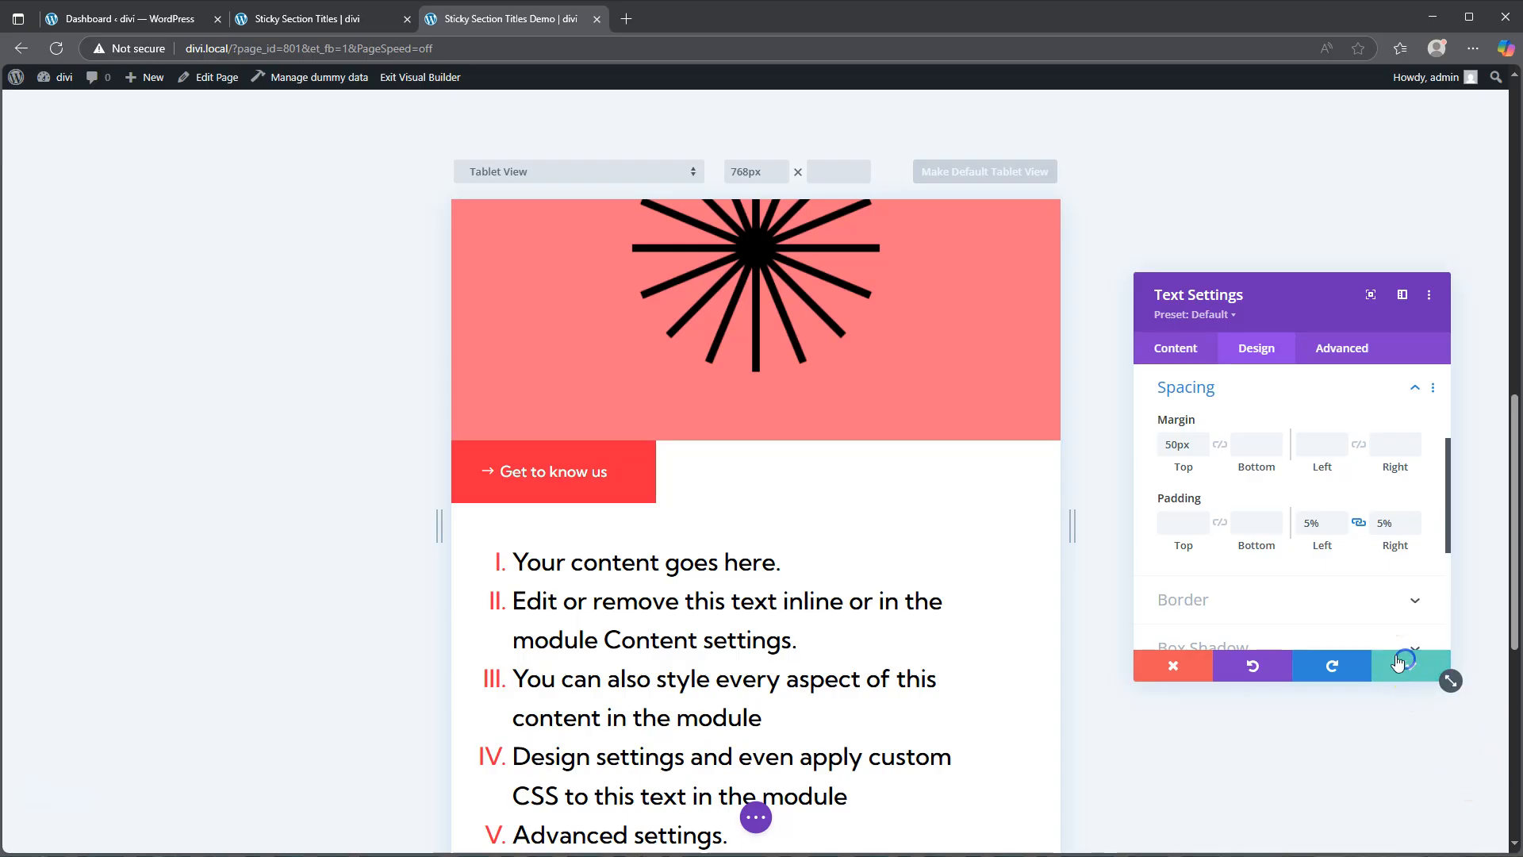
Step: Make the About title row stick to the top, with its bottom sticky limit set to Section
scroll(799, 357, "down", 10)
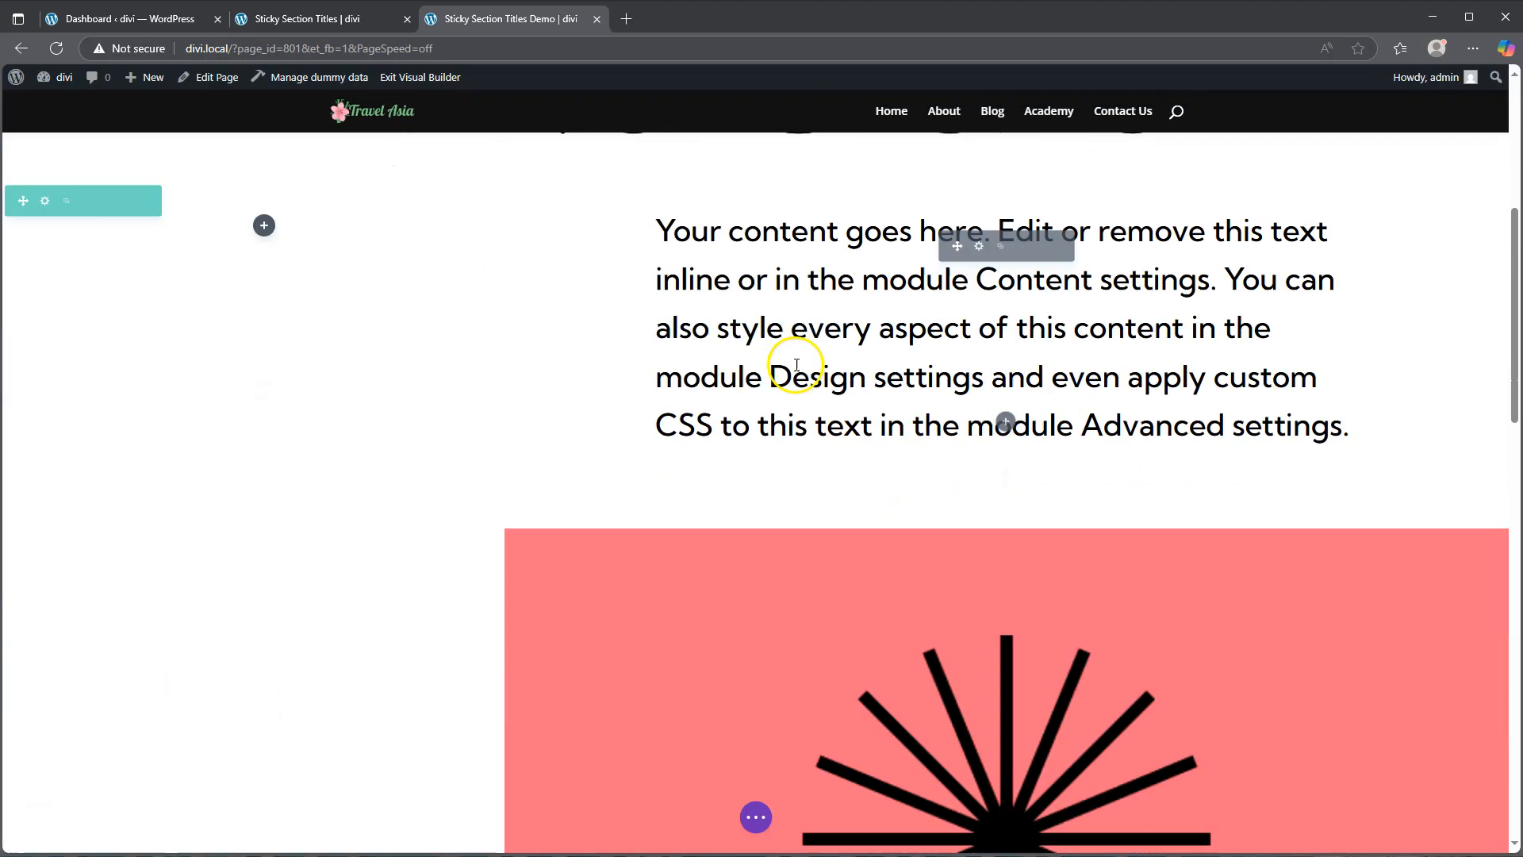
scroll(795, 364, "down", 8)
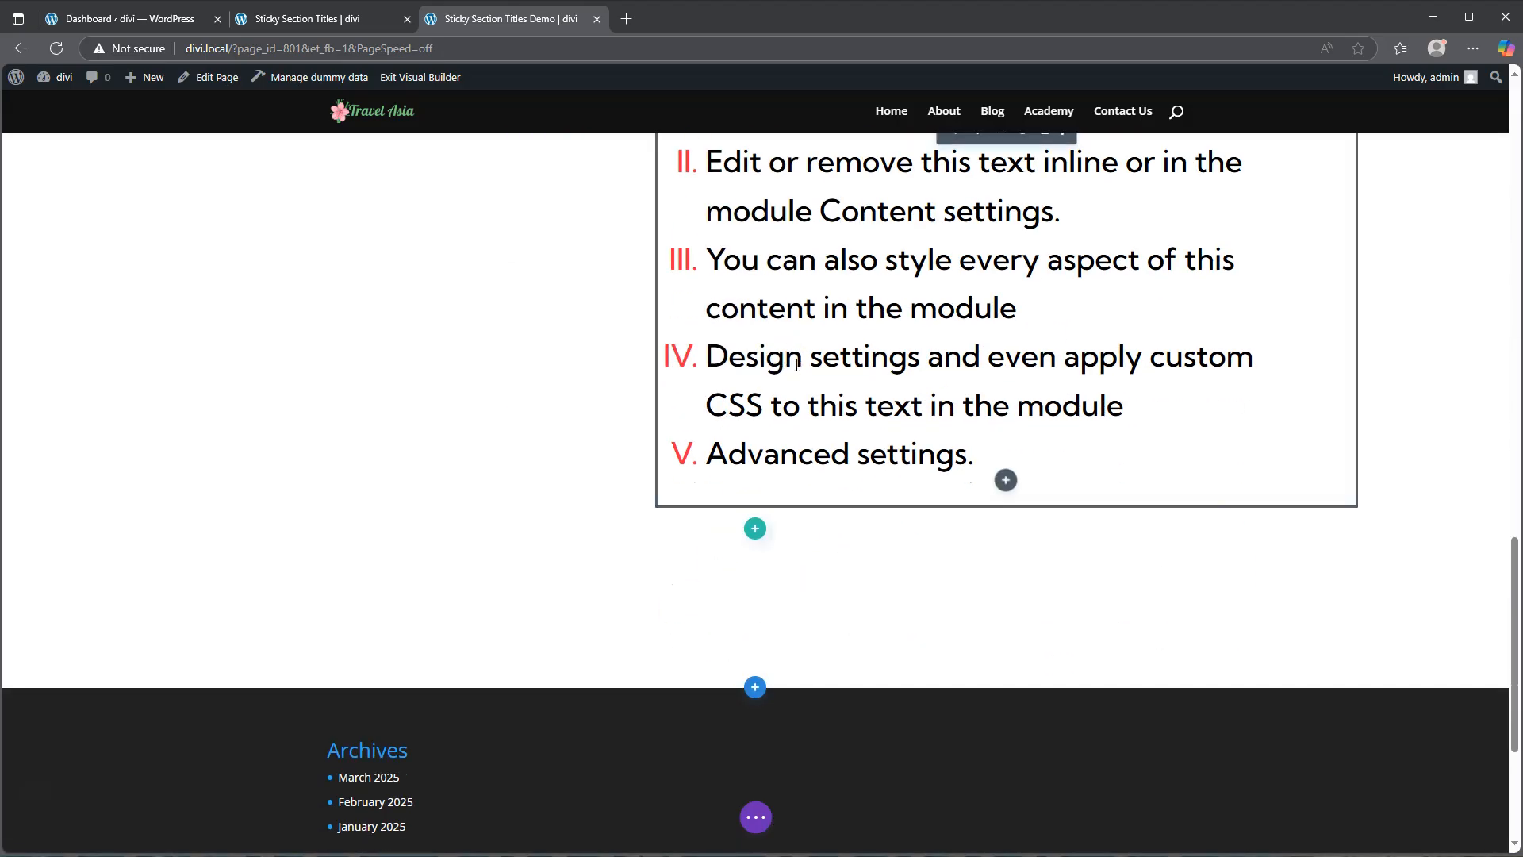
scroll(796, 365, "up", 4)
scroll(796, 365, "up", 12)
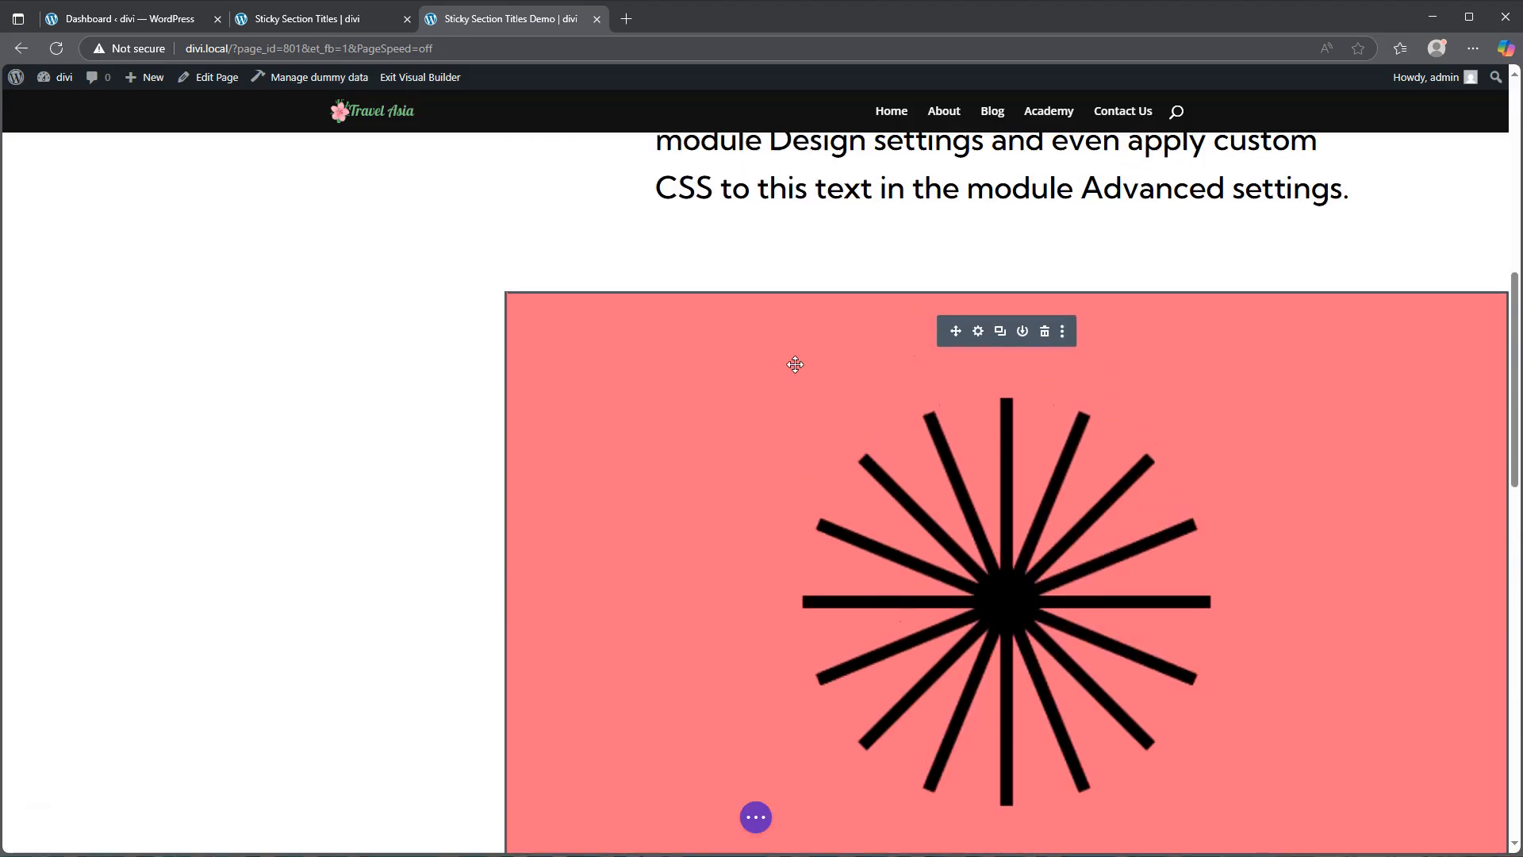
scroll(795, 365, "up", 4)
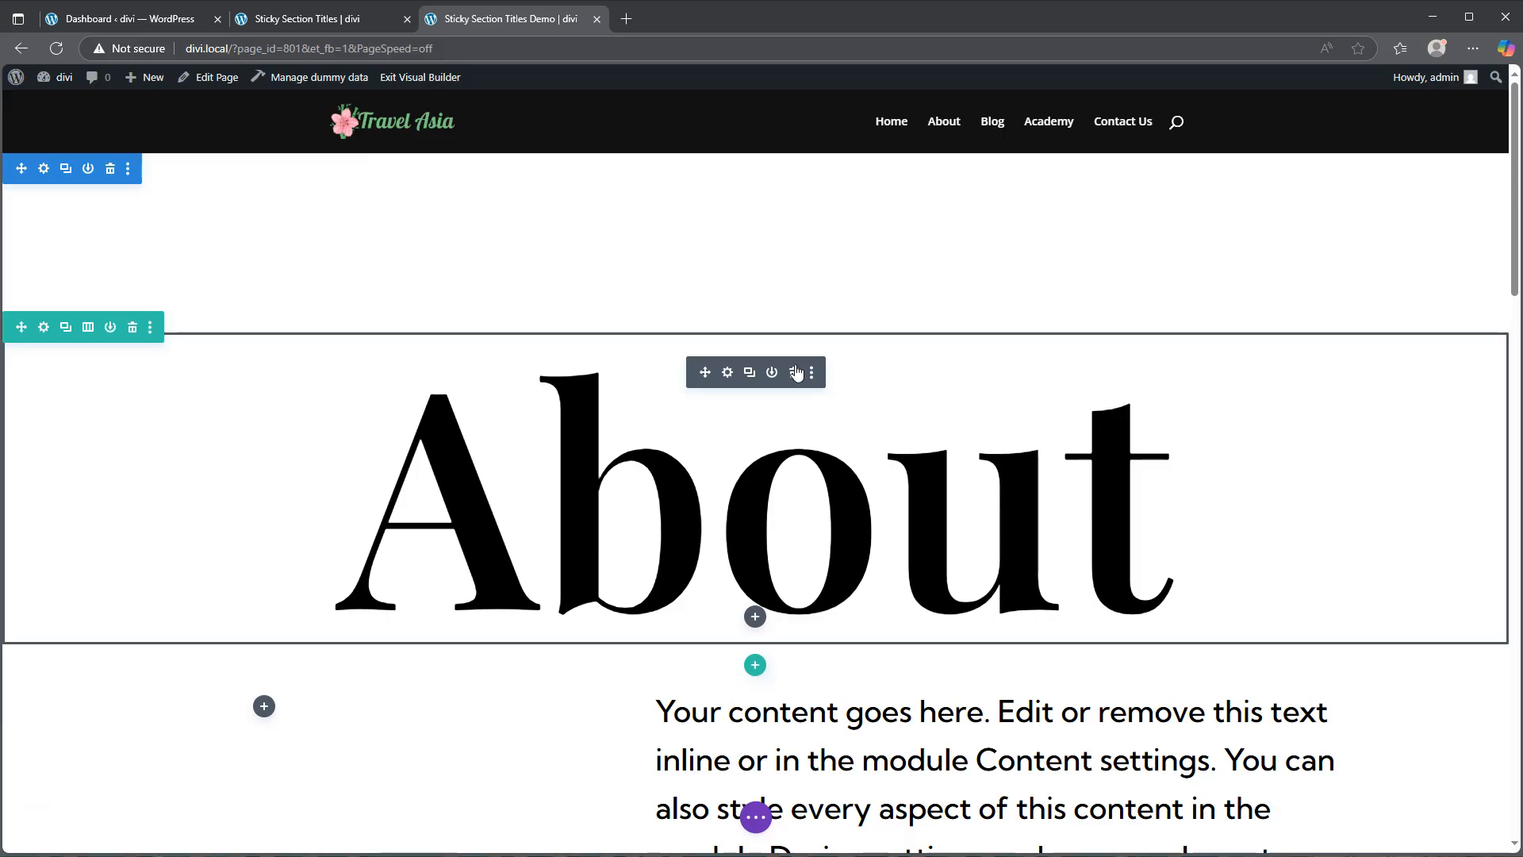
left_click(44, 327)
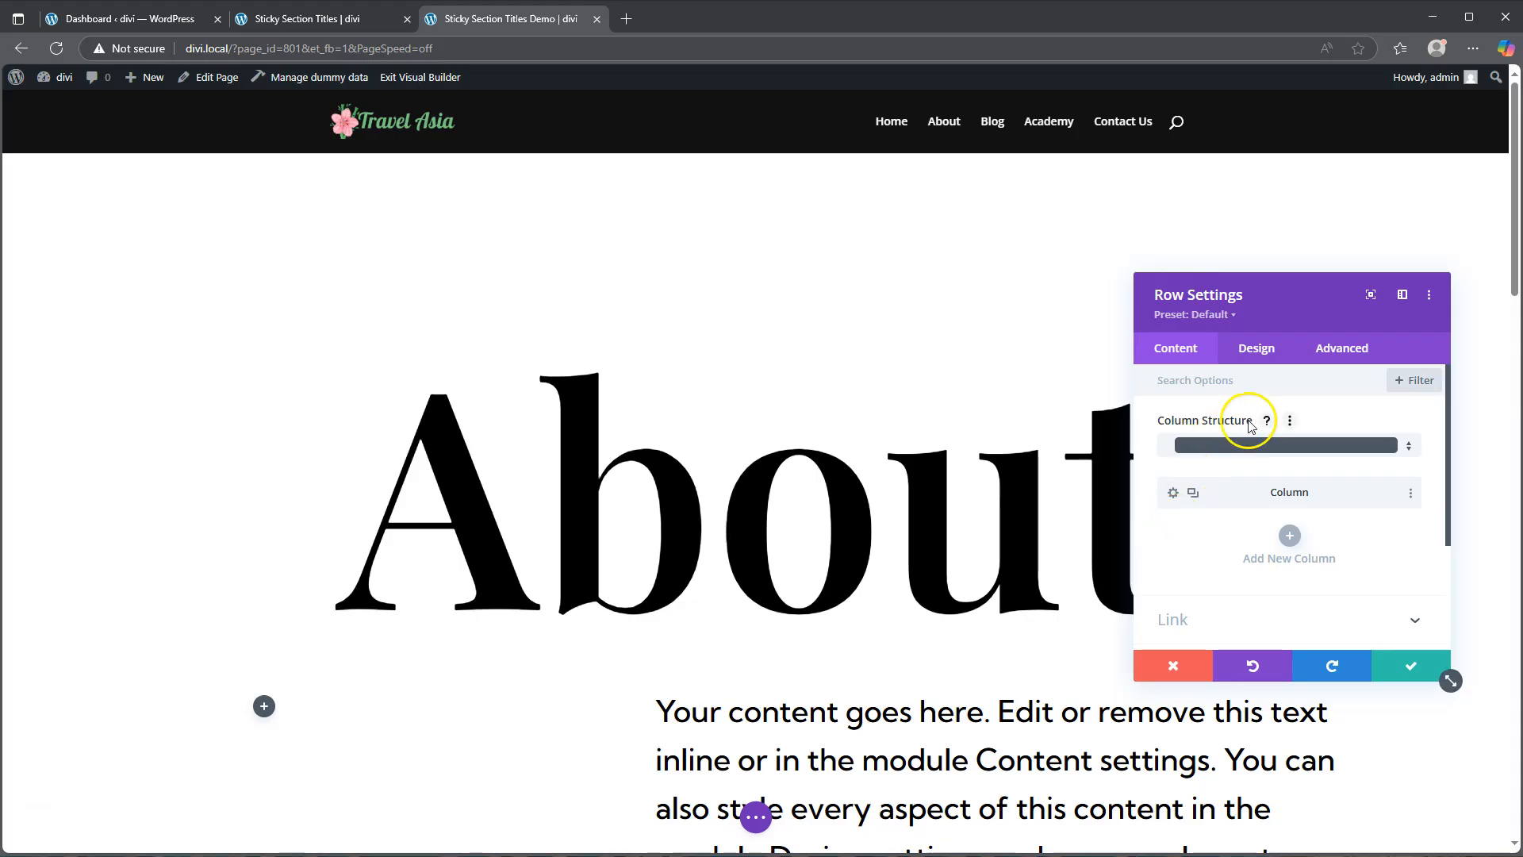
left_click(1339, 349)
scroll(1250, 531, "down", 2)
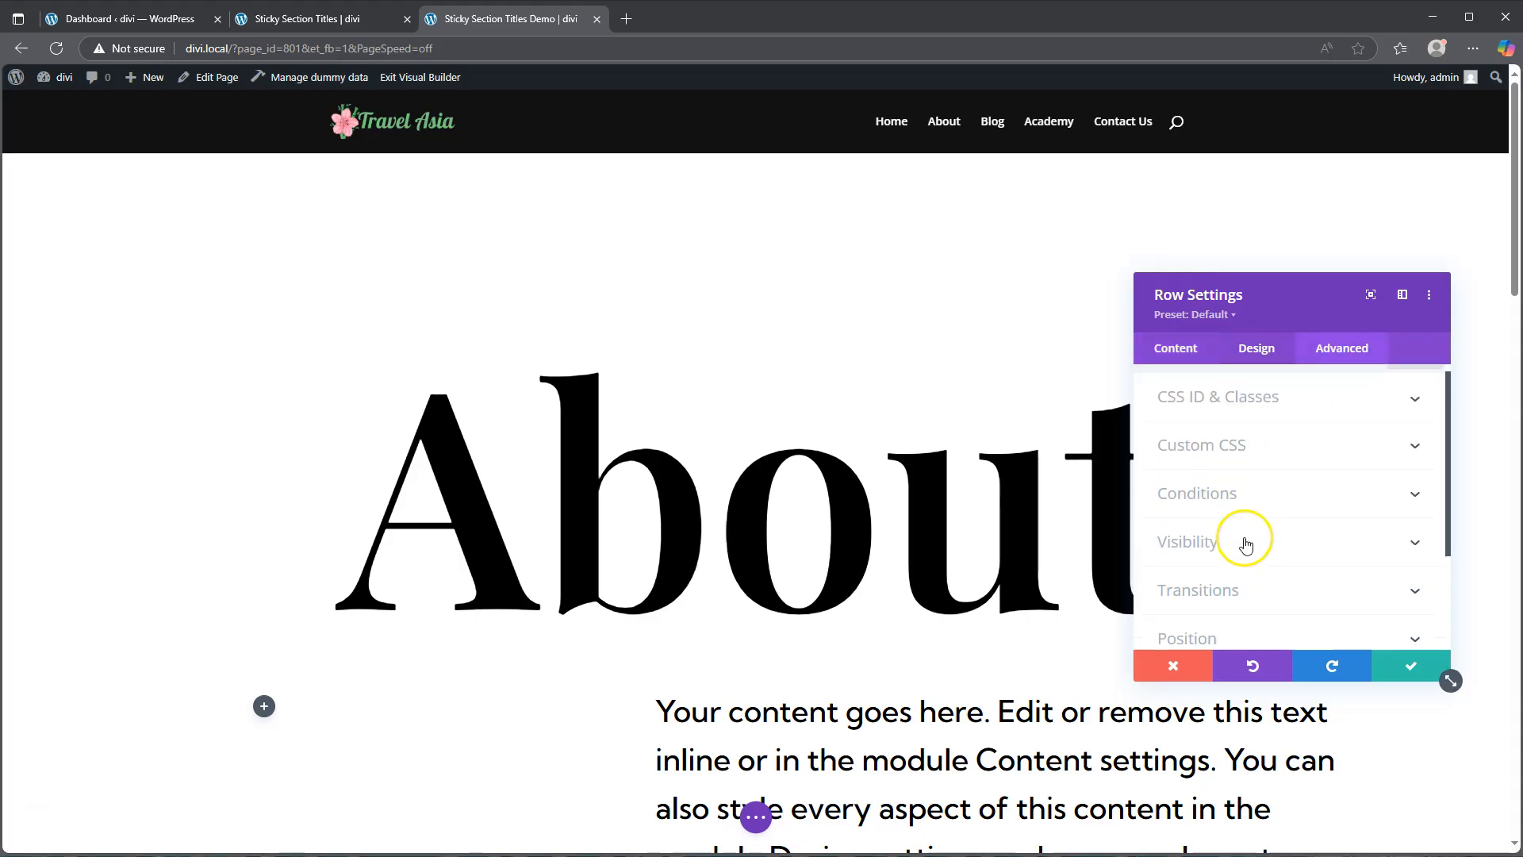
left_click(1226, 552)
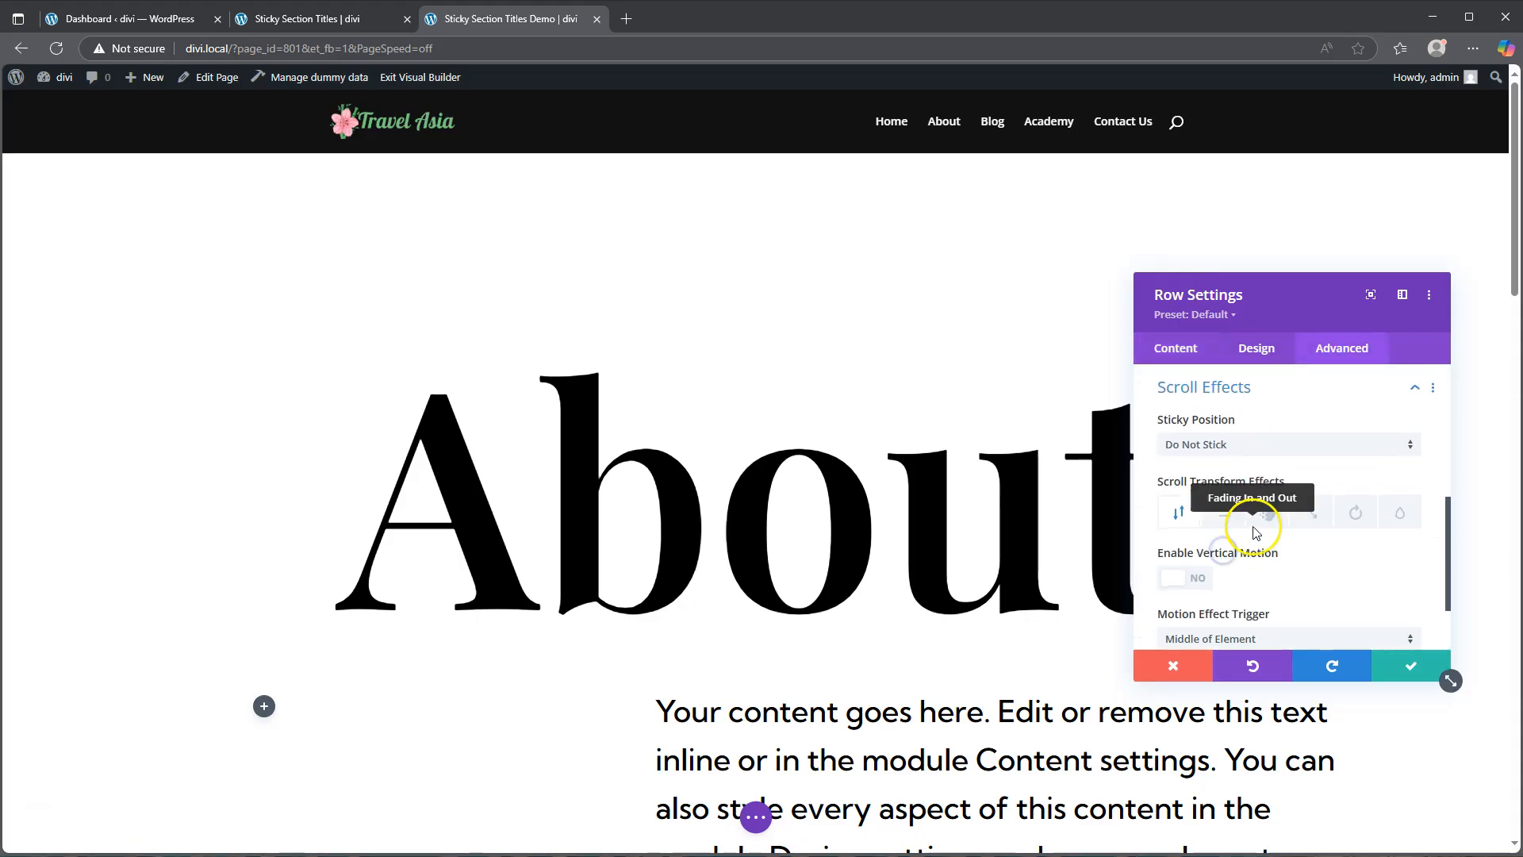
left_click(1272, 447)
left_click(1249, 483)
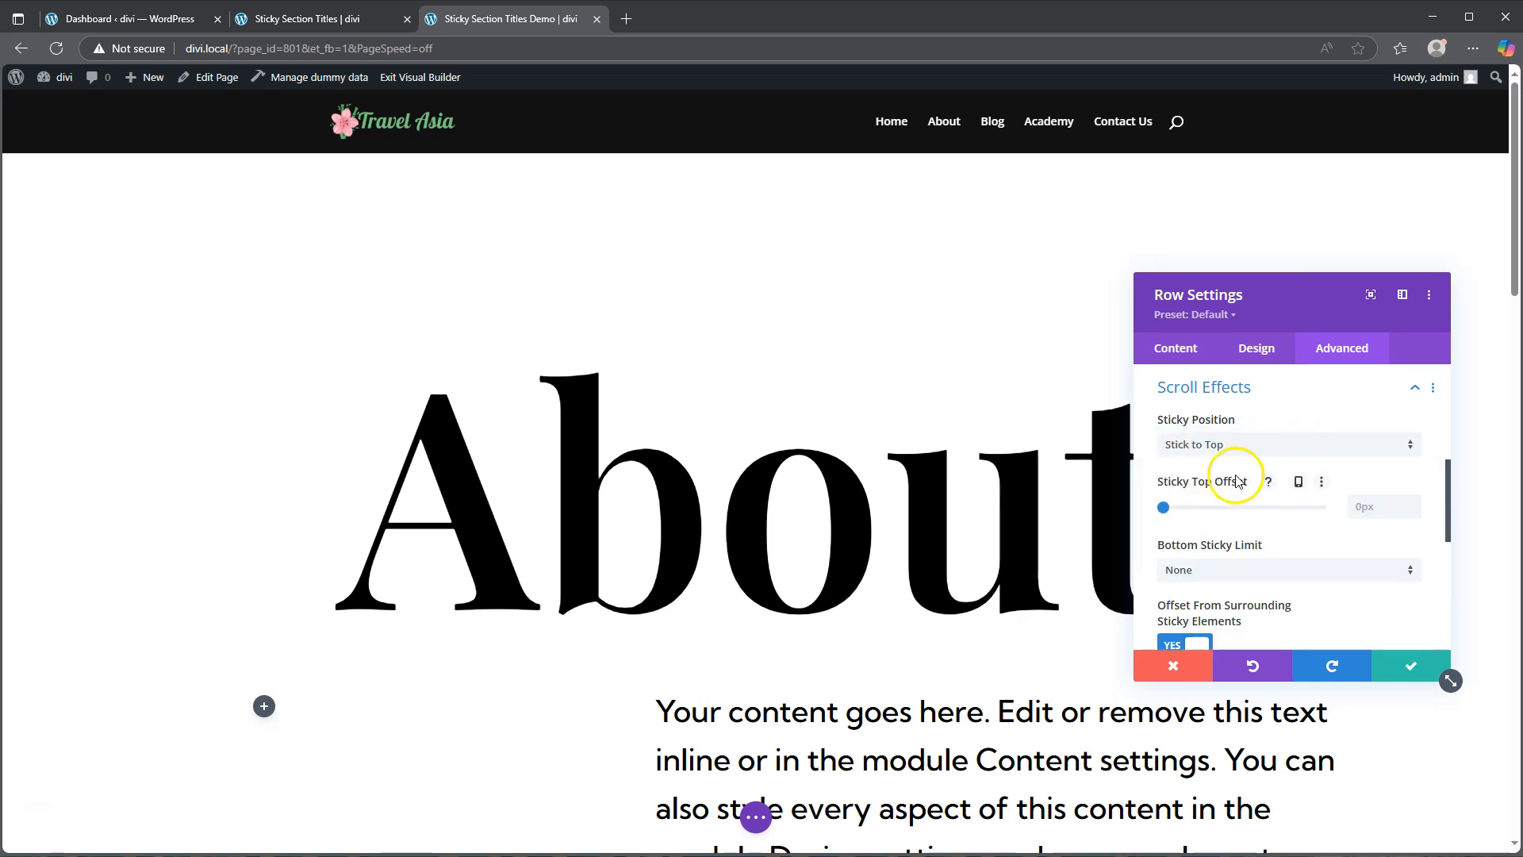
left_click(1260, 570)
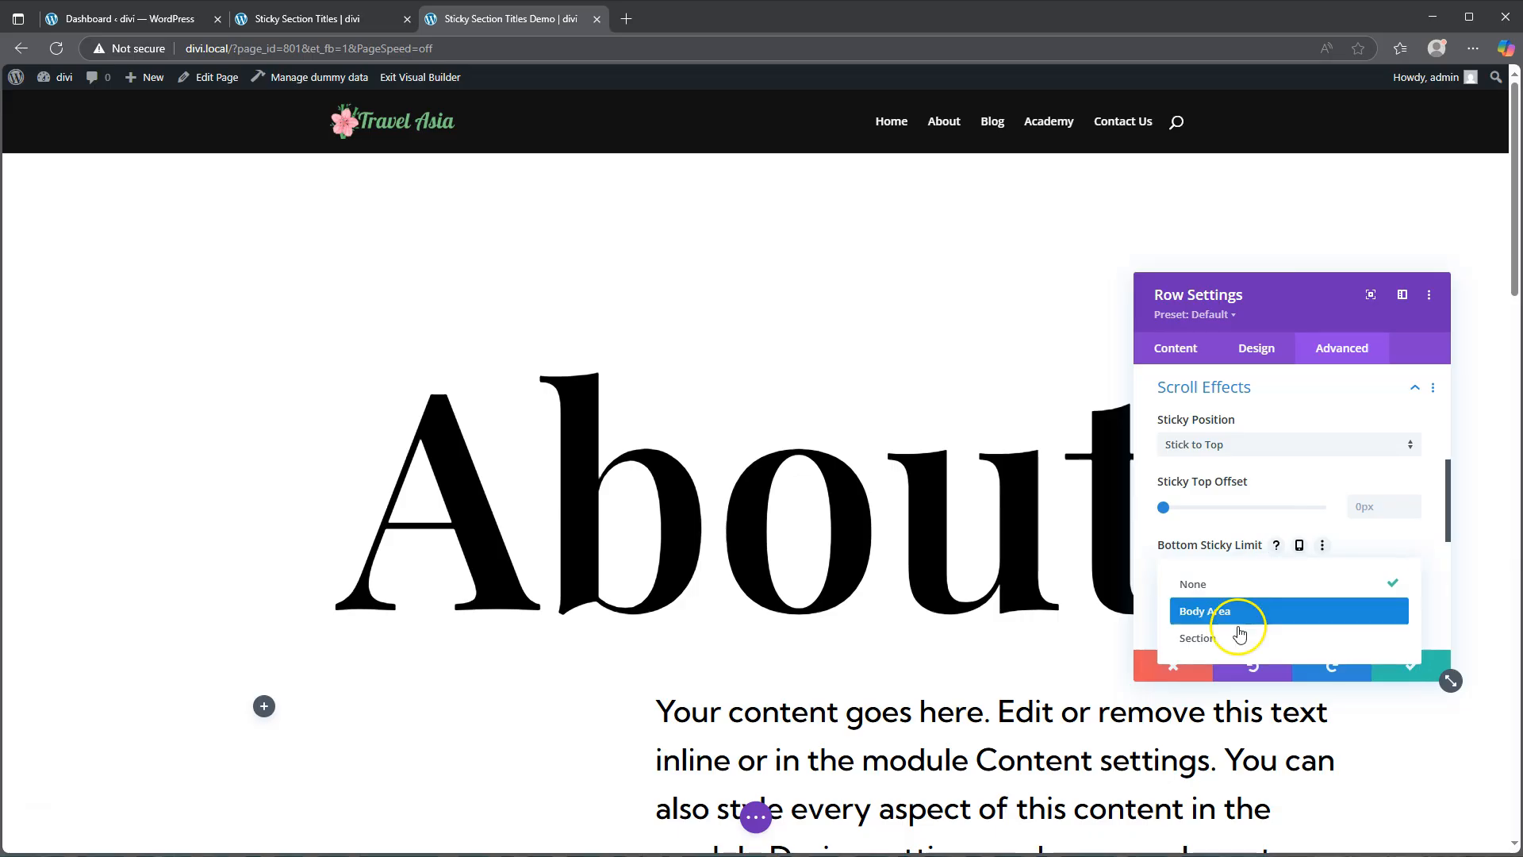
left_click(1235, 638)
Step: Open the row's Position settings and edit its Z index
scroll(1289, 542, "down", 2)
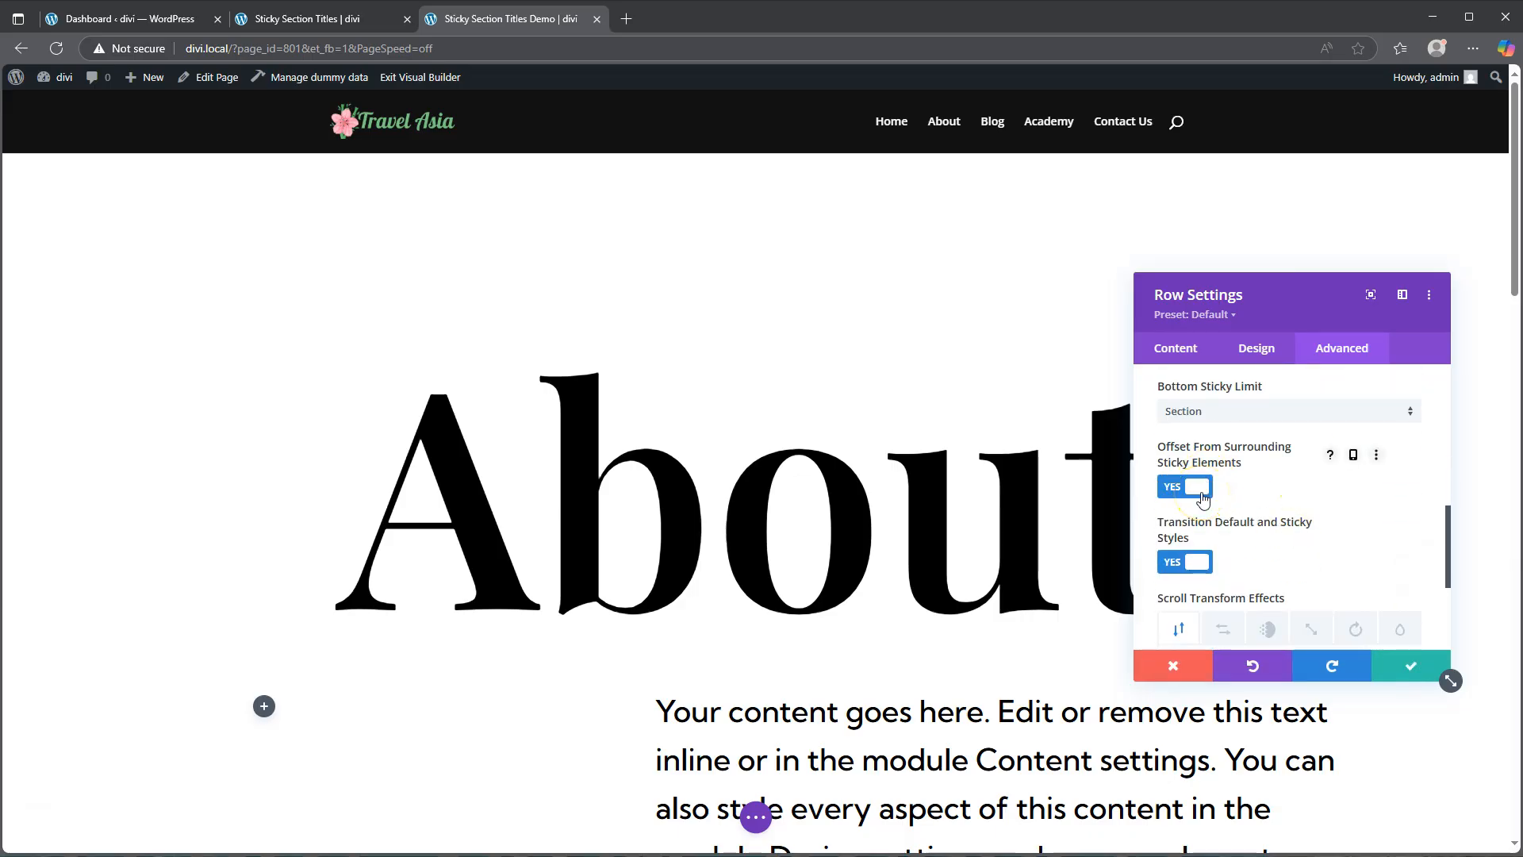
scroll(1283, 476, "up", 2)
scroll(1283, 476, "up", 2)
left_click(1244, 465)
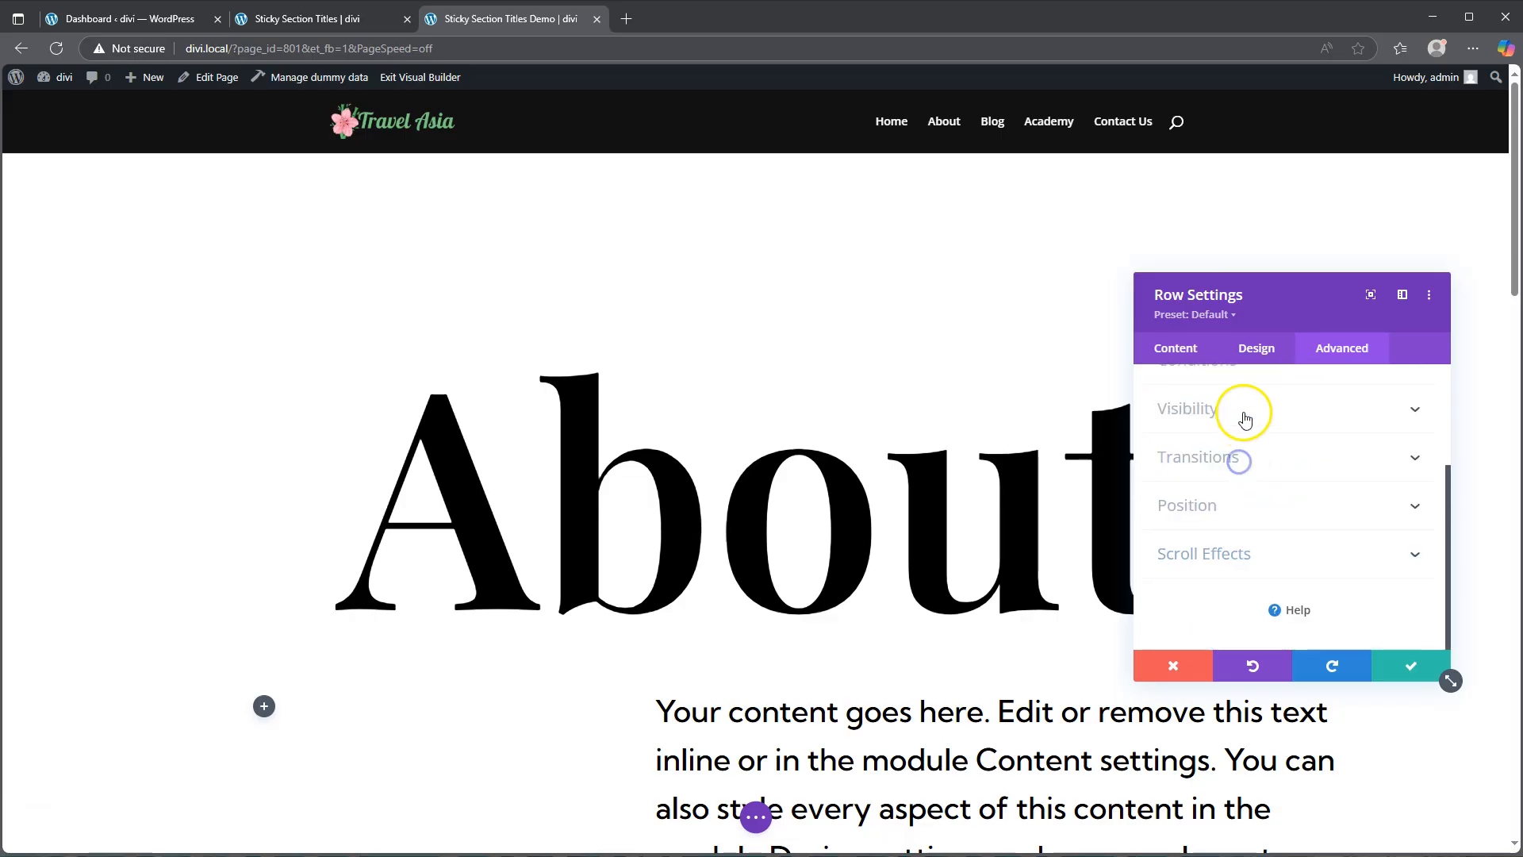
left_click(1227, 500)
scroll(1241, 476, "down", 4)
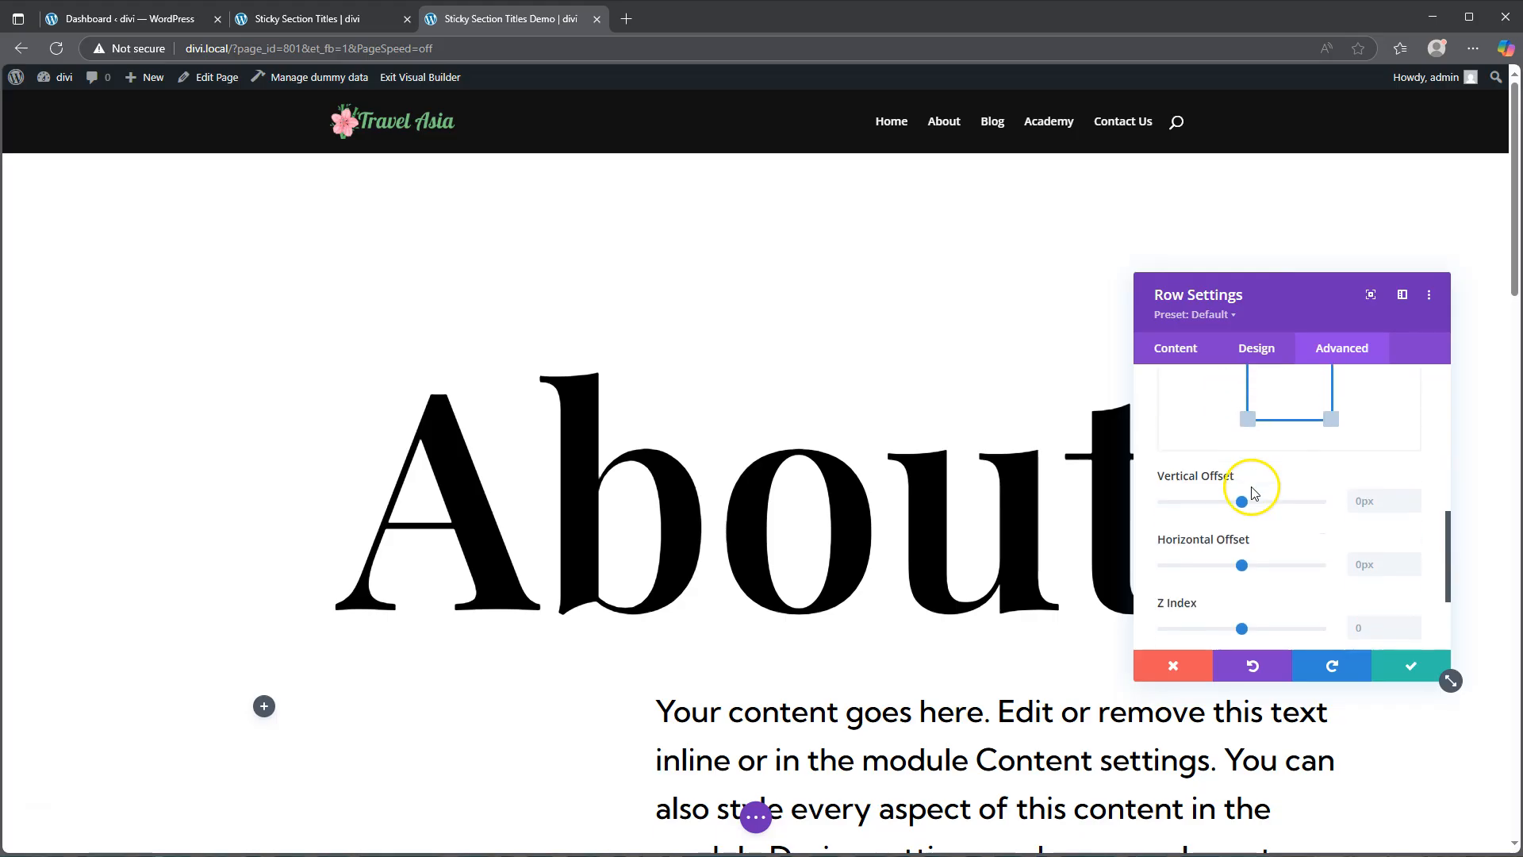
scroll(1254, 491, "down", 1)
left_click(1363, 581)
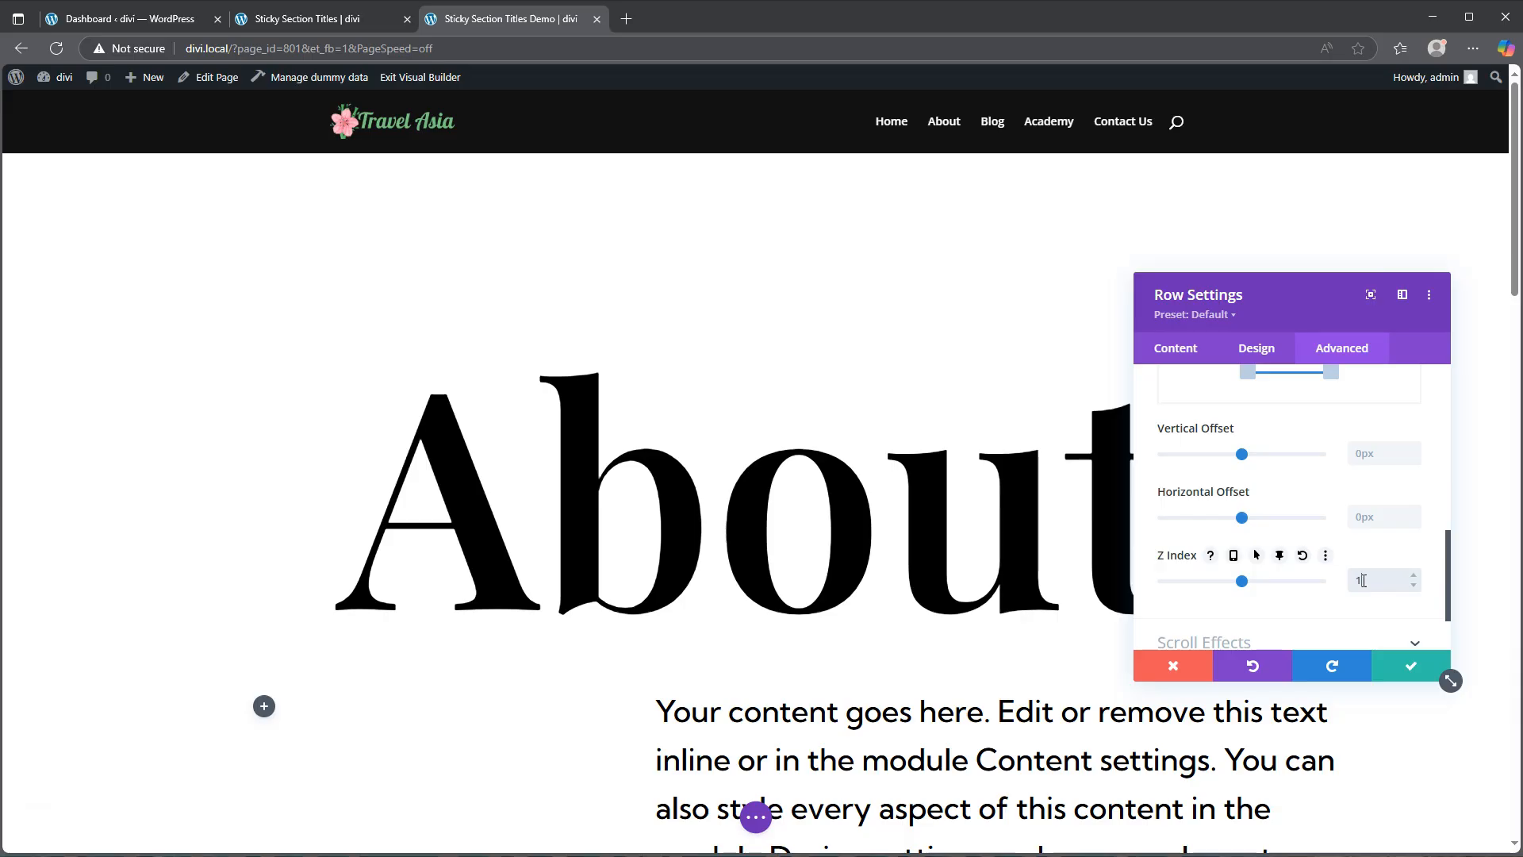
Step: Save the row's Z index setting and scroll through the page to check how the About title sticks
left_click(1408, 673)
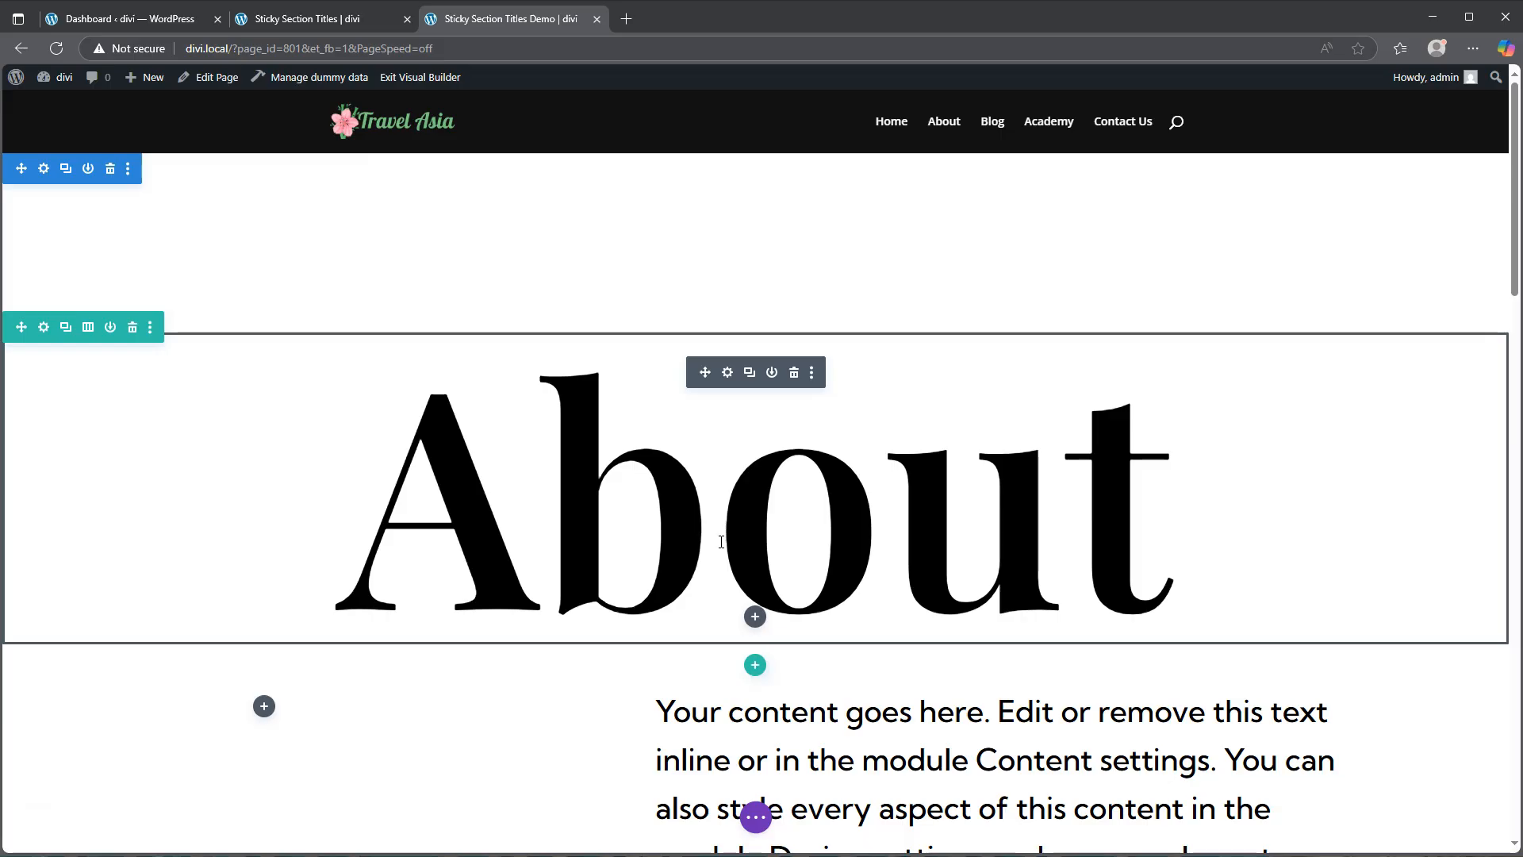
scroll(721, 541, "down", 10)
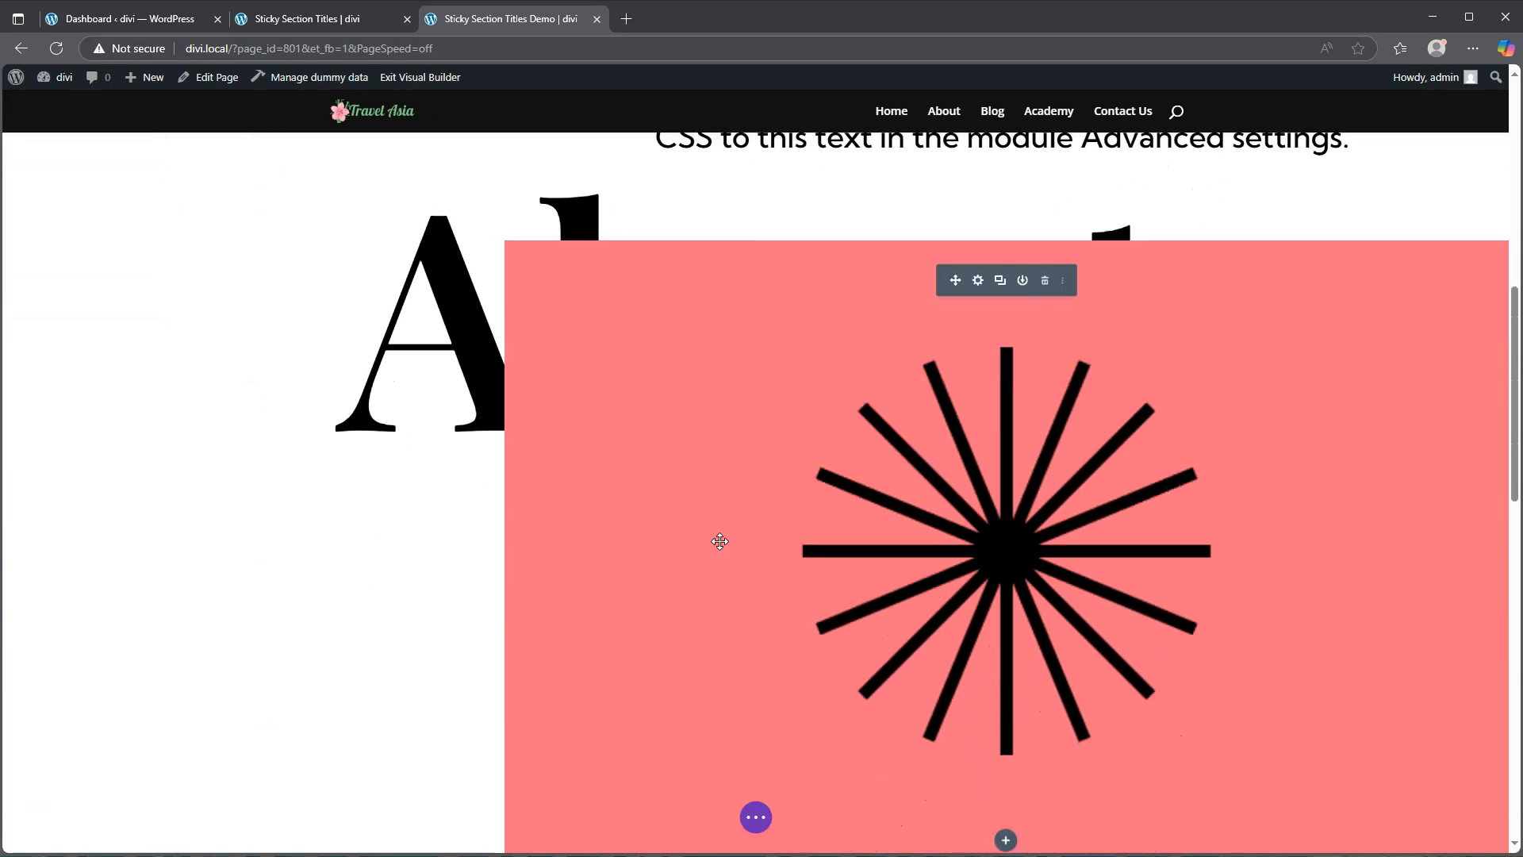
scroll(719, 541, "down", 4)
scroll(721, 543, "up", 12)
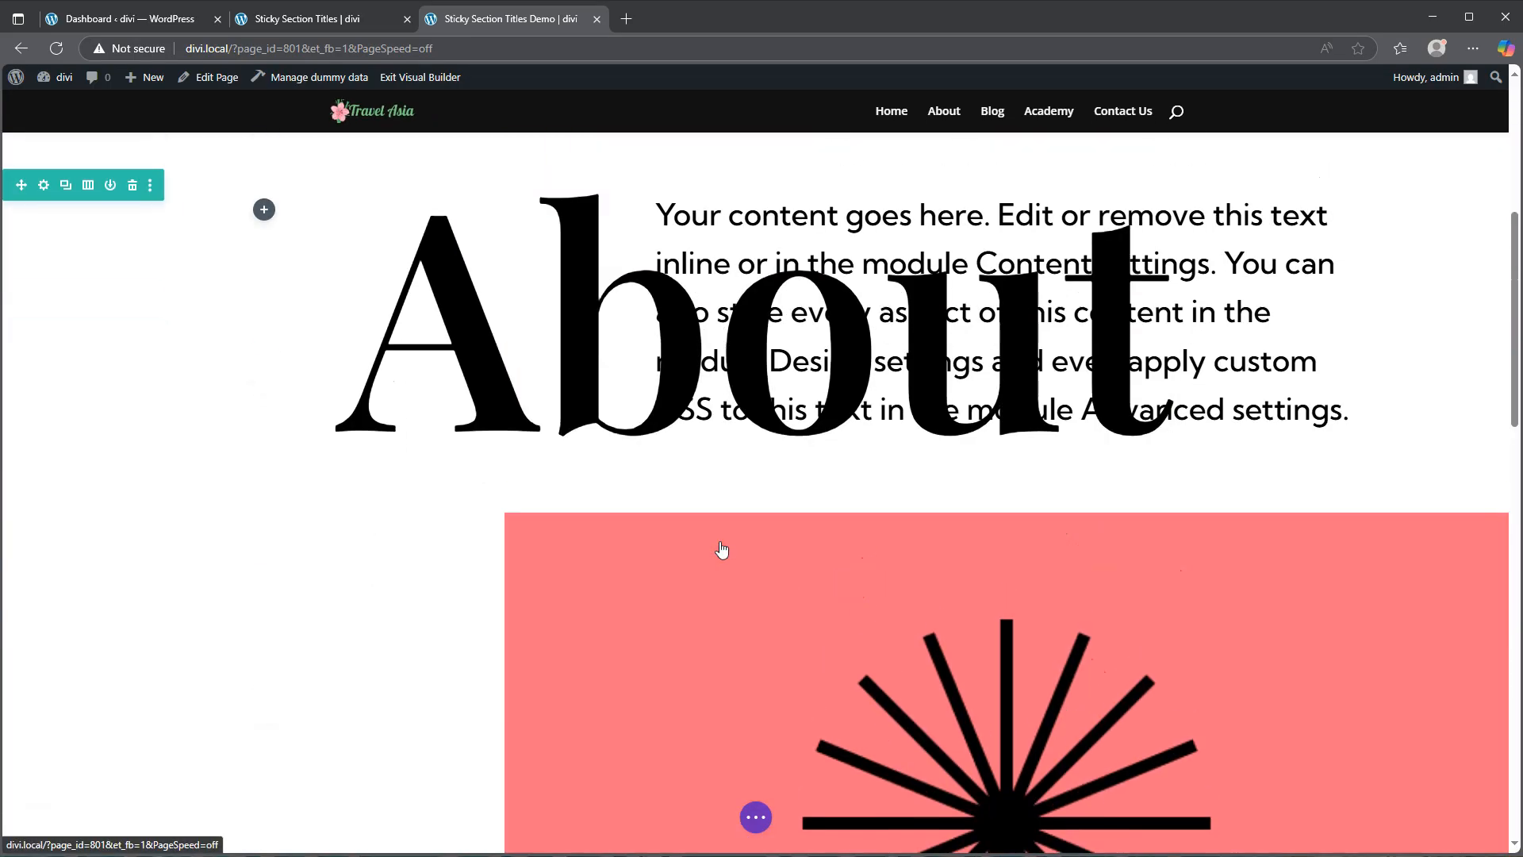
scroll(721, 547, "down", 15)
scroll(721, 547, "up", 10)
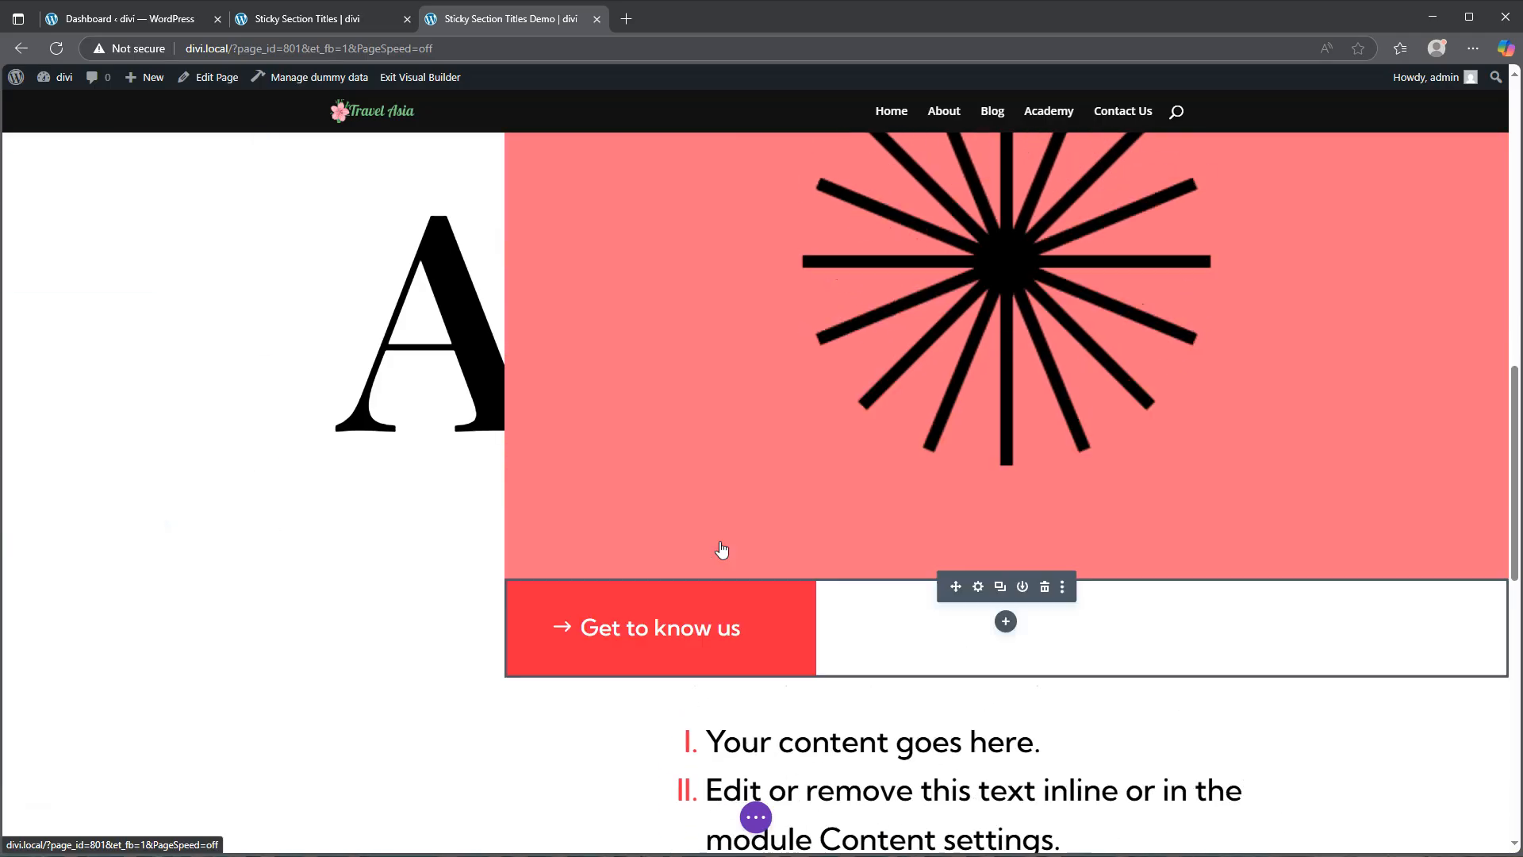
scroll(721, 549, "up", 8)
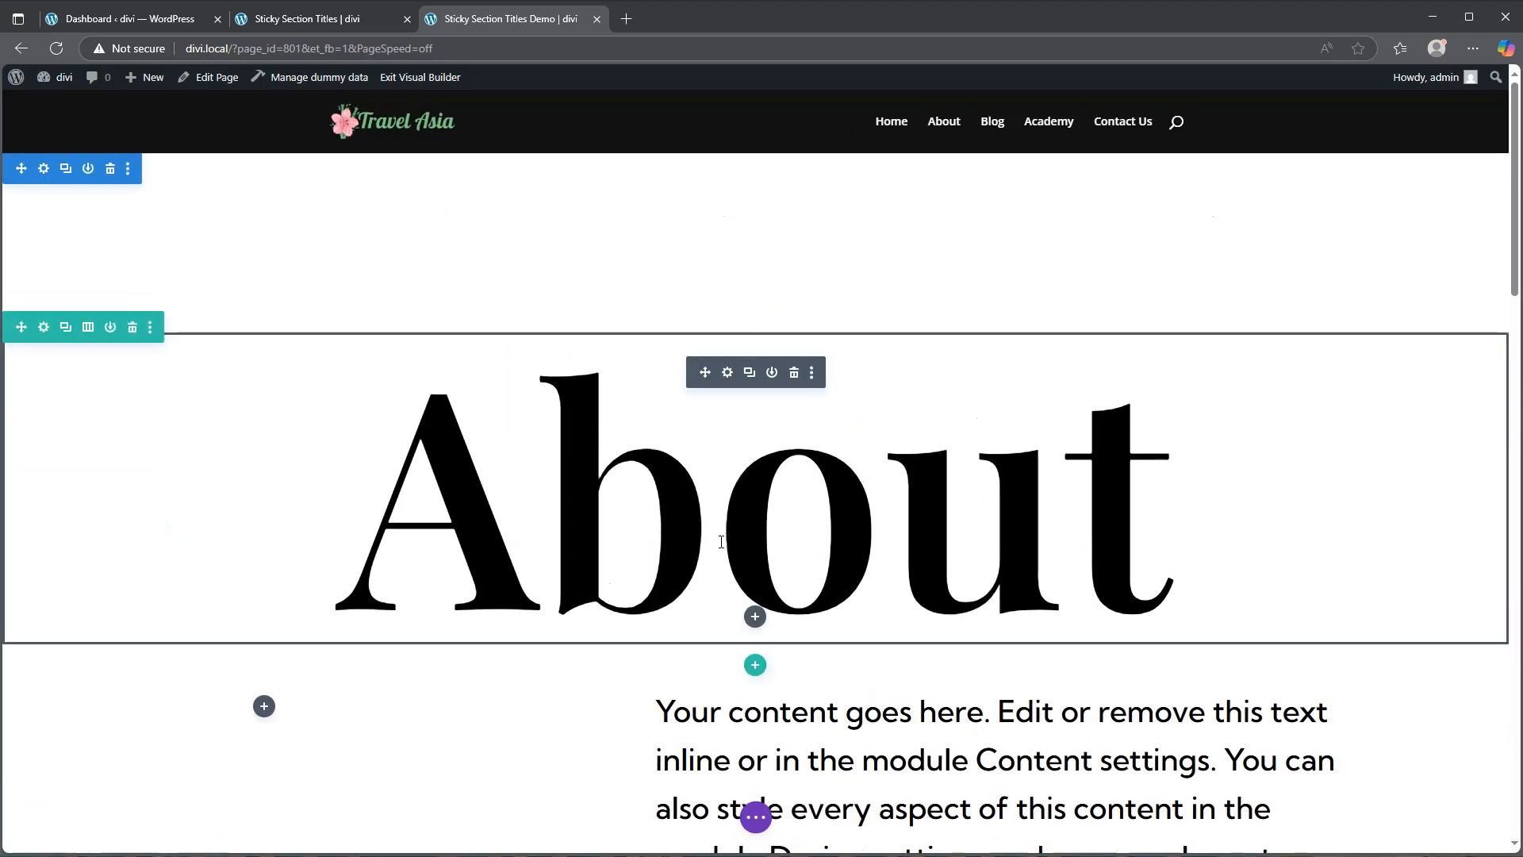
scroll(721, 542, "down", 3)
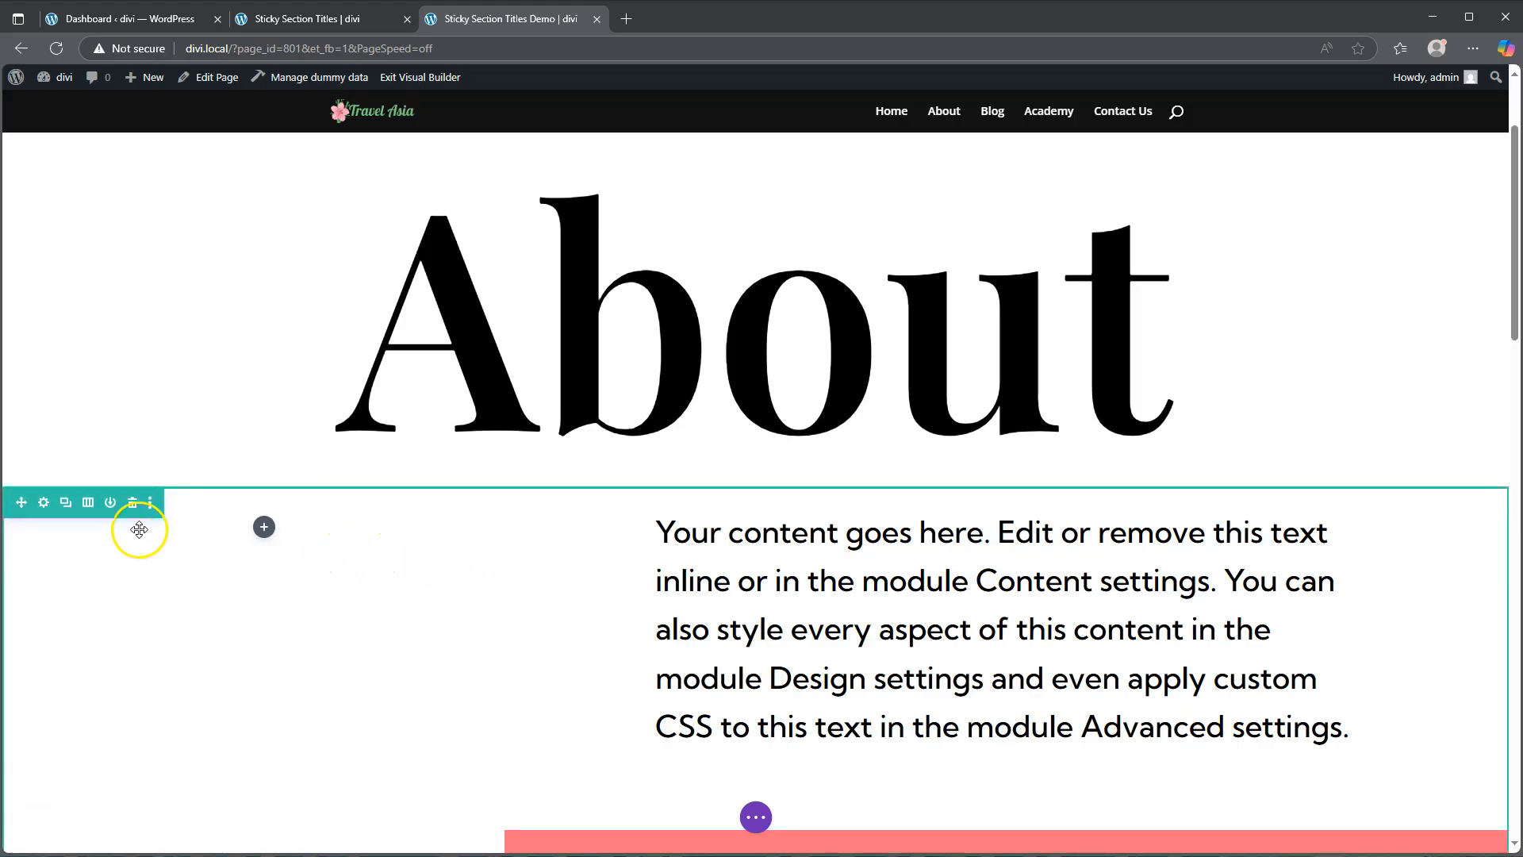
Step: Set the content row's second column blend mode to Multiply, then save the column and row settings
left_click(43, 506)
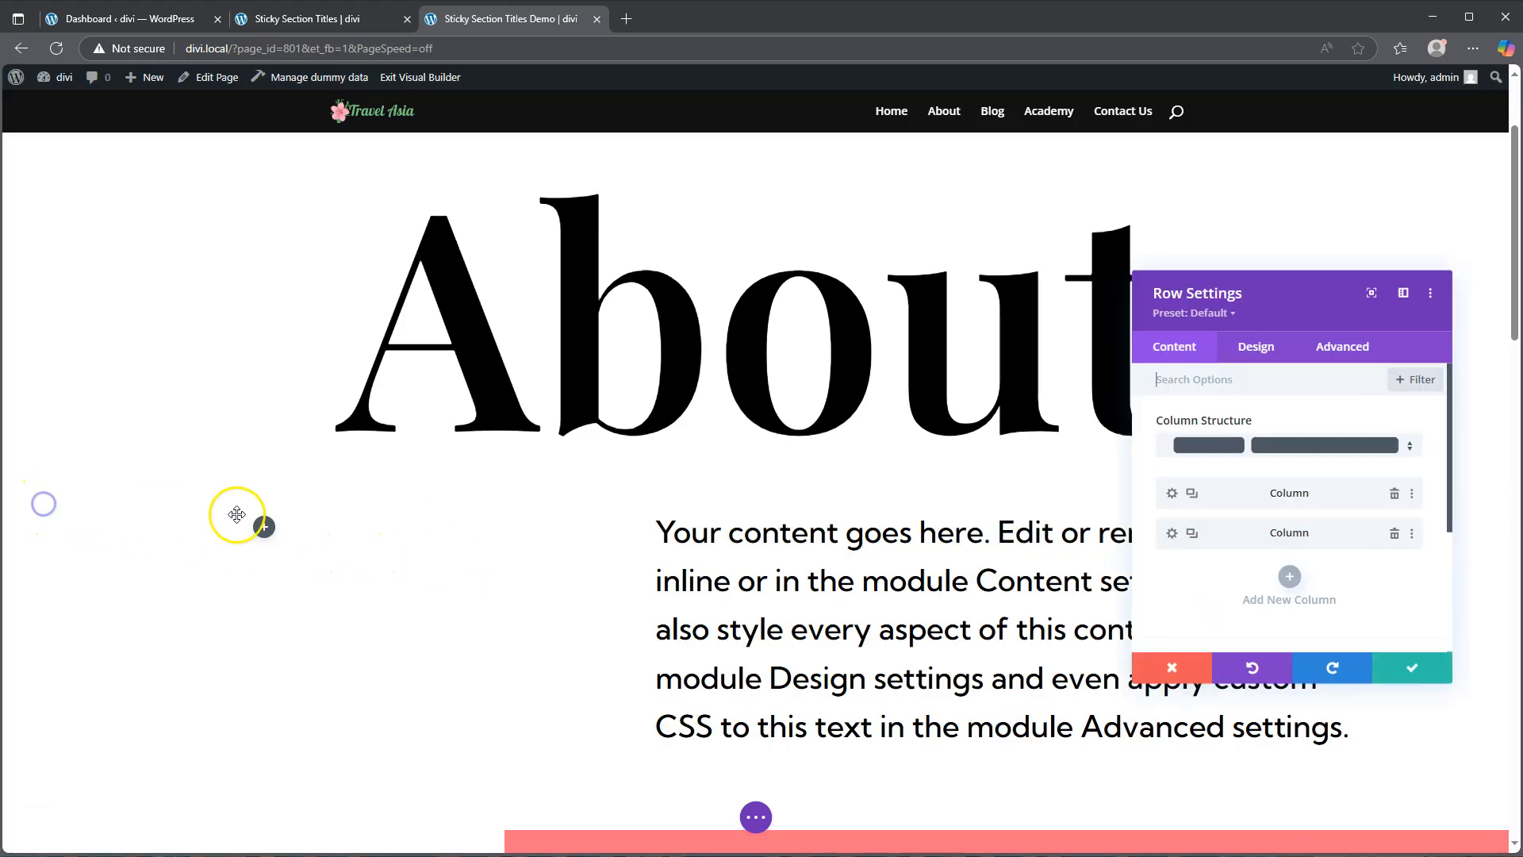
left_click(1174, 533)
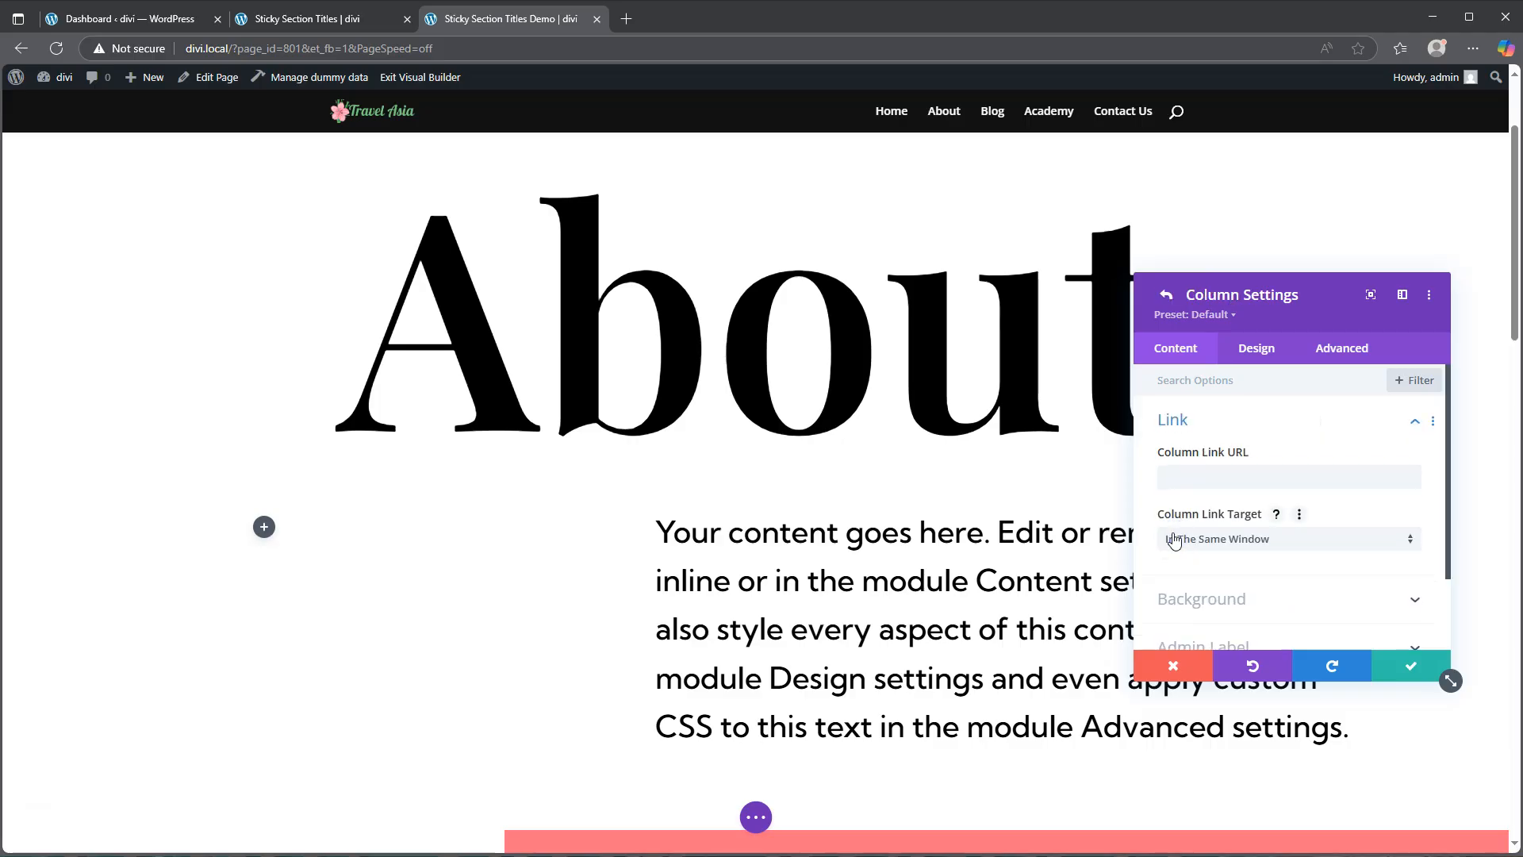
left_click(1258, 352)
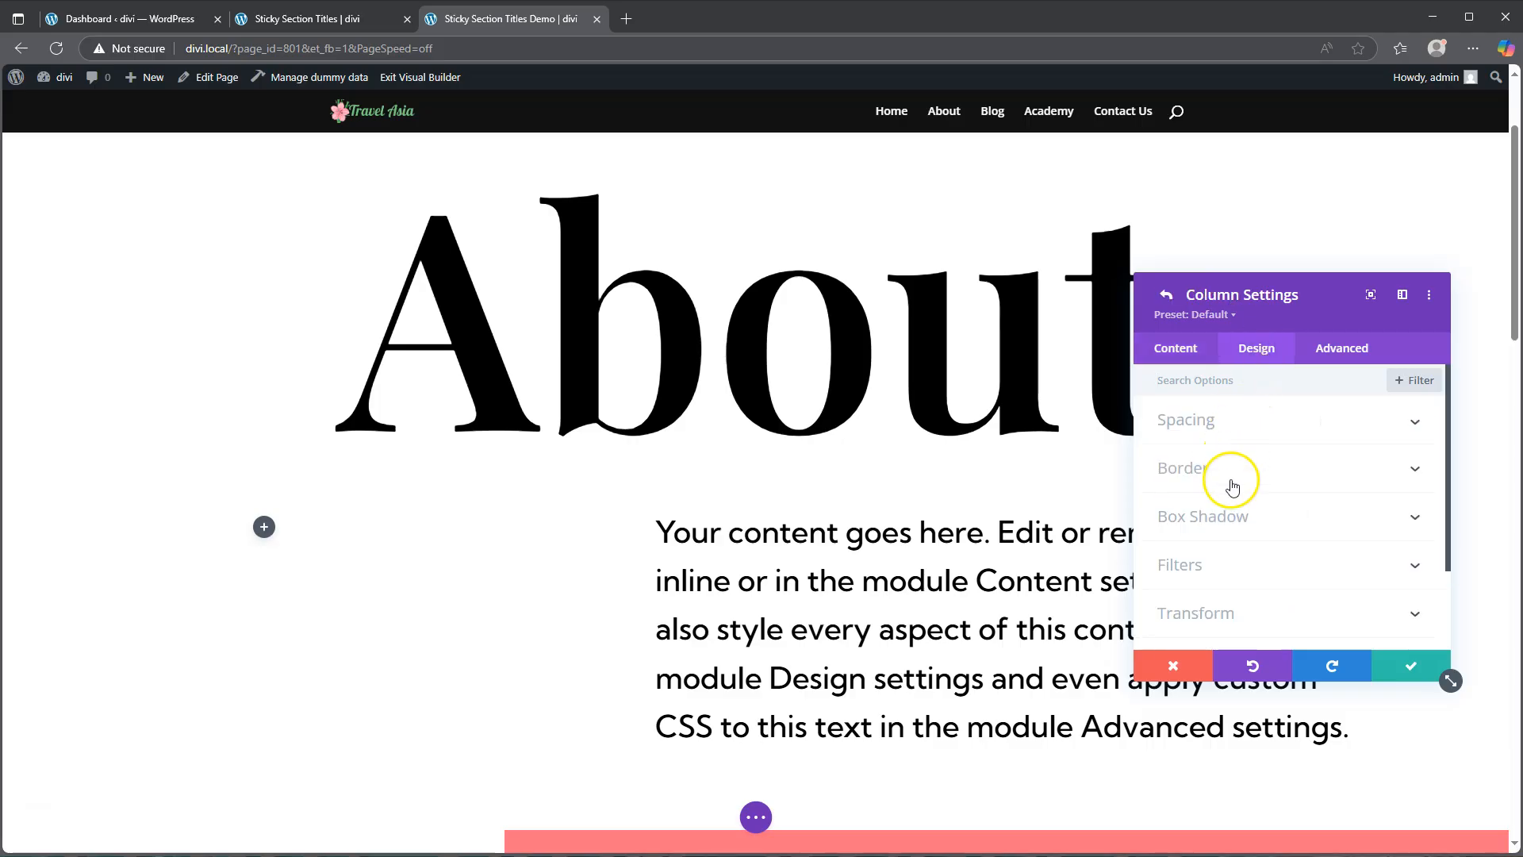
left_click(1227, 564)
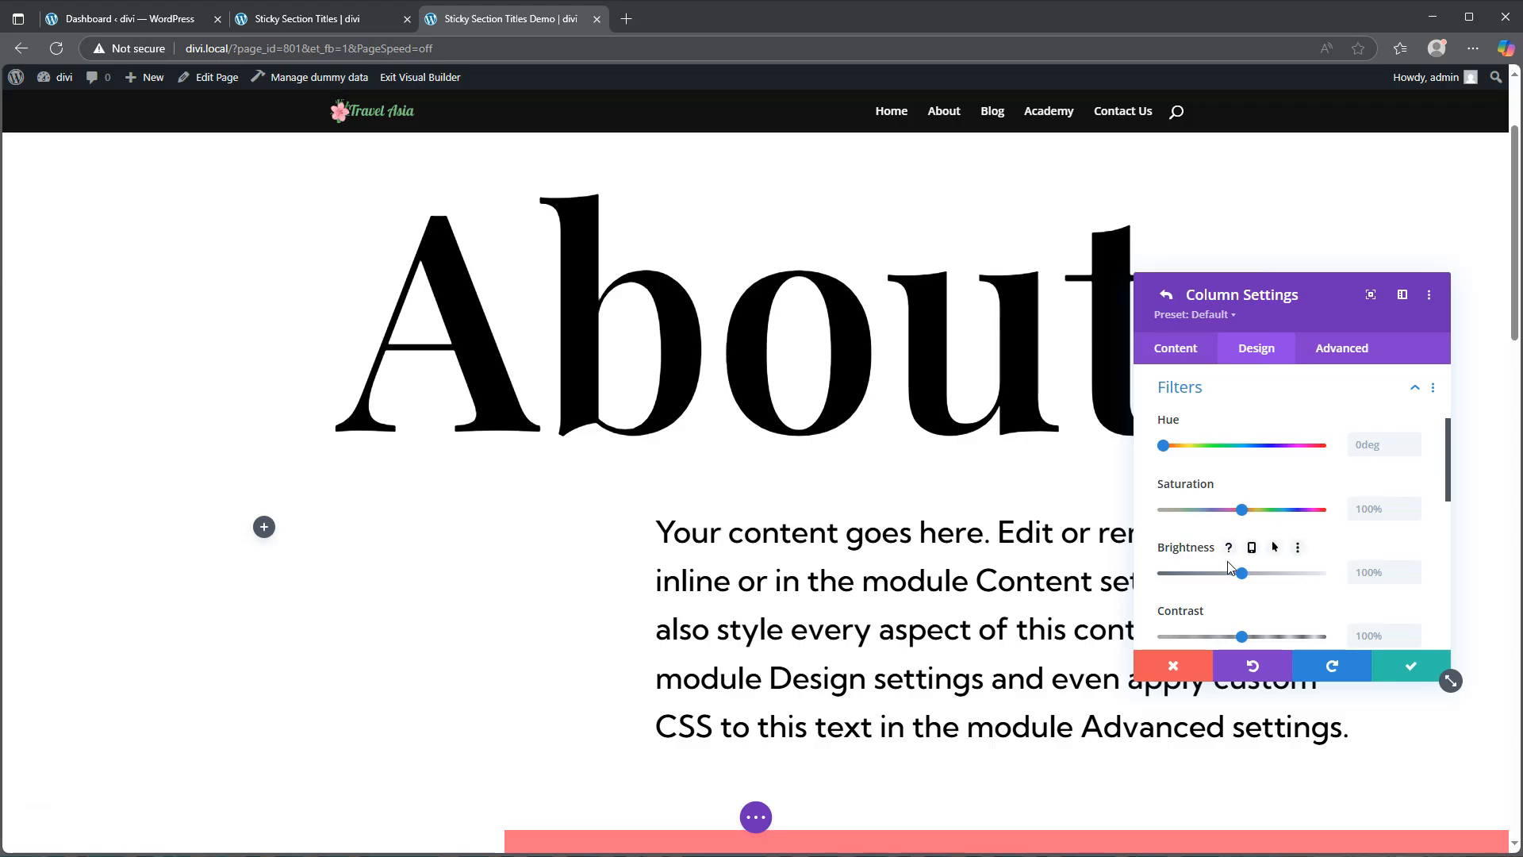
scroll(1264, 559, "down", 6)
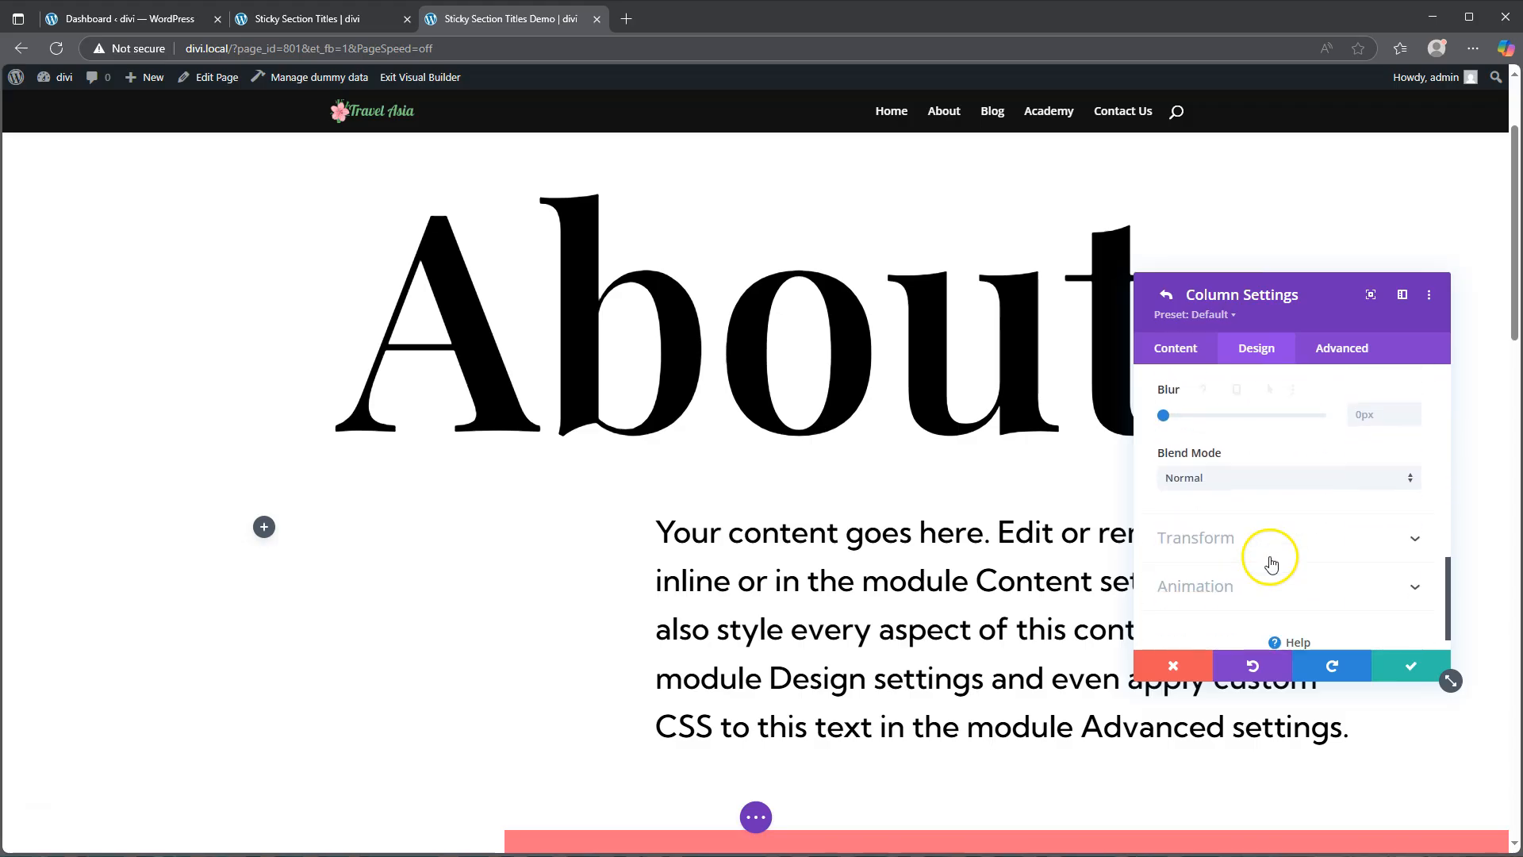
left_click(1240, 478)
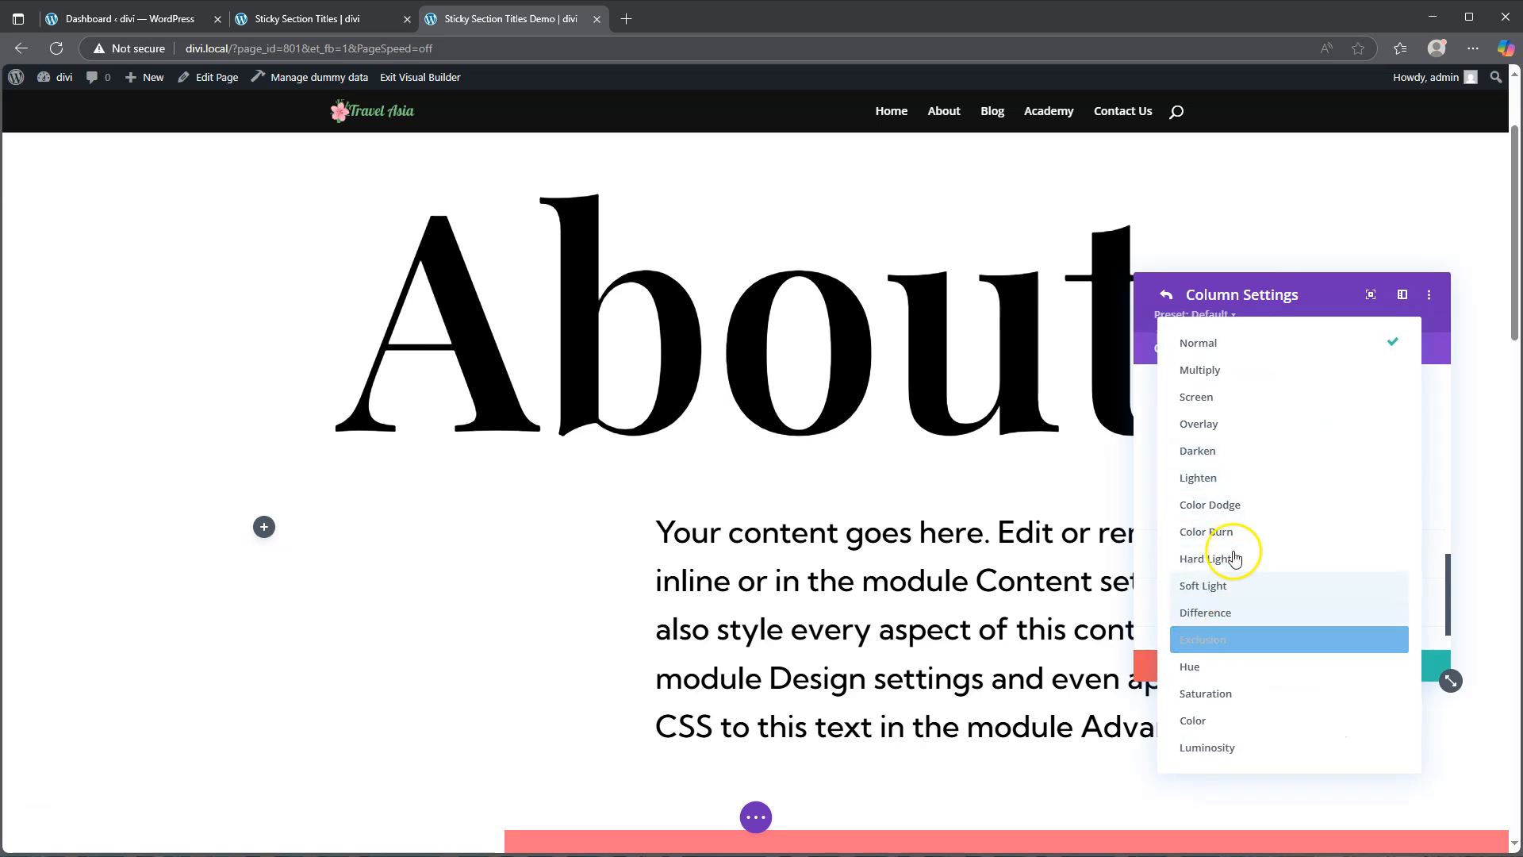
left_click(1228, 371)
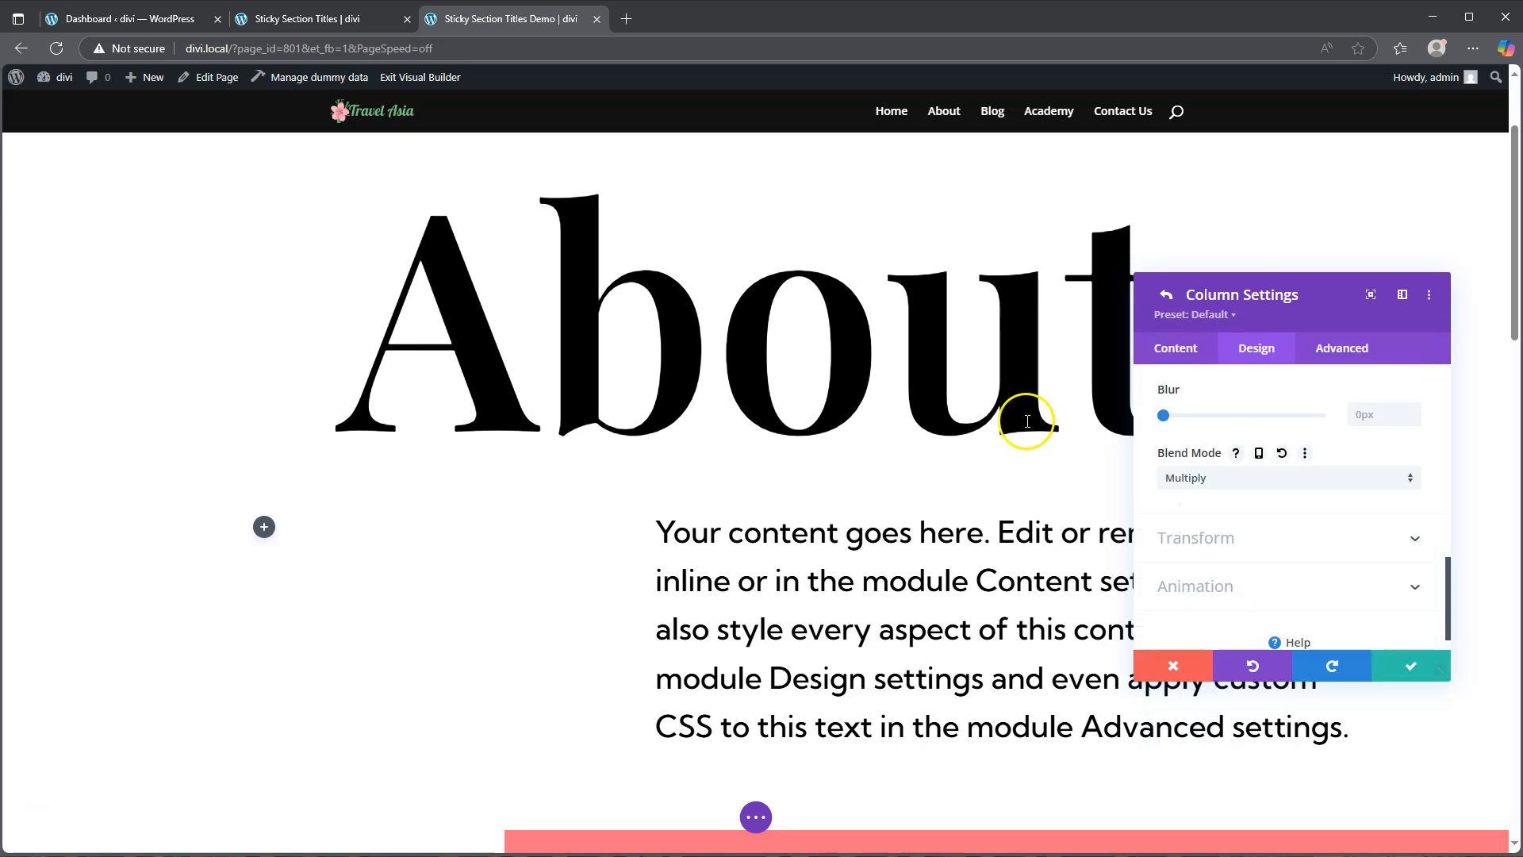
left_click(1394, 668)
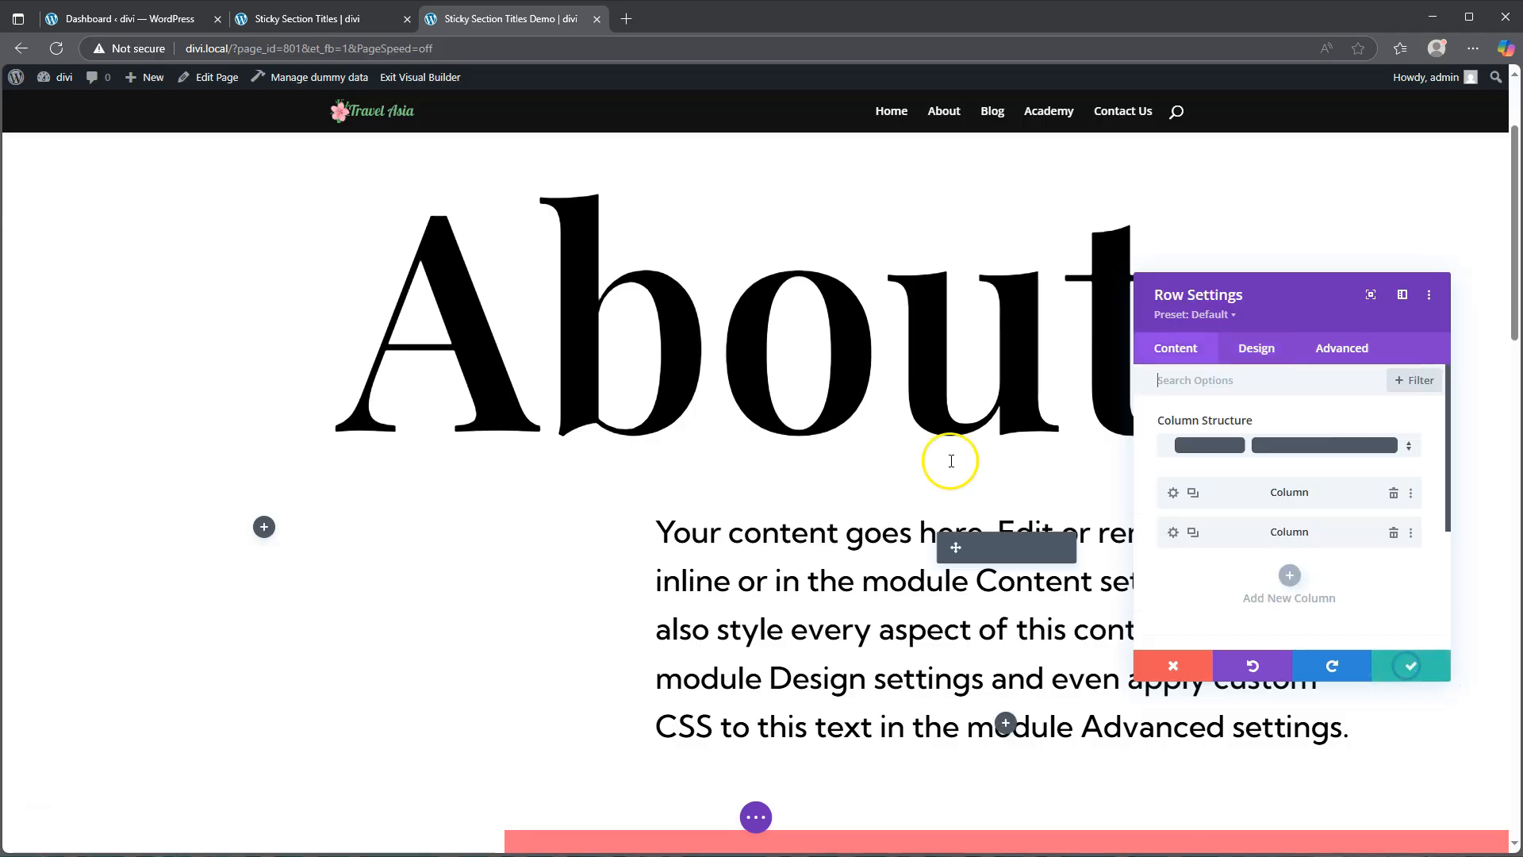
left_click(1412, 672)
Step: Set the About title's Heading 2 text colour to white (#ffffff) for the sticky state
scroll(944, 492, "down", 10)
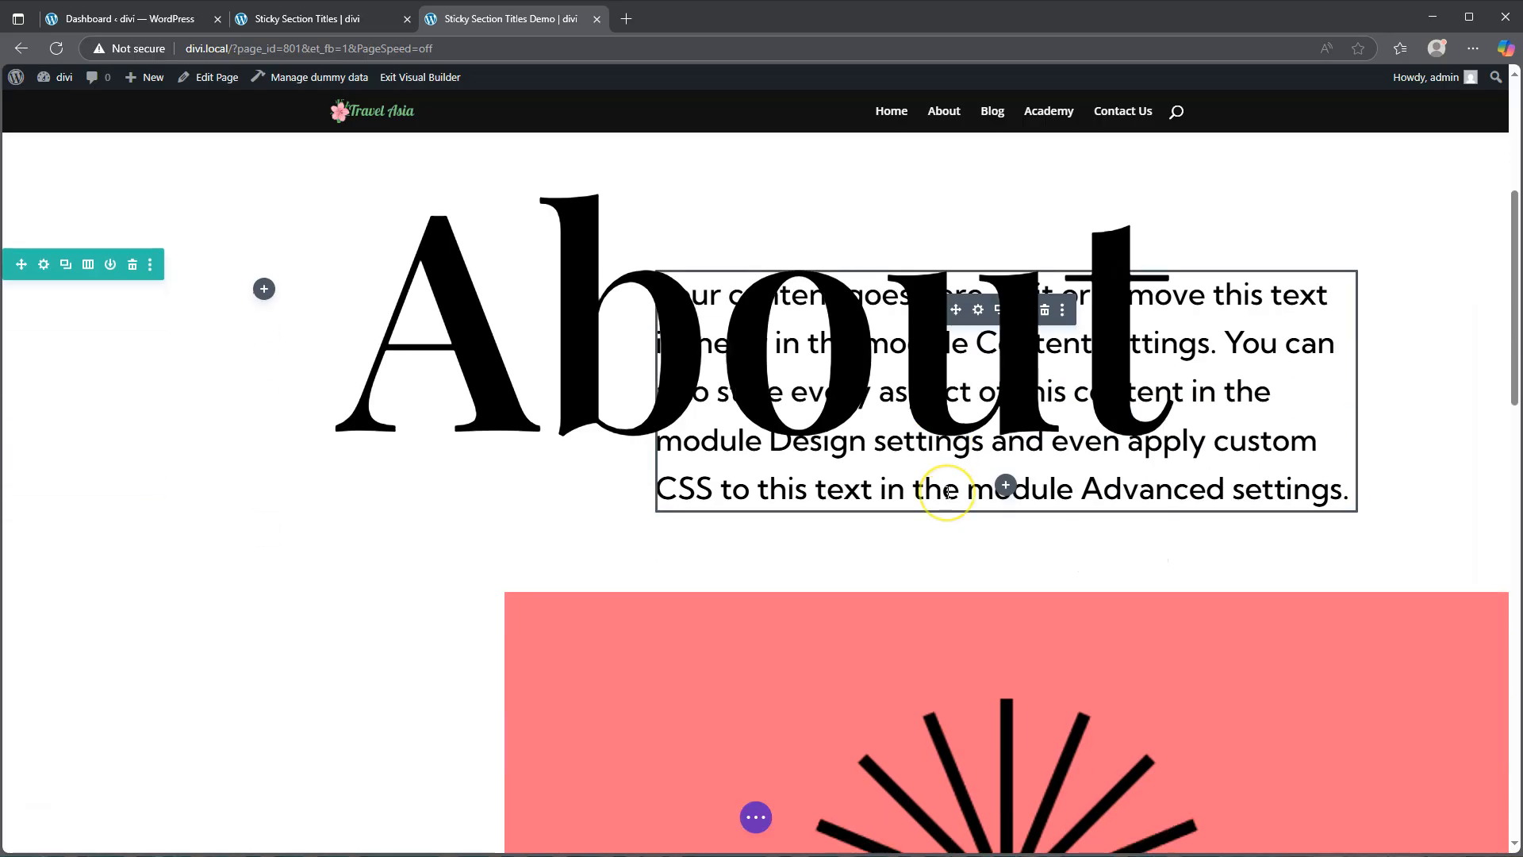
scroll(947, 493, "down", 12)
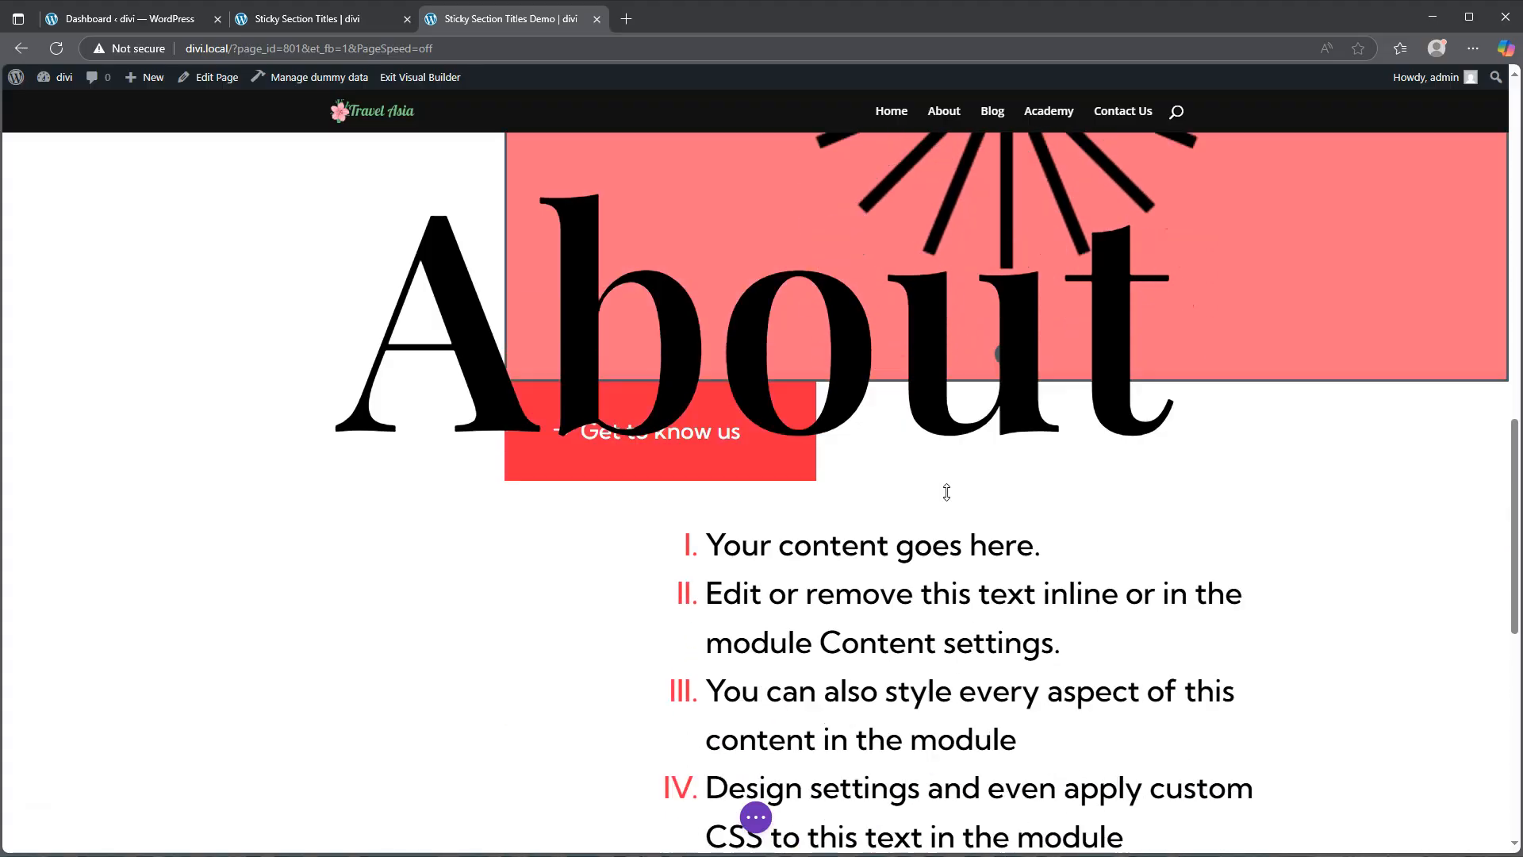
scroll(948, 492, "up", 10)
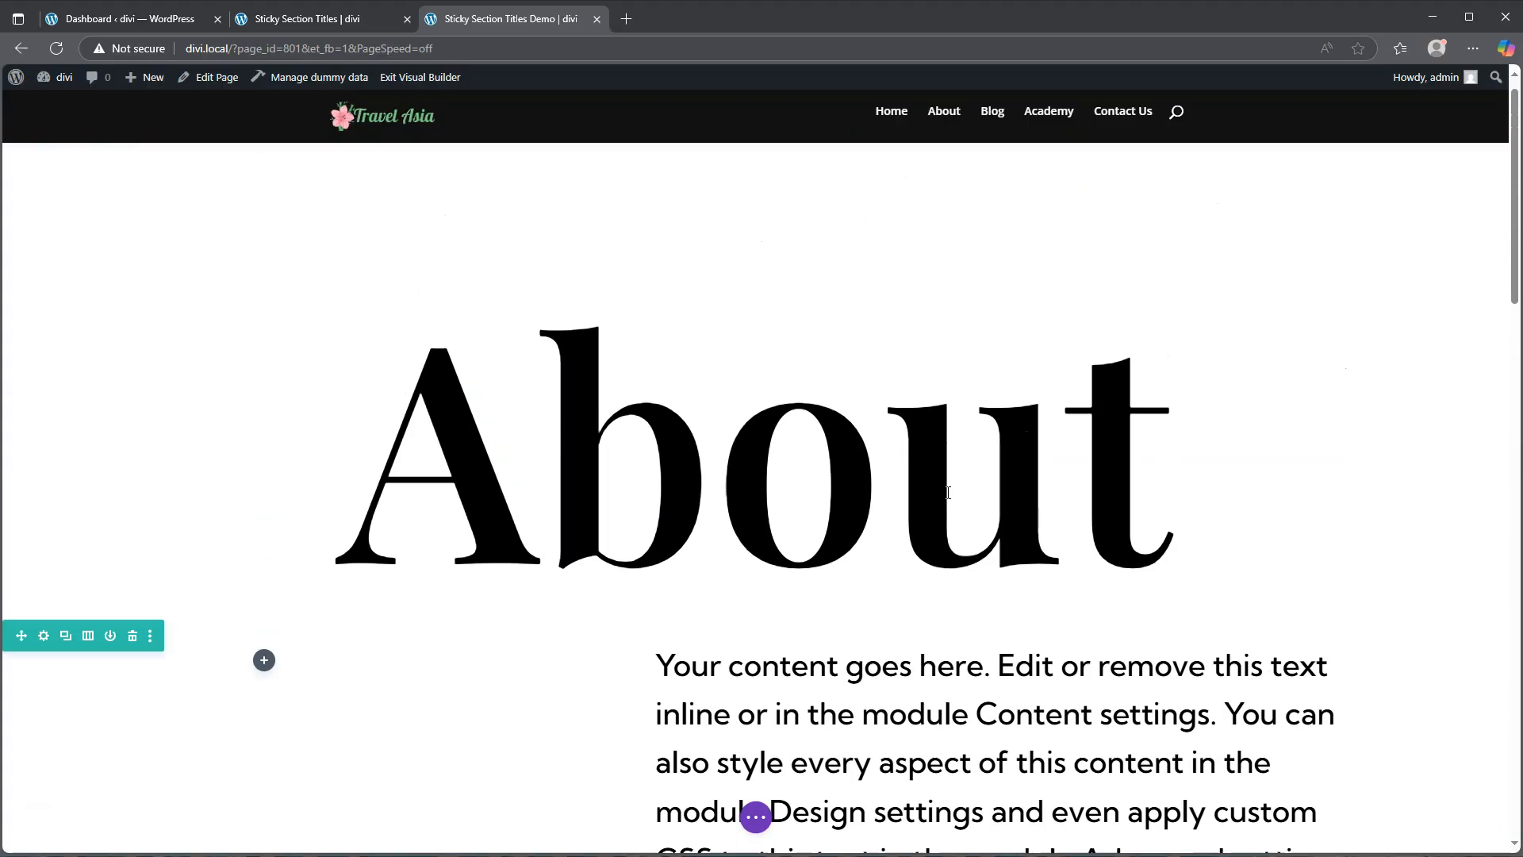
left_click(961, 480)
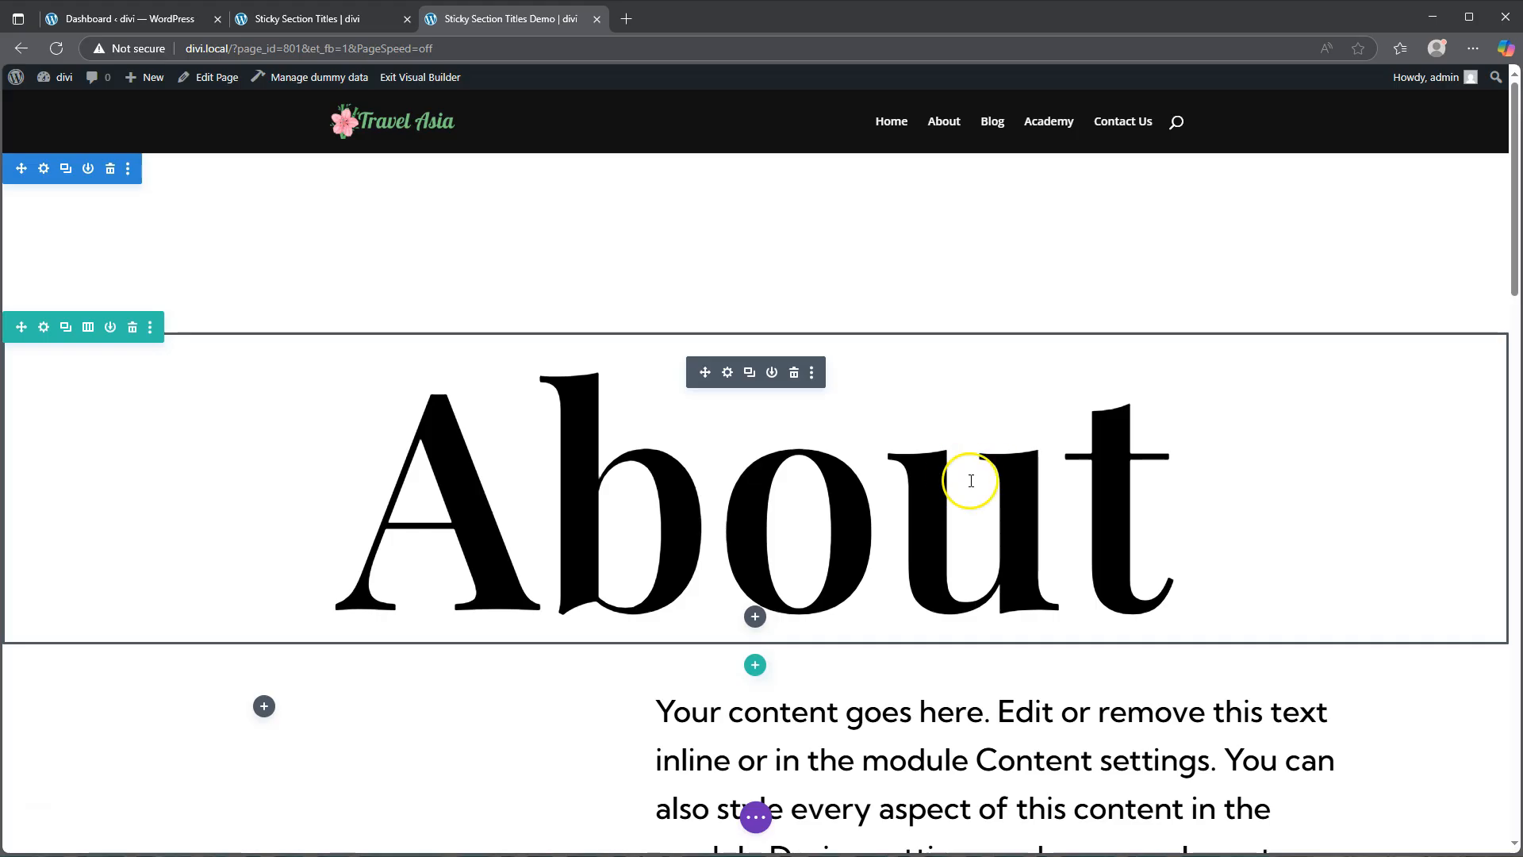
left_click(727, 372)
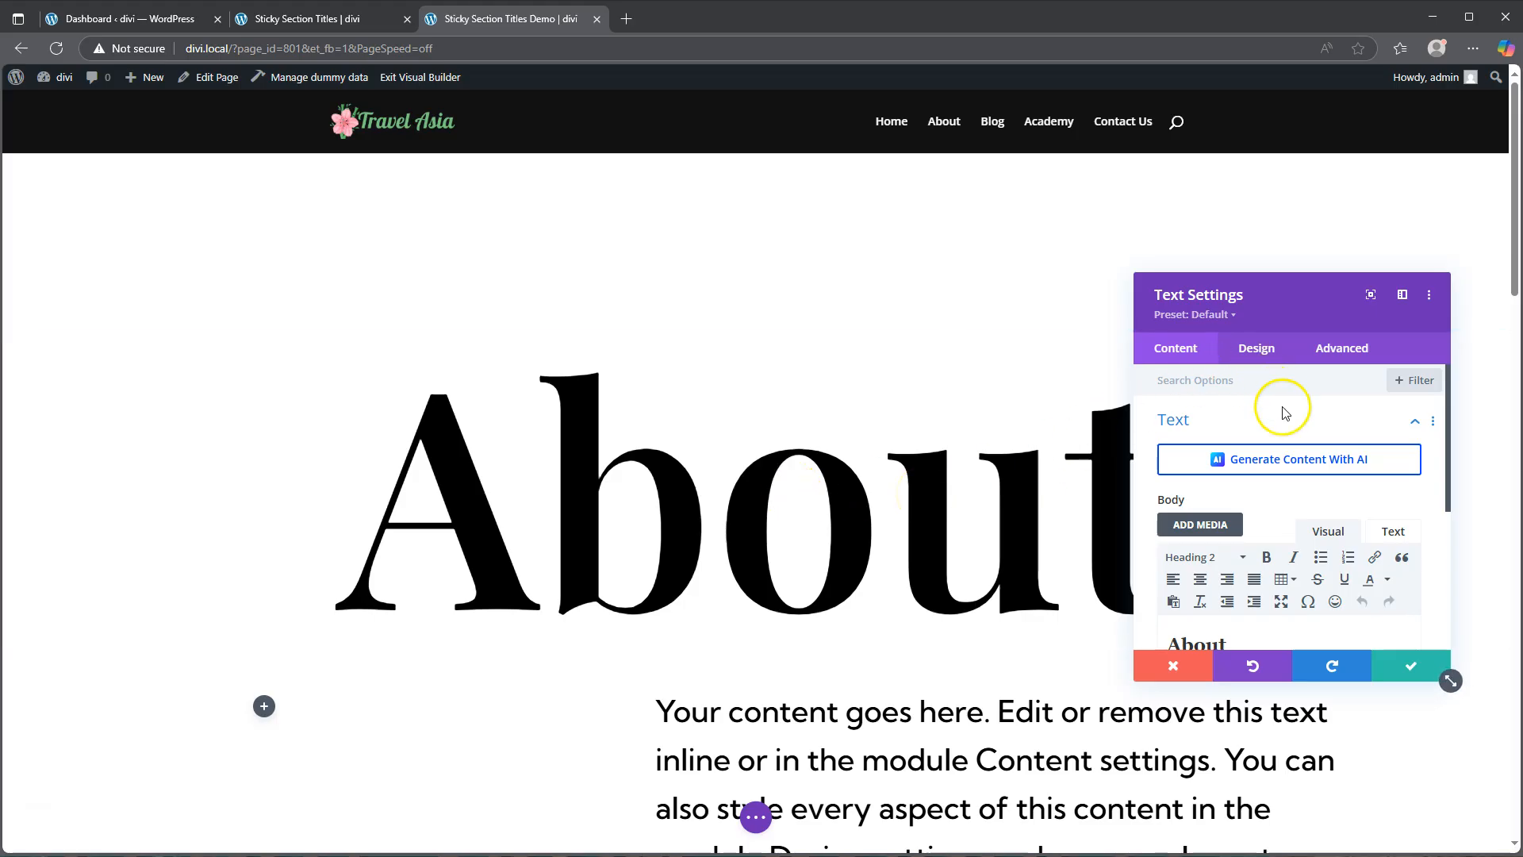
left_click(1258, 351)
scroll(1261, 479, "down", 3)
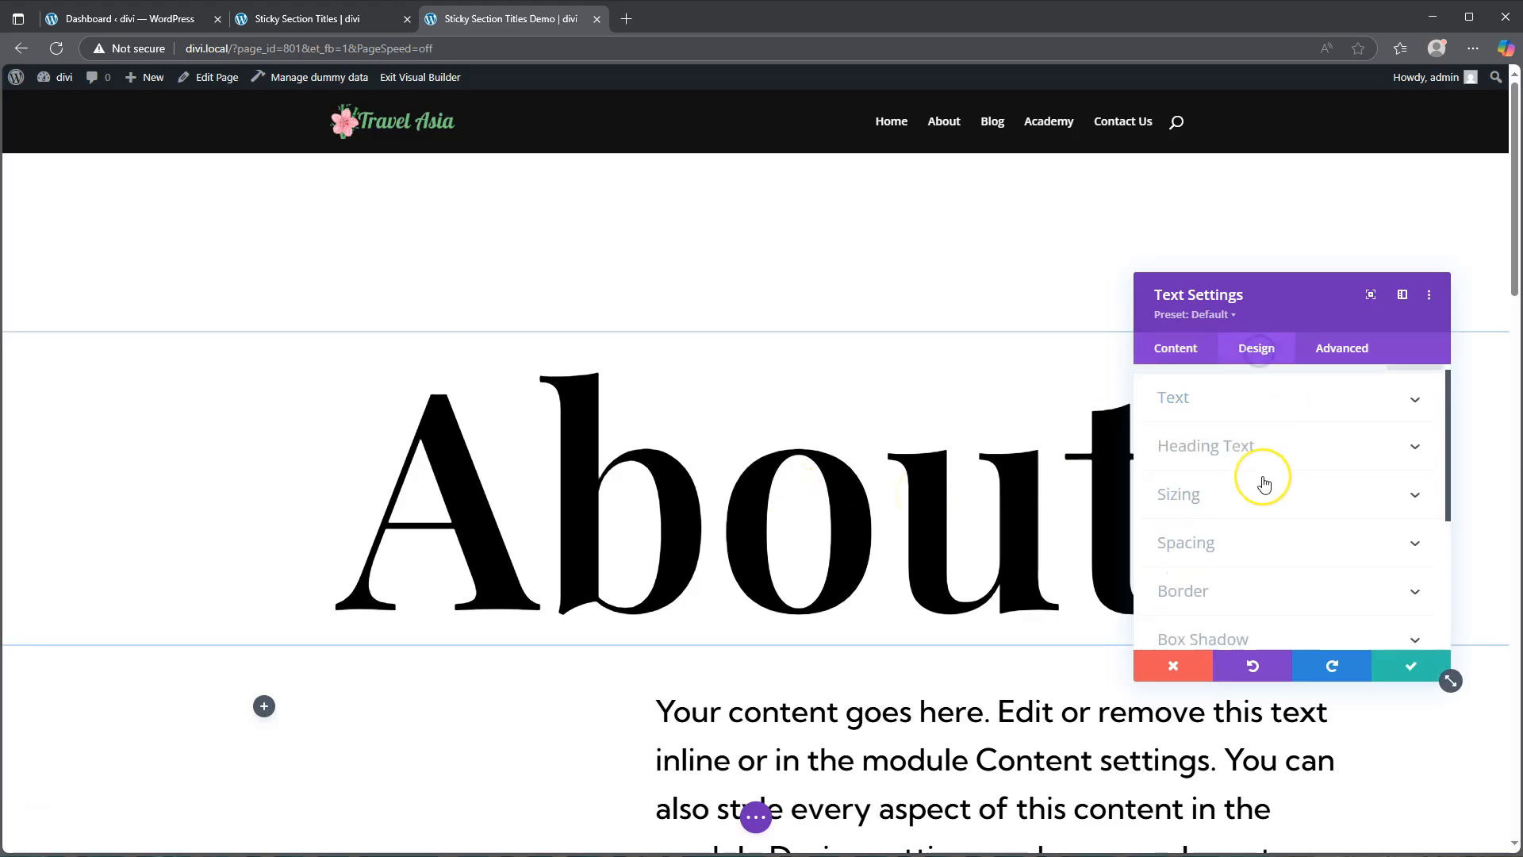
scroll(1261, 481, "up", 3)
left_click(1261, 471)
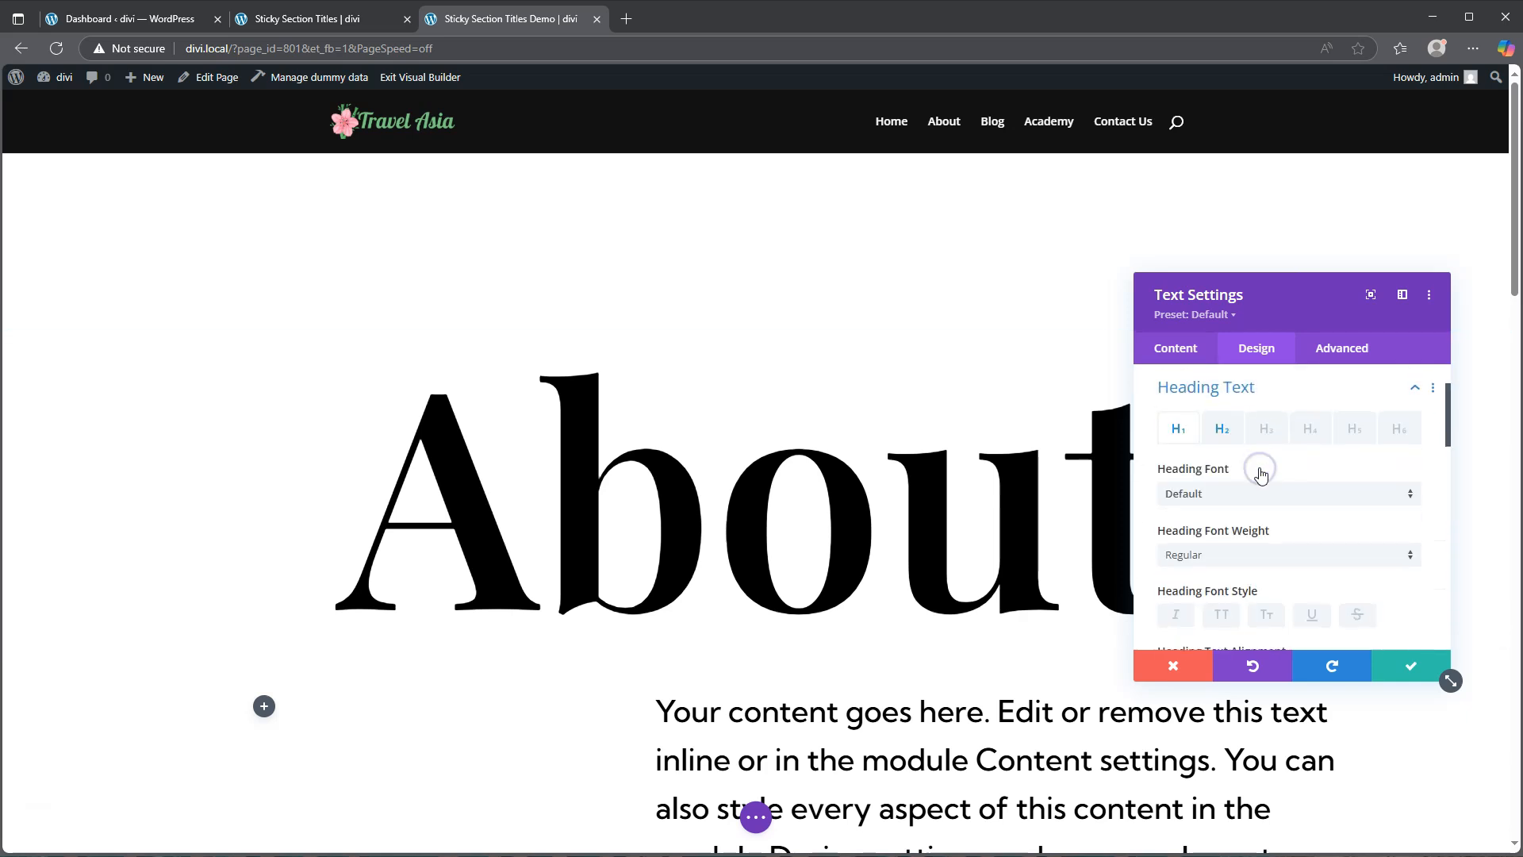
left_click(1222, 429)
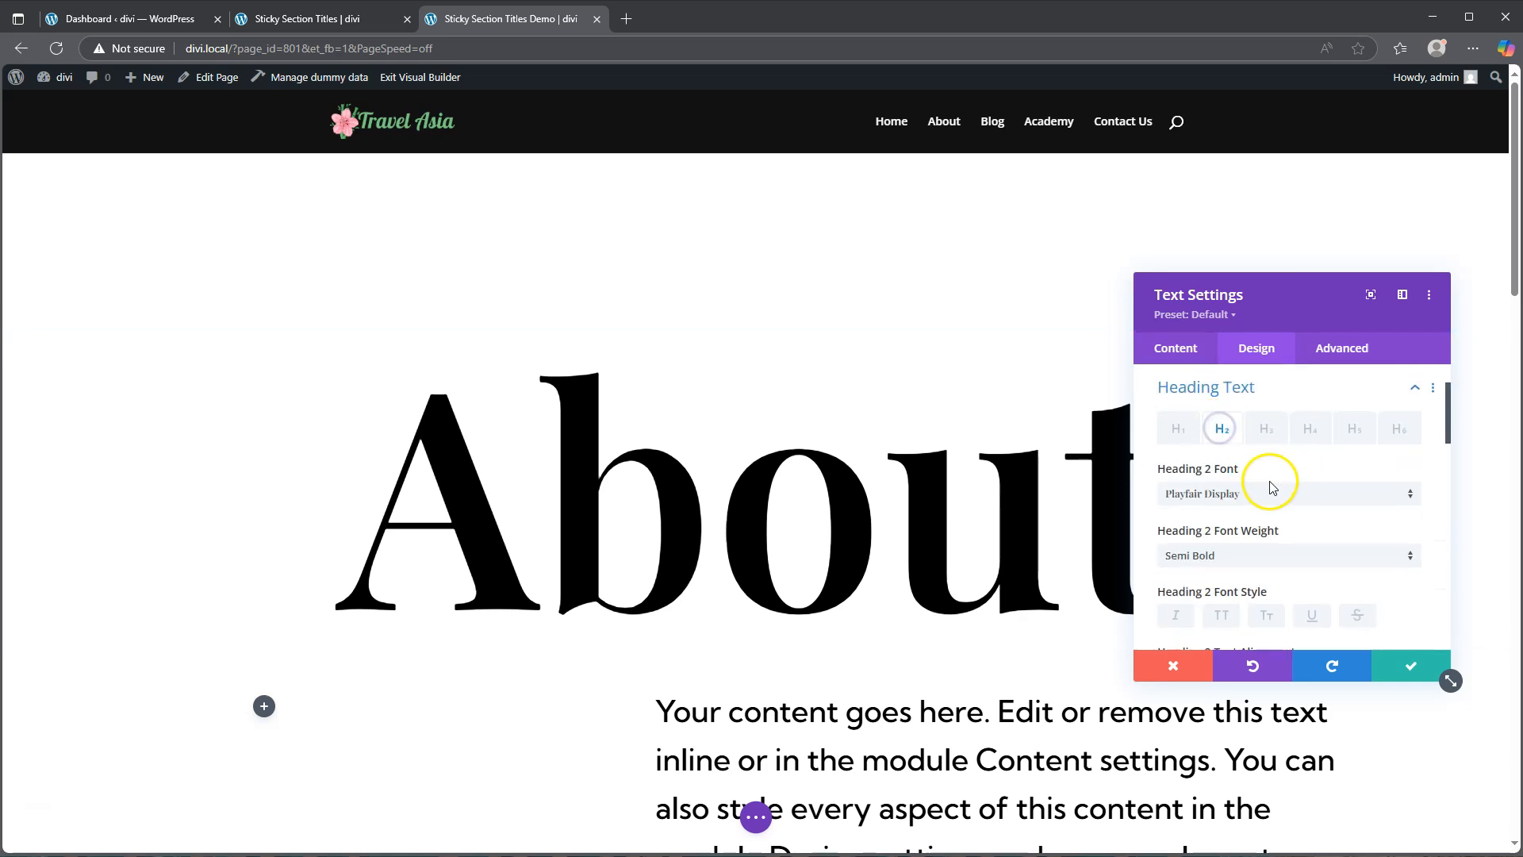
scroll(1279, 541, "down", 2)
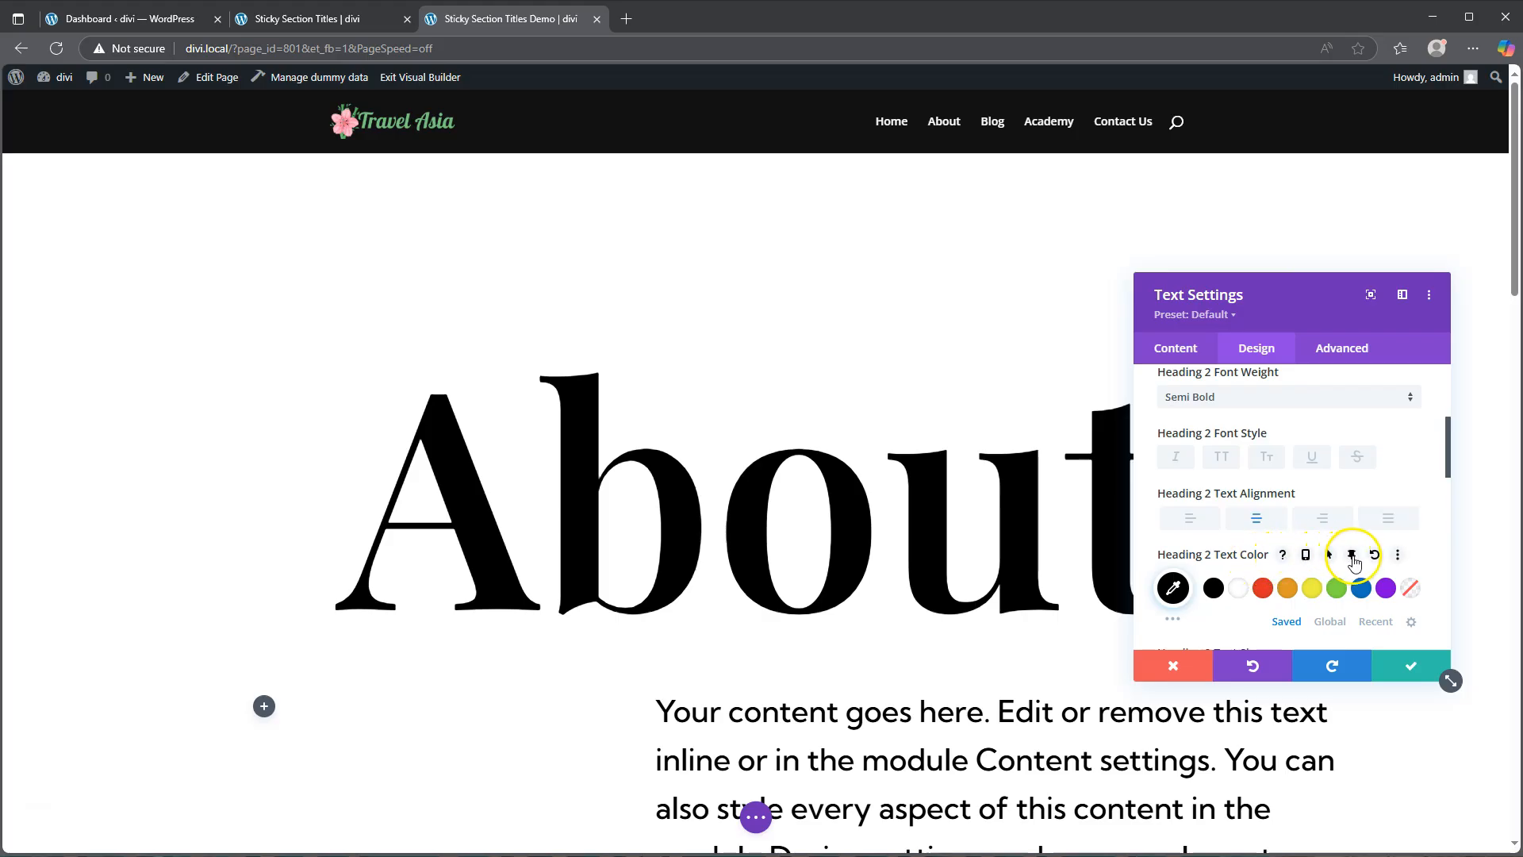
left_click(1352, 555)
scroll(1330, 602, "down", 2)
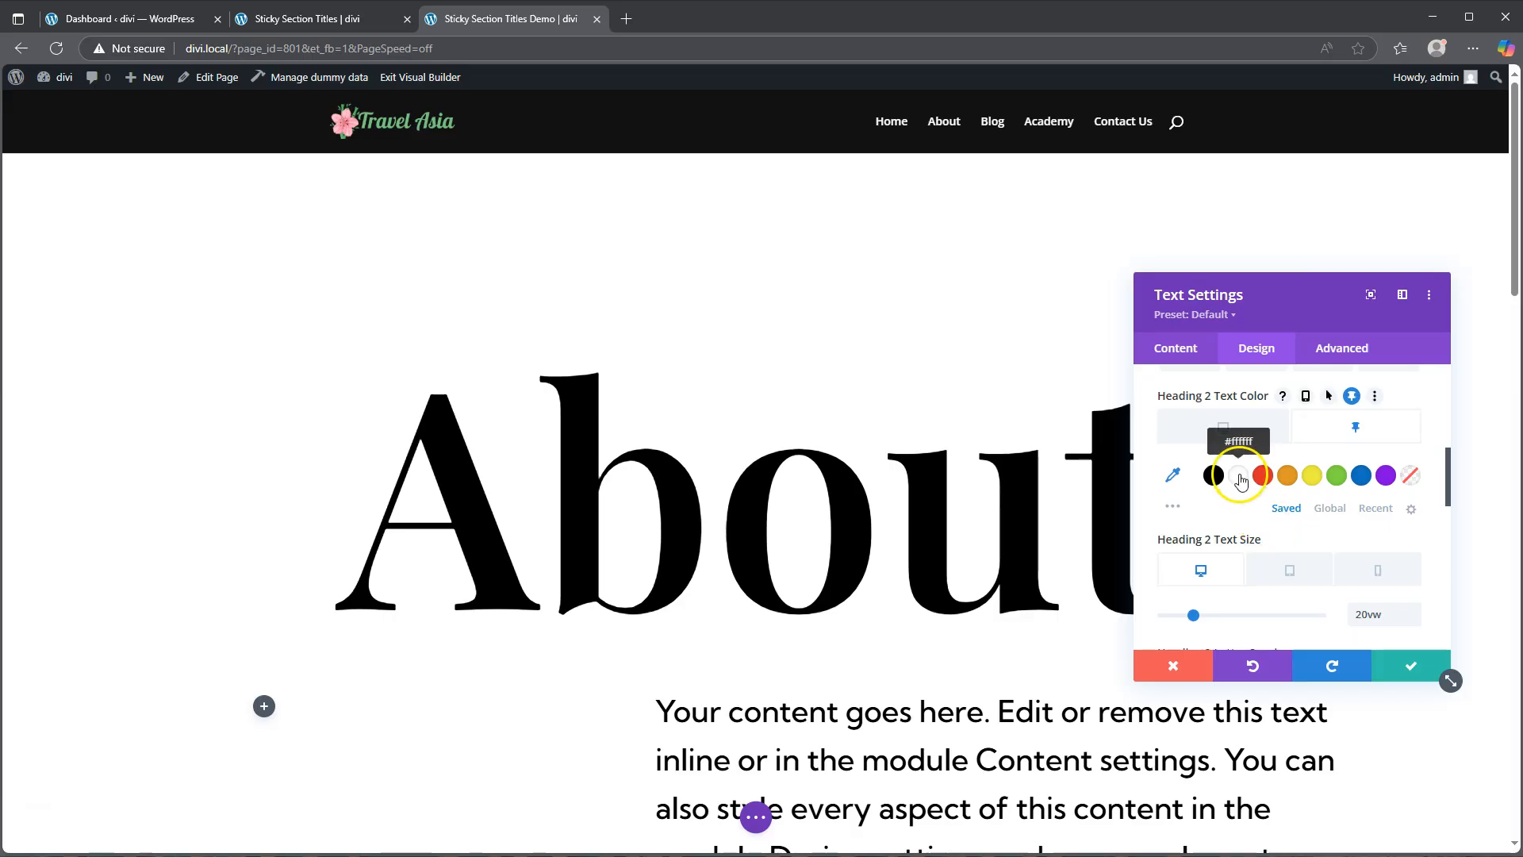
left_click(1240, 476)
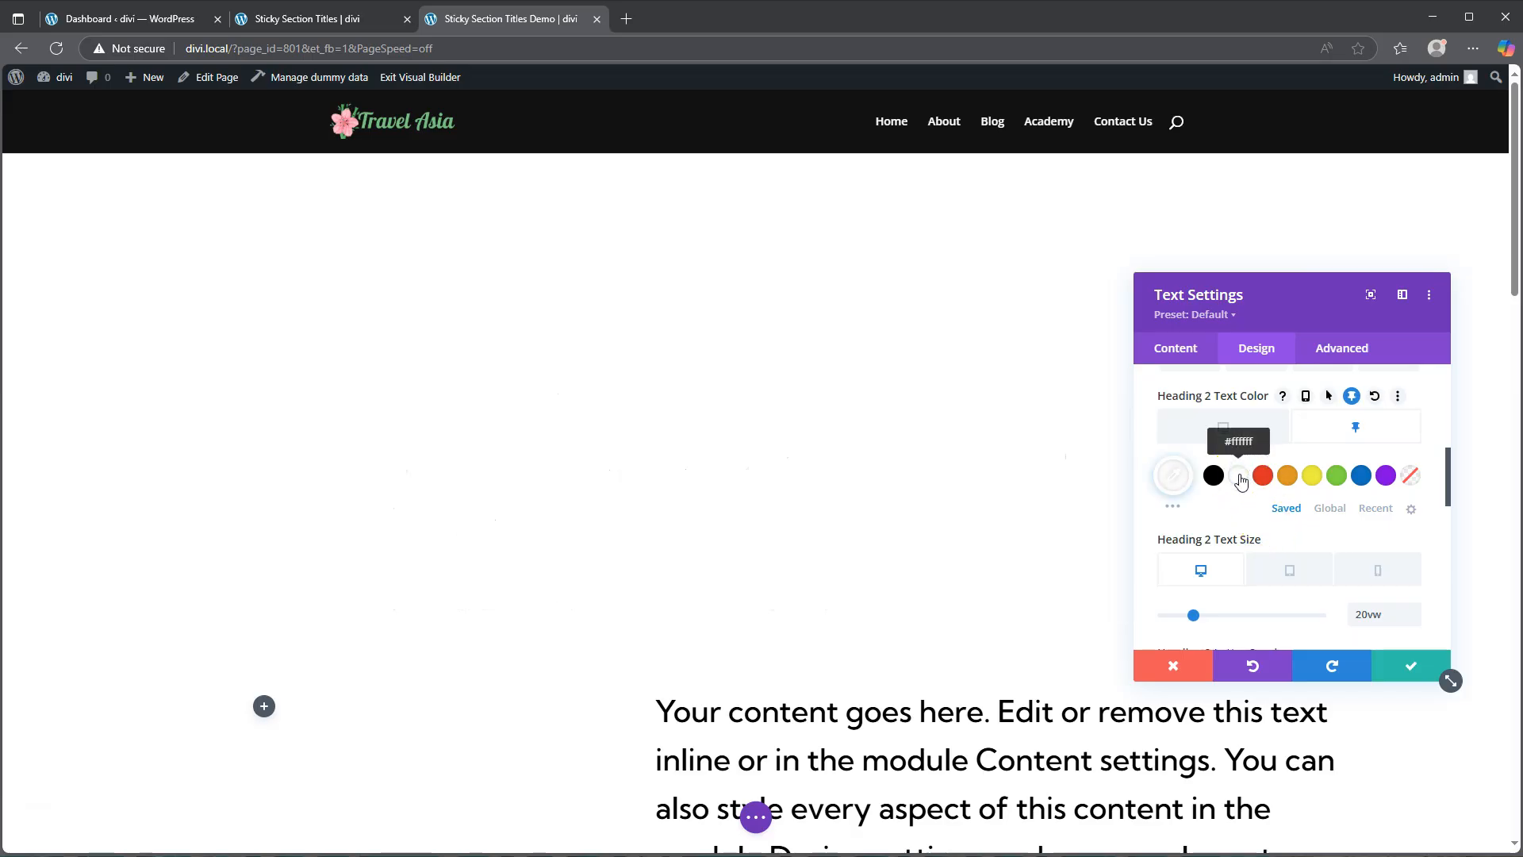
Step: Apply the third Heading 2 text shadow preset to the About title
scroll(1319, 497, "down", 5)
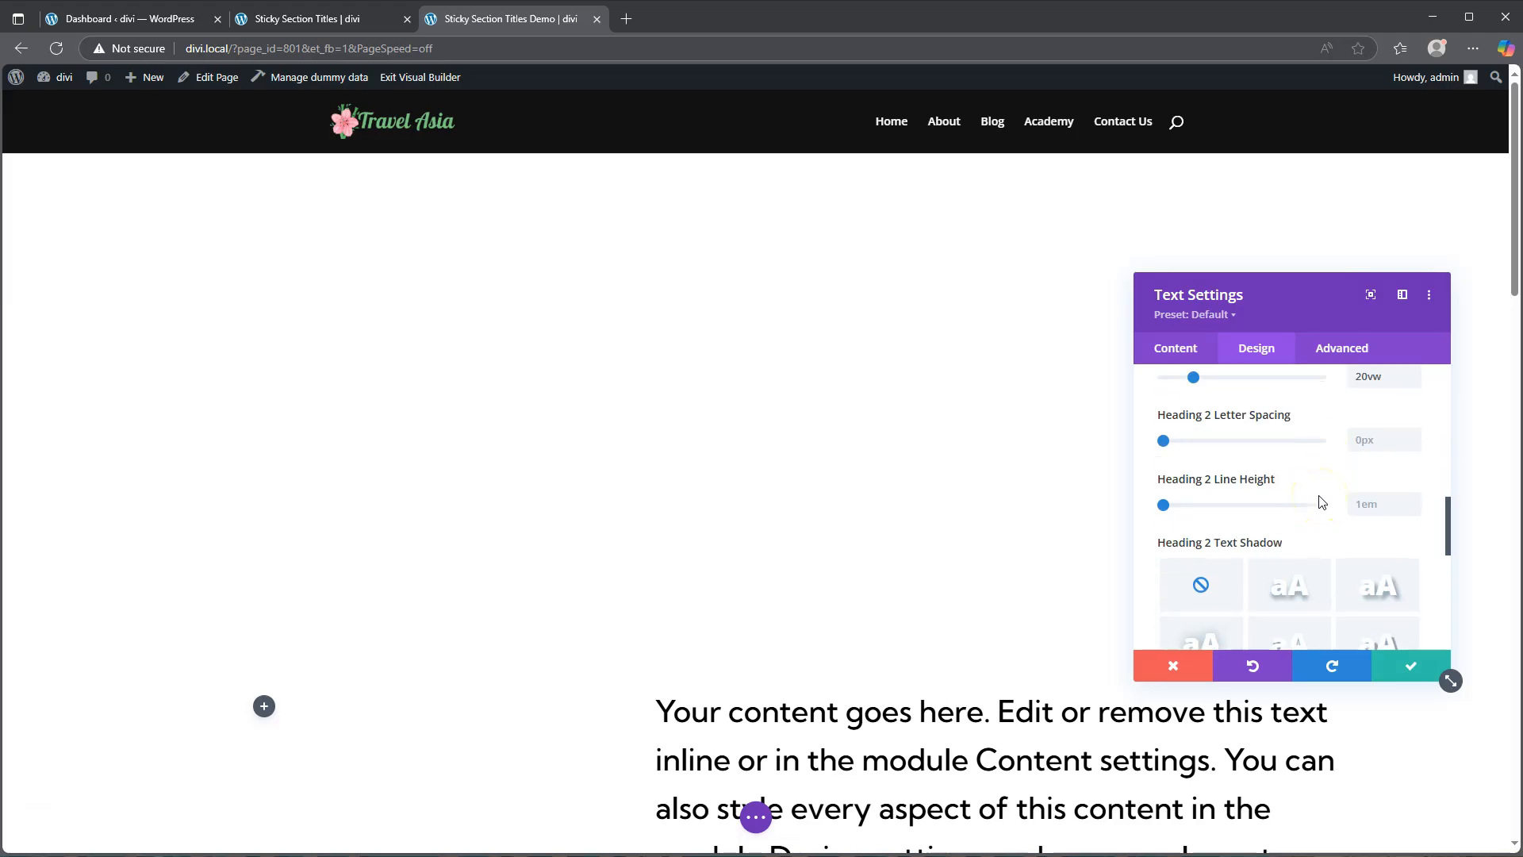
scroll(1321, 502, "down", 2)
scroll(1320, 503, "up", 1)
left_click(1308, 509)
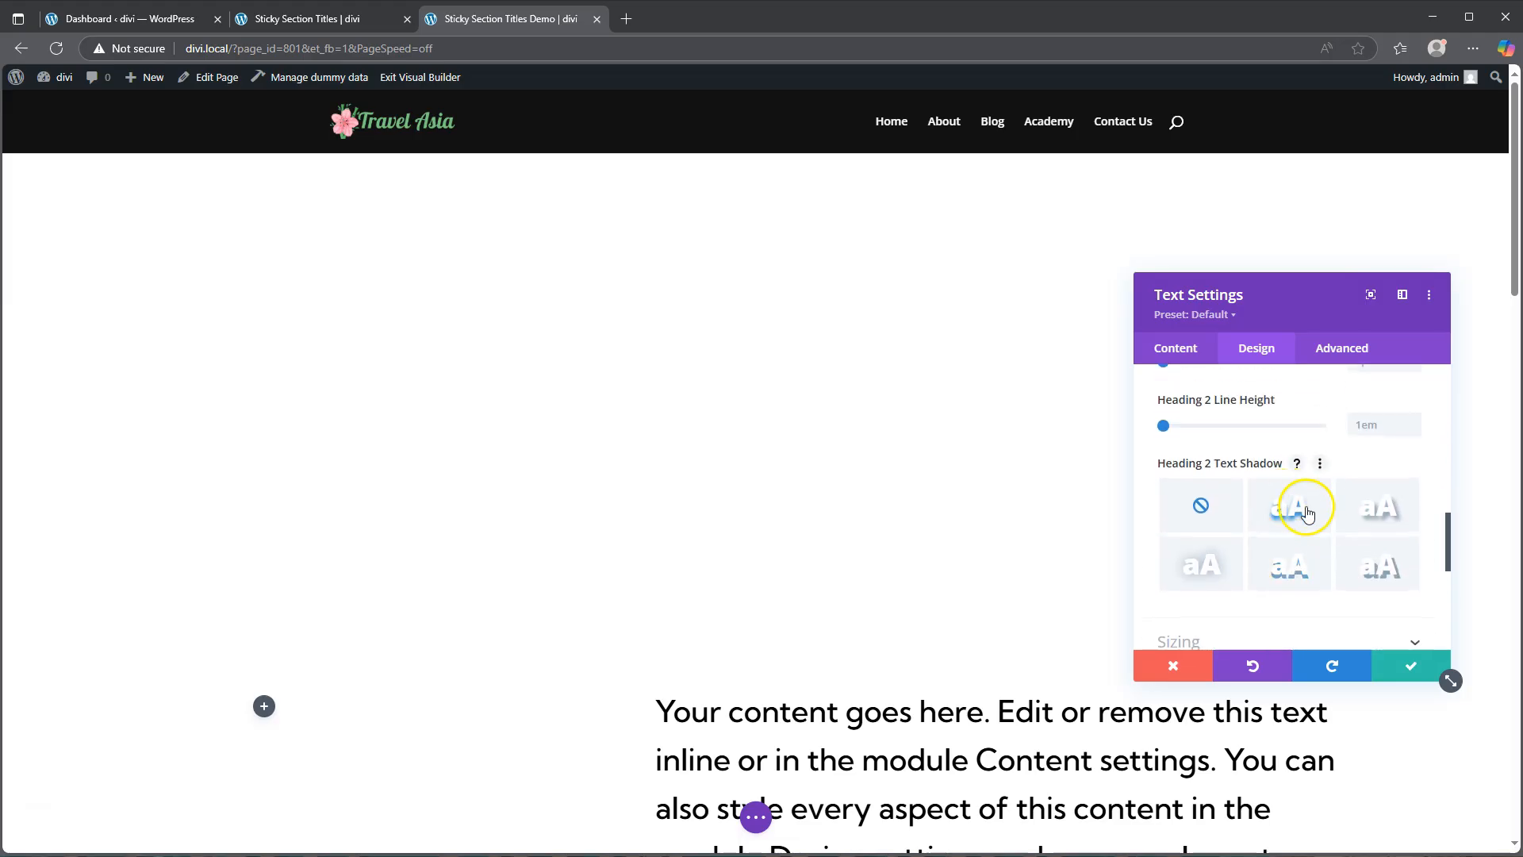
left_click(1379, 512)
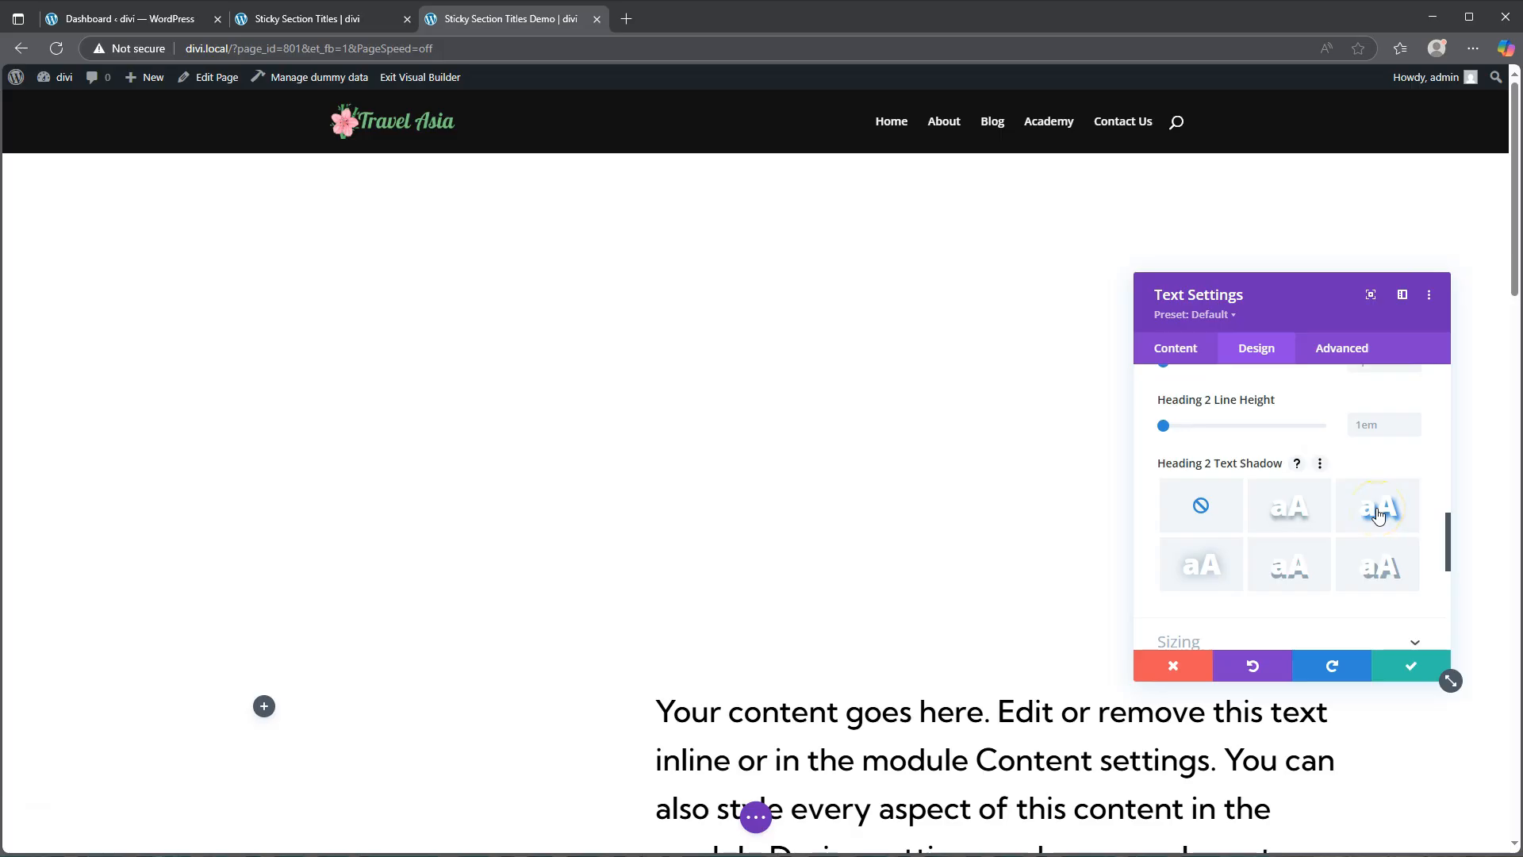
left_click(1379, 514)
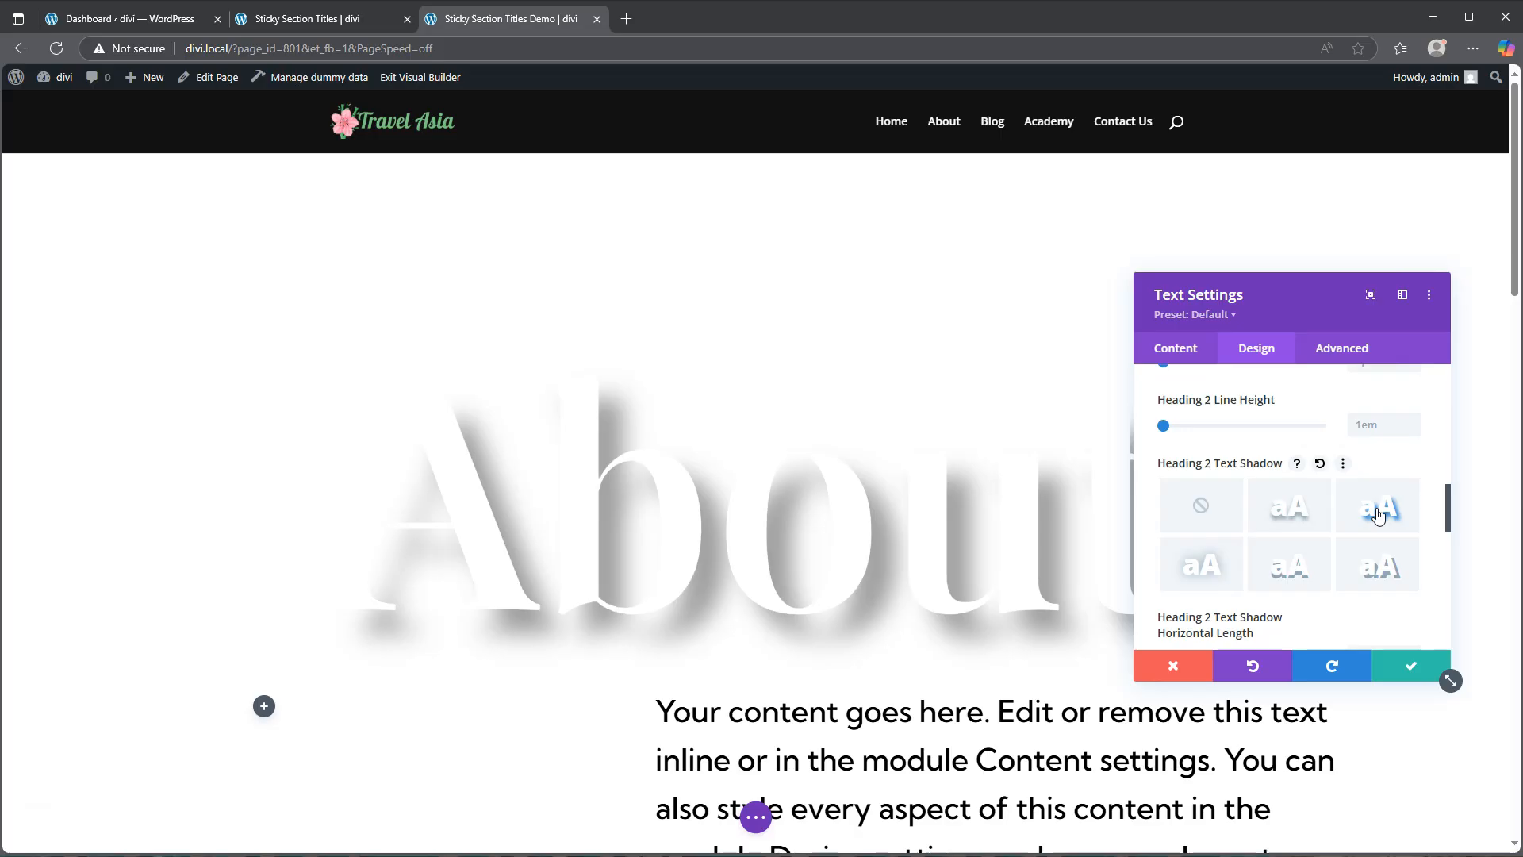
Step: Enable sticky settings for the About title's Heading 2 text shadow colour and set the sticky colour to rgba(0,0,0,0.4)
scroll(1290, 508, "down", 2)
scroll(1290, 508, "down", 2)
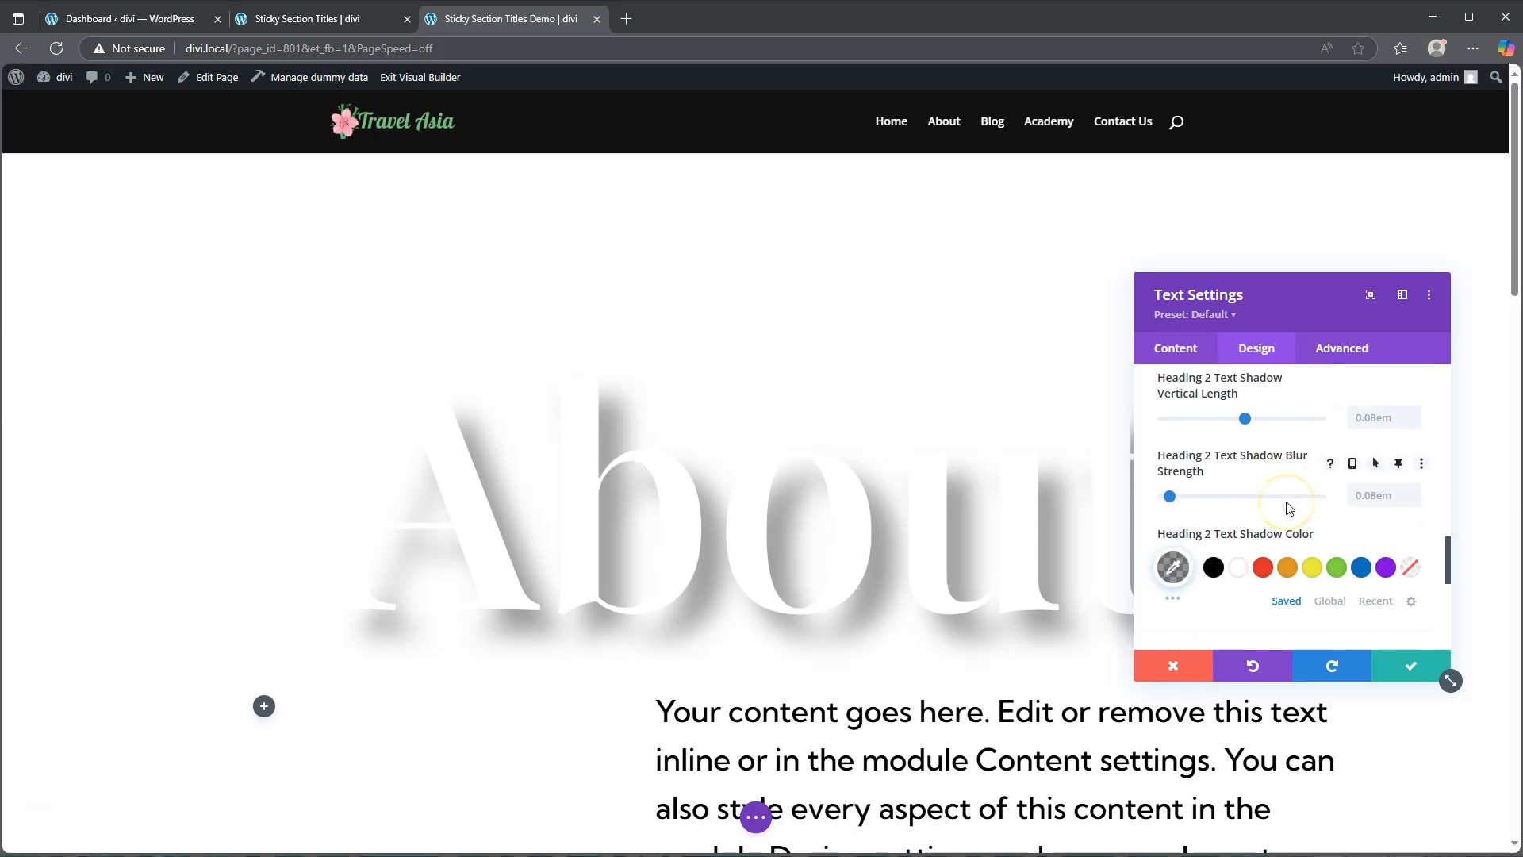
scroll(1289, 507, "down", 1)
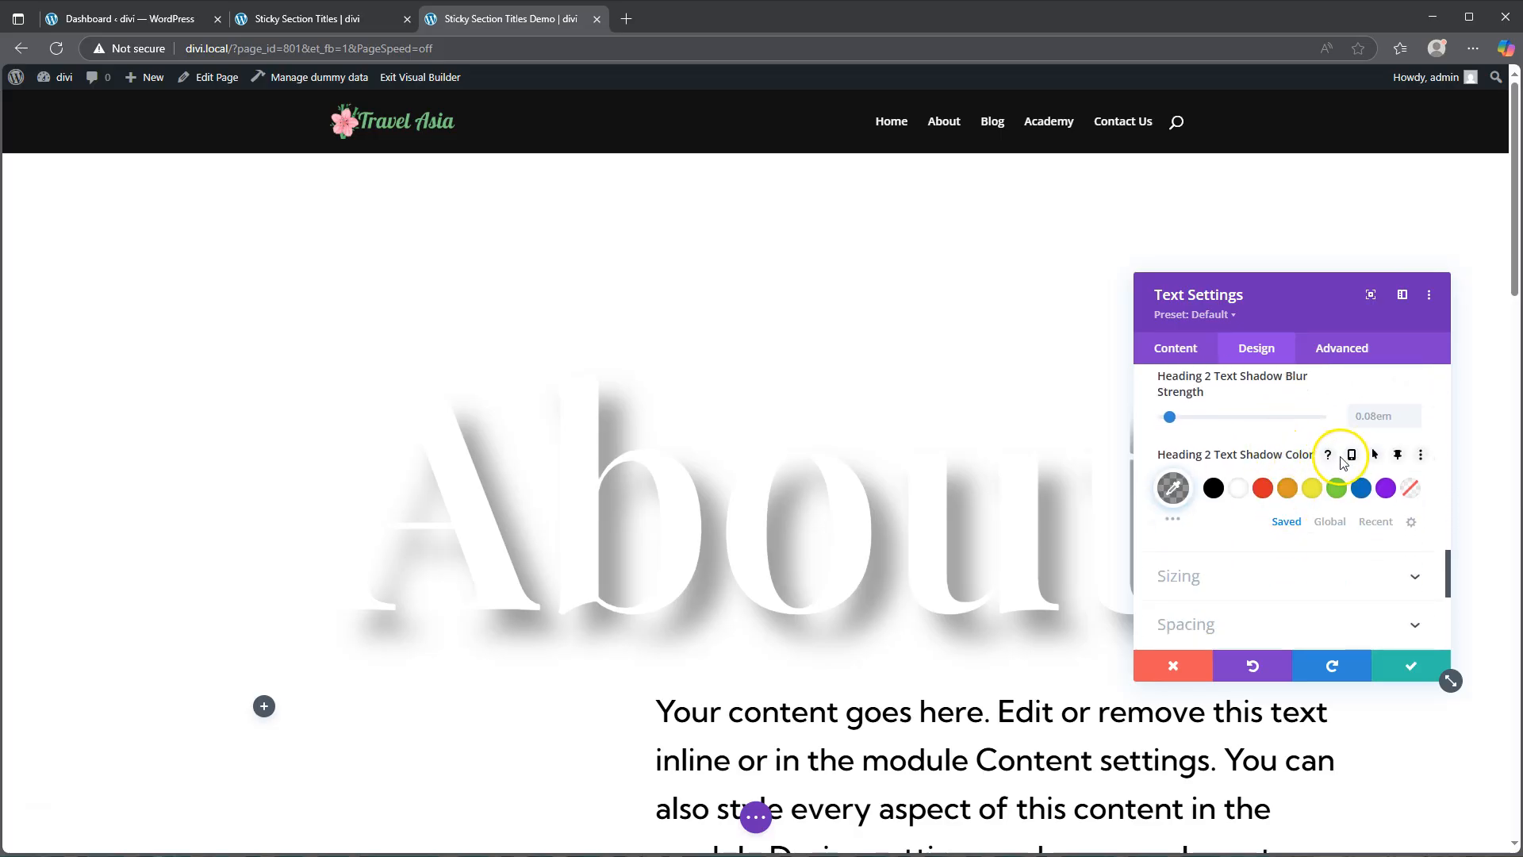
left_click(1397, 456)
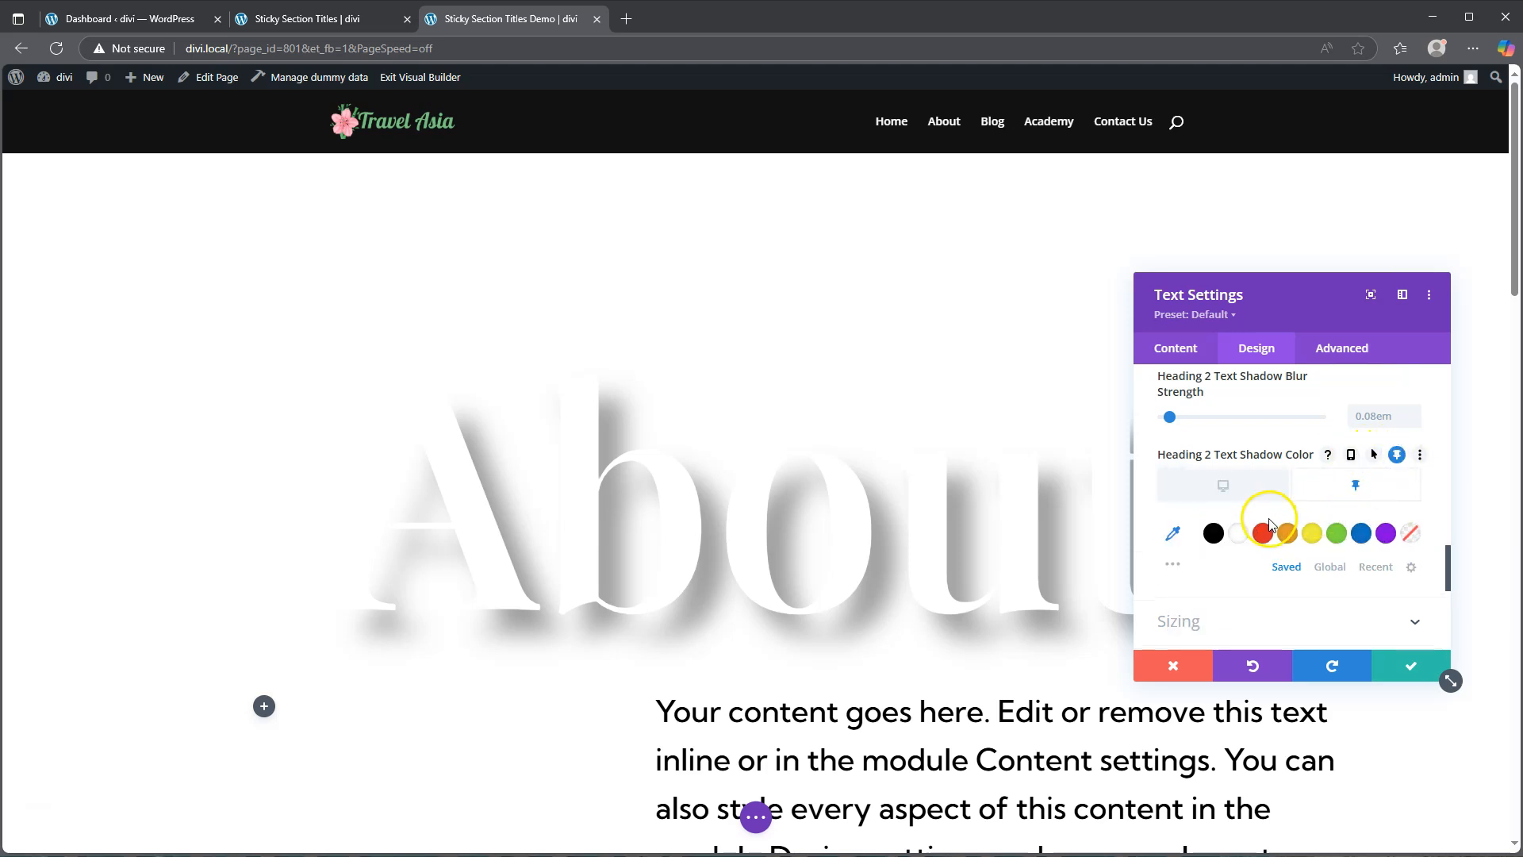
left_click(1222, 538)
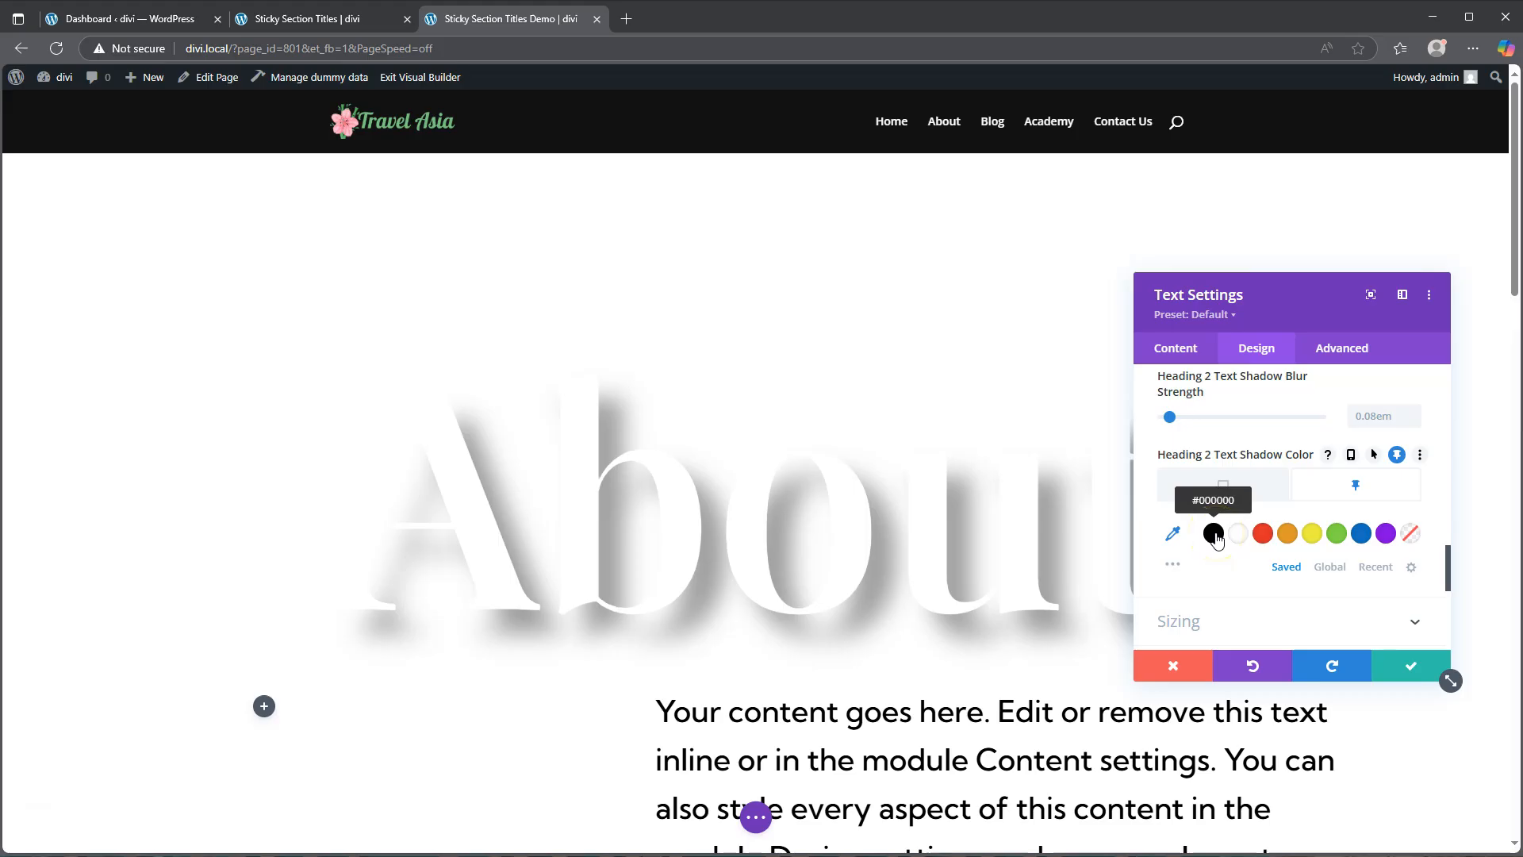
left_click(1174, 535)
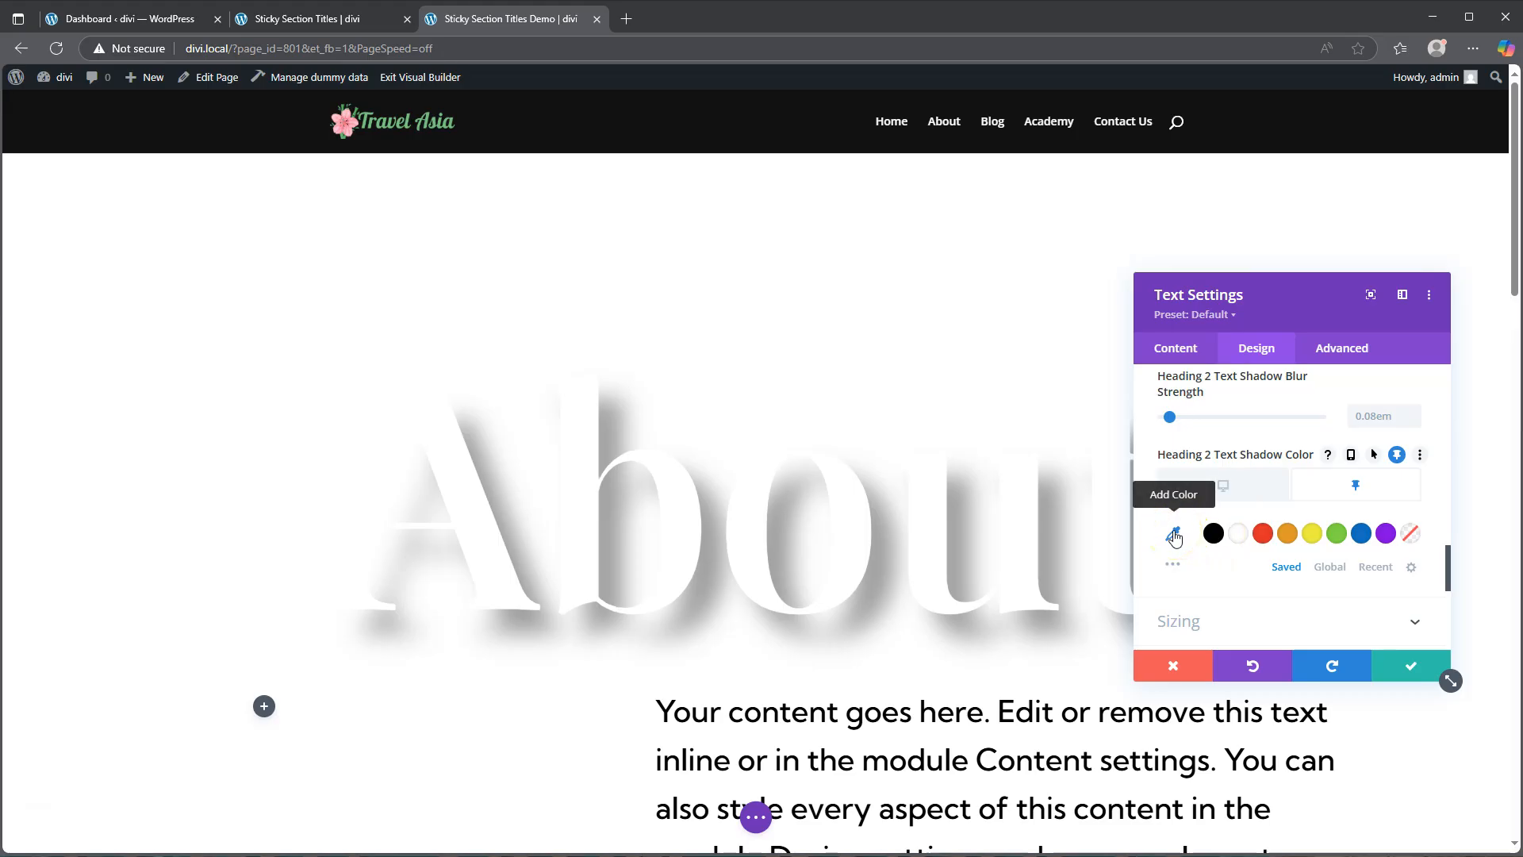
left_click(1175, 535)
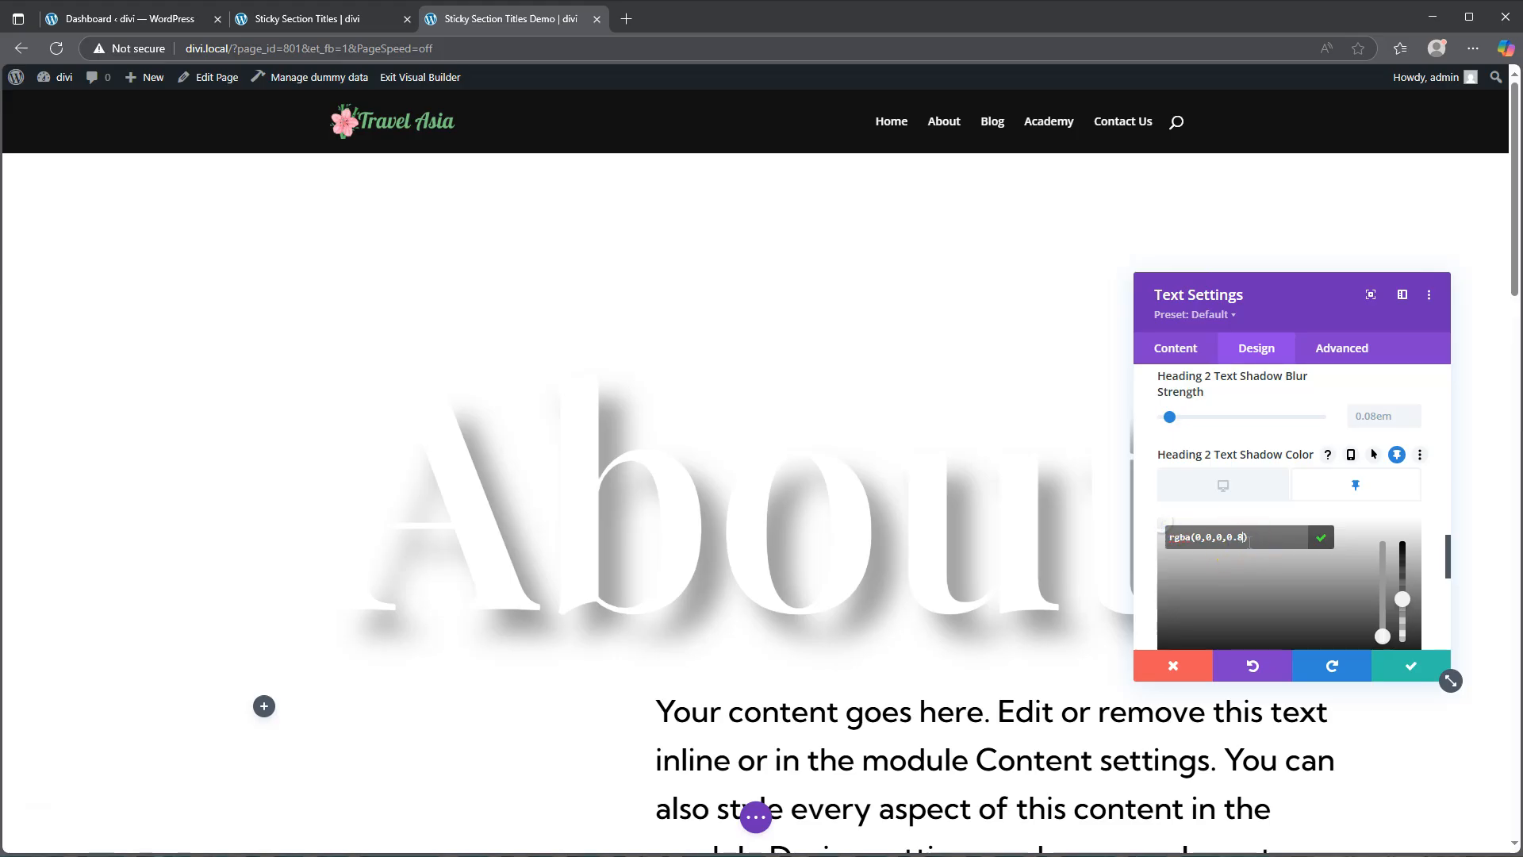
key("Return")
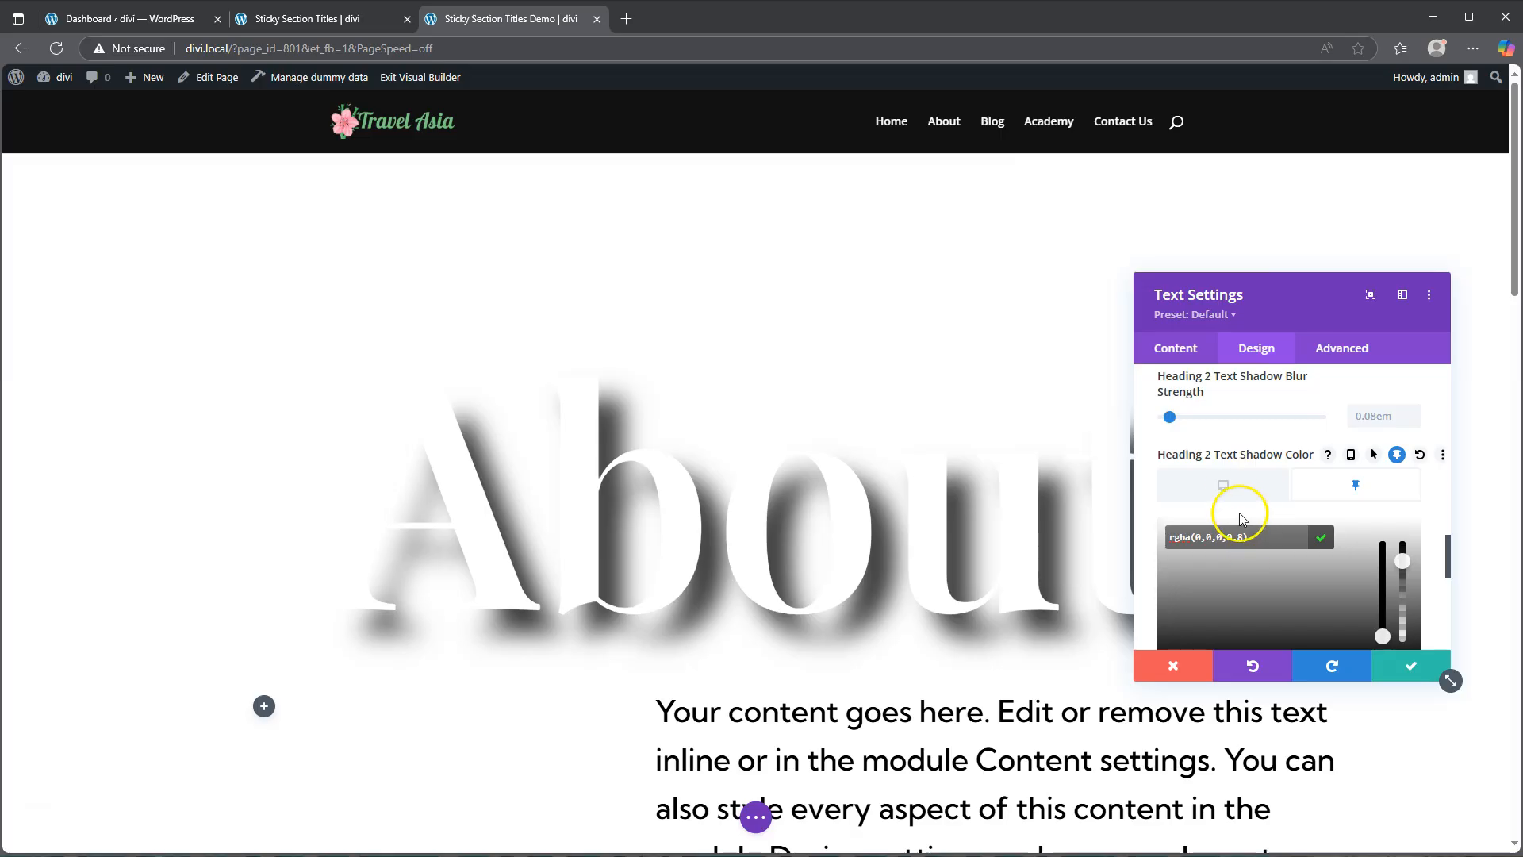
Step: Set the About title's default desktop Heading 2 text shadow colour to transparent rgba(0,0,0,0)
left_click(1225, 486)
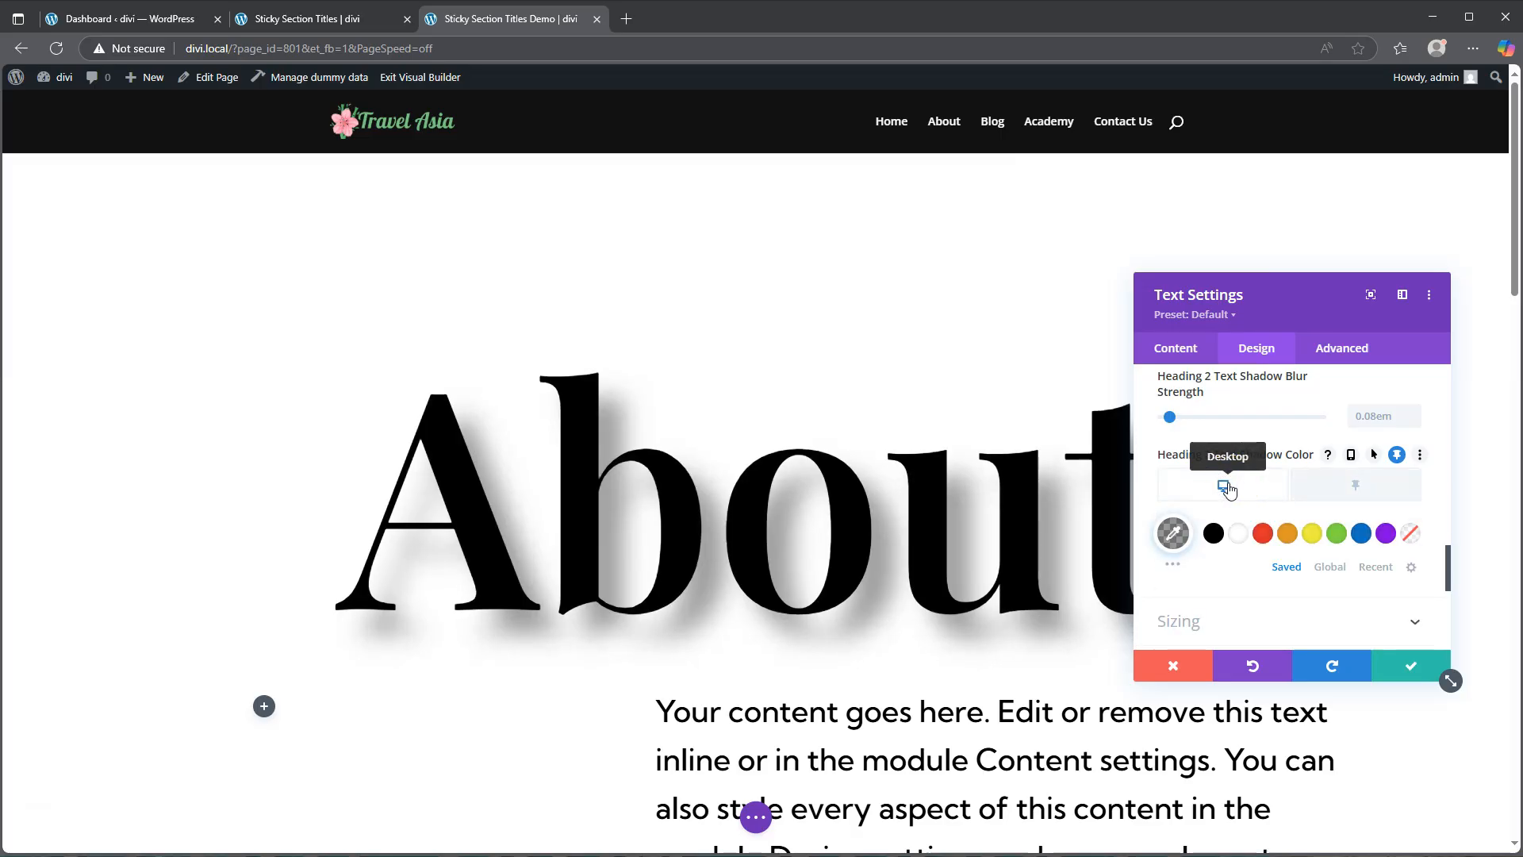
left_click(1173, 534)
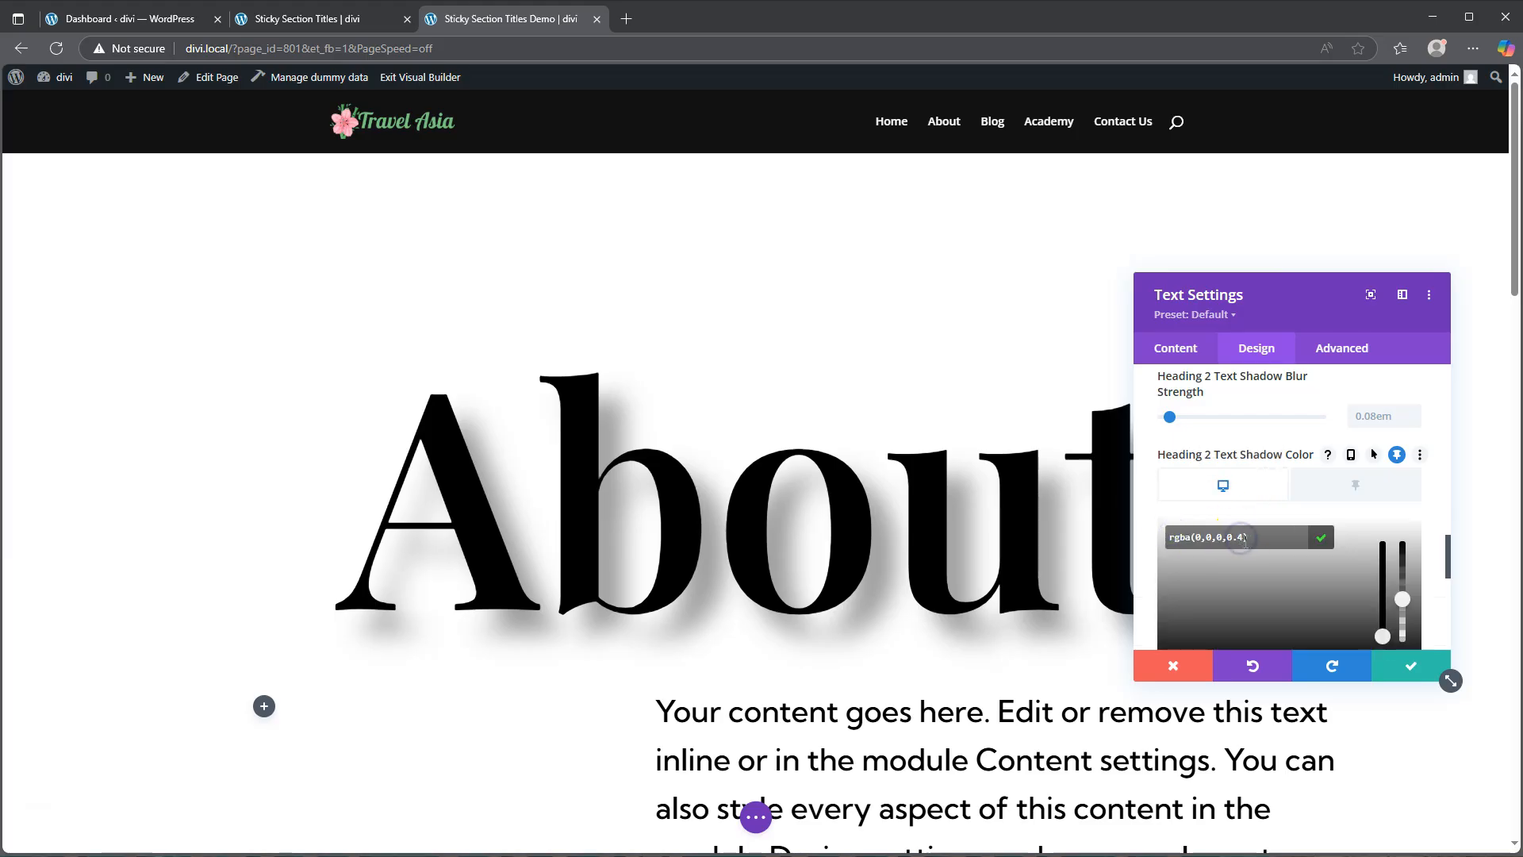
key("BackSpace")
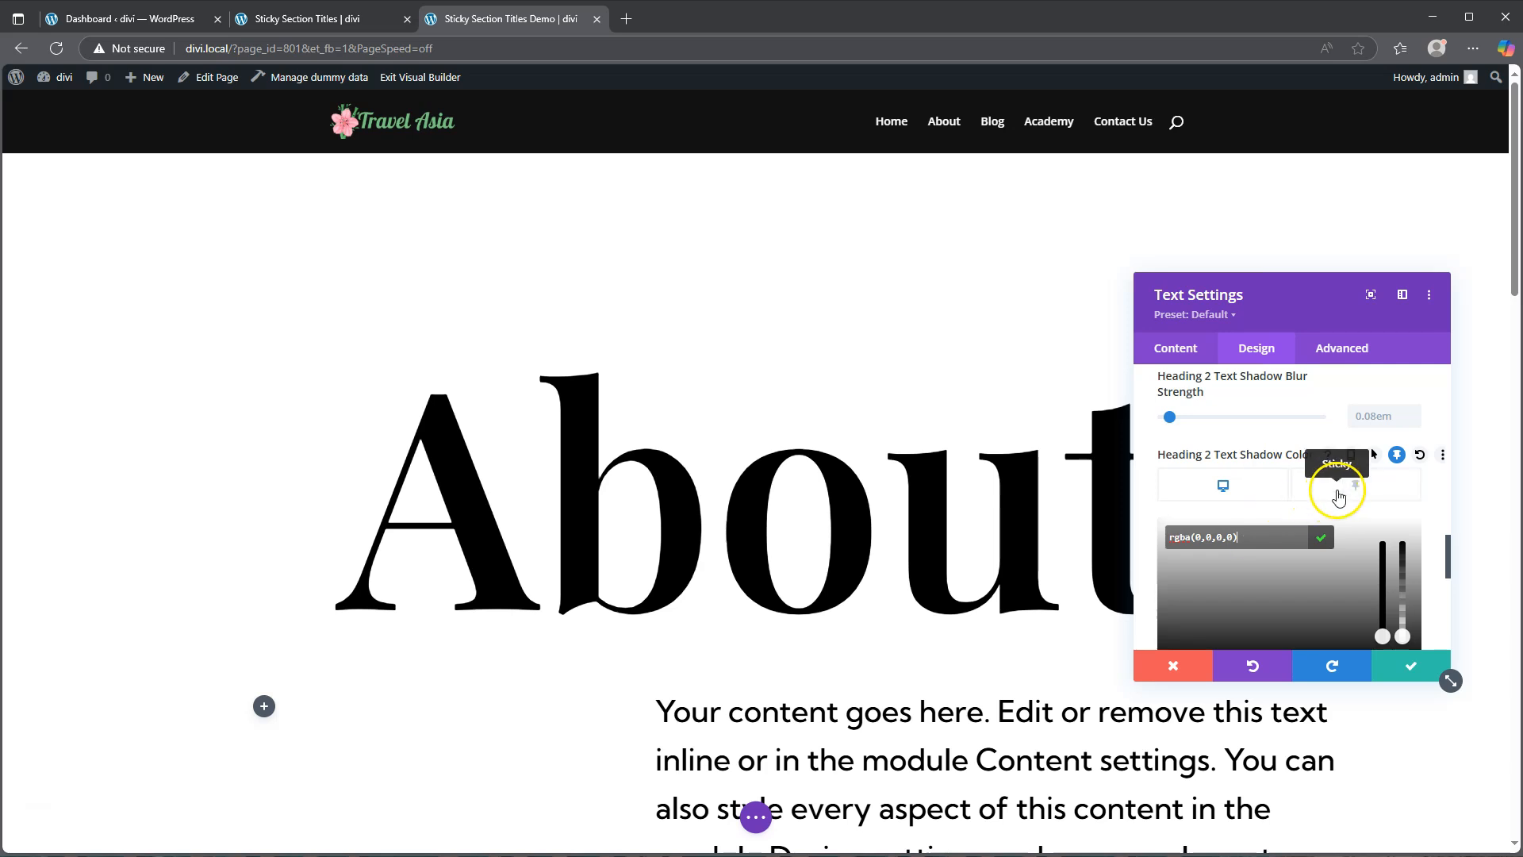
left_click(1339, 496)
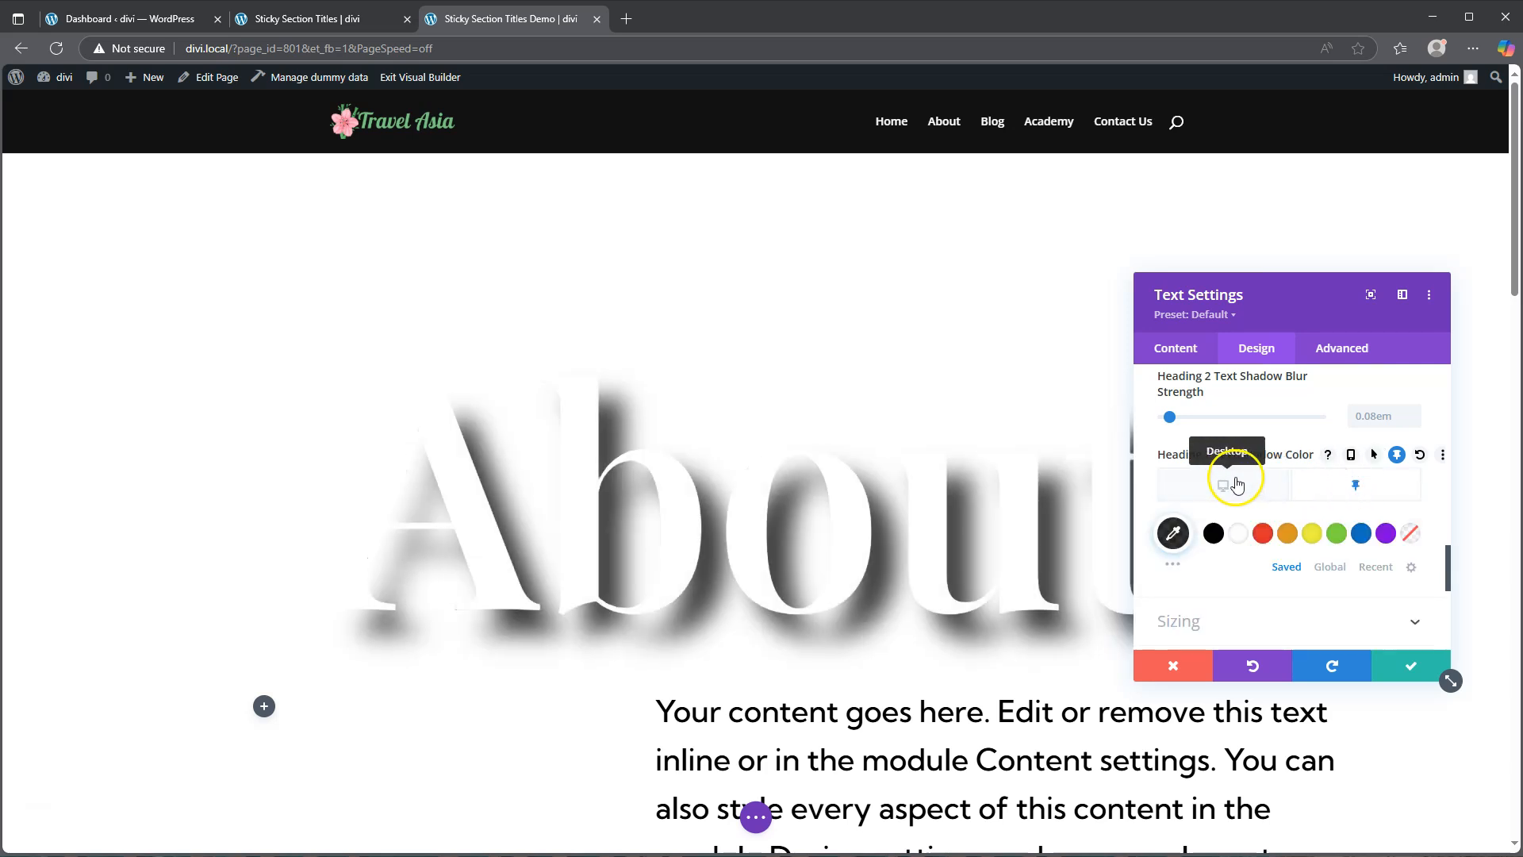
left_click(1237, 484)
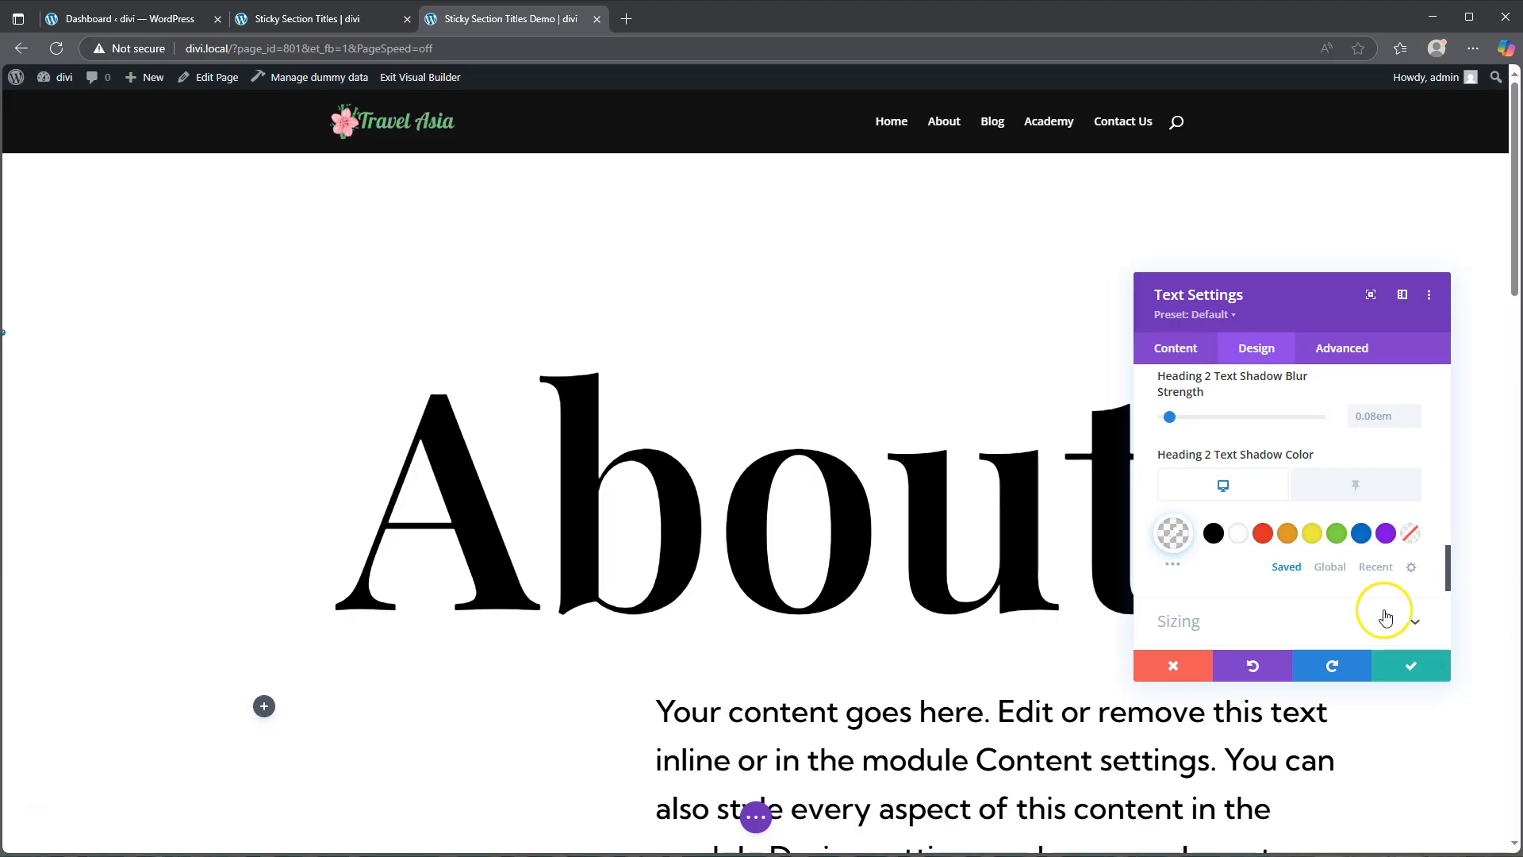
Step: Enable sticky margin settings for the About title and set its sticky left margin to -33%
scroll(1384, 618, "down", 5)
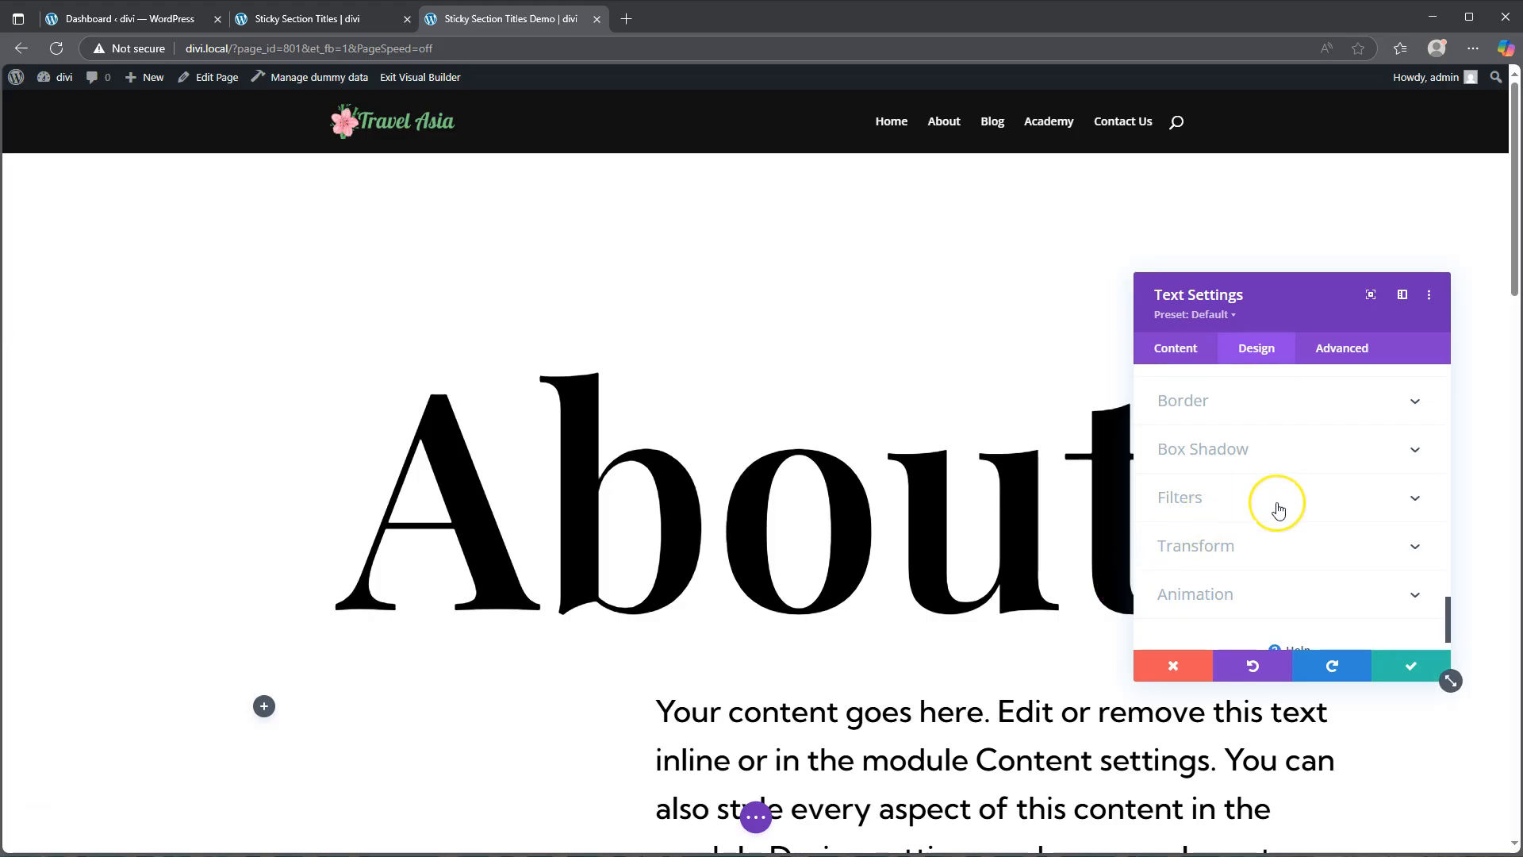
scroll(1277, 508, "up", 2)
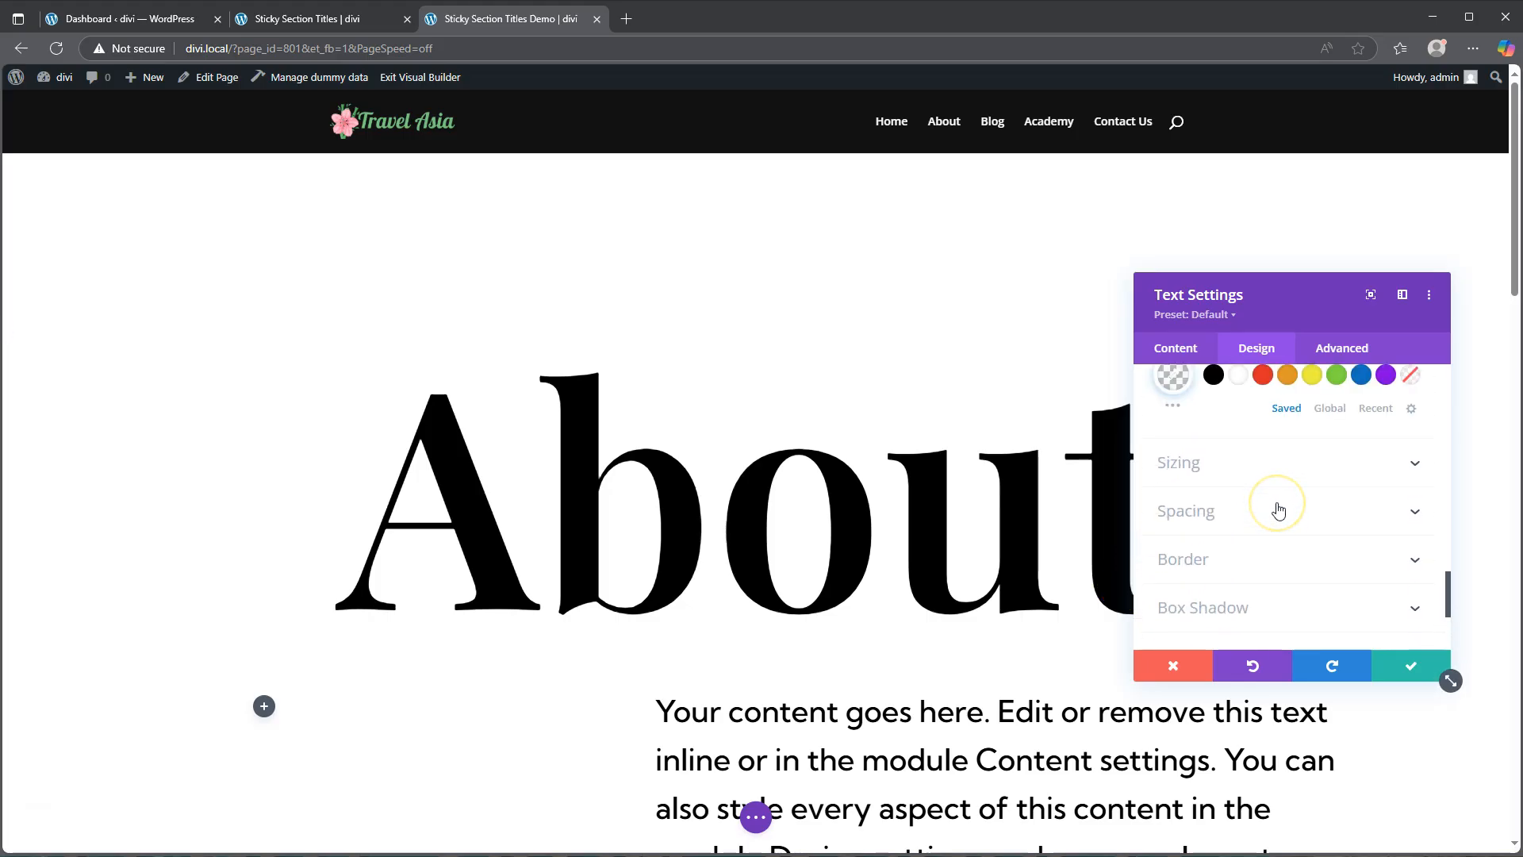
left_click(1235, 510)
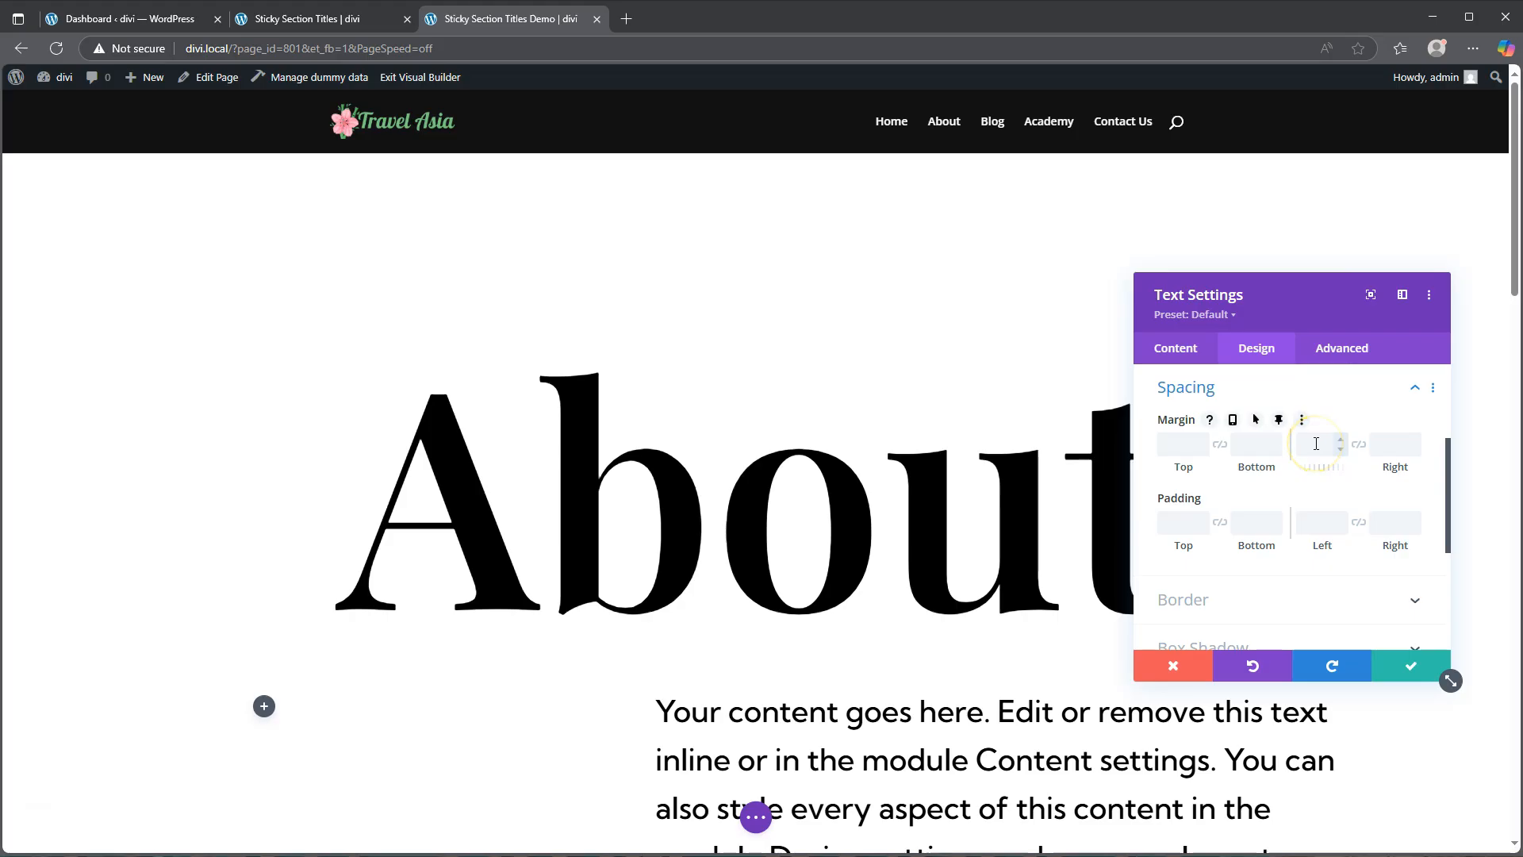
left_click(1281, 421)
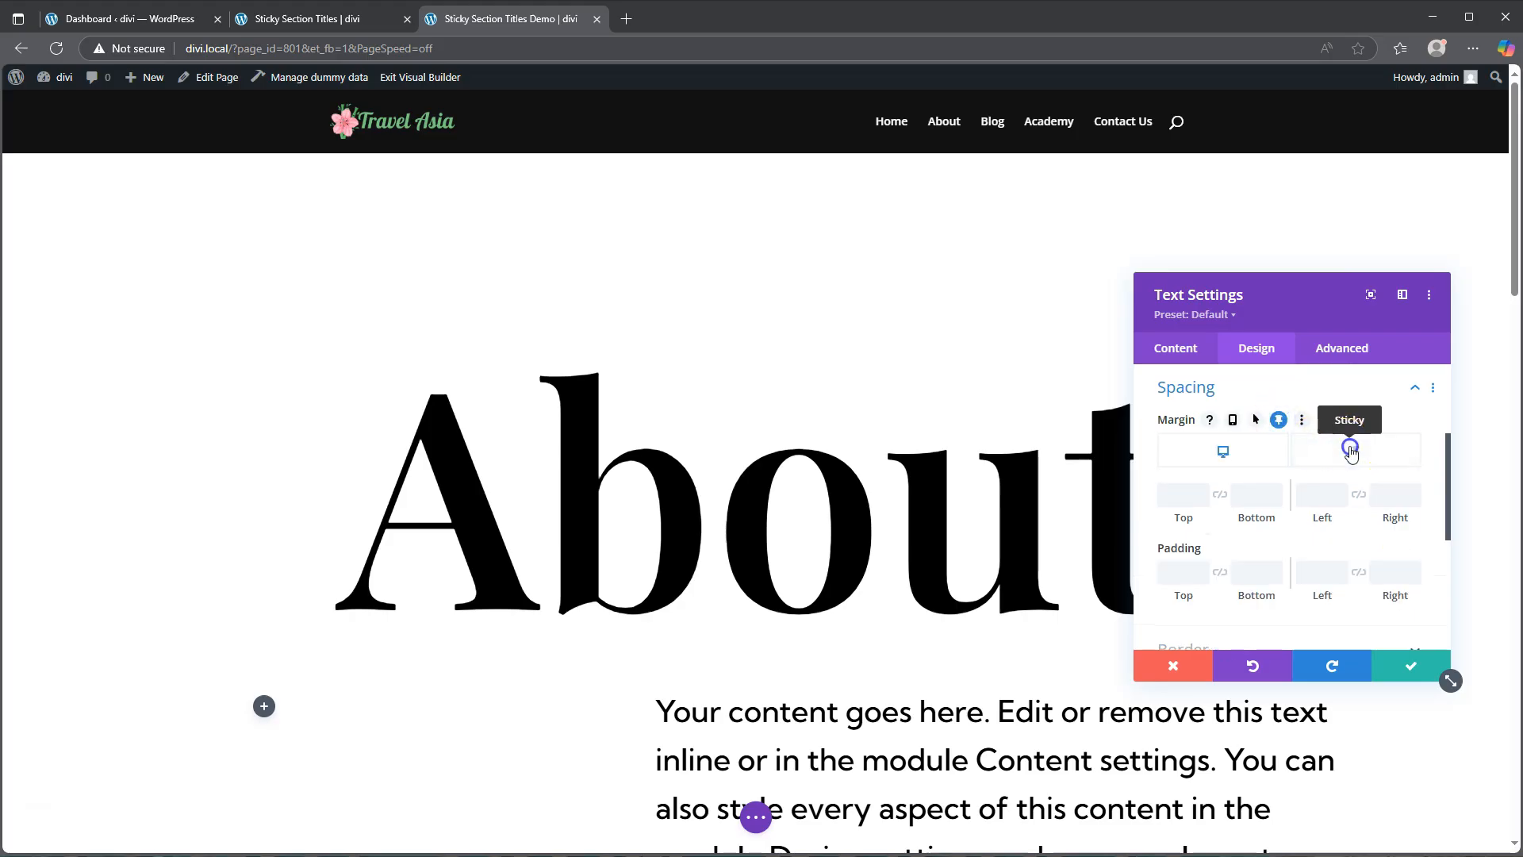
left_click(1351, 450)
left_click(1316, 496)
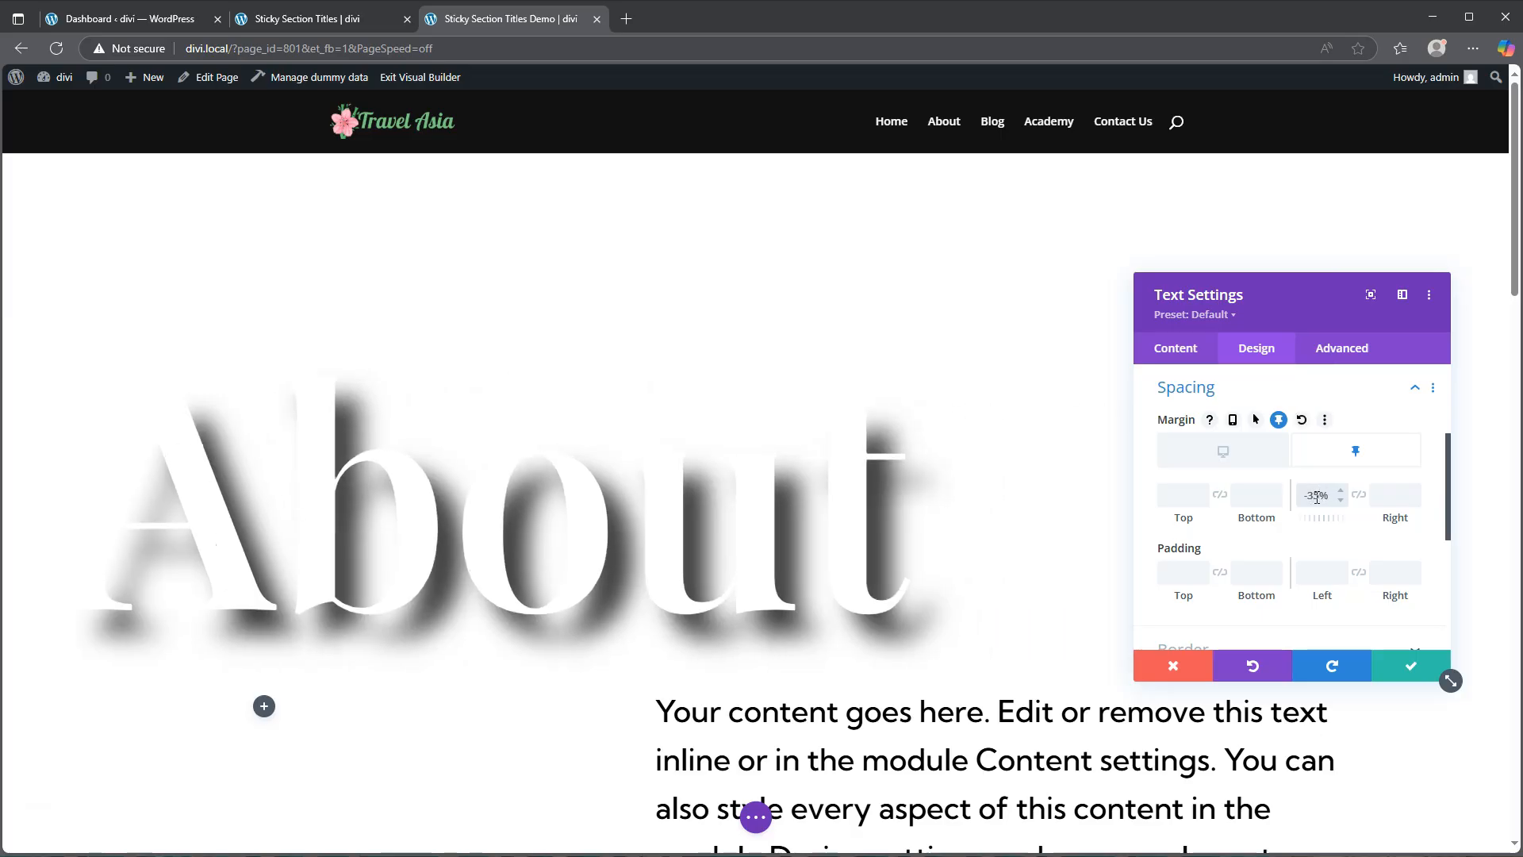
left_click(1337, 454)
Step: Set the About title's transition duration to 800ms
left_click(1342, 346)
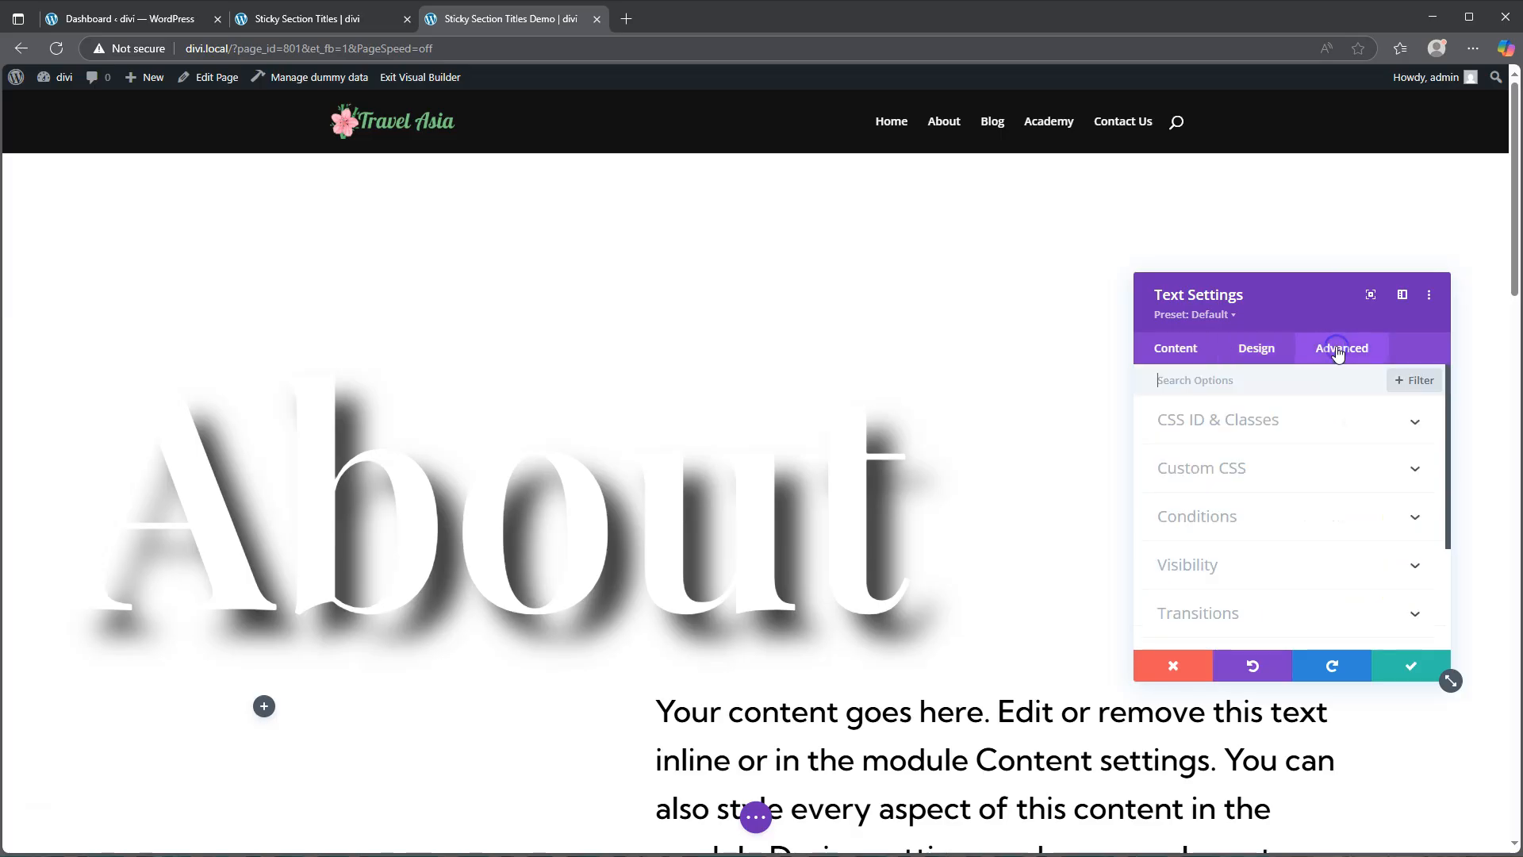
left_click(1254, 615)
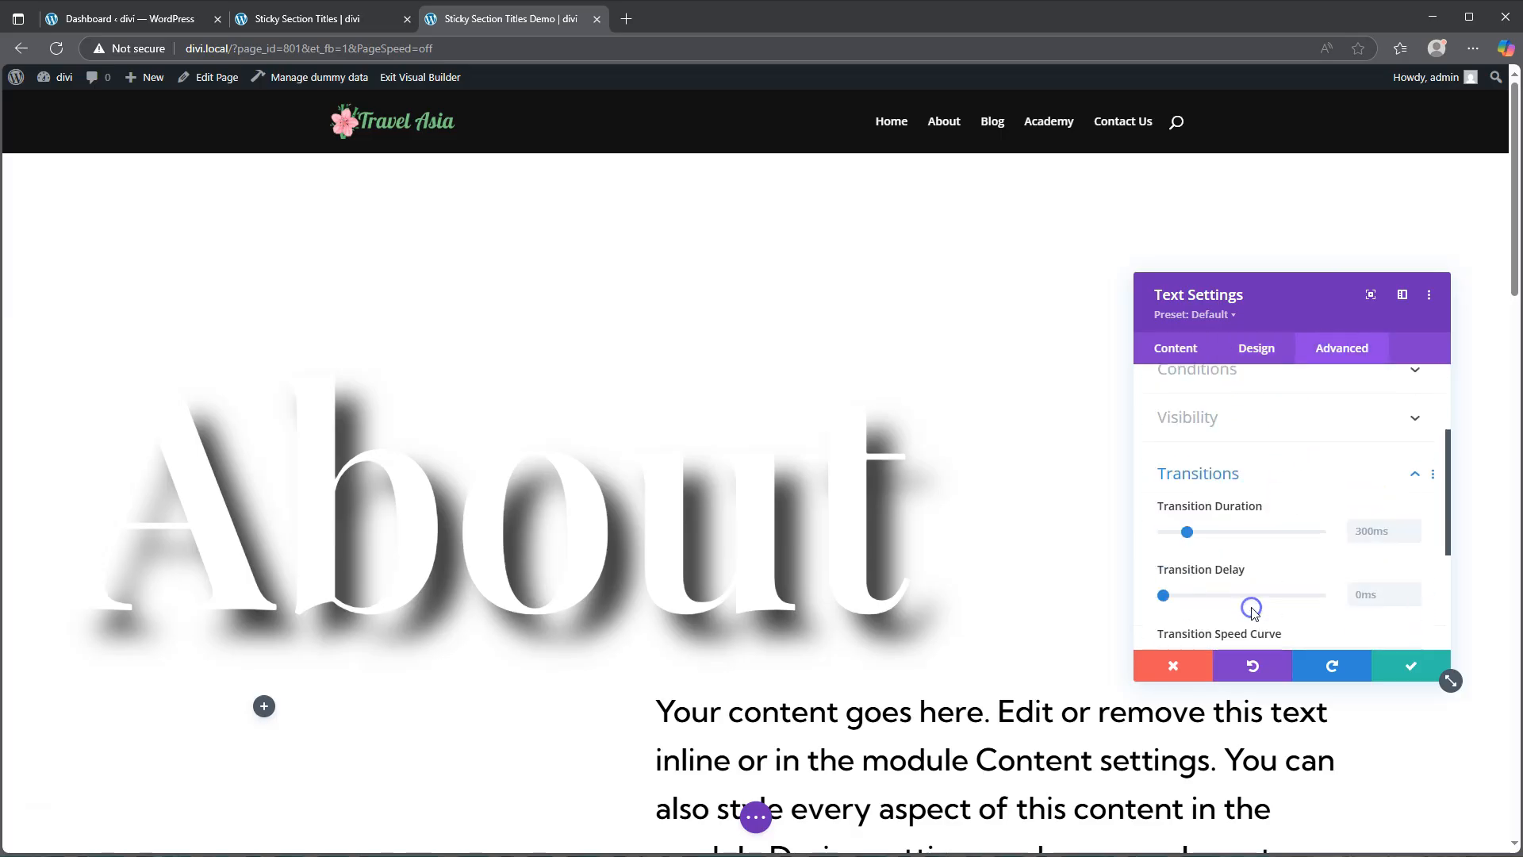
left_click(1375, 444)
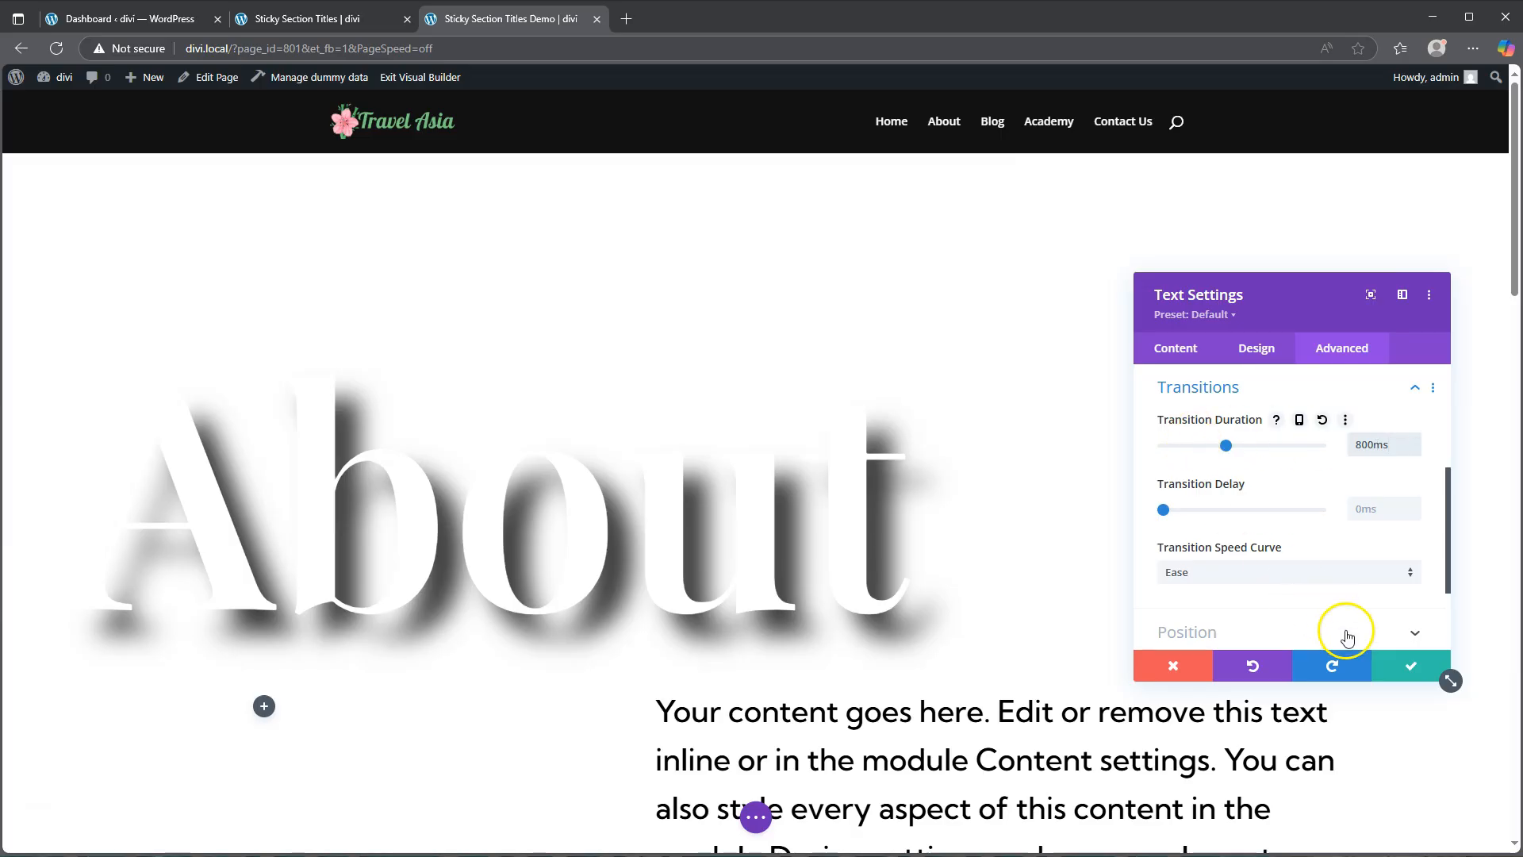
Step: Scroll through the page to preview the sticky About title, then save the text module settings
scroll(923, 428, "down", 7)
scroll(922, 429, "down", 10)
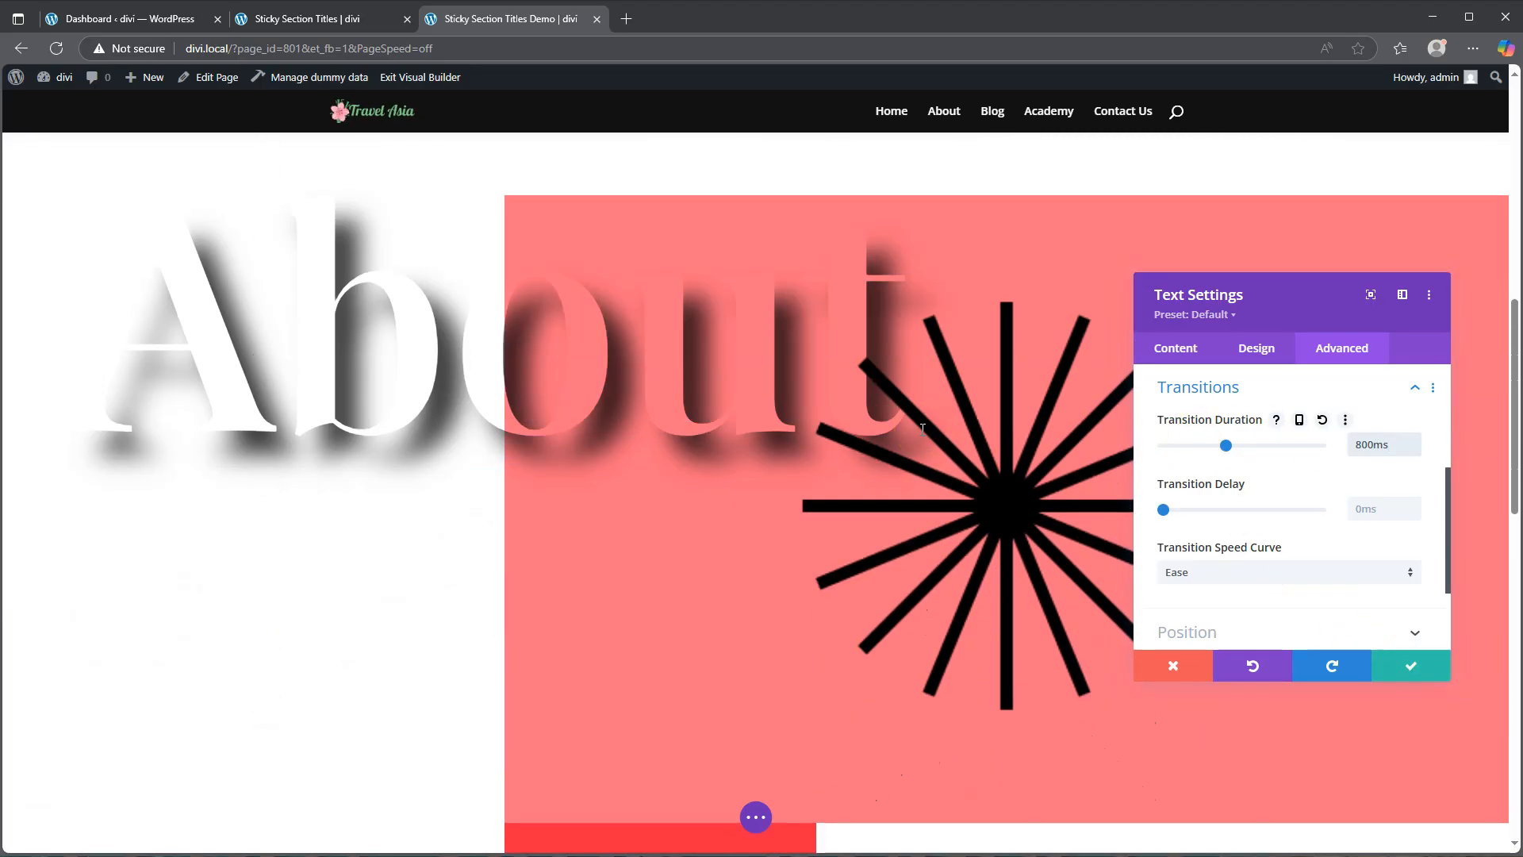
scroll(922, 429, "down", 4)
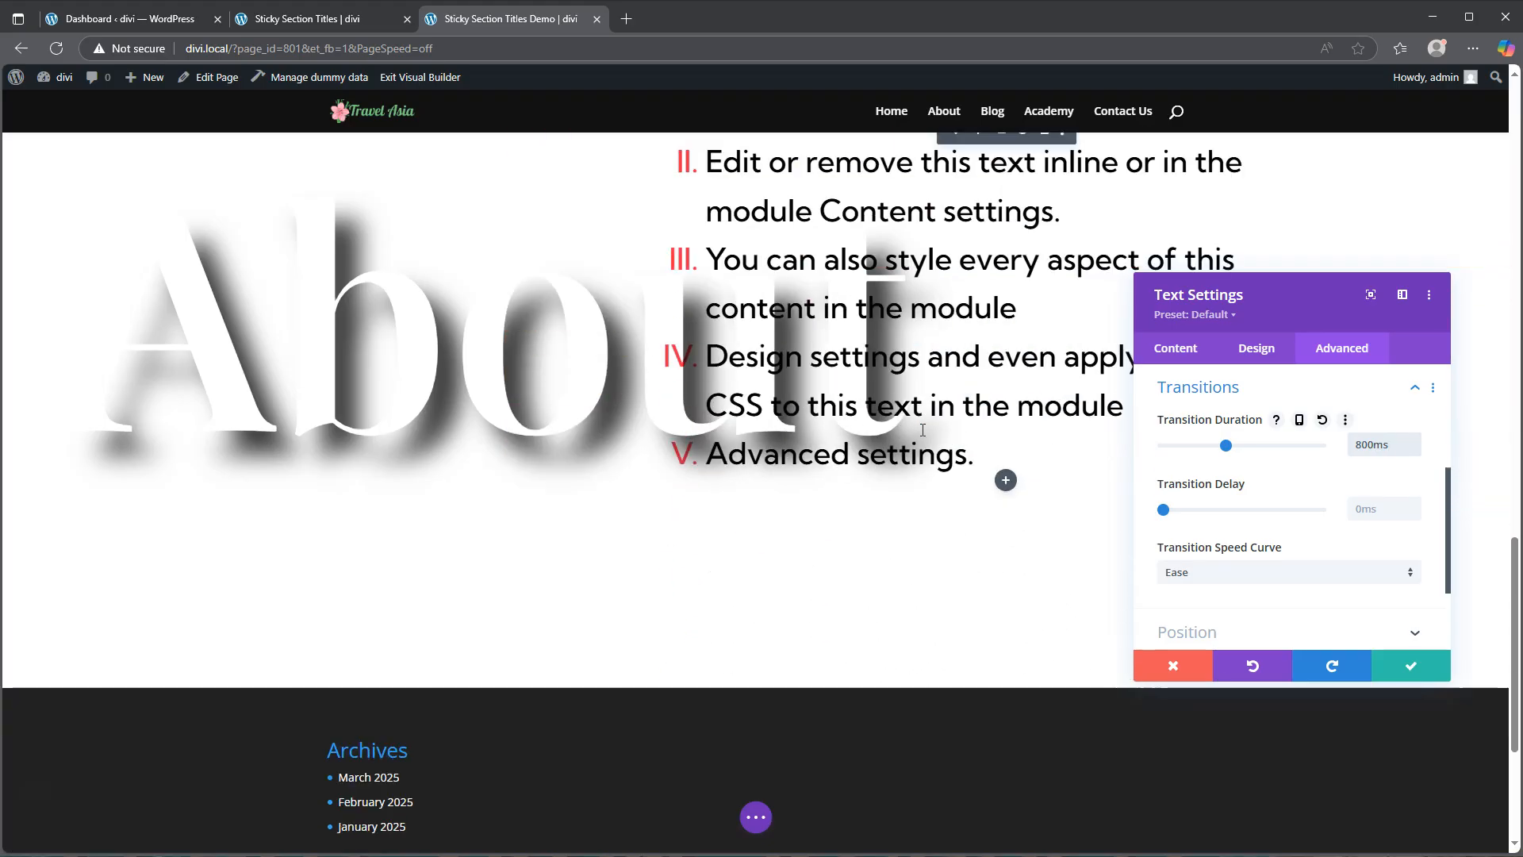
scroll(922, 428, "up", 14)
scroll(923, 428, "up", 7)
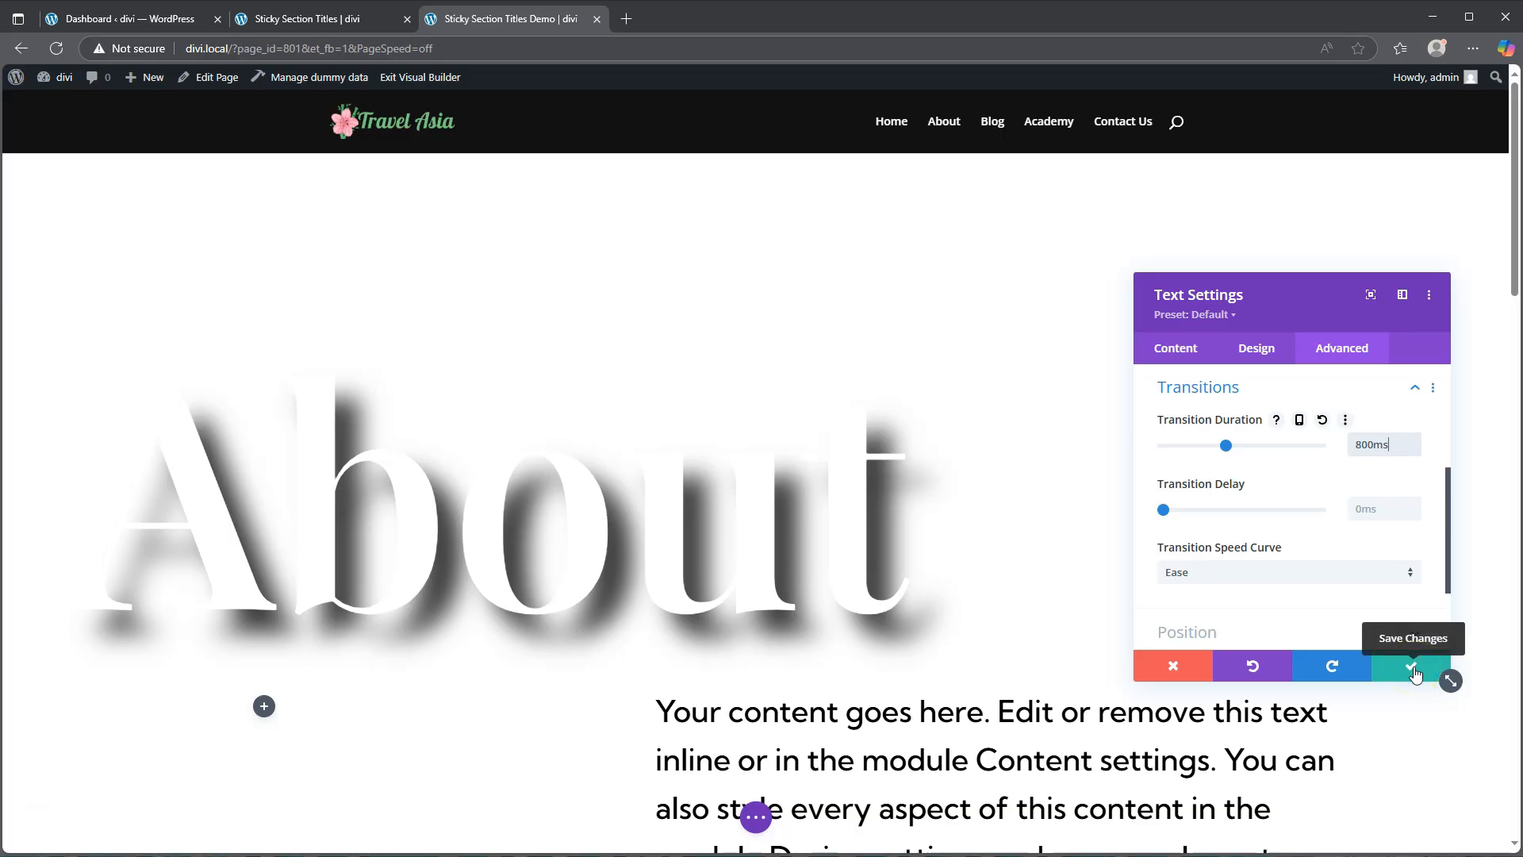
left_click(1416, 674)
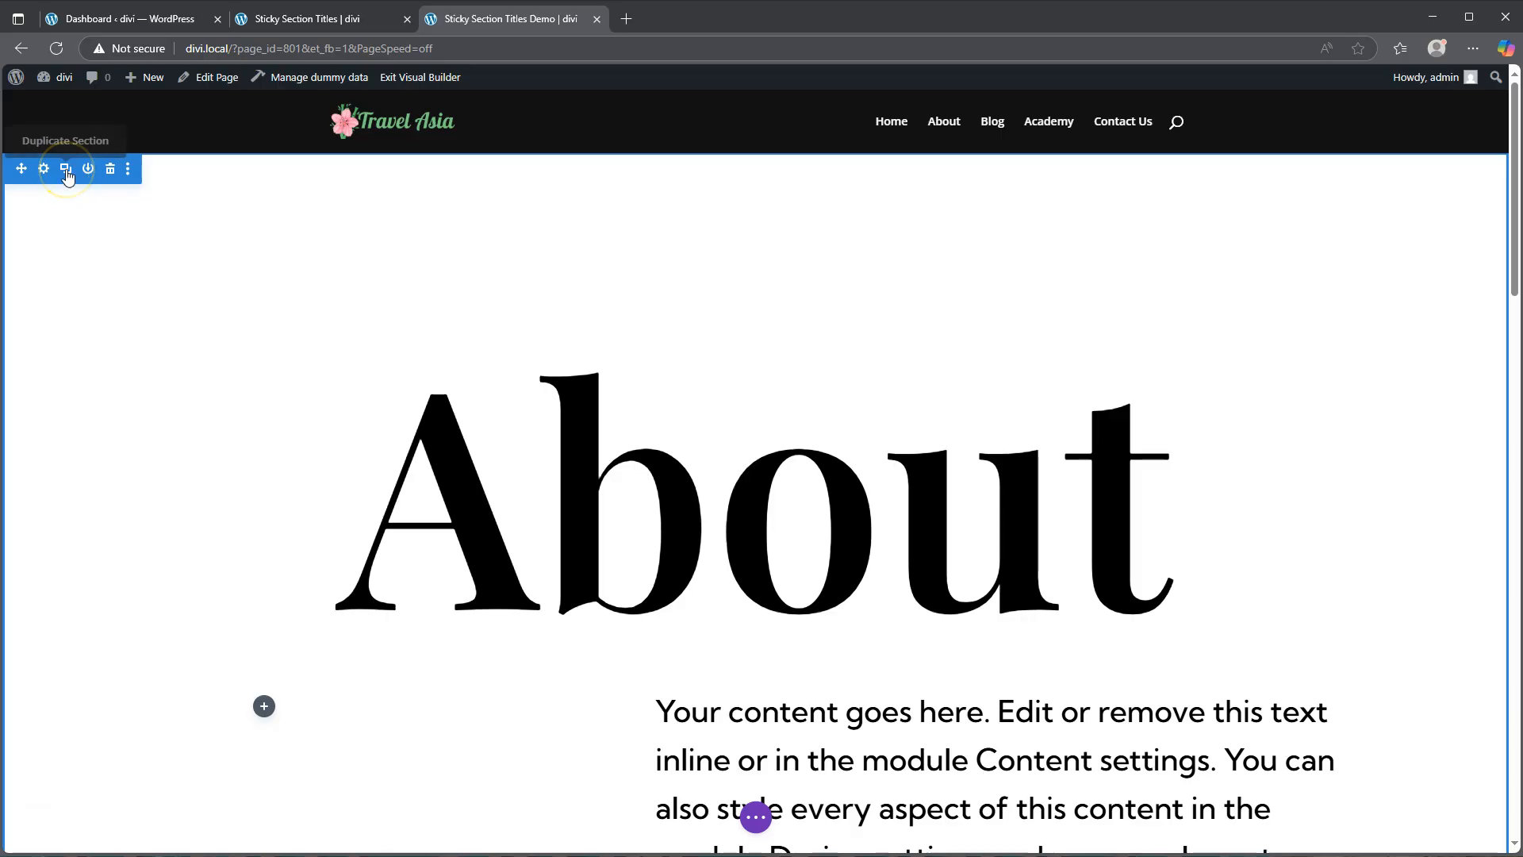
Step: Change the duplicated section's title text from About to Contact and save the text module
scroll(871, 407, "down", 4)
scroll(871, 407, "down", 20)
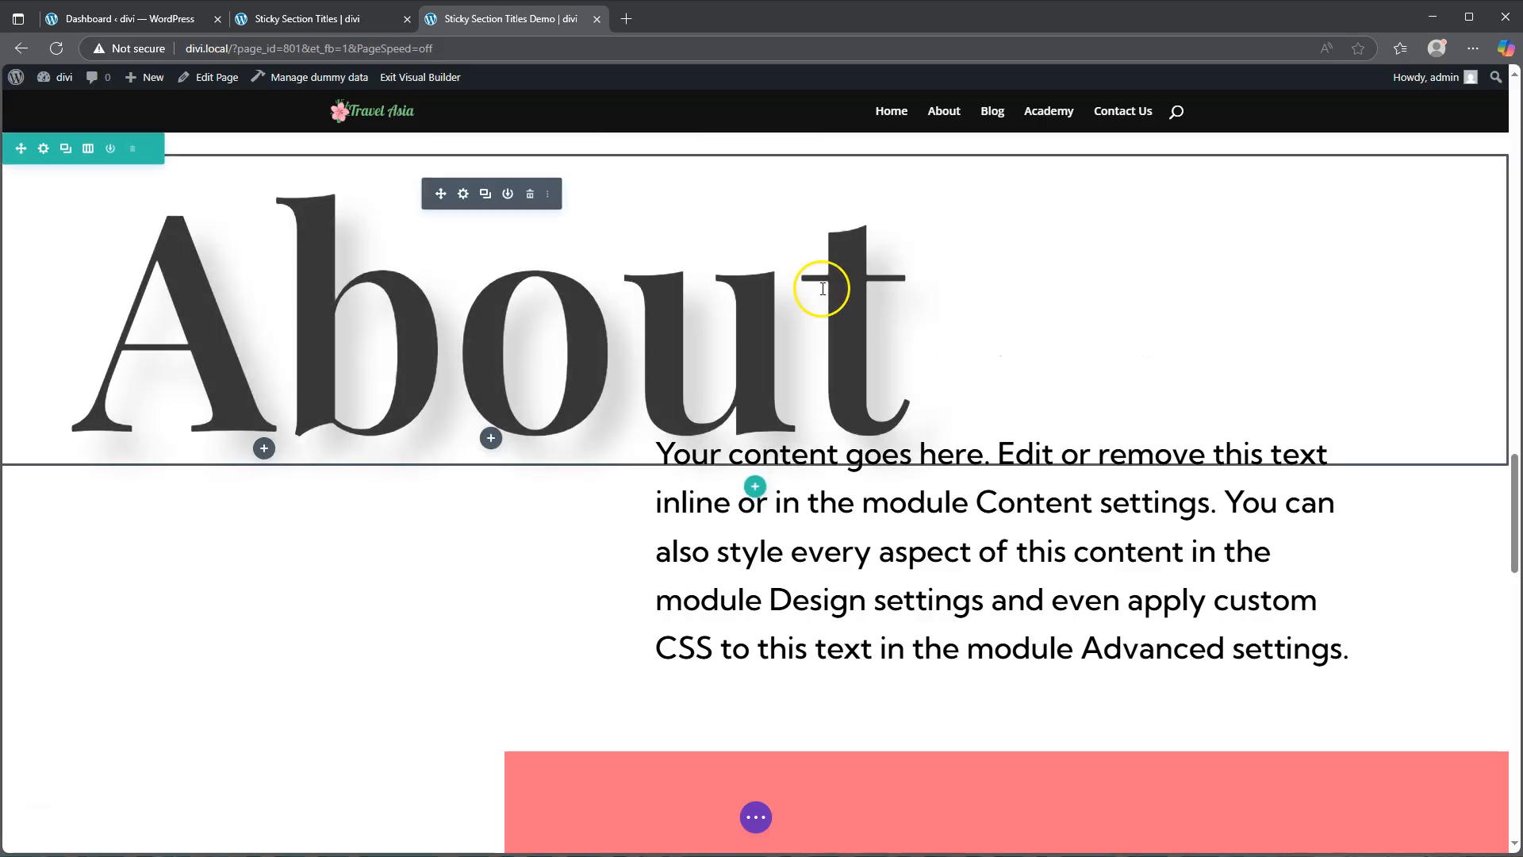
scroll(816, 288, "up", 2)
left_click(727, 279)
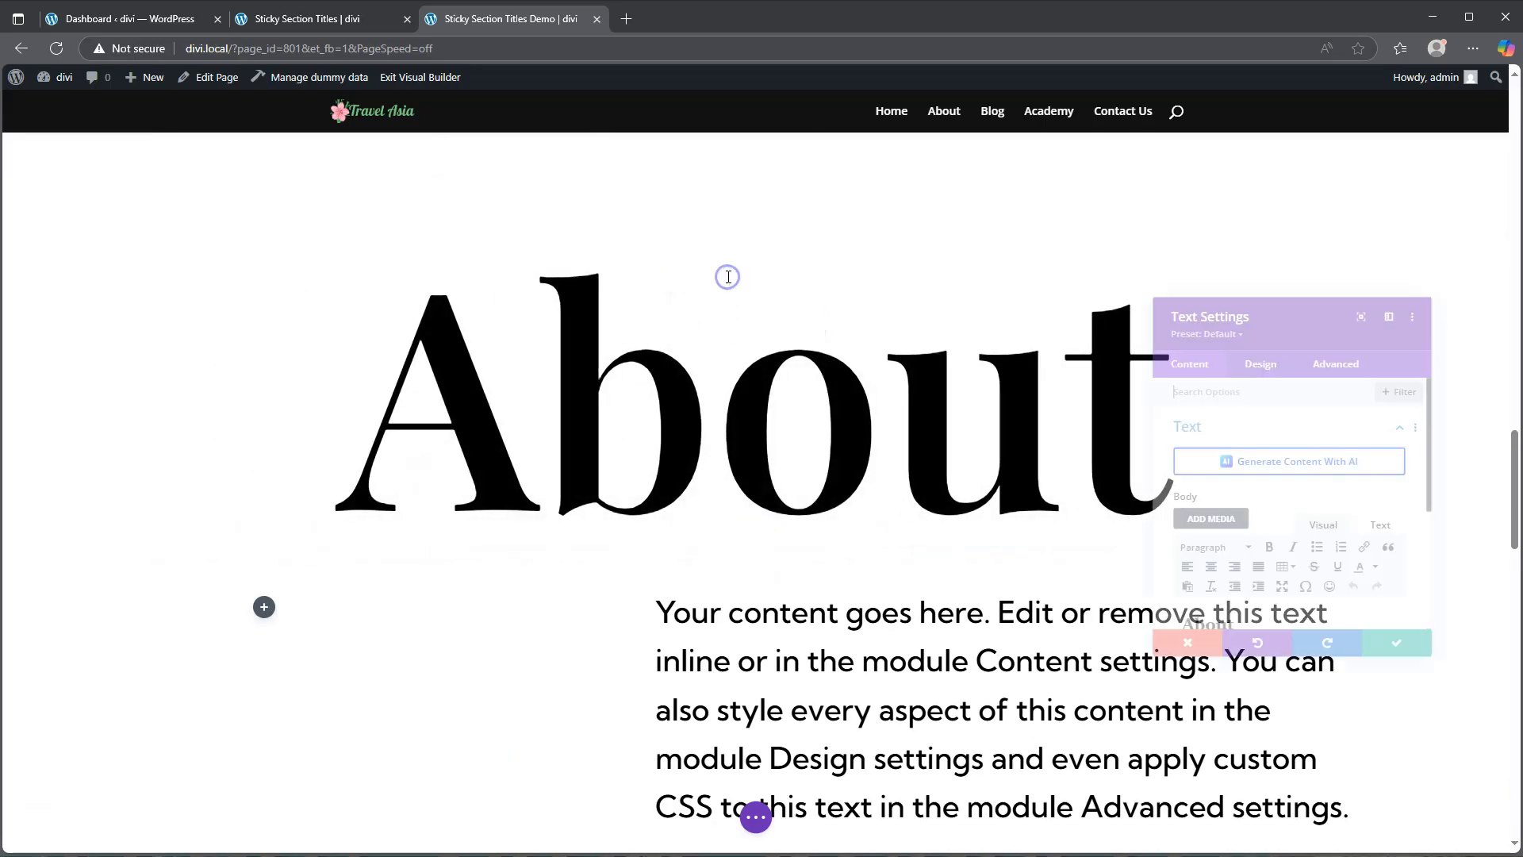
left_click_drag(1237, 637, 1114, 624)
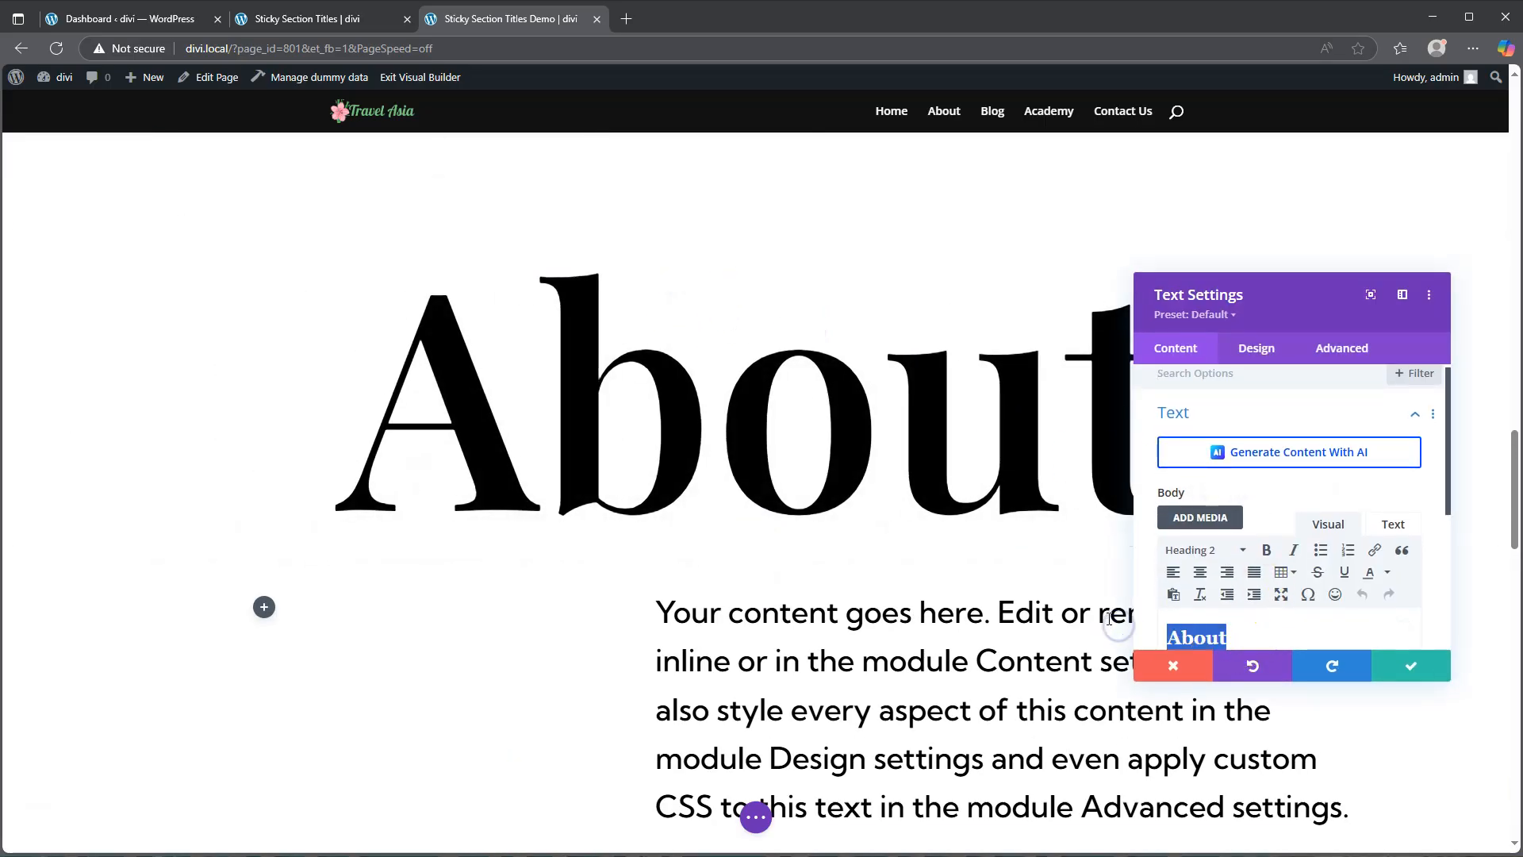
type("Contact")
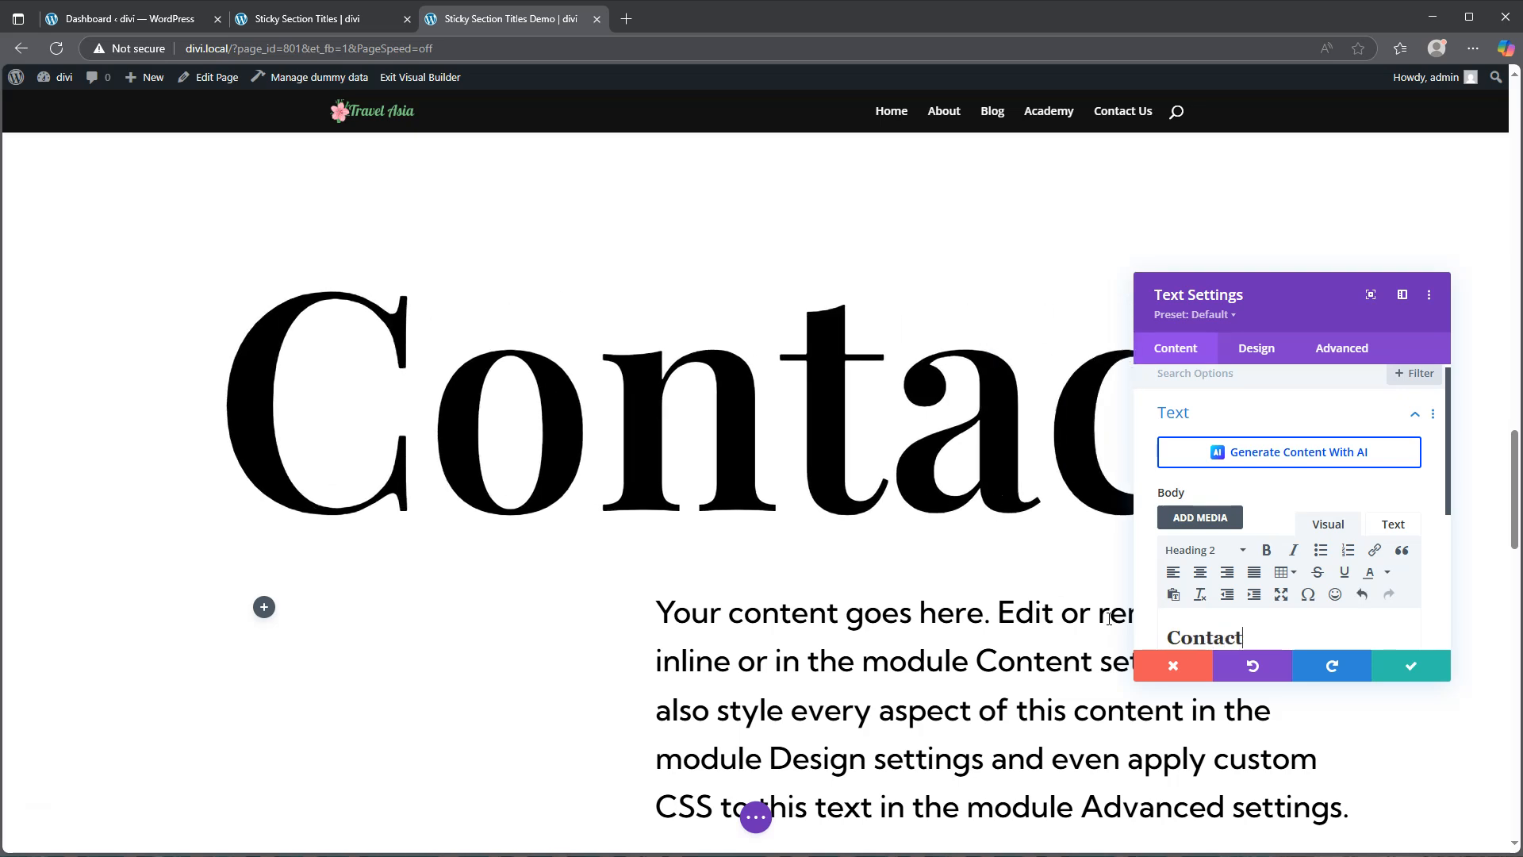
left_click(1410, 666)
Step: Replace the Contact section's image with financial-planning-31.png from the media library and scroll to review it
scroll(967, 496, "down", 8)
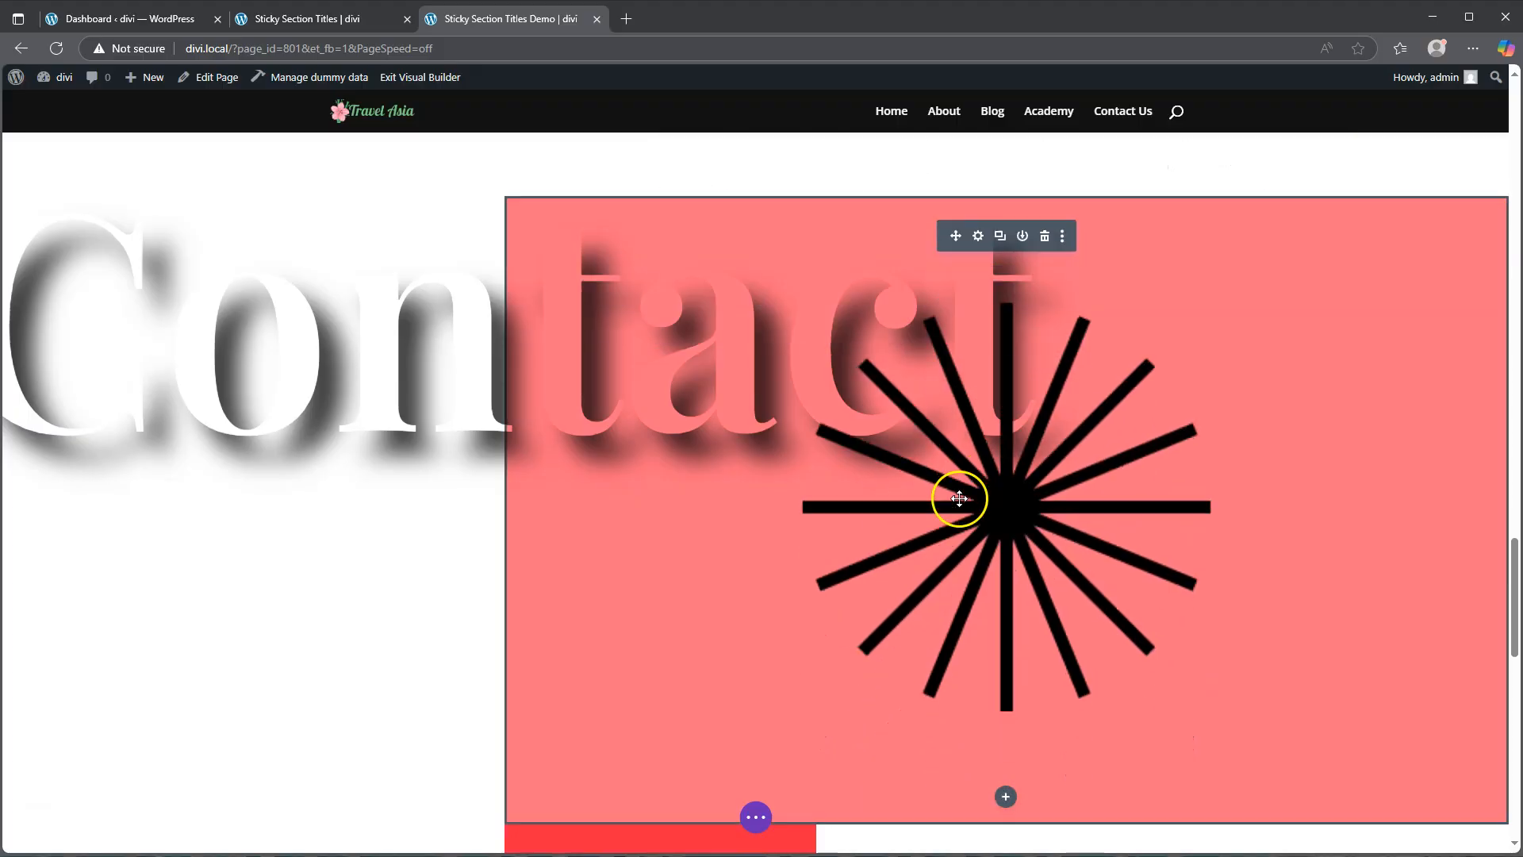
left_click(978, 235)
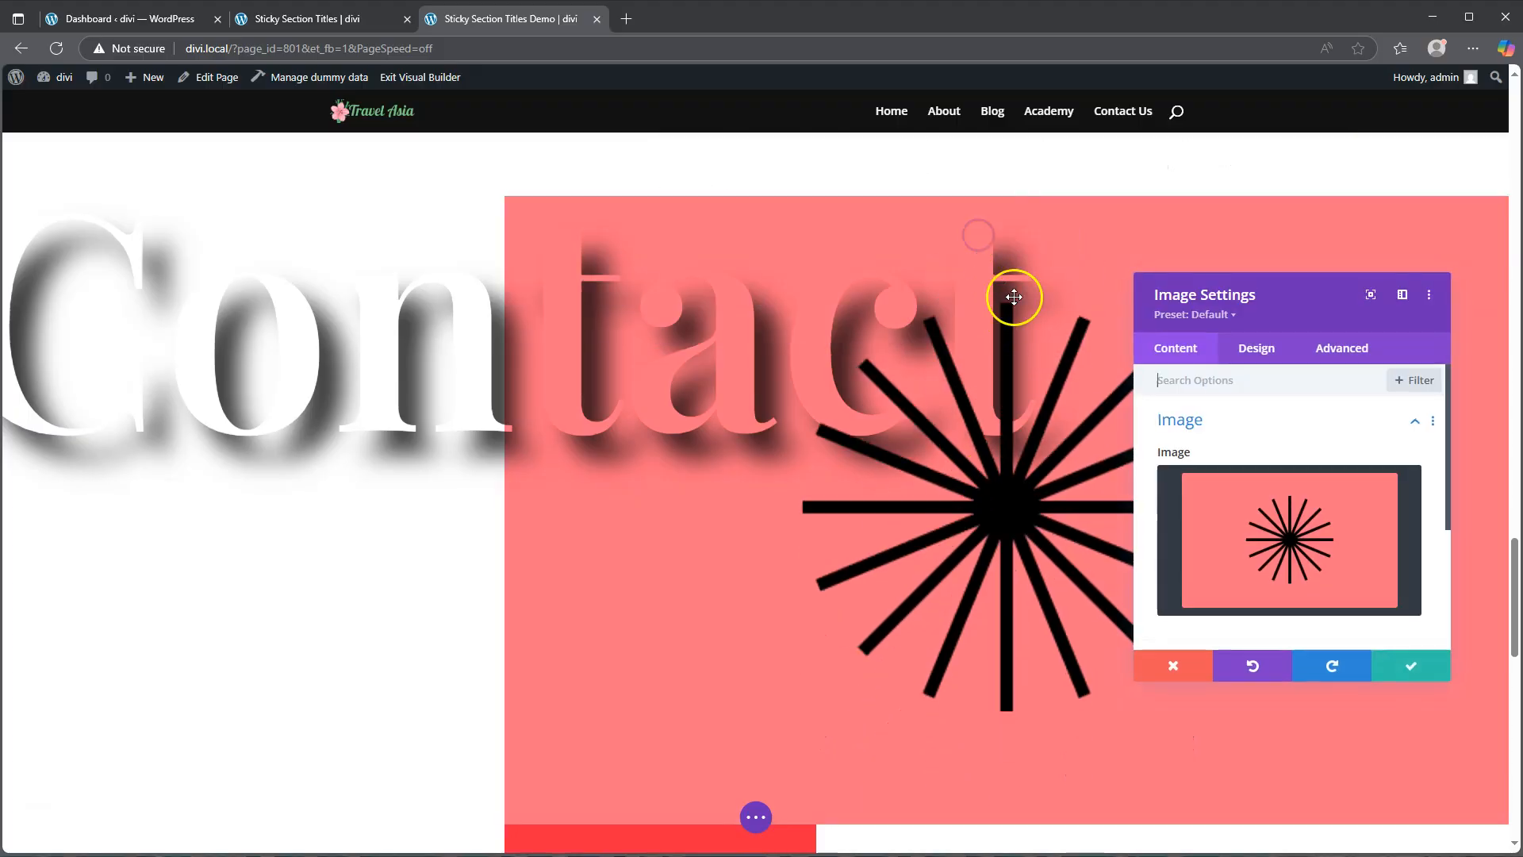
left_click(1269, 520)
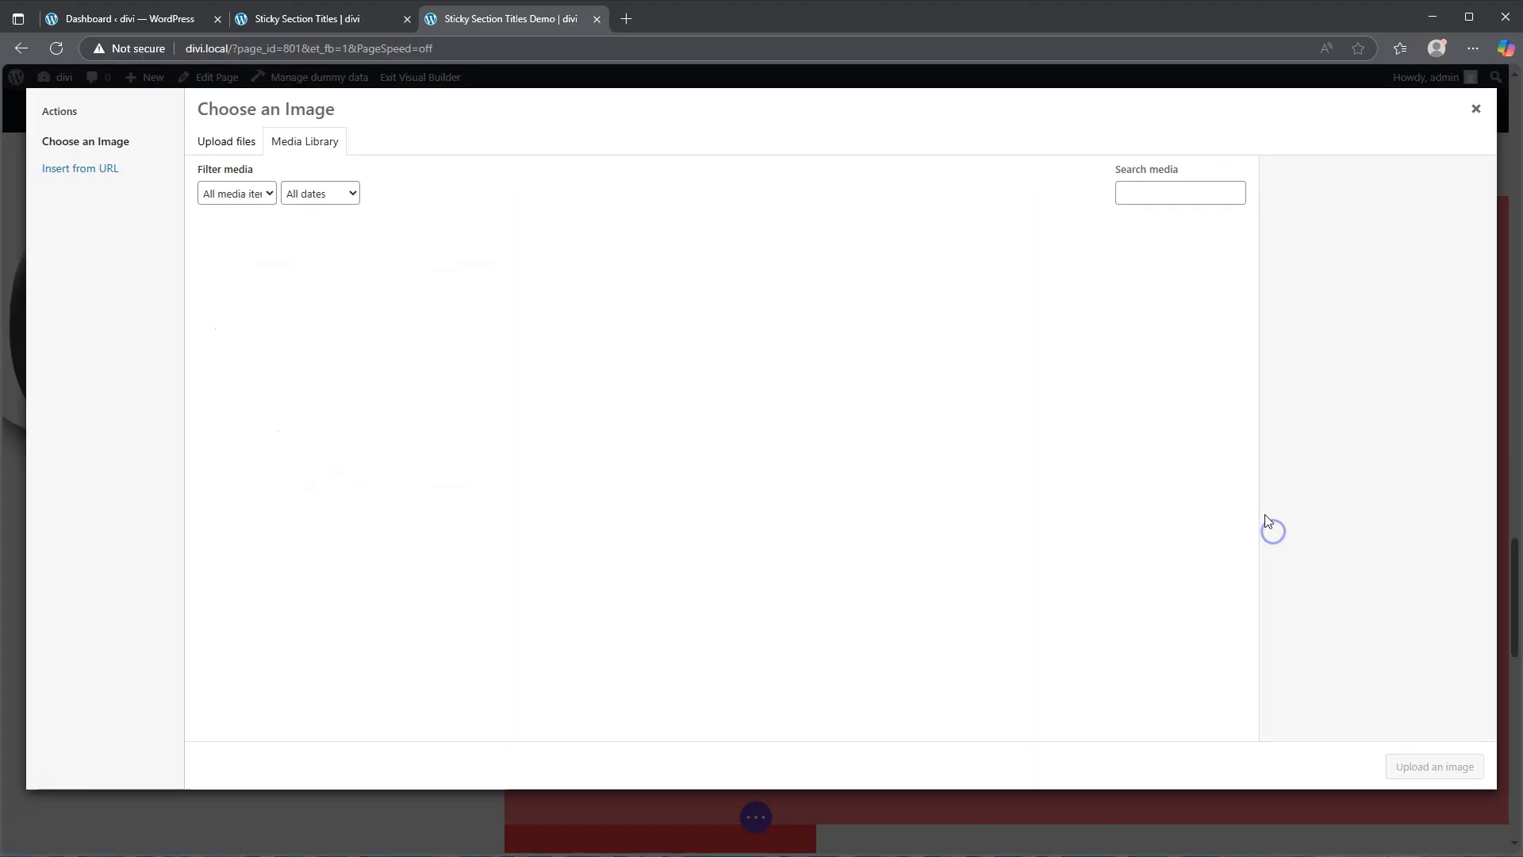
left_click(1170, 509)
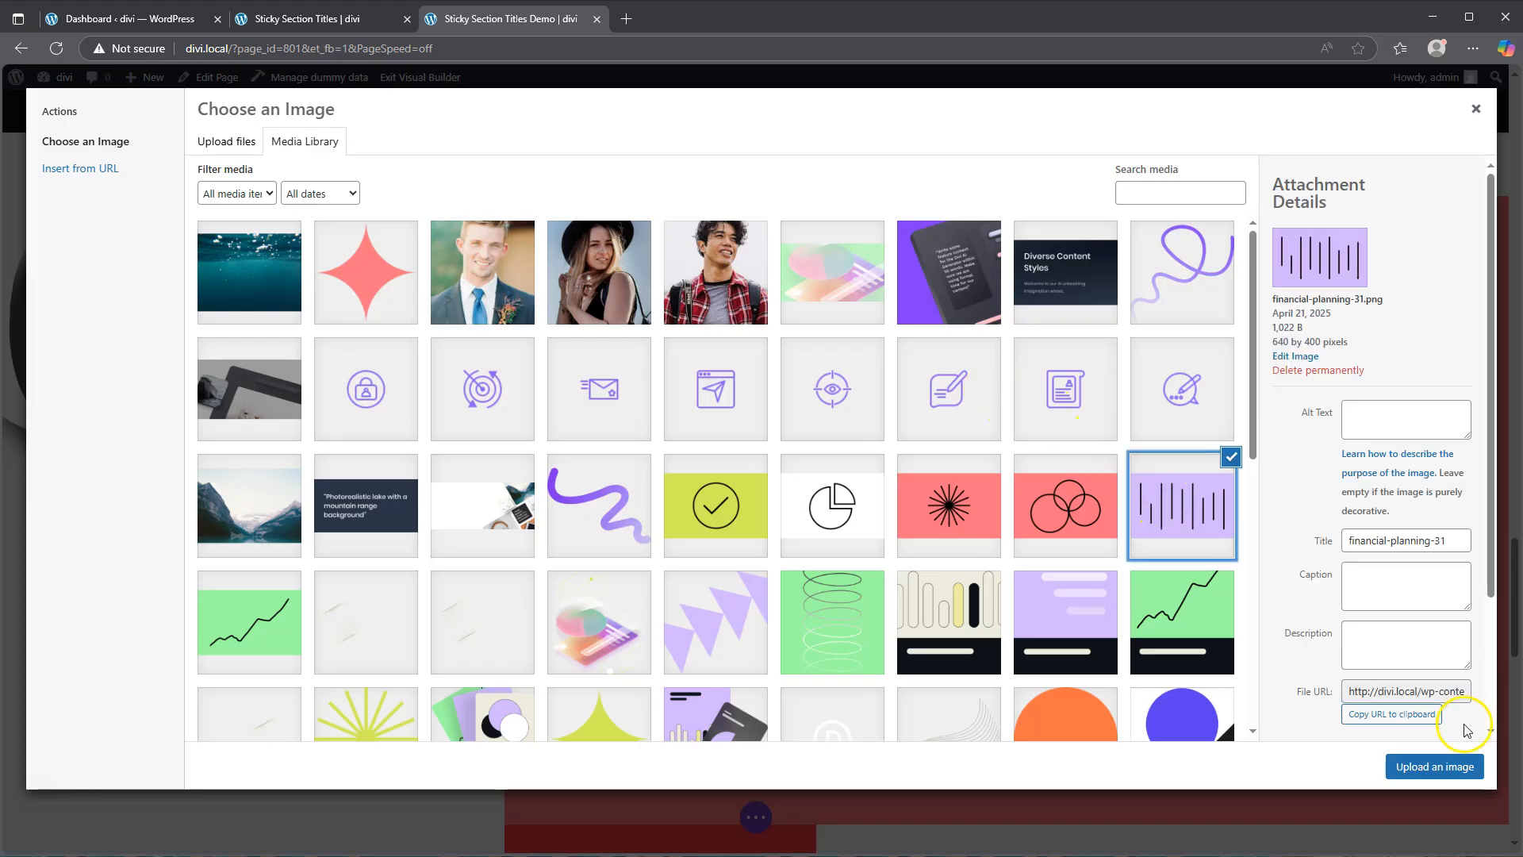
left_click(1432, 767)
scroll(1020, 476, "down", 5)
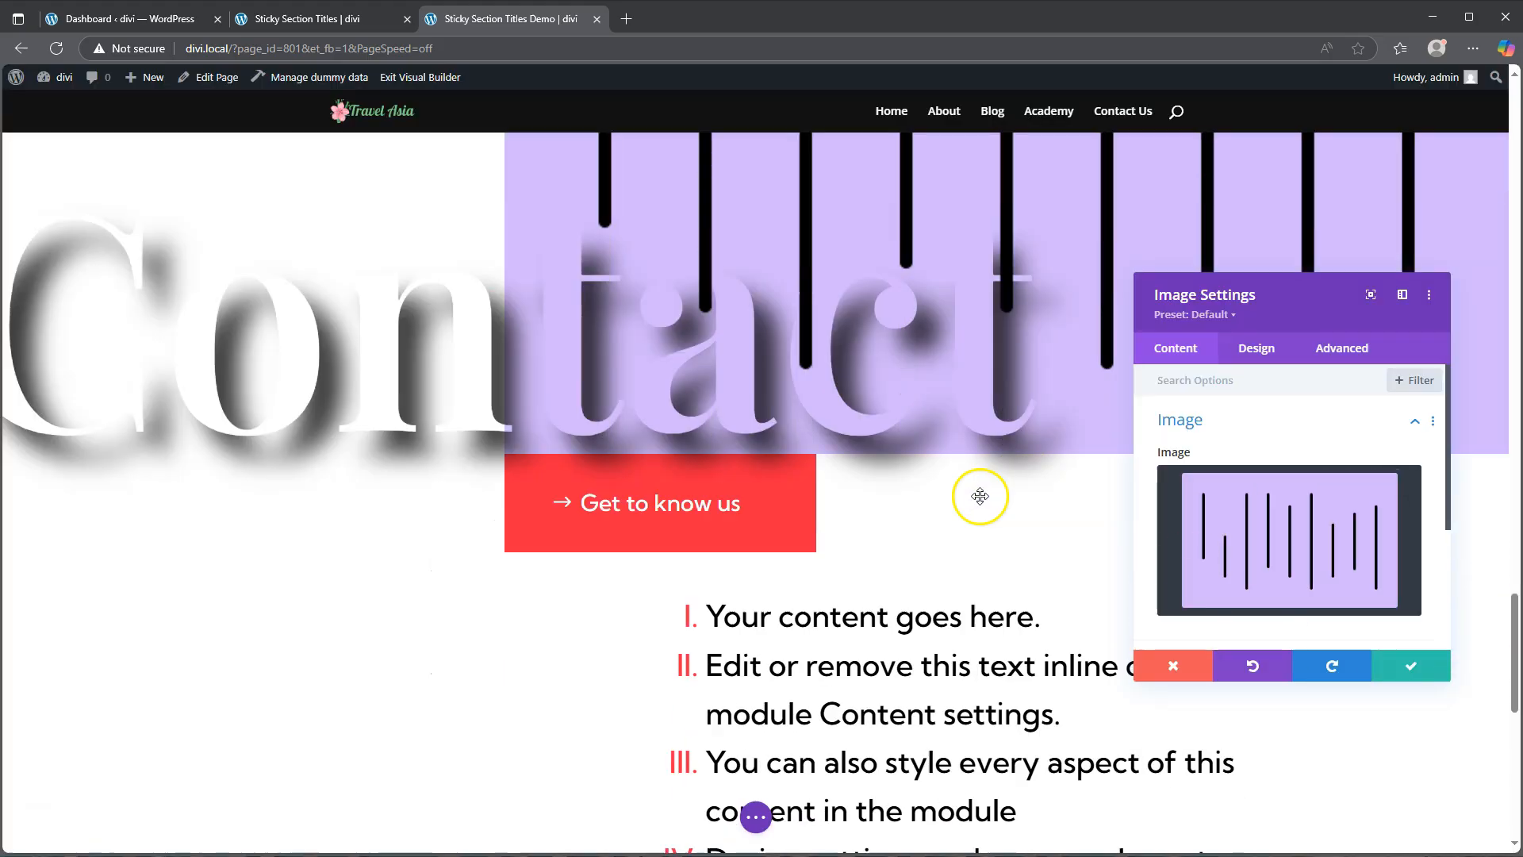
scroll(968, 516, "down", 6)
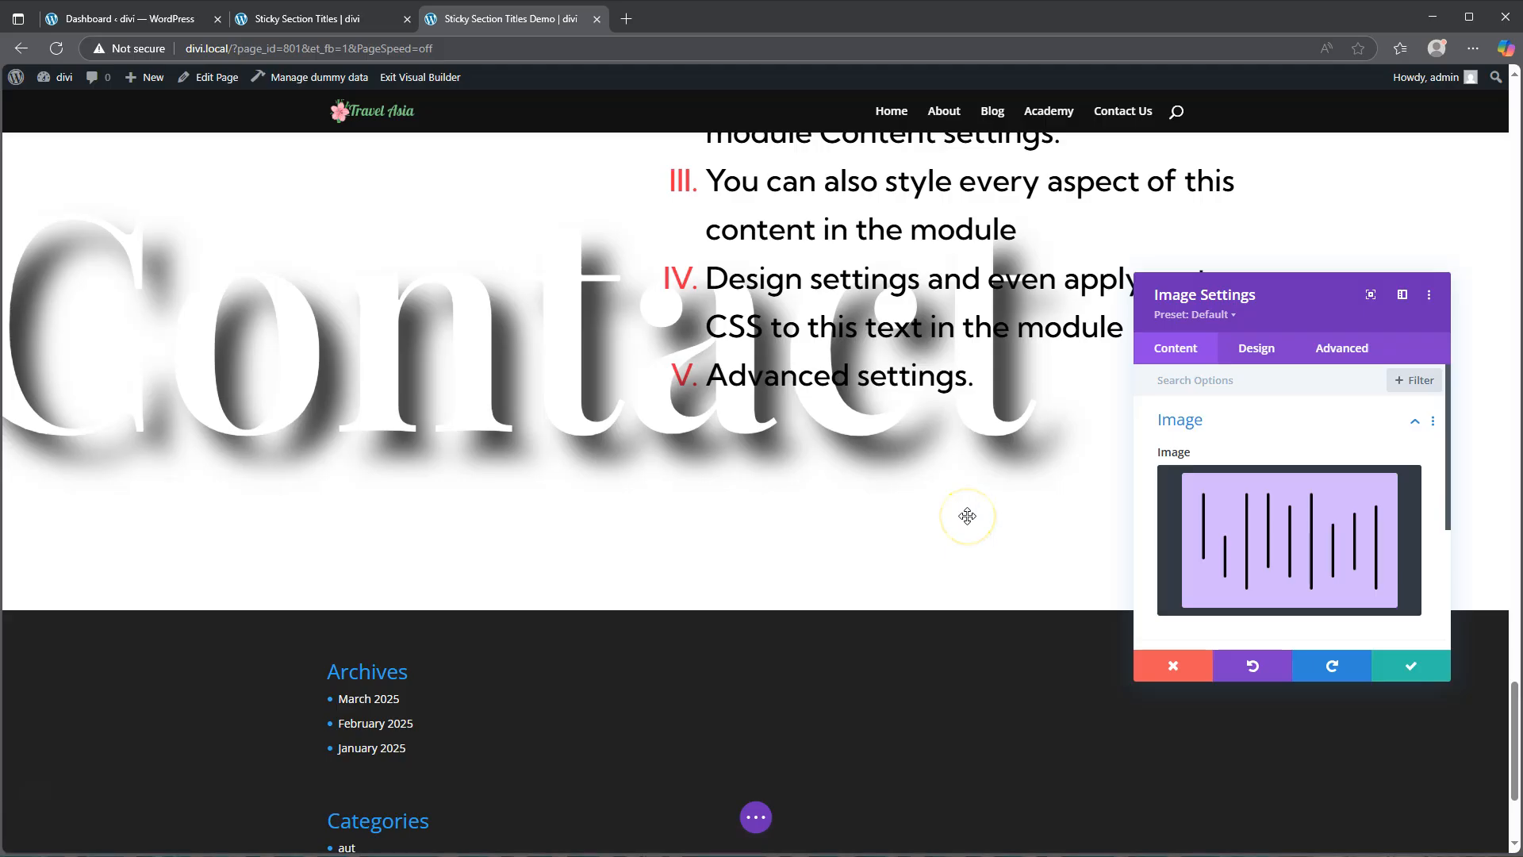
scroll(966, 515, "up", 8)
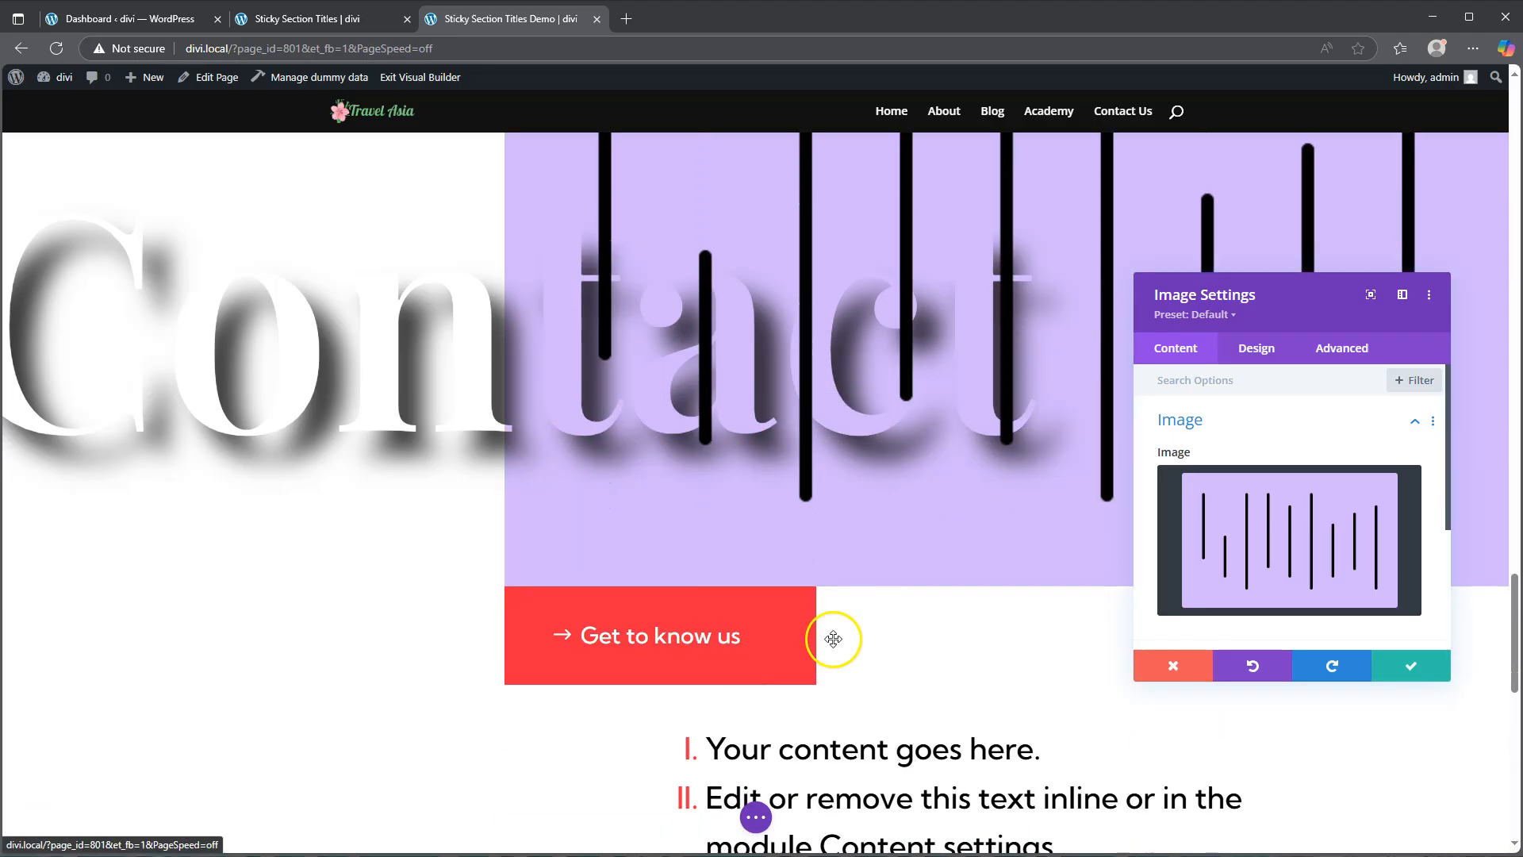
Step: Save the image settings and set the Contact section button's background colour to the purple swatch
left_click(1409, 669)
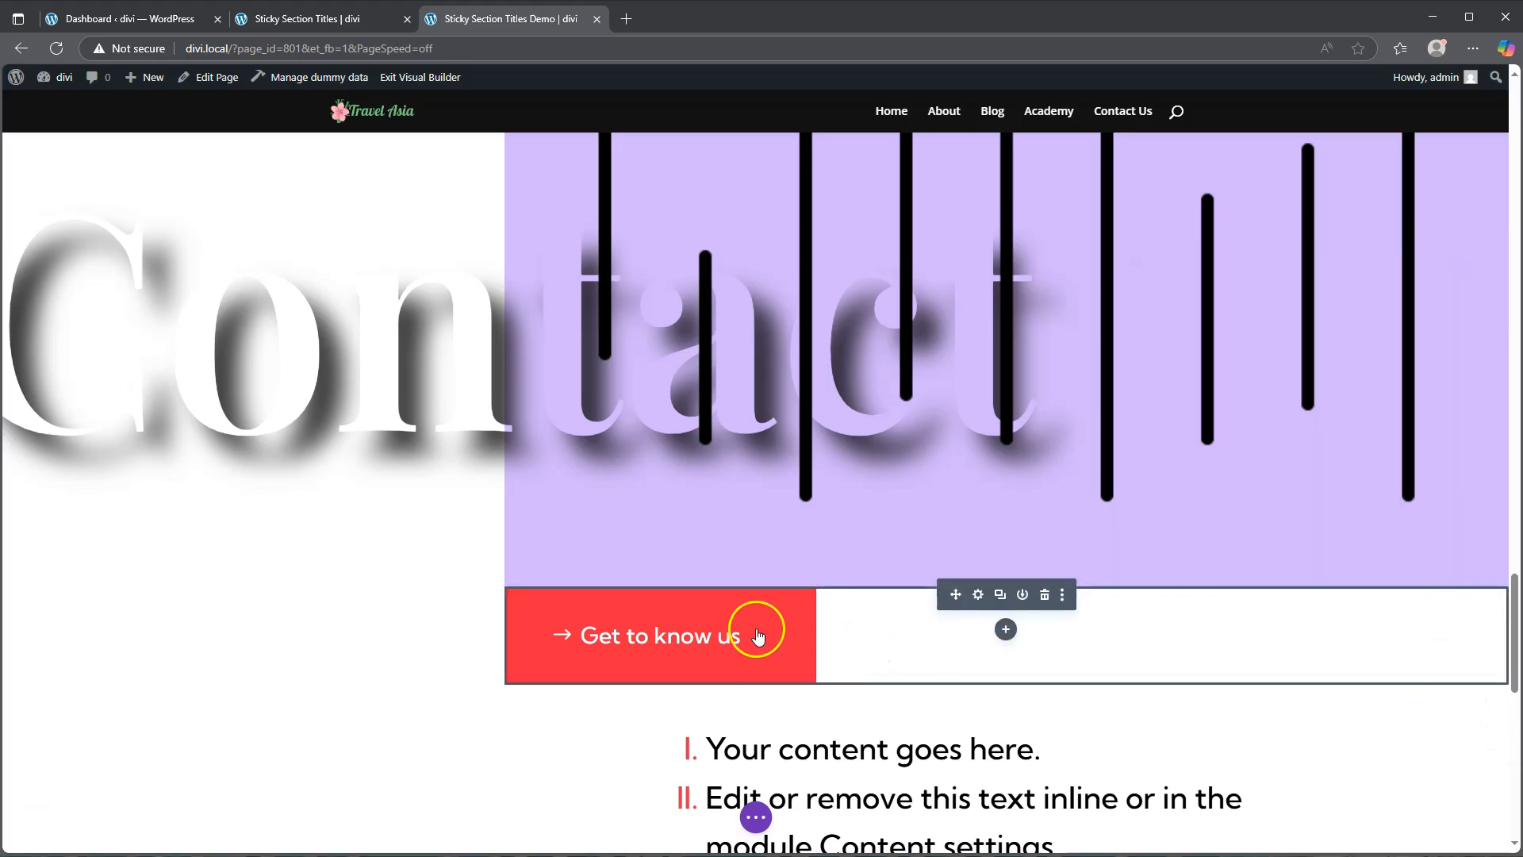
left_click(979, 597)
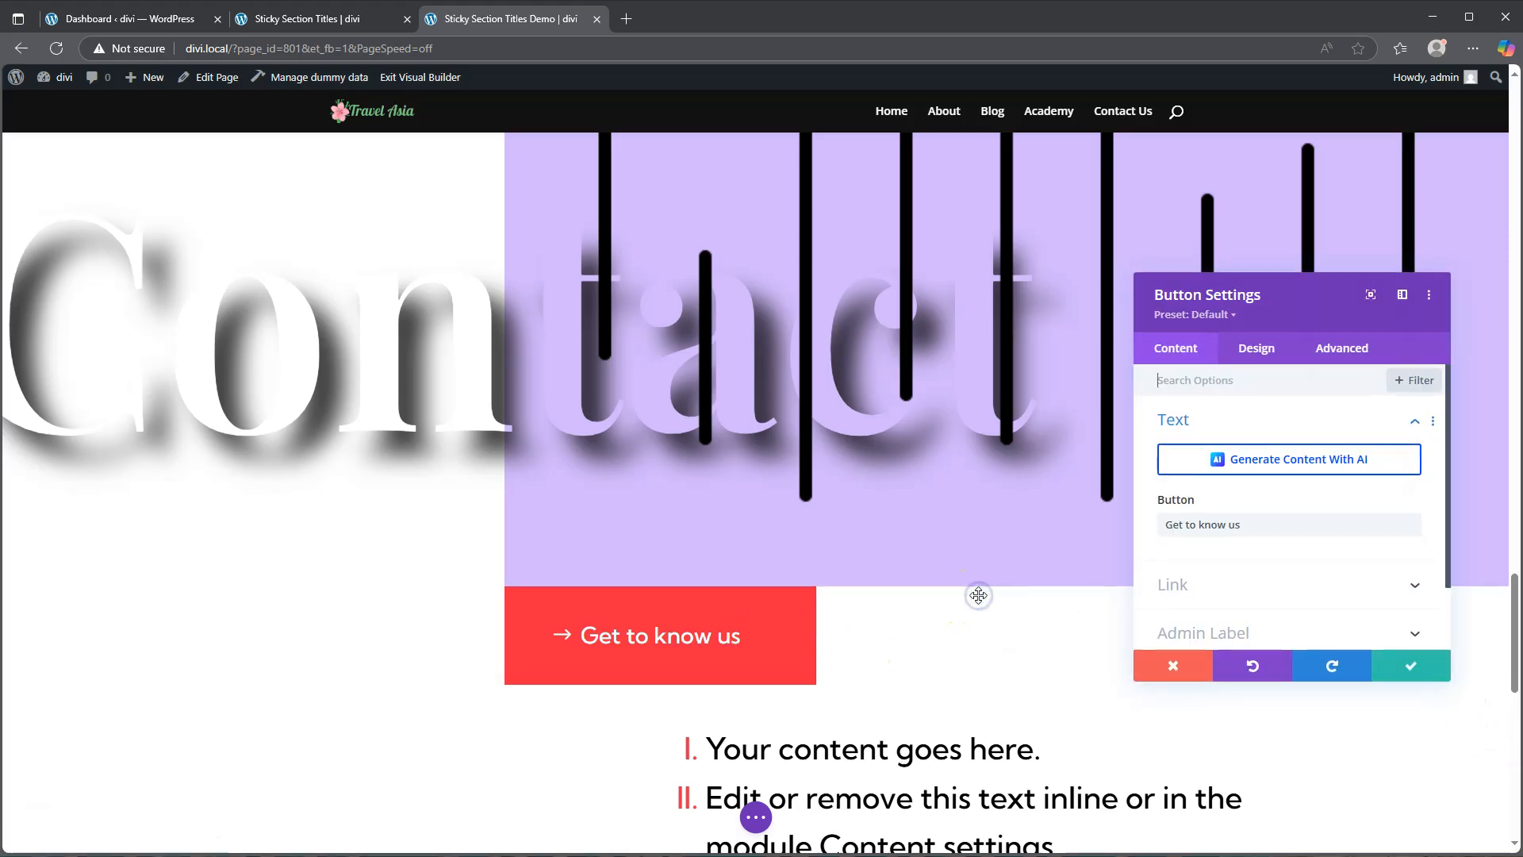
left_click(1256, 349)
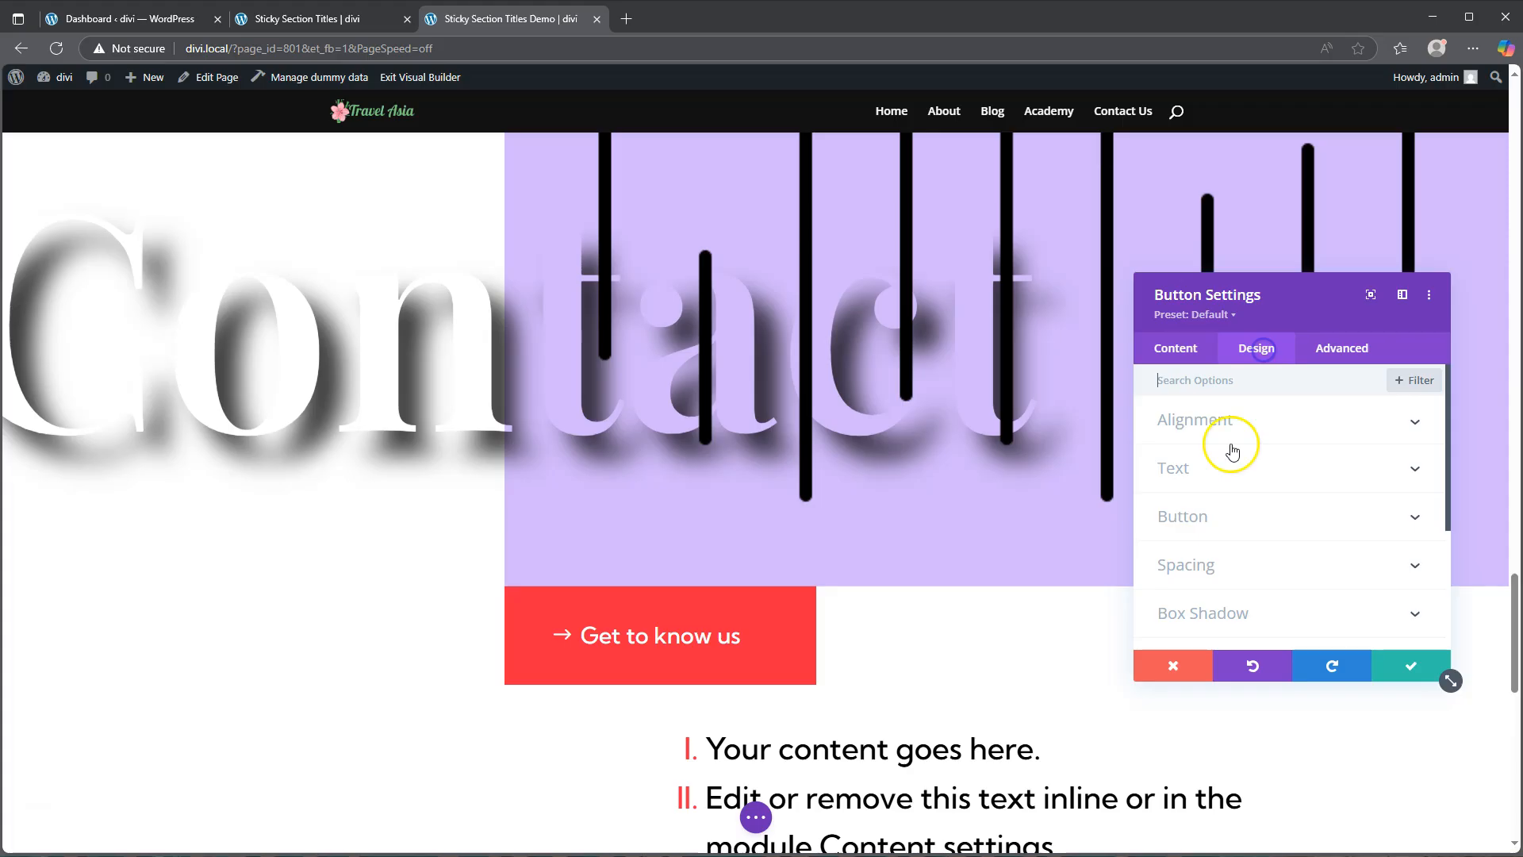
left_click(1212, 516)
scroll(1277, 553, "down", 1)
scroll(1278, 552, "down", 3)
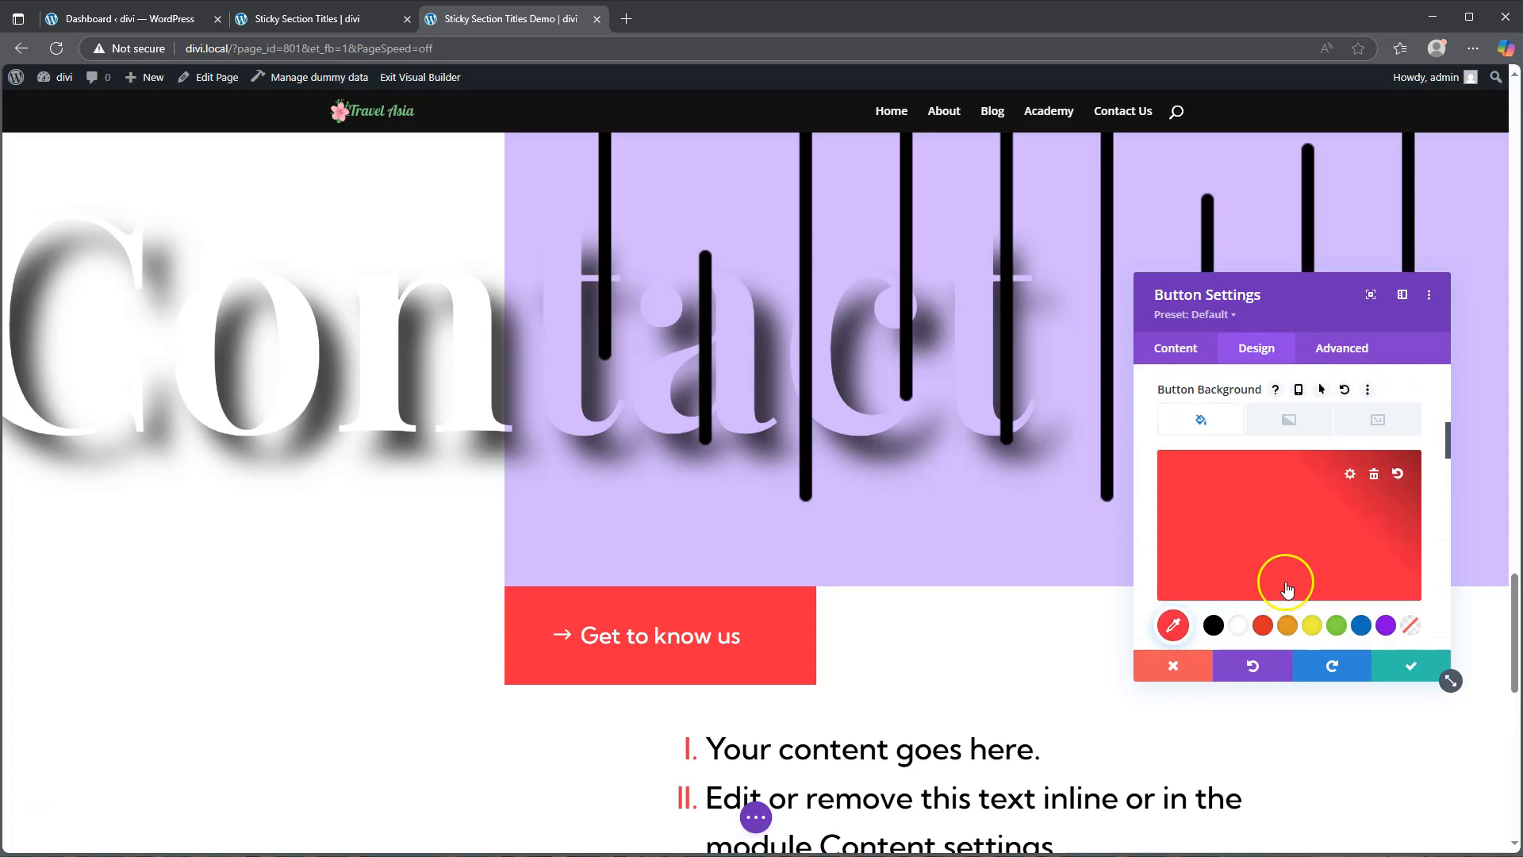
left_click(1386, 625)
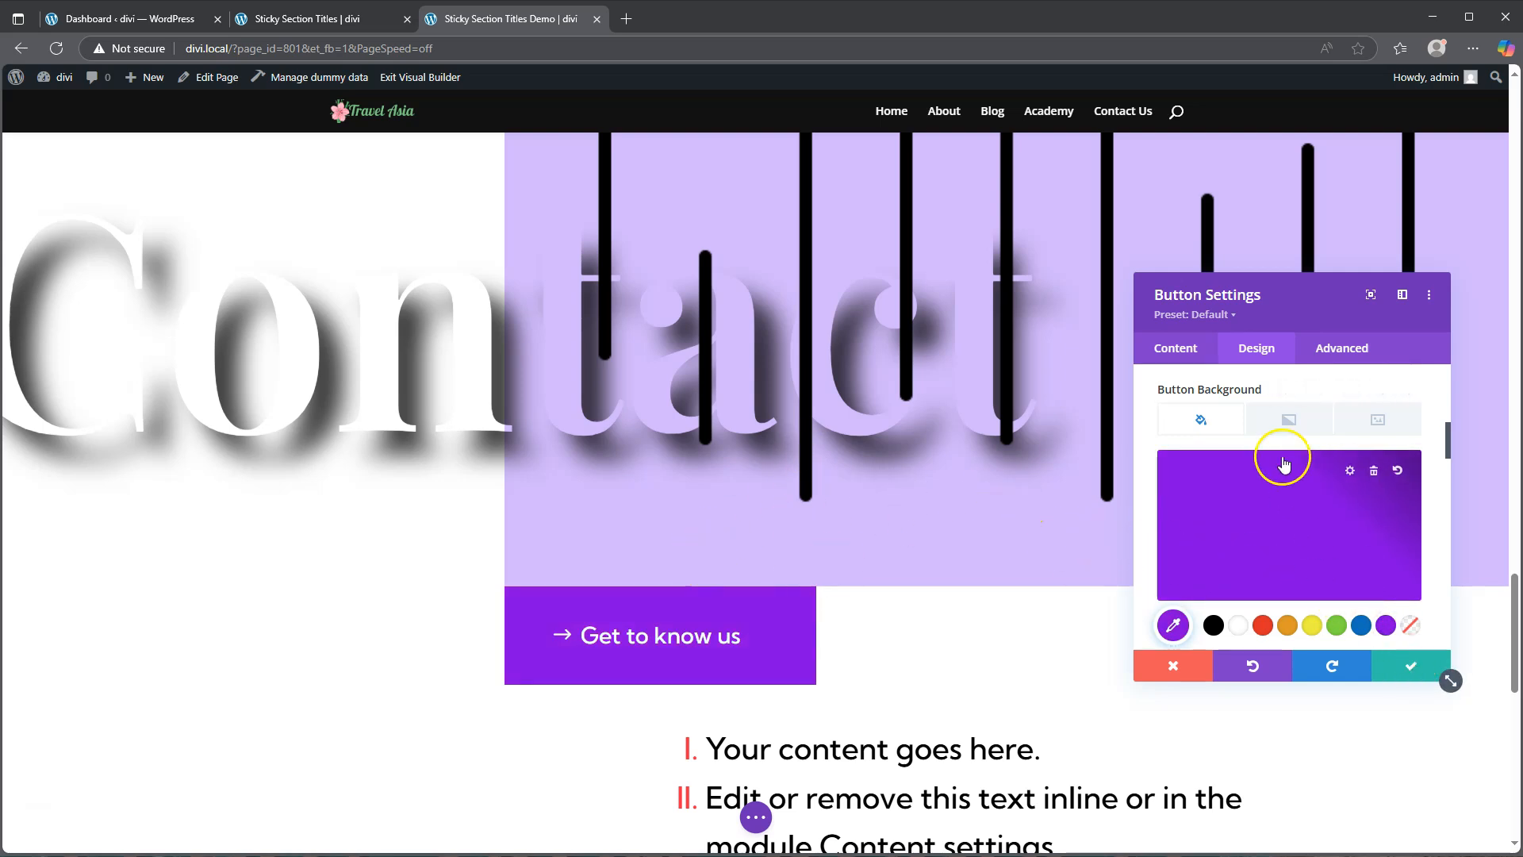
Step: Change the Contact button's text to Get in touch and save the button settings
left_click(1176, 348)
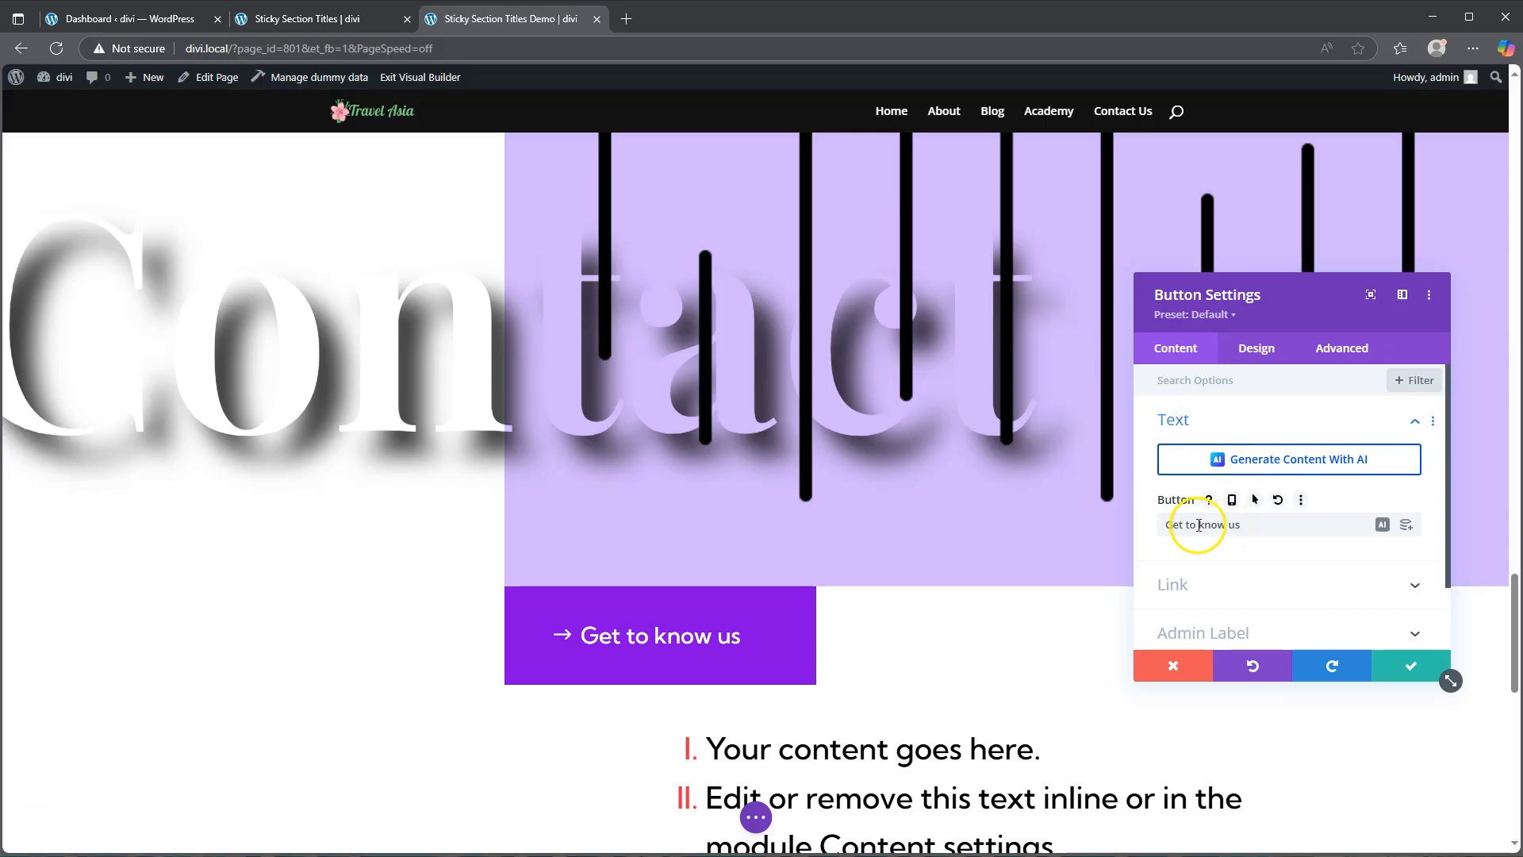
left_click_drag(1197, 525, 1274, 530)
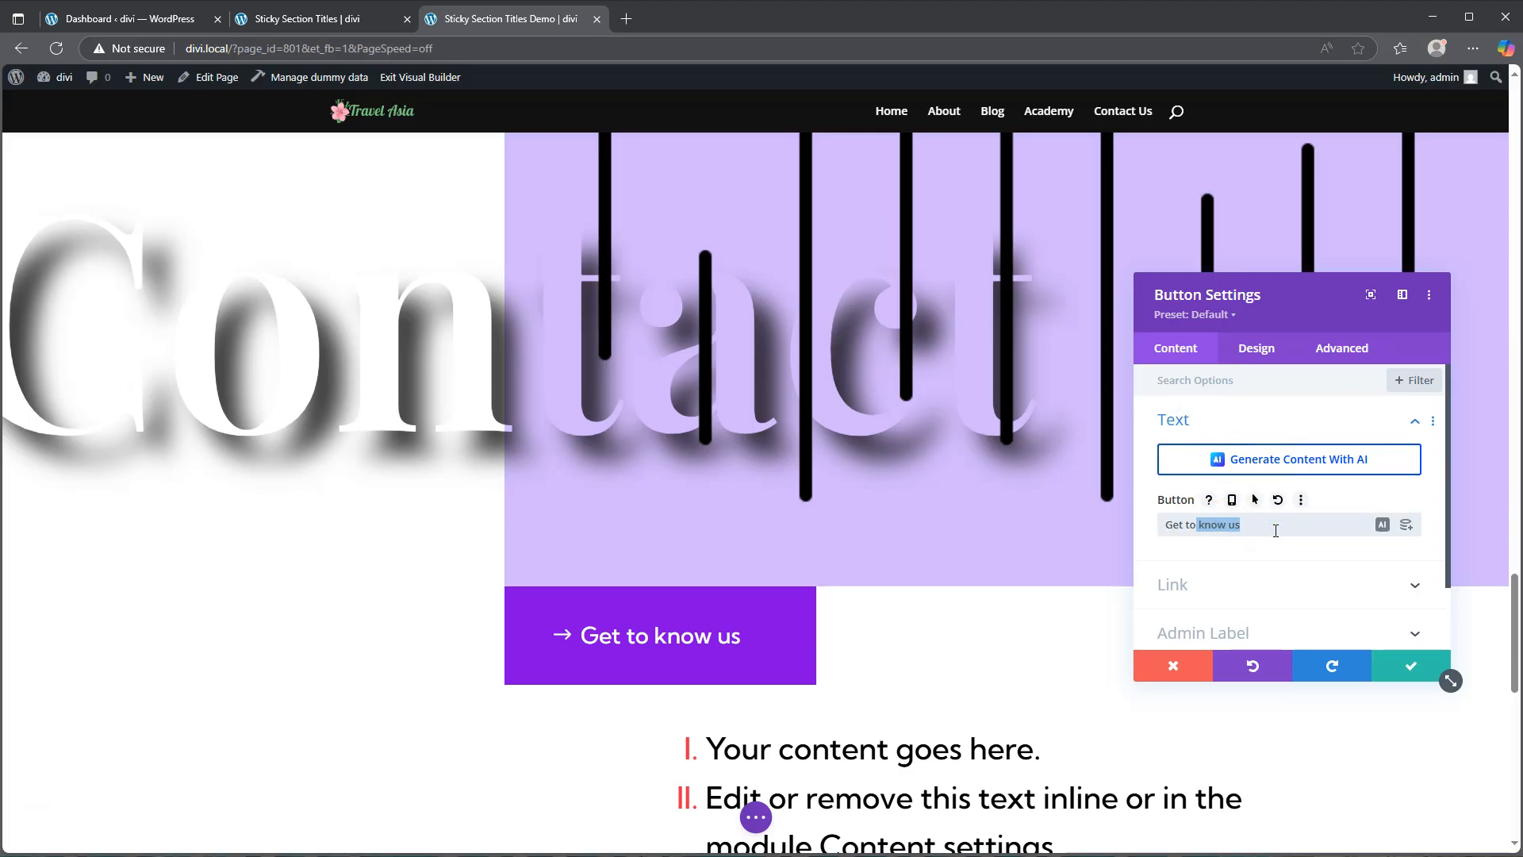
type("touch")
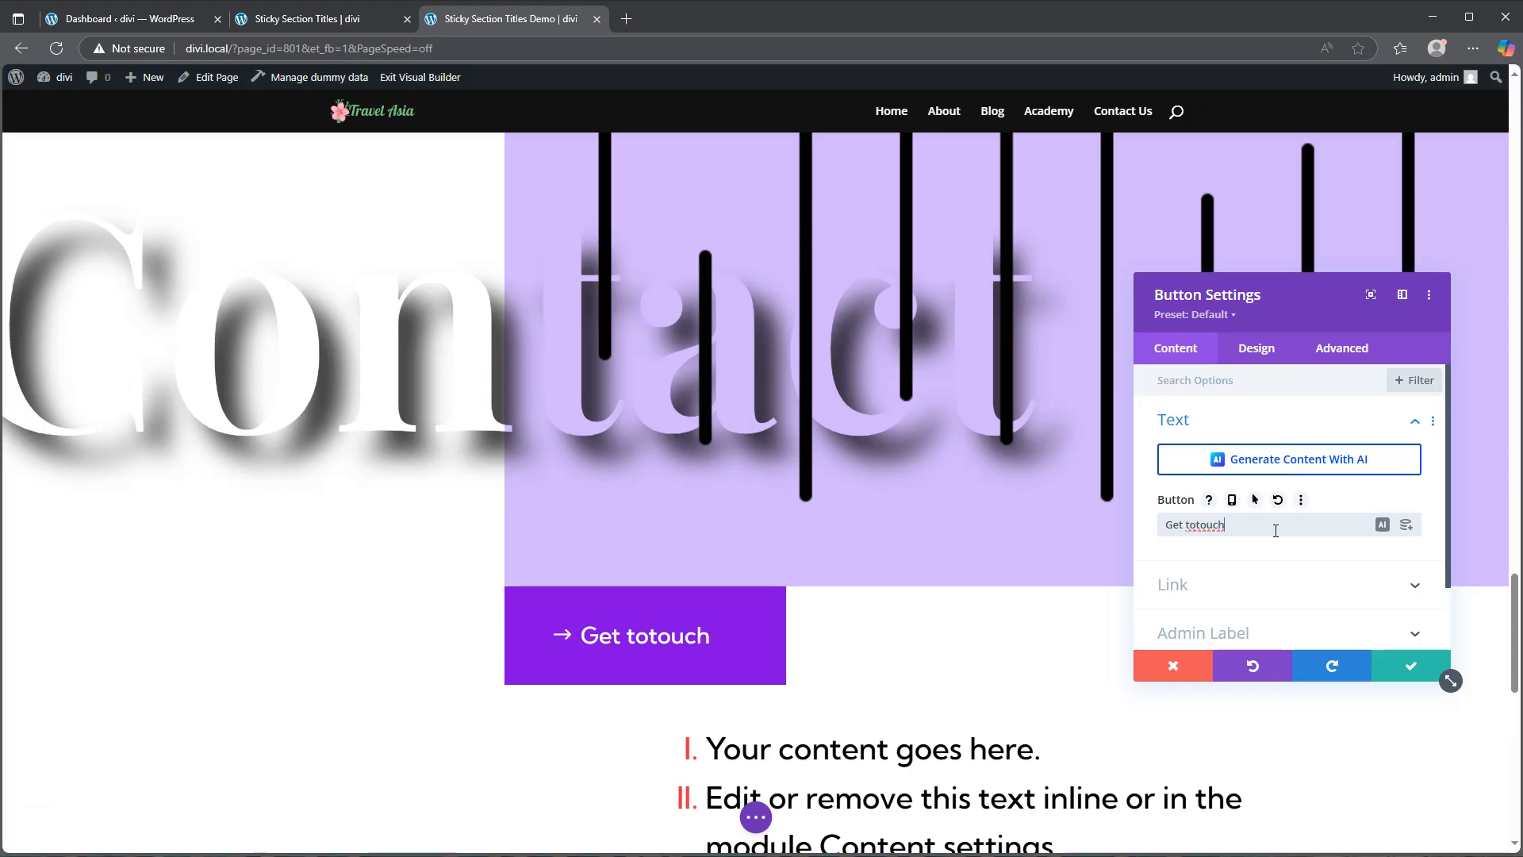
left_click(1197, 527)
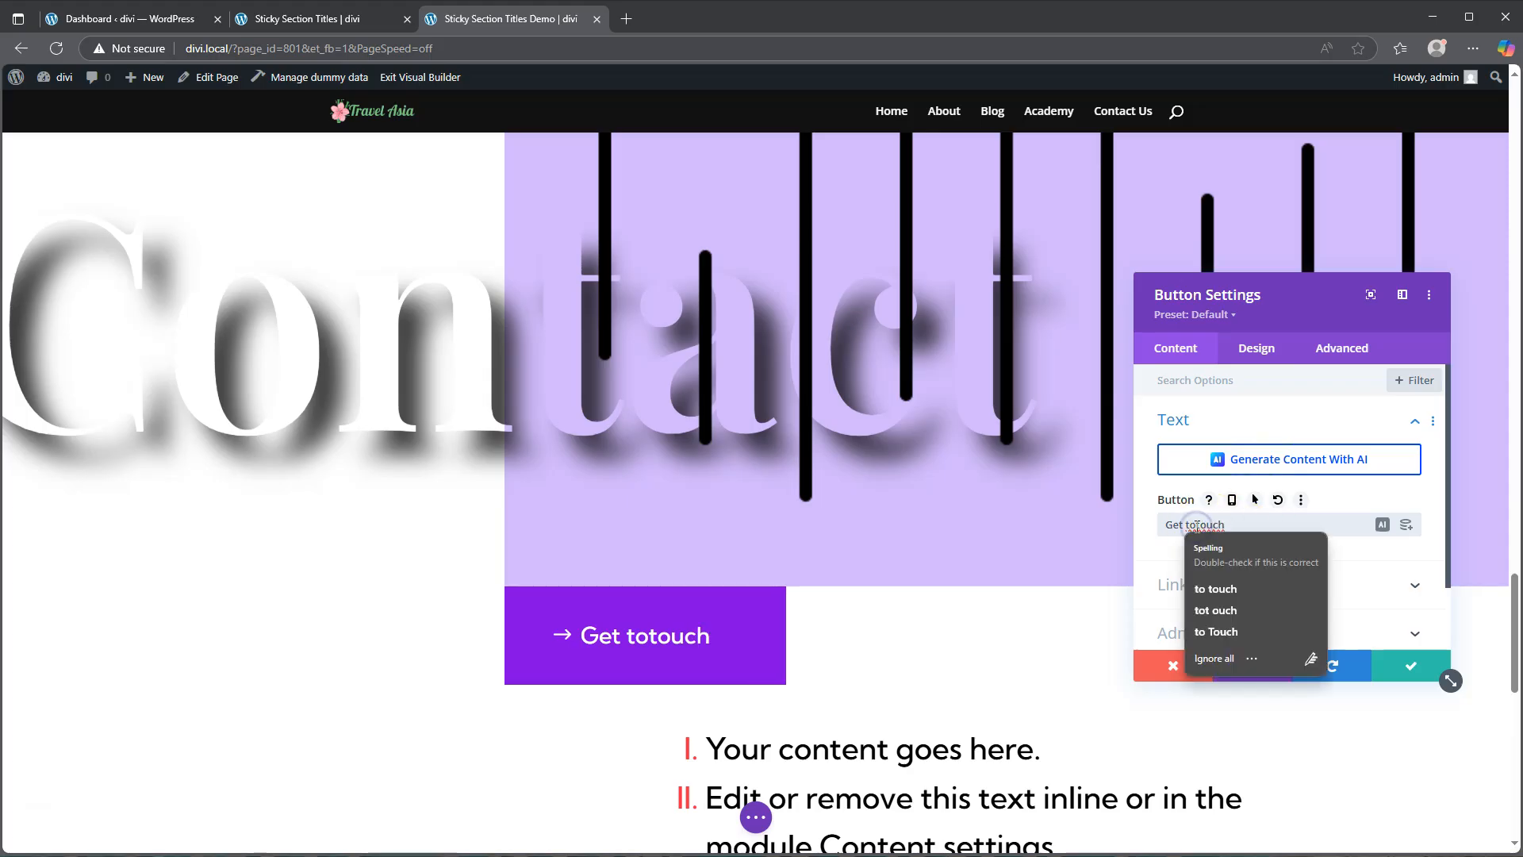
key("BackSpace")
key("BackSpace")
type("in")
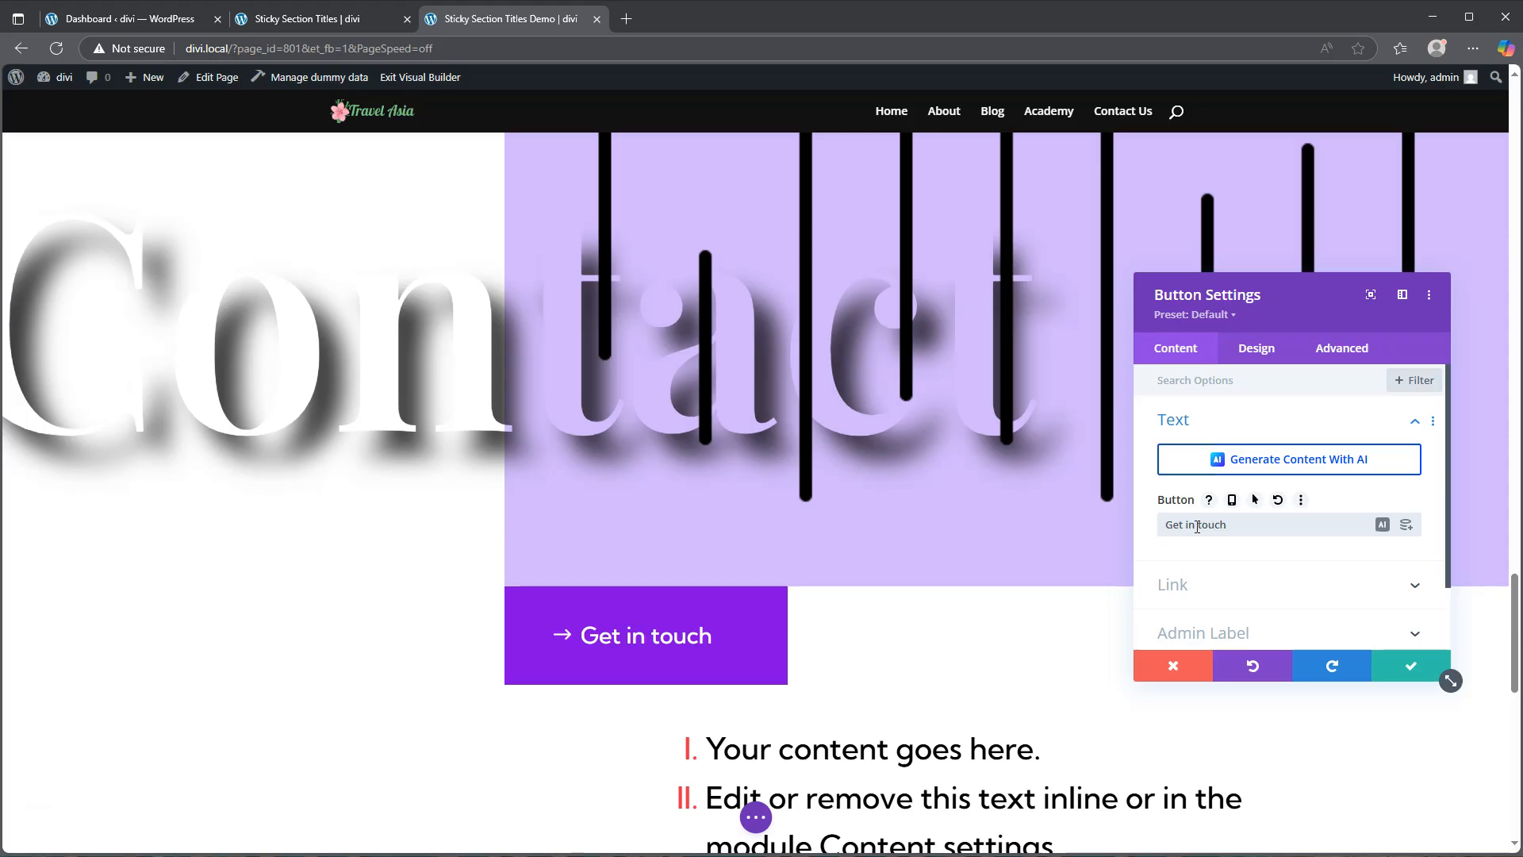
left_click(1408, 667)
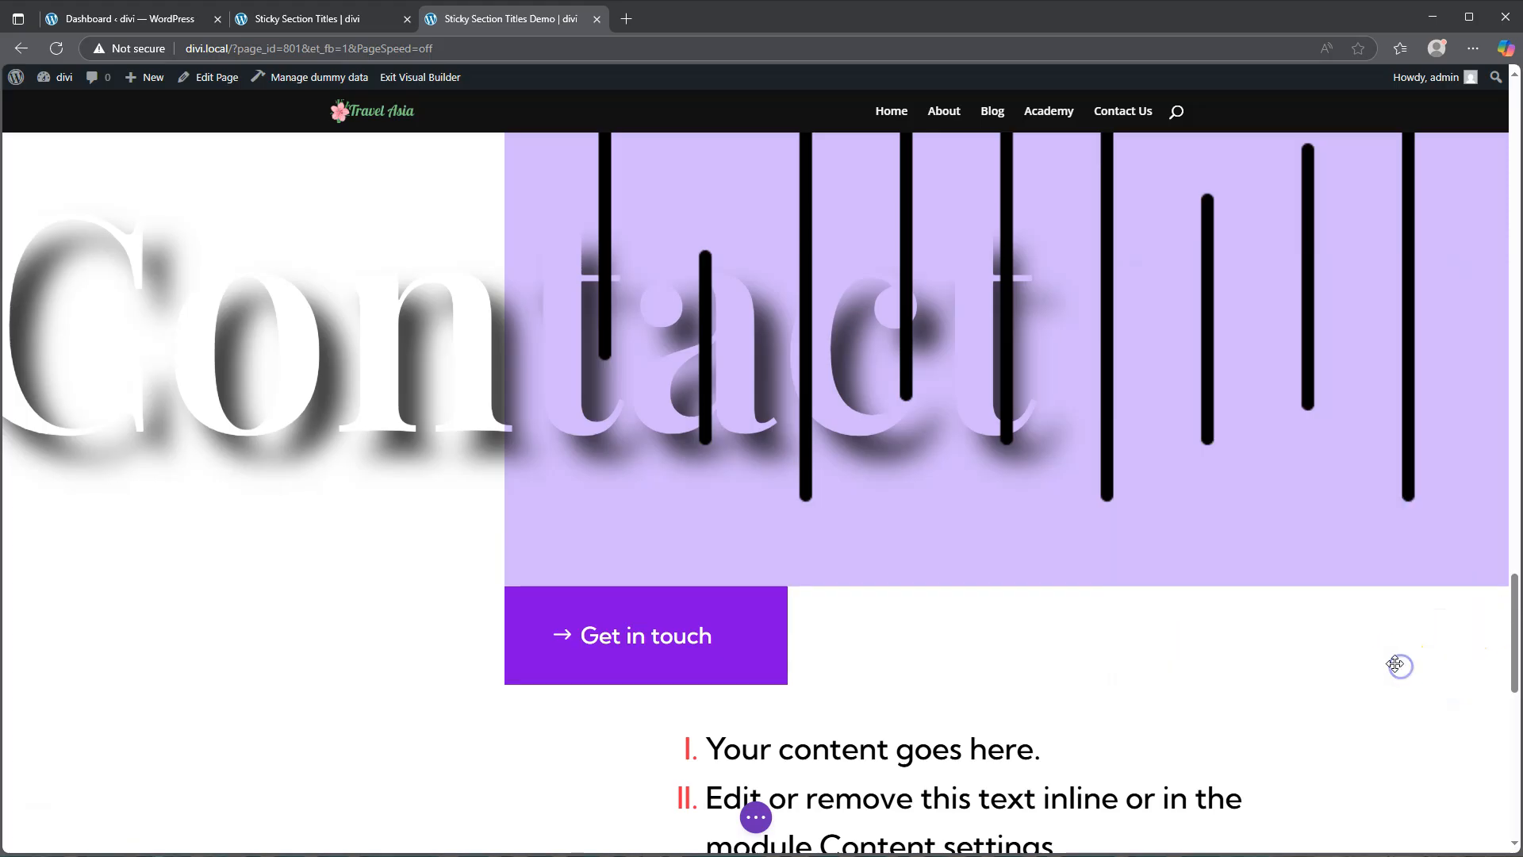
Step: Save the page as a draft and exit the Visual Builder
scroll(996, 468, "up", 5)
scroll(1001, 475, "up", 5)
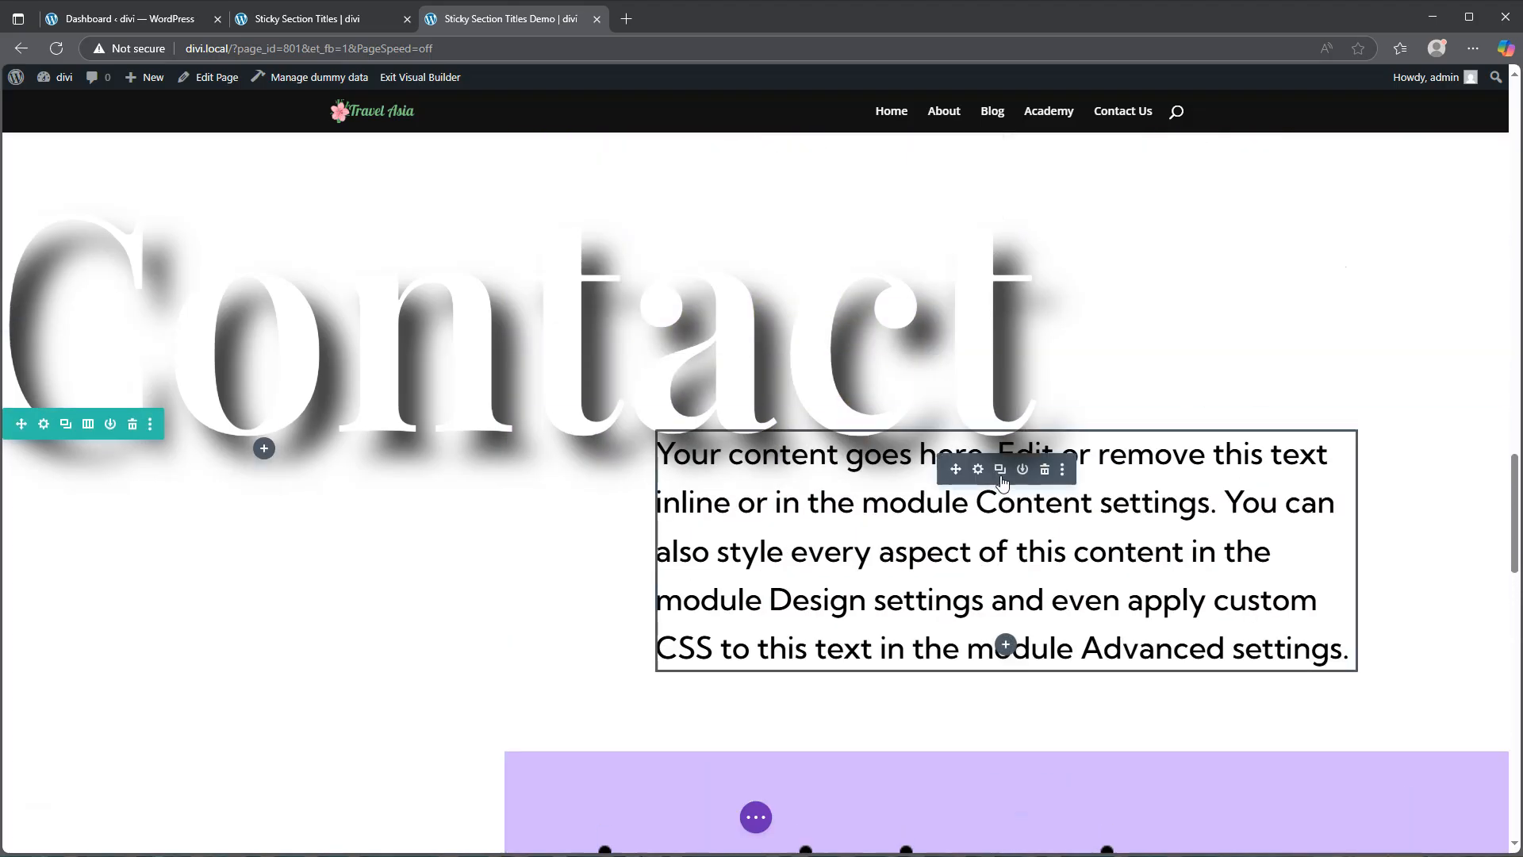
scroll(1002, 480, "up", 15)
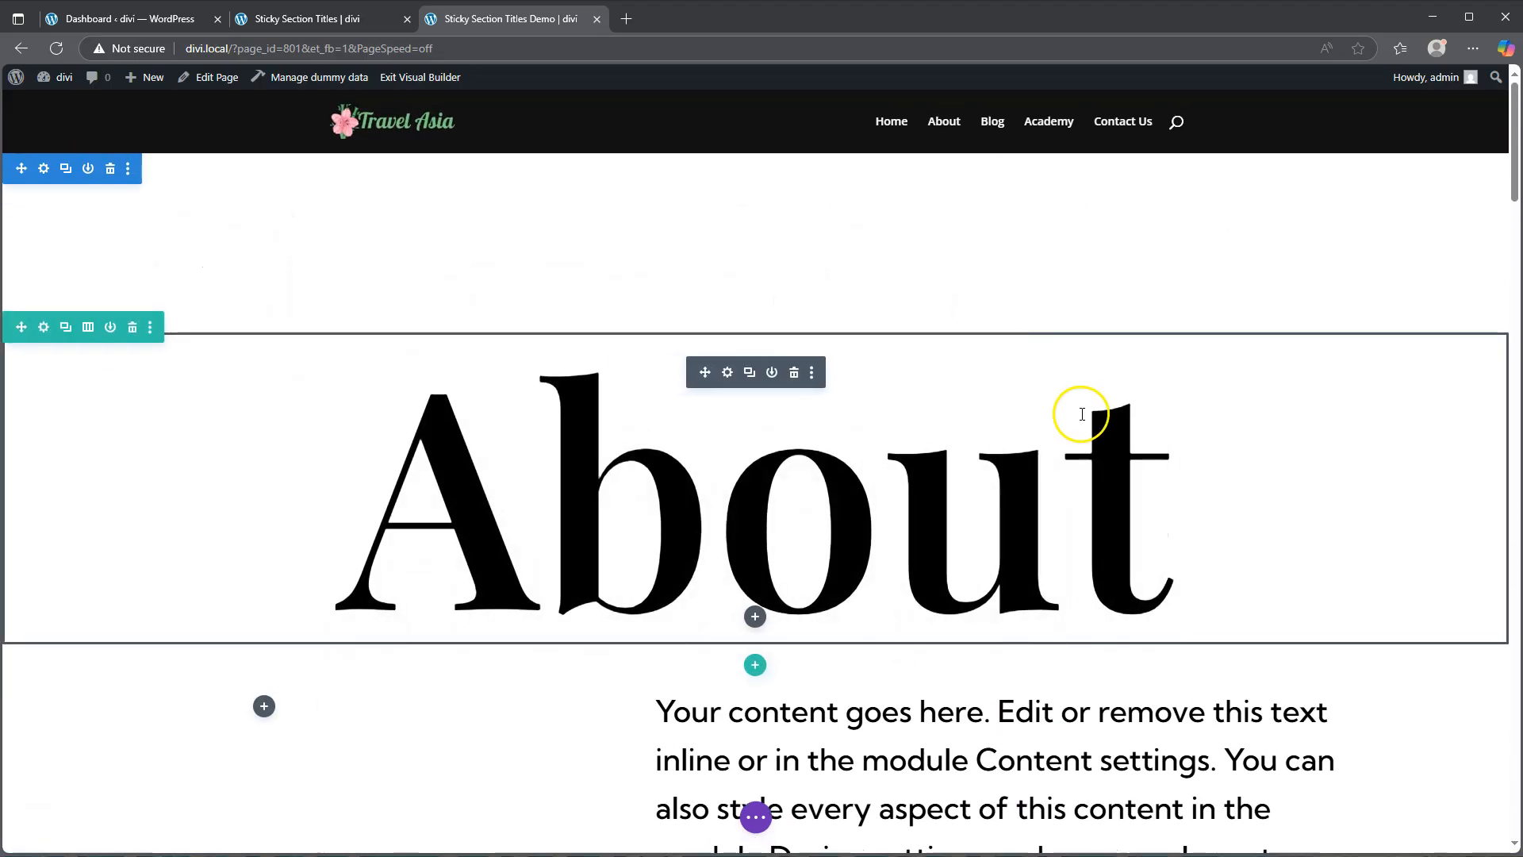
left_click(754, 815)
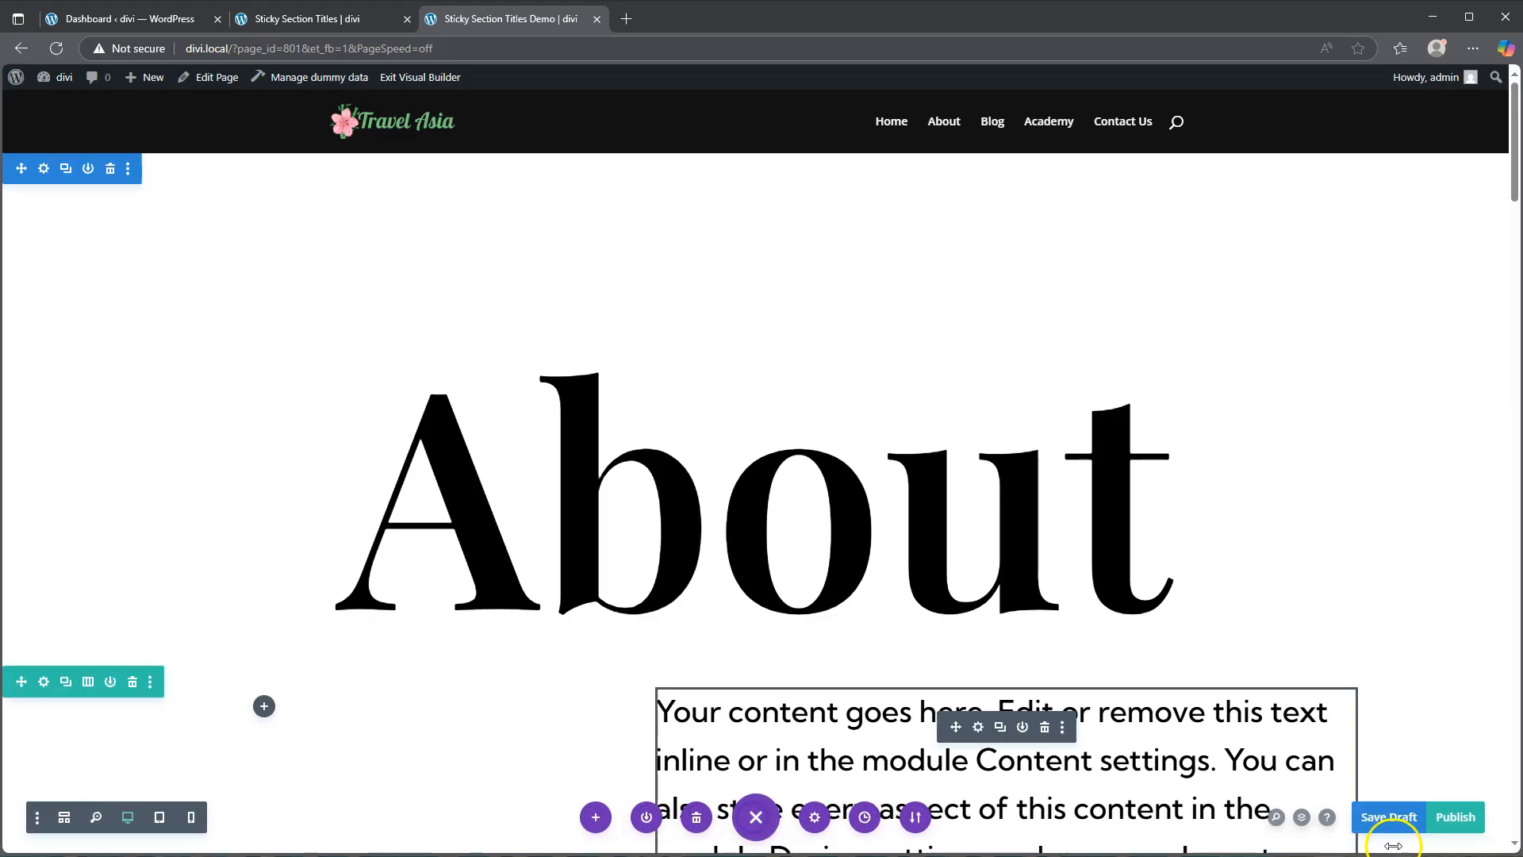
left_click(1388, 817)
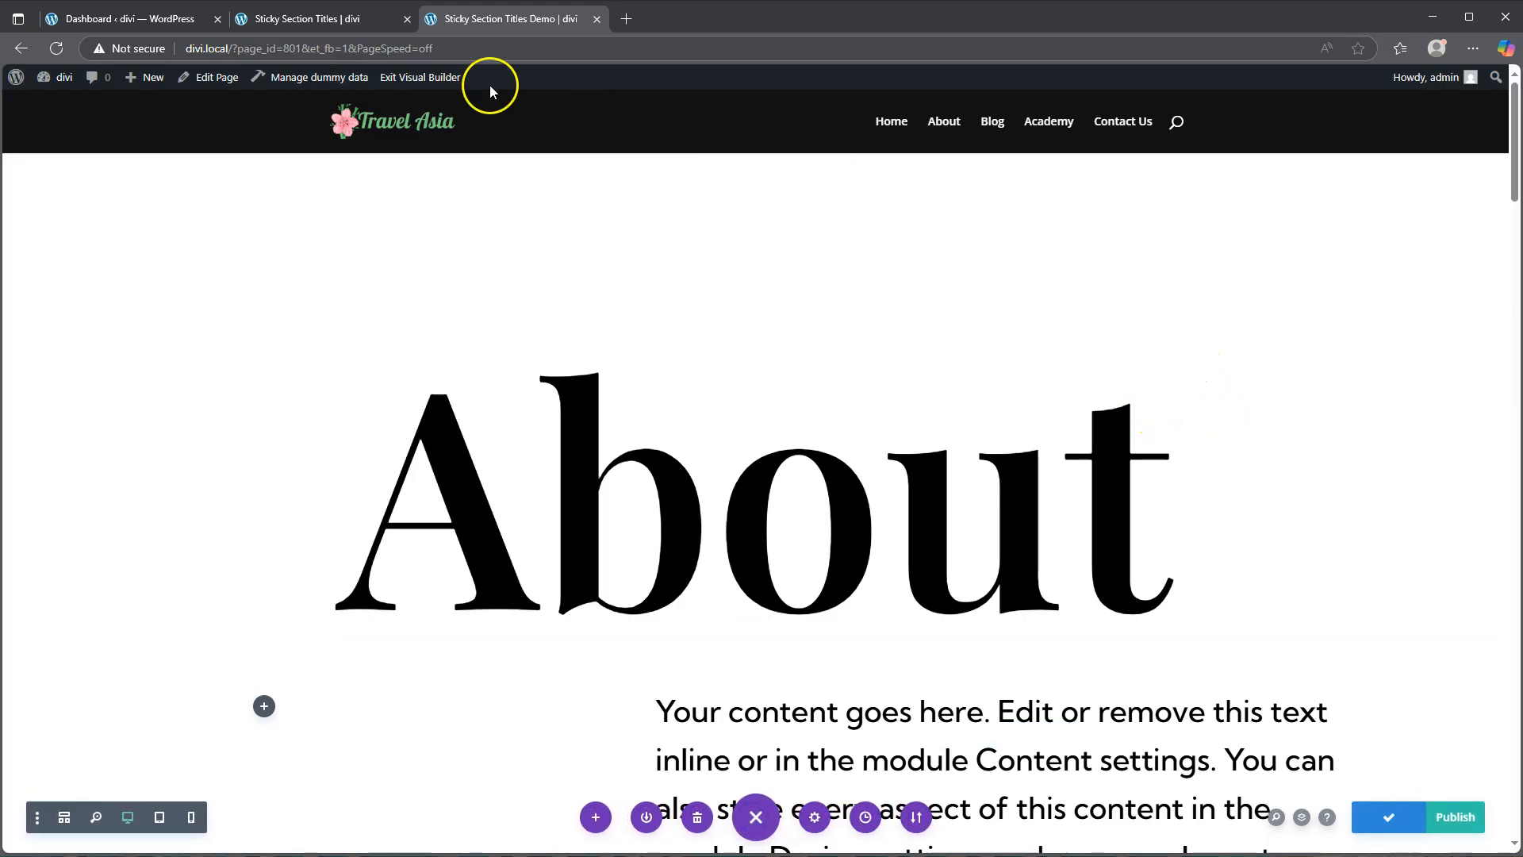
left_click(420, 79)
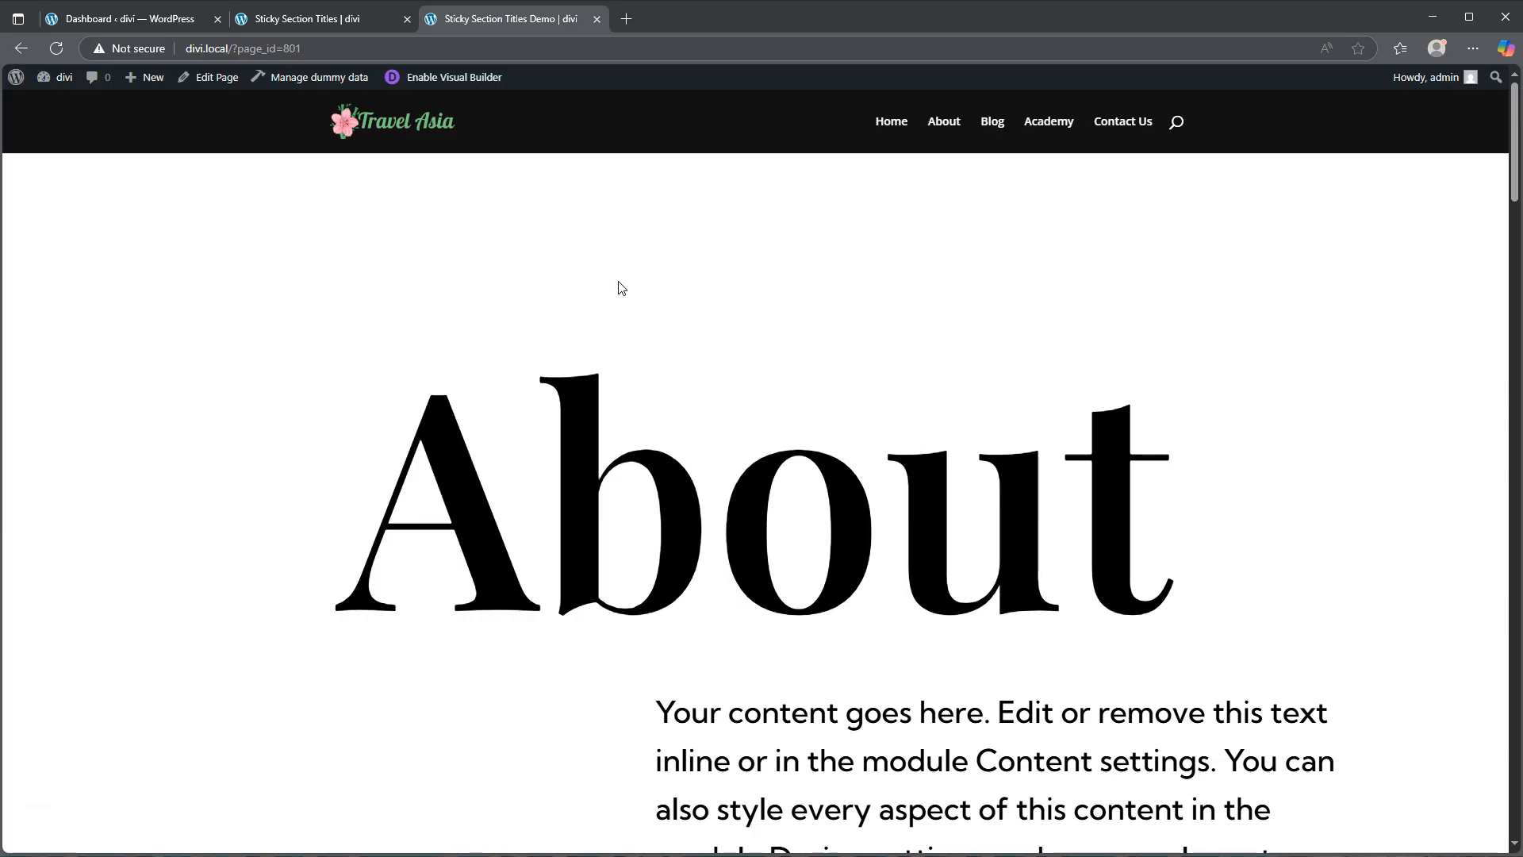
Step: Scroll through the live page to preview the sticky About and Contact section titles
scroll(621, 287, "down", 1)
scroll(619, 294, "down", 2)
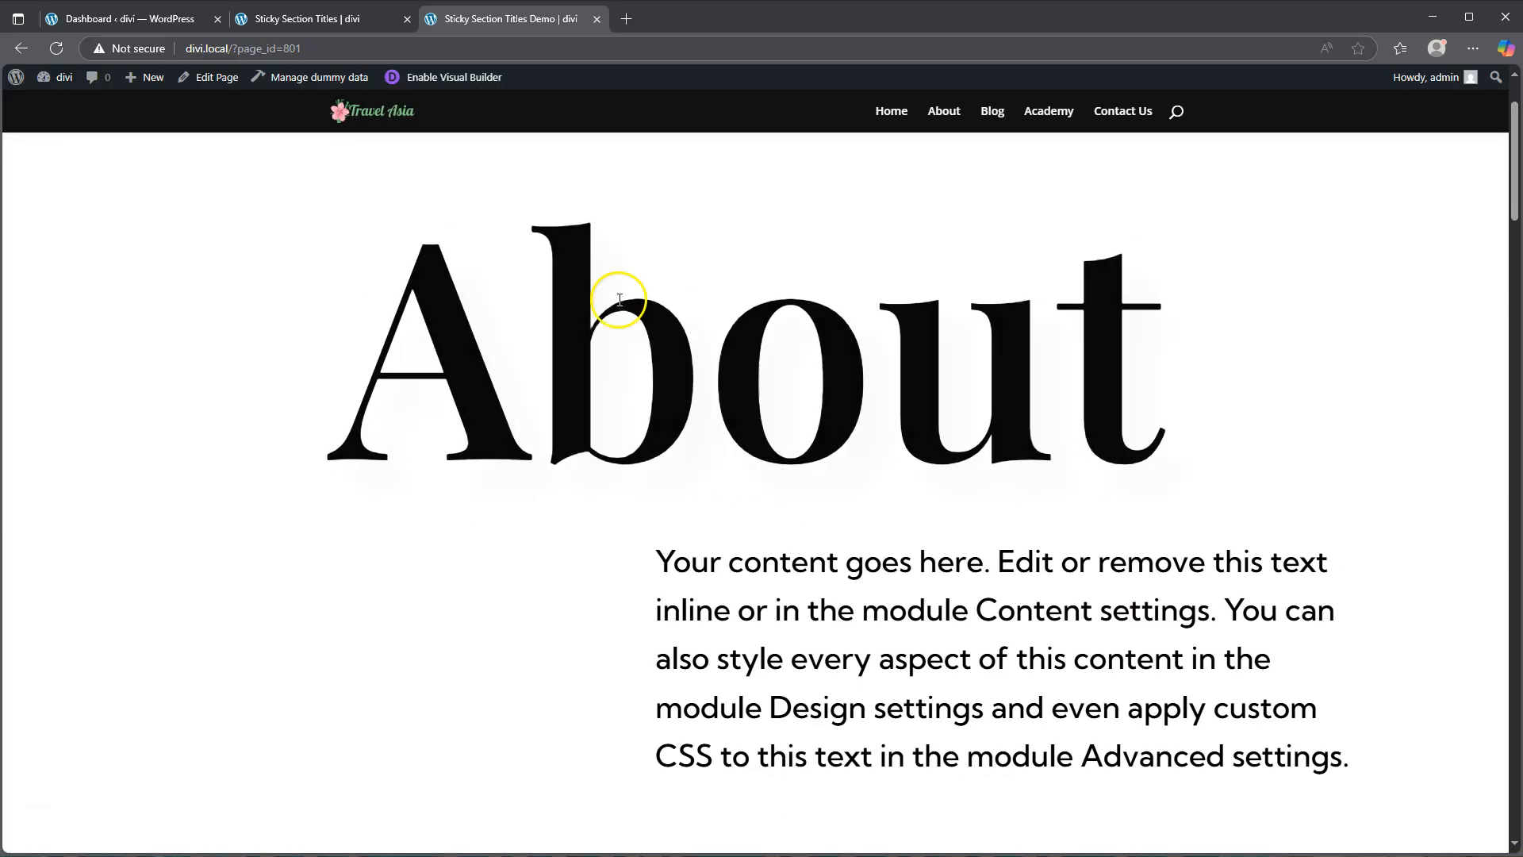
scroll(674, 643, "down", 1)
scroll(674, 643, "down", 5)
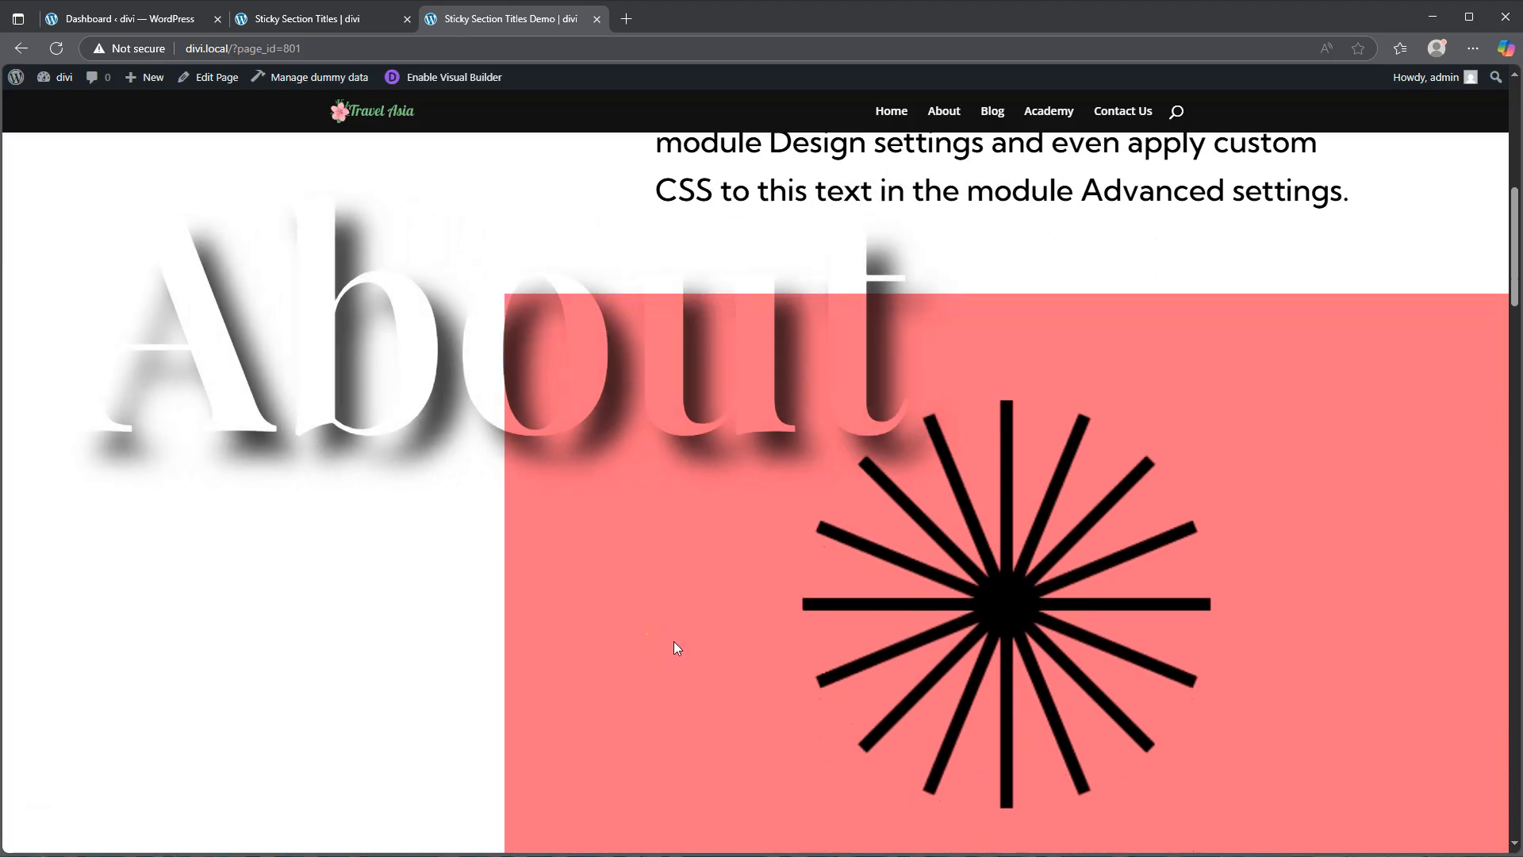
scroll(675, 643, "down", 1)
scroll(675, 647, "down", 3)
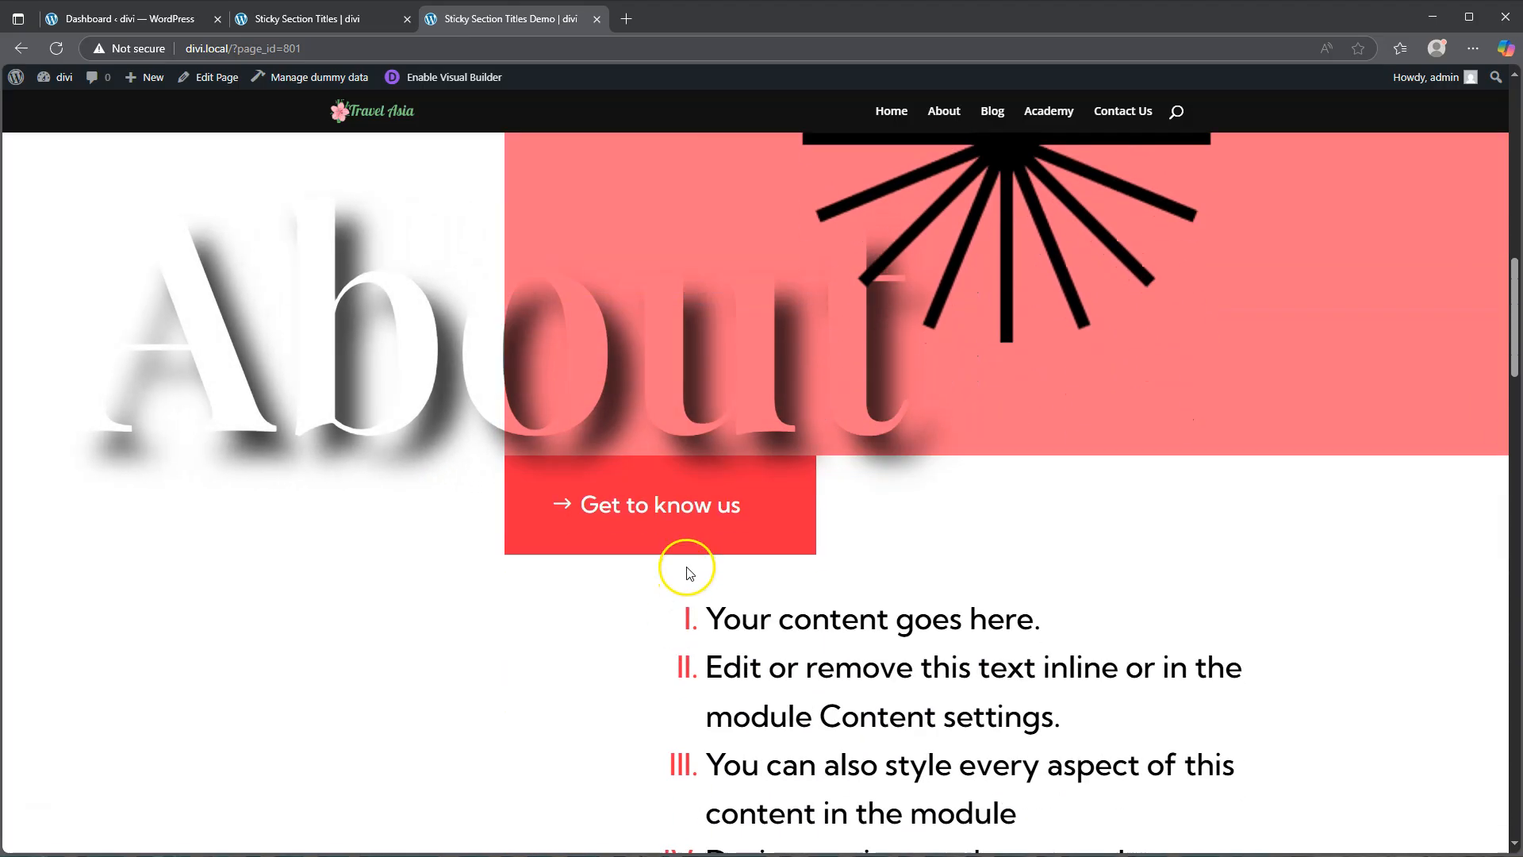
scroll(690, 619, "down", 9)
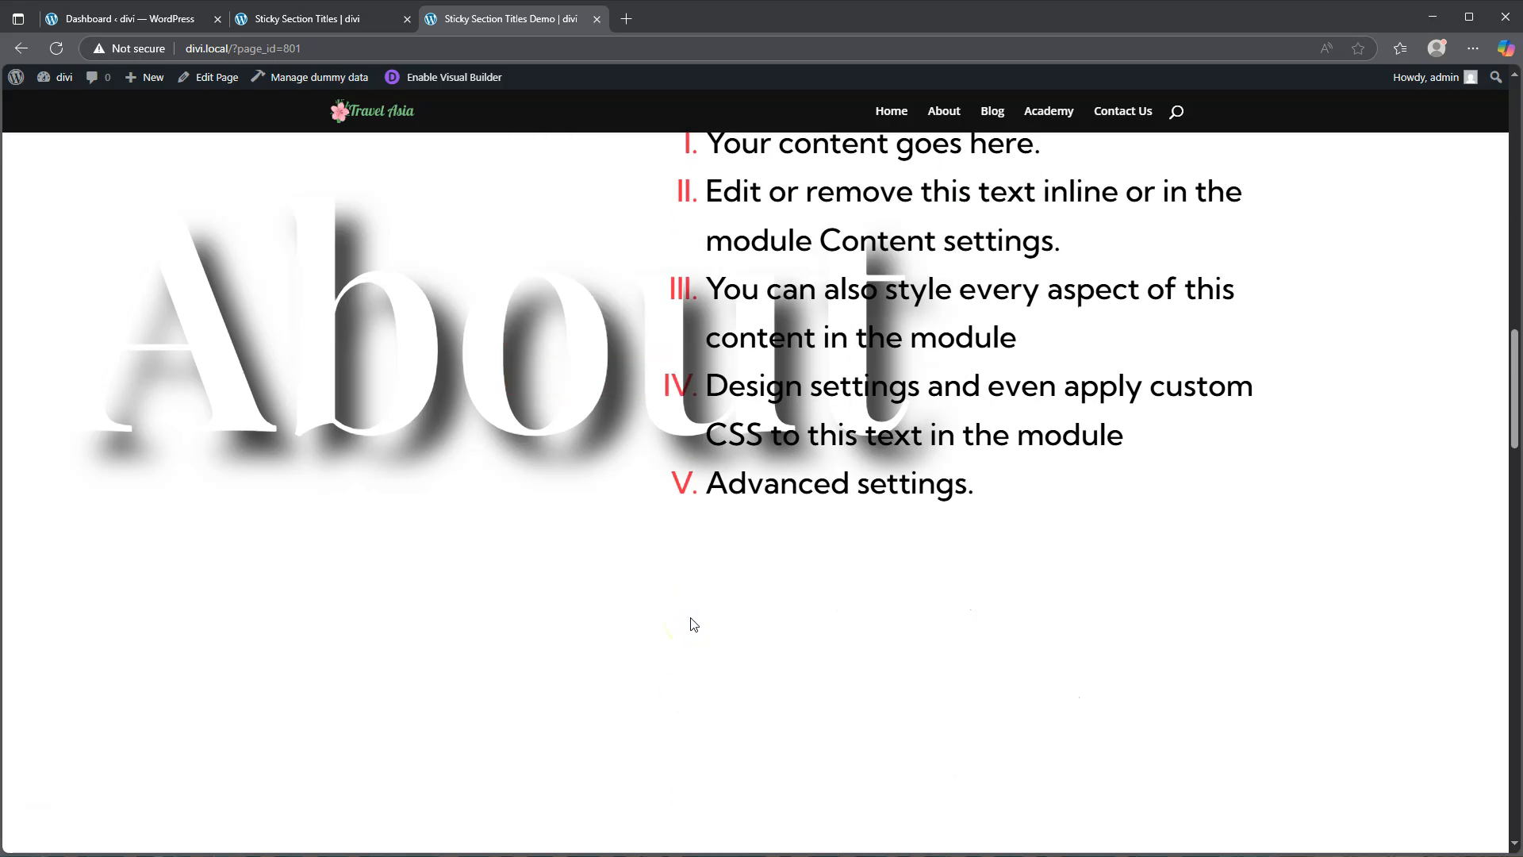
scroll(692, 618, "down", 6)
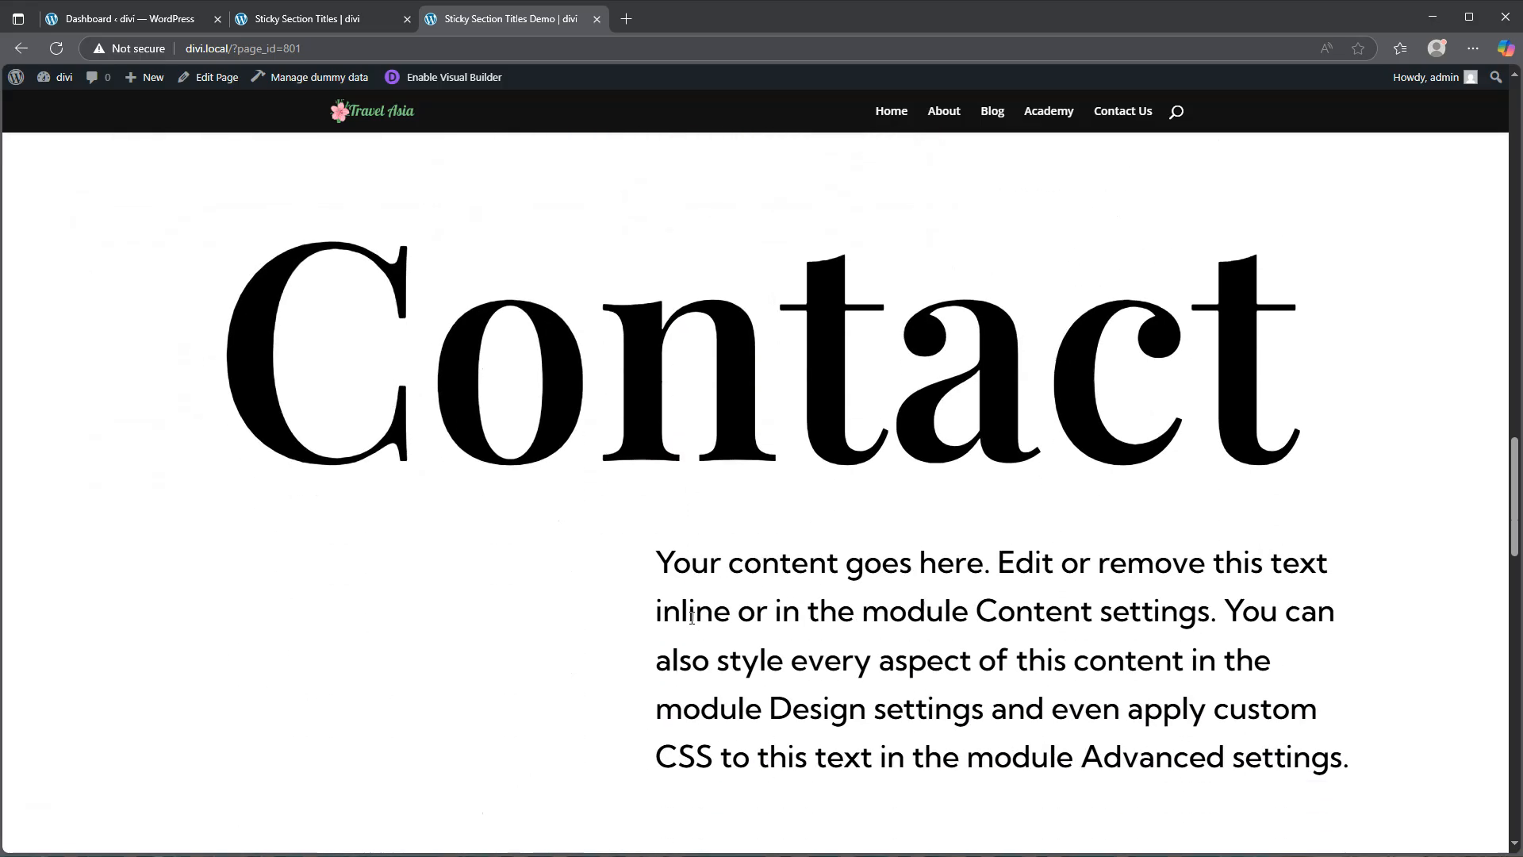
scroll(692, 624, "down", 8)
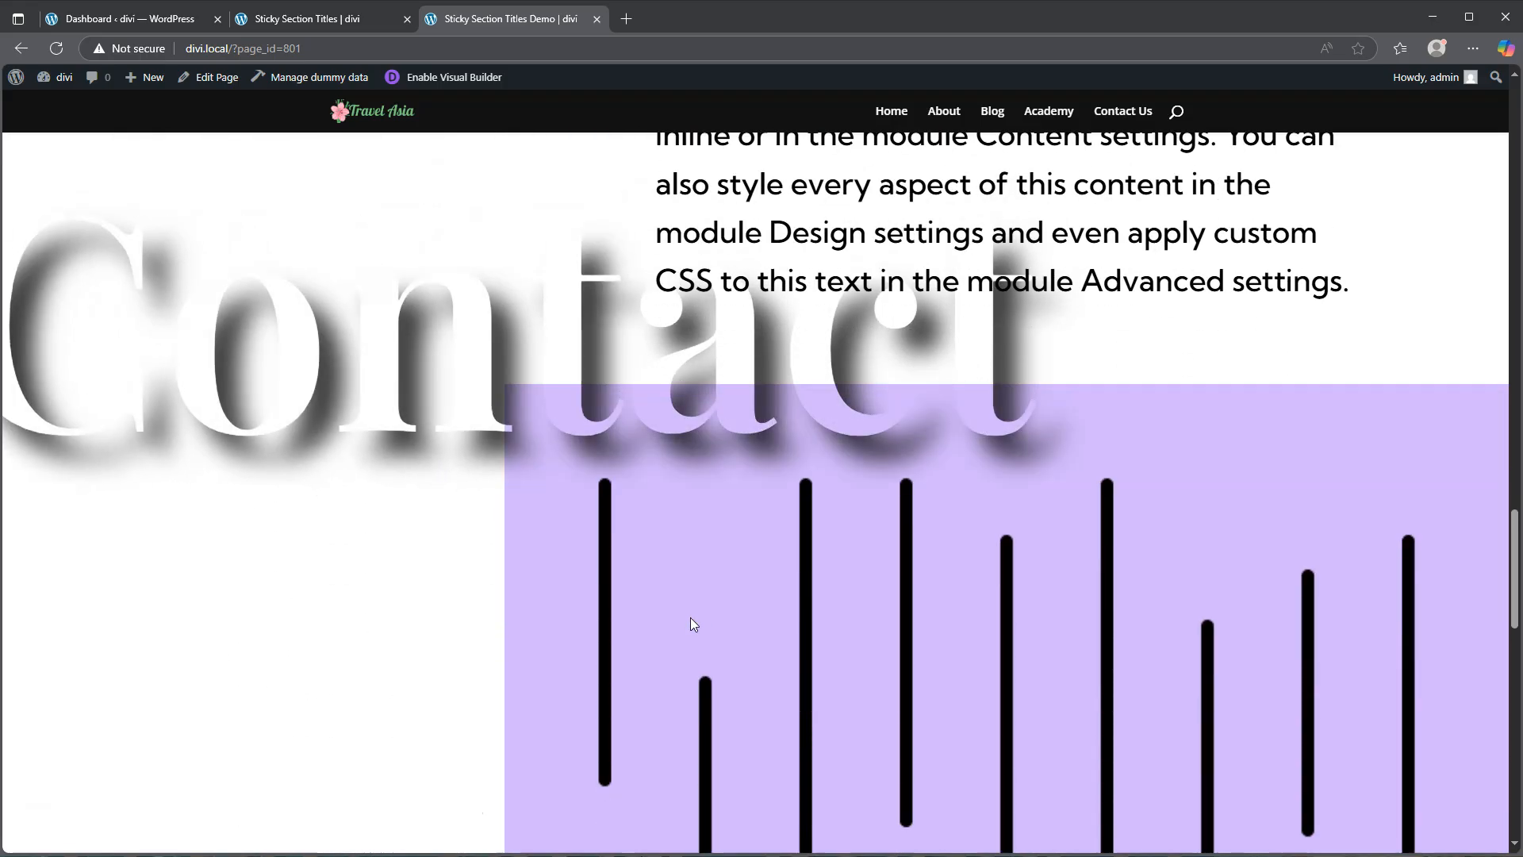
scroll(691, 623, "down", 10)
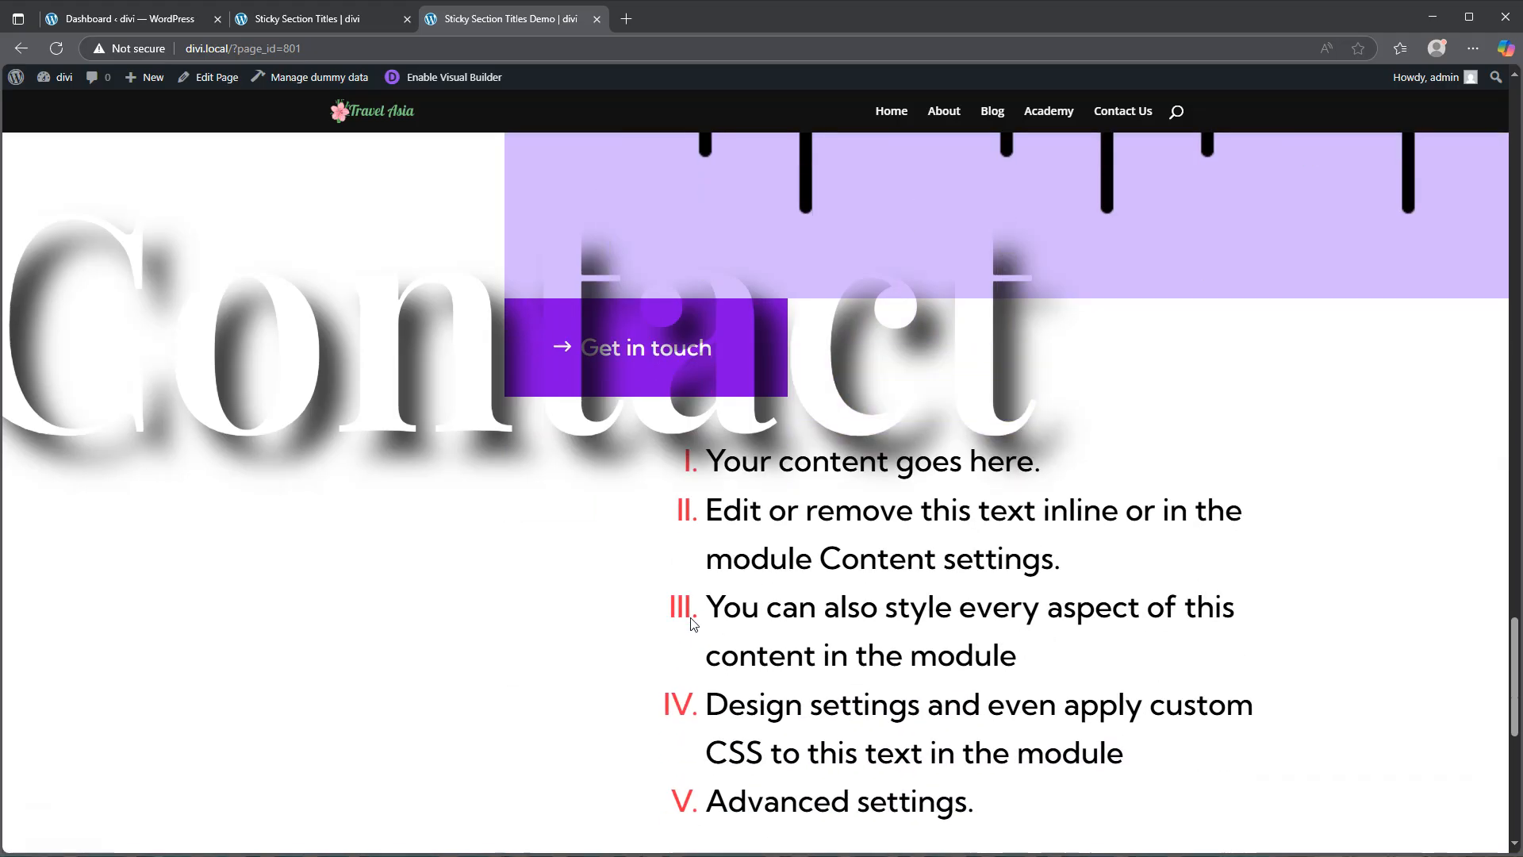
scroll(691, 624, "down", 3)
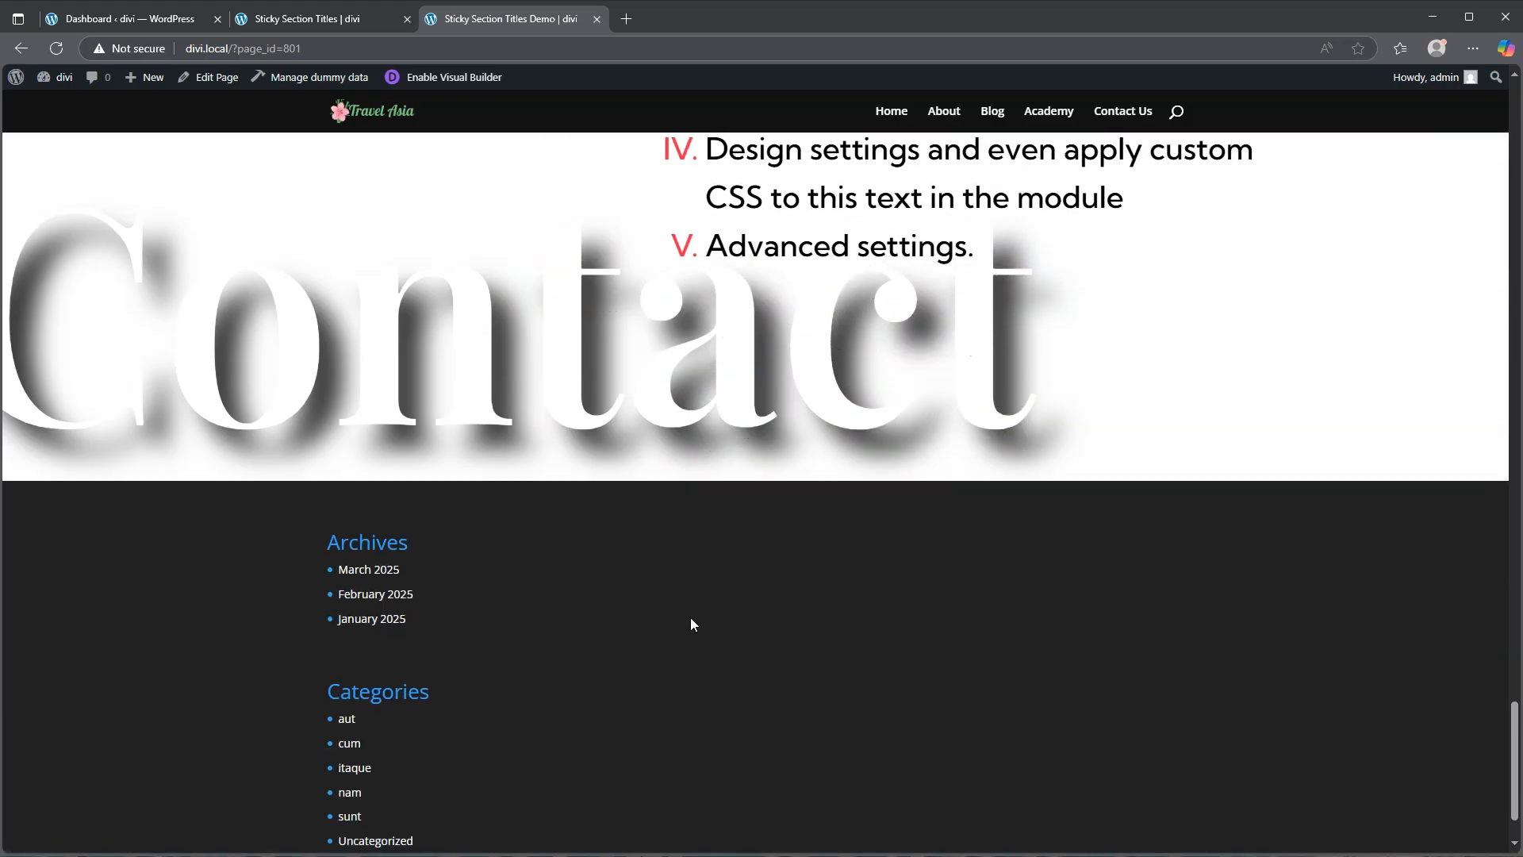
scroll(690, 617, "up", 20)
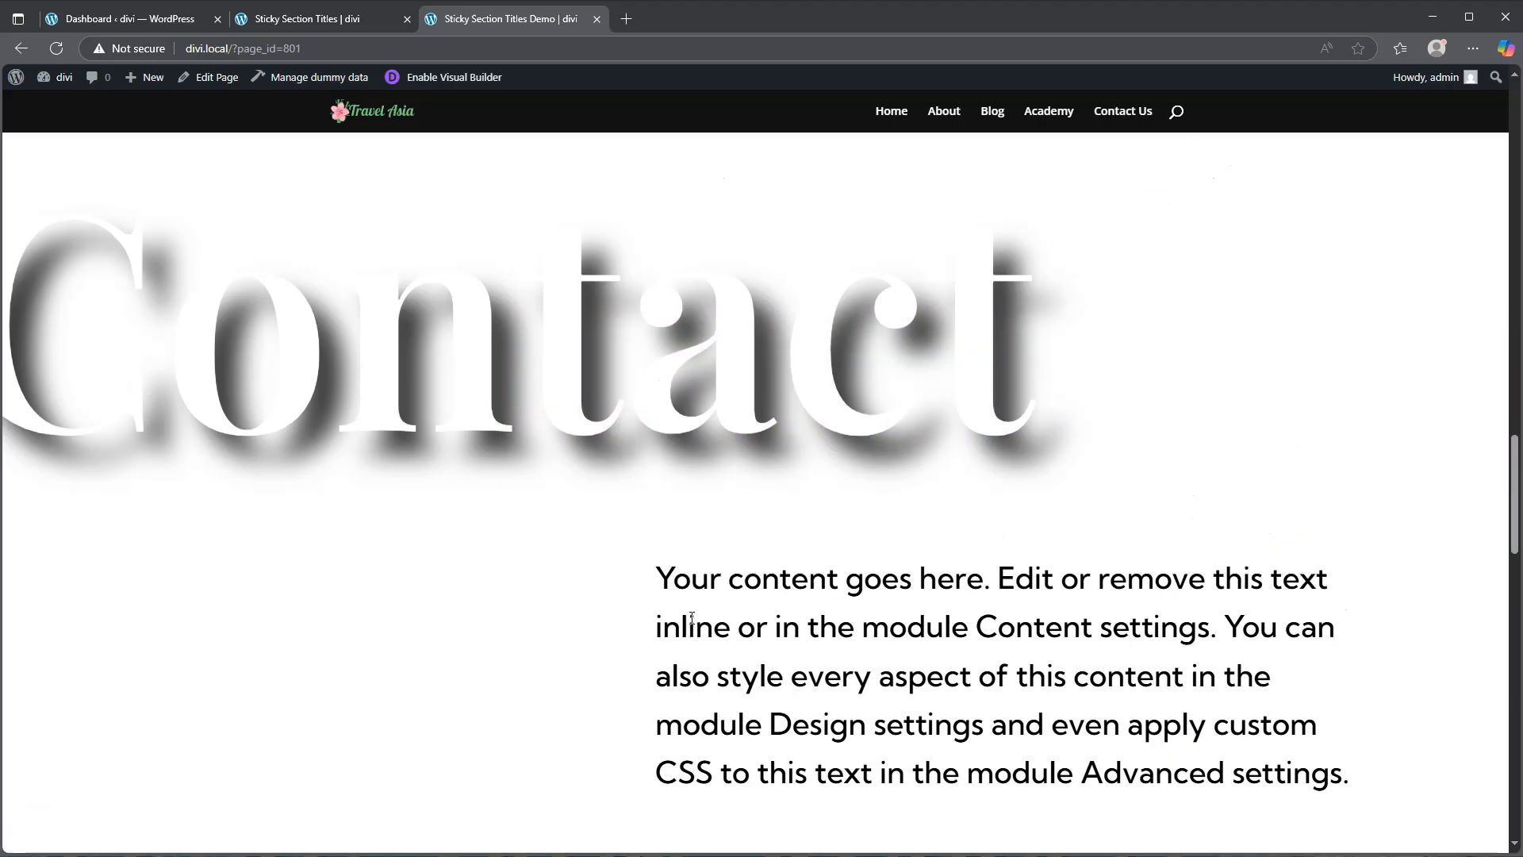
scroll(690, 617, "up", 15)
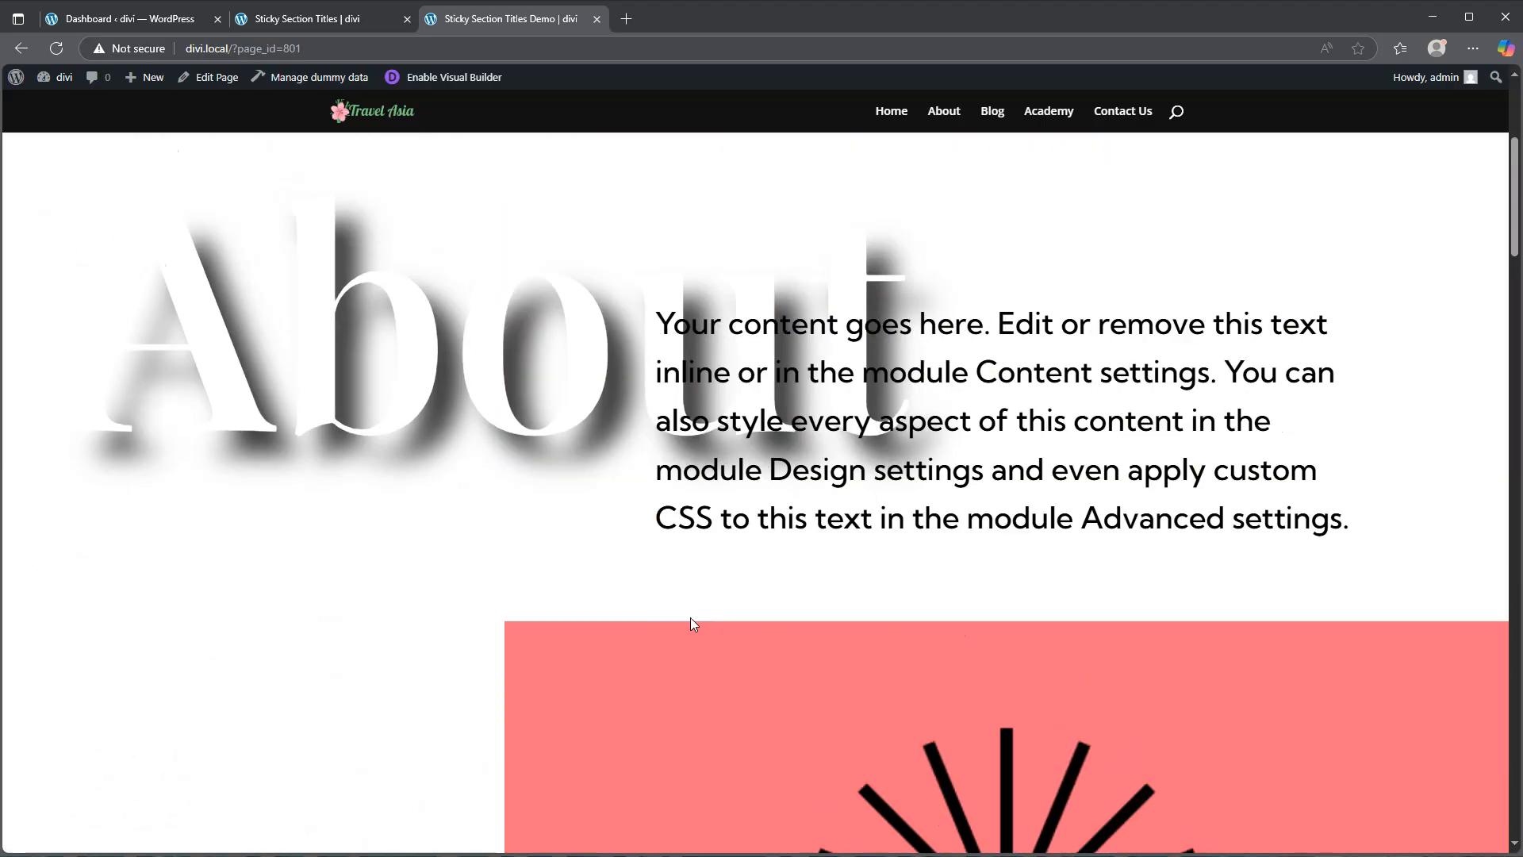
scroll(690, 617, "up", 5)
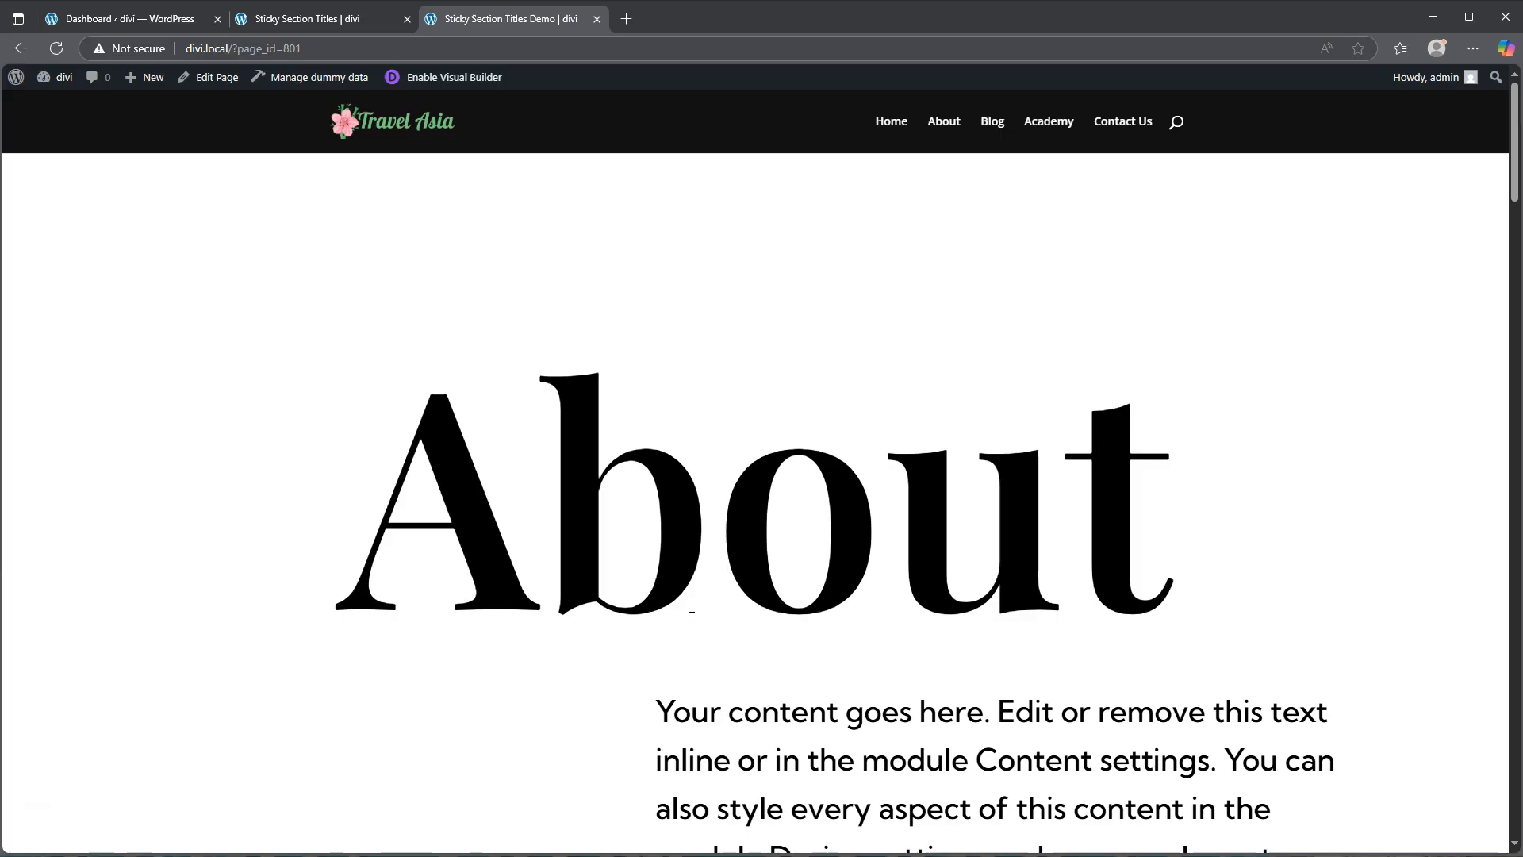
scroll(692, 618, "down", 2)
scroll(683, 717, "down", 10)
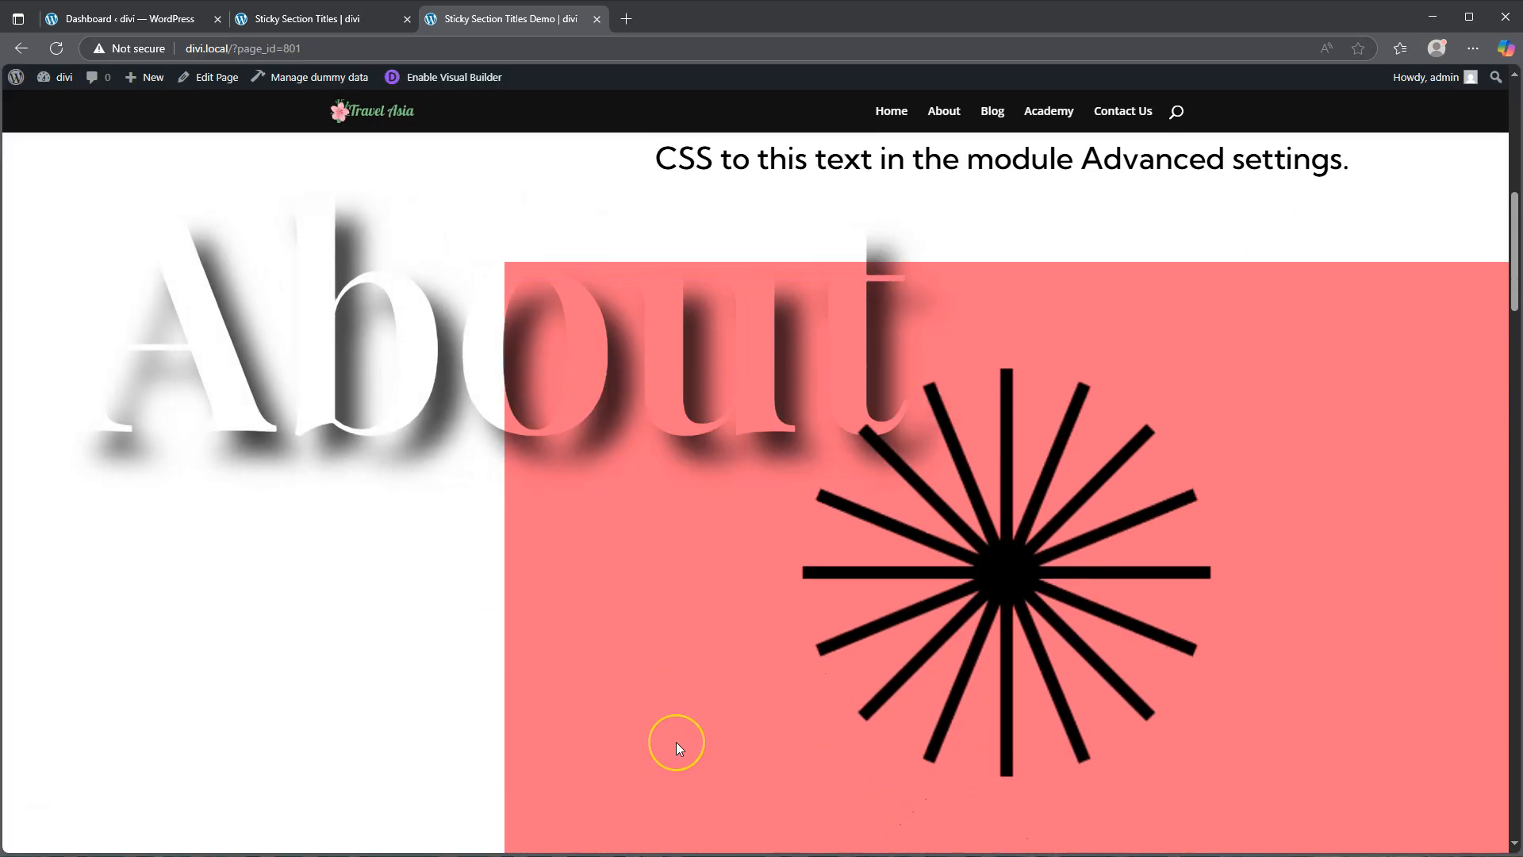
scroll(676, 742, "down", 2)
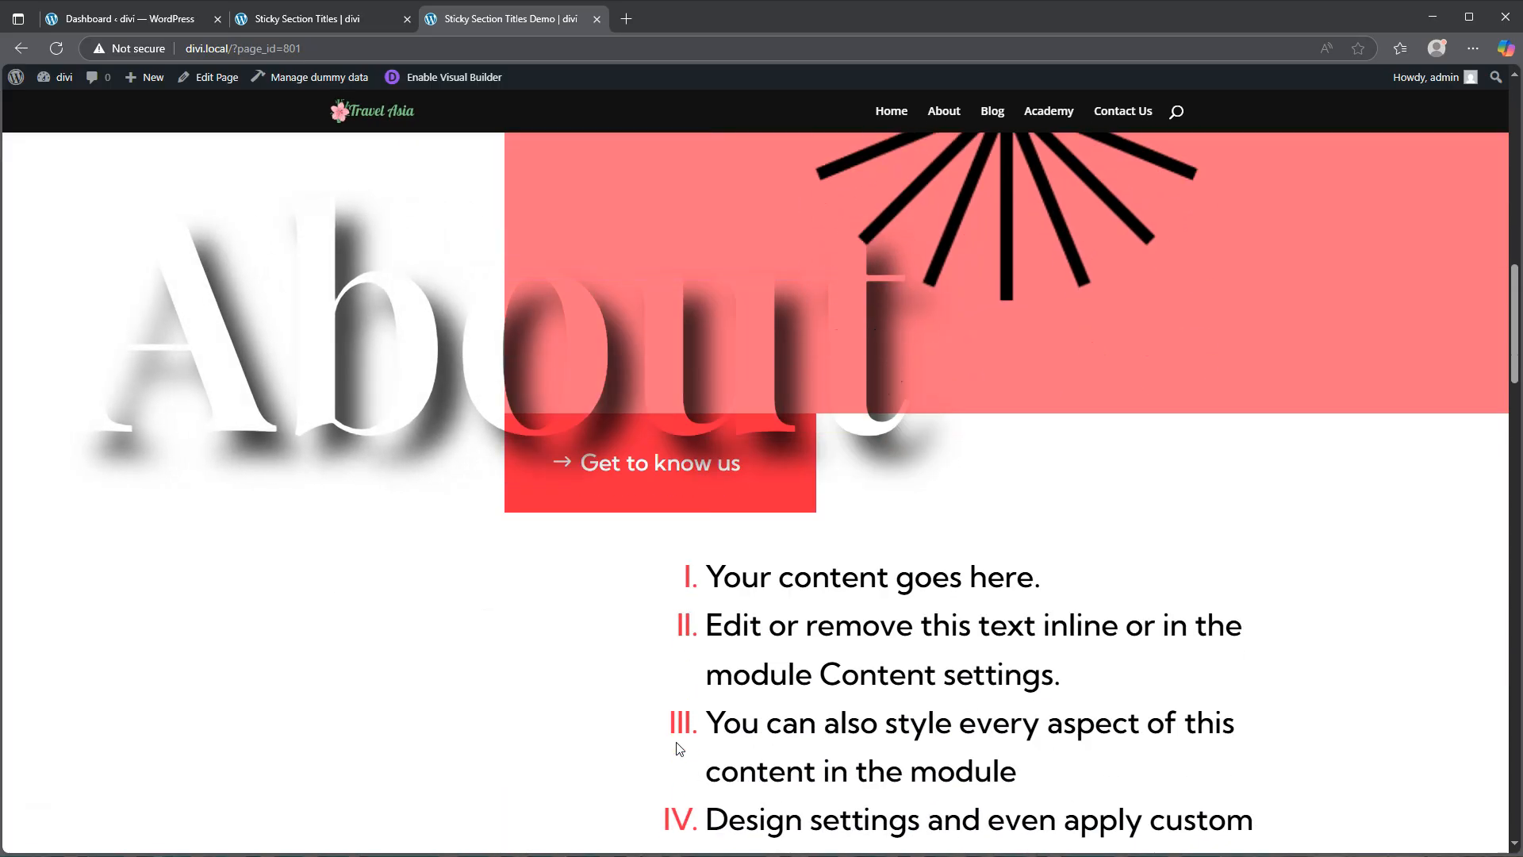